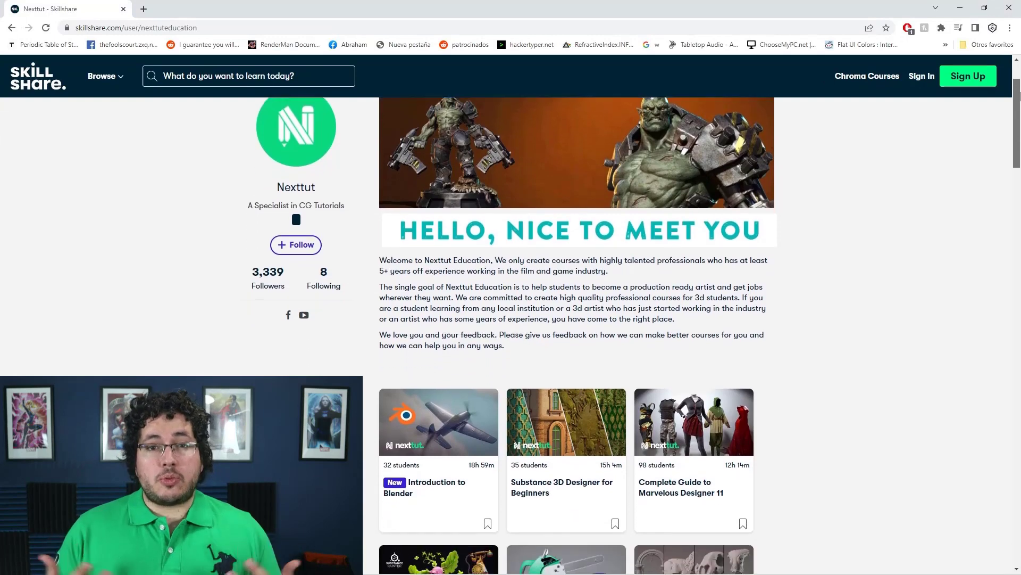
# Browse the course list on Nexttut's Skillshare profile page.
pyautogui.scroll(-2, 585, 320)
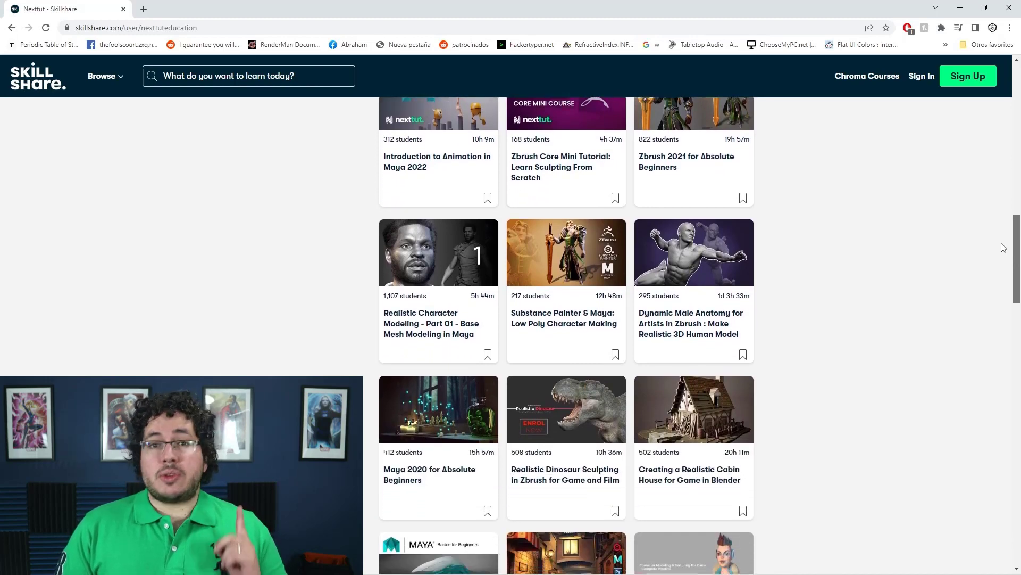
pyautogui.scroll(-3, 999, 266)
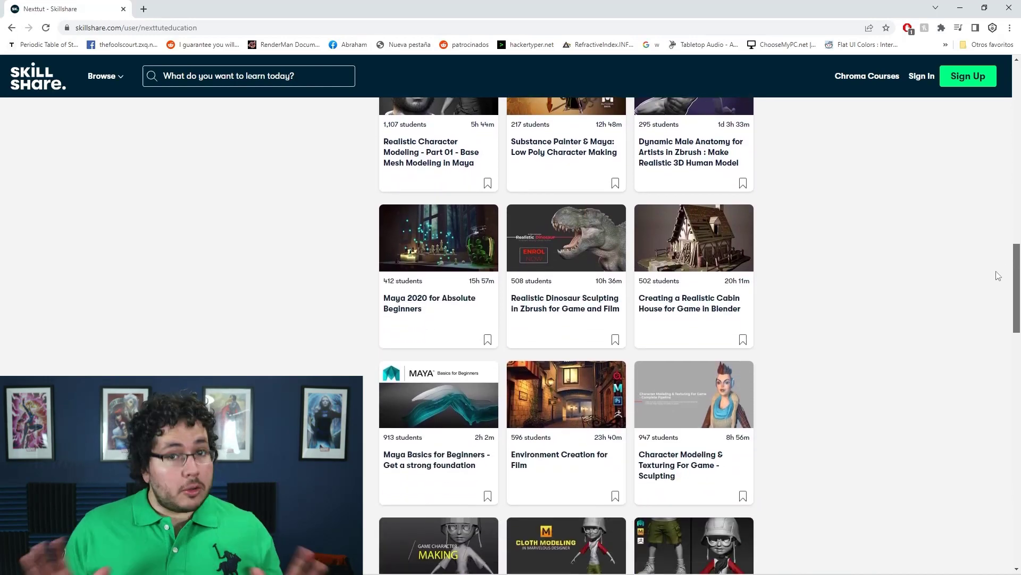
pyautogui.scroll(-1, 993, 297)
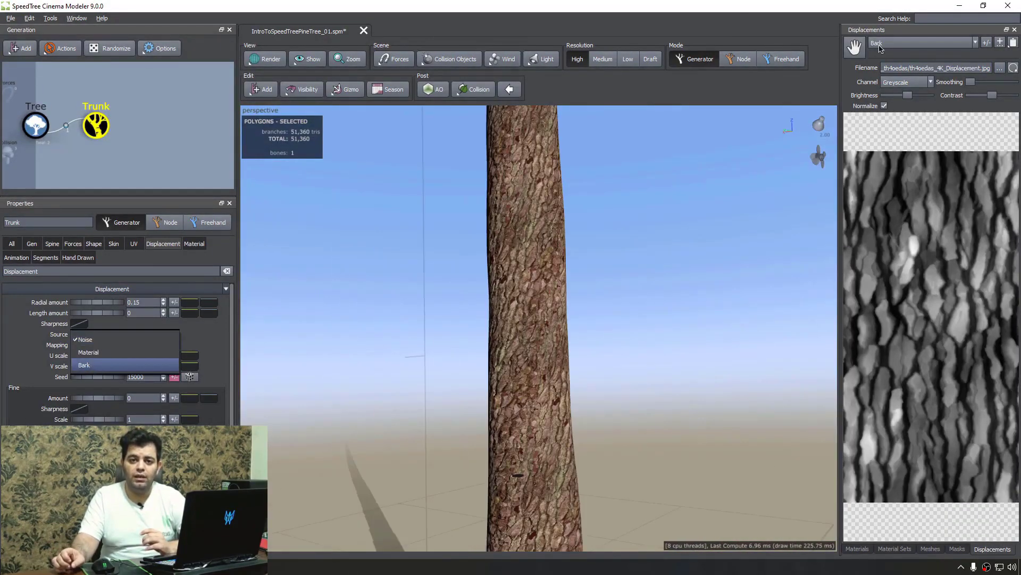
pyautogui.click(879, 49)
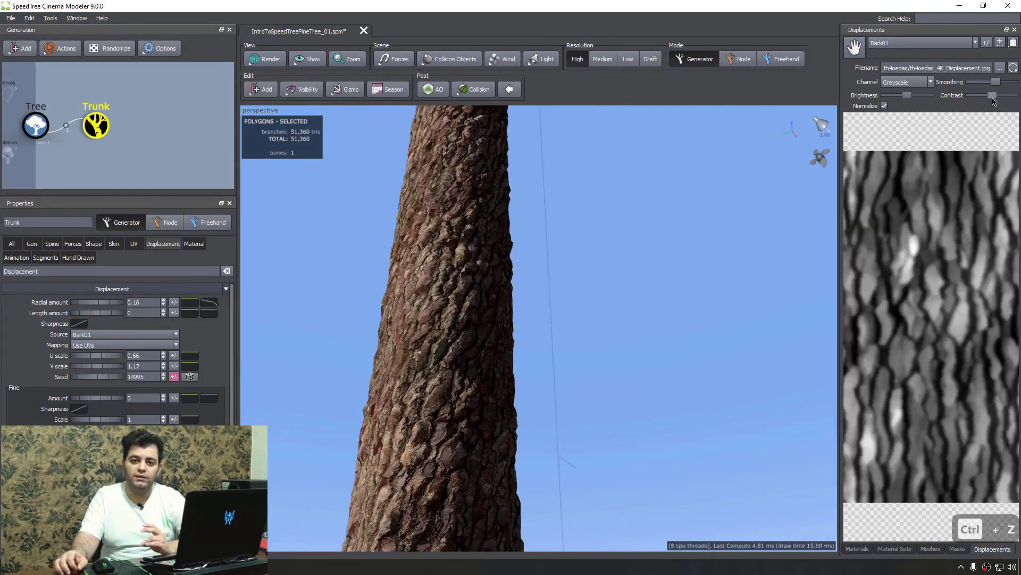
pyautogui.hotkey('ctrl', 's')
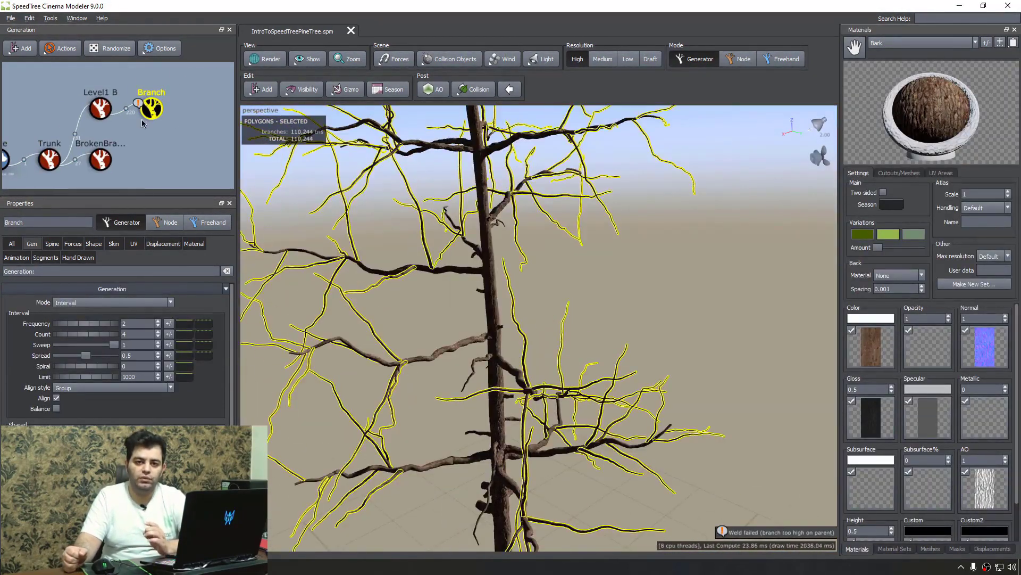
pyautogui.hotkey('ctrl', 's')
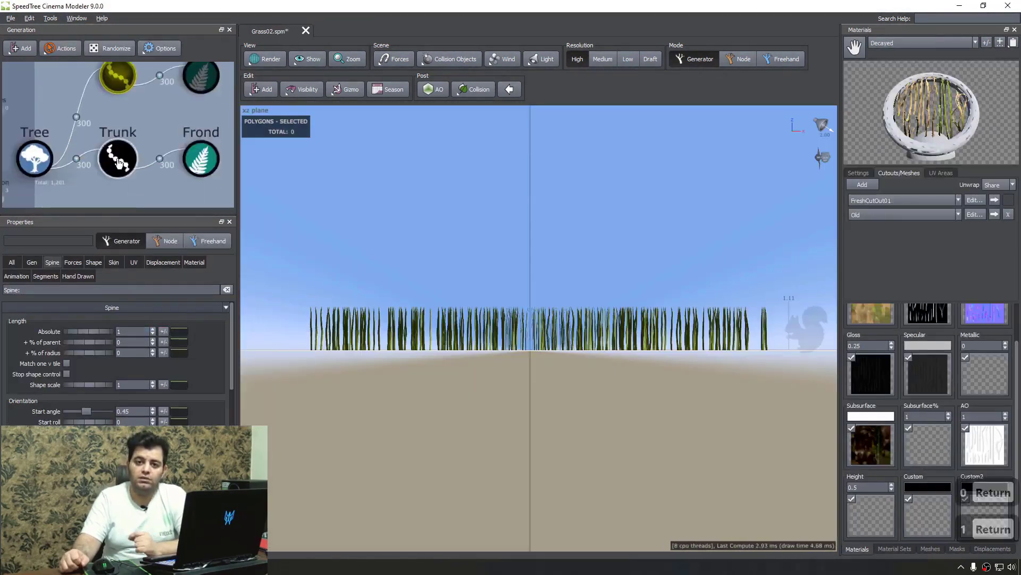
pyautogui.click(118, 163)
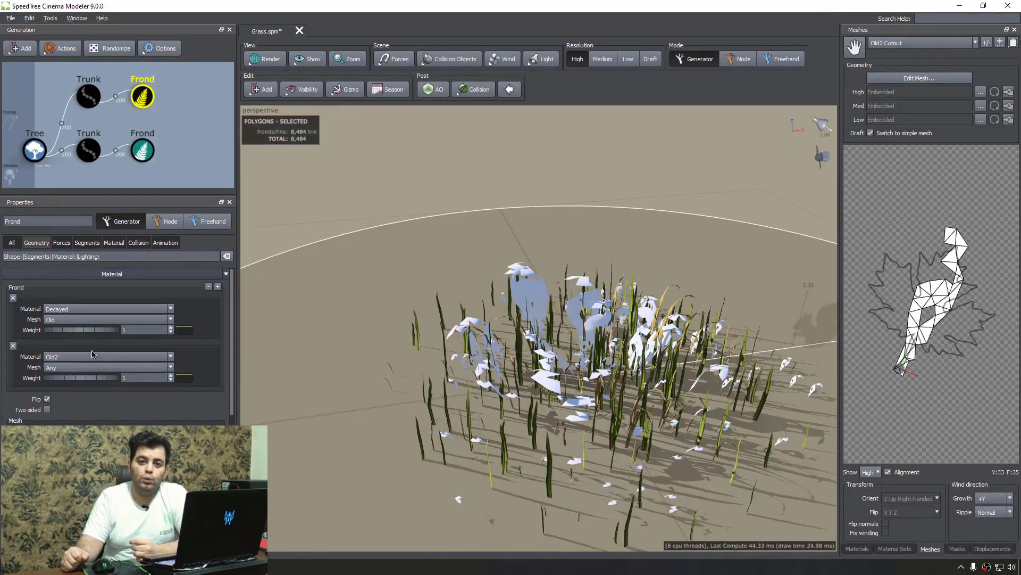
pyautogui.hotkey('ctrl', 's')
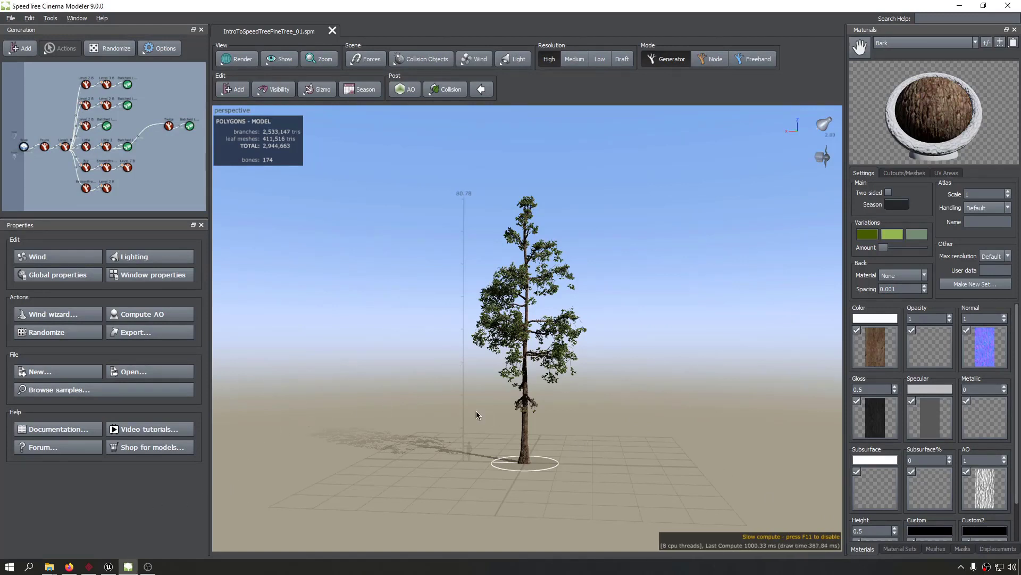
# Open GrassReferences.pur from the ProjectFiles folder and look over the whole board of grass reference images.
pyautogui.moveTo(477, 411); pyautogui.dragTo(412, 412, button='middle')
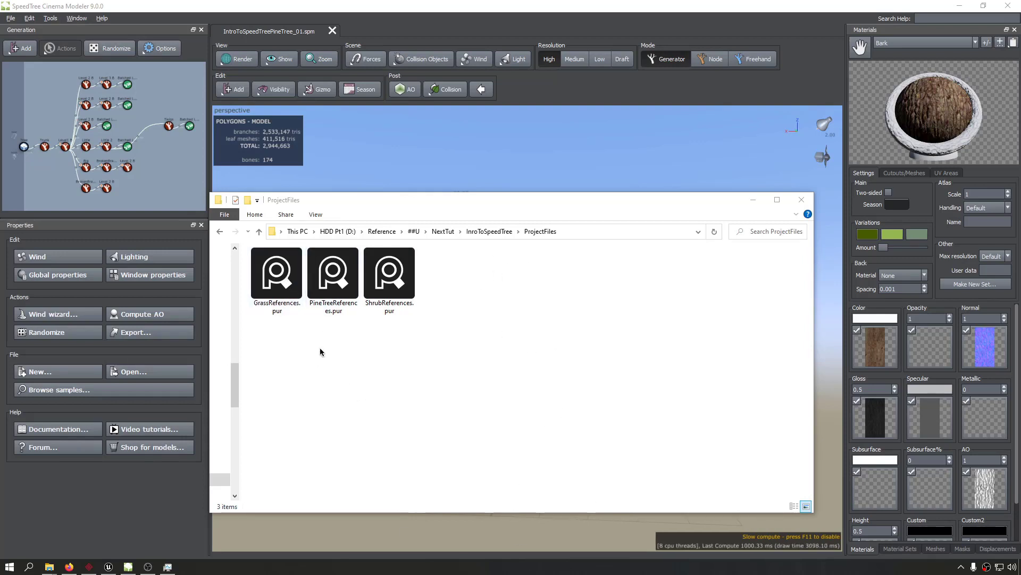
pyautogui.doubleClick(276, 273)
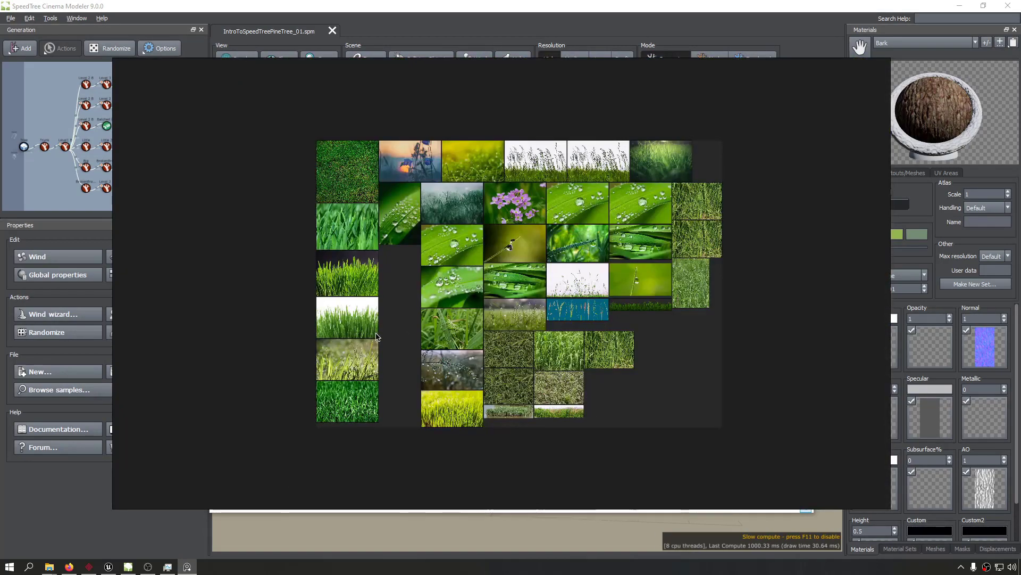
pyautogui.scroll(-2, 524, 296)
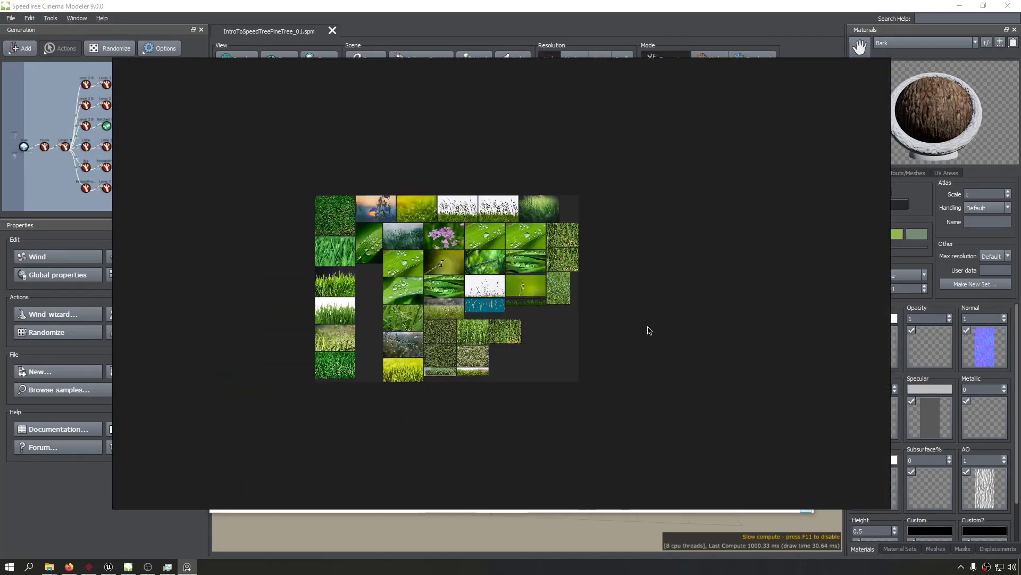
pyautogui.rightClick(414, 153)
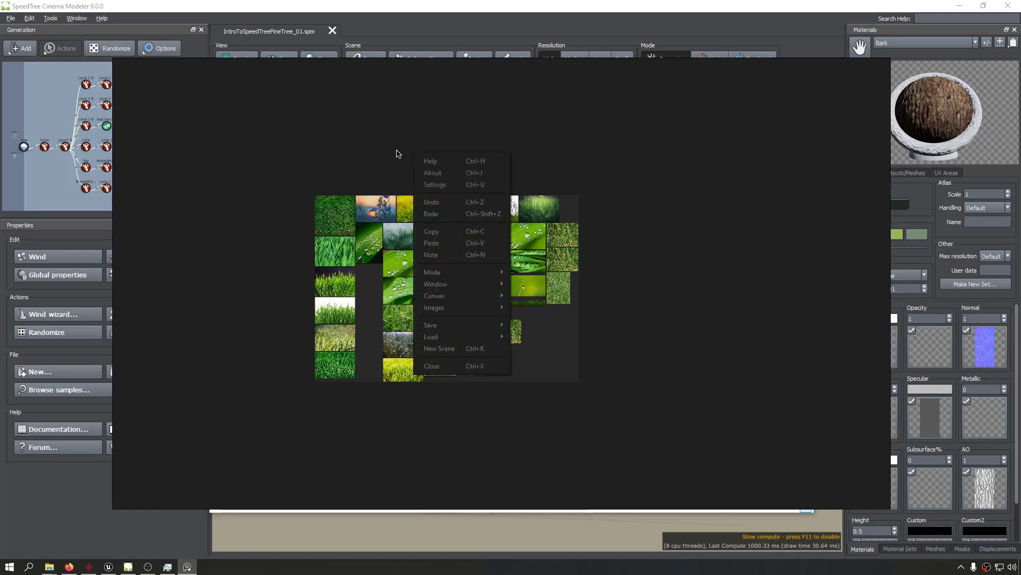
pyautogui.click(352, 131)
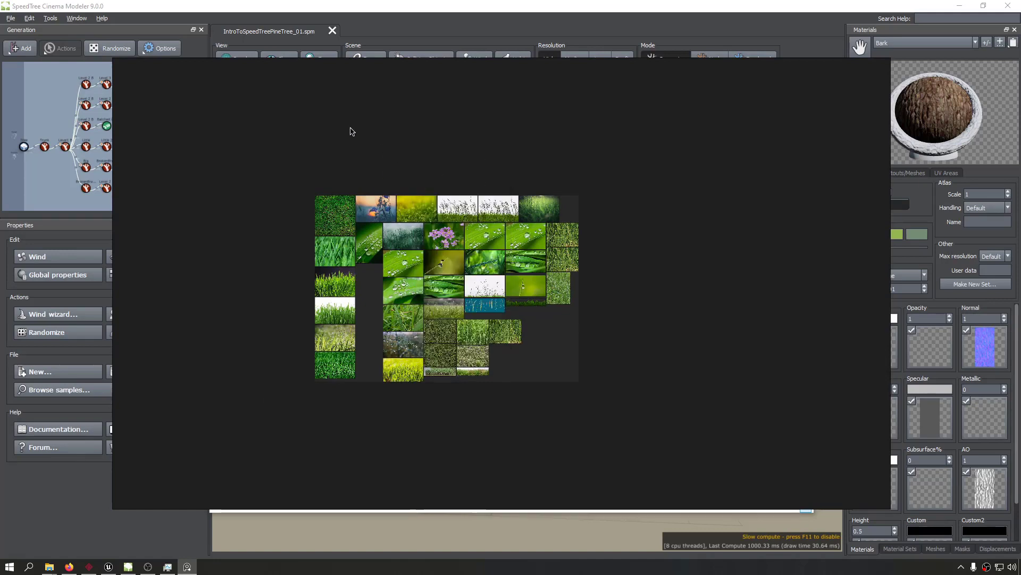
# Add a text note reading "PureRef" above the grass reference images.
pyautogui.hotkey('ctrl', 'n')
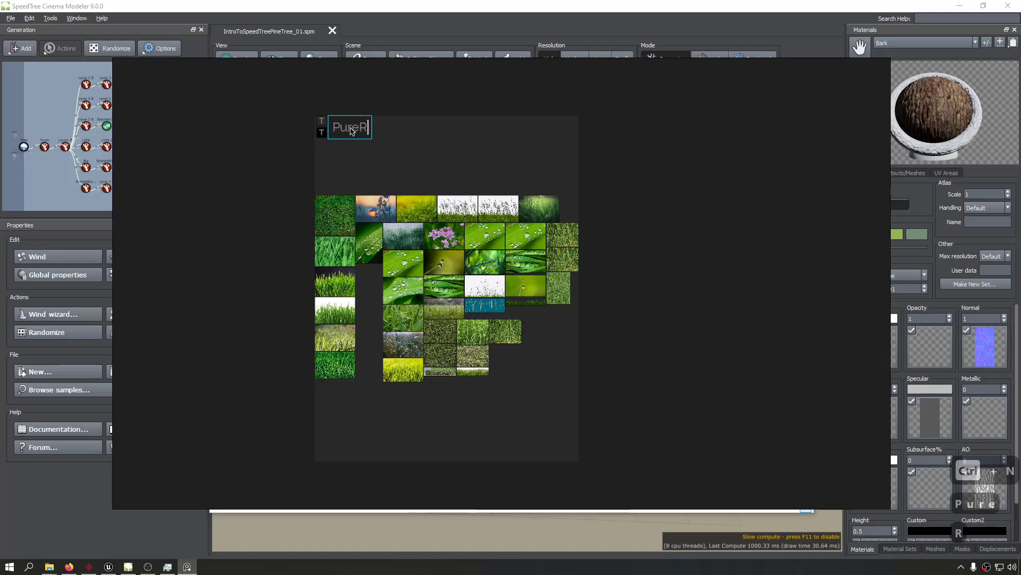
pyautogui.scroll(6, 337, 125)
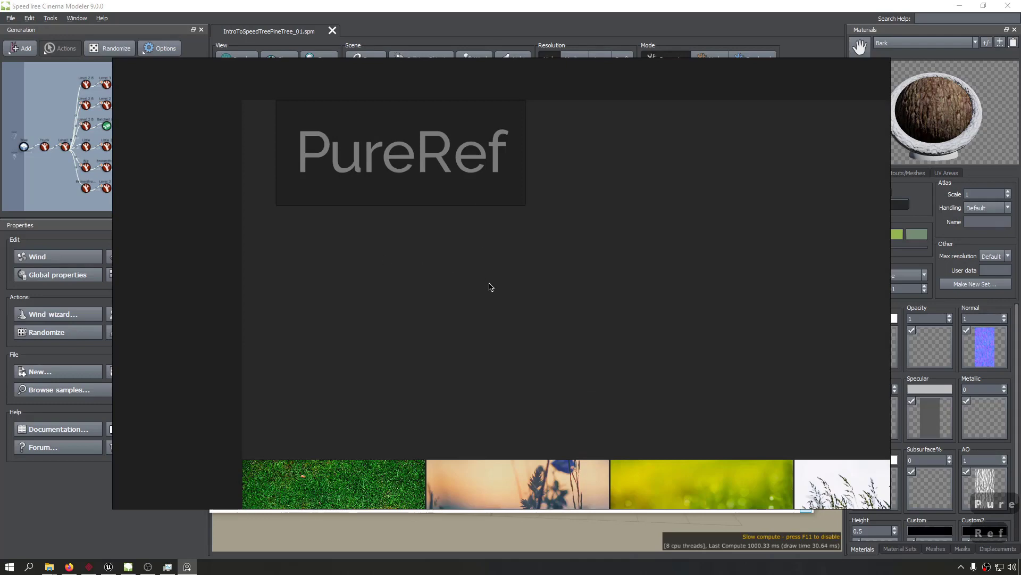
pyautogui.scroll(-4, 490, 287)
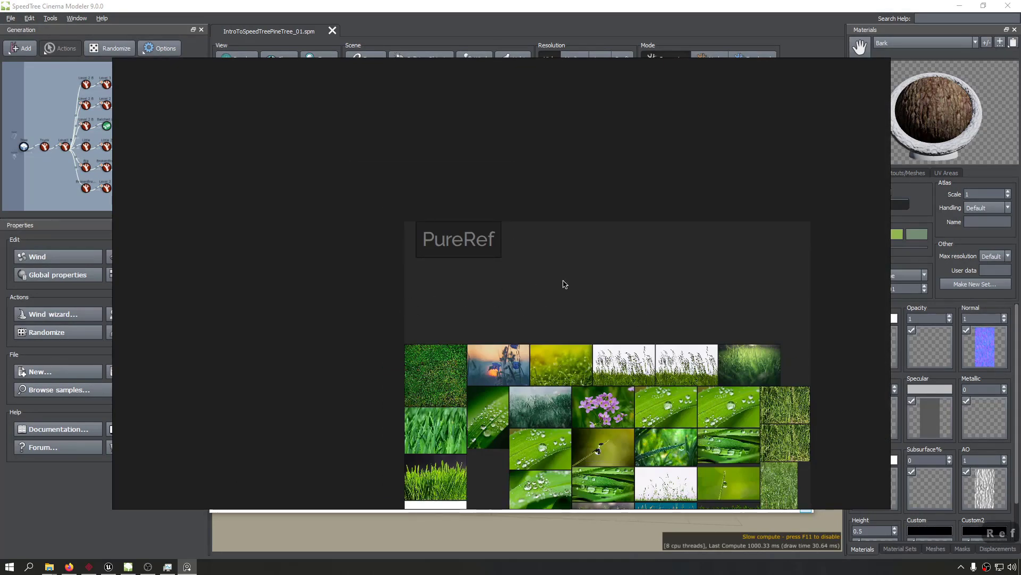
# Close the reference board, go back to the InroToSpeedTree folder, and switch to SpeedTree with the pine tree model.
pyautogui.hotkey('alt', 'F4')
pyautogui.hotkey('alt', 'Left')
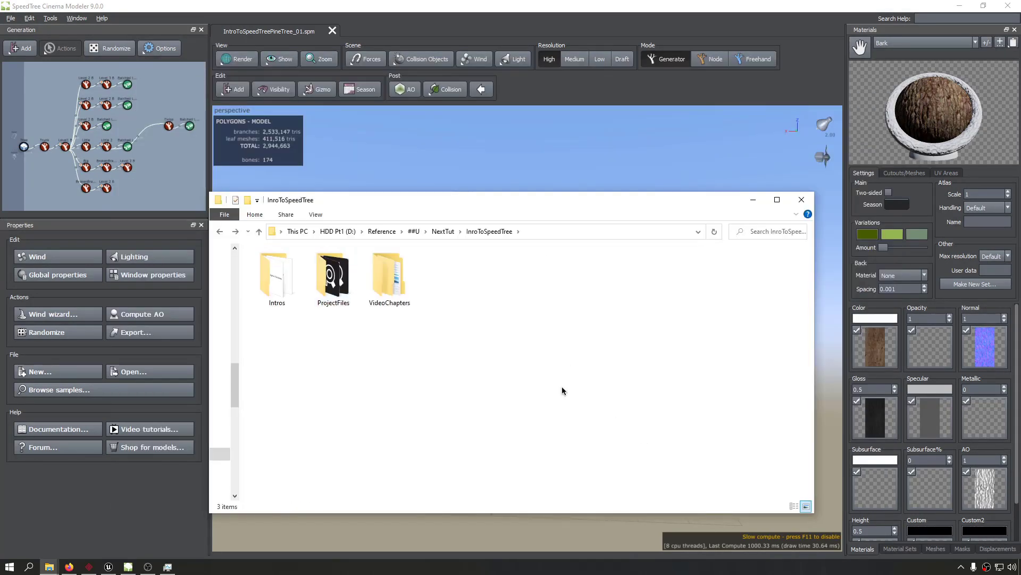
pyautogui.hotkey('alt', 'Tab')
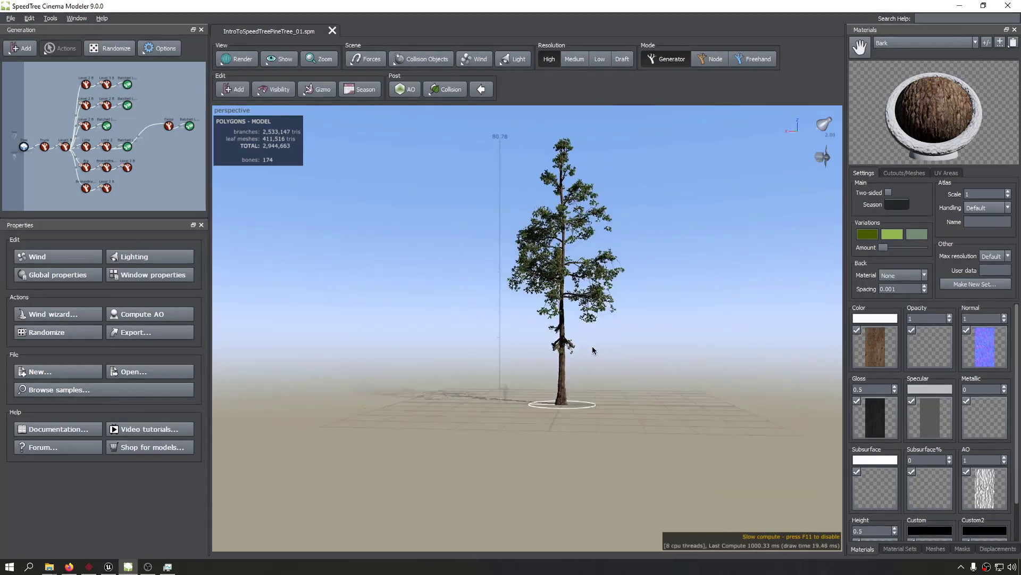
# View the pine tree in the four-viewport layout and return to the single perspective view.
pyautogui.moveTo(593, 350); pyautogui.dragTo(639, 383)
pyautogui.press('space')
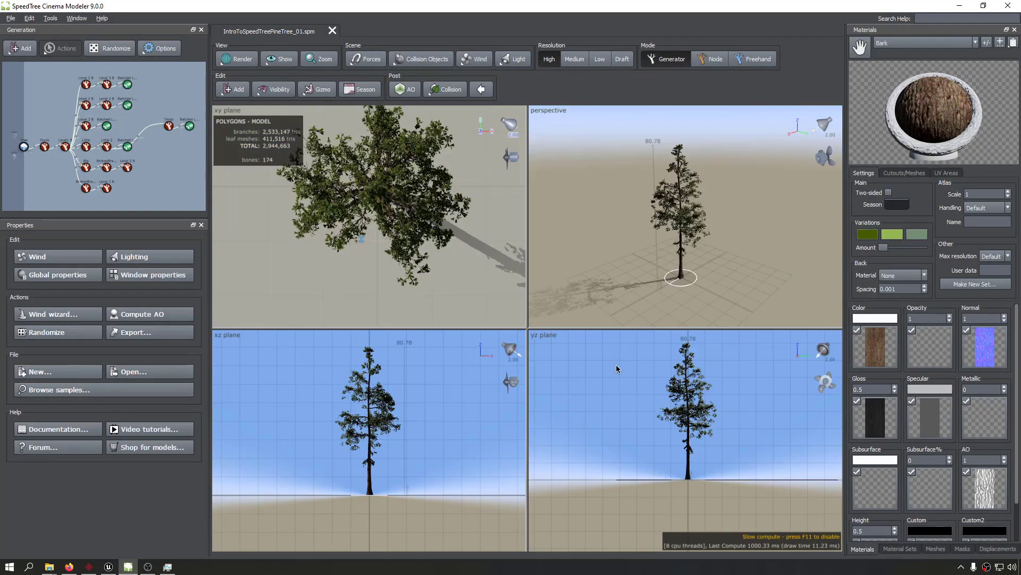
pyautogui.press('space')
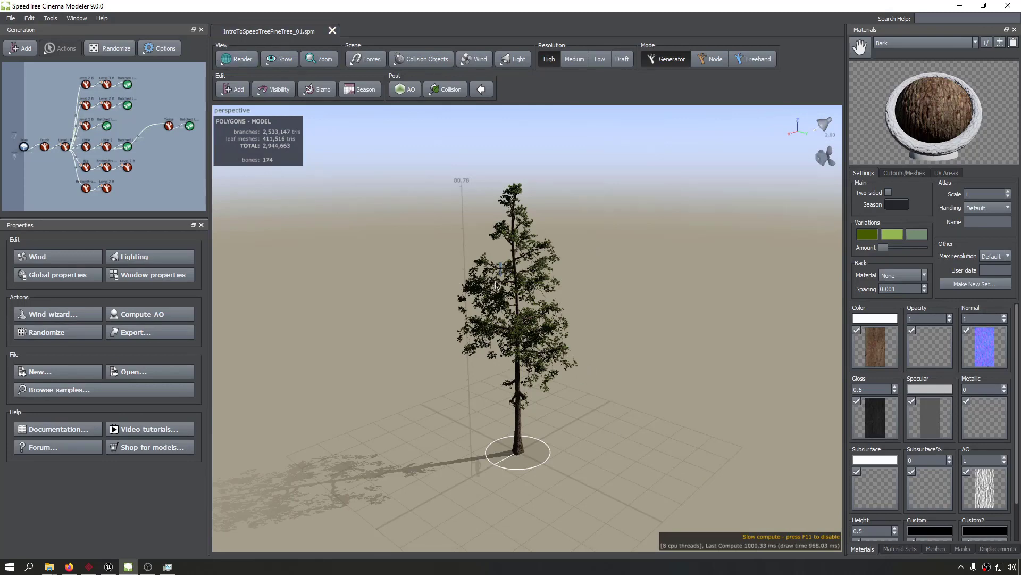
# Examine the finished pine tree's overall shape, branches and foliage from different sides and heights in the perspective view.
pyautogui.moveTo(498, 285)
pyautogui.mouseDown()
pyautogui.moveTo(611, 276)
pyautogui.moveTo(486, 292)
pyautogui.mouseUp()
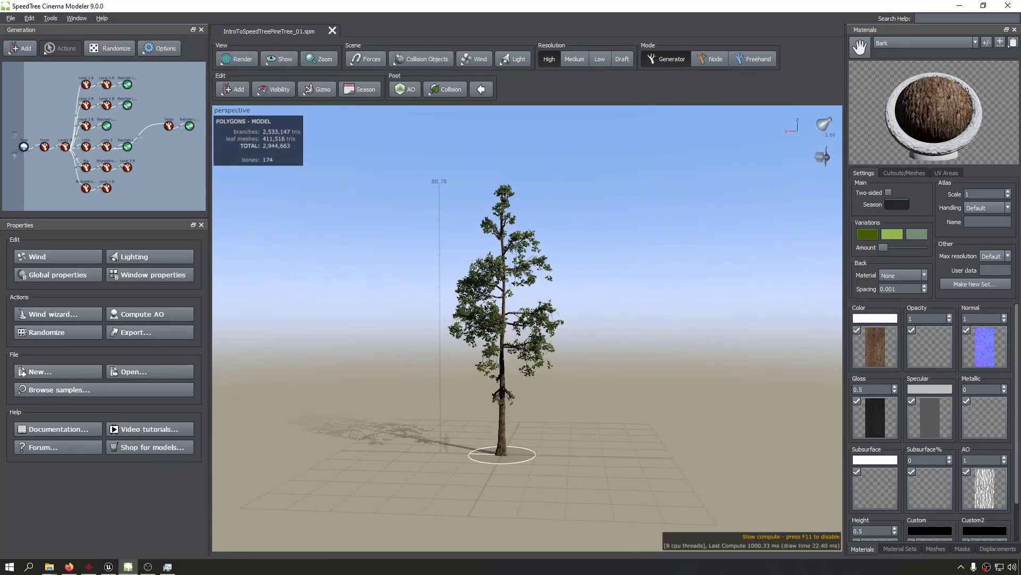
pyautogui.moveTo(484, 304); pyautogui.dragTo(486, 302, button='middle')
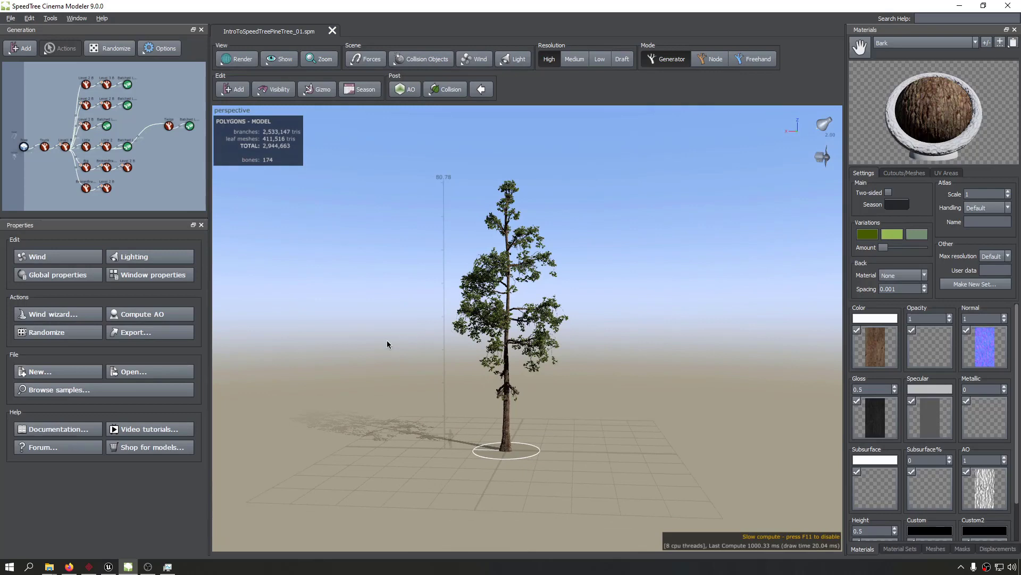
pyautogui.moveTo(387, 340); pyautogui.dragTo(600, 368)
pyautogui.moveTo(641, 367); pyautogui.dragTo(727, 285)
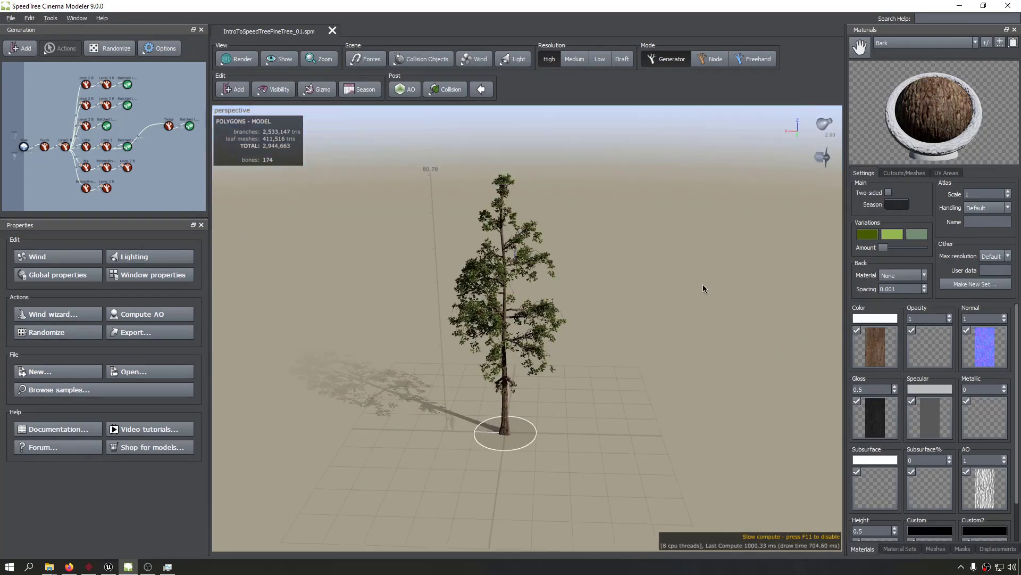
pyautogui.moveTo(453, 277); pyautogui.dragTo(455, 262)
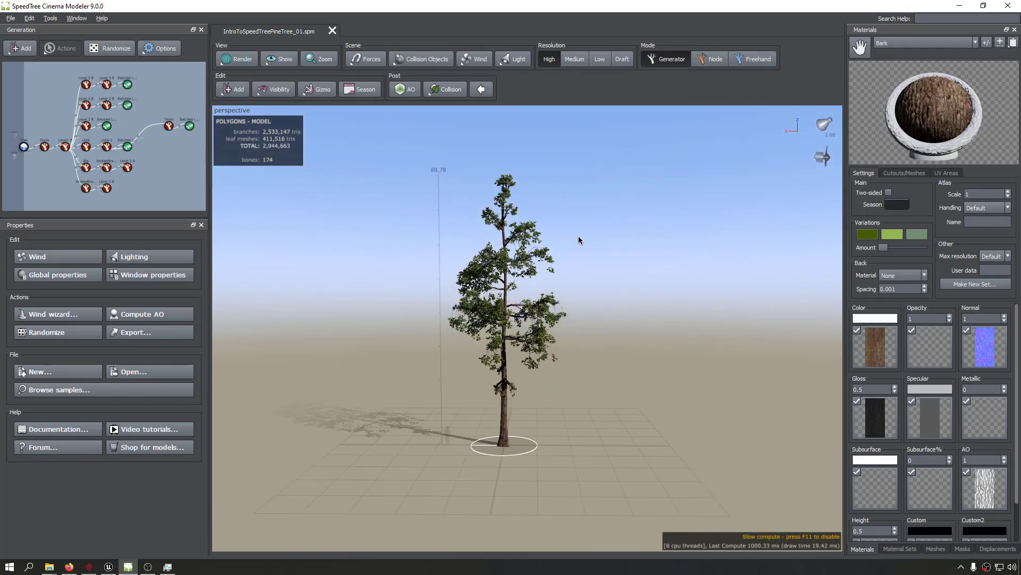
pyautogui.moveTo(670, 229); pyautogui.dragTo(825, 154)
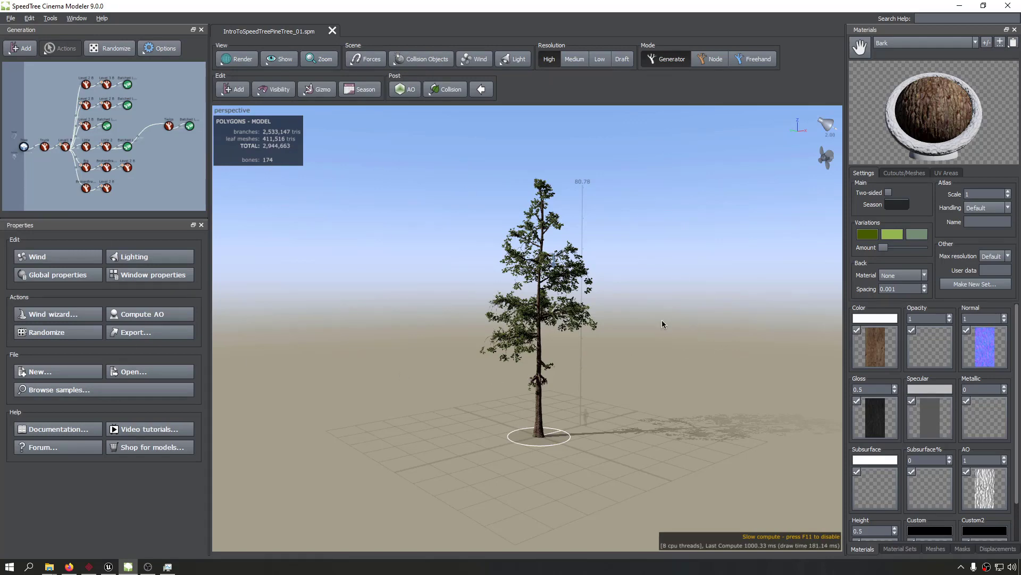
pyautogui.moveTo(564, 368); pyautogui.dragTo(359, 391)
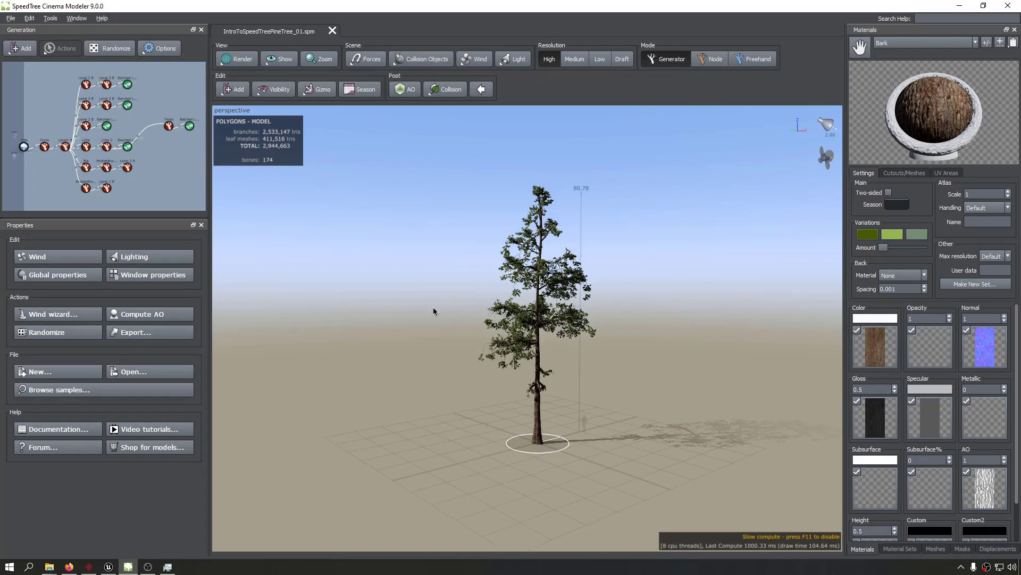
pyautogui.moveTo(375, 289); pyautogui.dragTo(608, 267)
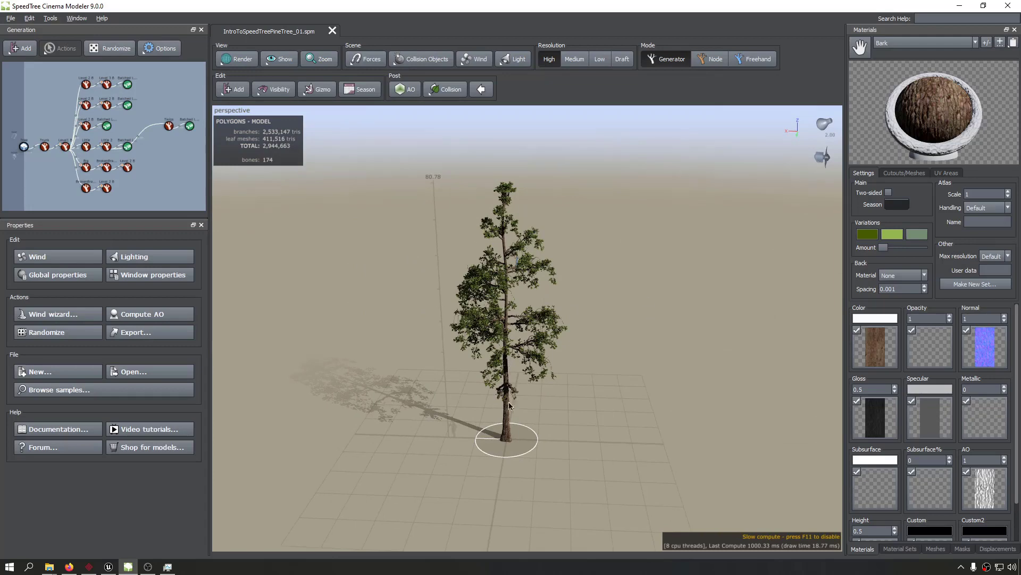
pyautogui.moveTo(505, 422); pyautogui.dragTo(539, 311)
pyautogui.moveTo(520, 273); pyautogui.dragTo(536, 294, button='middle')
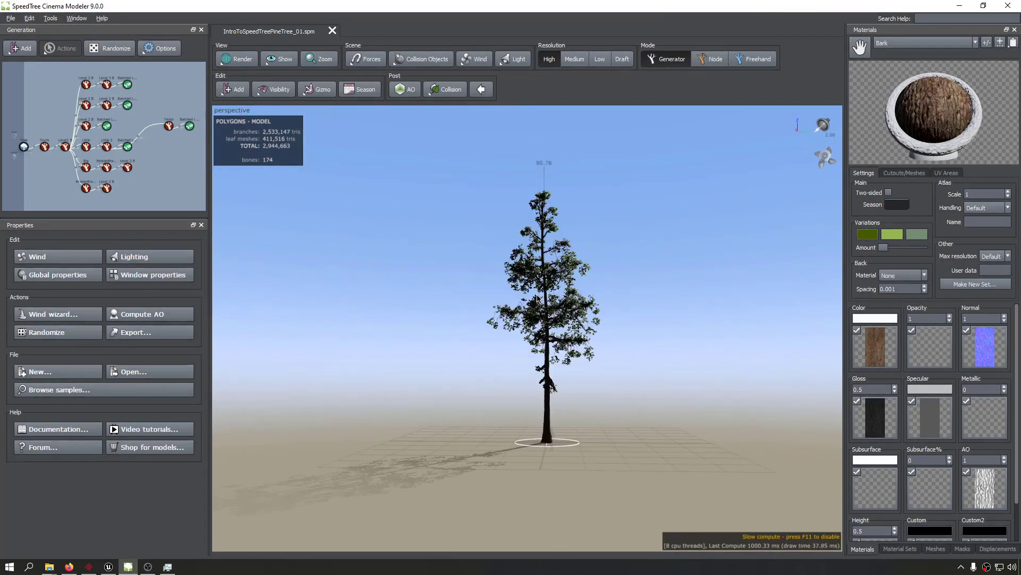
pyautogui.moveTo(433, 260); pyautogui.dragTo(712, 263)
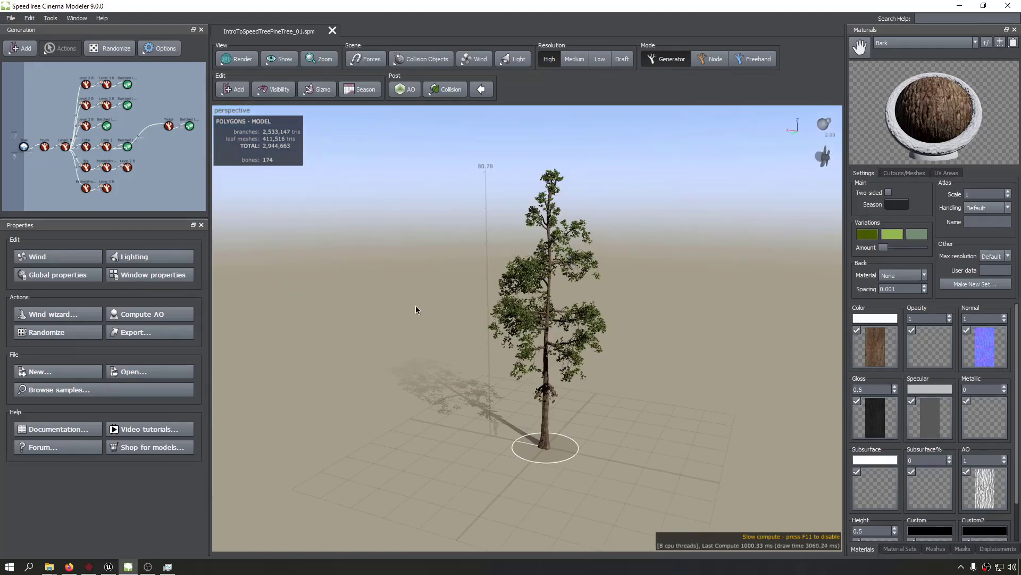
pyautogui.moveTo(416, 305); pyautogui.dragTo(457, 280)
pyautogui.moveTo(368, 320); pyautogui.dragTo(370, 322, button='middle')
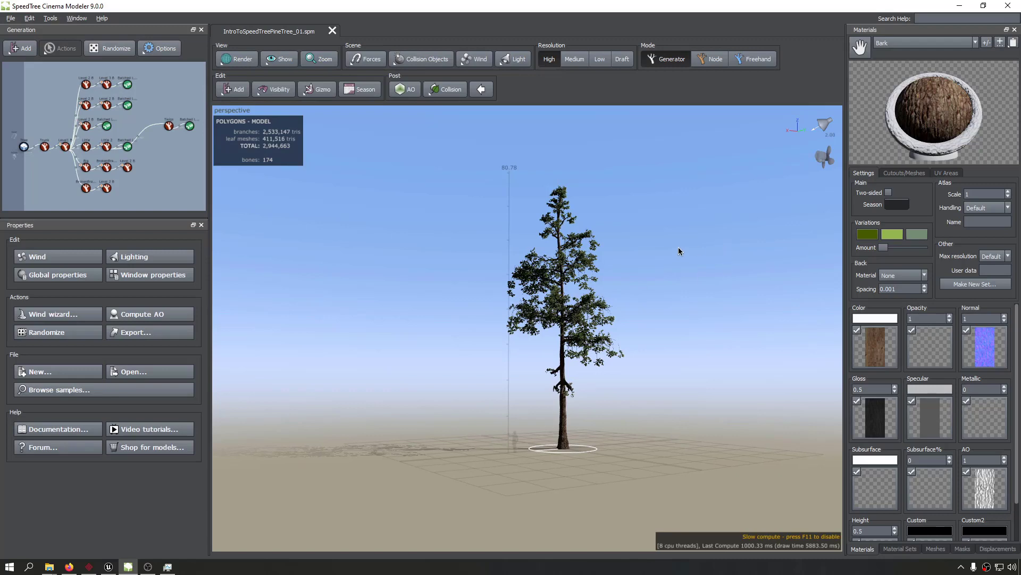
pyautogui.moveTo(678, 247); pyautogui.dragTo(653, 262)
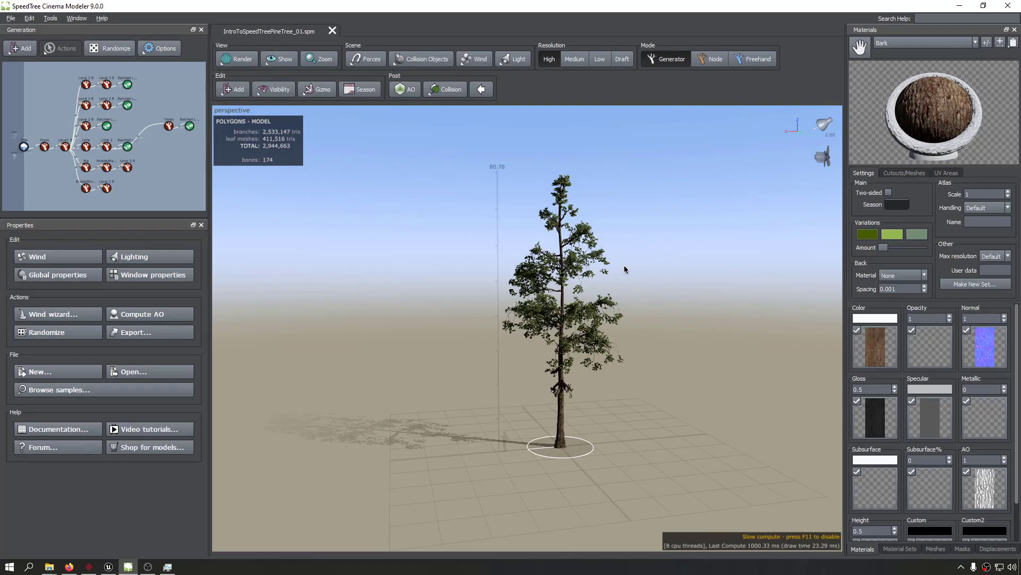
pyautogui.moveTo(474, 265); pyautogui.dragTo(343, 270)
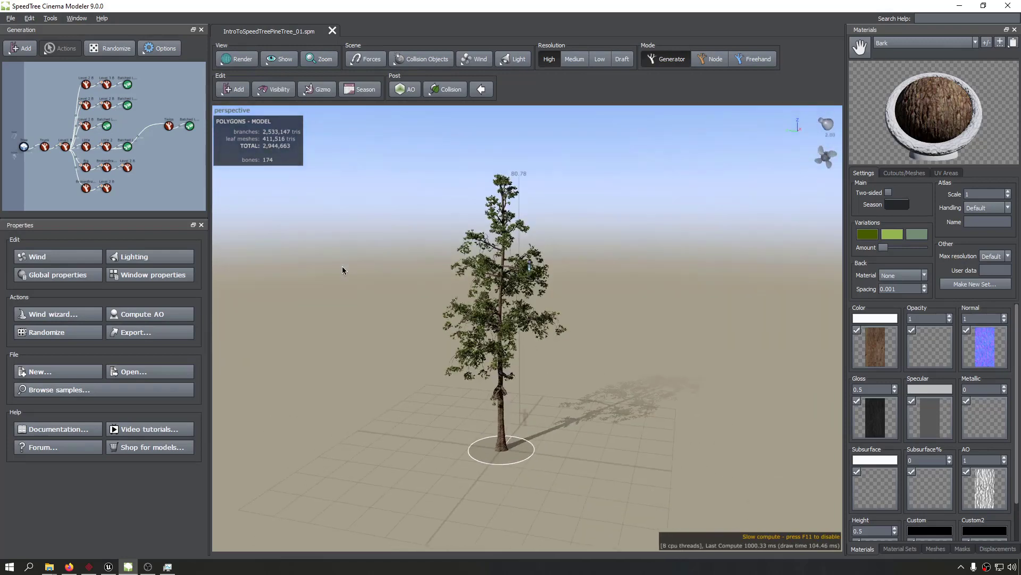
pyautogui.middleClick(574, 396)
pyautogui.middleClick(740, 237)
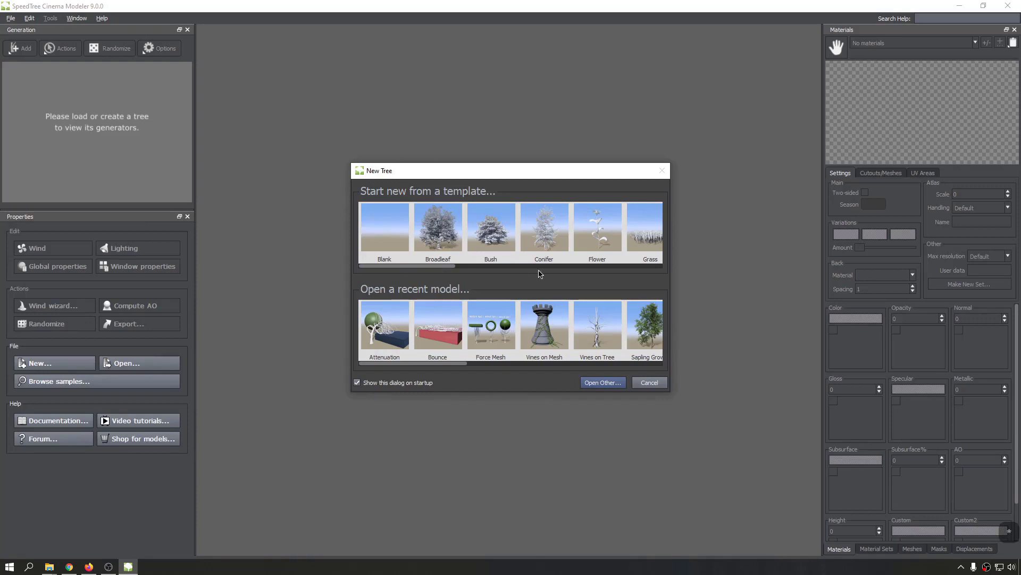
# Create a new tree from the Blank template.
pyautogui.moveTo(400, 175); pyautogui.dragTo(392, 183)
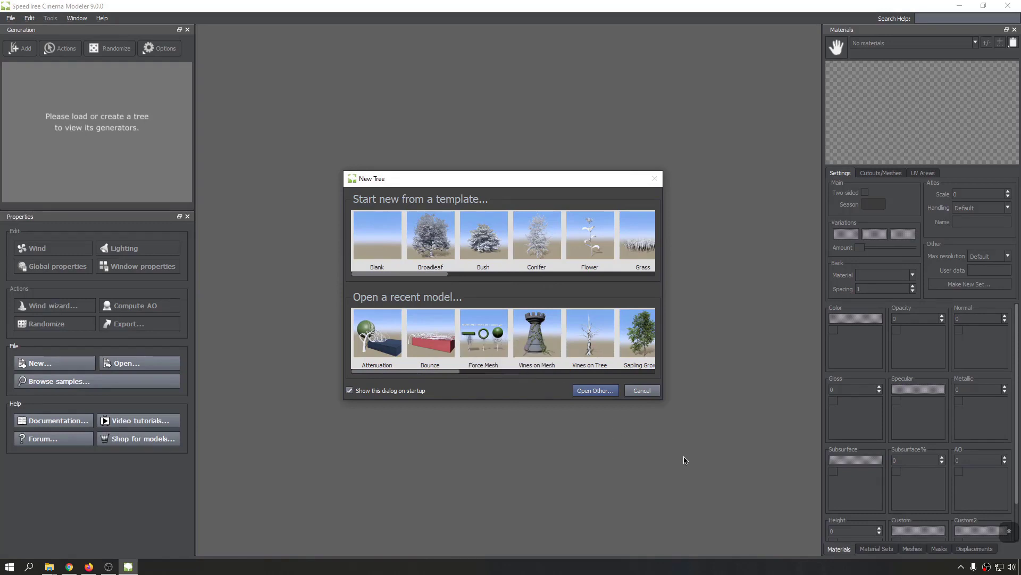
pyautogui.click(382, 225)
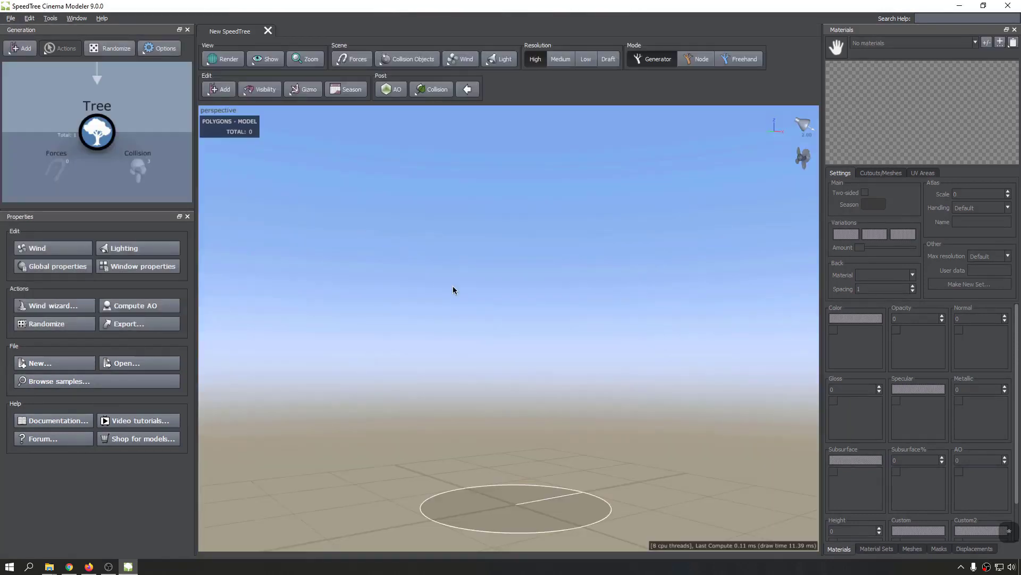
# View the empty scene's ground grid from different angles and distances in the perspective view.
pyautogui.moveTo(556, 367); pyautogui.dragTo(612, 319)
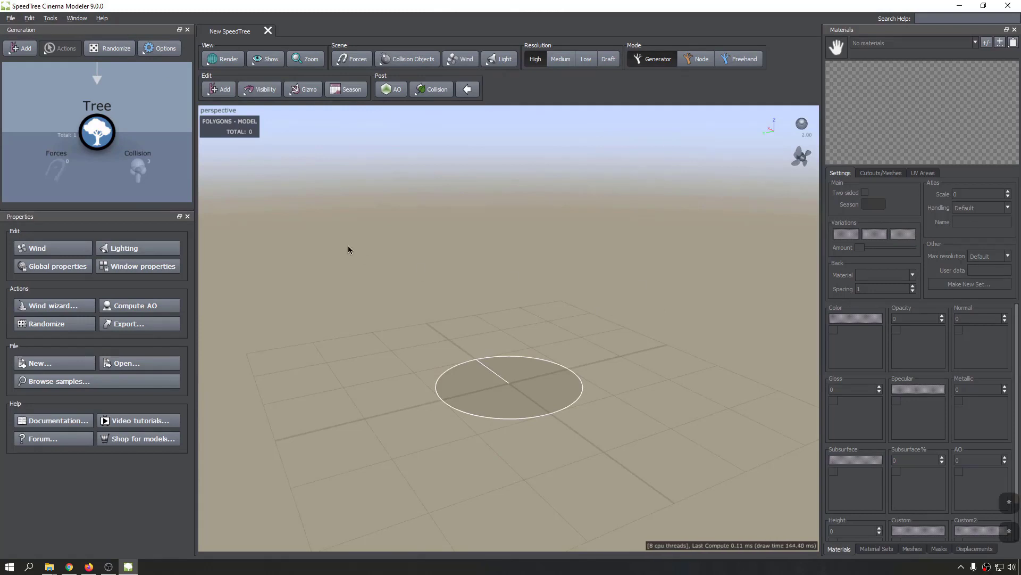
pyautogui.moveTo(348, 245); pyautogui.dragTo(385, 266, button='middle')
pyautogui.scroll(3, 388, 240)
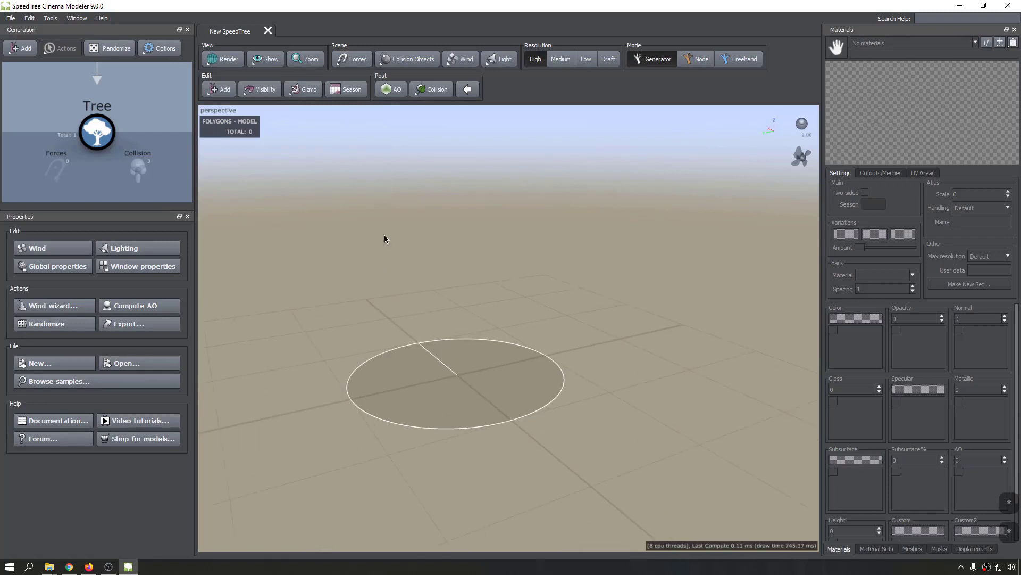
pyautogui.scroll(1, 386, 238)
pyautogui.scroll(-3, 386, 240)
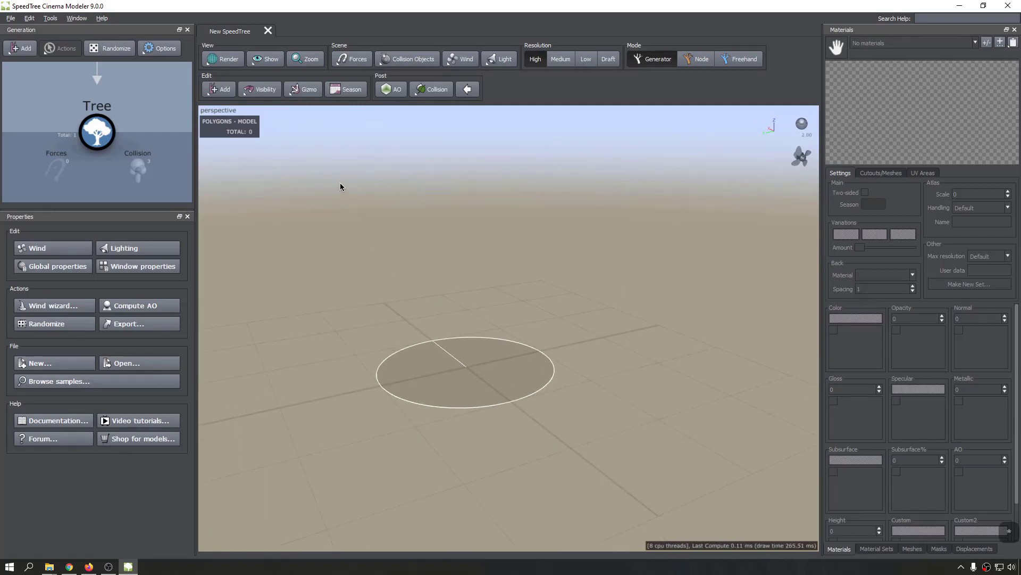
# Review the viewport navigation modes Standard, Trackball and Traveler without choosing another one.
pyautogui.rightClick(350, 165)
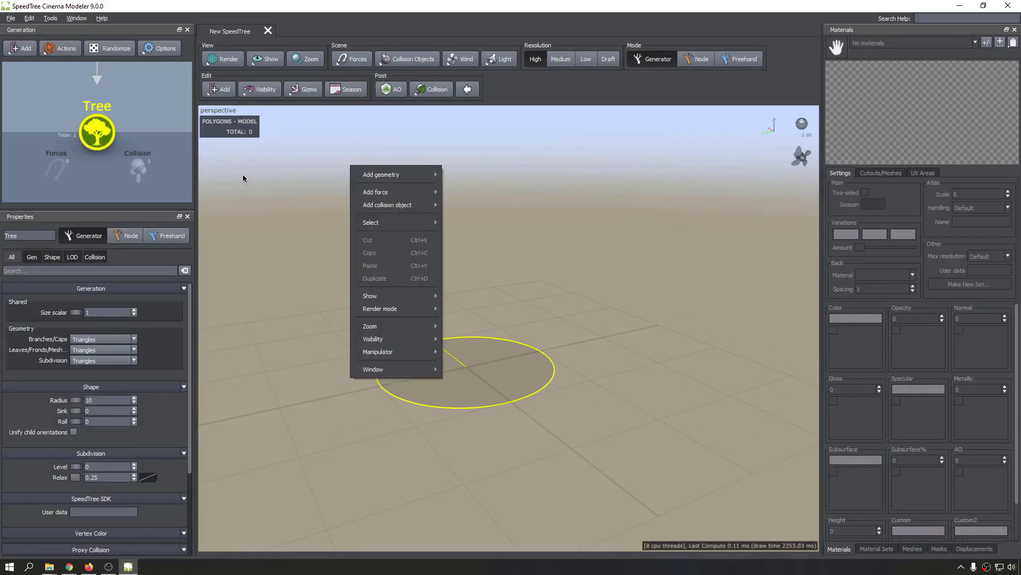
pyautogui.moveTo(381, 371)
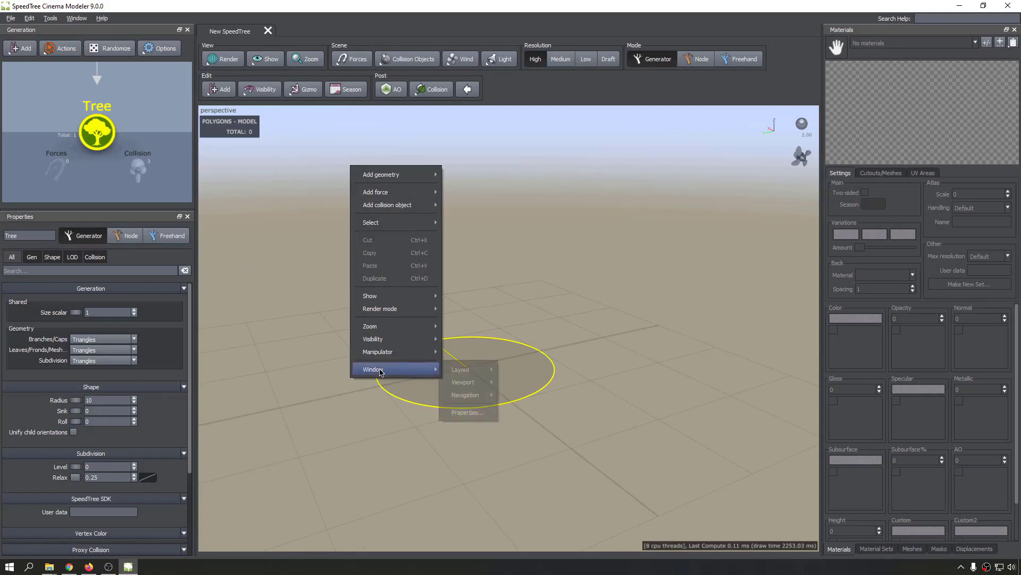
pyautogui.moveTo(481, 396)
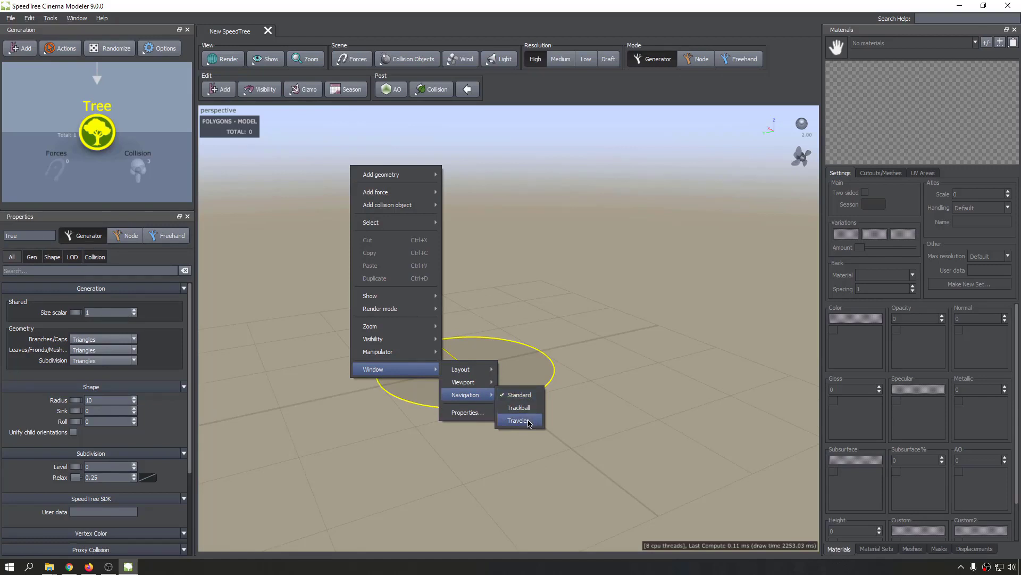
pyautogui.moveTo(549, 291); pyautogui.dragTo(520, 270, button='middle')
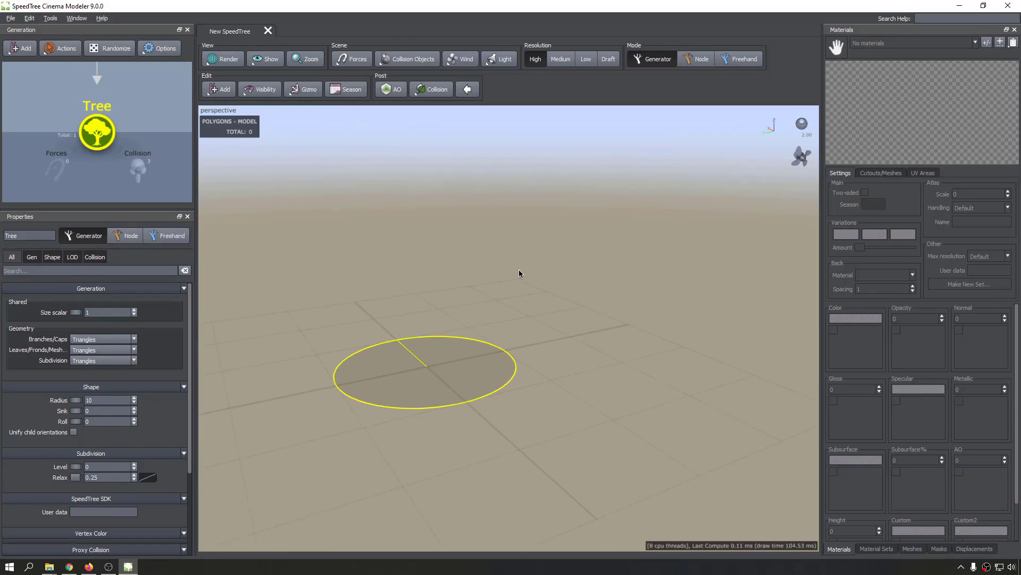
# Practise orbiting, panning and zooming around the tree's base circle in Standard navigation mode.
pyautogui.scroll(-1, 550, 272)
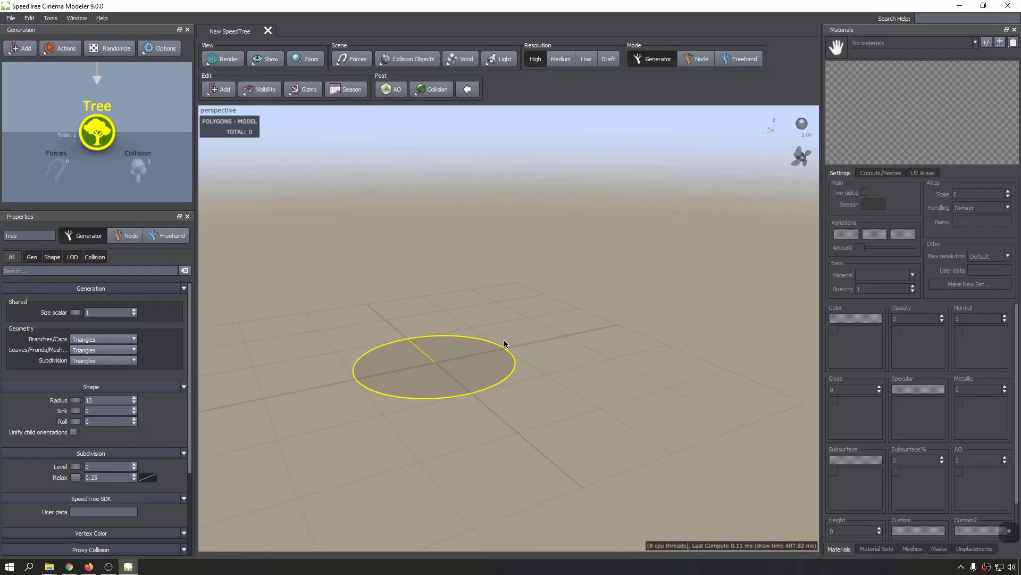
pyautogui.moveTo(419, 312)
pyautogui.mouseDown()
pyautogui.moveTo(519, 317)
pyautogui.moveTo(512, 306)
pyautogui.moveTo(437, 319)
pyautogui.mouseUp()
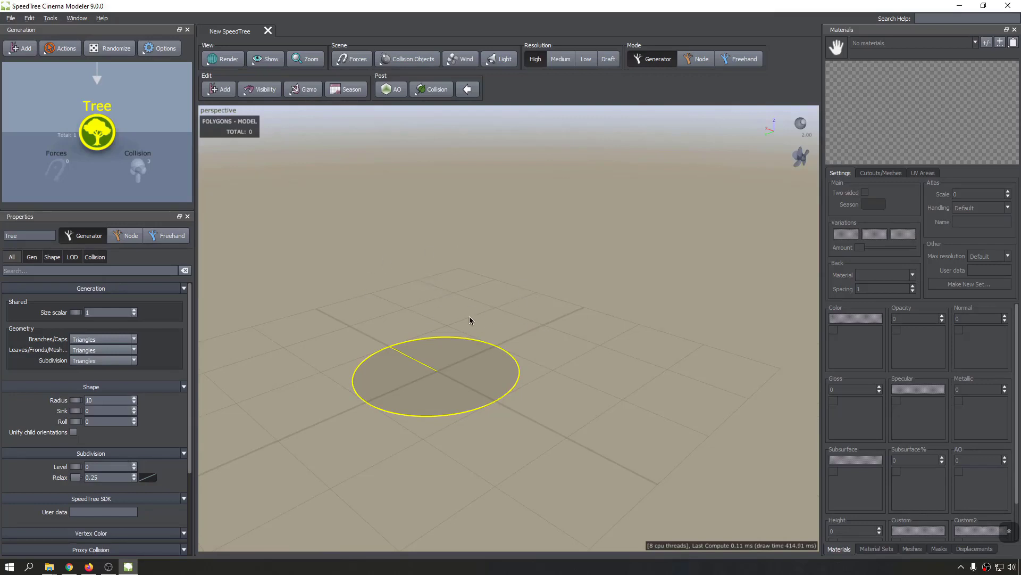
pyautogui.moveTo(469, 316); pyautogui.dragTo(486, 302)
pyautogui.moveTo(537, 292); pyautogui.dragTo(568, 297)
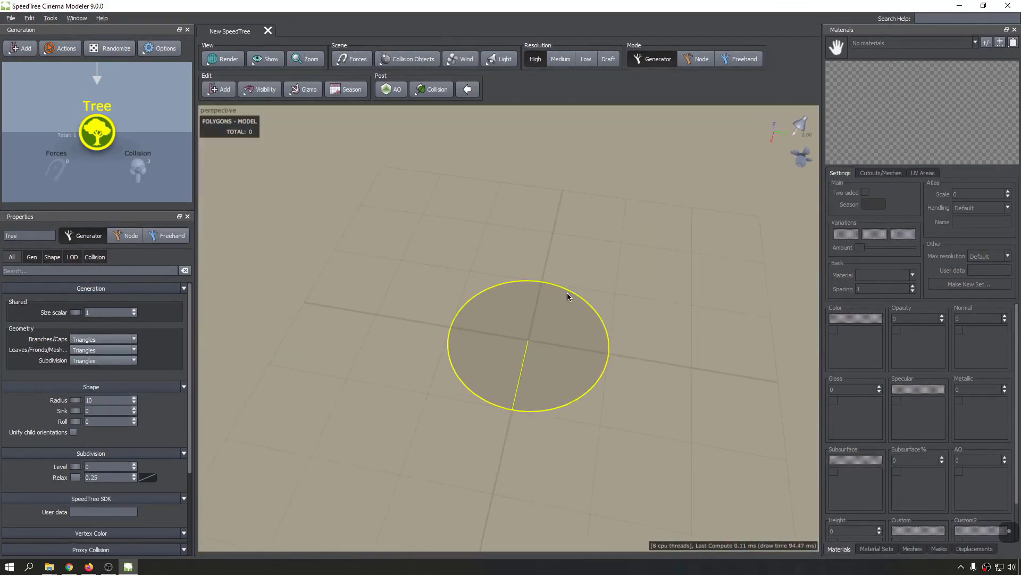
pyautogui.moveTo(567, 293); pyautogui.dragTo(509, 305, button='right')
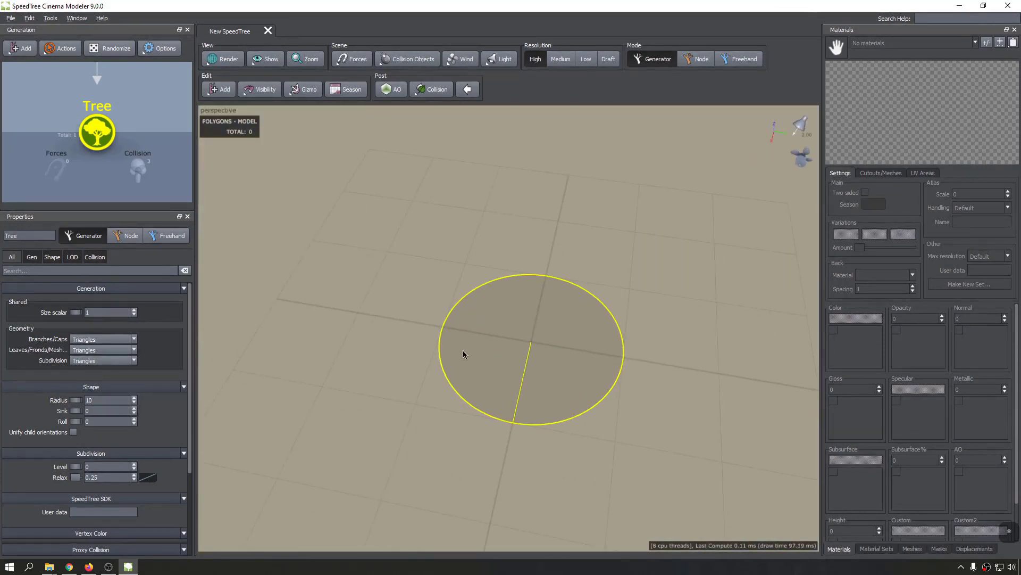
pyautogui.scroll(3, 468, 348)
pyautogui.scroll(-7, 476, 346)
pyautogui.scroll(8, 479, 345)
pyautogui.scroll(-3, 509, 343)
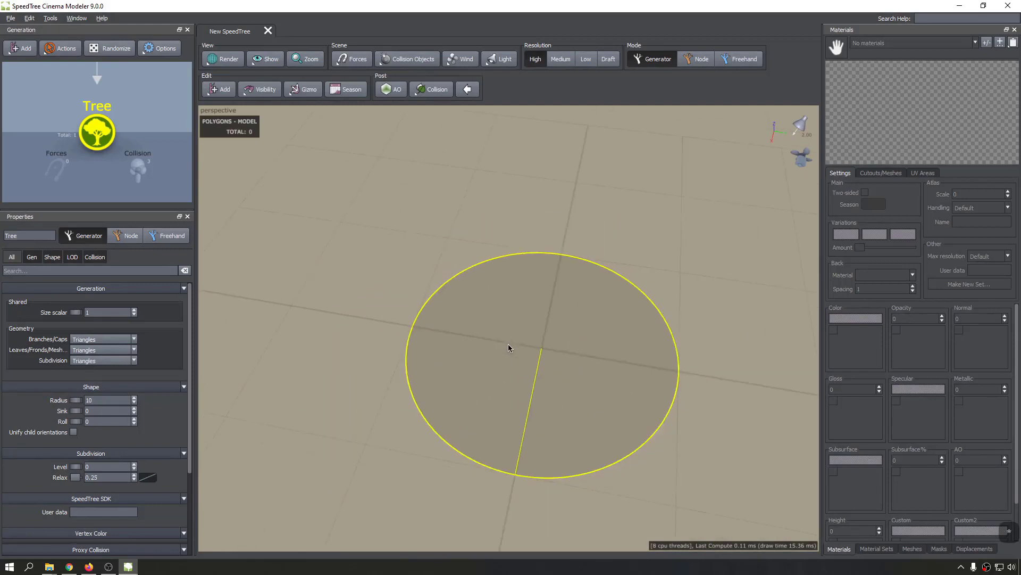
pyautogui.scroll(-3, 508, 344)
pyautogui.moveTo(536, 350); pyautogui.dragTo(537, 350)
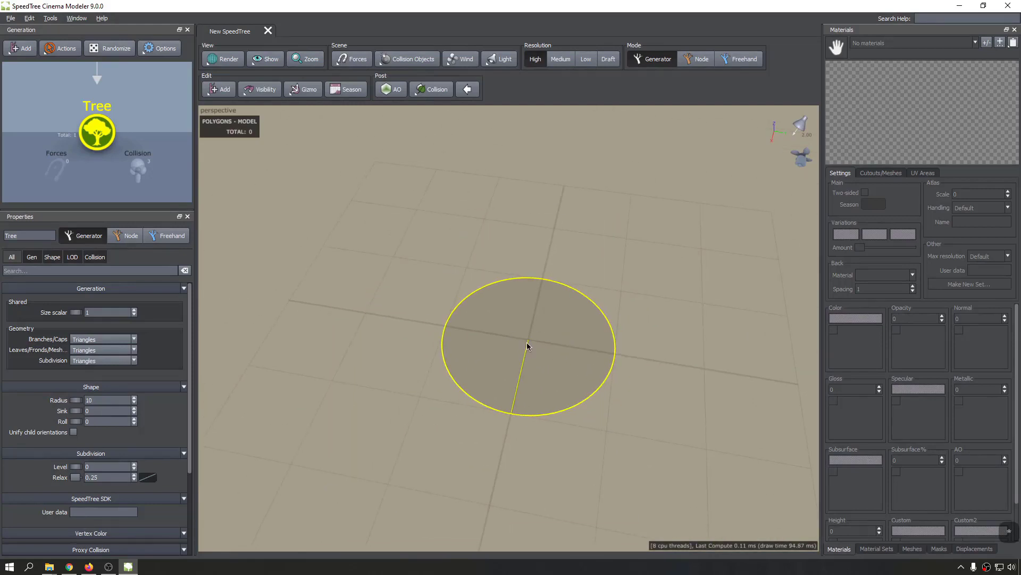
pyautogui.scroll(-3, 519, 319)
pyautogui.scroll(8, 516, 335)
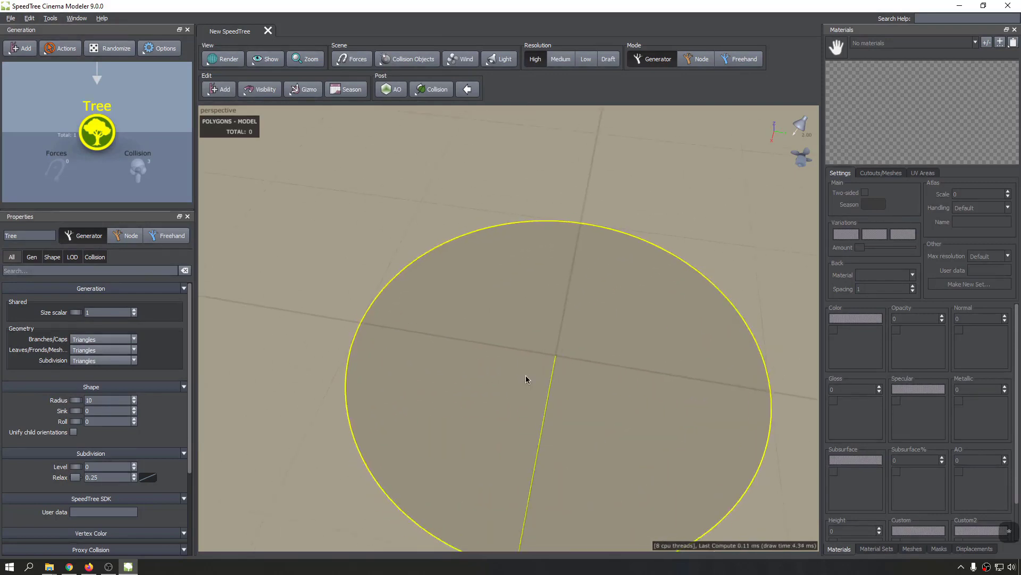
pyautogui.scroll(-6, 505, 261)
pyautogui.scroll(6, 531, 385)
pyautogui.scroll(-4, 516, 318)
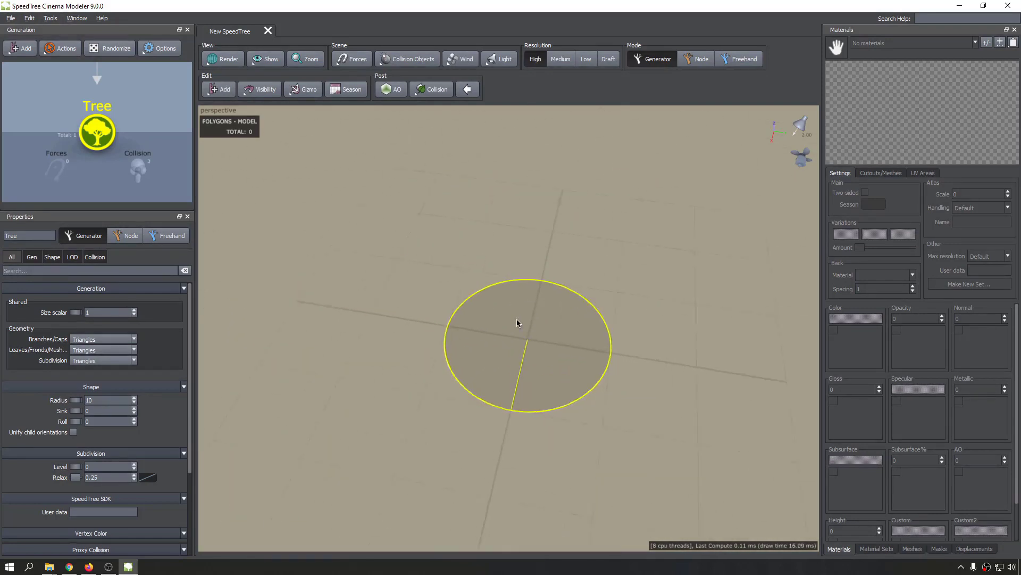
pyautogui.scroll(2, 520, 347)
pyautogui.scroll(-5, 521, 347)
pyautogui.scroll(3, 510, 309)
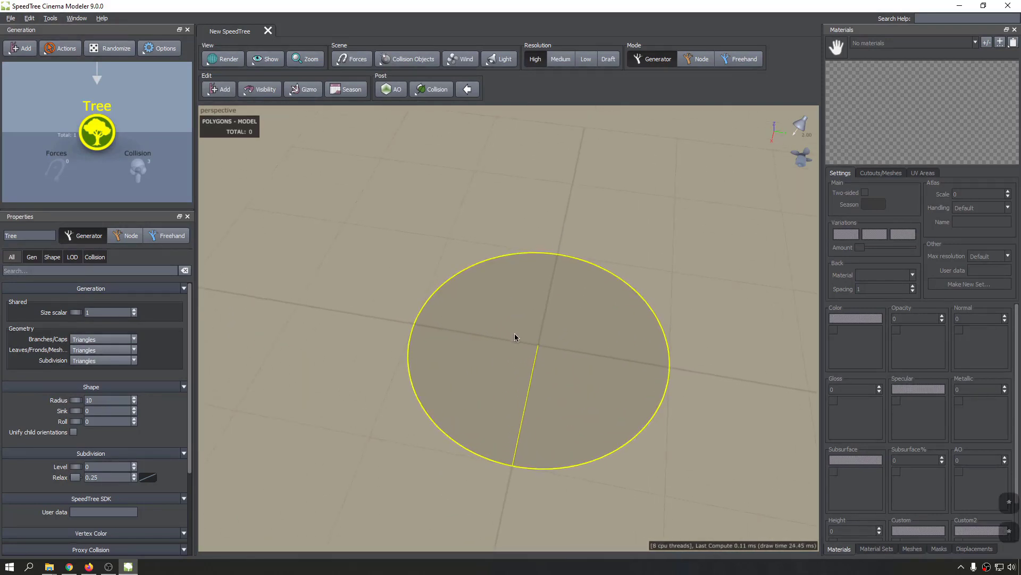
pyautogui.moveTo(515, 335); pyautogui.dragTo(369, 319)
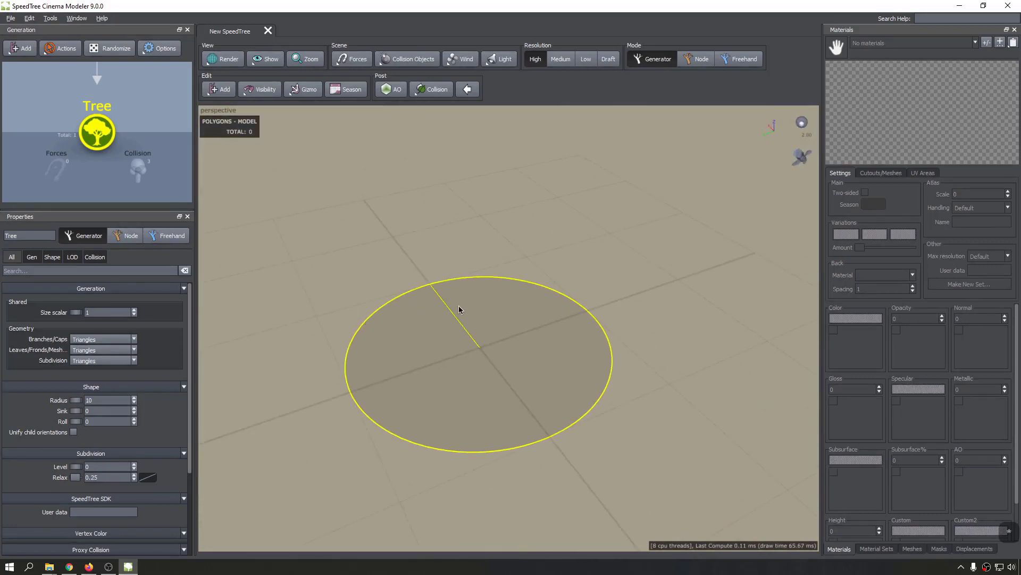
pyautogui.moveTo(588, 238); pyautogui.dragTo(589, 243)
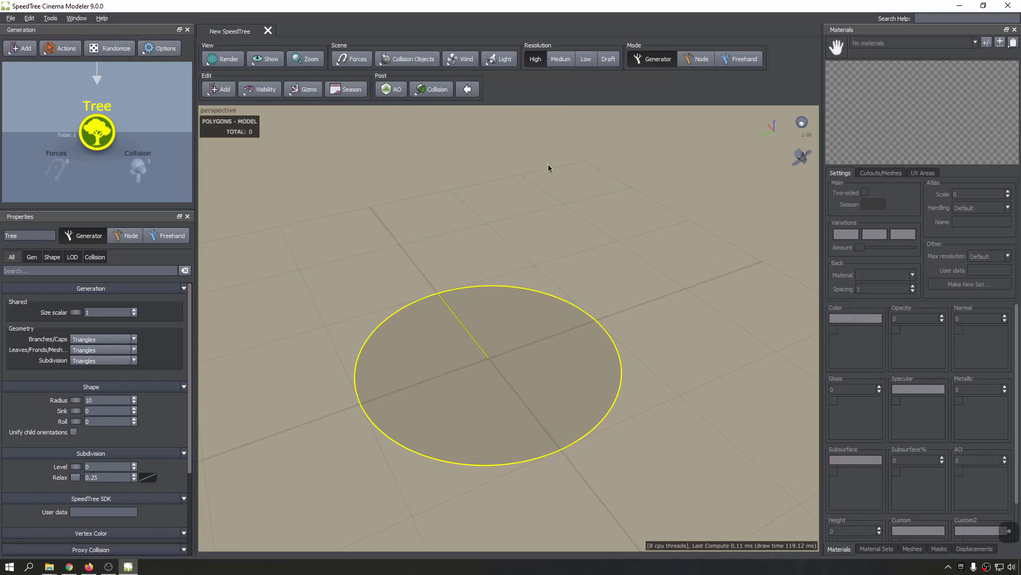
# Review the navigation control schemes in the Tree Window preferences and cancel without changing them.
pyautogui.click(32, 20)
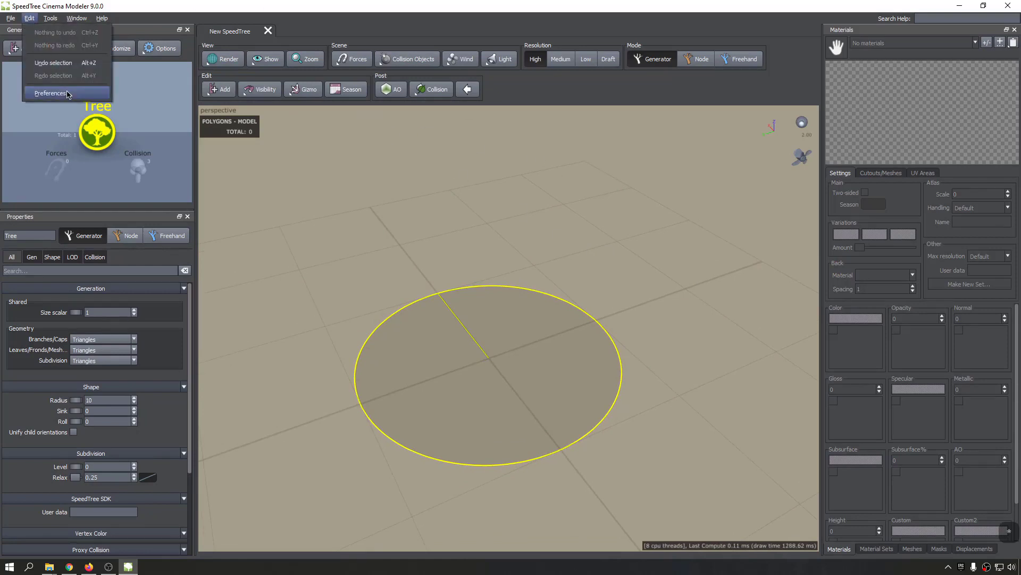
pyautogui.click(46, 94)
pyautogui.click(457, 216)
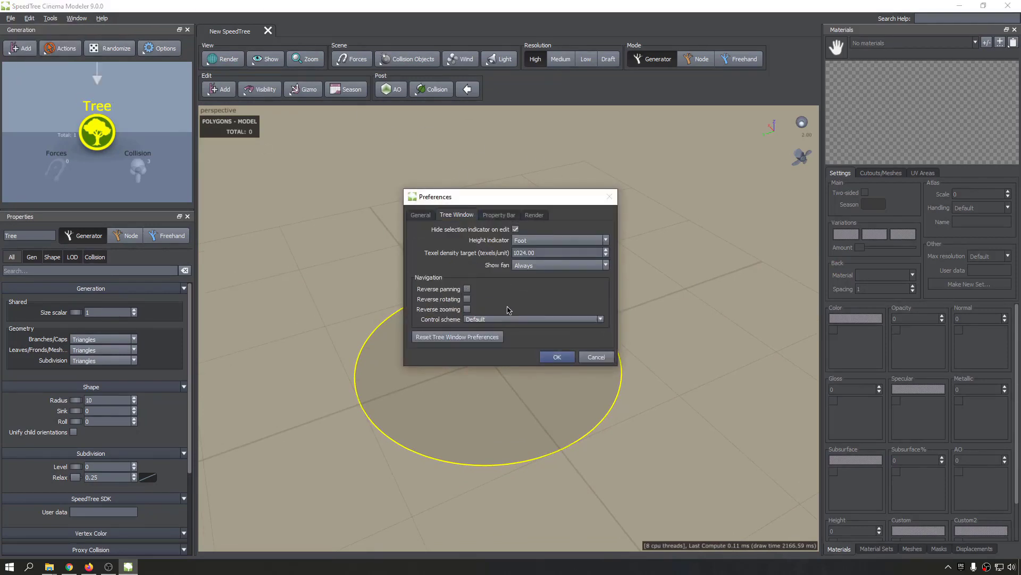
pyautogui.click(484, 321)
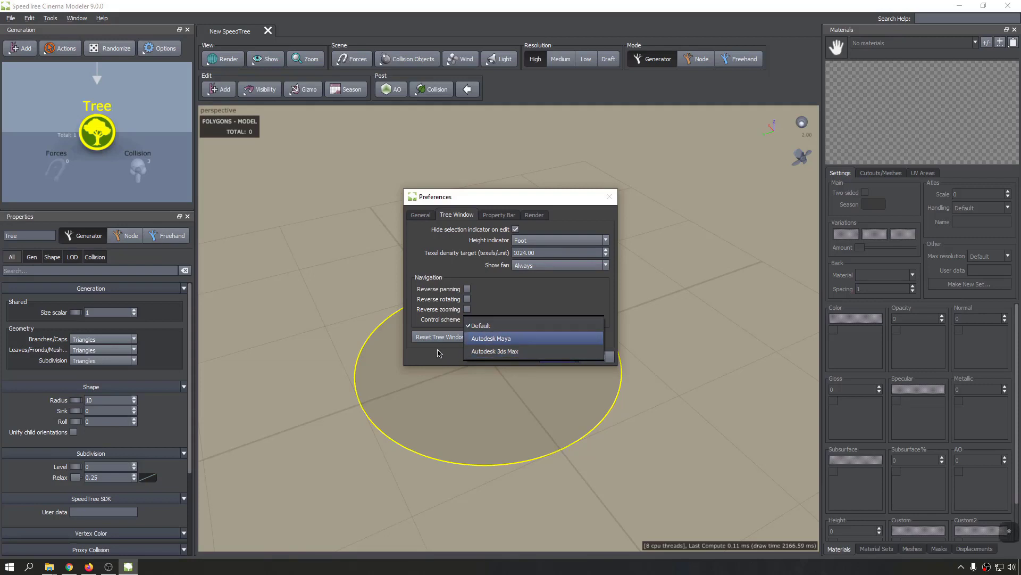
pyautogui.click(438, 353)
pyautogui.click(594, 352)
# Switch the perspective view's navigation mode to Trackball.
pyautogui.moveTo(575, 322); pyautogui.dragTo(568, 330, button='middle')
pyautogui.rightClick(450, 200)
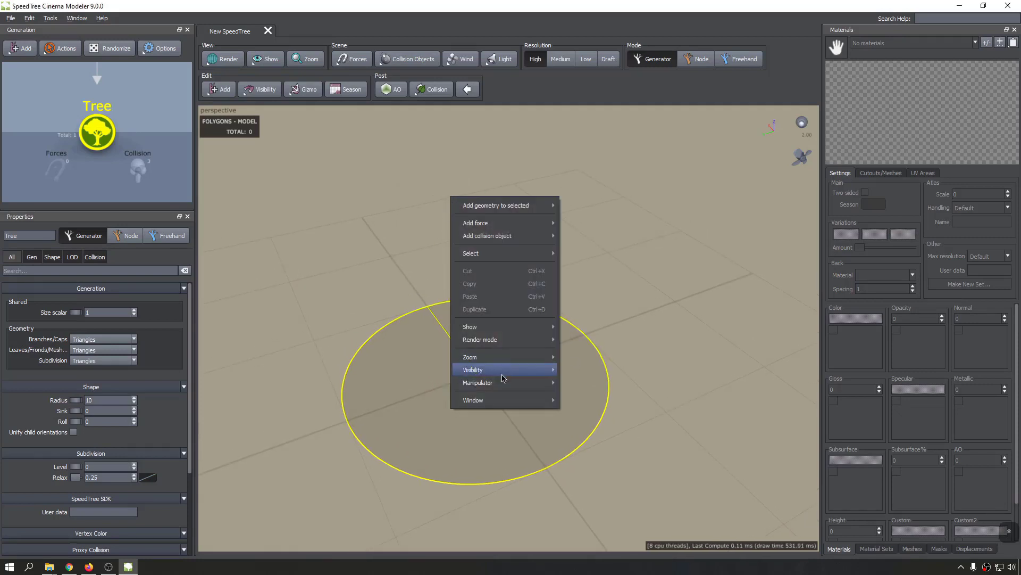
pyautogui.moveTo(505, 400)
pyautogui.moveTo(585, 426)
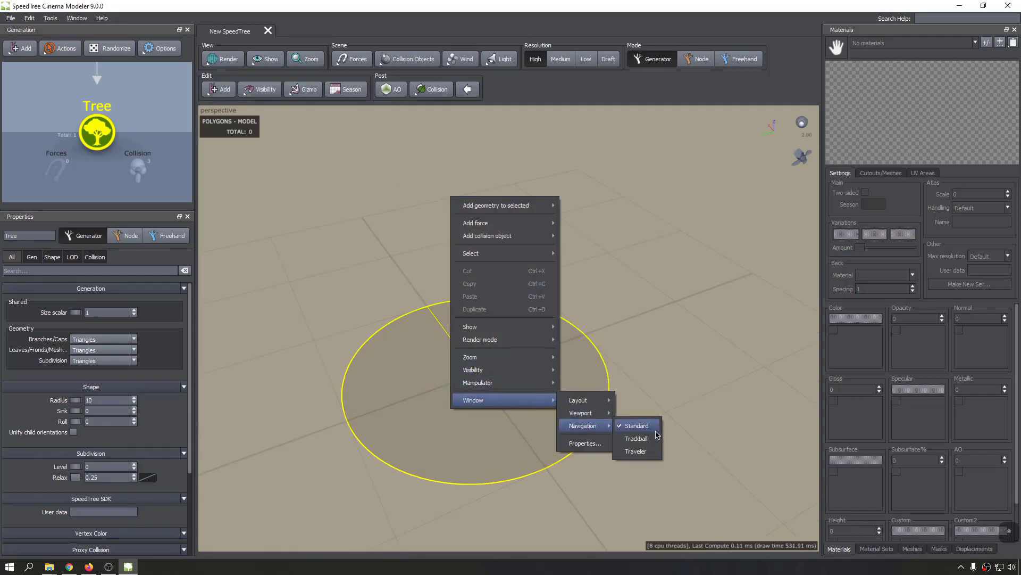
pyautogui.click(645, 443)
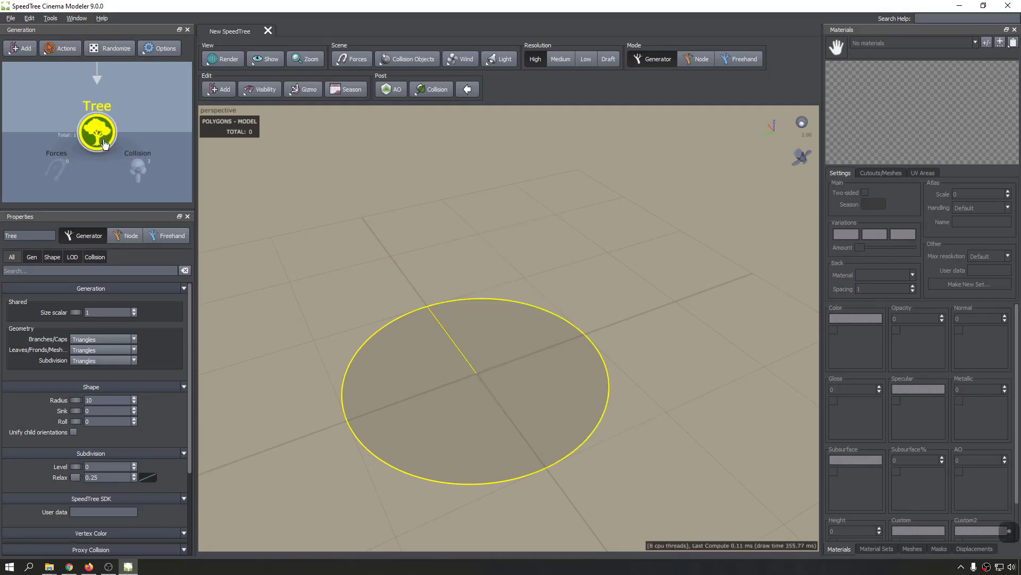
# Add a Trunk generator to the Tree node.
pyautogui.rightClick(105, 144)
pyautogui.moveTo(160, 143)
pyautogui.click(276, 144)
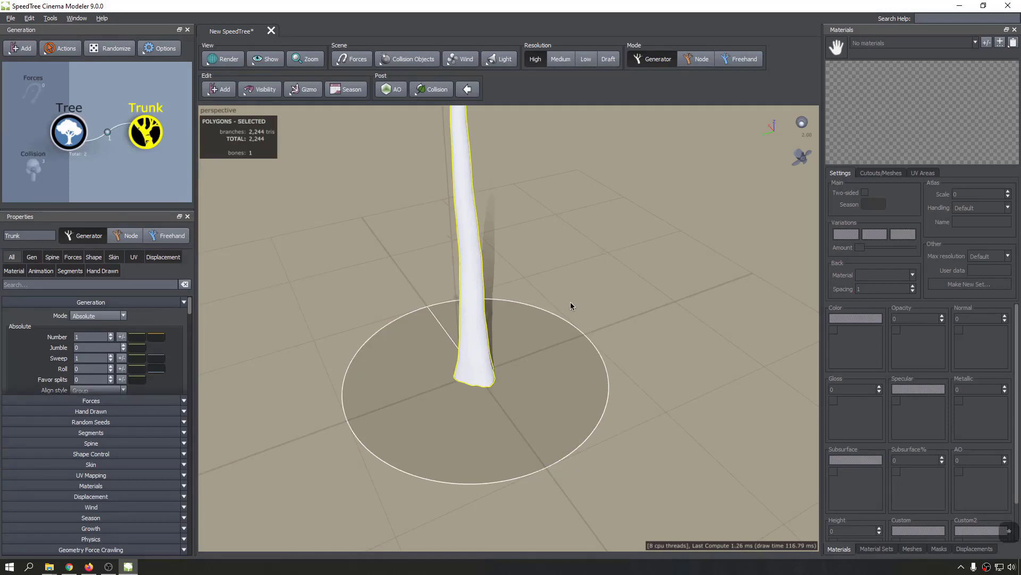
# Examine the trunk from tilted angles, from above and at different distances with Trackball navigation.
pyautogui.scroll(-5, 571, 302)
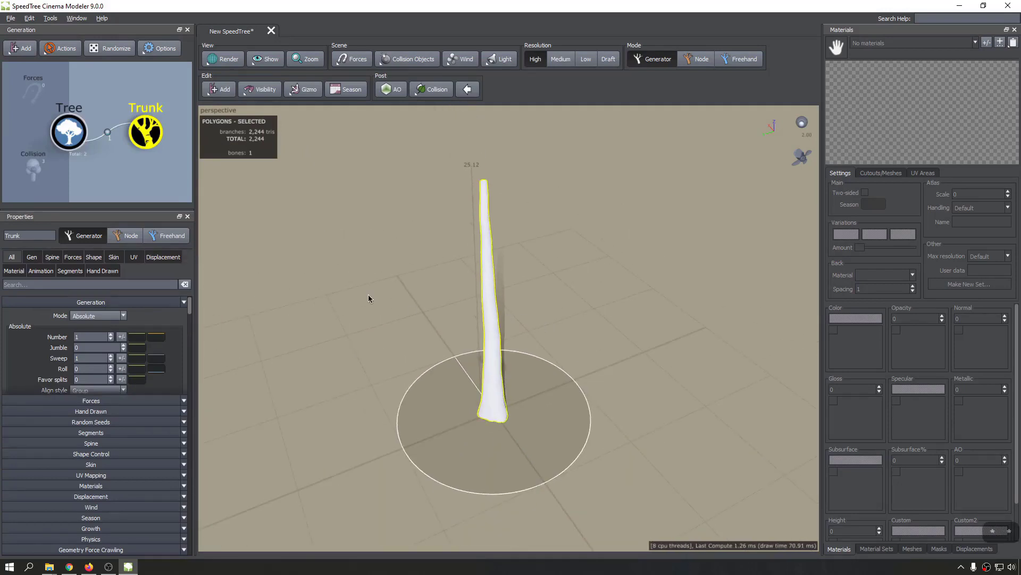
pyautogui.moveTo(549, 318); pyautogui.dragTo(457, 133)
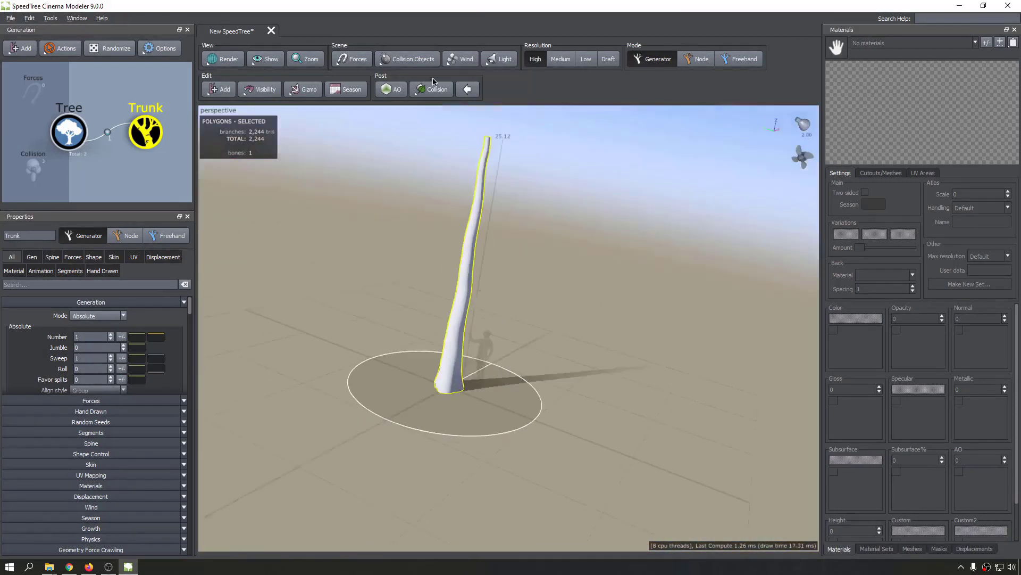
pyautogui.moveTo(542, 215); pyautogui.dragTo(639, 363)
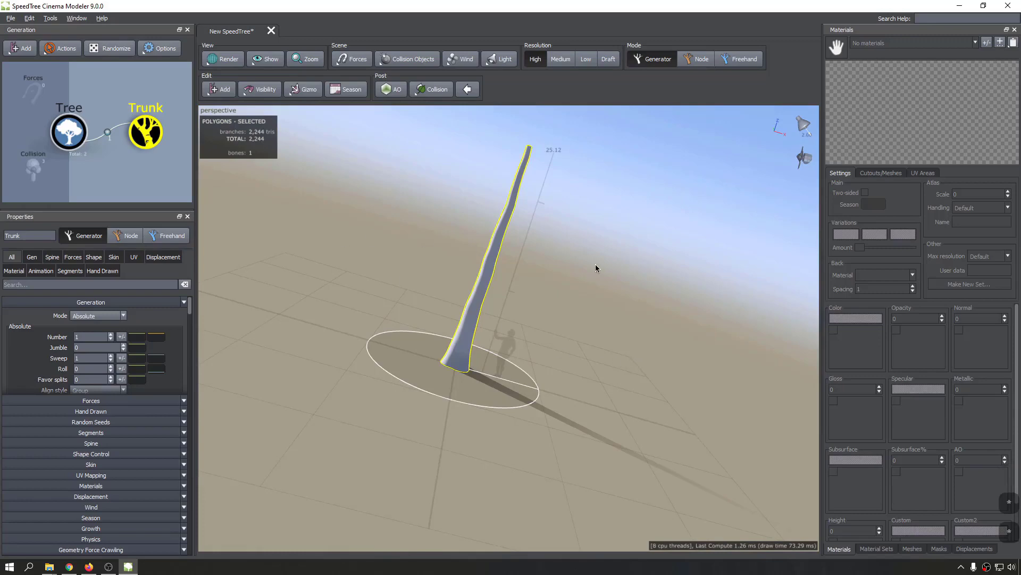
pyautogui.moveTo(595, 263); pyautogui.dragTo(538, 242)
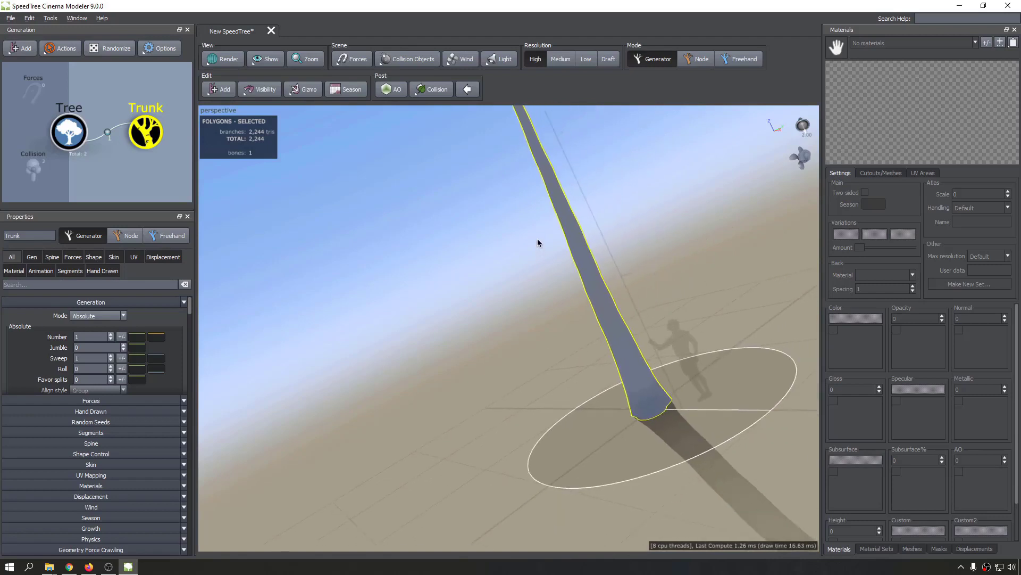
pyautogui.scroll(-3, 529, 204)
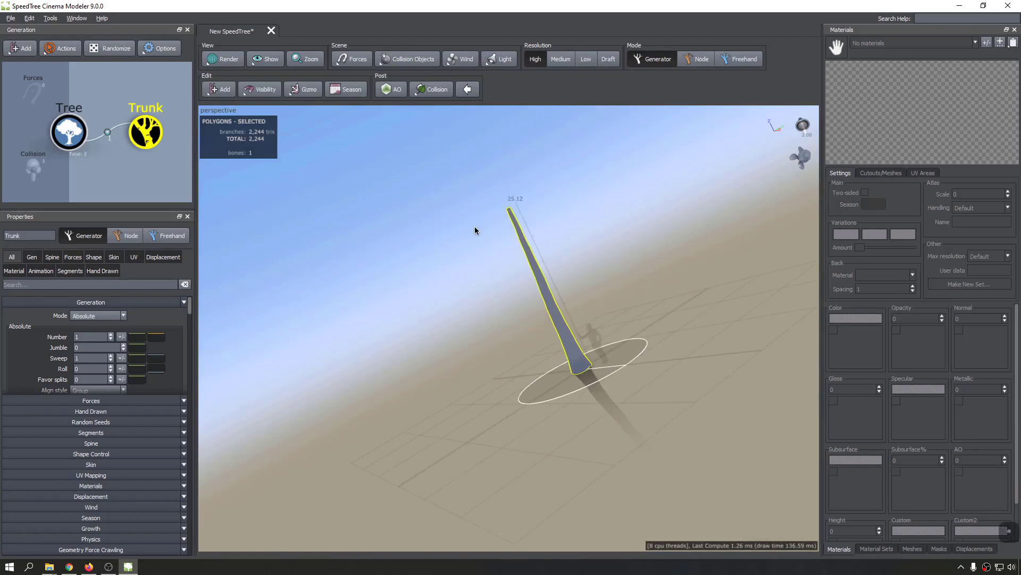
pyautogui.moveTo(548, 271); pyautogui.dragTo(547, 295, button='right')
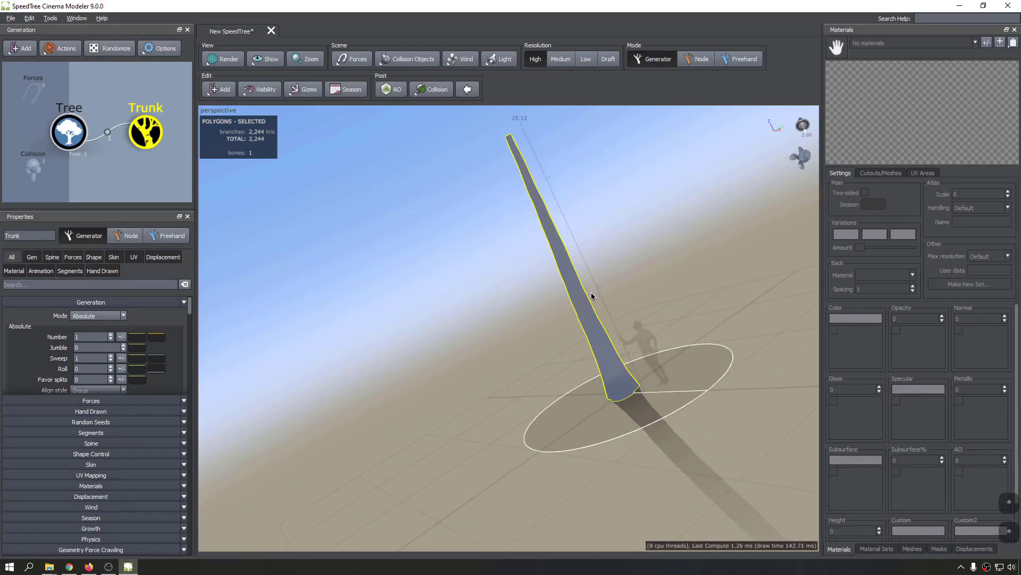
pyautogui.moveTo(592, 293); pyautogui.dragTo(403, 277)
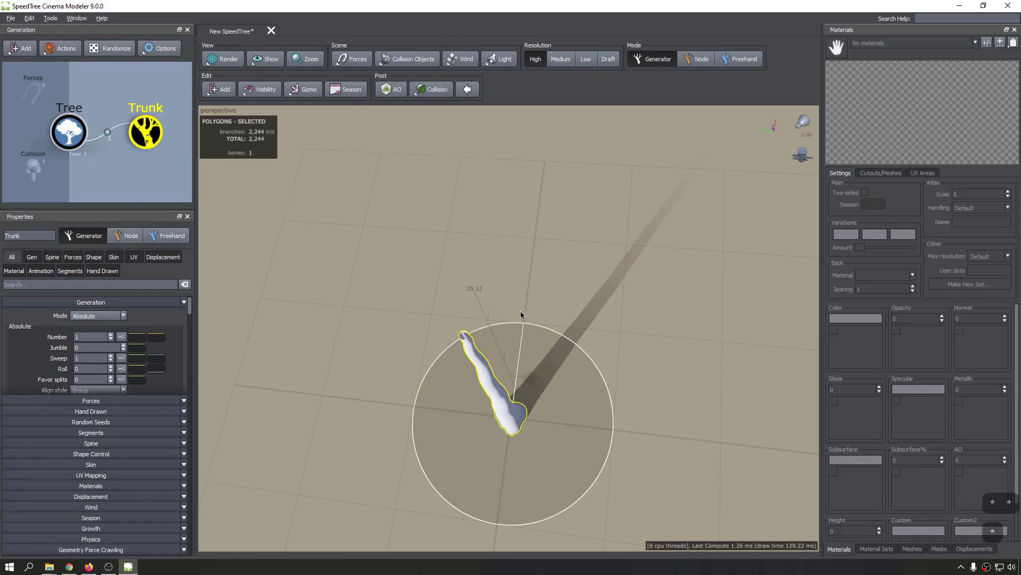
pyautogui.moveTo(520, 310); pyautogui.dragTo(517, 254)
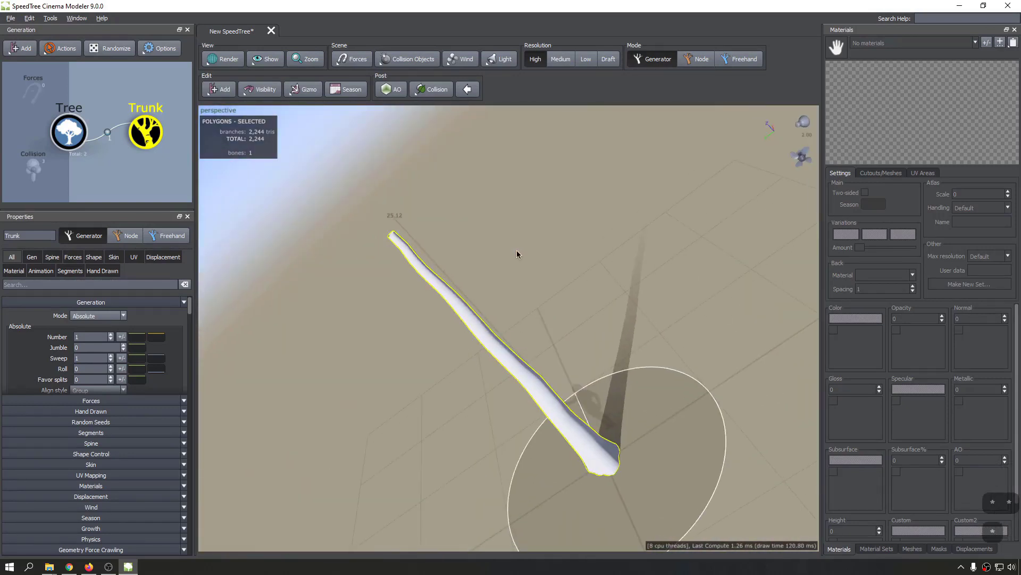
# Set the perspective view's navigation mode back to Standard.
pyautogui.rightClick(447, 195)
pyautogui.moveTo(512, 399)
pyautogui.moveTo(594, 413)
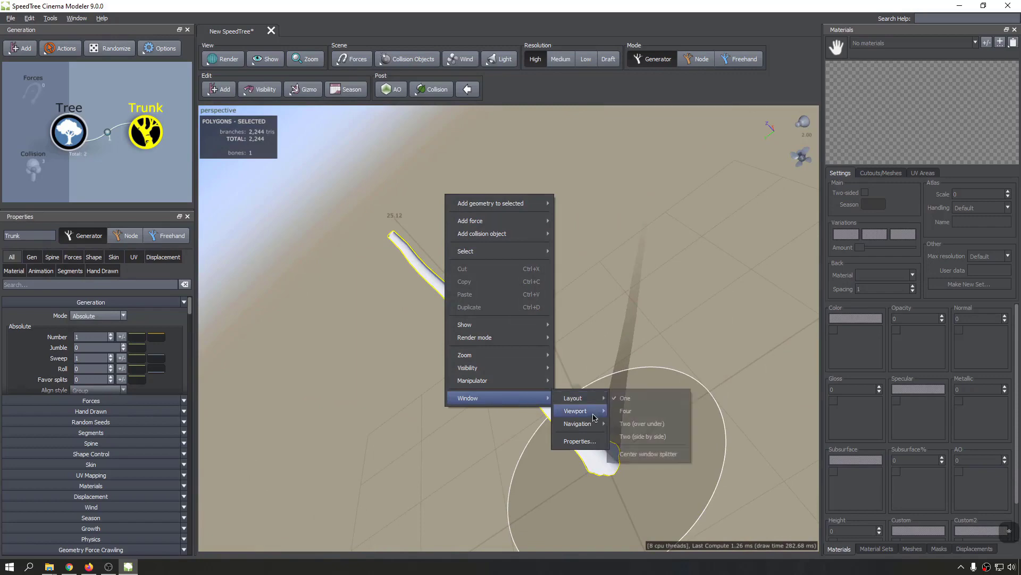
pyautogui.click(638, 425)
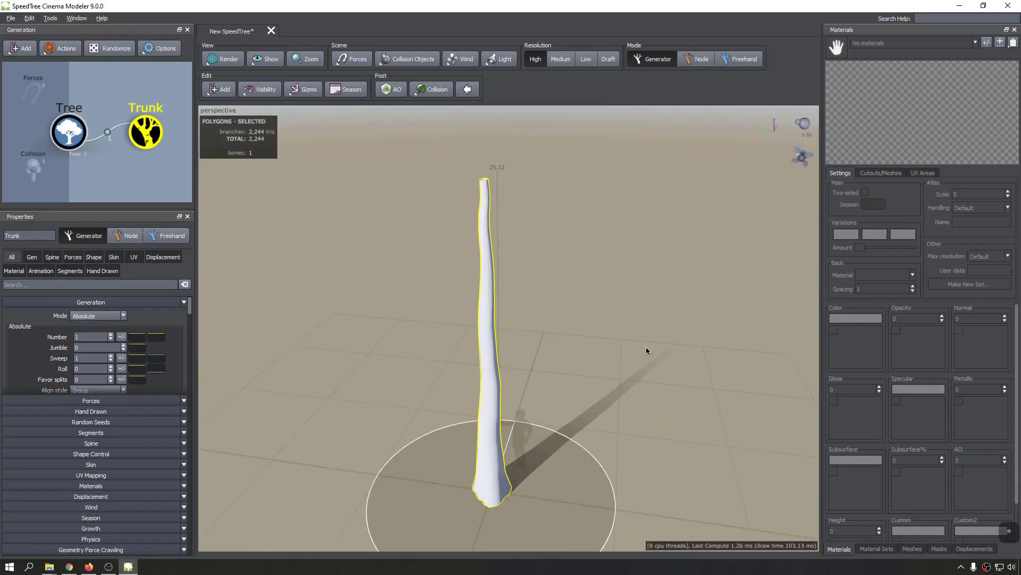
# Switch the perspective view's navigation mode to Traveler.
pyautogui.moveTo(646, 351); pyautogui.dragTo(686, 342)
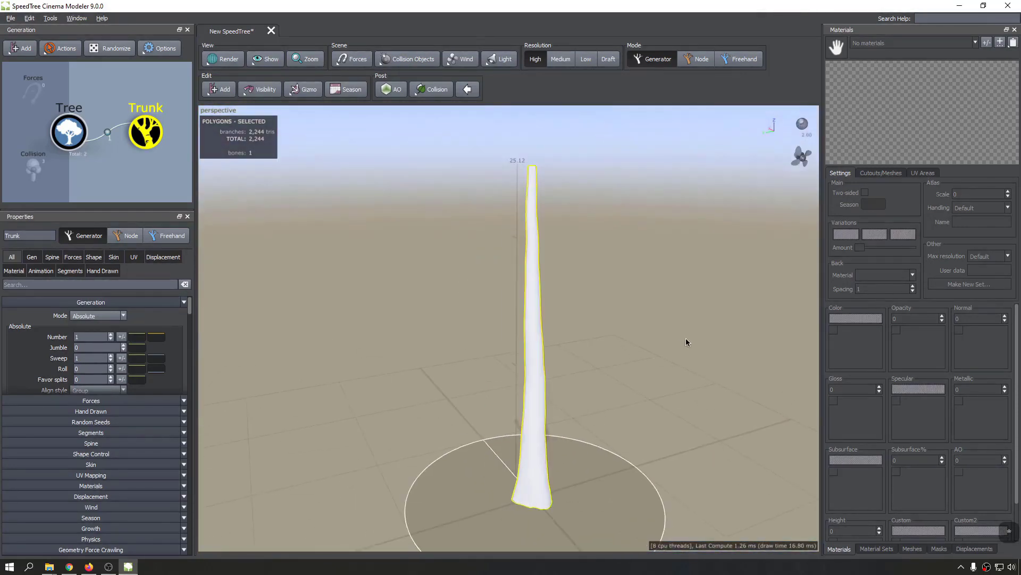
pyautogui.rightClick(395, 187)
pyautogui.moveTo(471, 392)
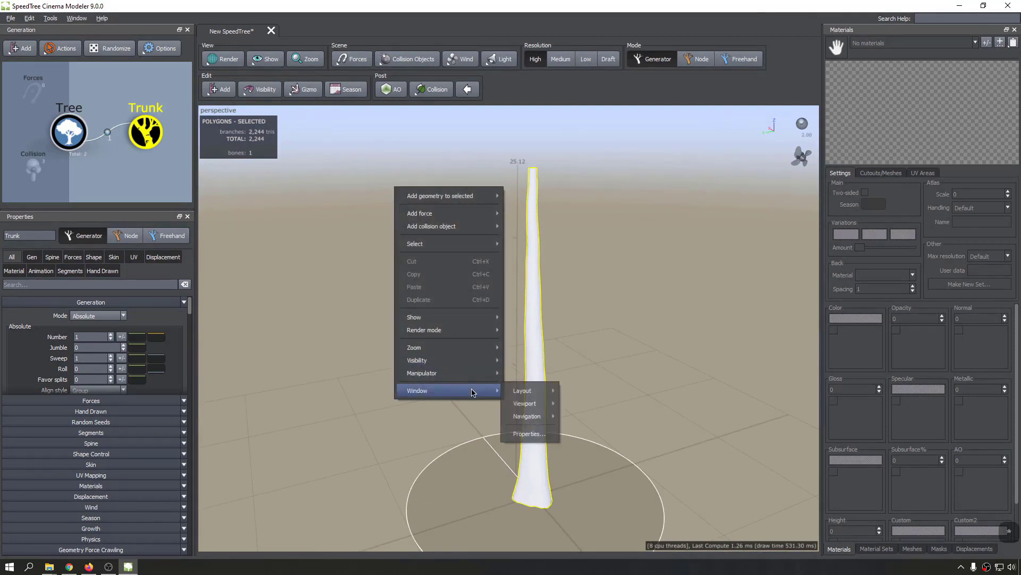
pyautogui.moveTo(543, 421)
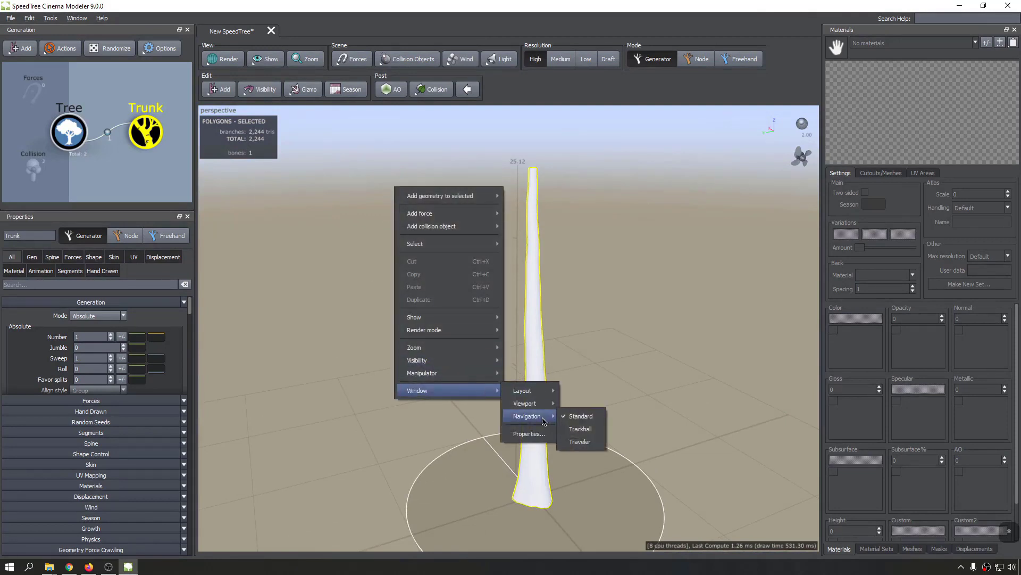
pyautogui.click(579, 442)
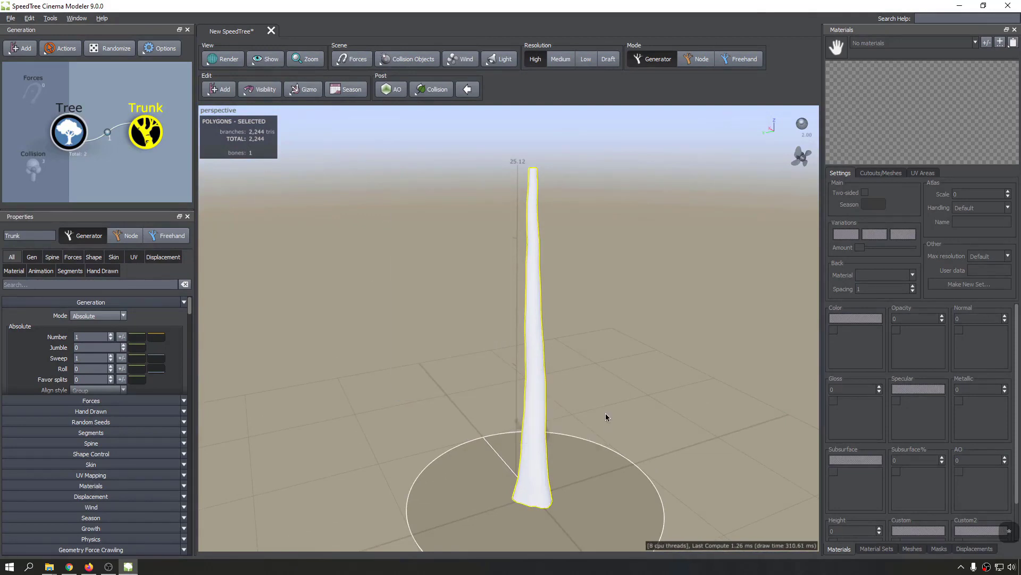
# Examine the trunk from above and from ground level at different distances with Traveler navigation.
pyautogui.moveTo(605, 413); pyautogui.dragTo(674, 261)
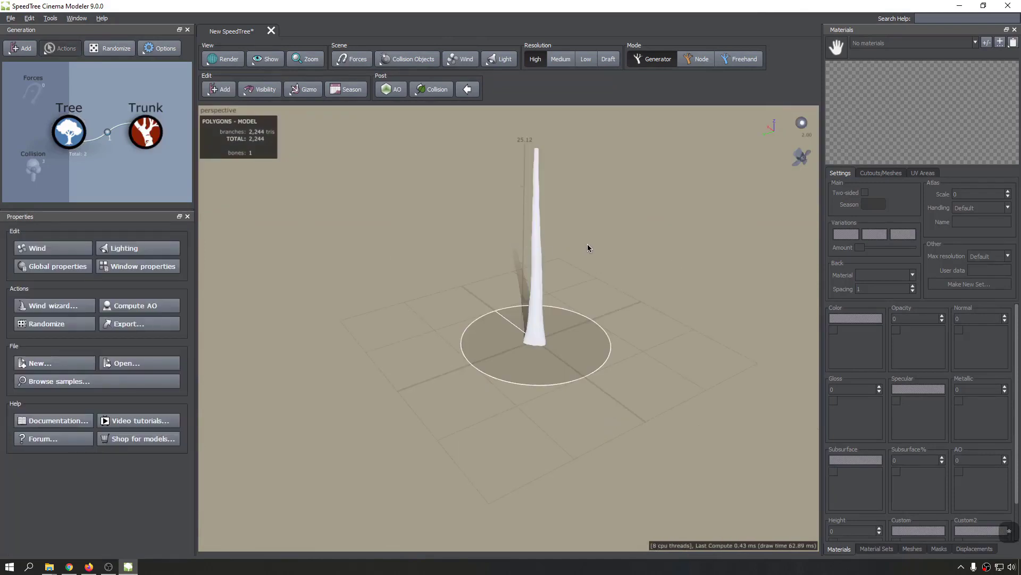
pyautogui.moveTo(584, 241)
pyautogui.mouseDown()
pyautogui.moveTo(584, 251)
pyautogui.moveTo(587, 235)
pyautogui.mouseUp()
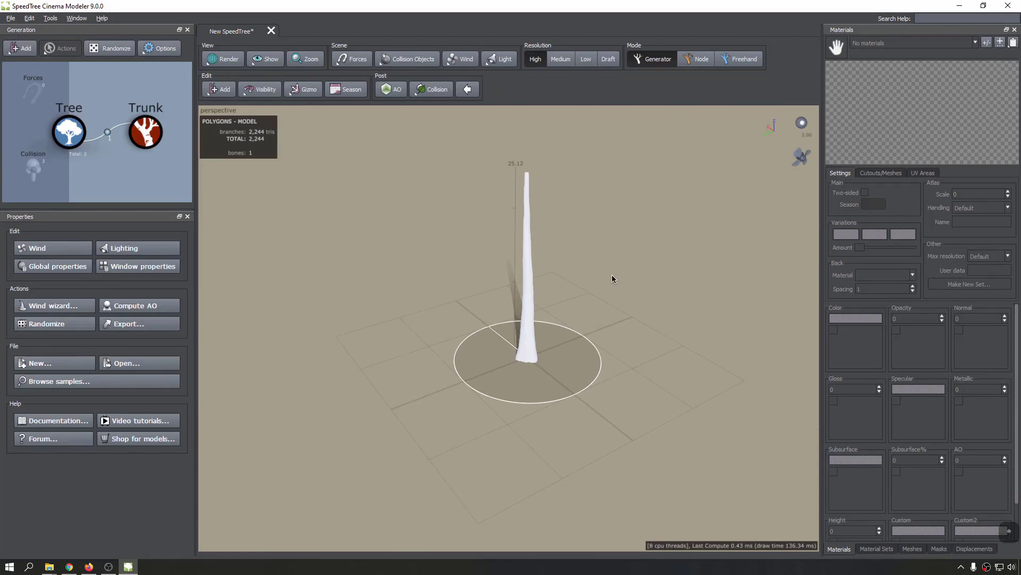
pyautogui.moveTo(612, 278); pyautogui.dragTo(523, 313)
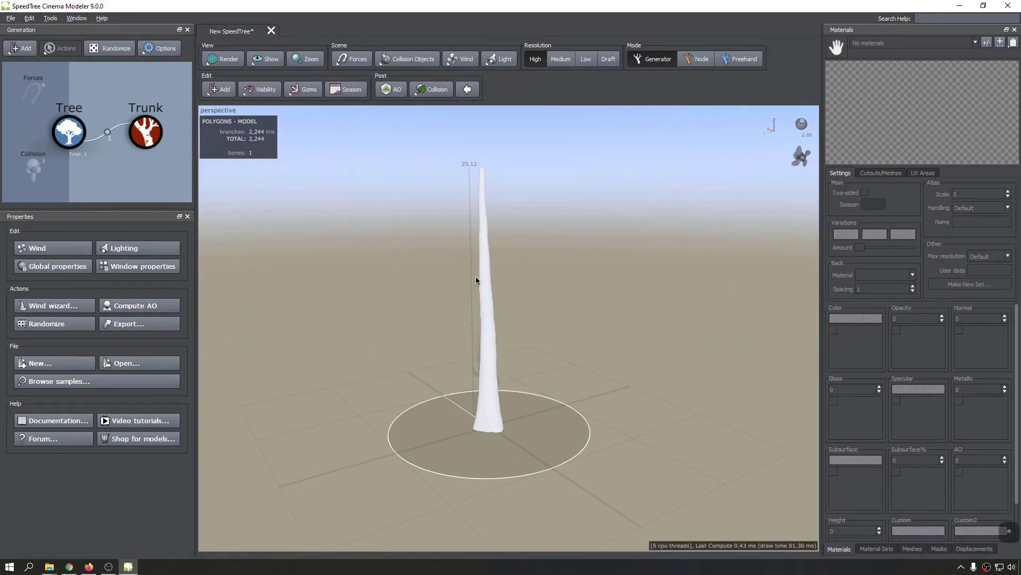
pyautogui.moveTo(500, 274); pyautogui.dragTo(500, 273, button='middle')
pyautogui.moveTo(500, 274); pyautogui.dragTo(631, 349)
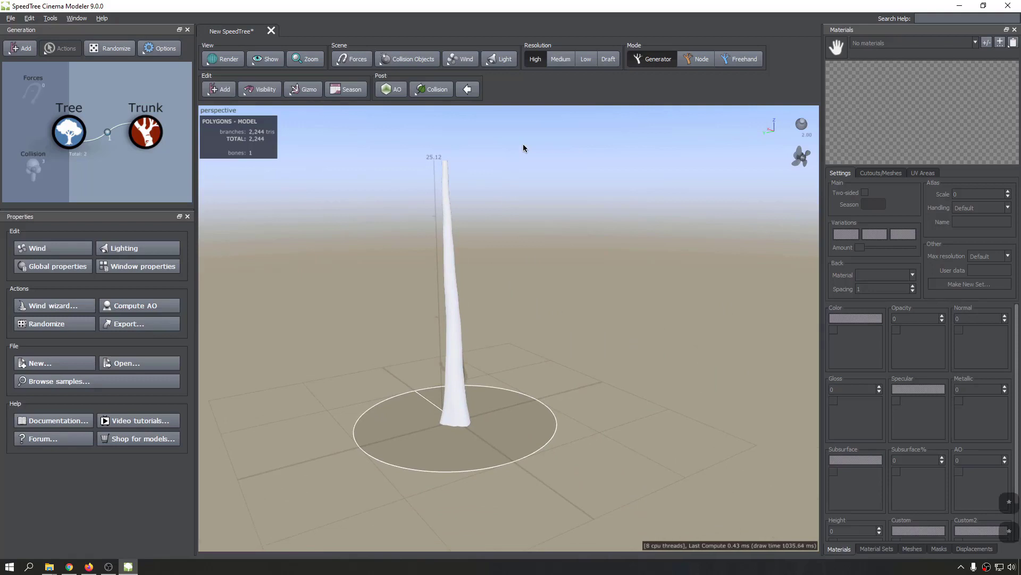
# Return the perspective view's navigation mode to Standard and clear the selection.
pyautogui.rightClick(483, 151)
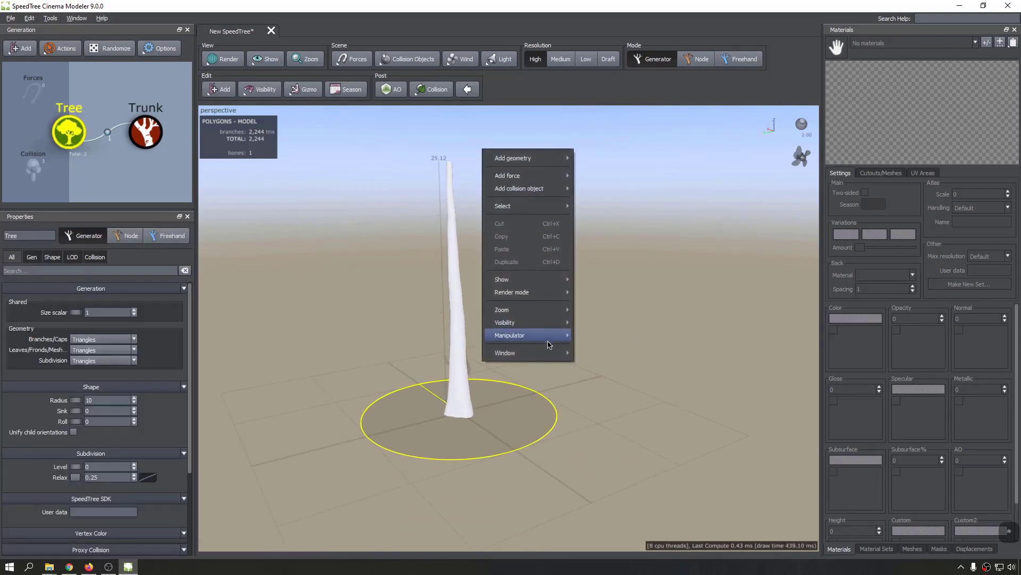
pyautogui.moveTo(548, 353)
pyautogui.moveTo(601, 379)
pyautogui.click(662, 382)
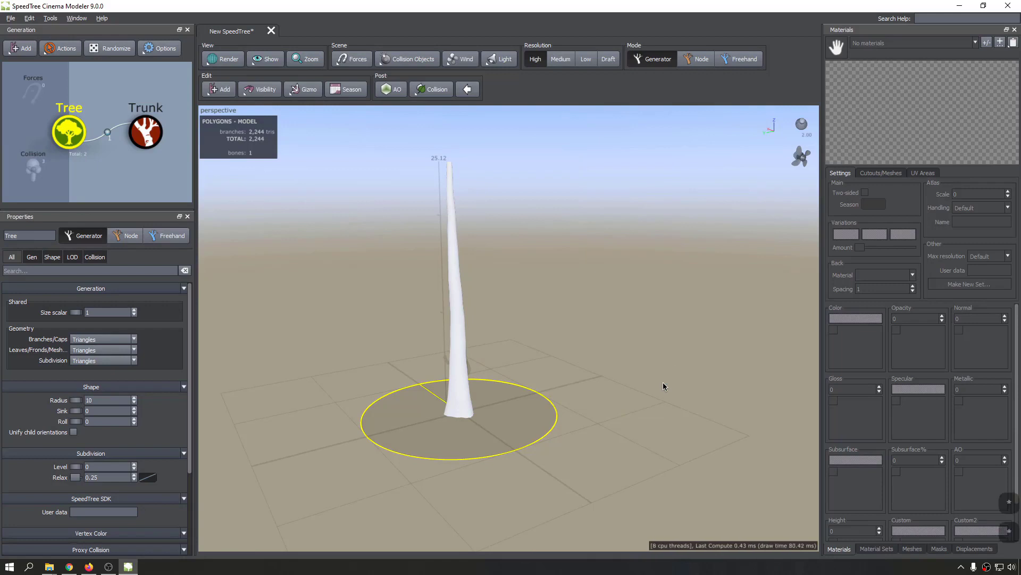
pyautogui.click(551, 266)
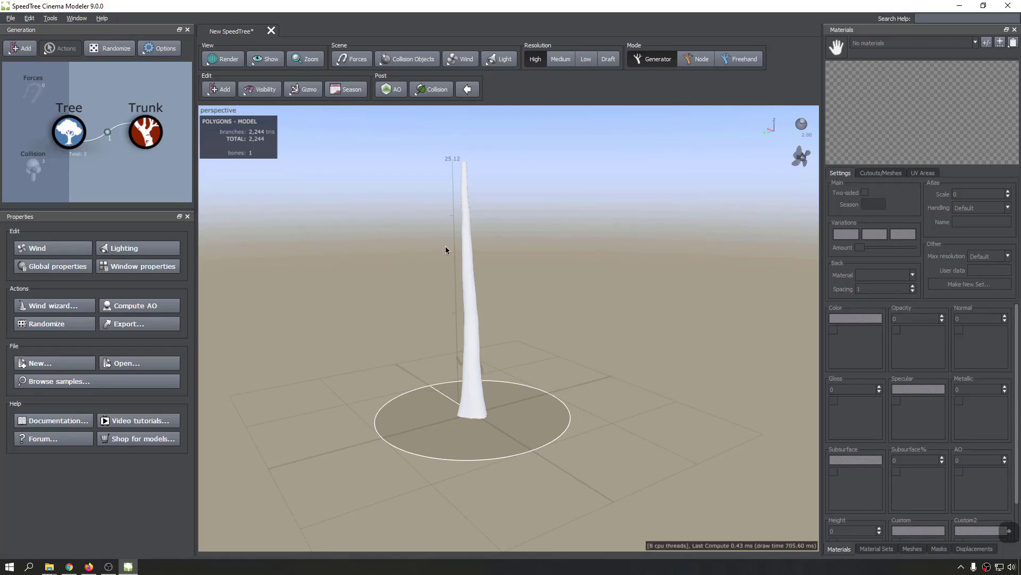
# Close the new tree without saving and open the recent model Sample_Broadleaf_Forest.spm.
pyautogui.moveTo(445, 250); pyautogui.dragTo(455, 264, button='middle')
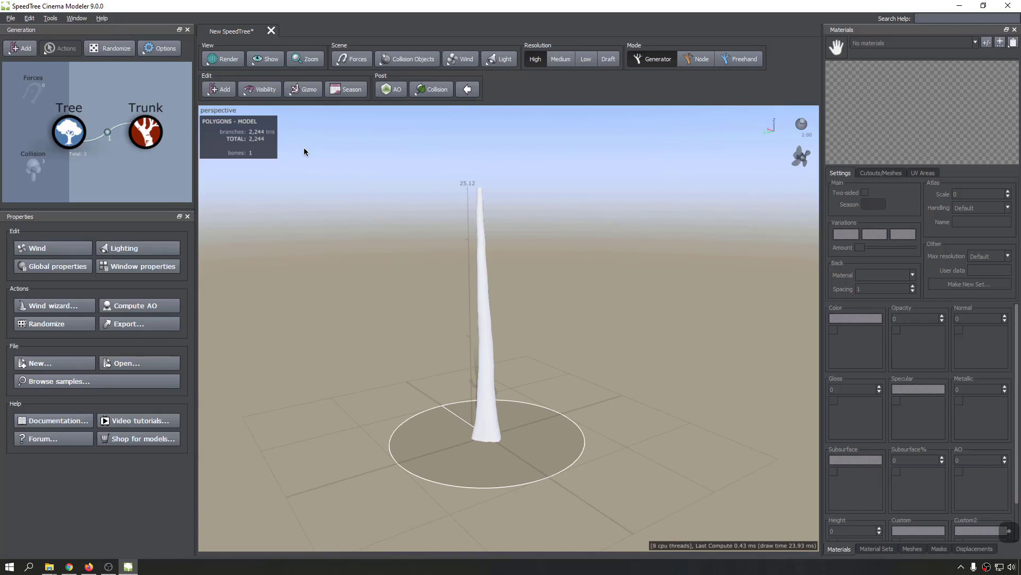
pyautogui.click(272, 31)
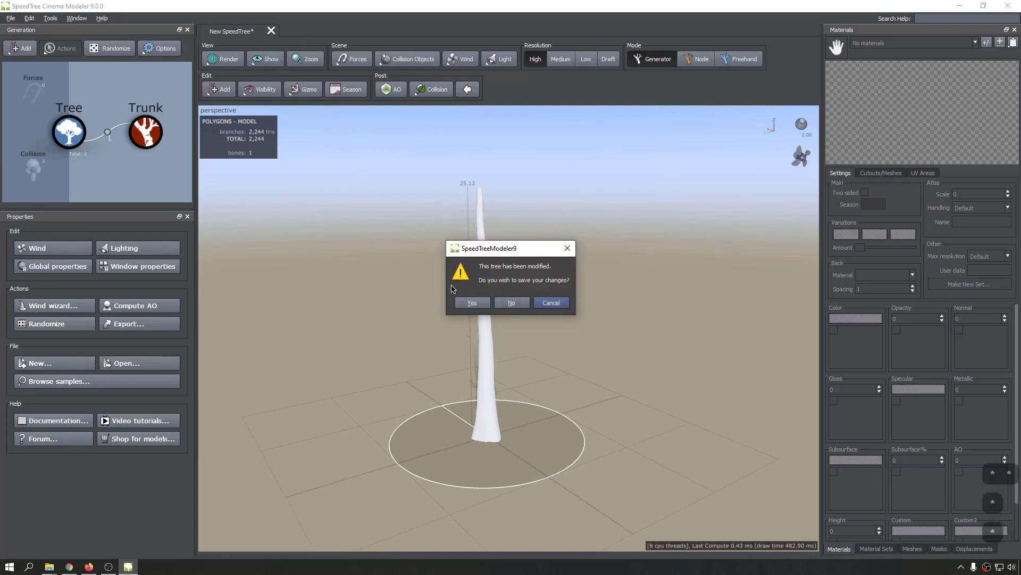
pyautogui.click(512, 303)
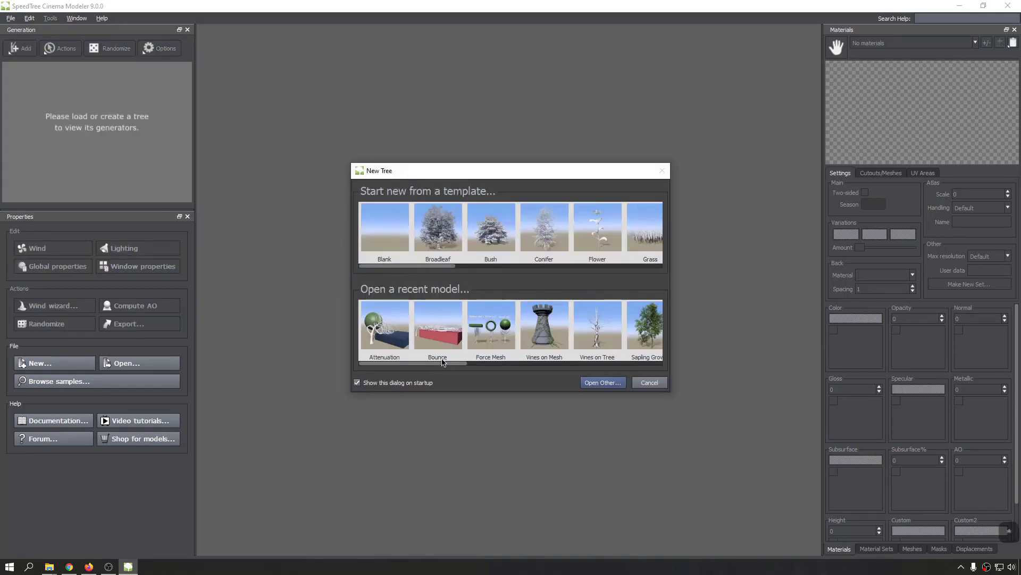
pyautogui.moveTo(442, 362); pyautogui.dragTo(628, 364)
pyautogui.click(633, 332)
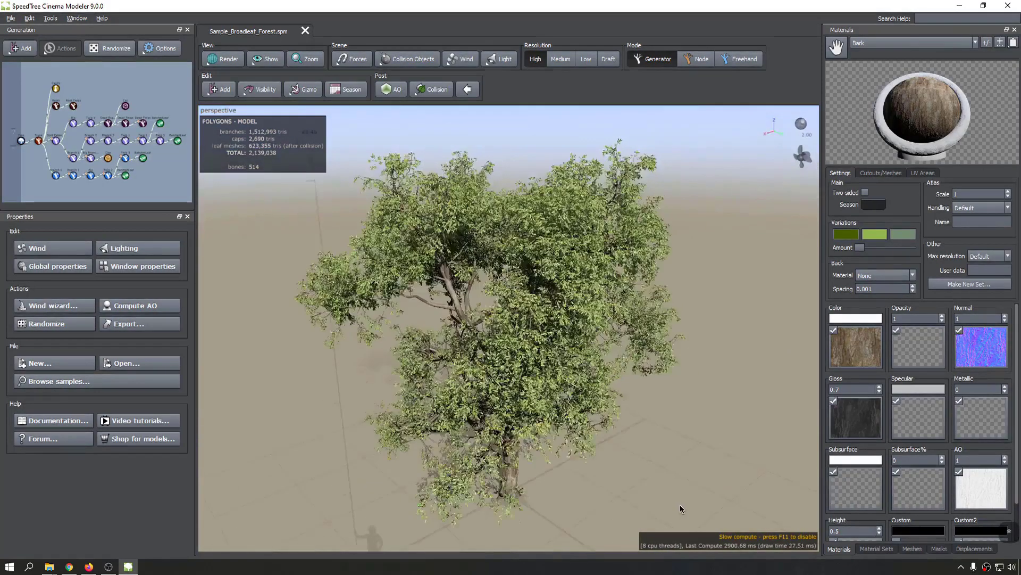
# Examine the broadleaf tree from the sides, from above and from low angles with Standard navigation.
pyautogui.moveTo(680, 505); pyautogui.dragTo(798, 497)
pyautogui.moveTo(561, 414); pyautogui.dragTo(768, 463)
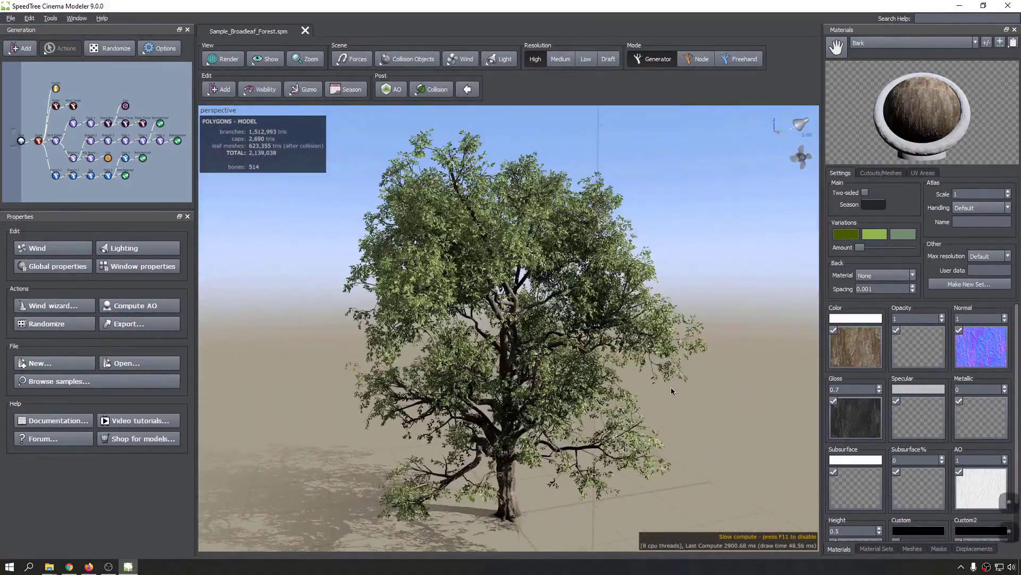
pyautogui.moveTo(566, 391); pyautogui.dragTo(699, 364)
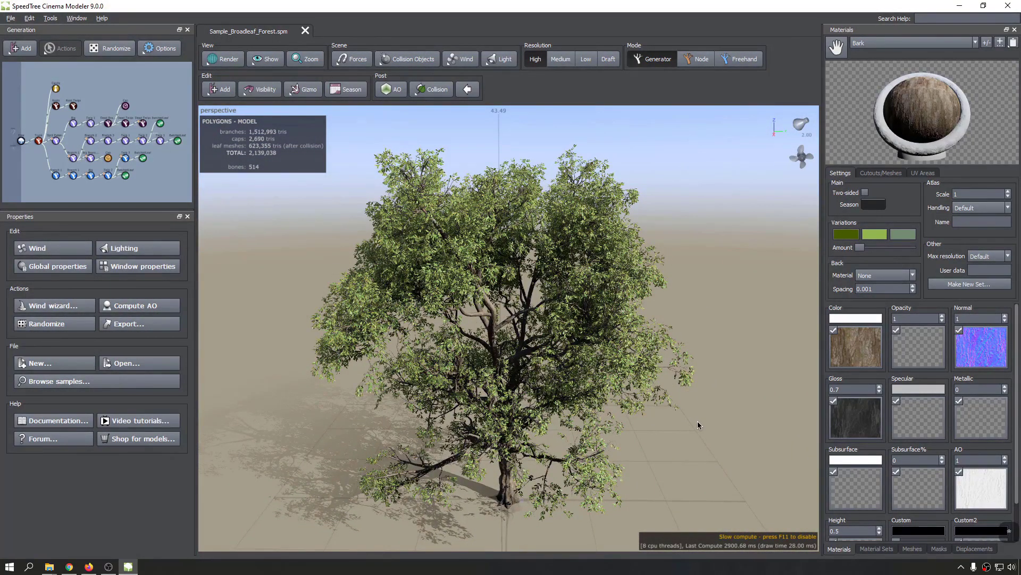
pyautogui.moveTo(749, 264); pyautogui.dragTo(434, 326)
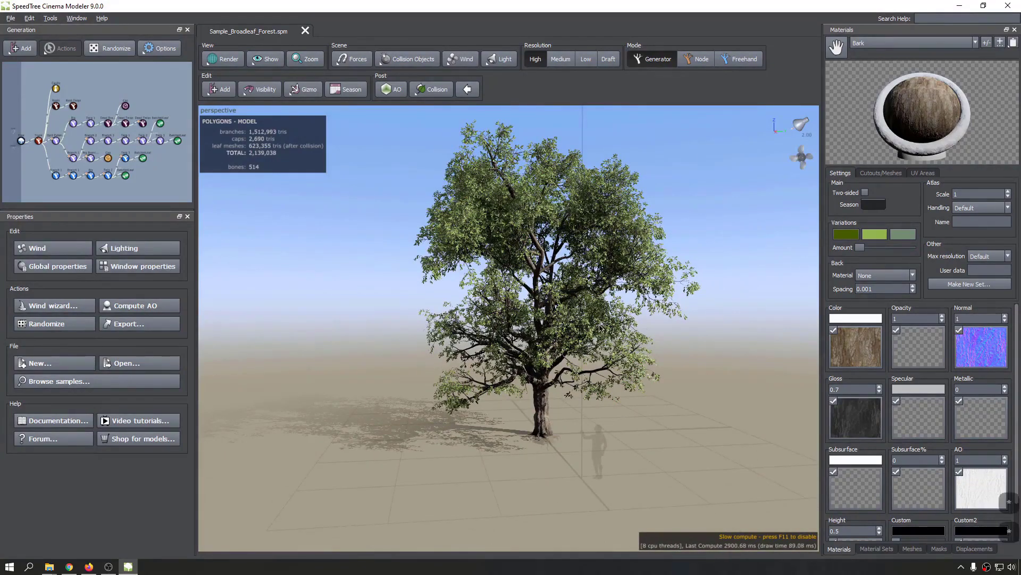
pyautogui.moveTo(602, 329); pyautogui.dragTo(703, 317)
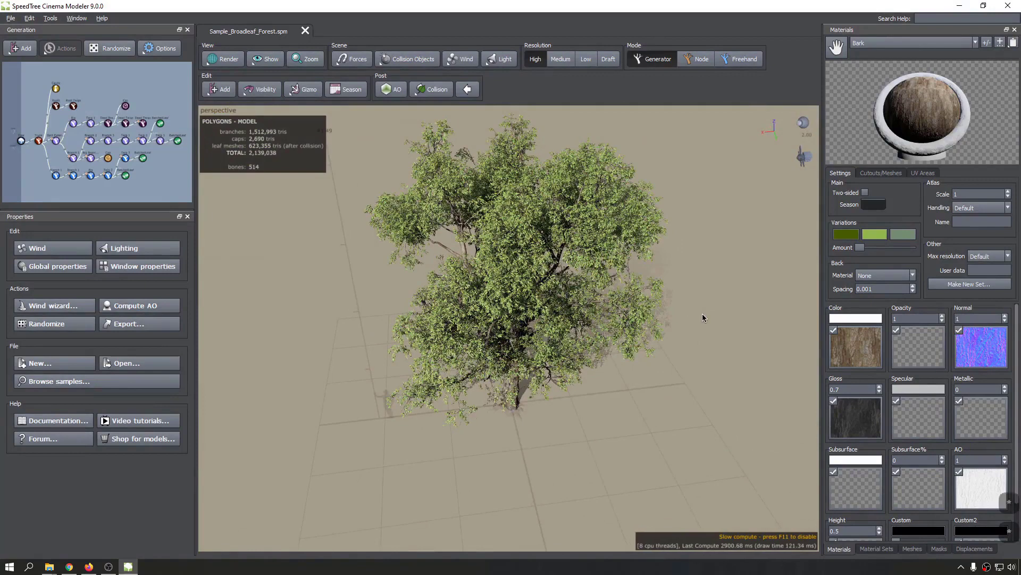
pyautogui.moveTo(525, 314); pyautogui.dragTo(477, 311)
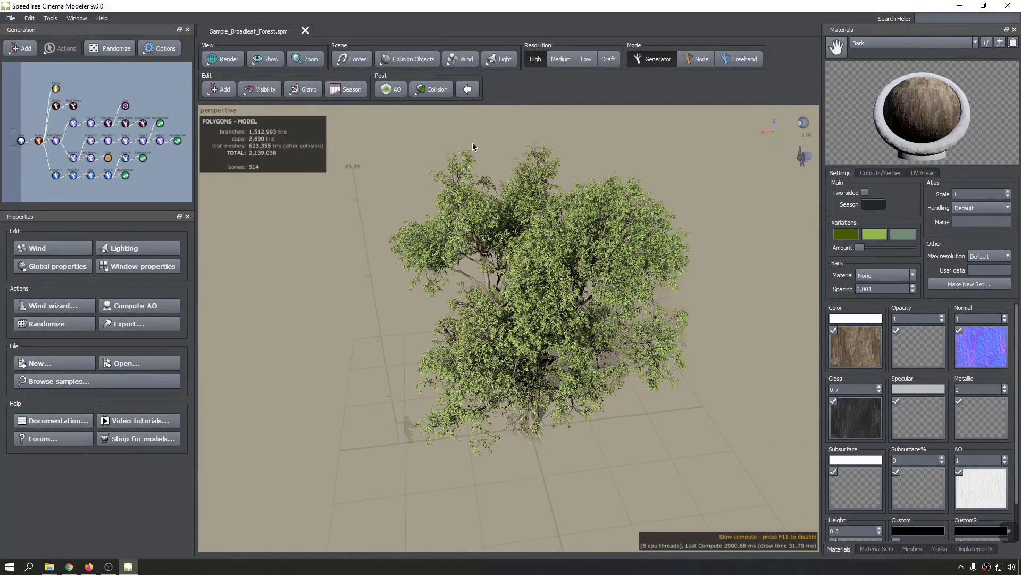
pyautogui.moveTo(400, 229); pyautogui.dragTo(405, 201)
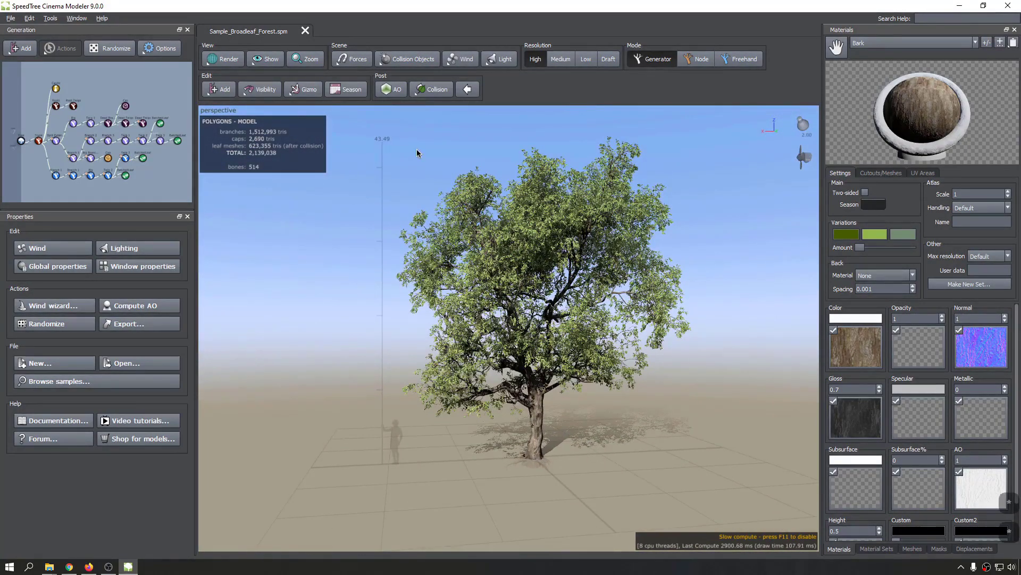
pyautogui.moveTo(355, 187); pyautogui.dragTo(379, 201)
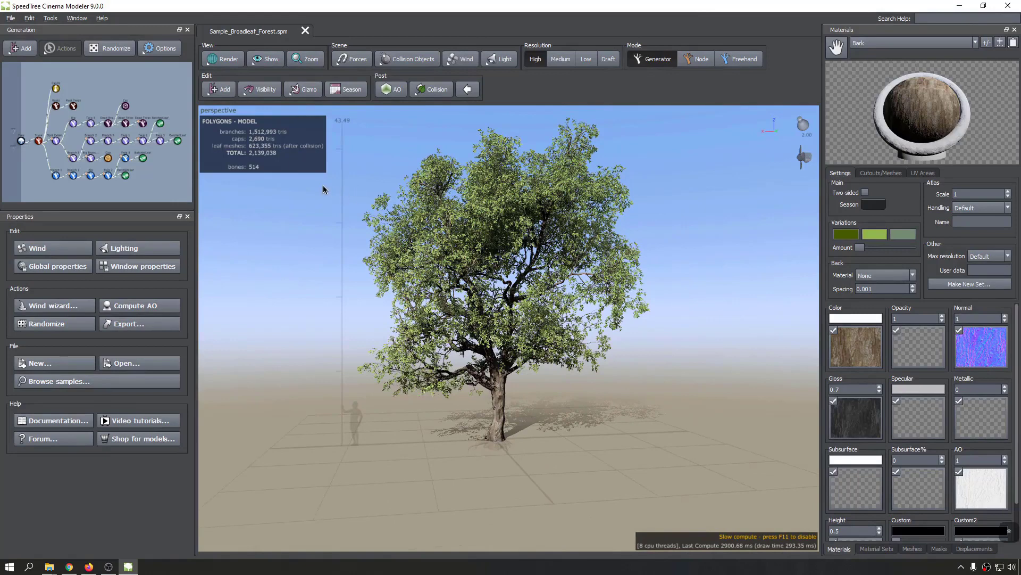
# Set the viewport layout to Four.
pyautogui.rightClick(312, 203)
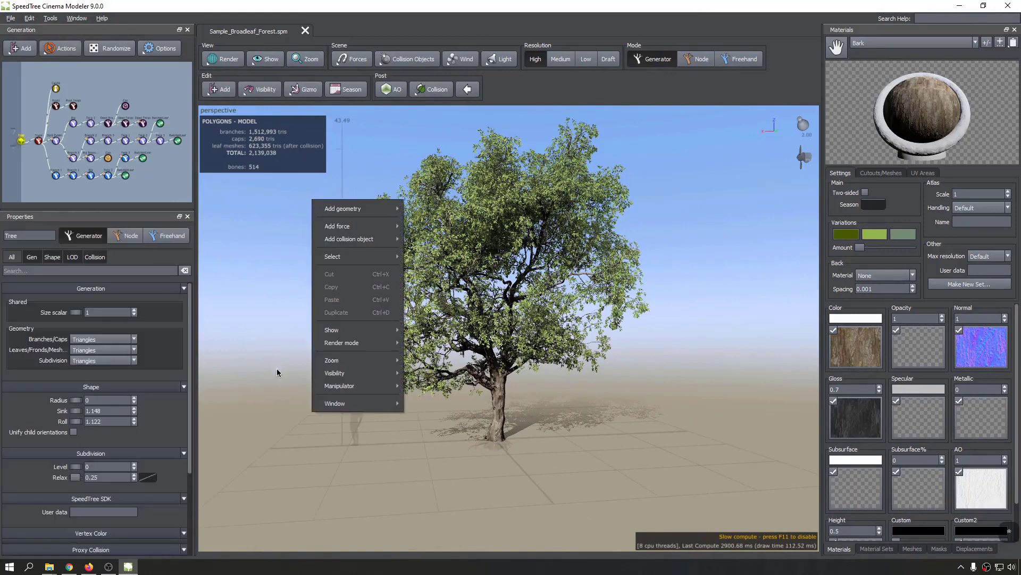
pyautogui.moveTo(340, 405)
pyautogui.moveTo(422, 407)
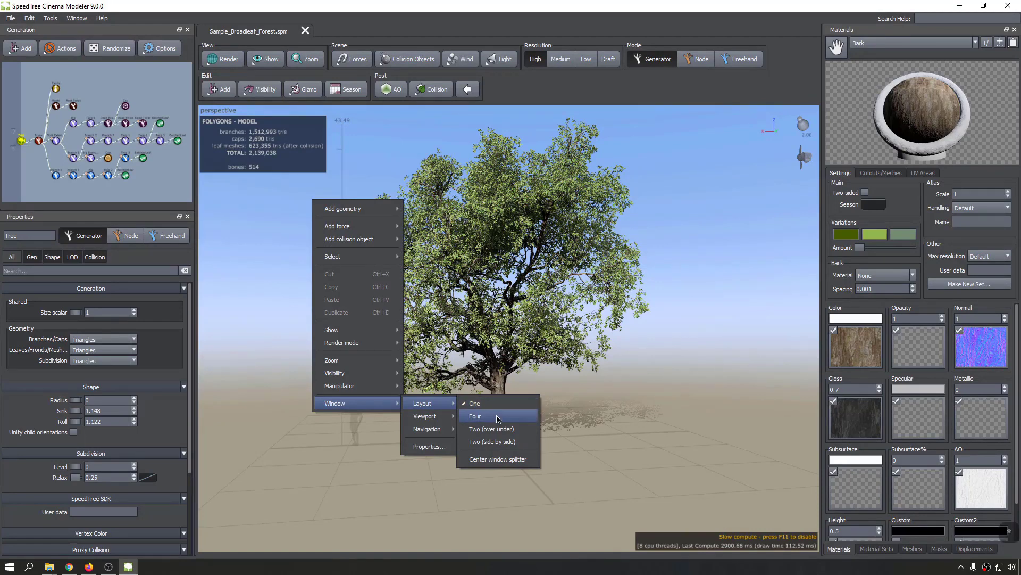
pyautogui.click(498, 418)
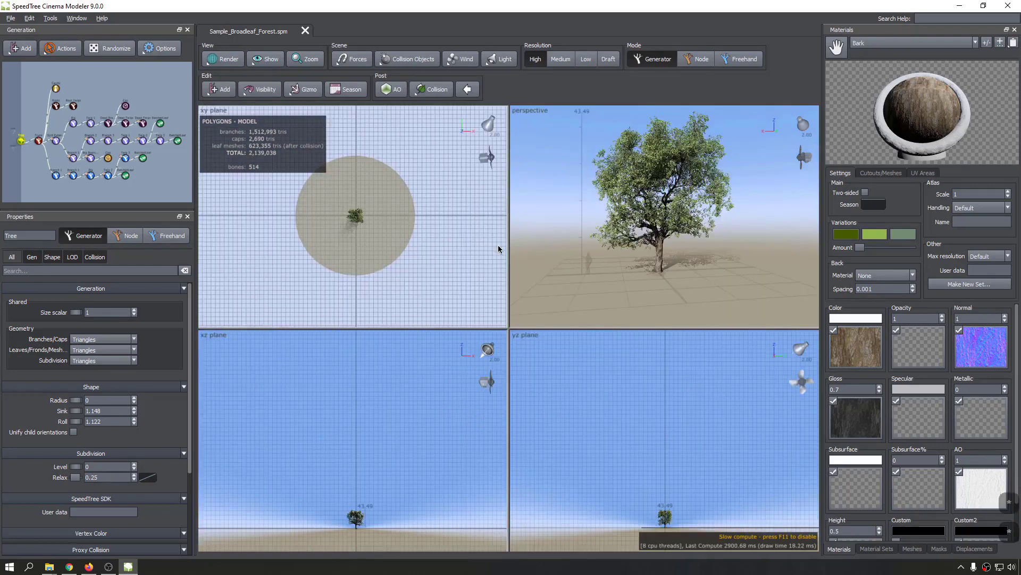
# Examine the tree at different distances in the perspective and xy plane views, and refit it in the perspective view.
pyautogui.scroll(5, 652, 266)
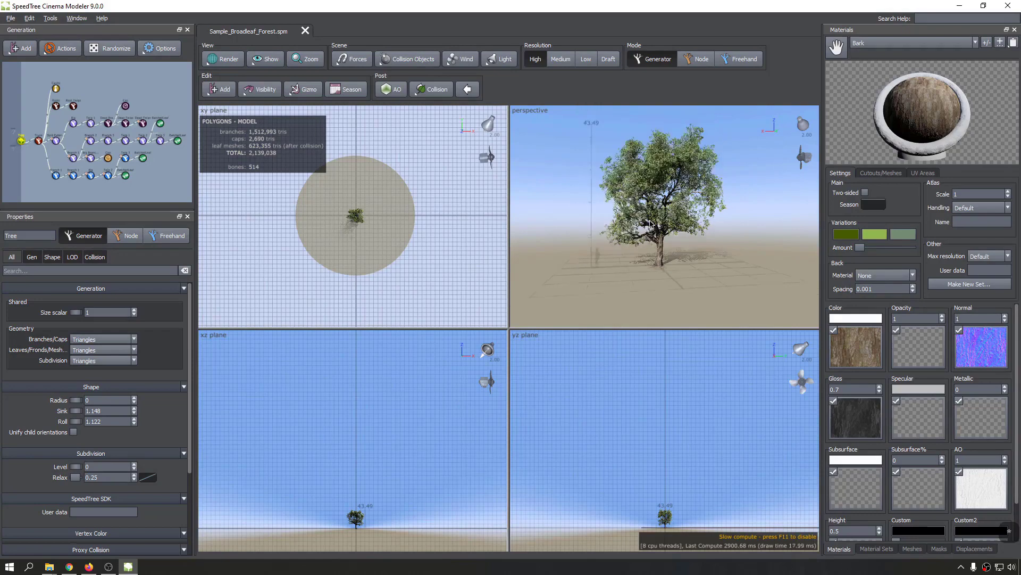
pyautogui.scroll(-5, 660, 235)
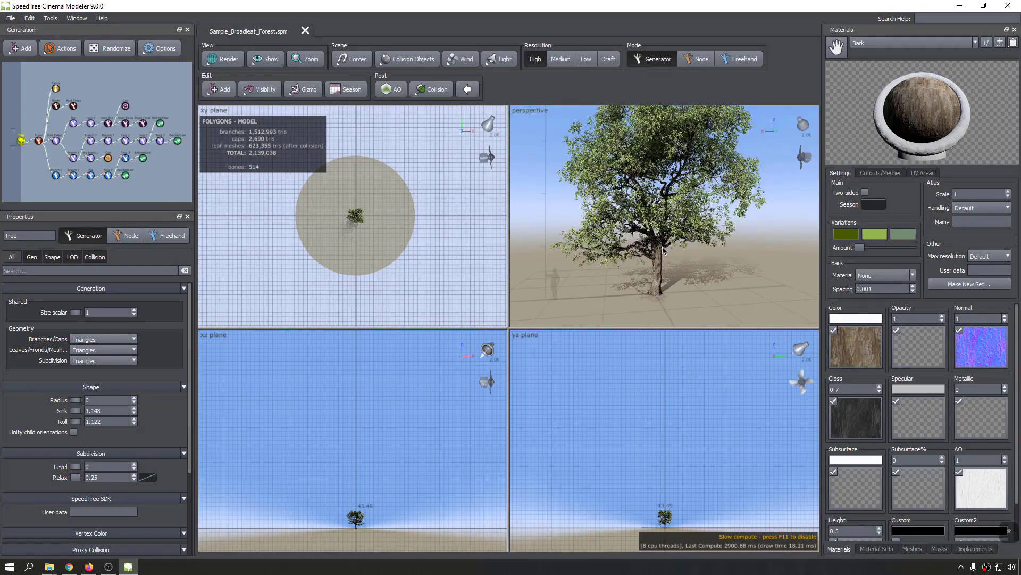
pyautogui.scroll(2, 659, 240)
pyautogui.scroll(-2, 659, 243)
pyautogui.scroll(-4, 354, 217)
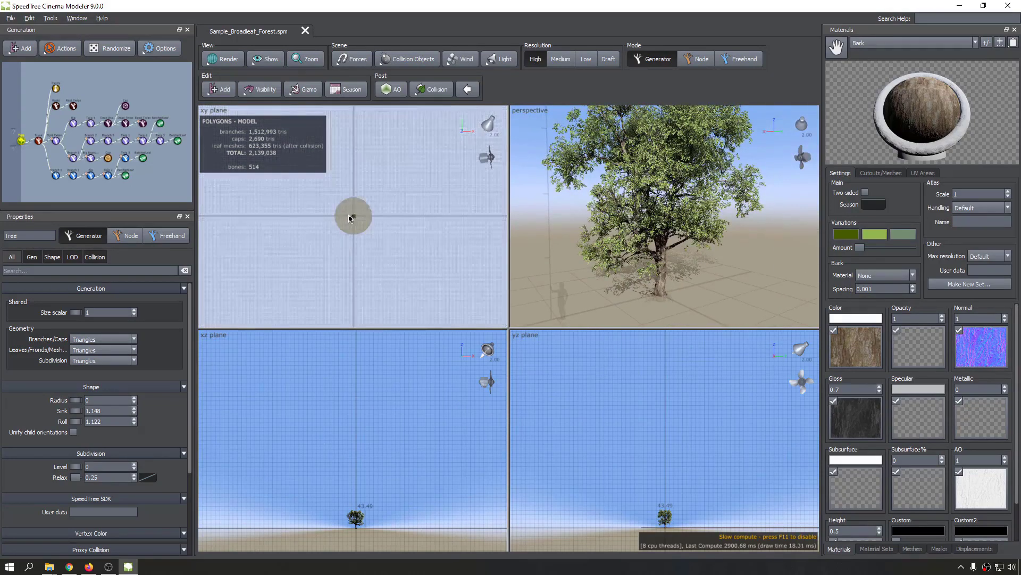
pyautogui.scroll(2, 356, 218)
pyautogui.scroll(4, 355, 217)
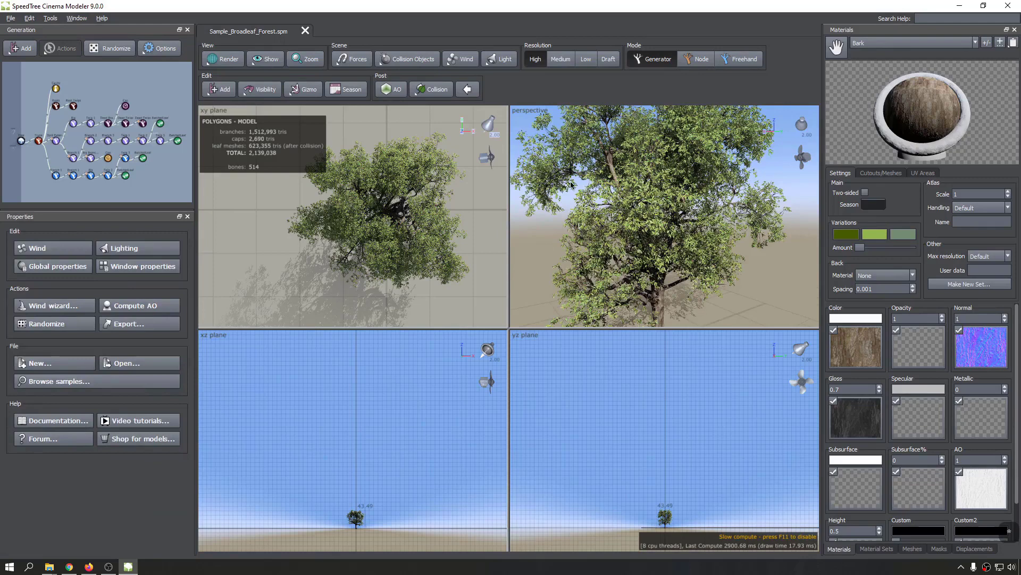
pyautogui.moveTo(545, 157); pyautogui.dragTo(587, 164)
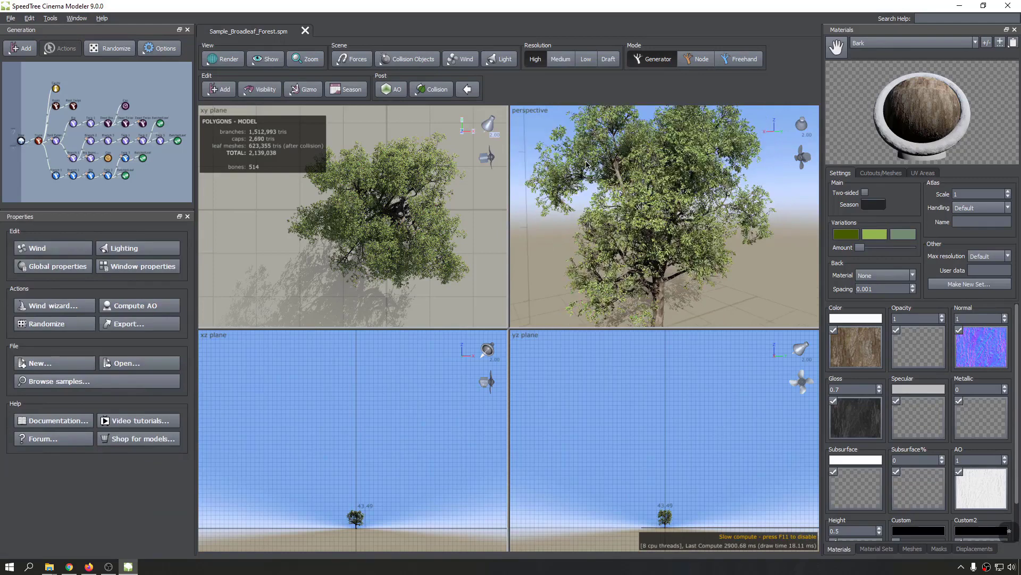
pyautogui.moveTo(586, 165); pyautogui.dragTo(988, 333, button='middle')
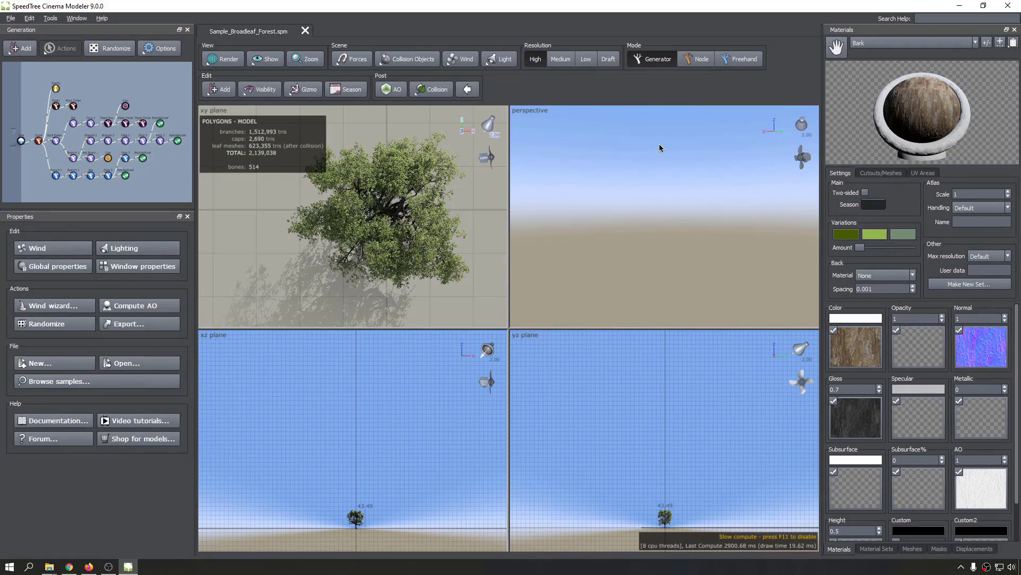
pyautogui.press('z')
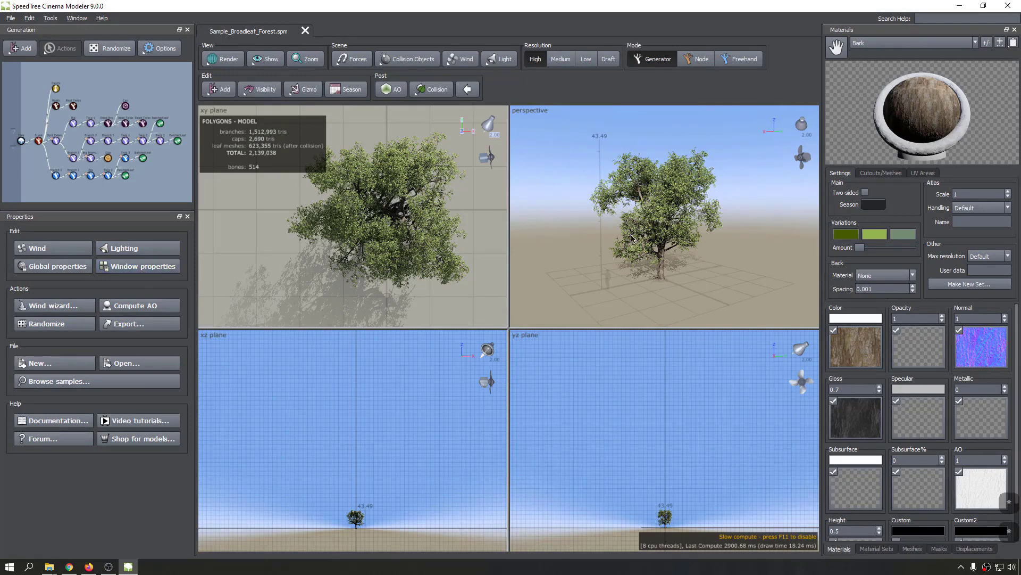
# Change the viewport layout to Two (over under) in the window properties.
pyautogui.click(134, 273)
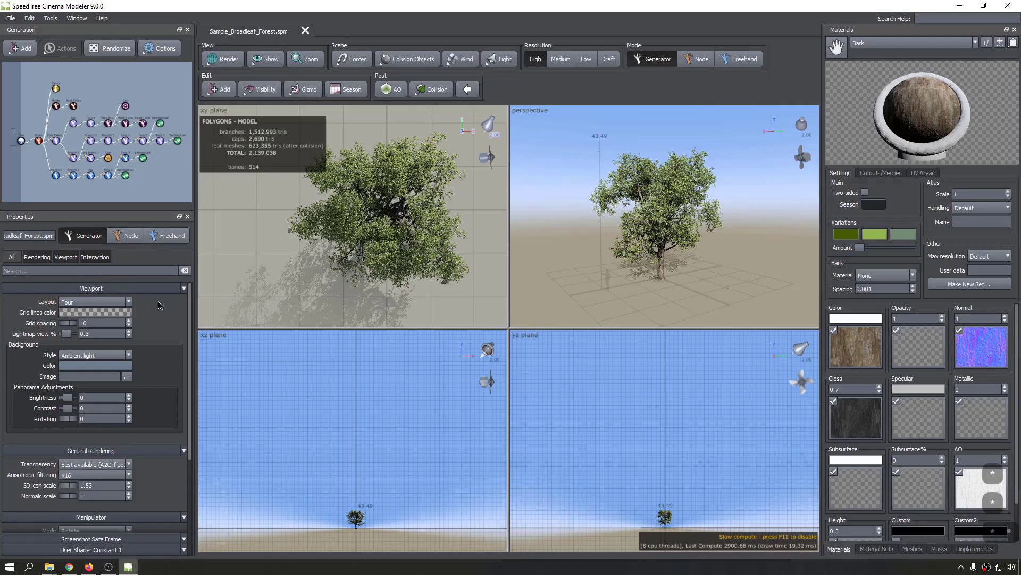
pyautogui.click(88, 302)
pyautogui.click(88, 322)
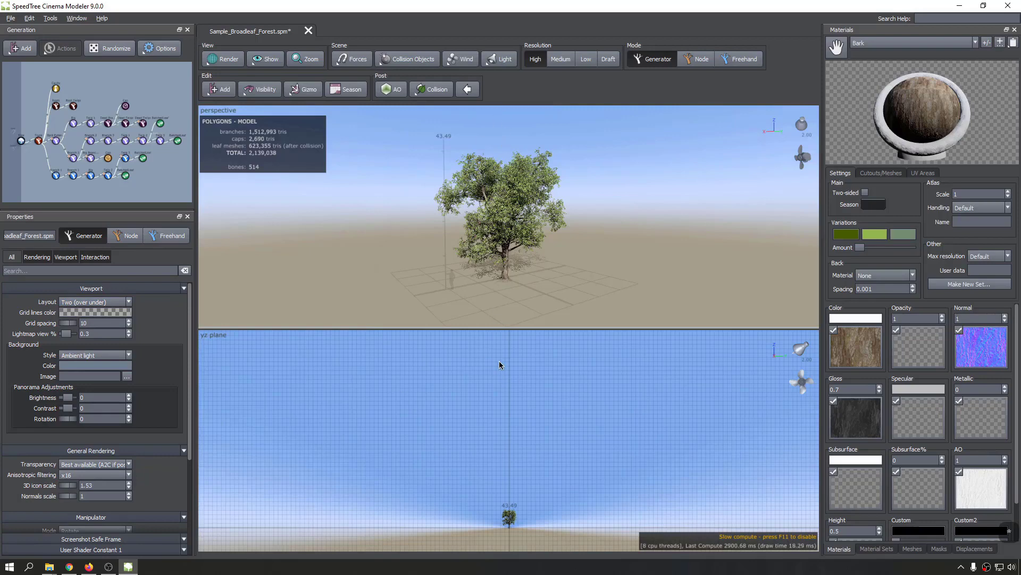
pyautogui.scroll(-2, 518, 224)
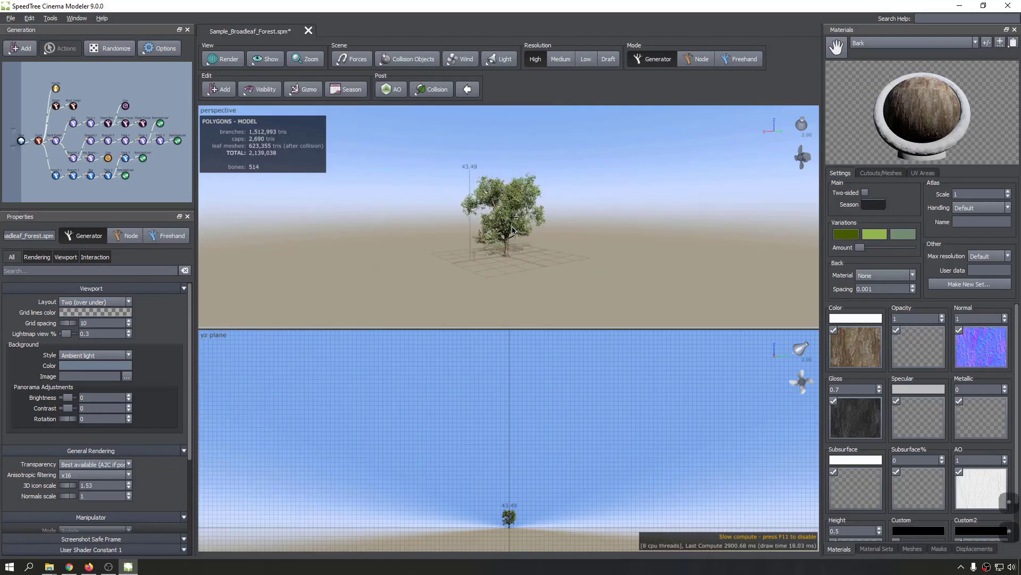
# Move in closer on the tree in the perspective viewport and switch the YZ plane viewport to the XZ plane.
pyautogui.scroll(4, 512, 229)
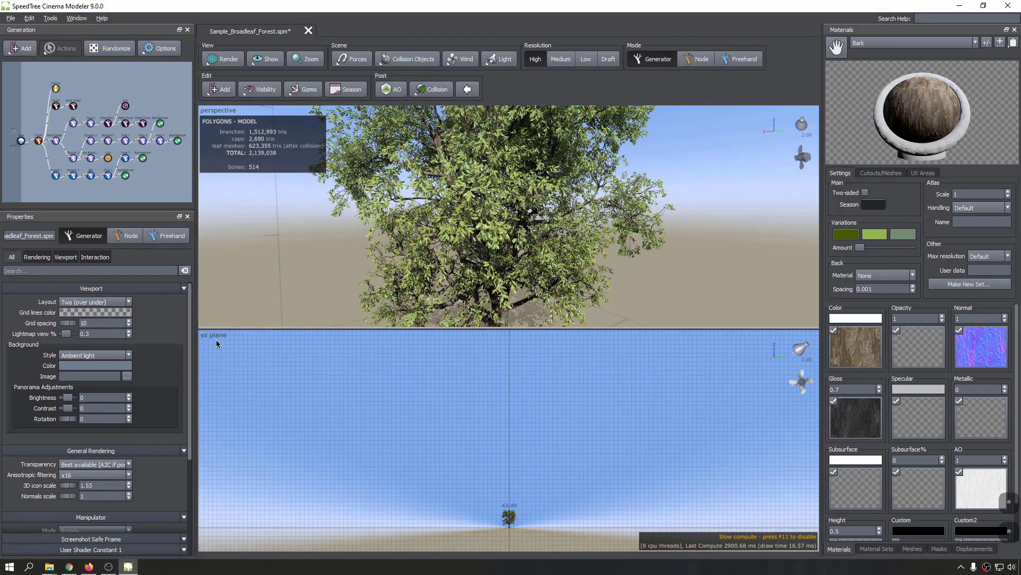
pyautogui.scroll(-2, 521, 484)
pyautogui.scroll(6, 520, 484)
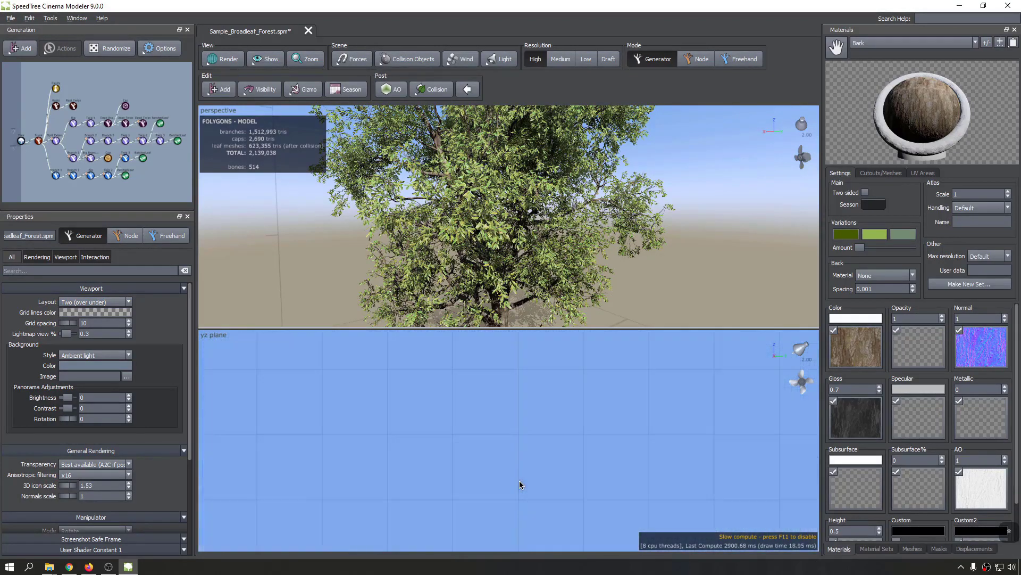
pyautogui.moveTo(520, 484); pyautogui.dragTo(524, 417, button='middle')
pyautogui.click(220, 341)
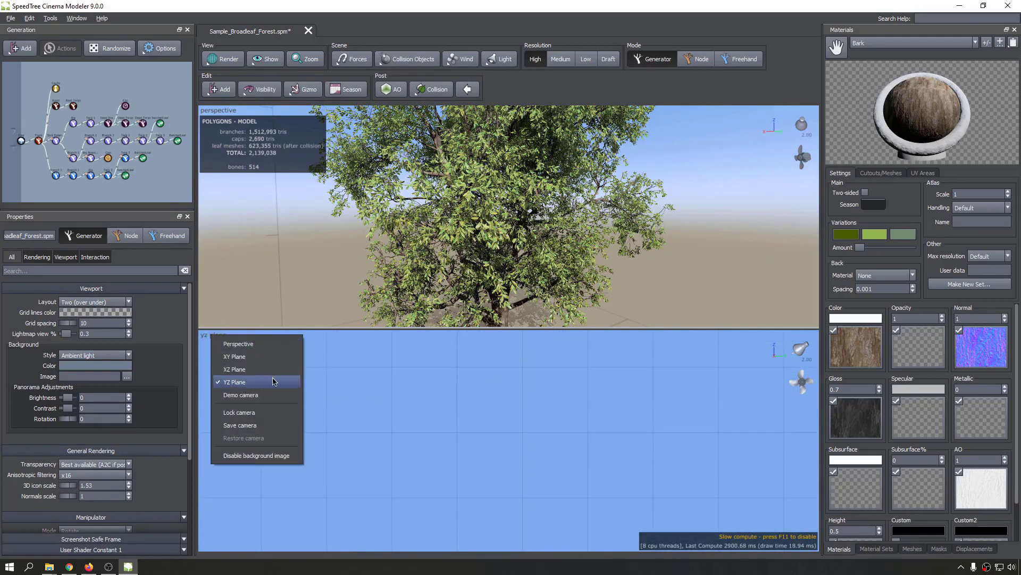
pyautogui.click(252, 370)
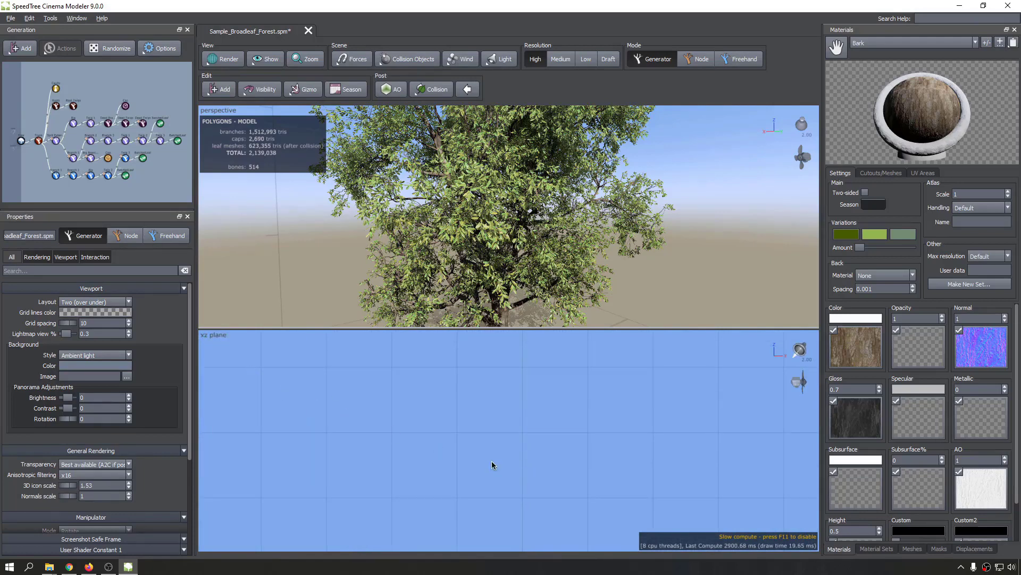
# Switch the XZ plane viewport to the XY plane and frame the tree closely from above.
pyautogui.click(213, 335)
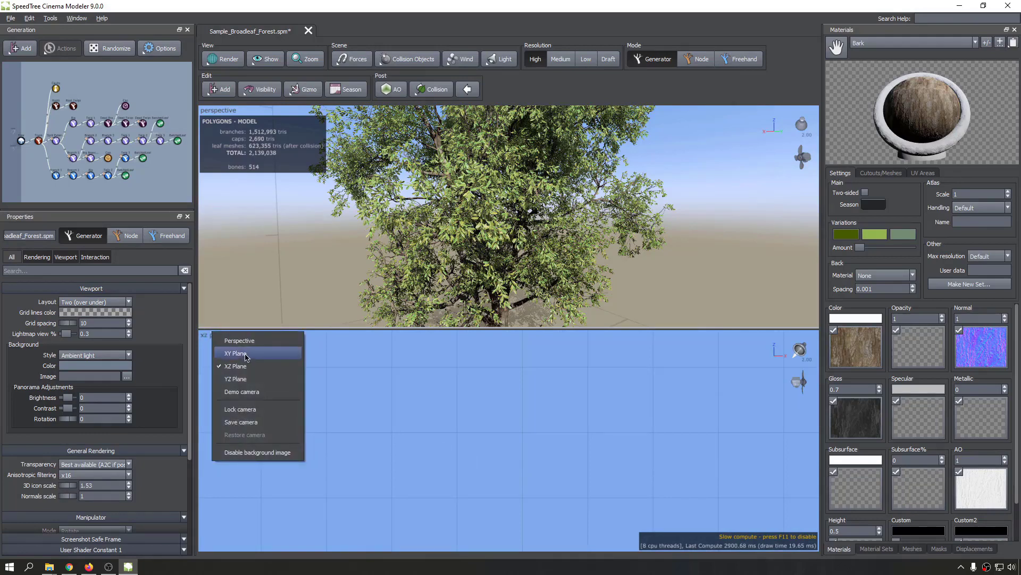
pyautogui.click(254, 355)
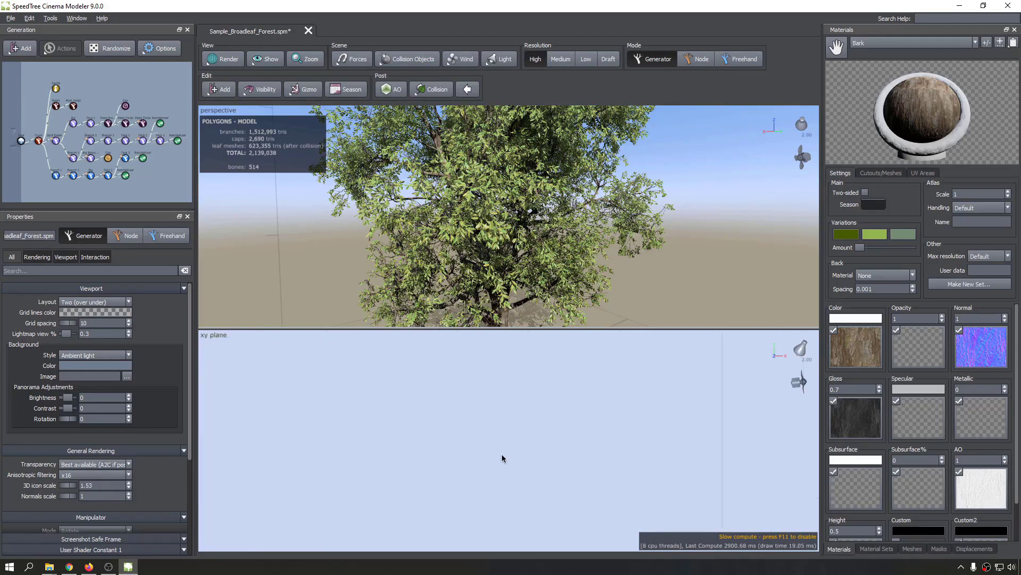
pyautogui.click(517, 423)
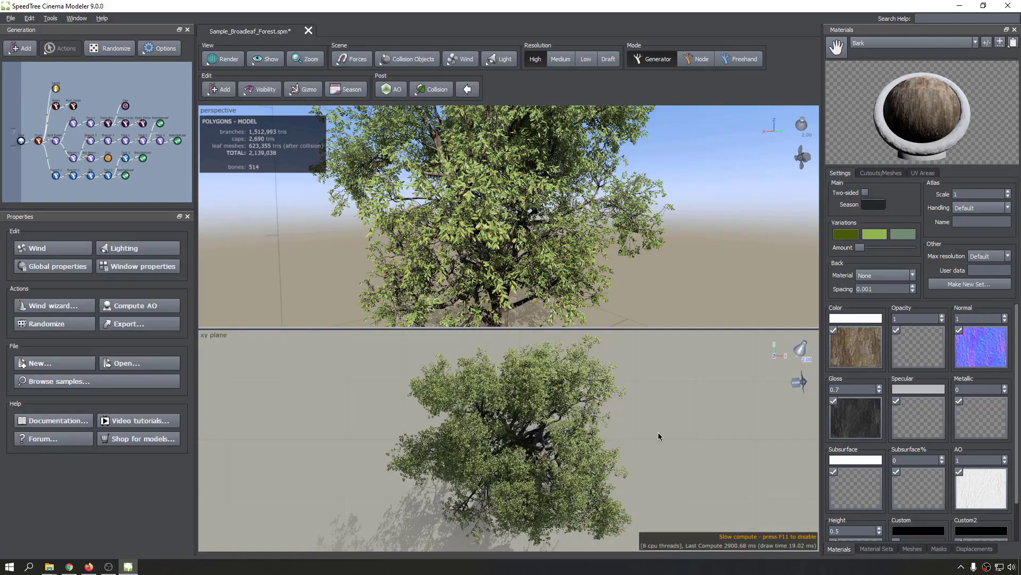
pyautogui.scroll(2, 615, 458)
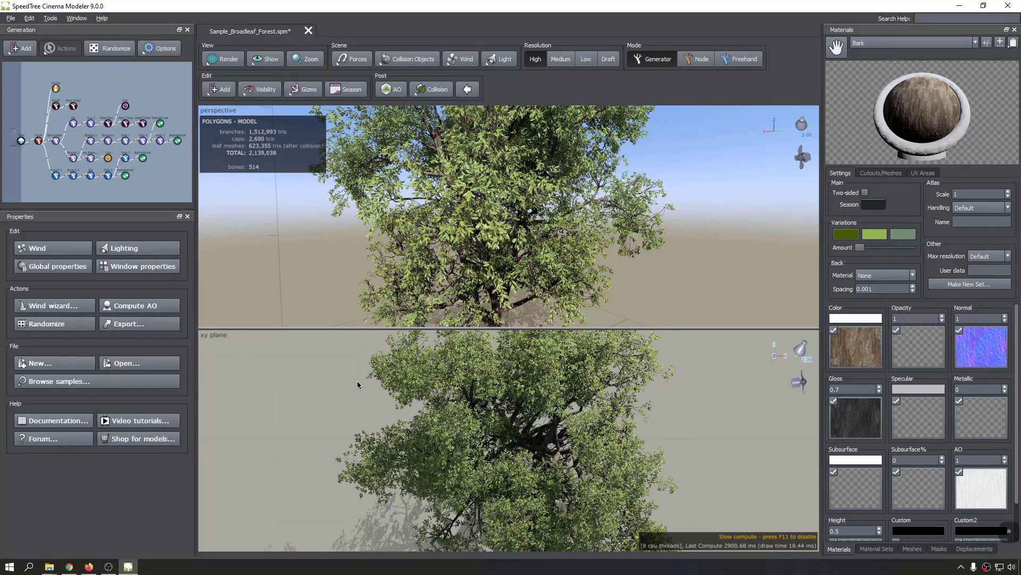
# Change the viewport layout to Two (side by side) in the window properties.
pyautogui.click(123, 267)
pyautogui.click(92, 309)
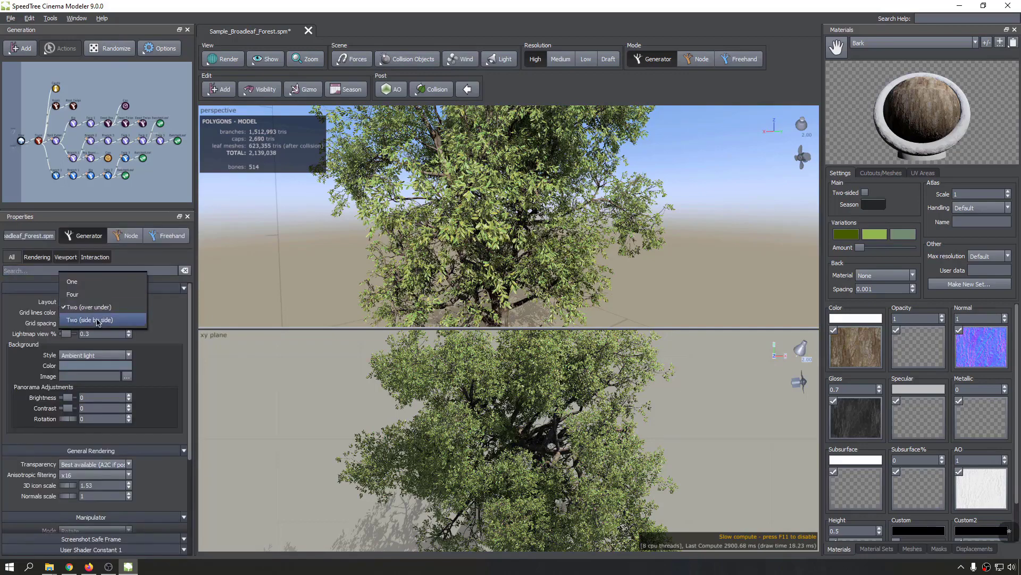
pyautogui.click(99, 323)
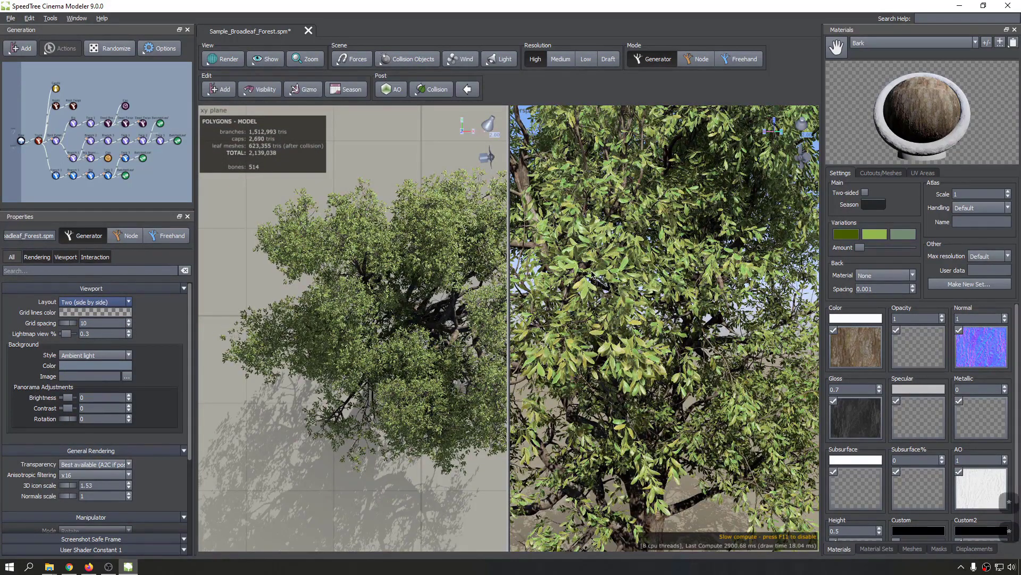
# View the whole tree in the perspective viewport, and switch that viewport to the XZ plane.
pyautogui.scroll(3, 657, 360)
pyautogui.scroll(-5, 662, 364)
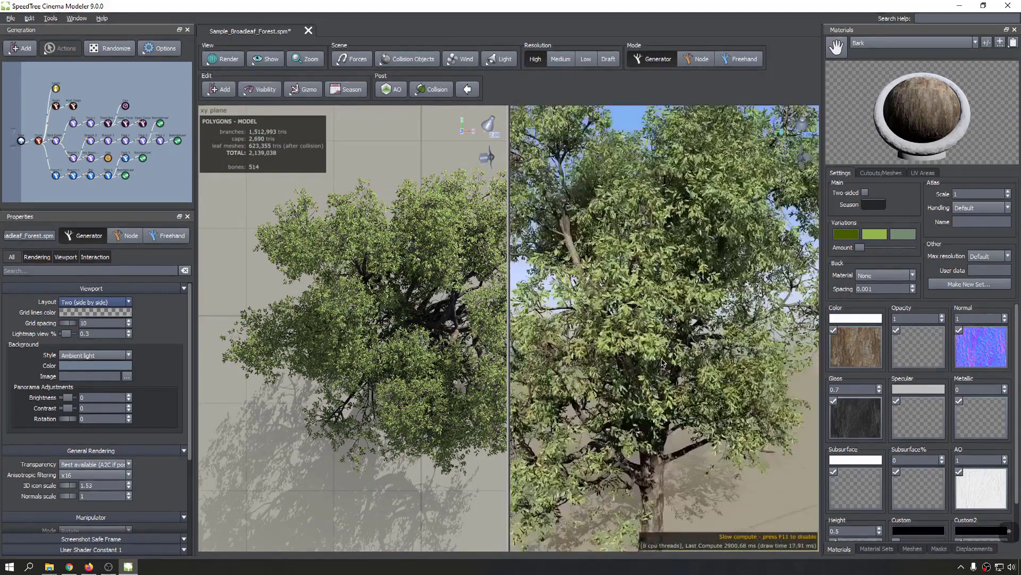
pyautogui.scroll(-1, 675, 369)
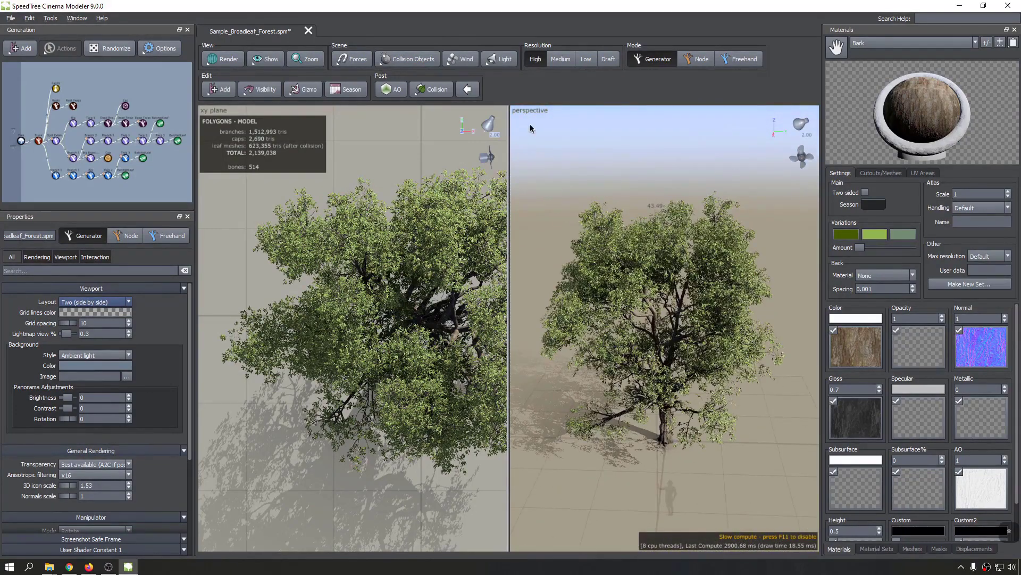
pyautogui.click(539, 113)
pyautogui.click(565, 144)
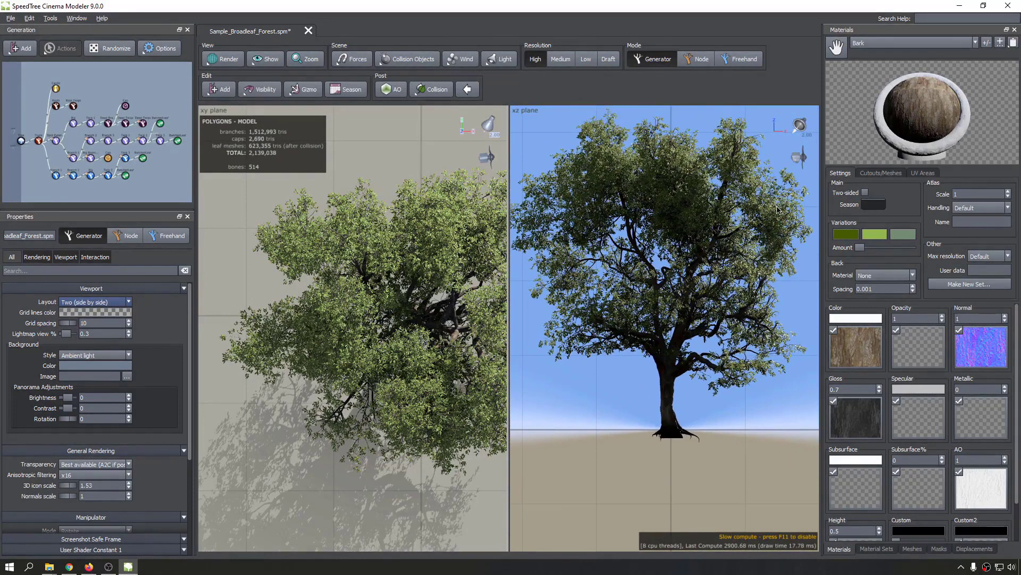
pyautogui.moveTo(638, 138); pyautogui.dragTo(644, 147, button='middle')
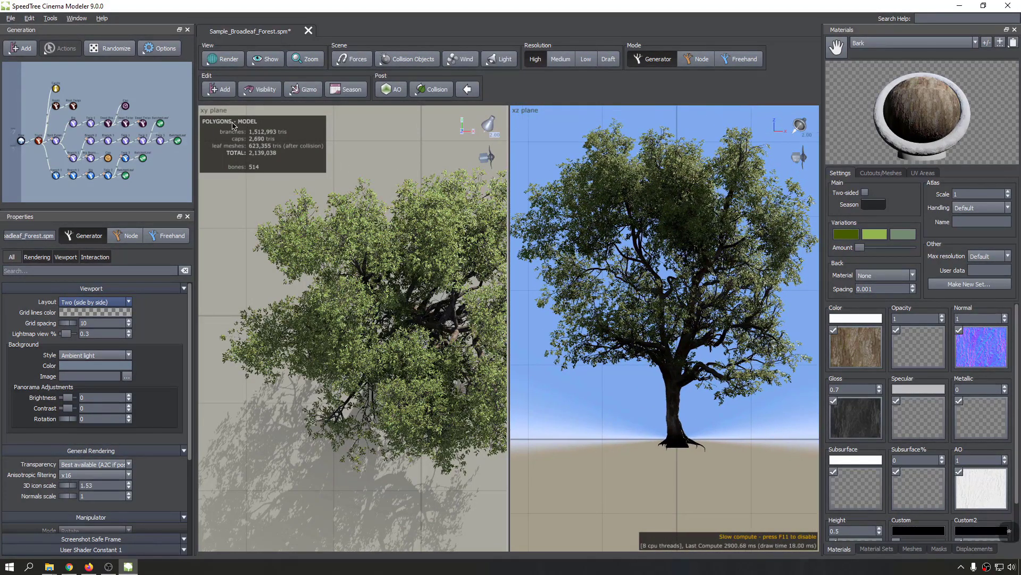
# Return the XZ plane viewport to Perspective and orbit it to see the tree from the side.
pyautogui.click(529, 113)
pyautogui.click(556, 122)
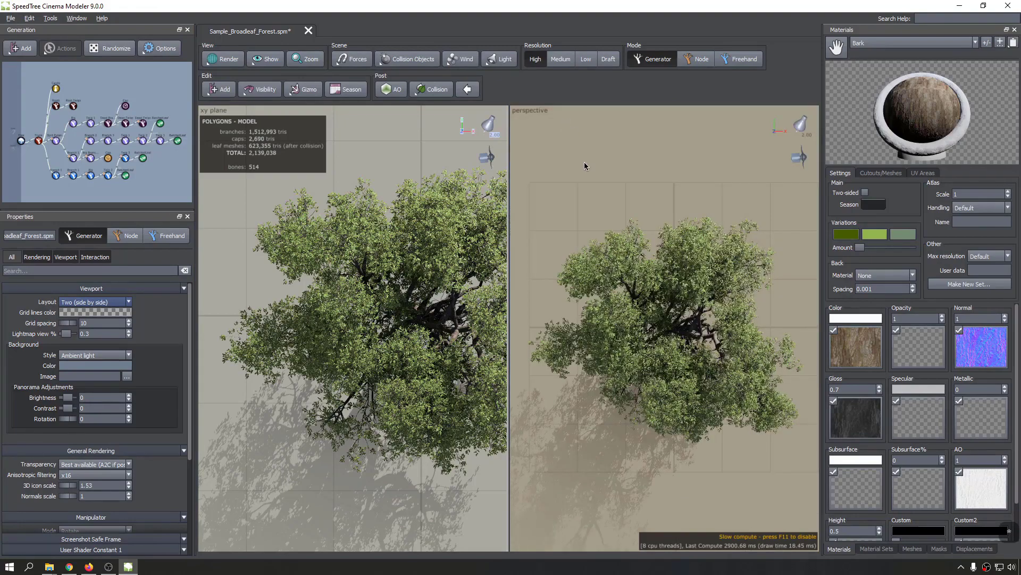
pyautogui.moveTo(598, 224); pyautogui.dragTo(684, 216)
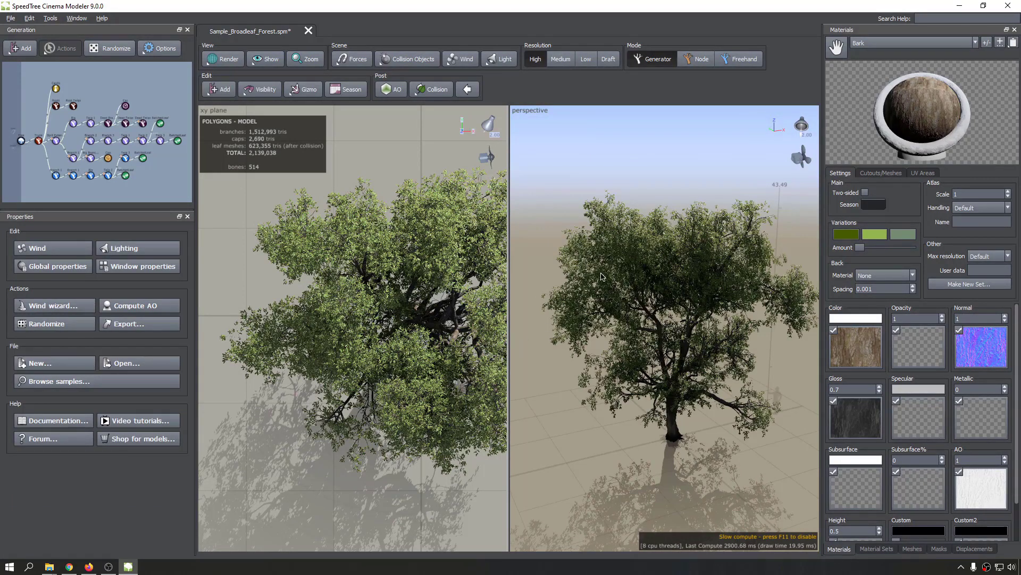
# Try the One viewport layout in the window properties, and set the layout to Four.
pyautogui.click(156, 269)
pyautogui.click(88, 301)
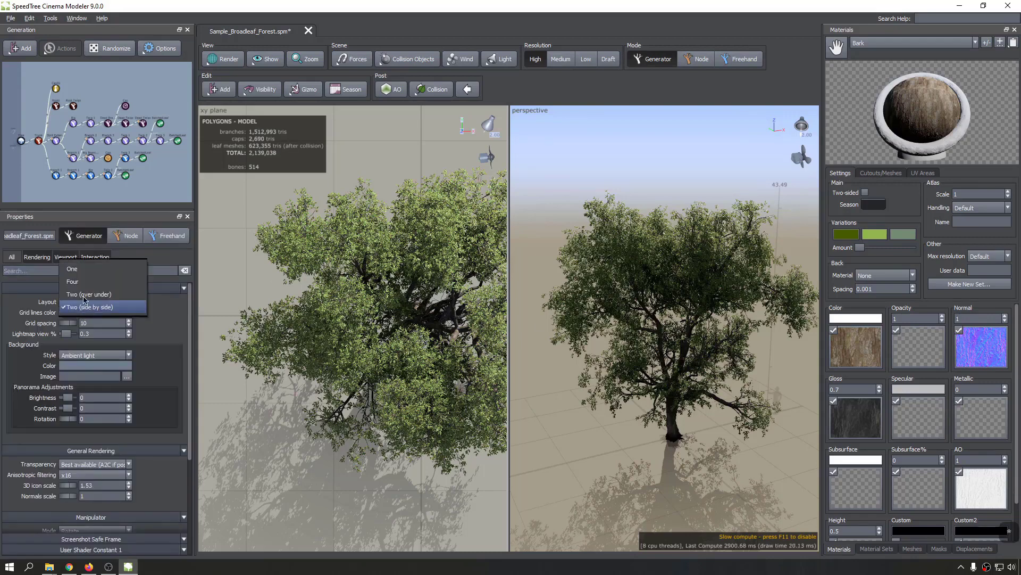
pyautogui.click(91, 274)
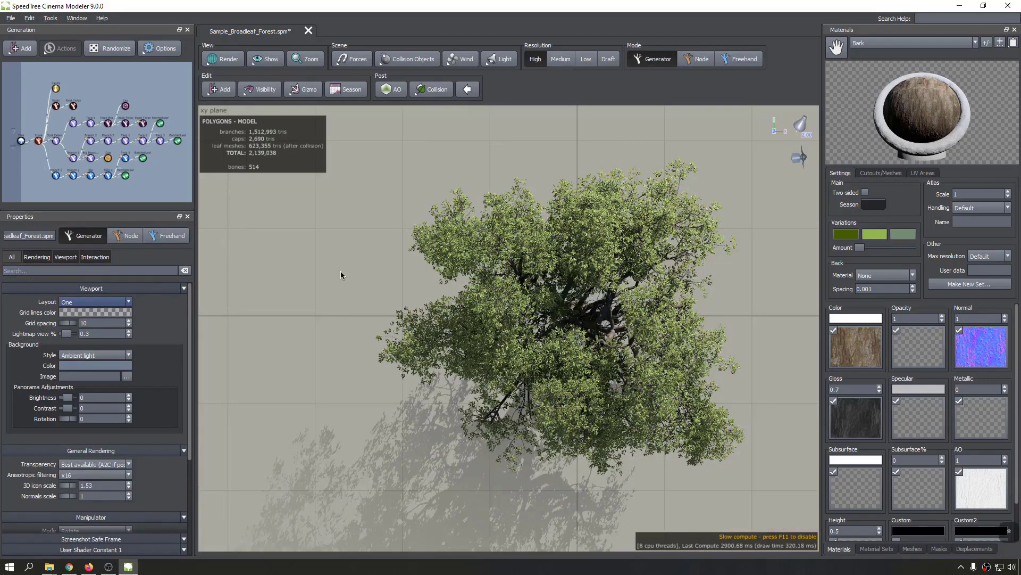
pyautogui.click(82, 302)
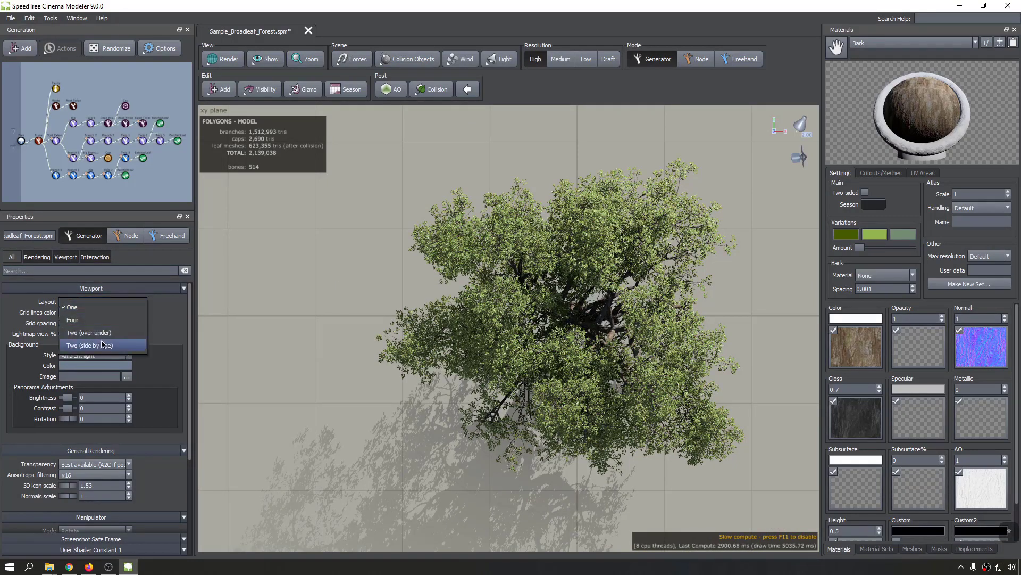
pyautogui.click(80, 320)
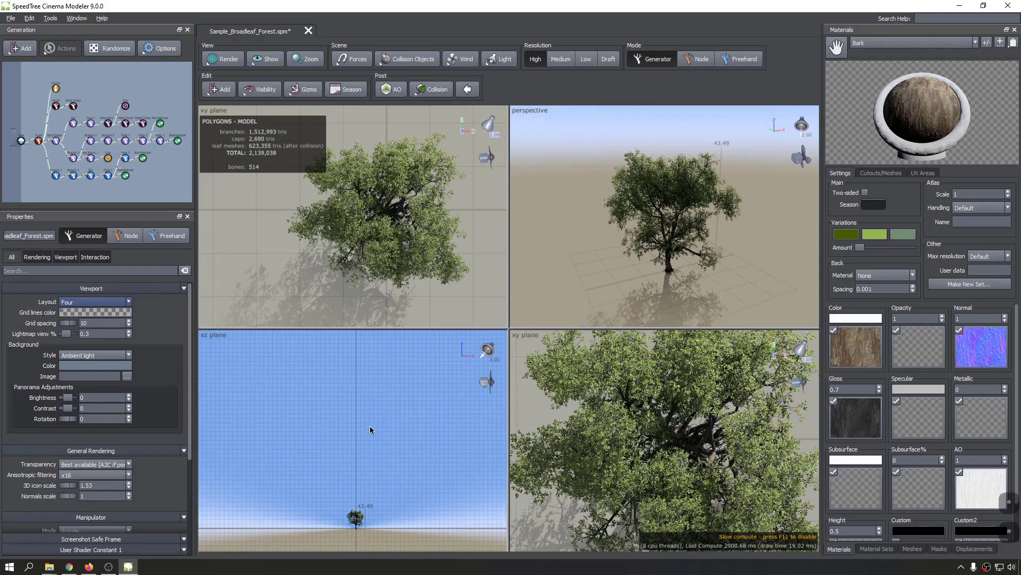
# Toggle individual viewports between maximized and the four-view layout, ending with the perspective viewport maximized.
pyautogui.click(369, 390)
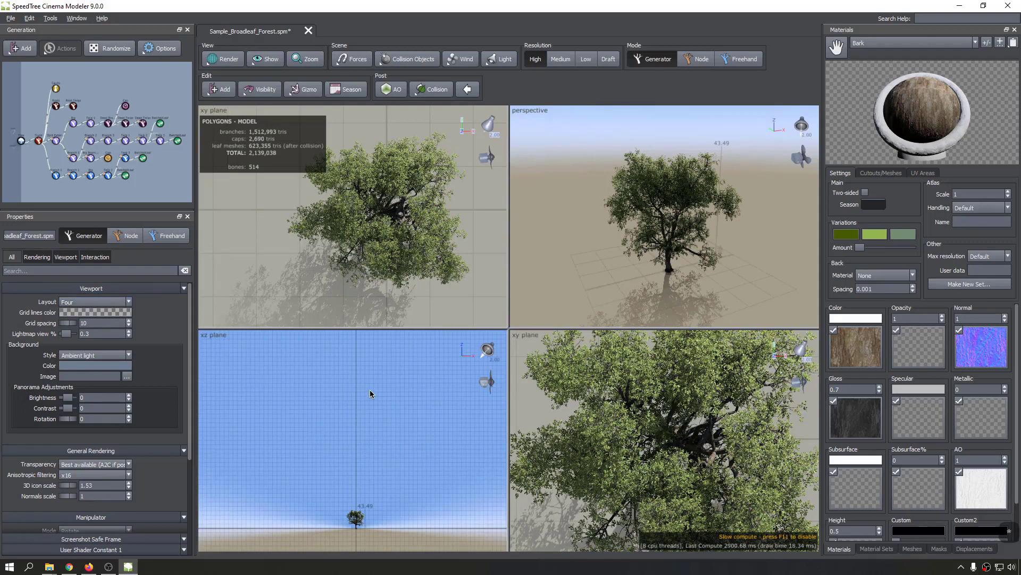
pyautogui.press('space')
pyautogui.press('space')
pyautogui.press('space')
pyautogui.press('space')
pyautogui.press('space')
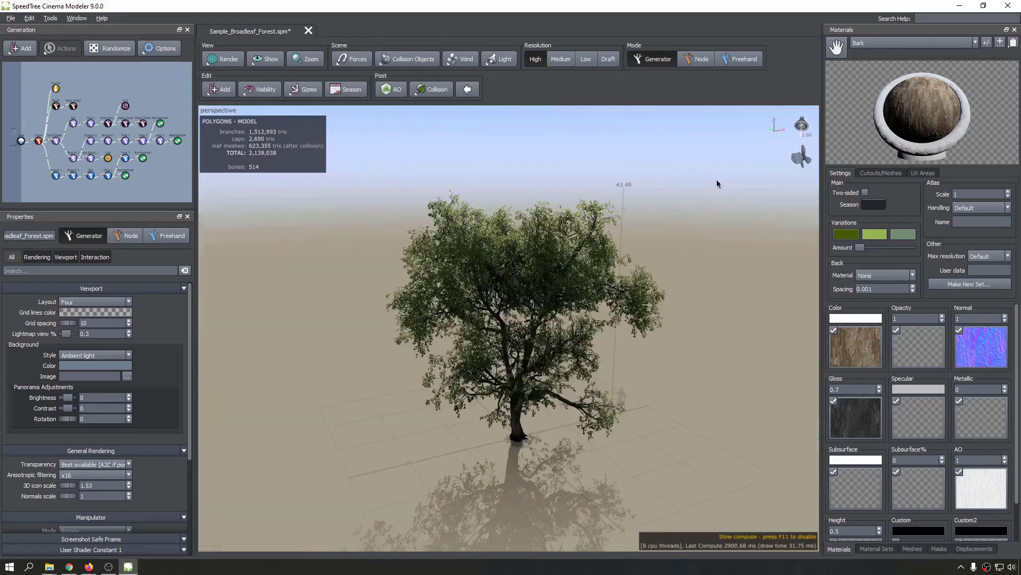
pyautogui.press('space')
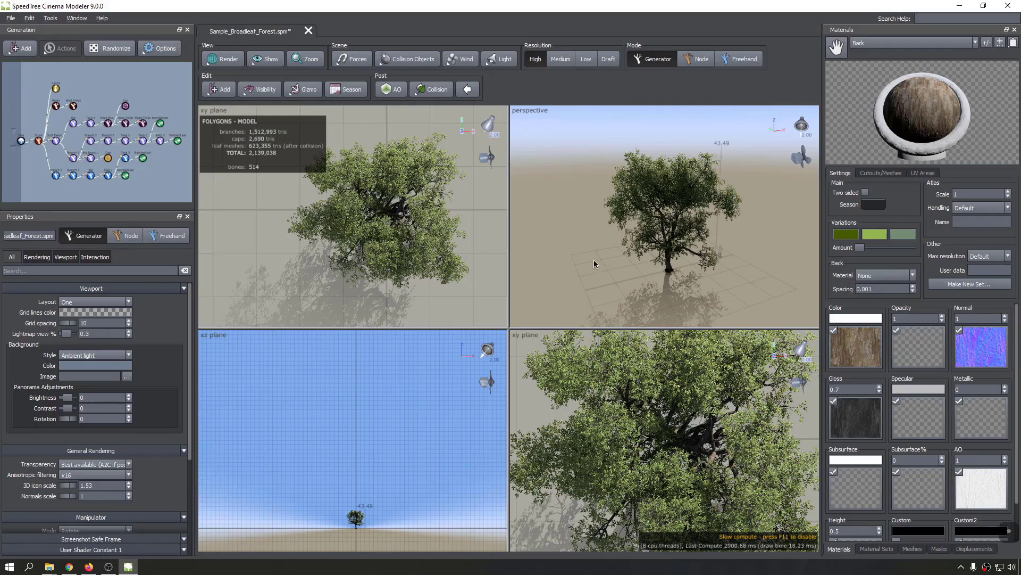
pyautogui.press('space')
# Set the viewport layout to One and reposition the tree in the perspective view.
pyautogui.click(75, 308)
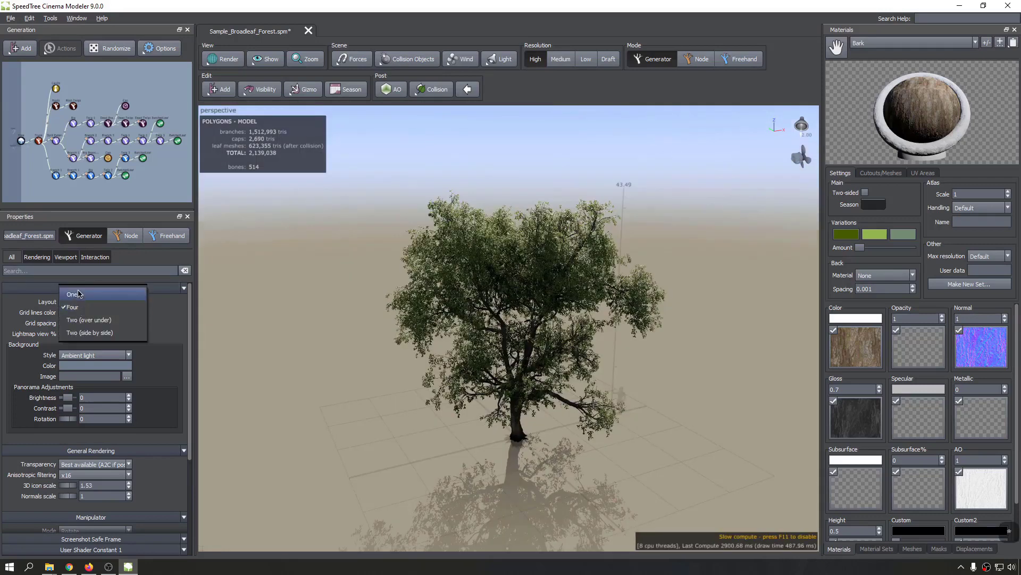
pyautogui.click(72, 293)
pyautogui.moveTo(448, 268); pyautogui.dragTo(439, 248, button='middle')
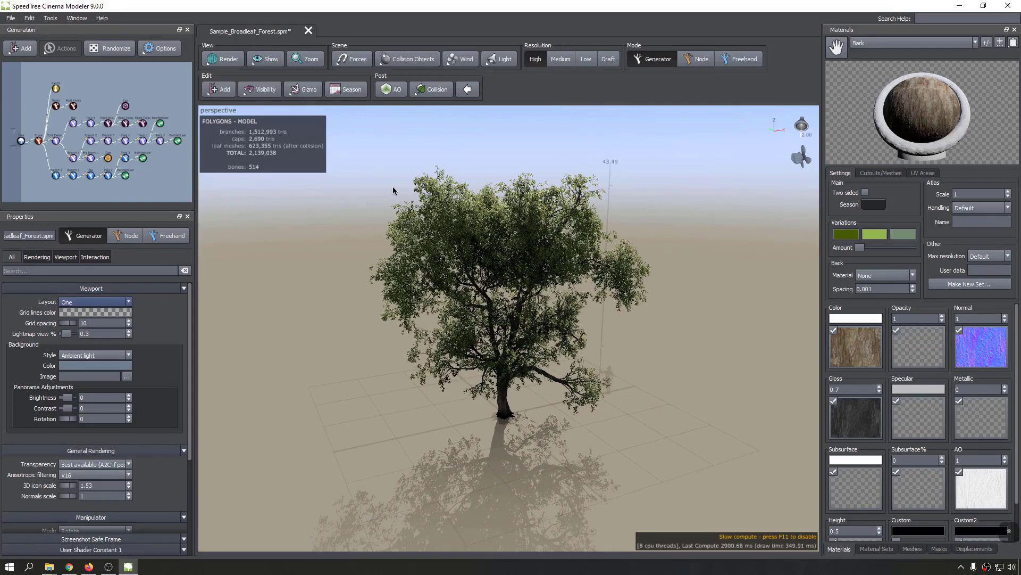
pyautogui.moveTo(406, 187); pyautogui.dragTo(432, 204, button='middle')
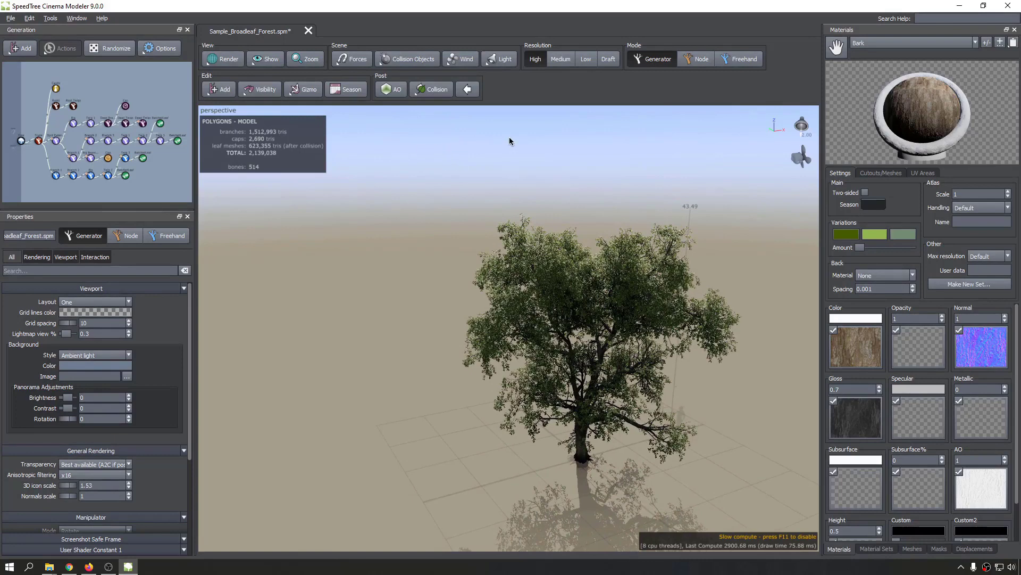
# Restore the four-view layout and resize its panes so the perspective viewport takes up most of the area.
pyautogui.press('space')
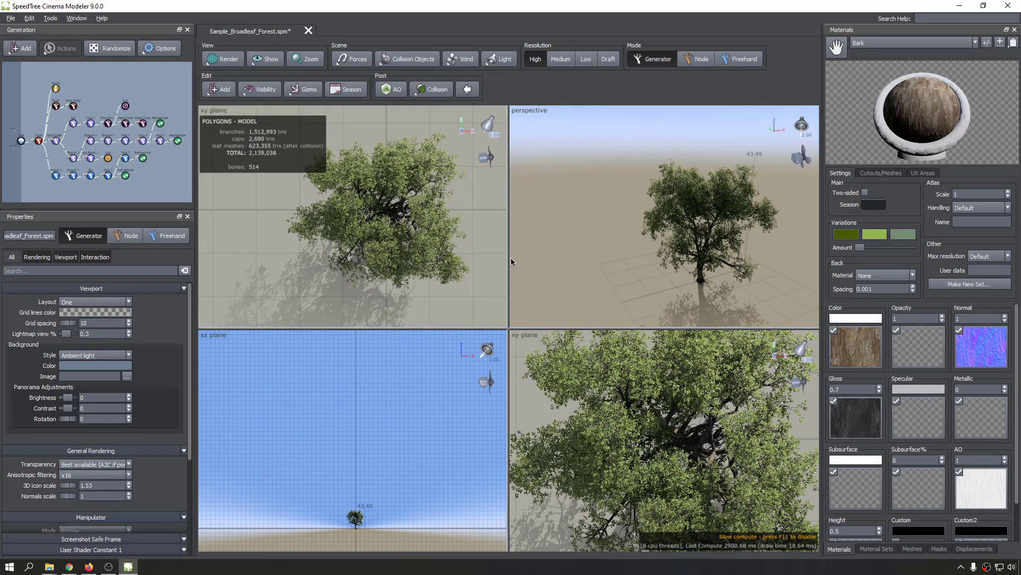
pyautogui.moveTo(510, 258); pyautogui.dragTo(230, 265)
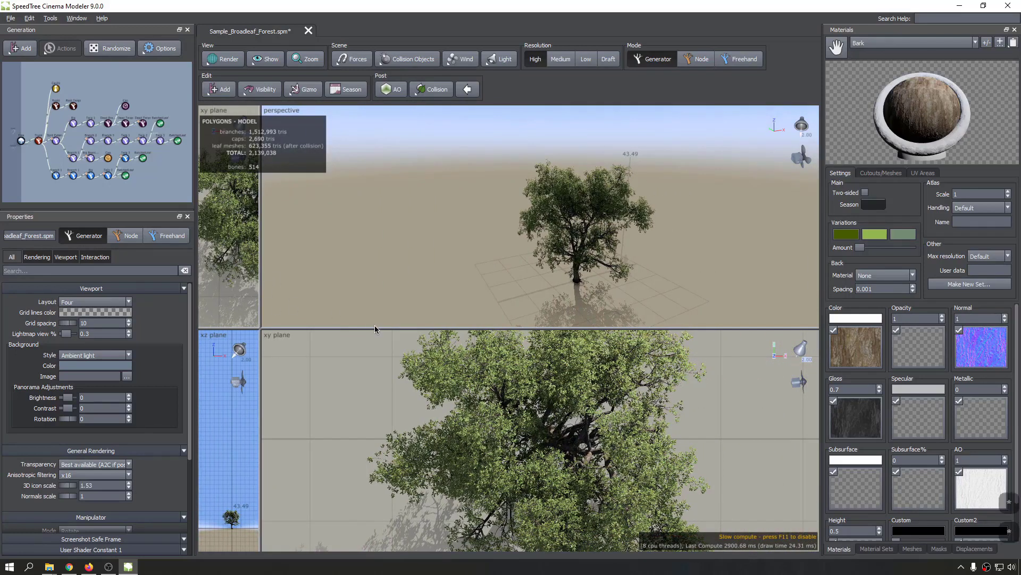
pyautogui.moveTo(375, 328); pyautogui.dragTo(383, 497)
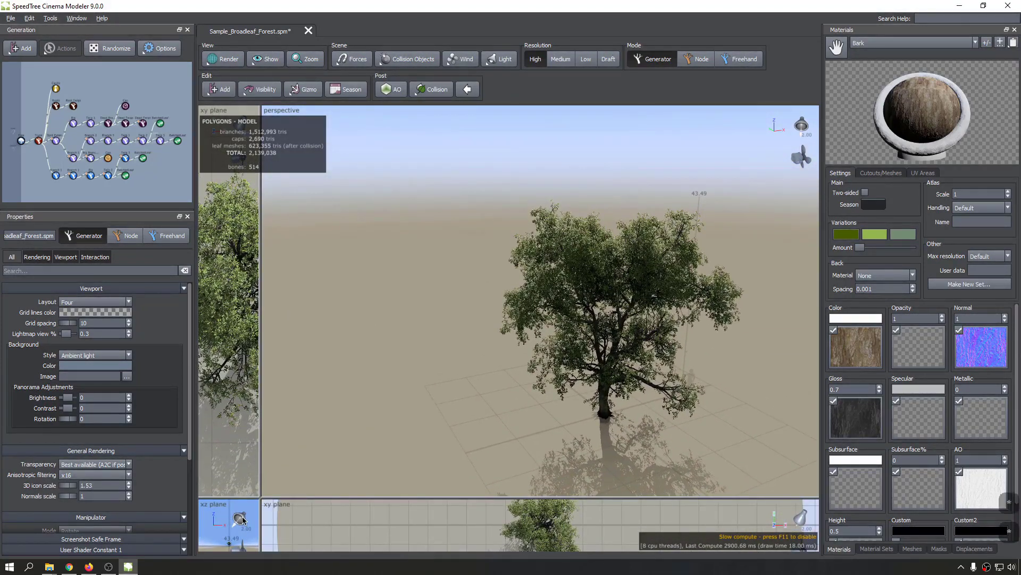
# Maximize the perspective viewport and examine the tree from a distance and close to its trunk.
pyautogui.press('space')
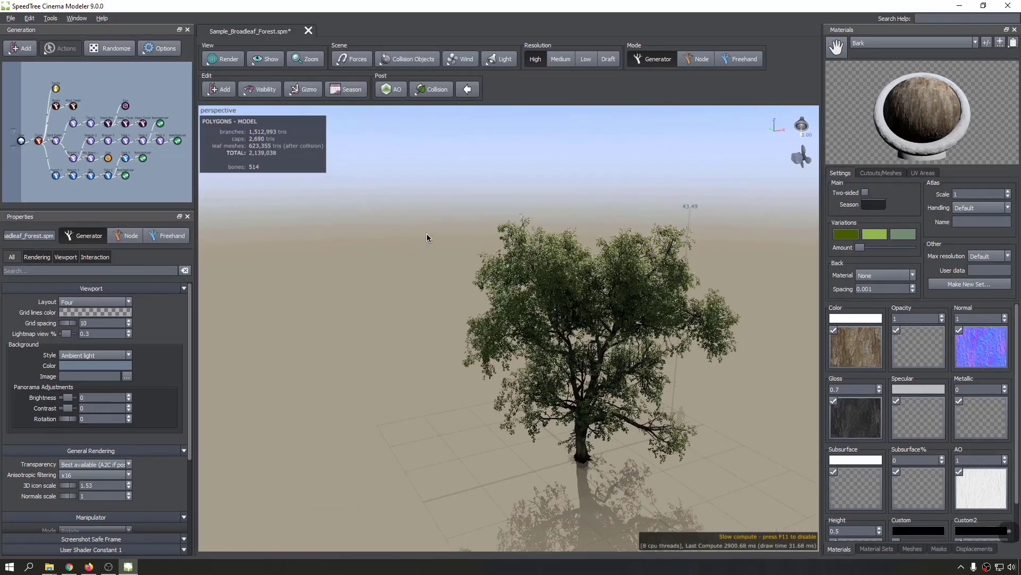
pyautogui.moveTo(556, 240); pyautogui.dragTo(540, 240, button='middle')
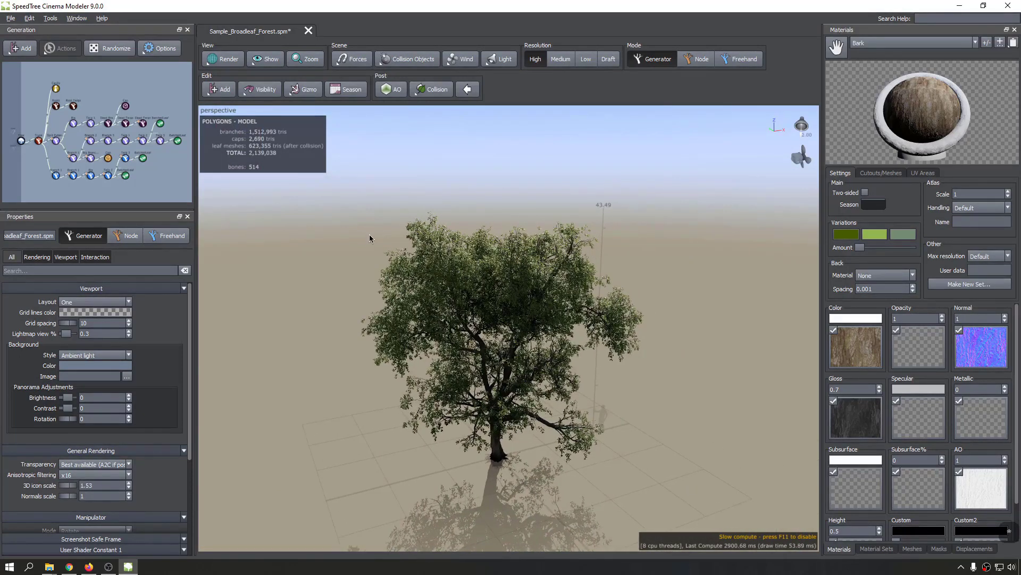
pyautogui.moveTo(525, 409); pyautogui.dragTo(546, 388, button='middle')
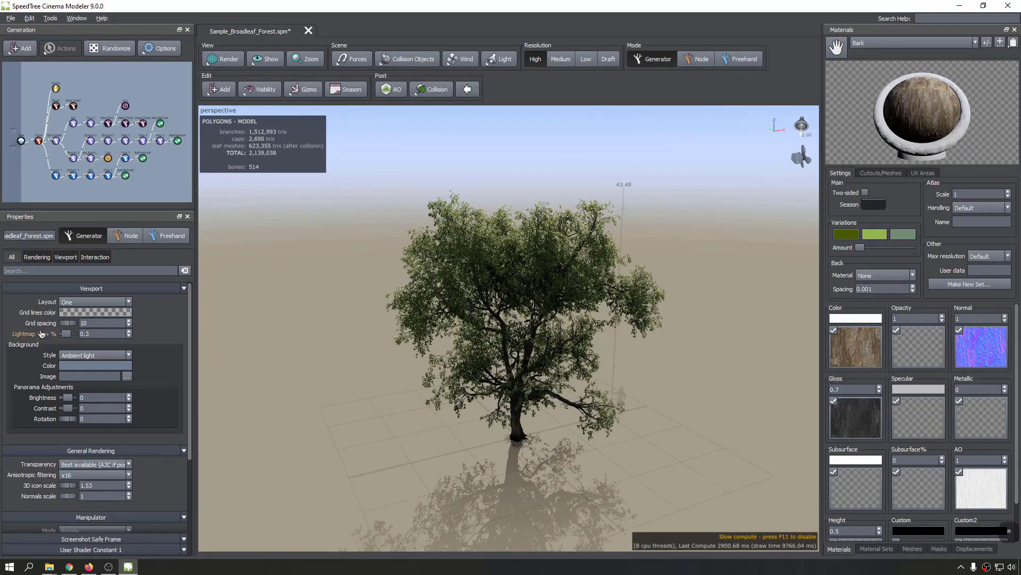
pyautogui.scroll(-3, 437, 401)
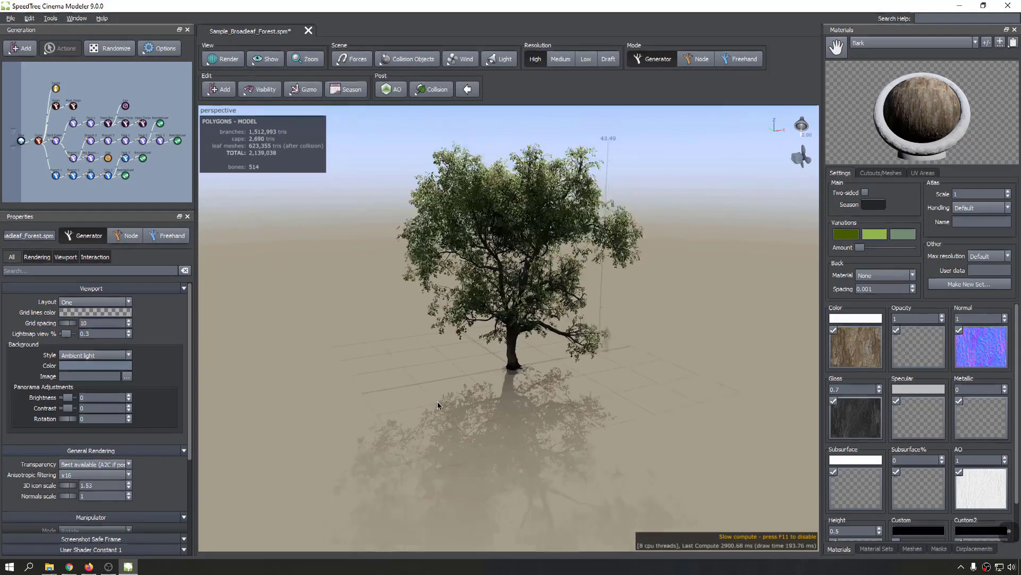
pyautogui.scroll(6, 426, 403)
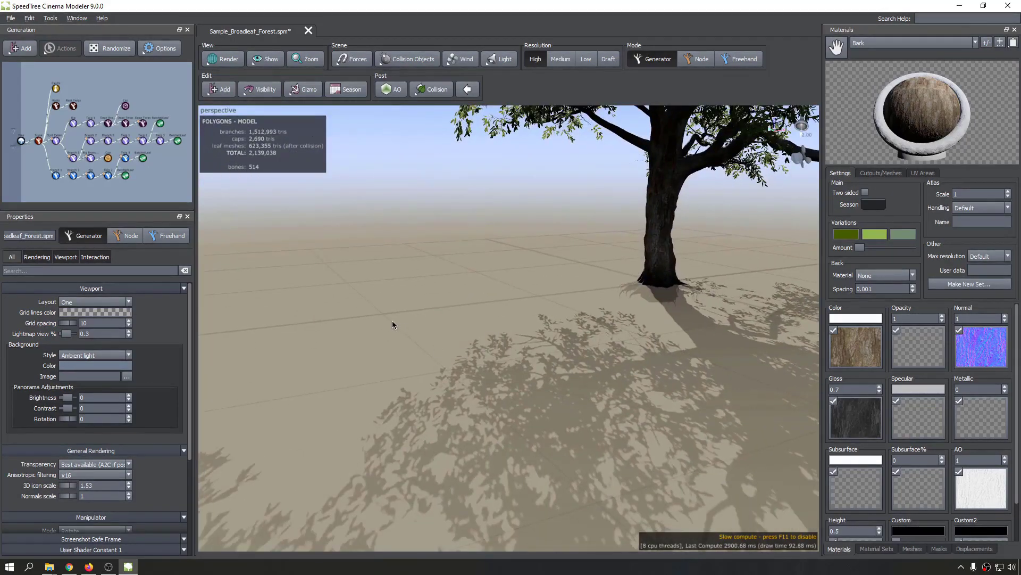
pyautogui.moveTo(392, 322); pyautogui.dragTo(418, 320)
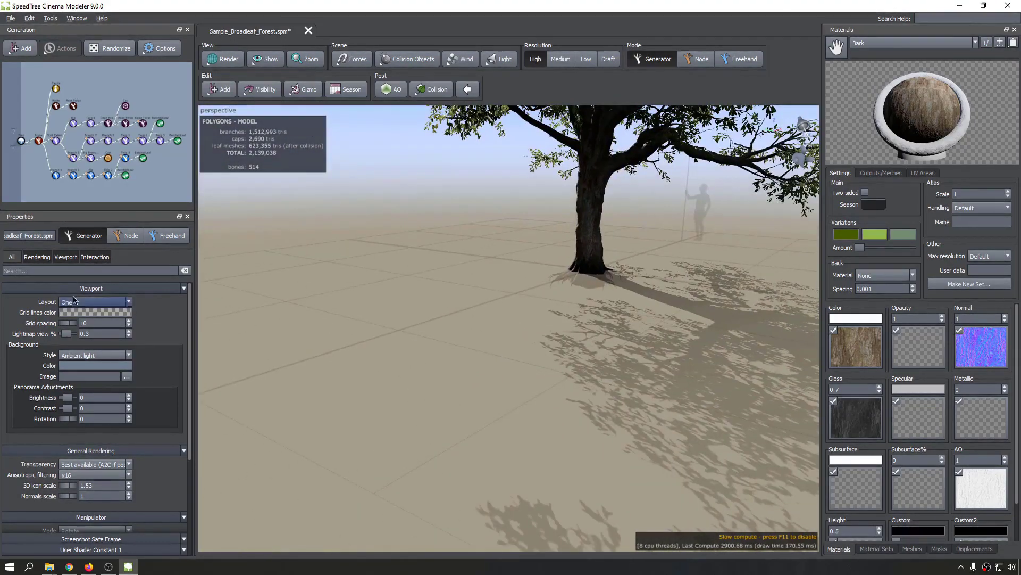
# Set the viewport's grid lines color to a saturated pink and view the grid beneath the tree.
pyautogui.click(81, 313)
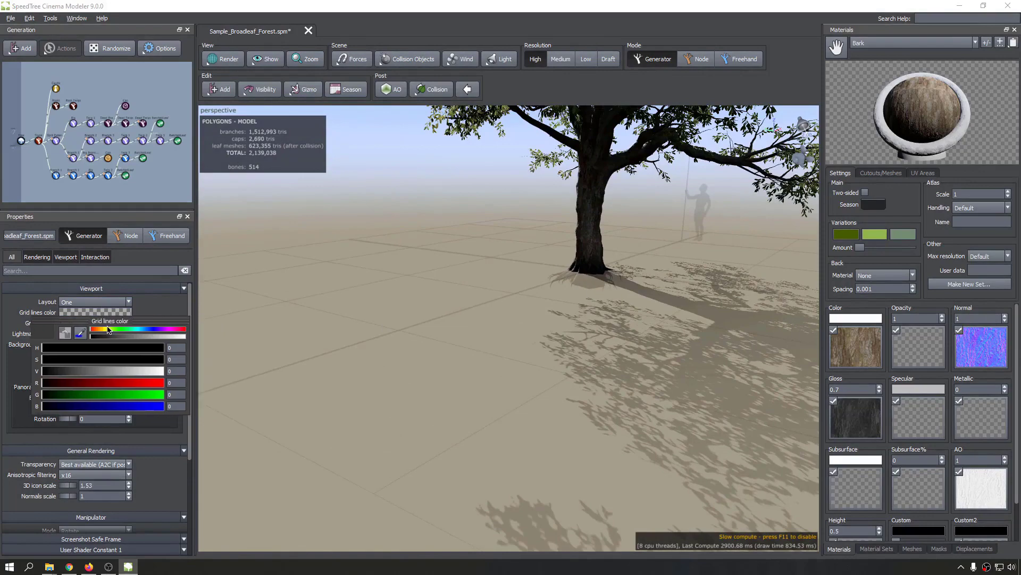
pyautogui.moveTo(113, 330); pyautogui.dragTo(175, 326)
pyautogui.scroll(3, 445, 298)
pyautogui.moveTo(445, 298); pyautogui.dragTo(443, 410, button='middle')
pyautogui.scroll(-4, 443, 410)
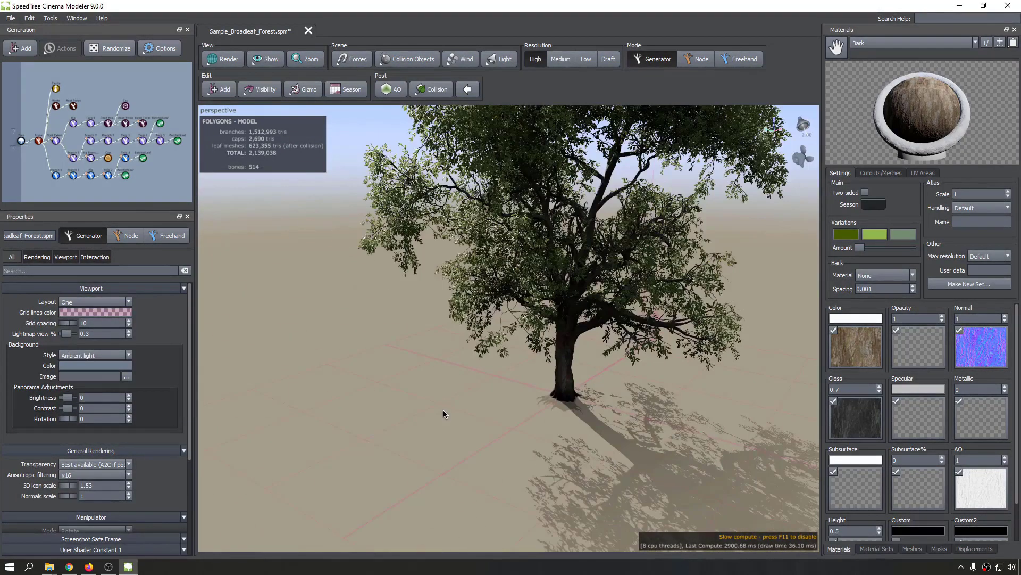
pyautogui.scroll(-3, 442, 409)
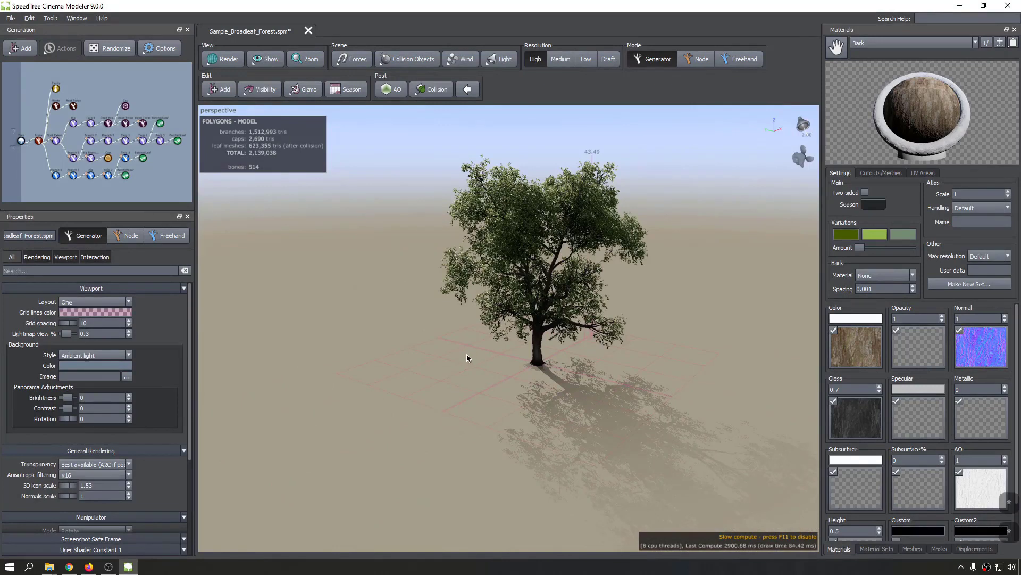
pyautogui.moveTo(467, 355); pyautogui.dragTo(426, 391)
# Try sampling other colors for the grid lines, and set the grid lines color back to black.
pyautogui.click(84, 314)
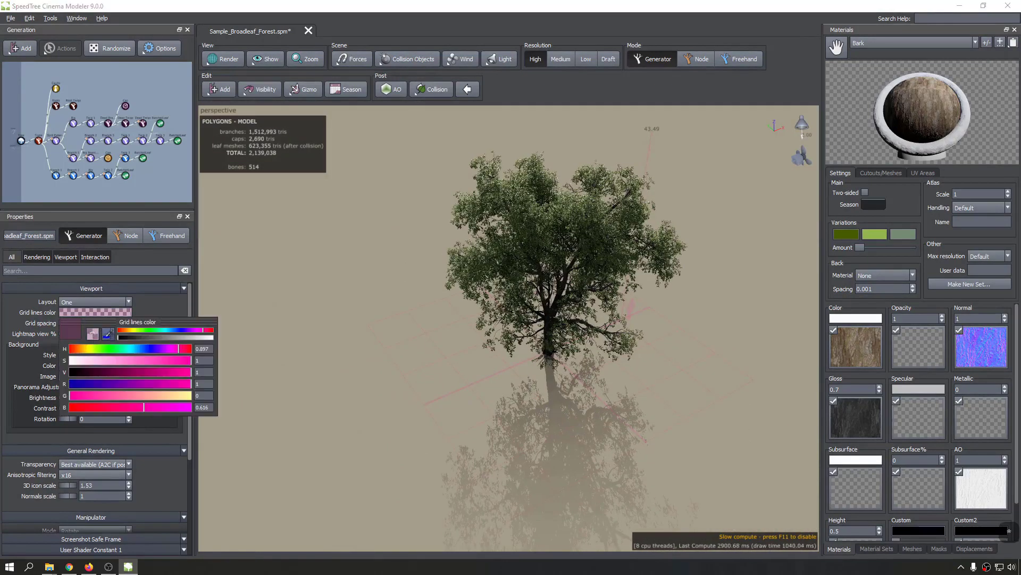
pyautogui.moveTo(108, 334); pyautogui.dragTo(94, 334)
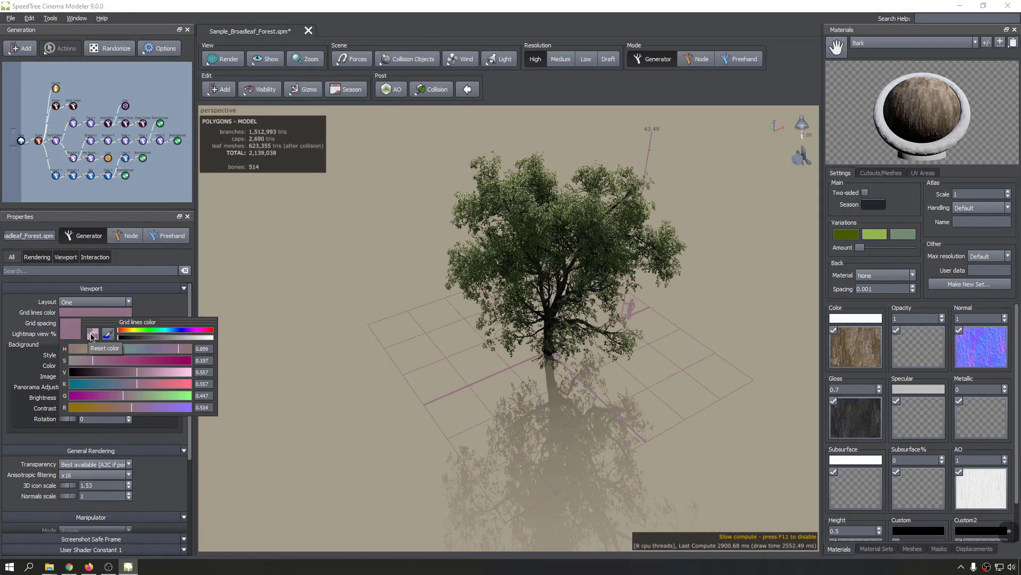
pyautogui.click(98, 335)
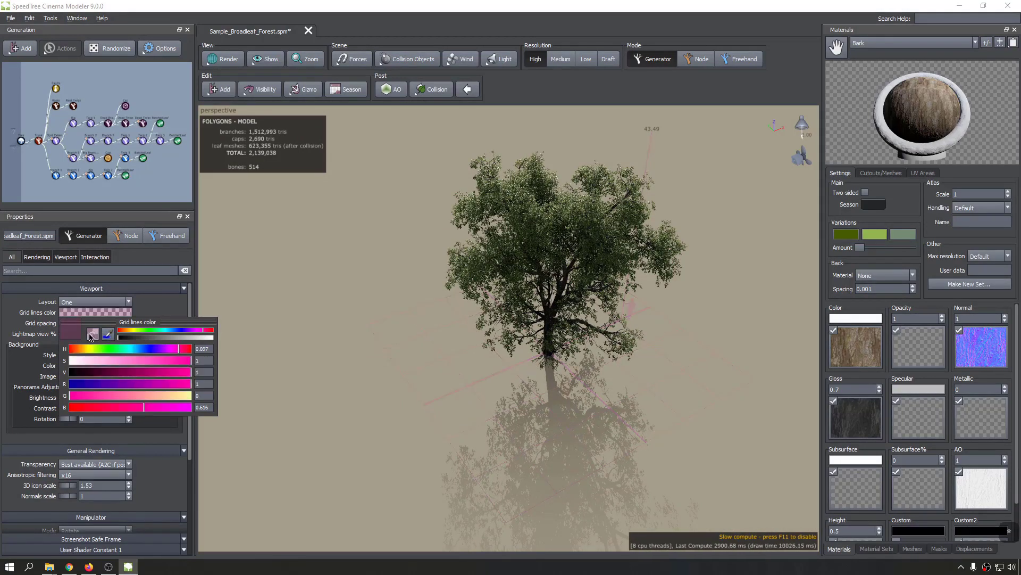
pyautogui.moveTo(155, 331); pyautogui.dragTo(98, 342)
pyautogui.click(129, 344)
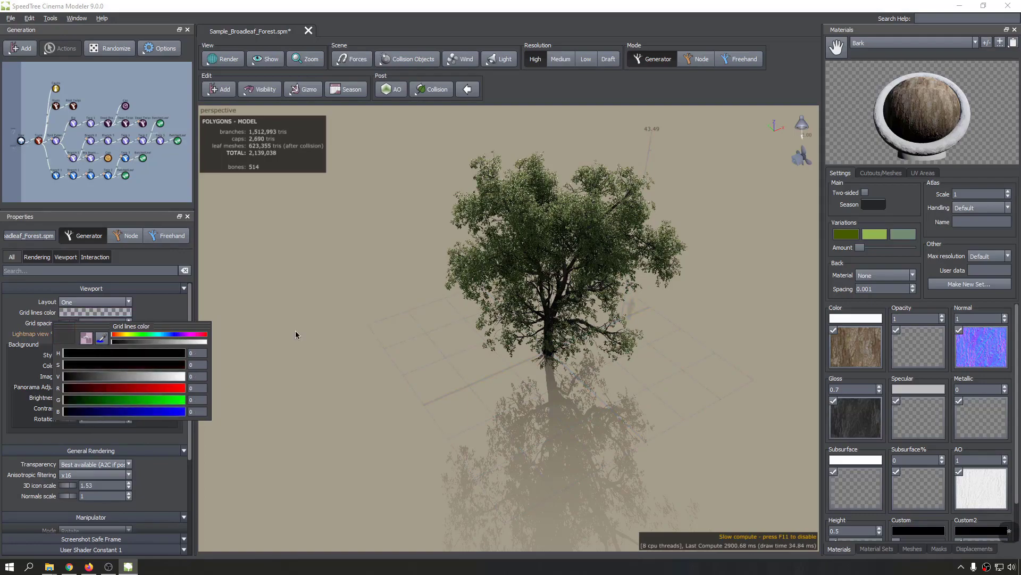
pyautogui.click(296, 335)
# Examine the ground grid and its spacing around the tree's base from several distances and angles.
pyautogui.scroll(-8, 488, 402)
pyautogui.scroll(8, 488, 399)
pyautogui.moveTo(488, 399); pyautogui.dragTo(402, 367)
pyautogui.click(142, 268)
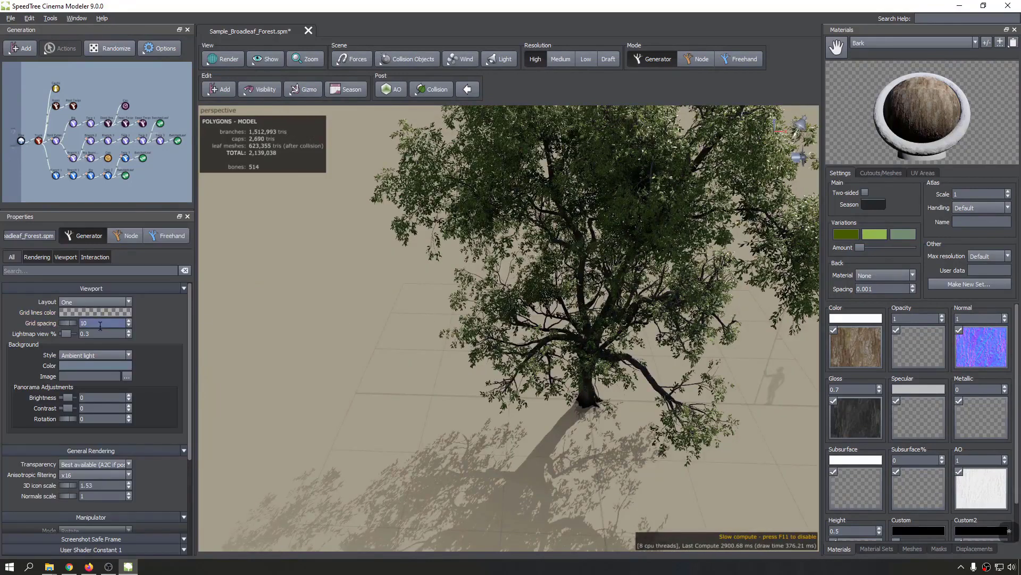
pyautogui.moveTo(601, 366); pyautogui.dragTo(486, 359, button='middle')
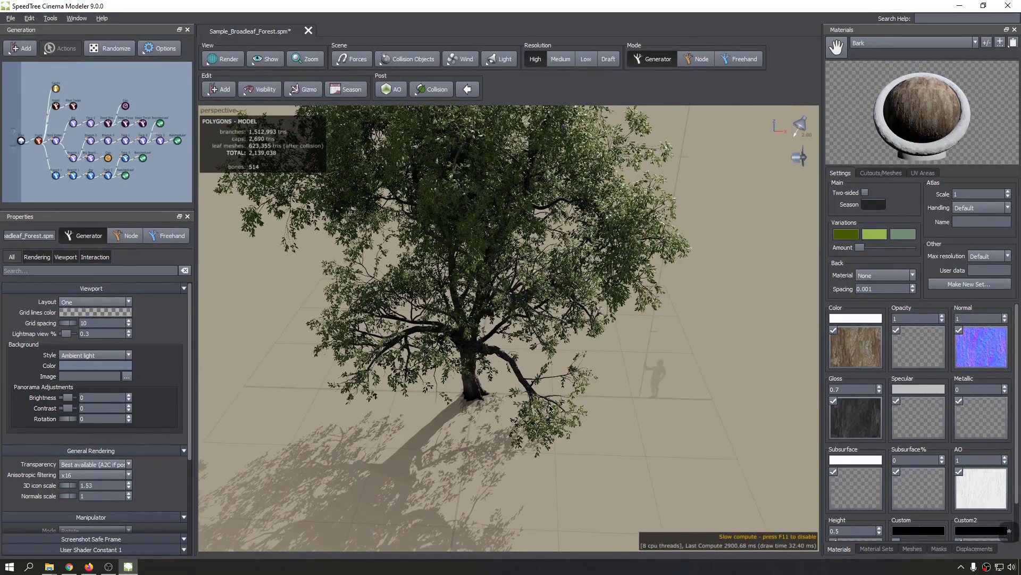
pyautogui.moveTo(482, 406); pyautogui.dragTo(500, 432, button='middle')
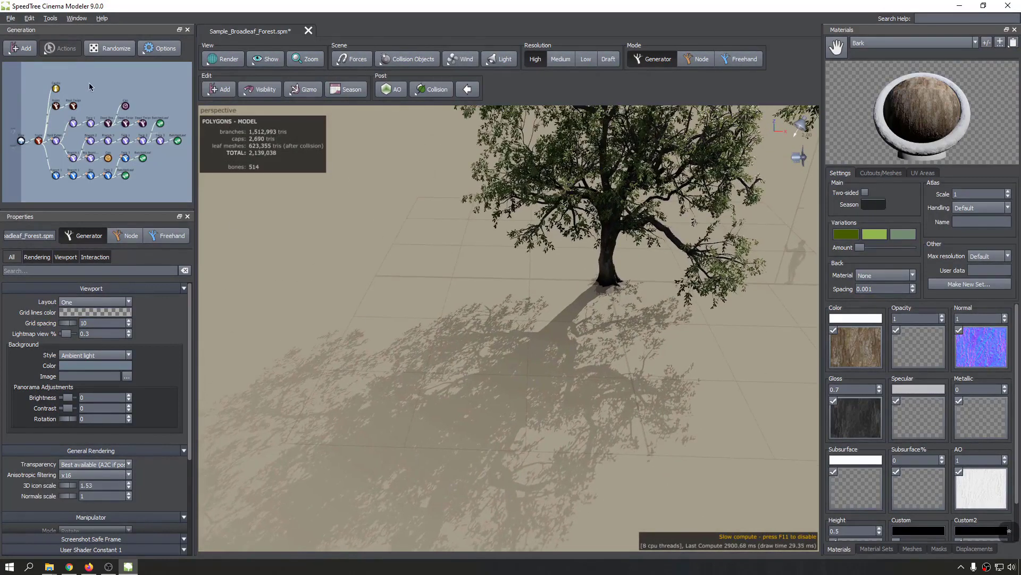
# Review the unit choices for the height indicator in the Tree Window preferences, and cancel without changing anything.
pyautogui.click(31, 18)
pyautogui.click(62, 102)
pyautogui.click(29, 18)
pyautogui.click(63, 96)
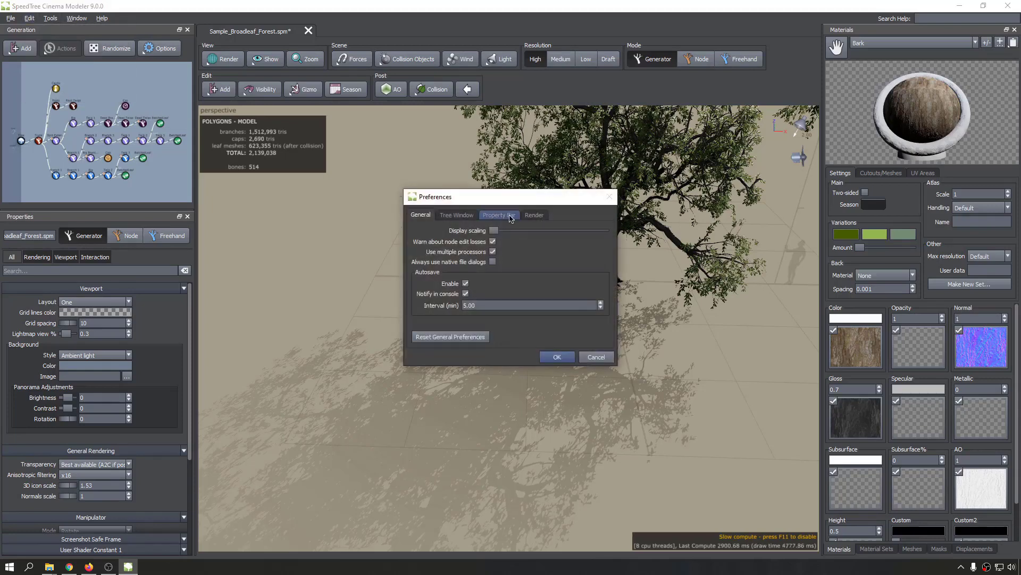
pyautogui.click(459, 215)
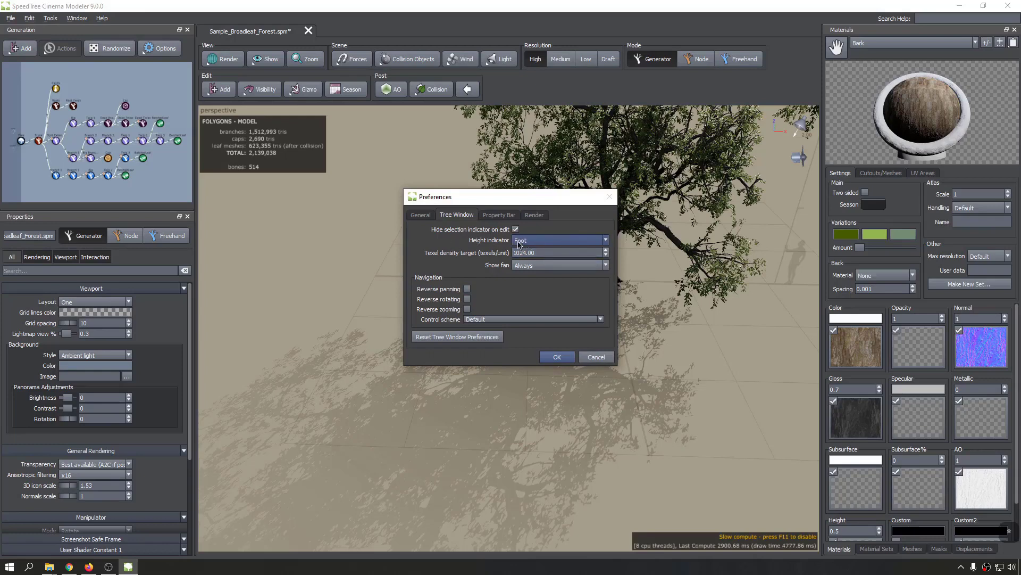
pyautogui.click(538, 242)
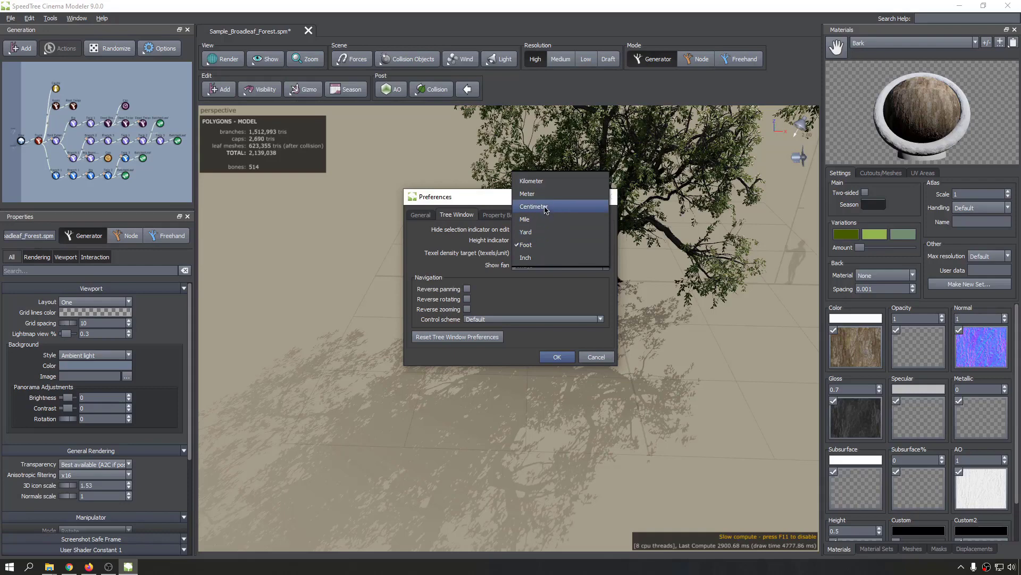
pyautogui.click(449, 263)
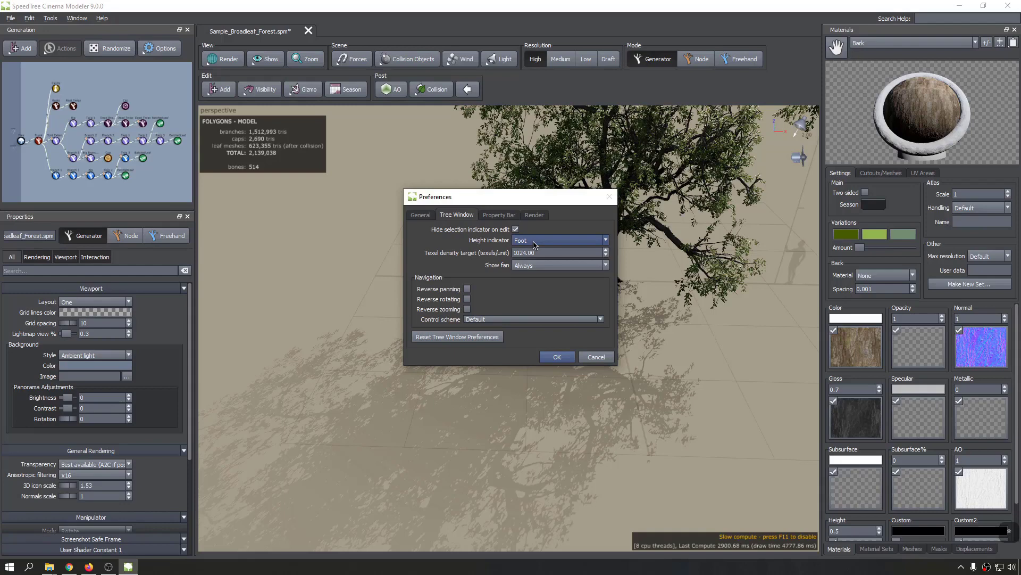
pyautogui.click(534, 244)
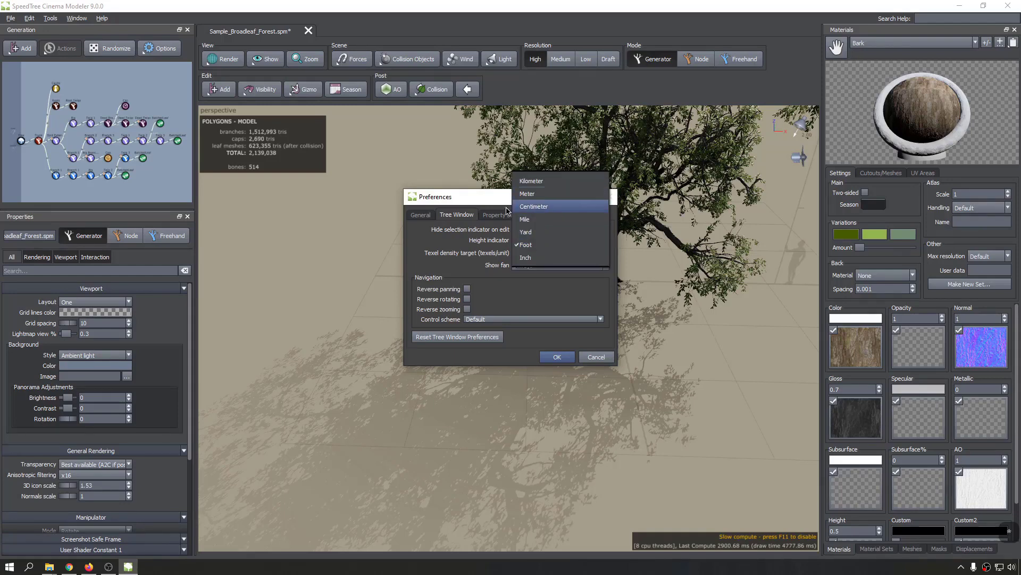
pyautogui.click(450, 250)
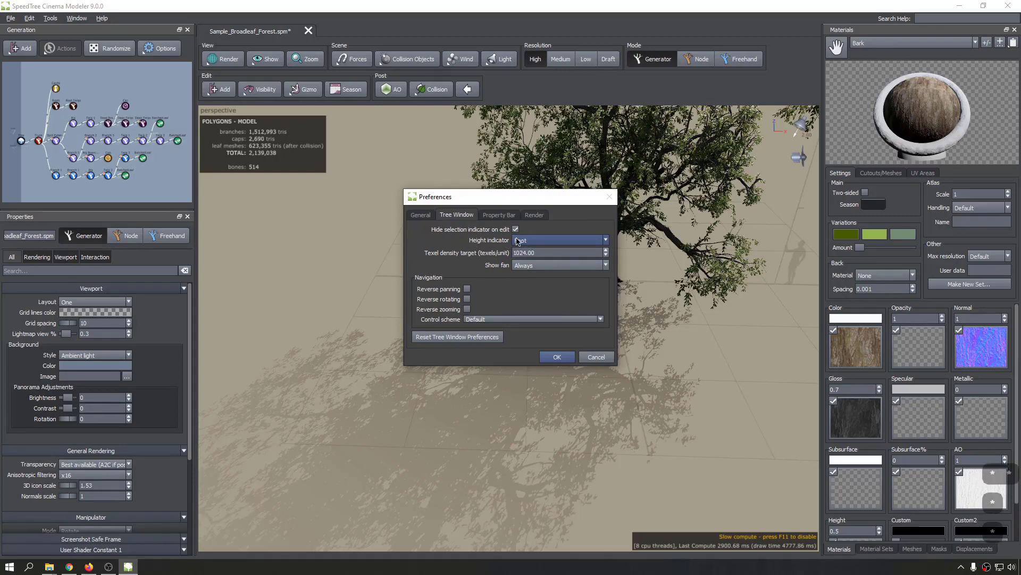
pyautogui.click(602, 357)
# Examine the human reference figure beside the tree to judge the tree's scale.
pyautogui.moveTo(724, 408); pyautogui.dragTo(528, 389, button='middle')
pyautogui.scroll(4, 500, 381)
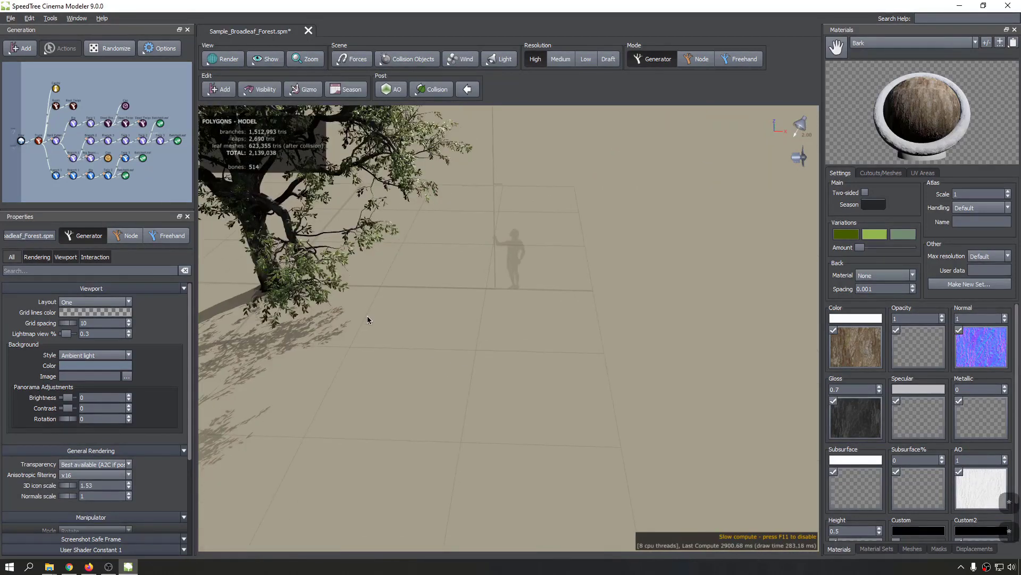
pyautogui.moveTo(367, 315); pyautogui.dragTo(449, 306, button='middle')
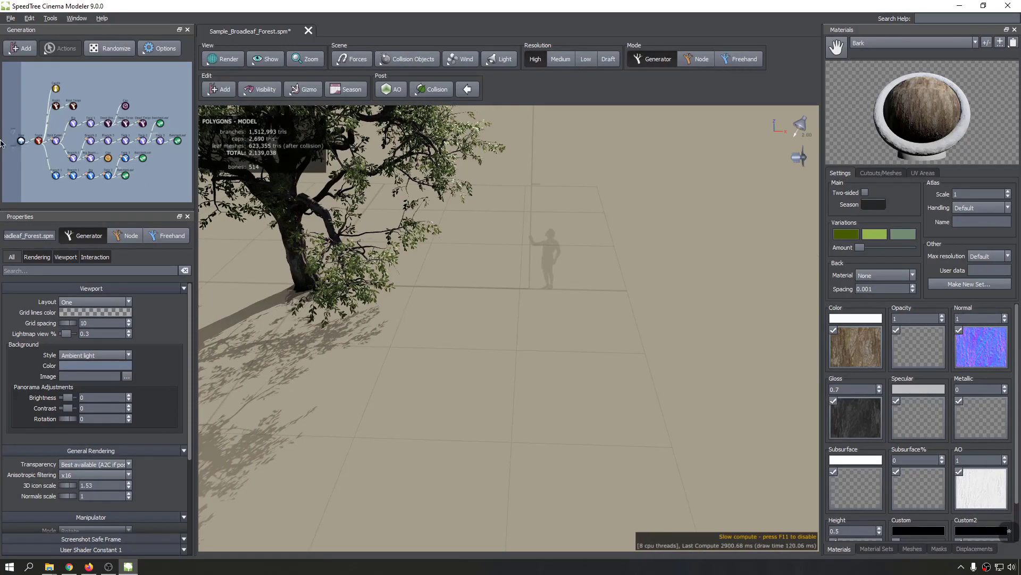
pyautogui.moveTo(317, 211); pyautogui.dragTo(405, 292, button='middle')
pyautogui.scroll(-10, 406, 294)
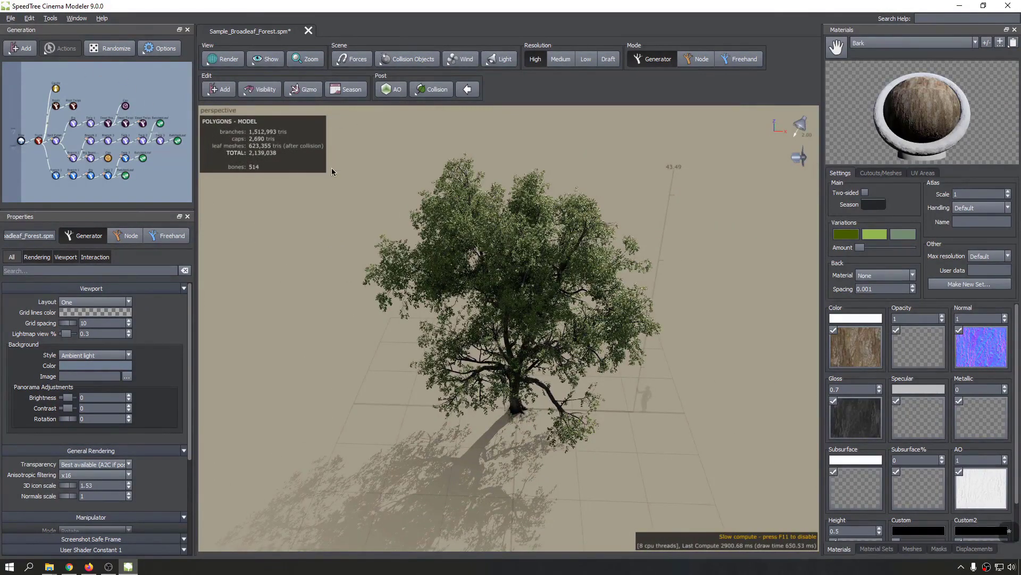
# Examine the height indicator beside the tree from the side, including the marks along its upper part.
pyautogui.moveTo(331, 167); pyautogui.dragTo(495, 187)
pyautogui.scroll(-3, 502, 186)
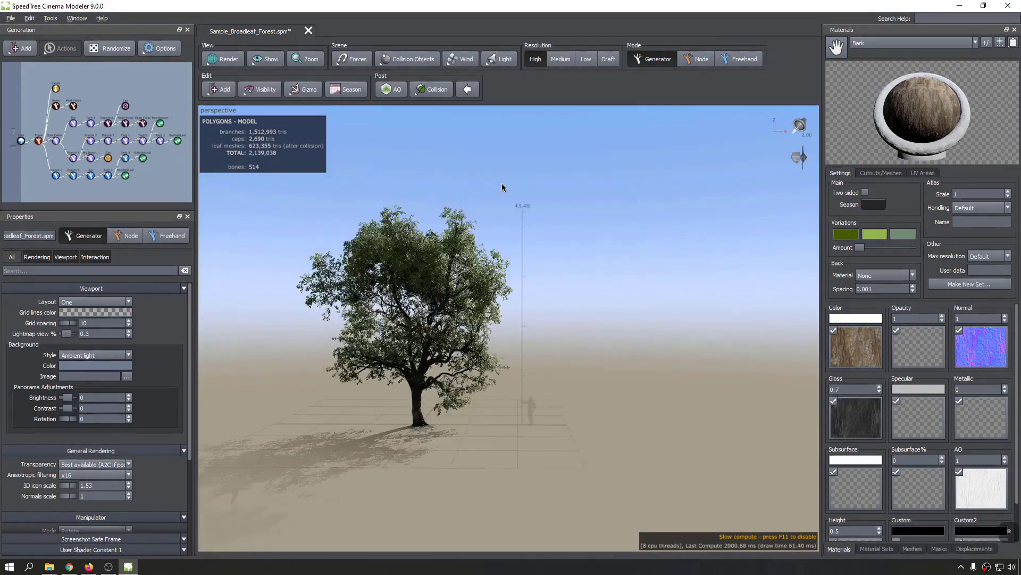
pyautogui.scroll(6, 520, 173)
pyautogui.moveTo(524, 165); pyautogui.dragTo(500, 219, button='middle')
pyautogui.scroll(4, 471, 190)
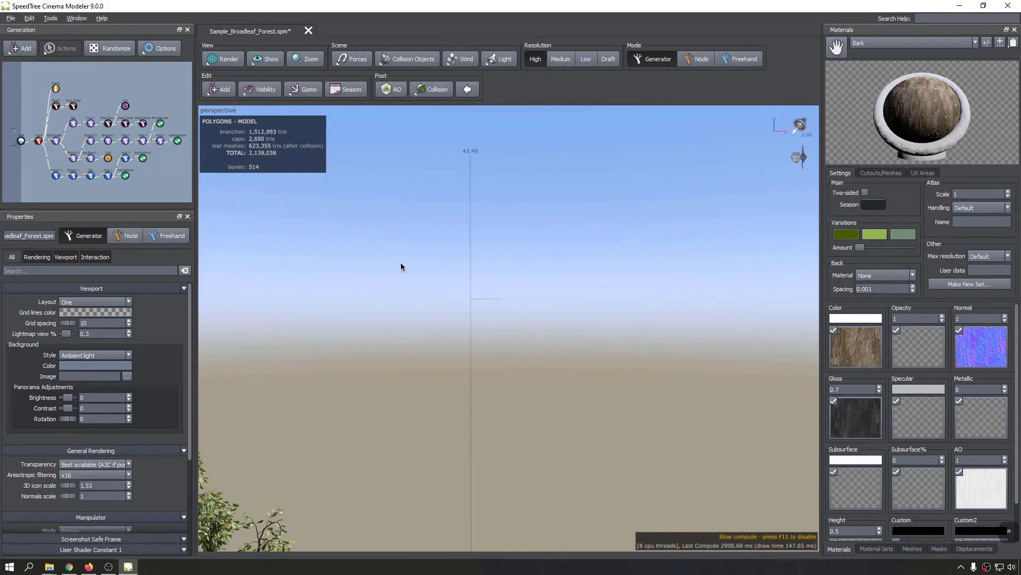
pyautogui.moveTo(378, 277); pyautogui.dragTo(436, 248, button='middle')
pyautogui.scroll(3, 432, 251)
pyautogui.scroll(3, 432, 251)
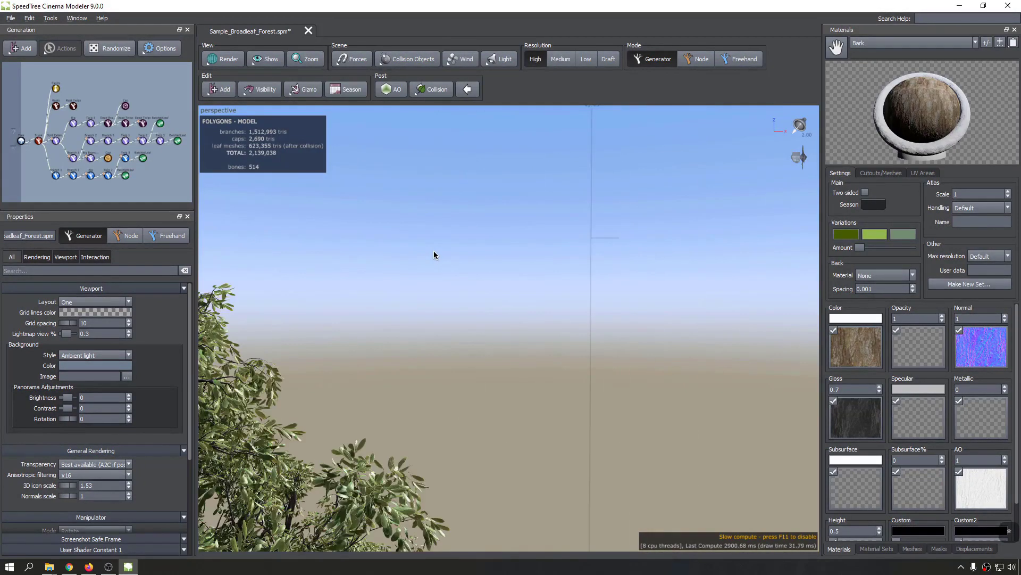
pyautogui.scroll(3, 541, 232)
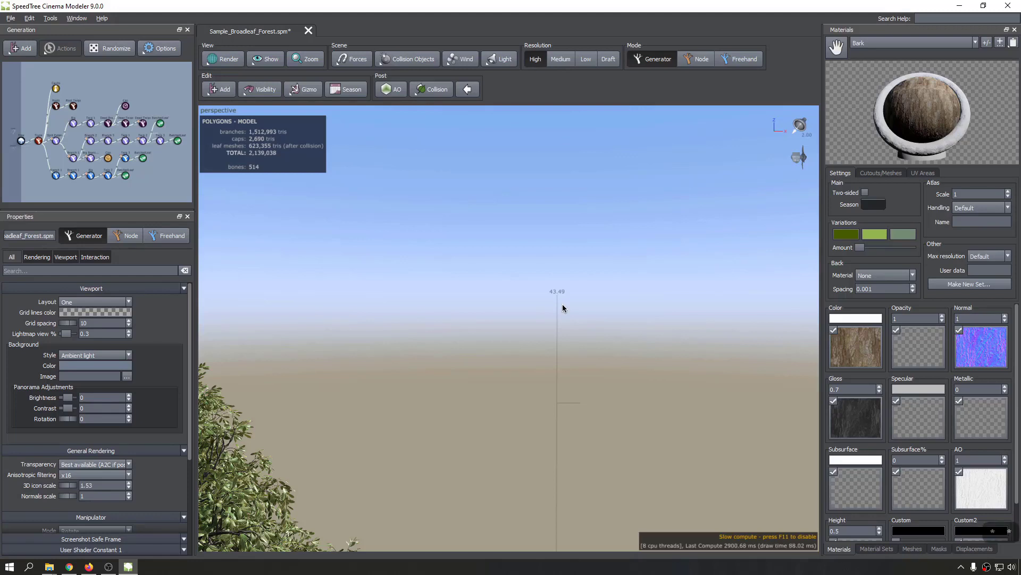
# Create a new tree from the Blank template.
pyautogui.click(11, 18)
pyautogui.click(24, 30)
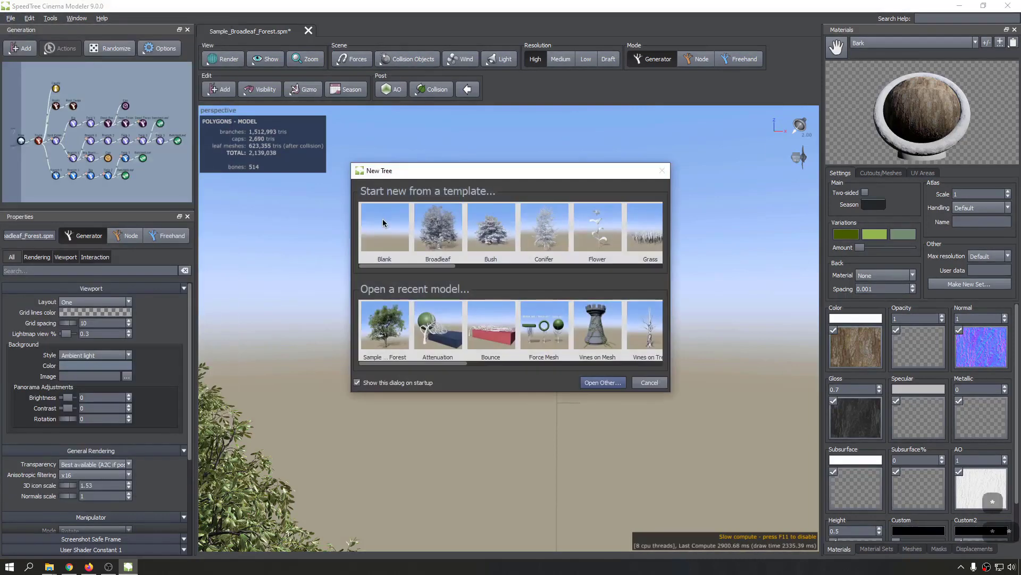
pyautogui.click(382, 219)
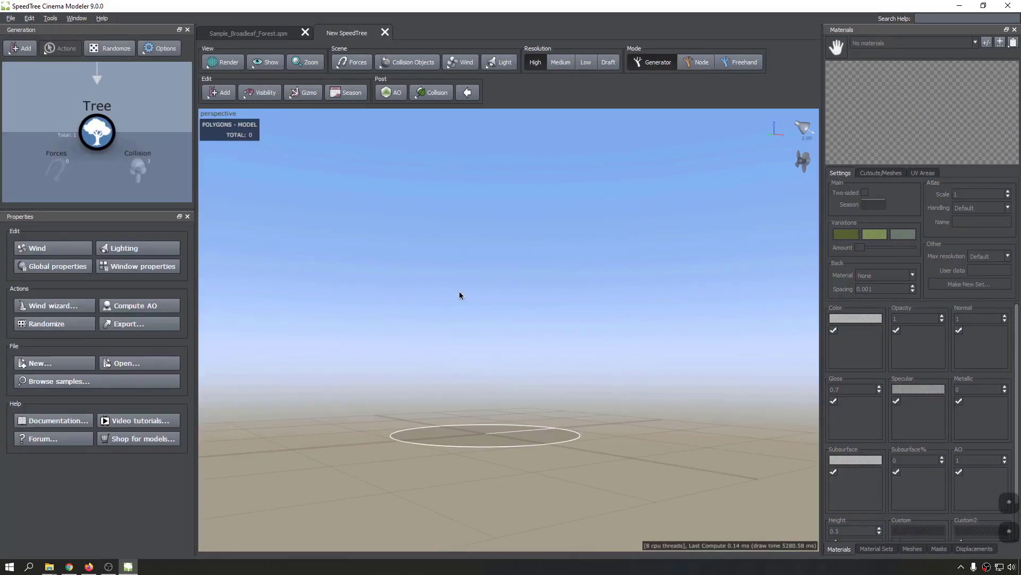
# Set the height indicator unit to Centimeter in the Tree Window preferences and apply it.
pyautogui.click(53, 20)
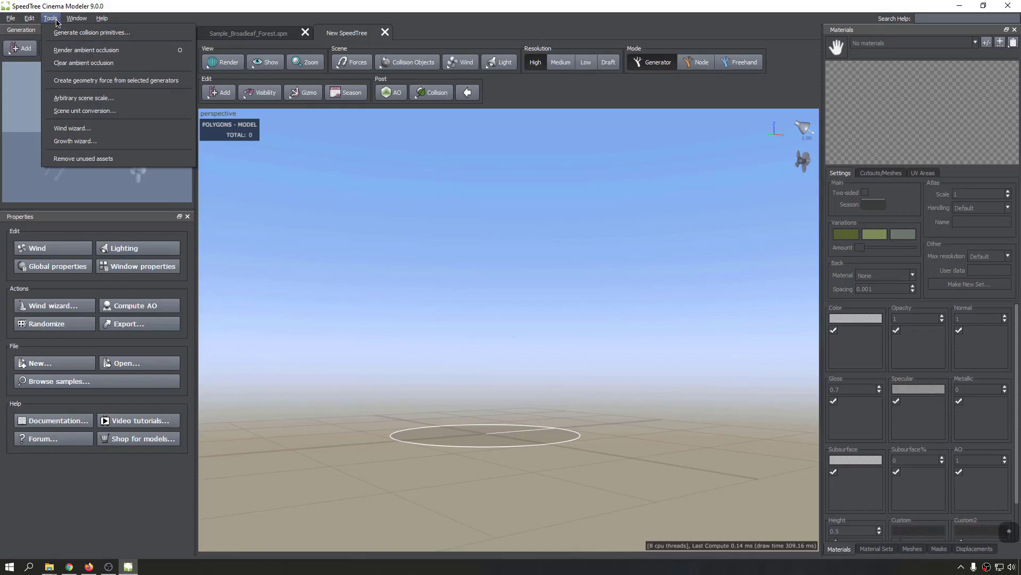
pyautogui.click(52, 19)
pyautogui.click(29, 18)
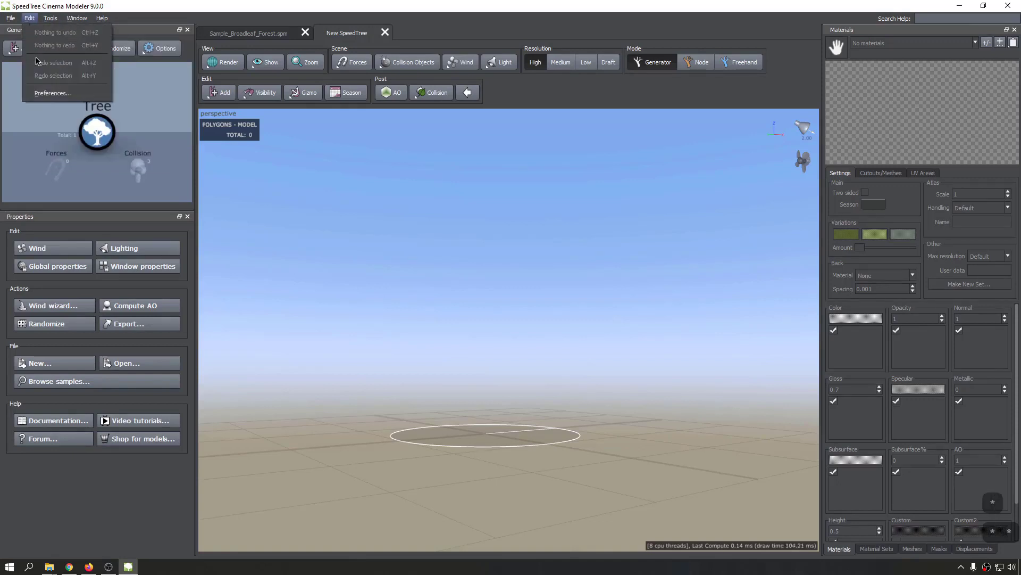
pyautogui.click(40, 94)
pyautogui.click(456, 215)
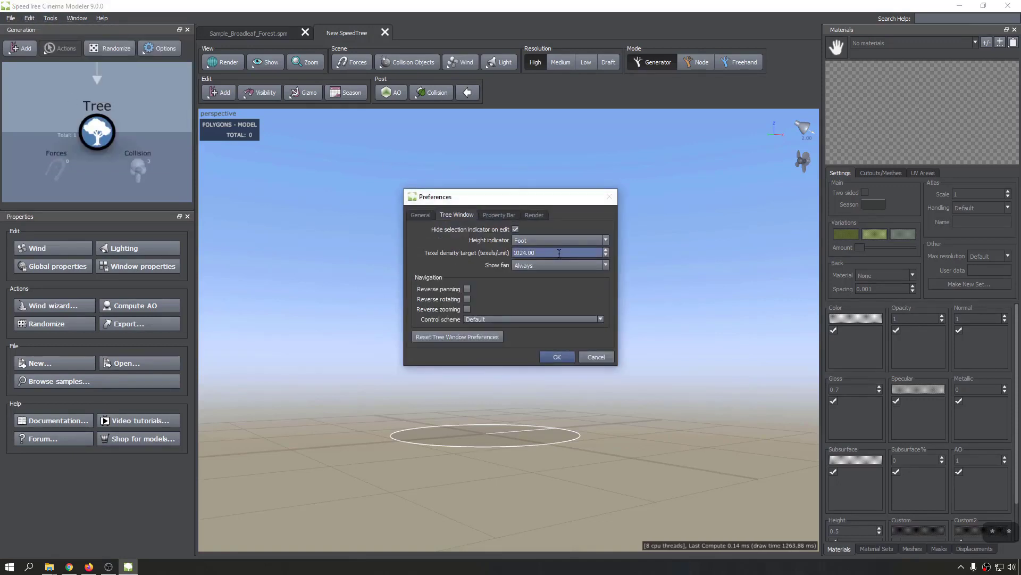
pyautogui.click(540, 241)
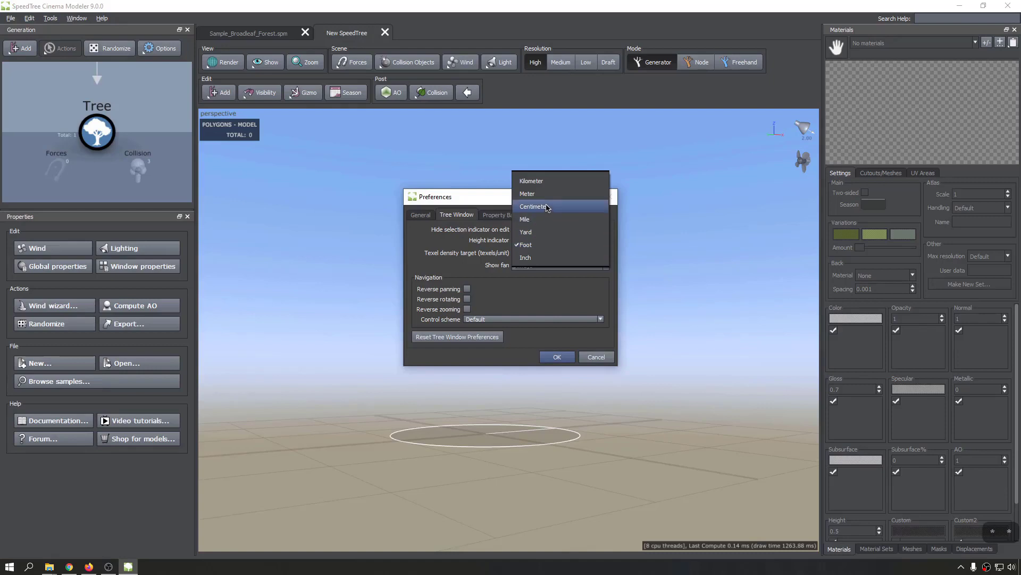
pyautogui.click(547, 206)
pyautogui.click(566, 357)
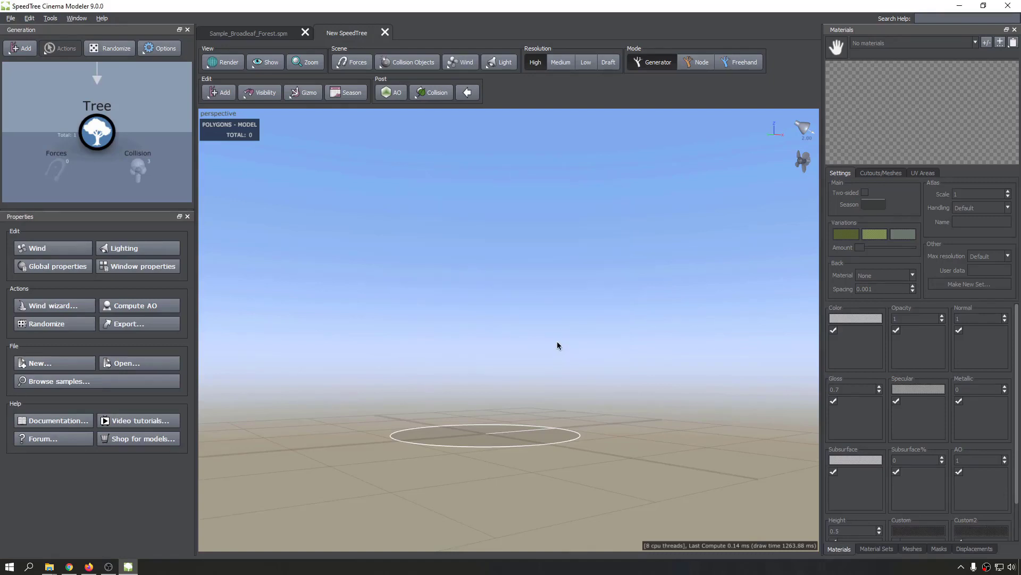
# Add a trunk generator to the Tree generator and select the trunk in the perspective viewport.
pyautogui.rightClick(101, 133)
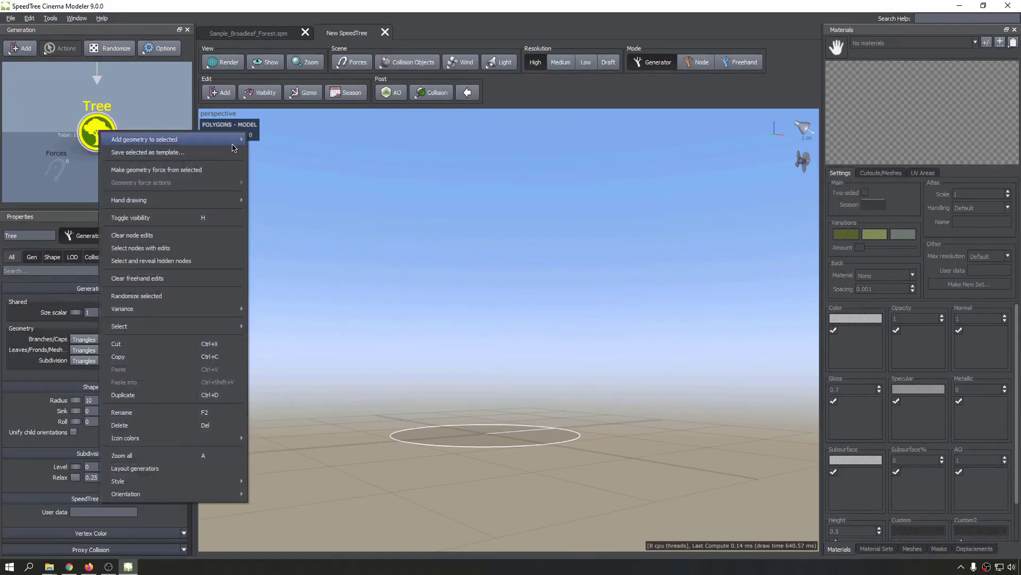
pyautogui.moveTo(232, 144)
pyautogui.click(264, 139)
pyautogui.moveTo(531, 315)
pyautogui.mouseDown()
pyautogui.moveTo(590, 301)
pyautogui.moveTo(524, 319)
pyautogui.mouseUp()
pyautogui.click(469, 286)
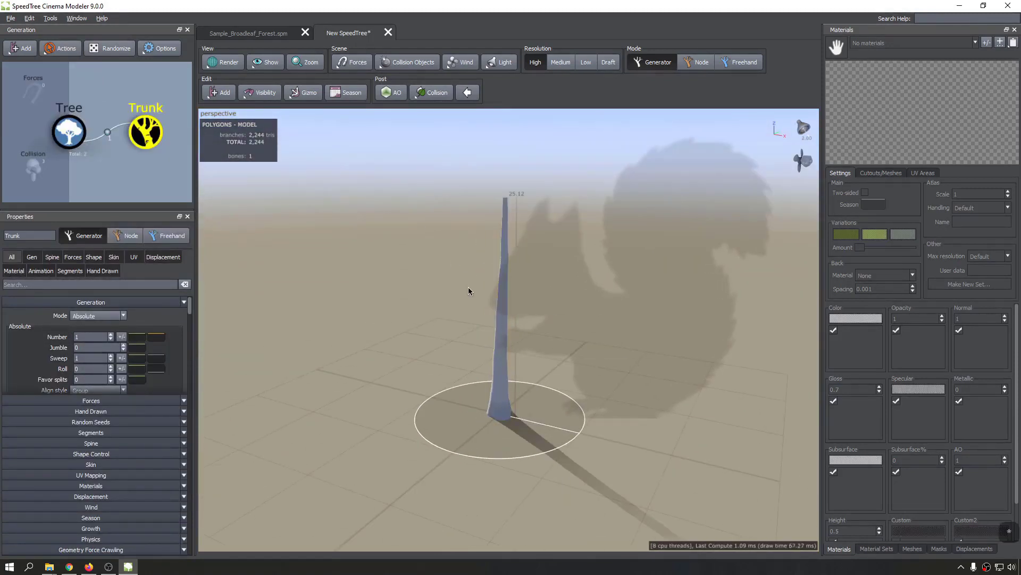
pyautogui.click(504, 308)
pyautogui.moveTo(503, 308); pyautogui.dragTo(521, 365)
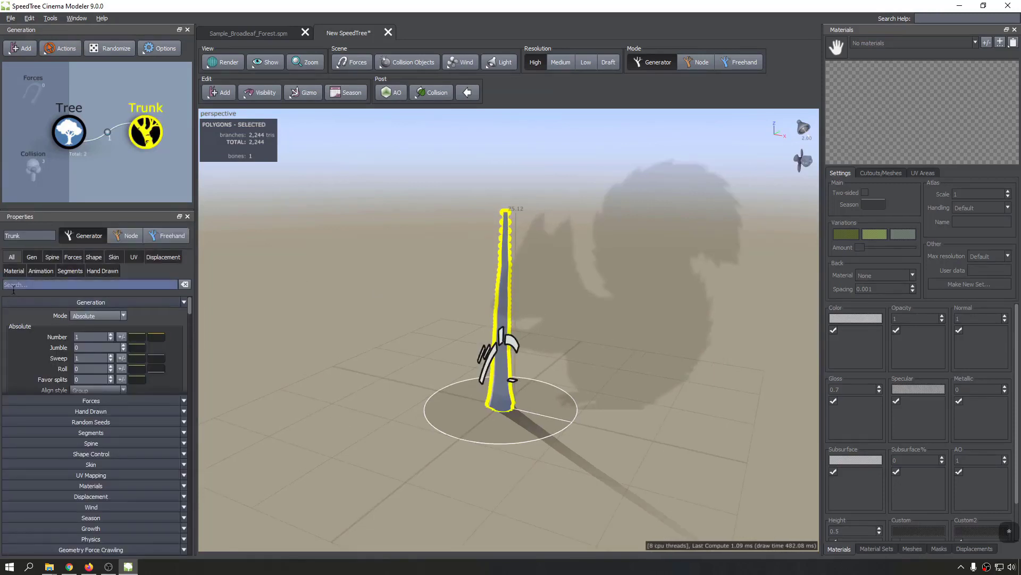
# Set the trunk generator's size scalar to 10 and check the enlarged trunk in the viewport.
pyautogui.scroll(-5, 26, 335)
pyautogui.scroll(-5, 19, 353)
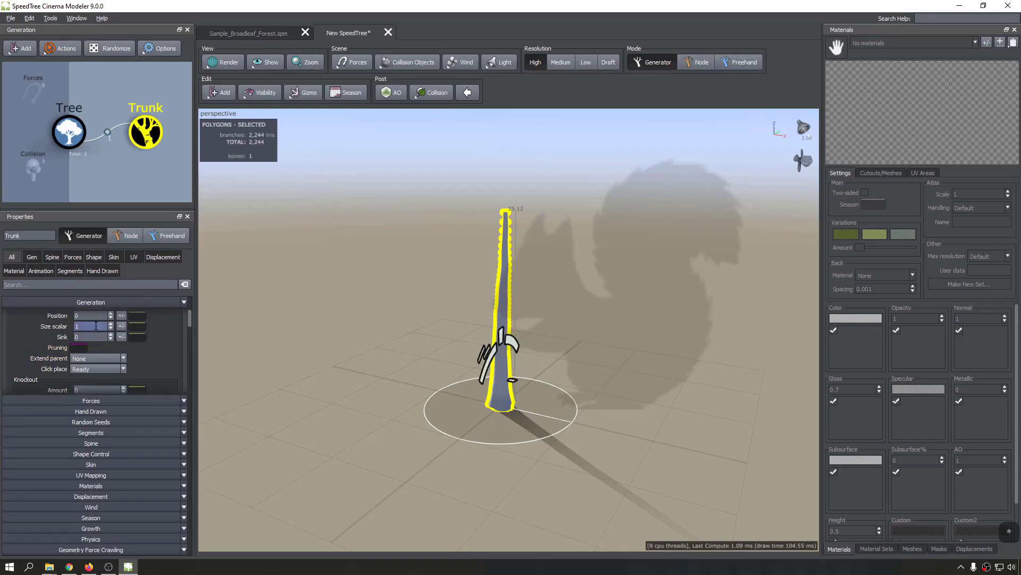
pyautogui.write('0')
pyautogui.press('Return')
pyautogui.scroll(2, 389, 315)
pyautogui.scroll(-9, 389, 316)
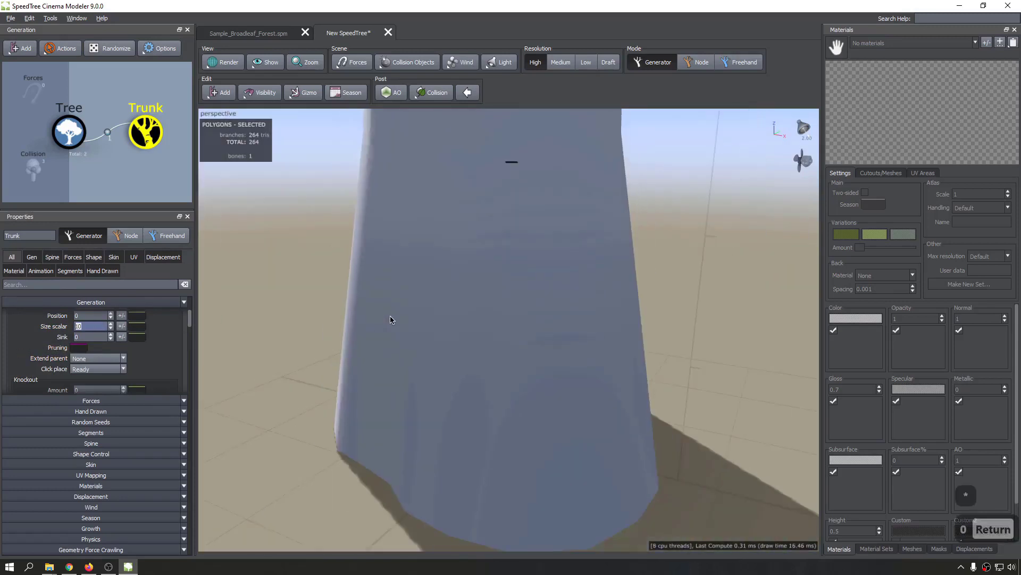
# Examine the whole trunk in the perspective viewport, comparing it with the human silhouette and the height indicator at its top.
pyautogui.scroll(-4, 517, 244)
pyautogui.moveTo(515, 243); pyautogui.dragTo(519, 285, button='middle')
pyautogui.scroll(-4, 539, 286)
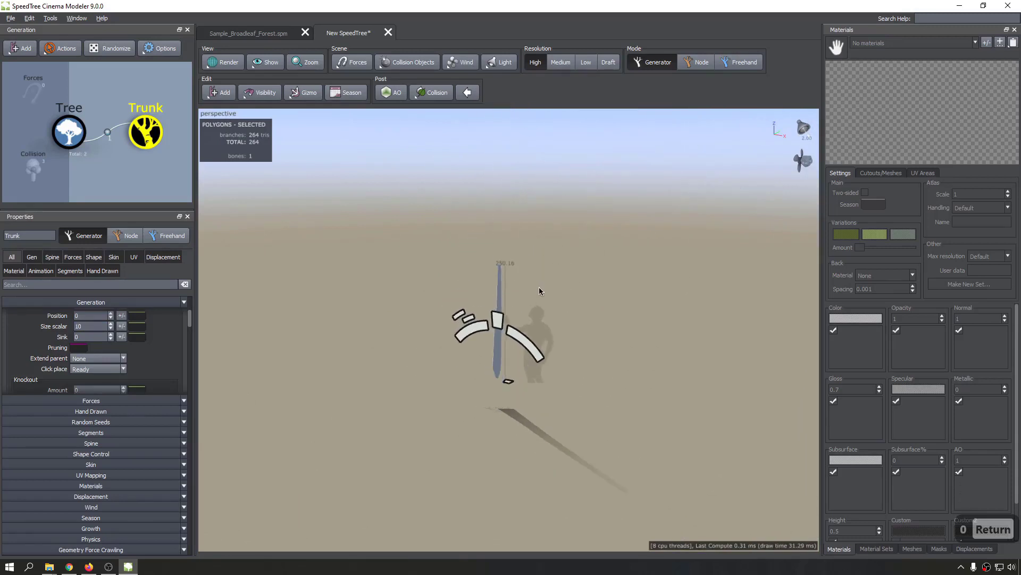
pyautogui.scroll(6, 538, 286)
pyautogui.moveTo(534, 250); pyautogui.dragTo(530, 299, button='middle')
pyautogui.scroll(6, 530, 302)
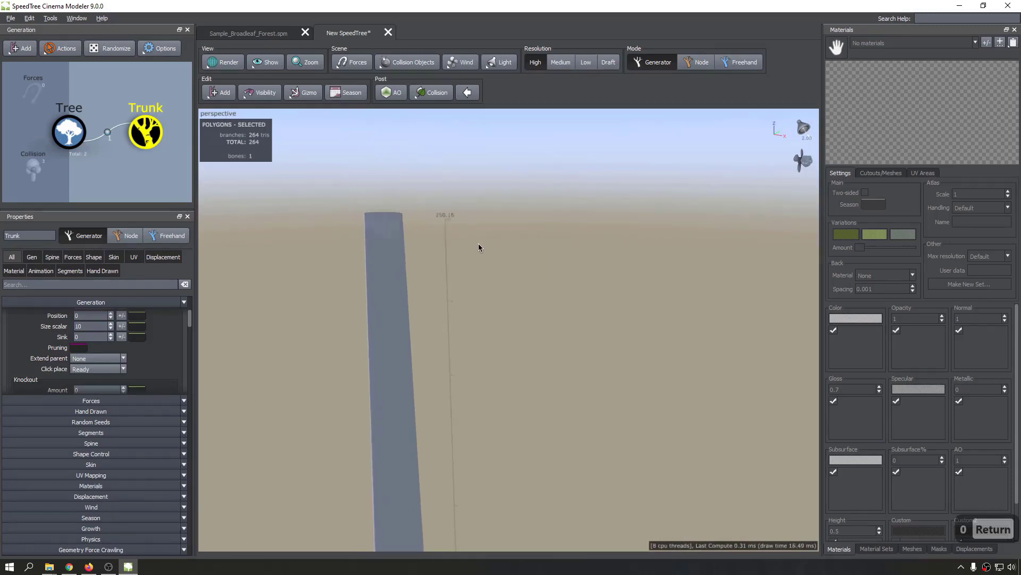
pyautogui.scroll(2, 420, 215)
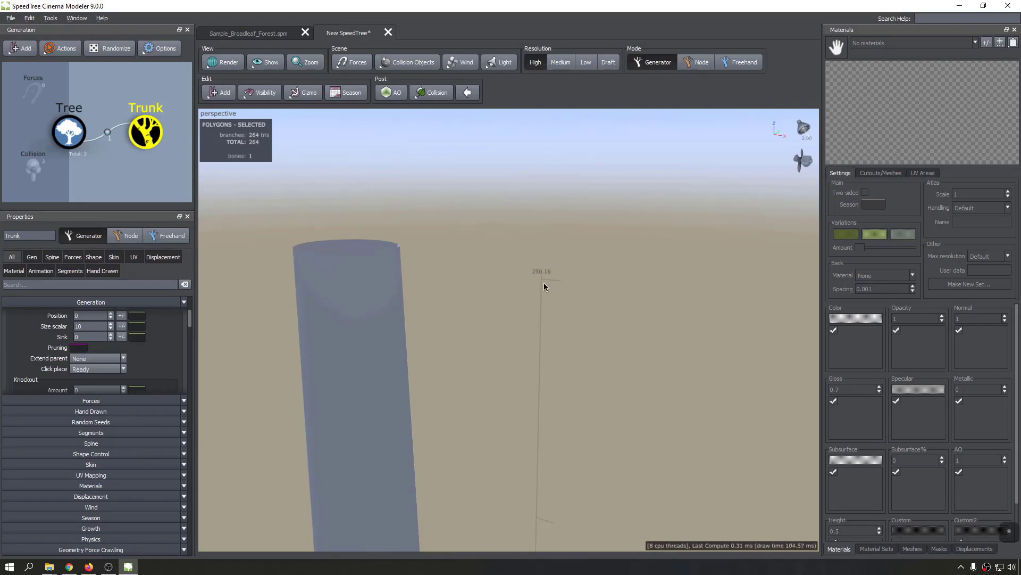
# Increase the trunk generator's size scalar to 11.233 and check the trunk's new height against the indicator.
pyautogui.moveTo(111, 325); pyautogui.dragTo(111, 316)
pyautogui.moveTo(110, 326); pyautogui.dragTo(111, 318)
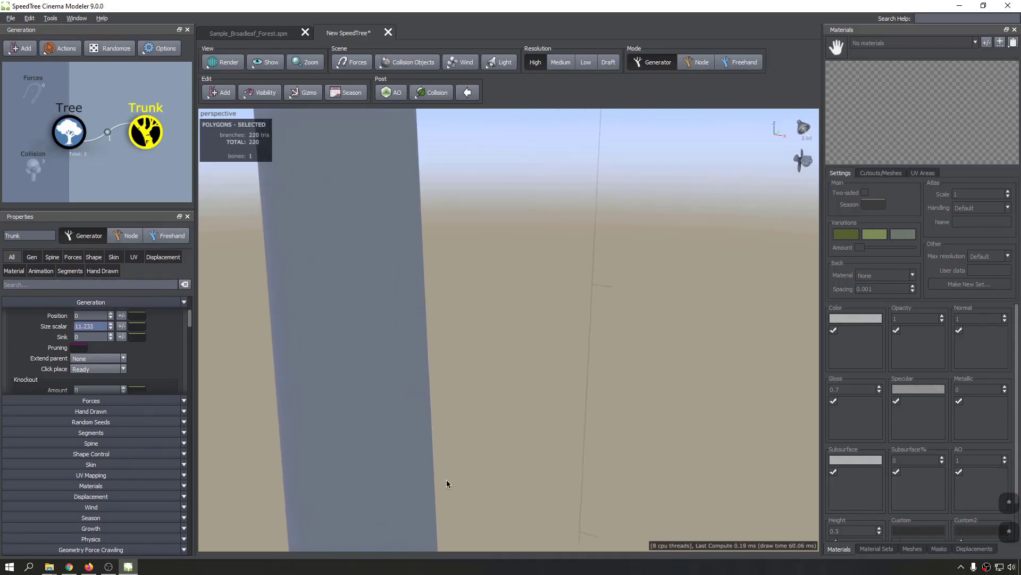
pyautogui.scroll(3, 499, 419)
pyautogui.scroll(-5, 484, 417)
pyautogui.scroll(-3, 482, 425)
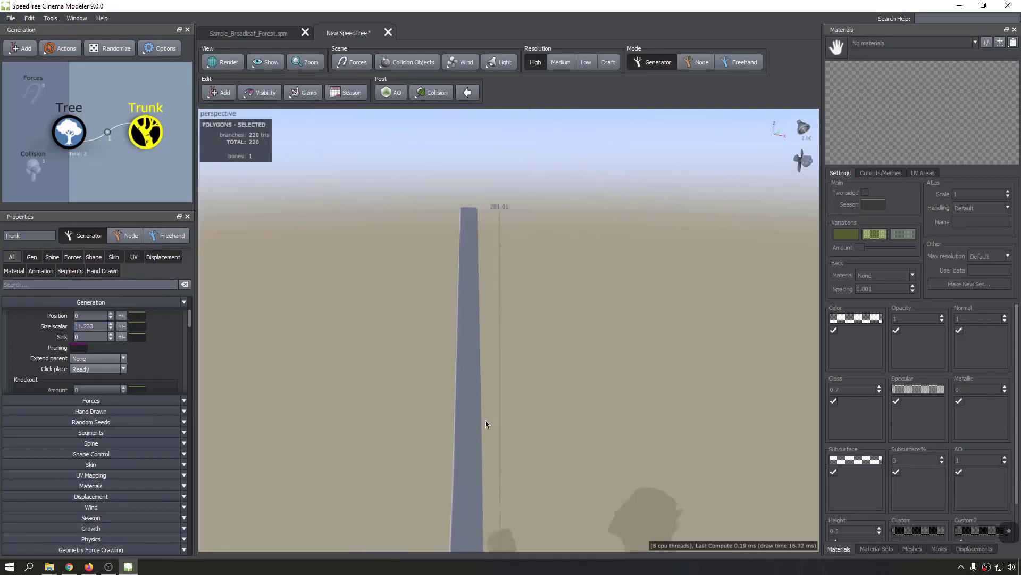
pyautogui.moveTo(485, 420)
pyautogui.mouseDown(button='middle')
pyautogui.moveTo(467, 405)
pyautogui.moveTo(468, 414)
pyautogui.mouseUp(button='middle')
pyautogui.scroll(-1, 468, 414)
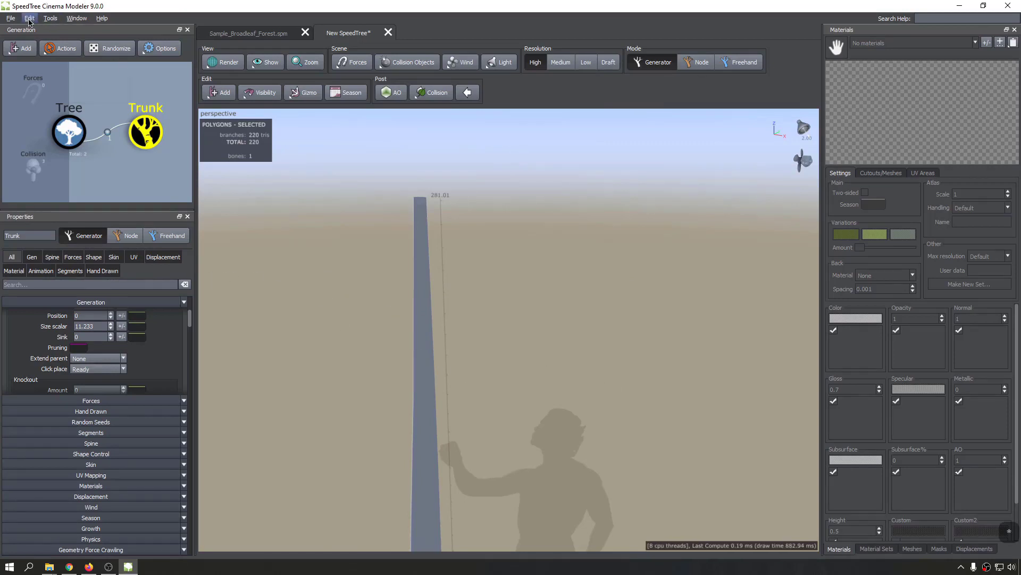
# Review the height indicator unit in the Tree Window preferences and close them without changing anything.
pyautogui.click(29, 18)
pyautogui.click(68, 92)
pyautogui.click(455, 216)
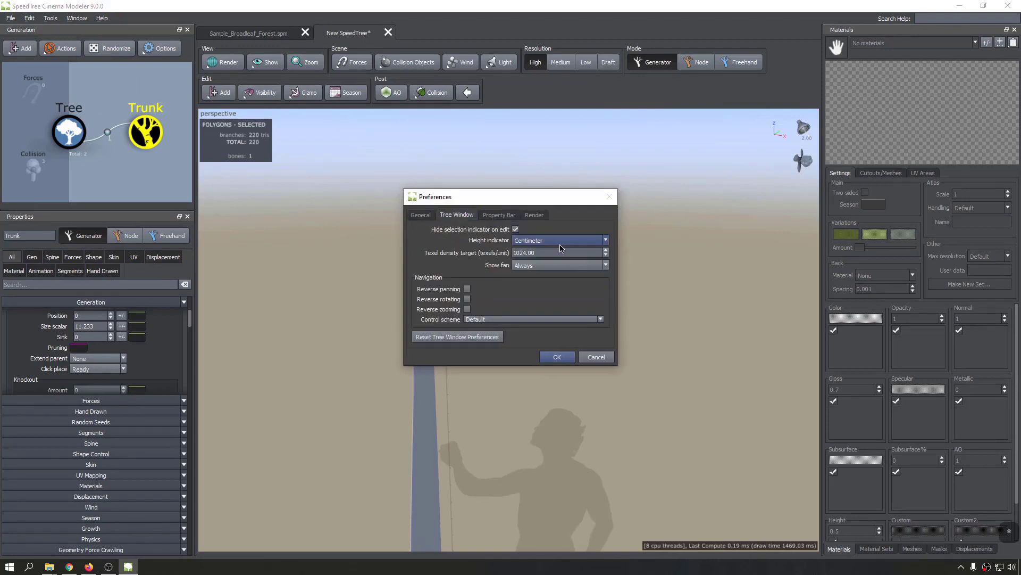
pyautogui.click(558, 240)
pyautogui.click(597, 358)
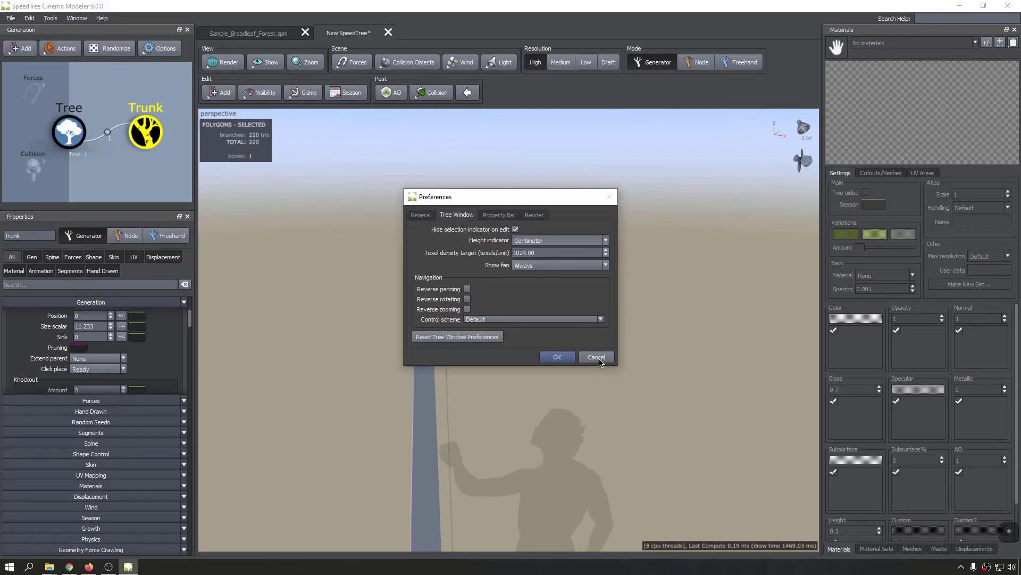
pyautogui.click(598, 358)
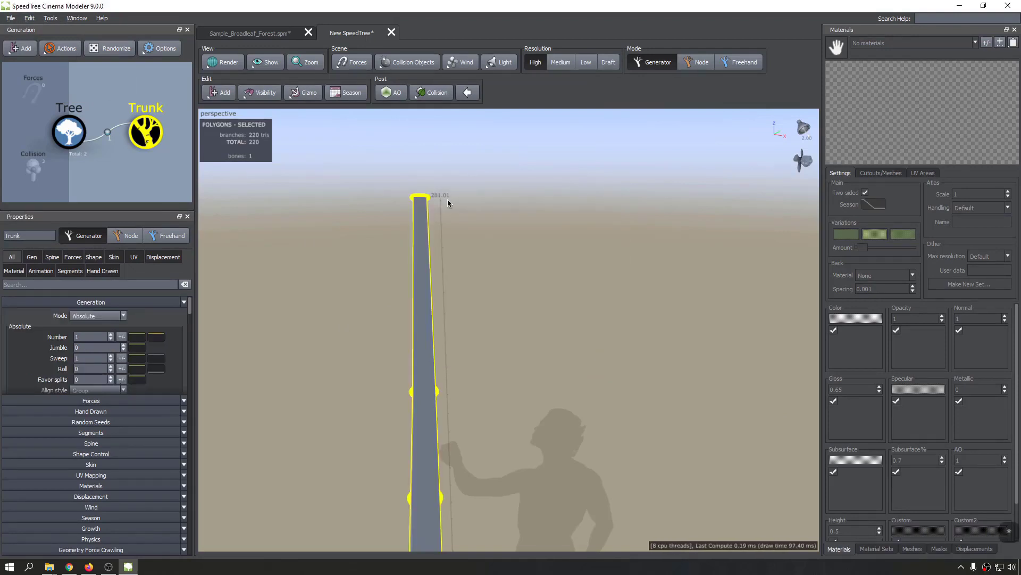
# Convert the scene units of the Sample_Broadleaf_Forest tree from Feet to Centimeters.
pyautogui.click(250, 33)
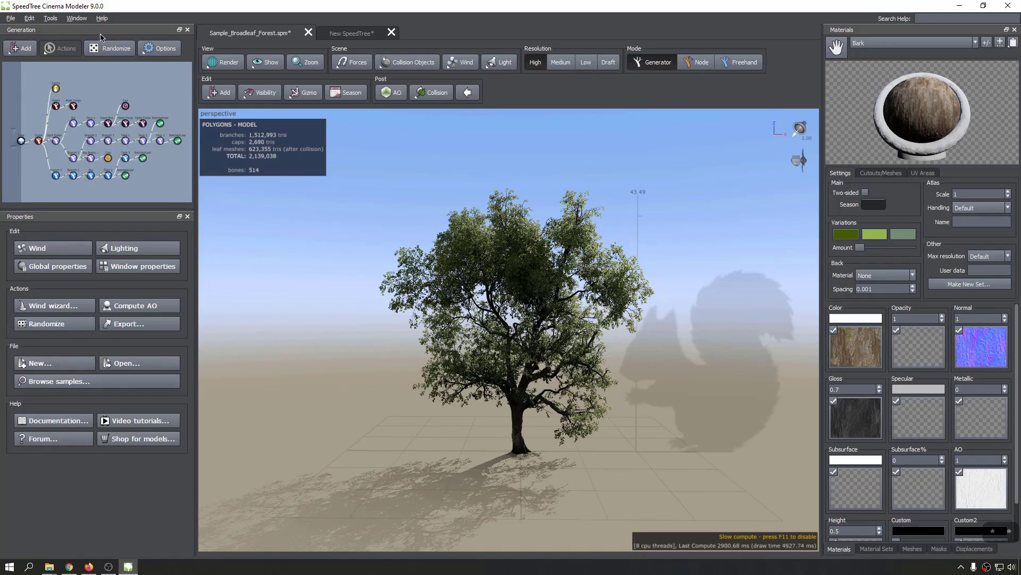
pyautogui.click(51, 18)
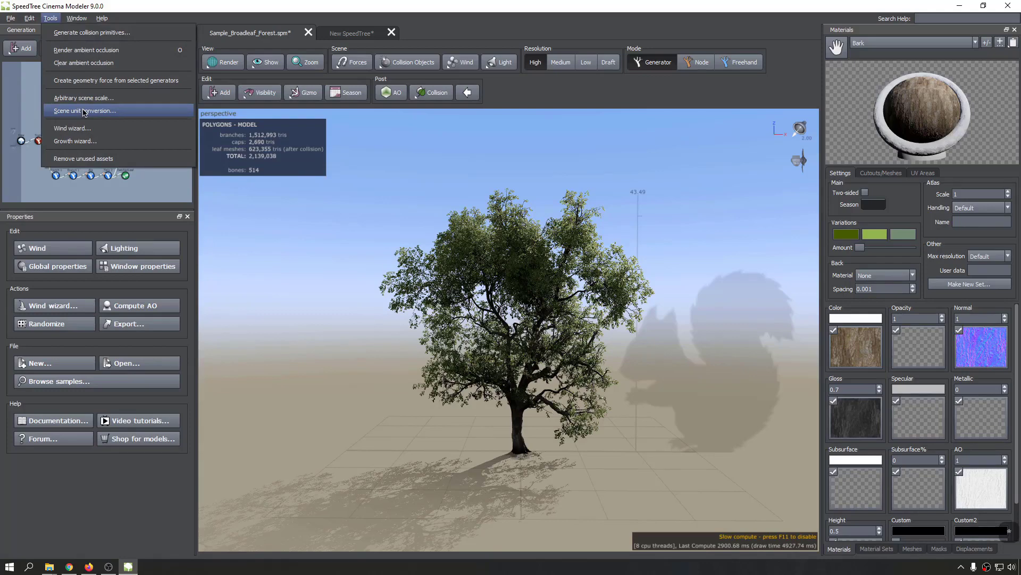
pyautogui.click(80, 112)
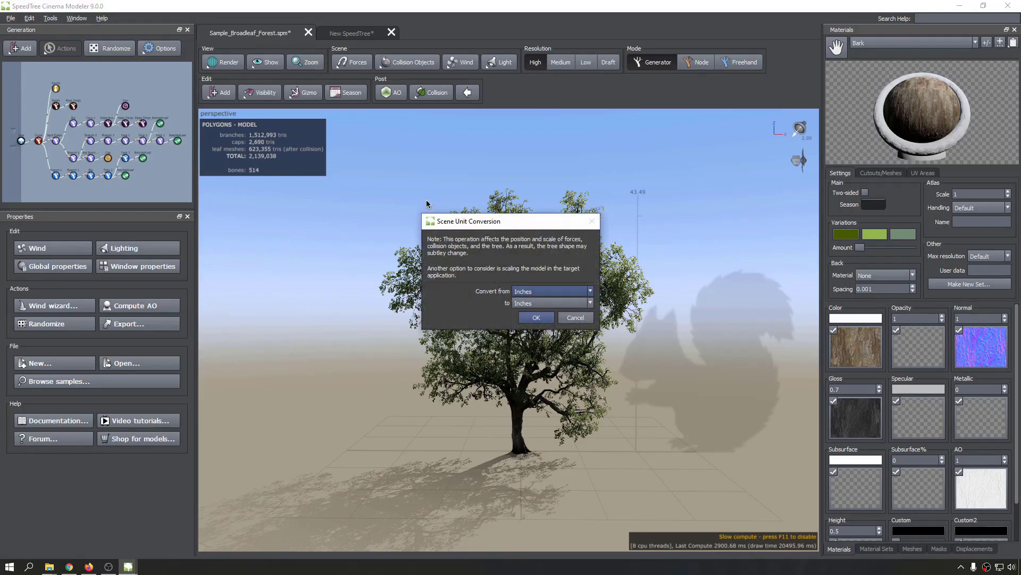
pyautogui.moveTo(506, 222); pyautogui.dragTo(418, 221)
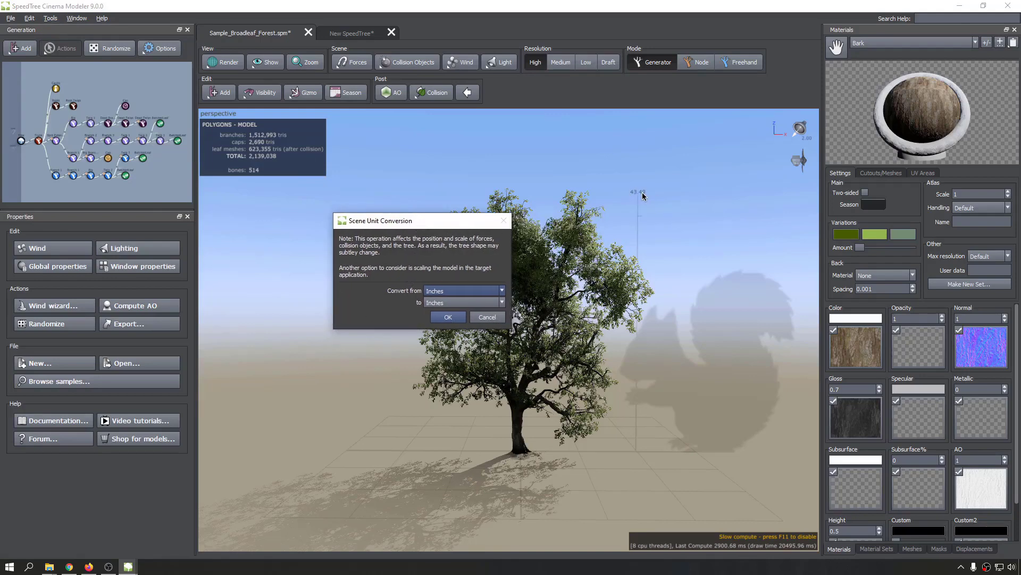
pyautogui.click(449, 293)
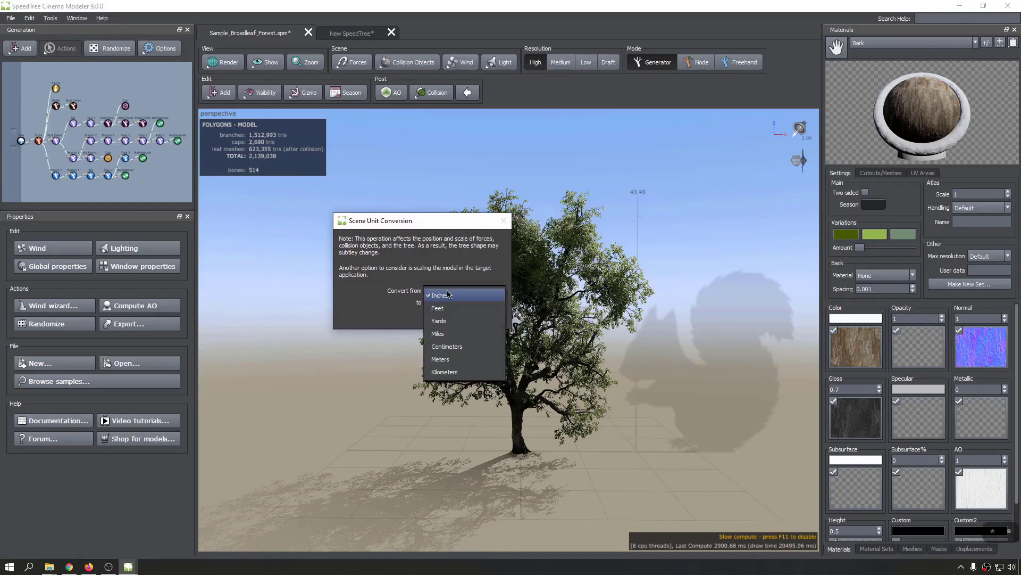
pyautogui.click(455, 310)
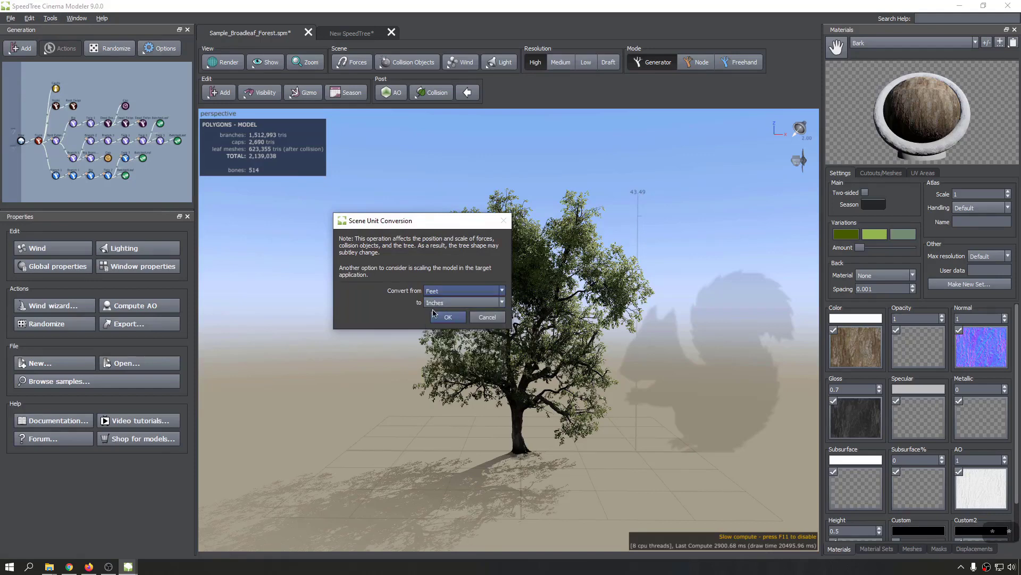
pyautogui.click(456, 302)
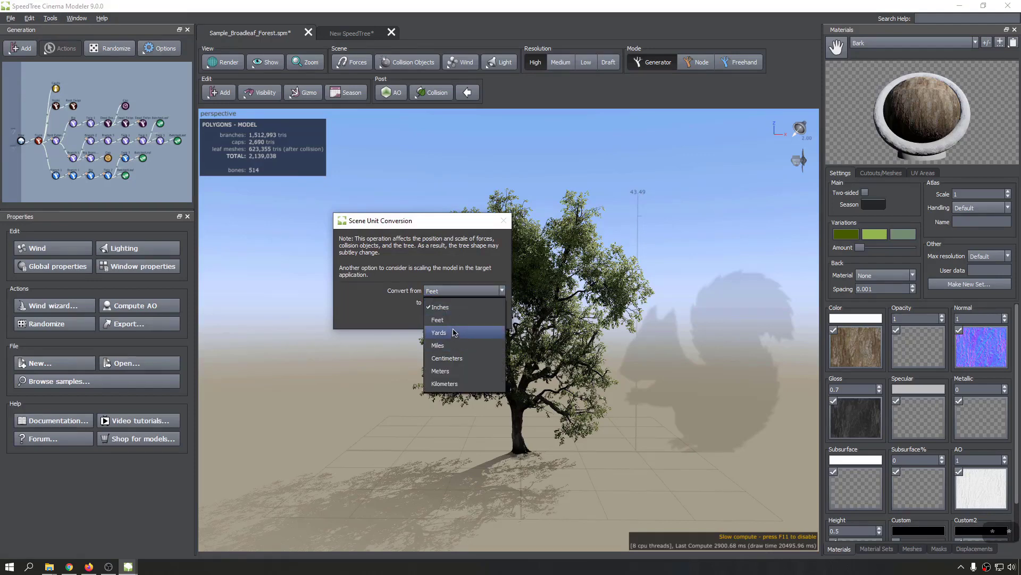
pyautogui.click(463, 359)
pyautogui.click(449, 318)
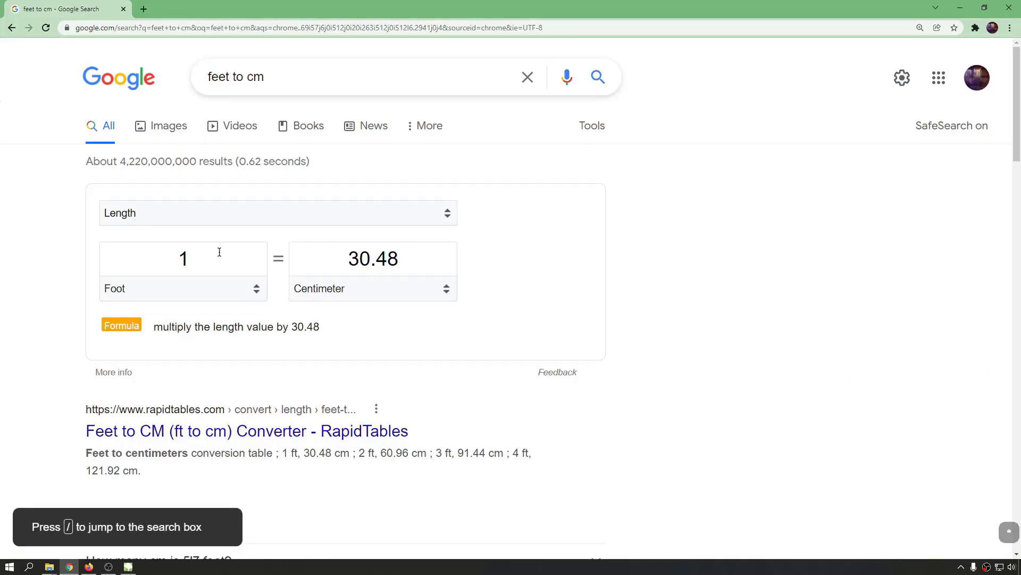
# Switch to the browser and convert 42.9 feet to centimeters in the Google unit converter.
pyautogui.doubleClick(209, 247)
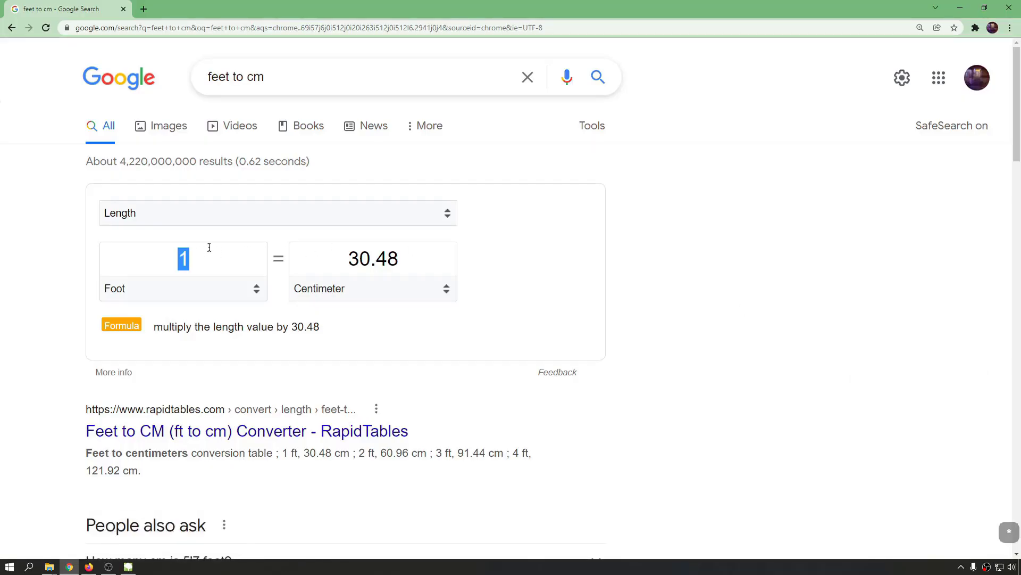
pyautogui.write('42.')
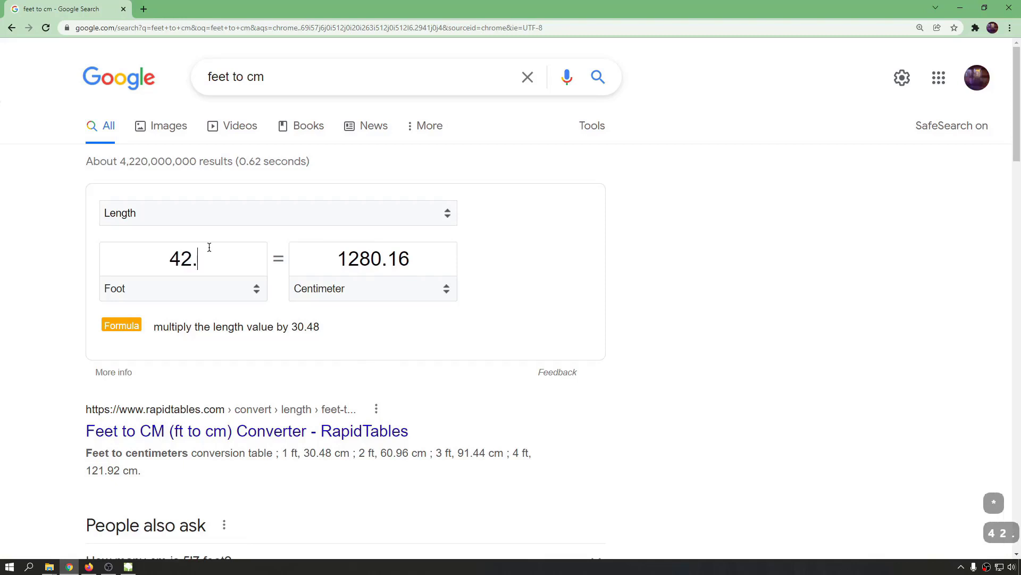
pyautogui.write('9')
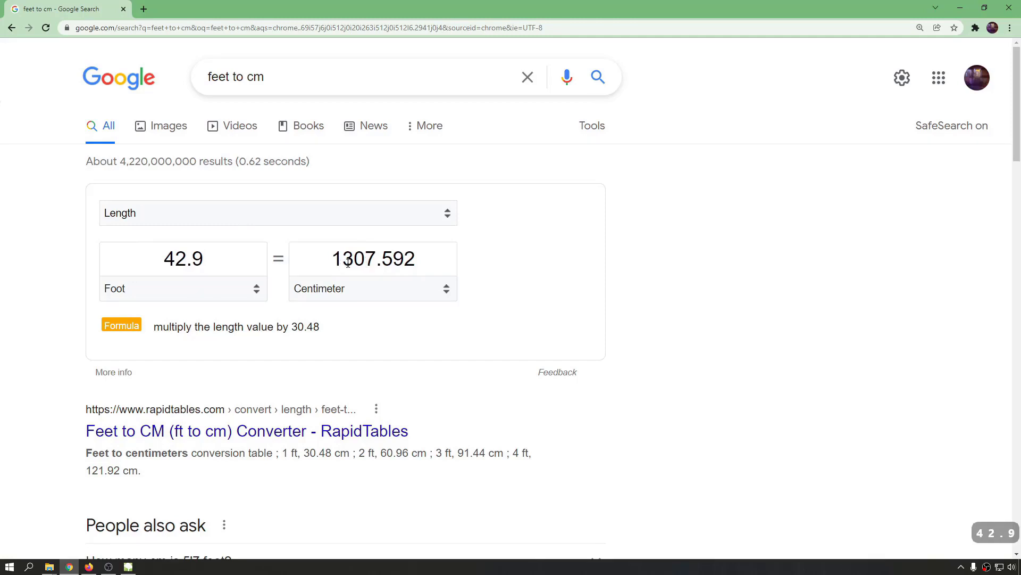
pyautogui.press('*')
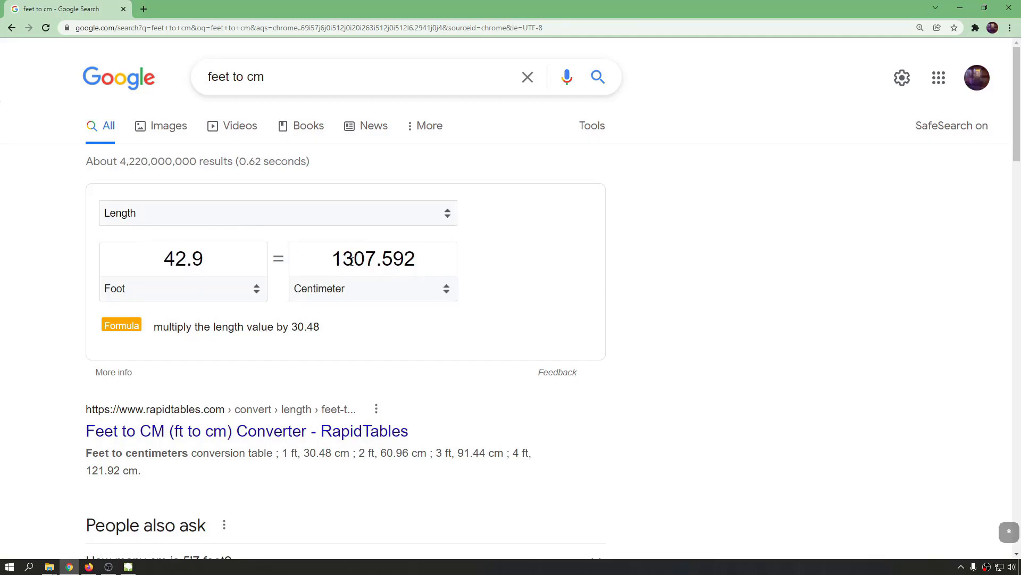
# Return to SpeedTree and close the new trunk tree without saving its changes.
pyautogui.hotkey('alt', 'Tab')
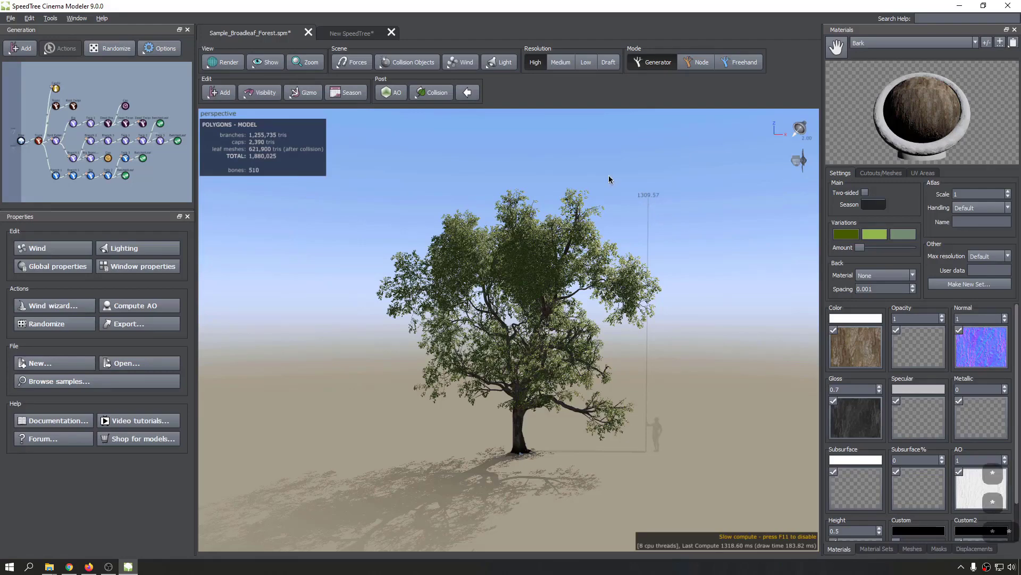
pyautogui.click(351, 33)
pyautogui.click(392, 32)
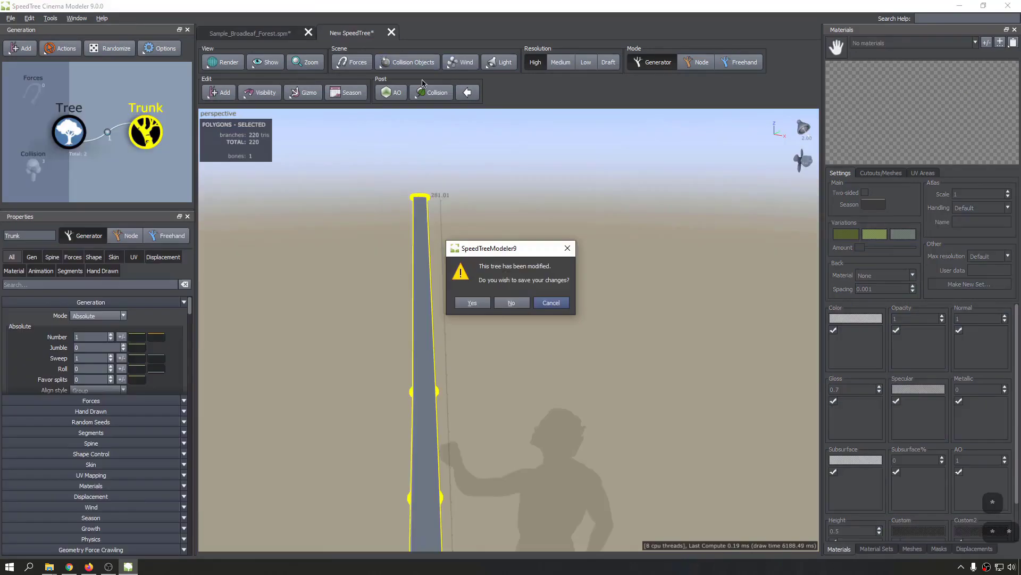
pyautogui.click(508, 302)
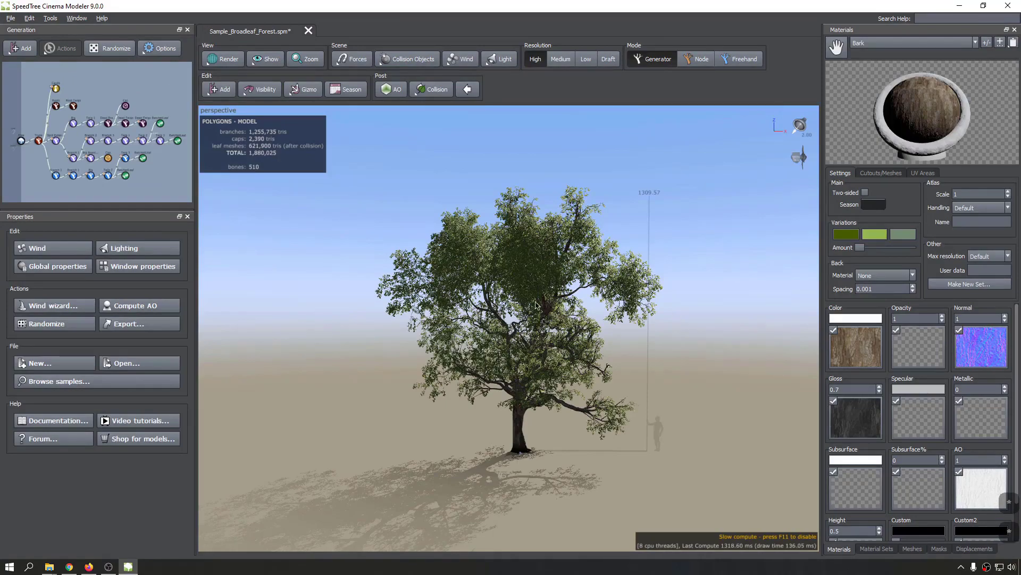
# Examine the broadleaf tree from several distances and angles, comparing it with the human silhouette and height indicator.
pyautogui.scroll(1, 544, 429)
pyautogui.moveTo(544, 429); pyautogui.dragTo(476, 377, button='middle')
pyautogui.scroll(-3, 476, 378)
pyautogui.scroll(3, 533, 341)
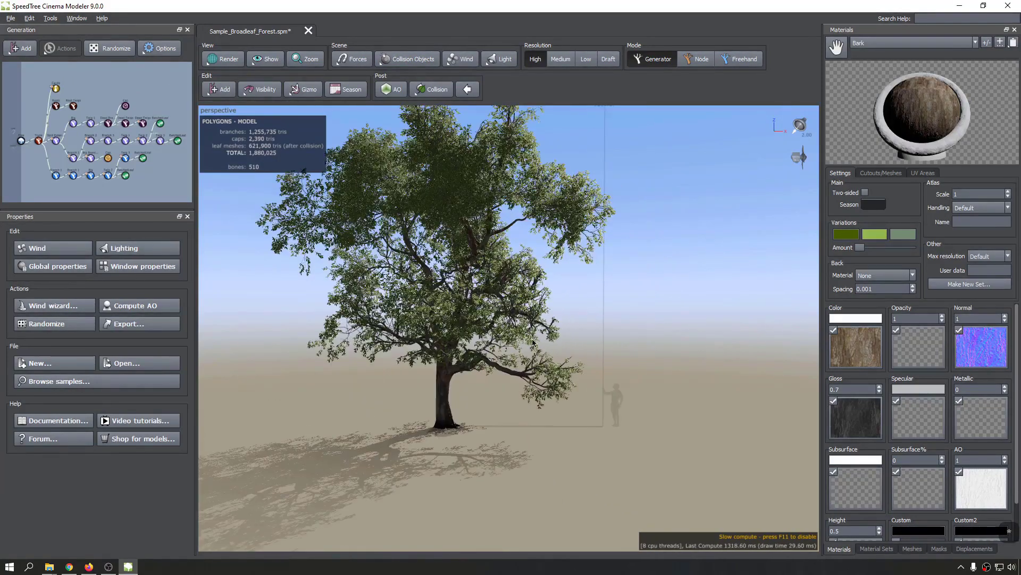
pyautogui.moveTo(607, 288); pyautogui.dragTo(578, 420, button='middle')
pyautogui.scroll(2, 576, 417)
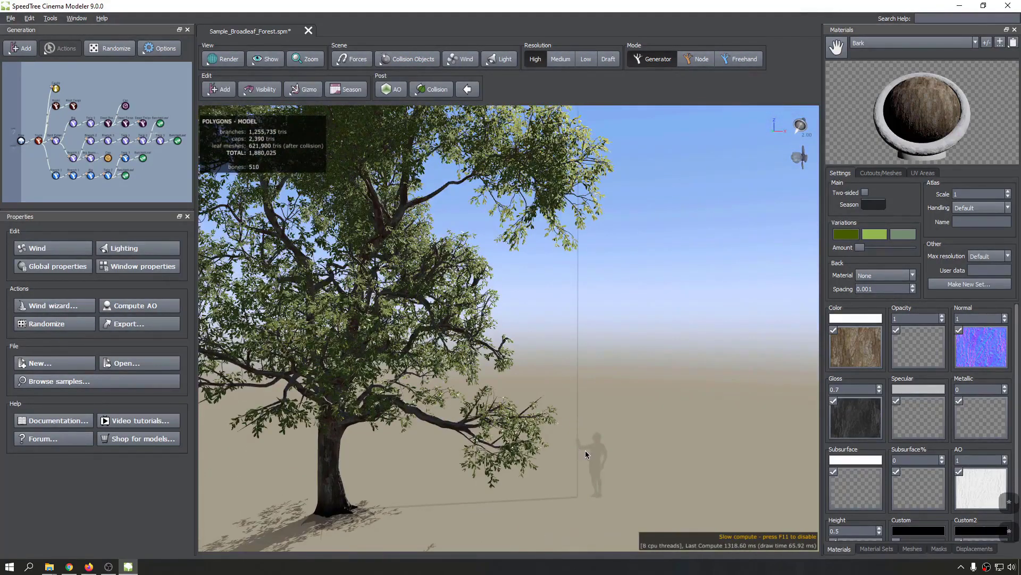
pyautogui.scroll(2, 594, 471)
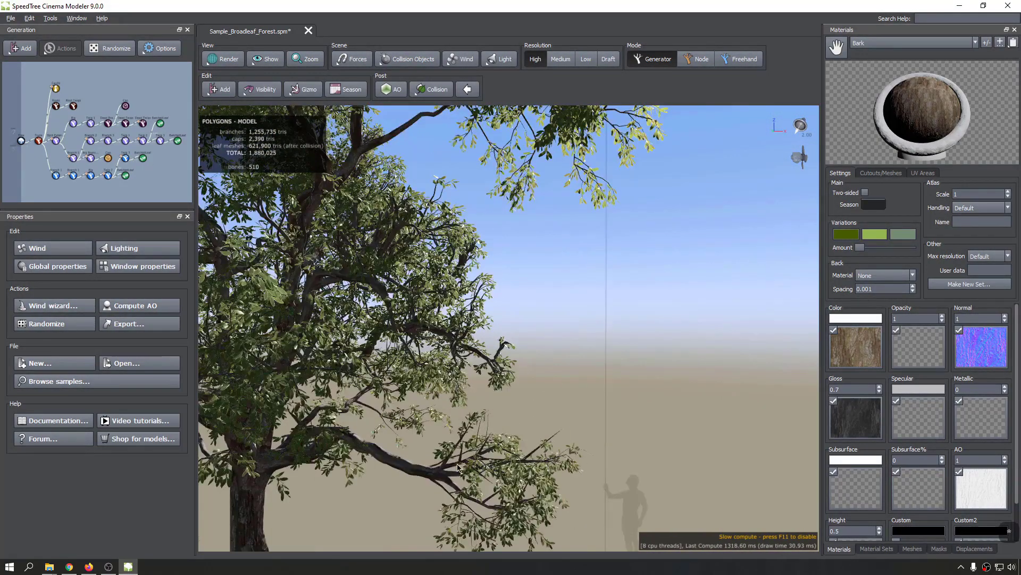
pyautogui.scroll(-4, 624, 490)
pyautogui.moveTo(607, 406); pyautogui.dragTo(563, 411)
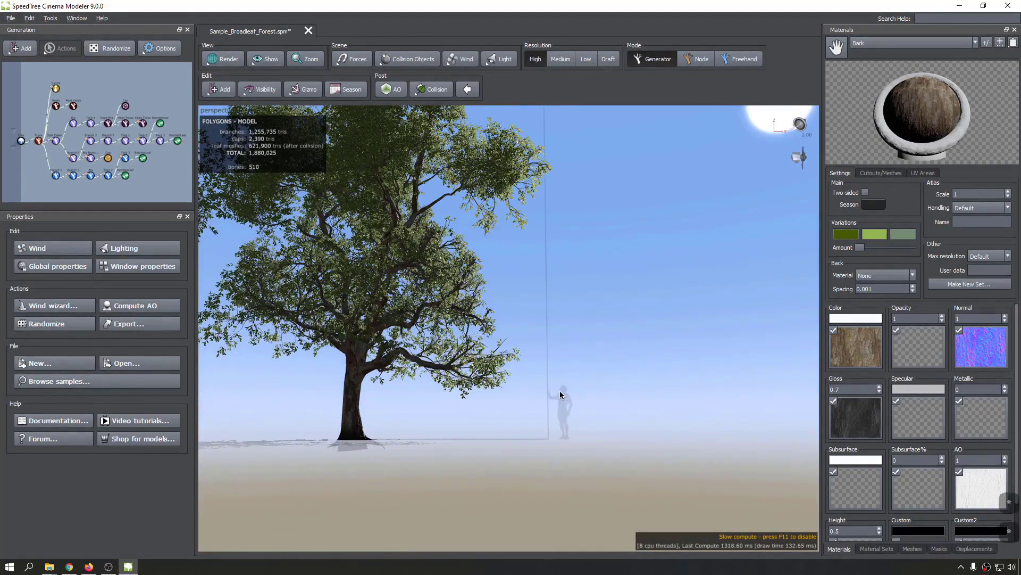
pyautogui.moveTo(560, 393); pyautogui.dragTo(560, 415)
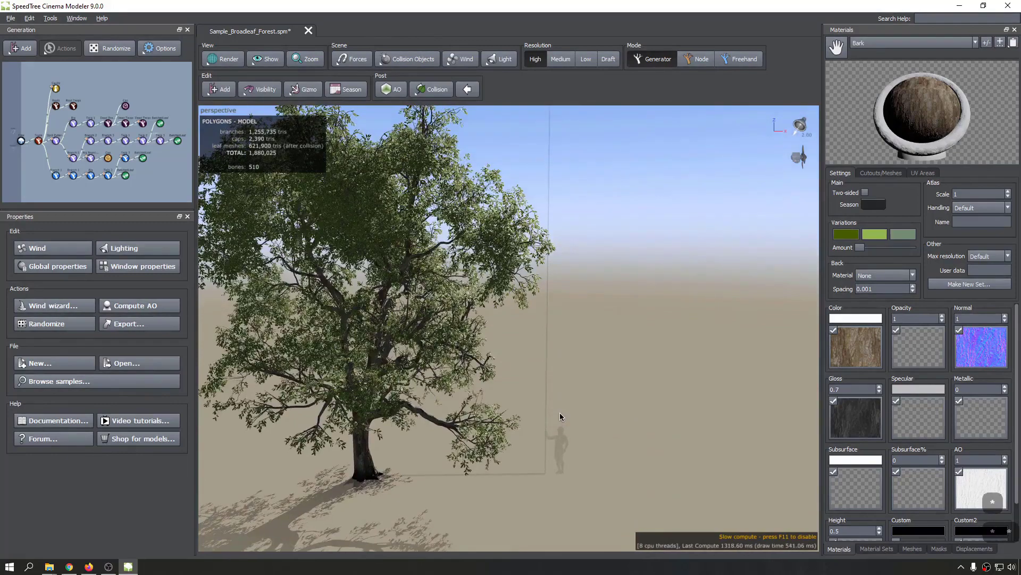
pyautogui.scroll(2, 560, 415)
pyautogui.scroll(-5, 559, 413)
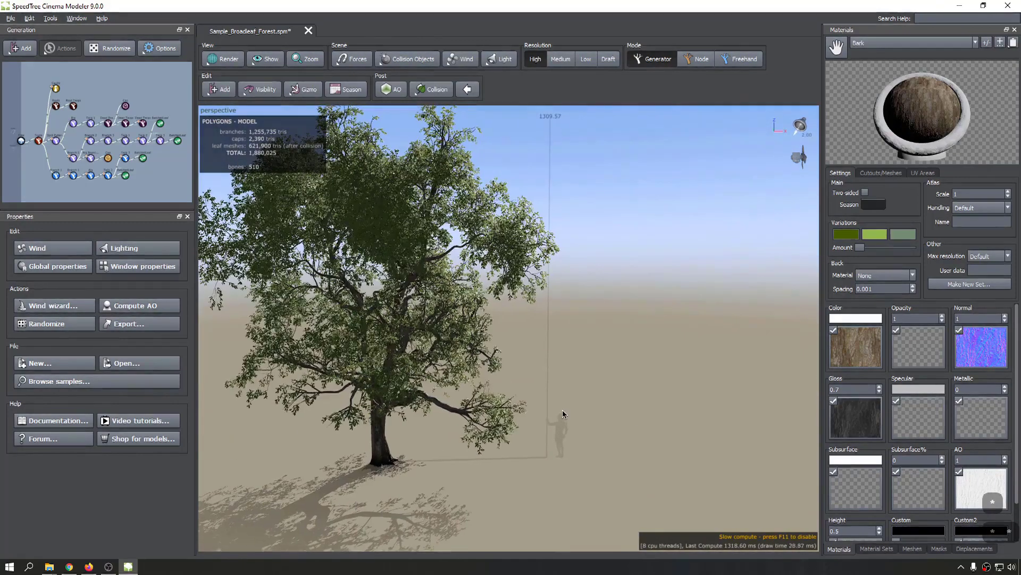
pyautogui.moveTo(450, 369); pyautogui.dragTo(495, 384, button='middle')
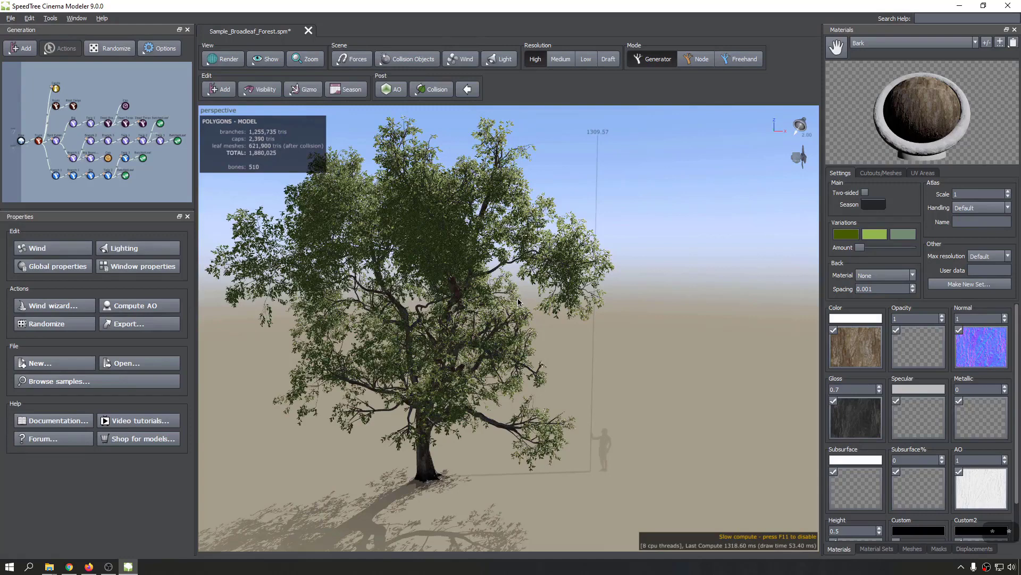
# Open the window properties and set the viewport background style to Solid color.
pyautogui.click(139, 266)
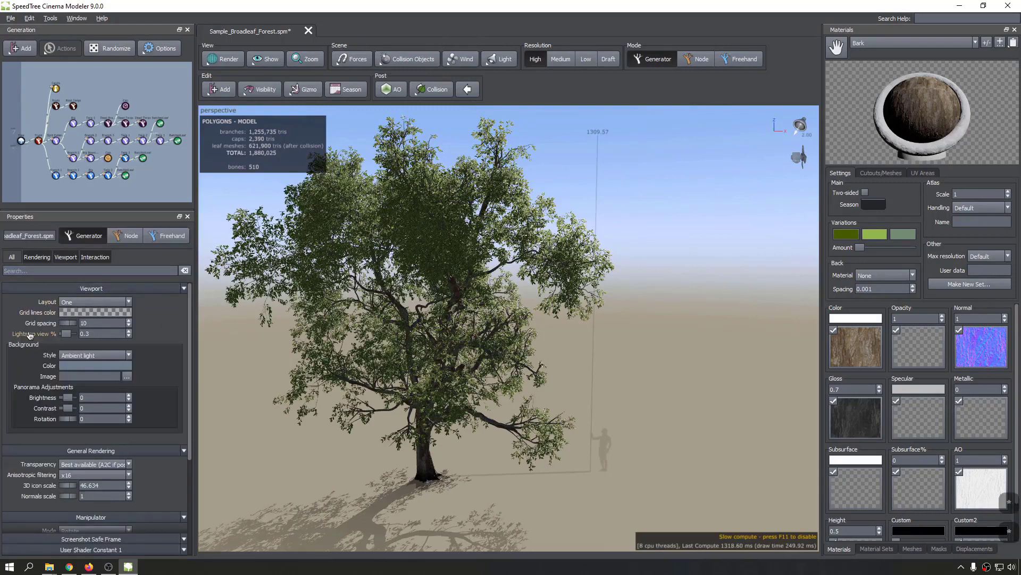
pyautogui.click(88, 333)
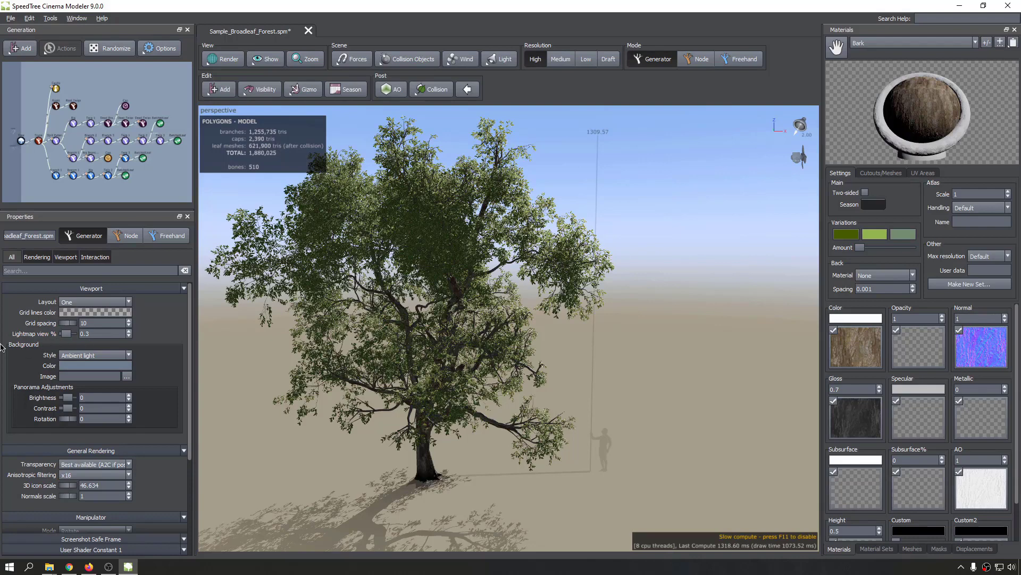
pyautogui.moveTo(469, 314); pyautogui.dragTo(457, 315, button='middle')
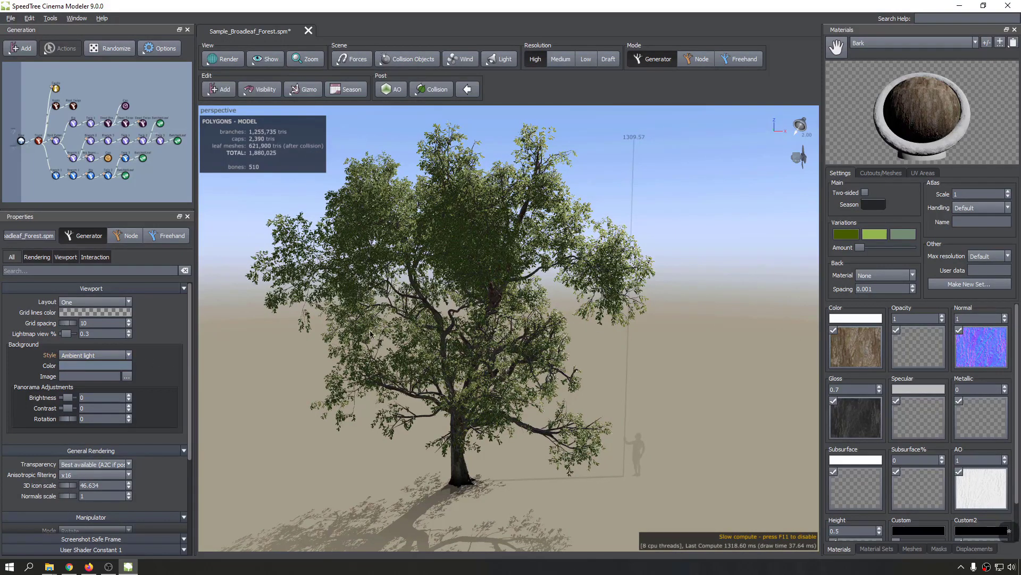
pyautogui.click(94, 354)
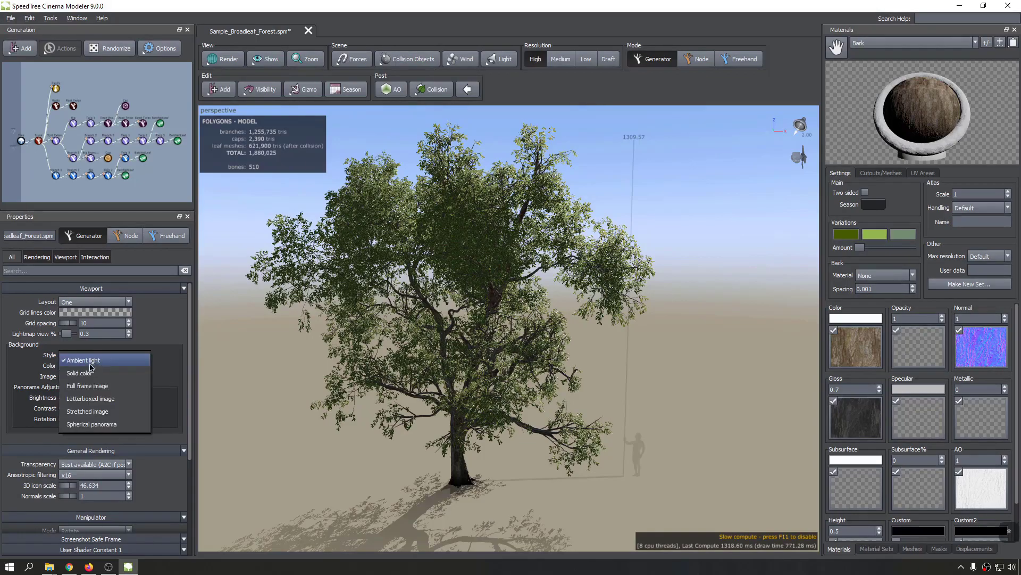
pyautogui.click(77, 372)
pyautogui.moveTo(604, 301)
pyautogui.mouseDown()
pyautogui.moveTo(586, 261)
pyautogui.moveTo(407, 282)
pyautogui.moveTo(341, 267)
pyautogui.moveTo(456, 227)
pyautogui.mouseUp()
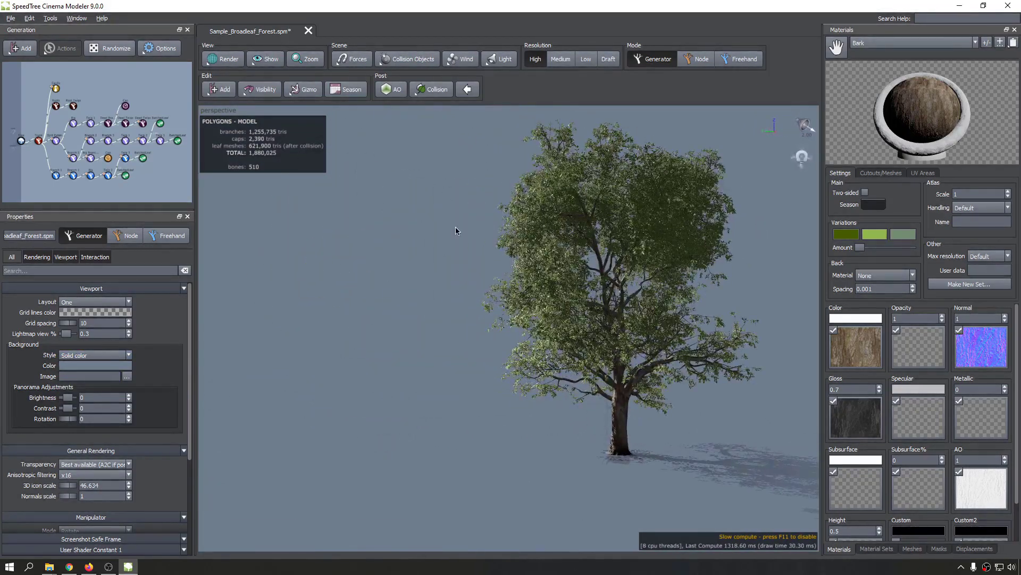
pyautogui.moveTo(389, 206); pyautogui.dragTo(371, 228)
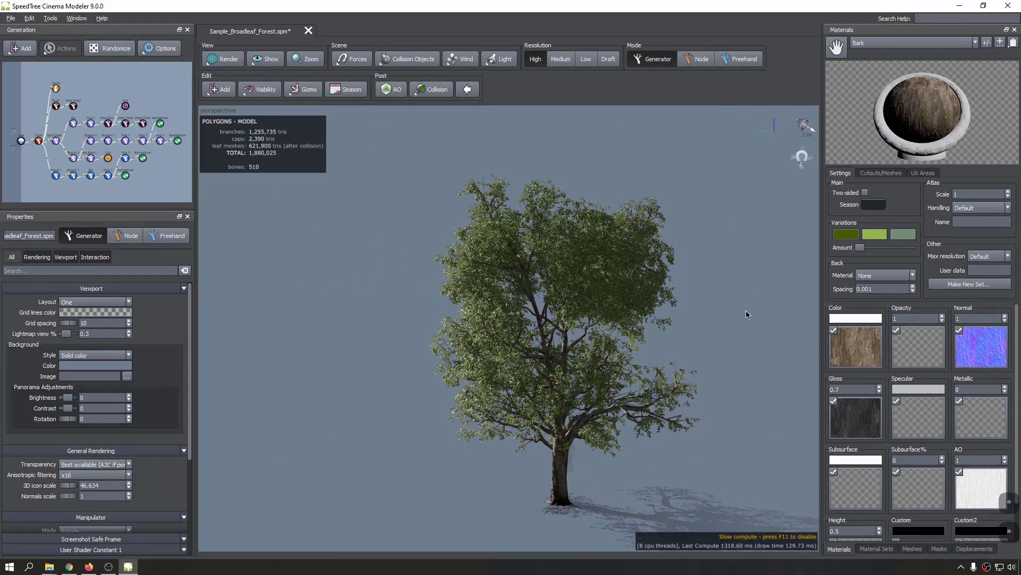
pyautogui.moveTo(638, 313); pyautogui.dragTo(801, 312)
pyautogui.moveTo(648, 287); pyautogui.dragTo(682, 244)
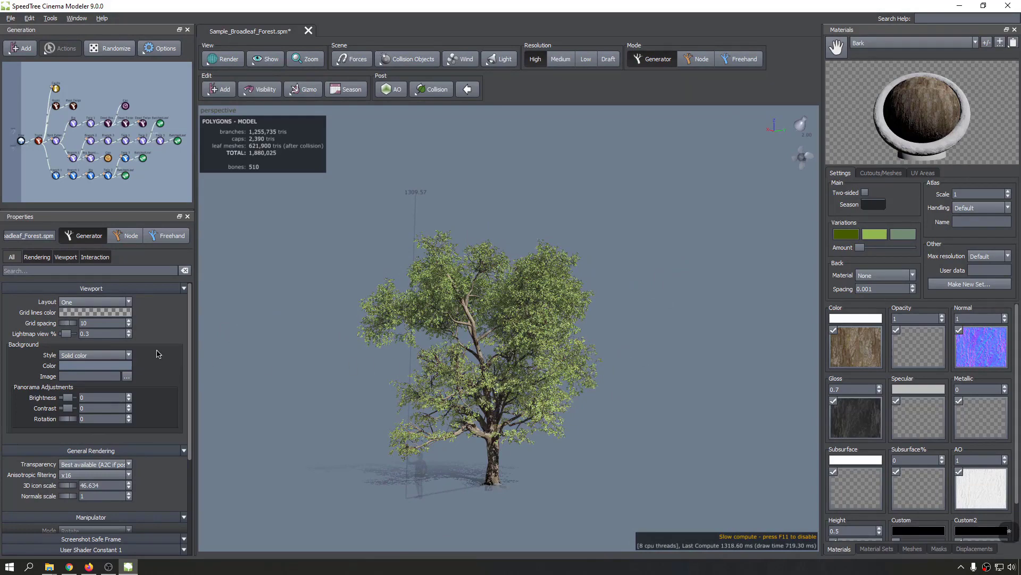
# Set the viewport background color to black and check the tree against it.
pyautogui.click(91, 365)
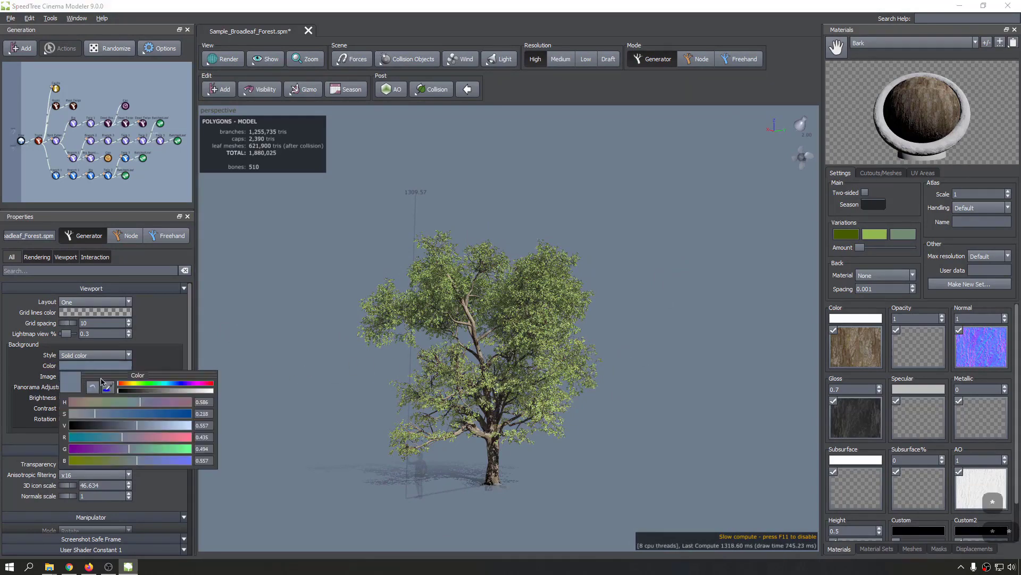
pyautogui.click(124, 392)
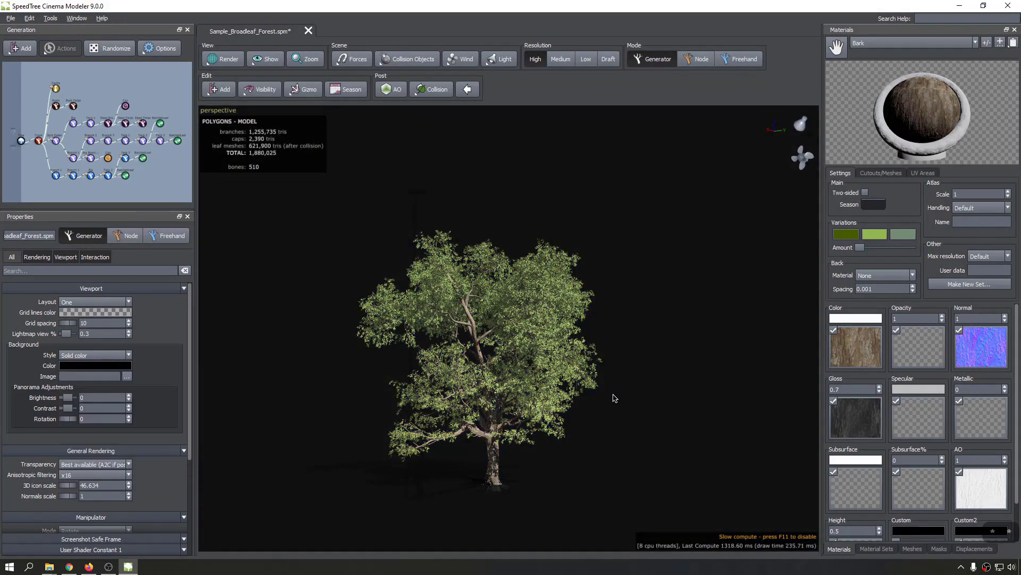
pyautogui.moveTo(612, 396); pyautogui.dragTo(282, 331)
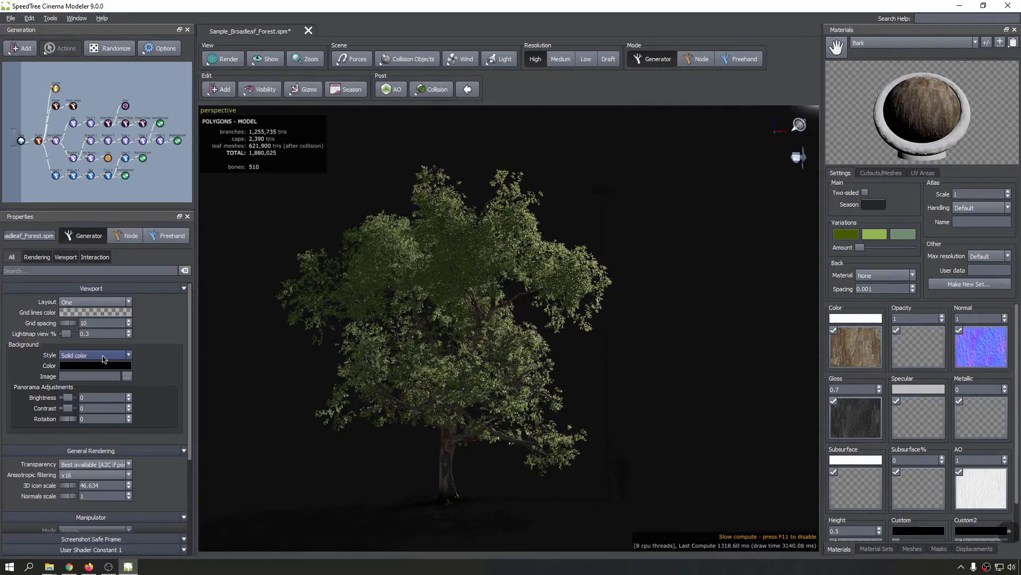
# Set the background to a spherical panorama using kloppenheim_02_4k.hdr, with contrast -0.124 and rotation -0.89.
pyautogui.click(103, 356)
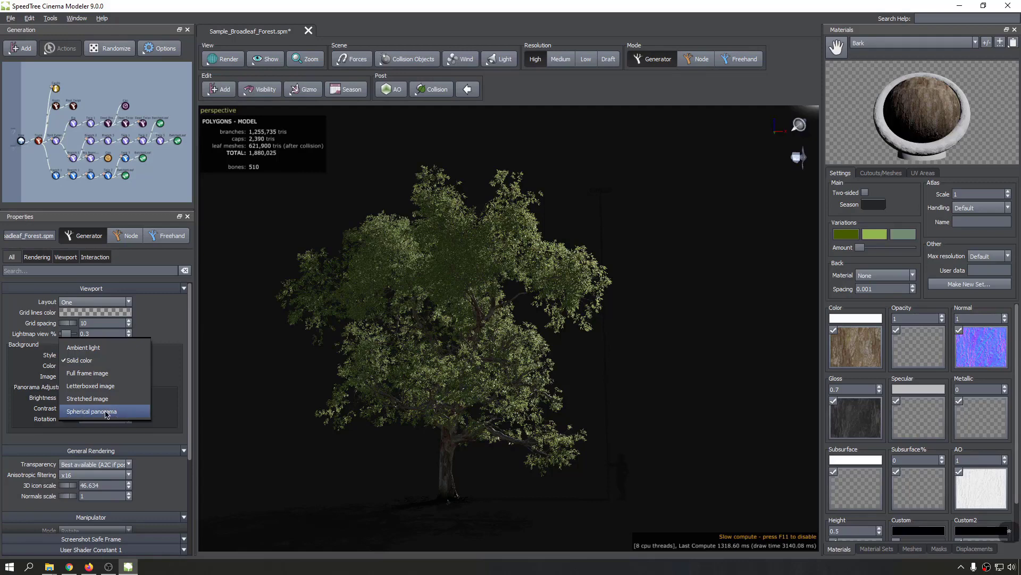
pyautogui.click(107, 412)
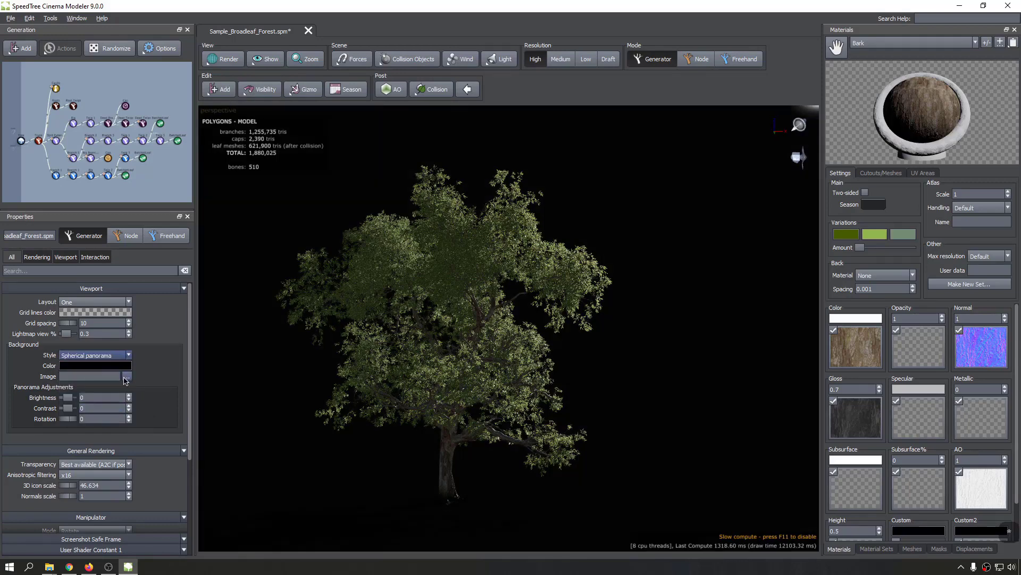
pyautogui.click(127, 376)
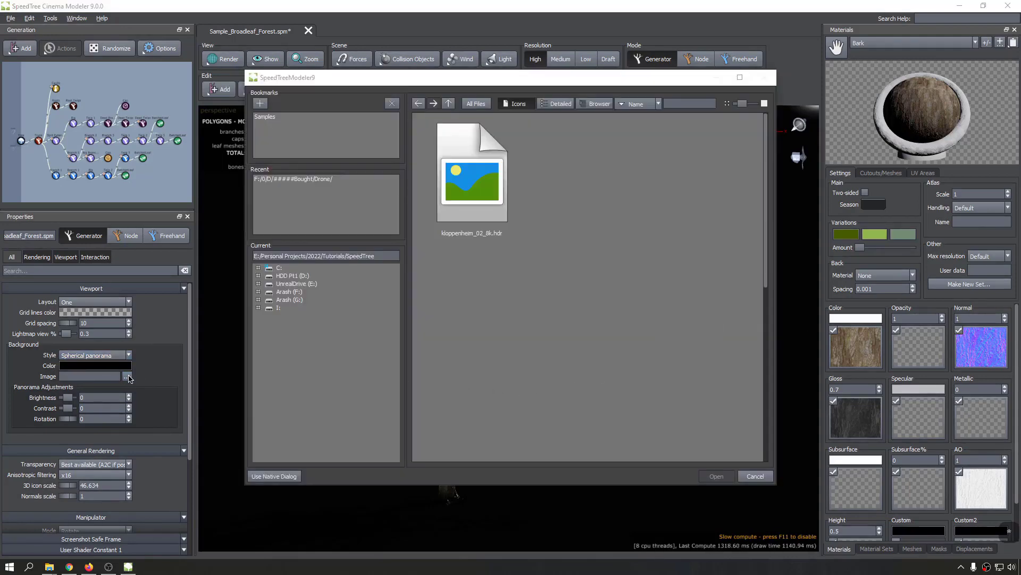
pyautogui.click(476, 172)
pyautogui.click(717, 475)
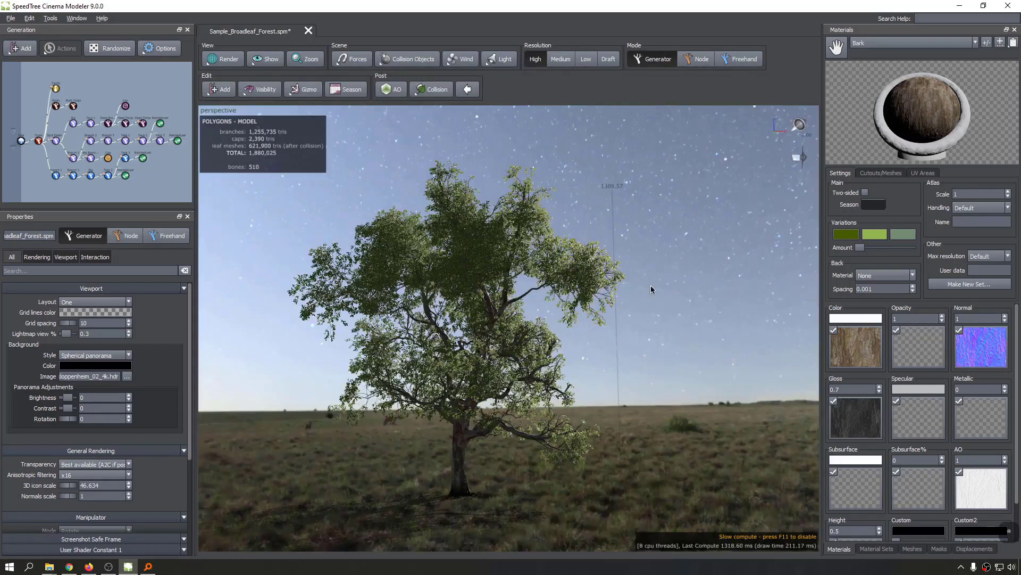
pyautogui.moveTo(681, 267); pyautogui.dragTo(650, 242)
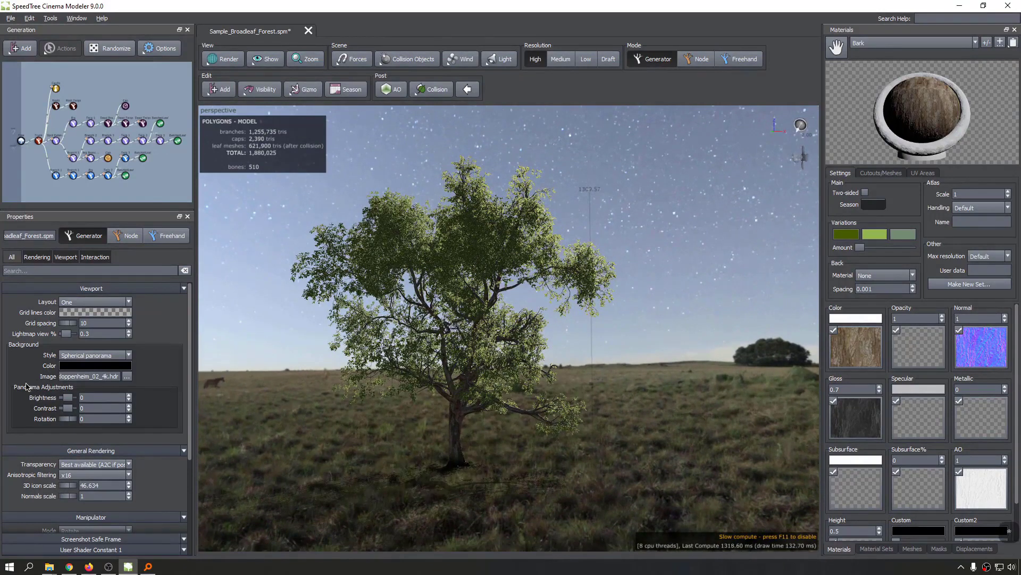
pyautogui.moveTo(65, 397); pyautogui.dragTo(32, 397)
# Set the viewport background style back to Ambient light and leave the window properties.
pyautogui.click(83, 355)
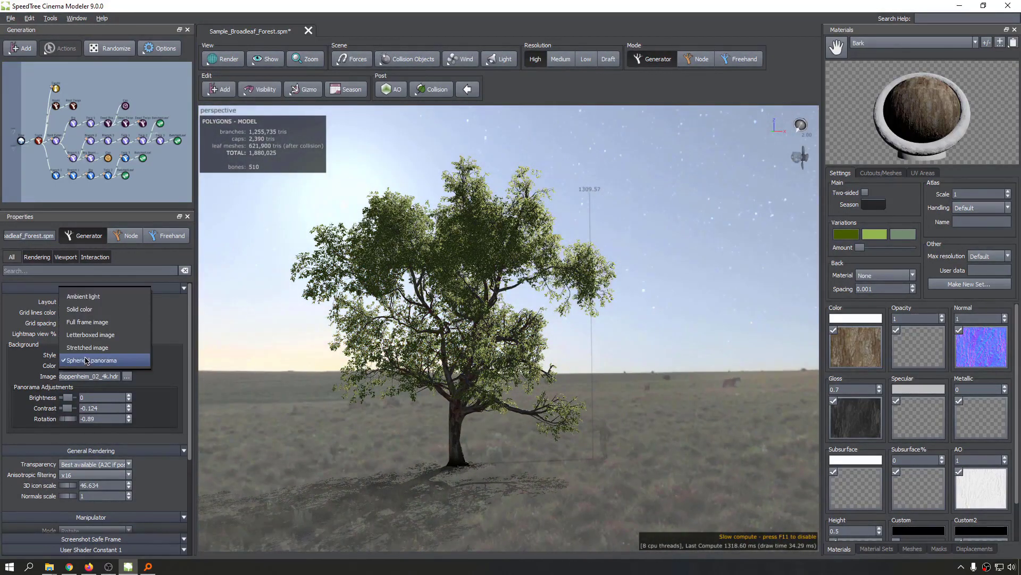
pyautogui.click(86, 298)
pyautogui.moveTo(614, 263); pyautogui.dragTo(550, 270)
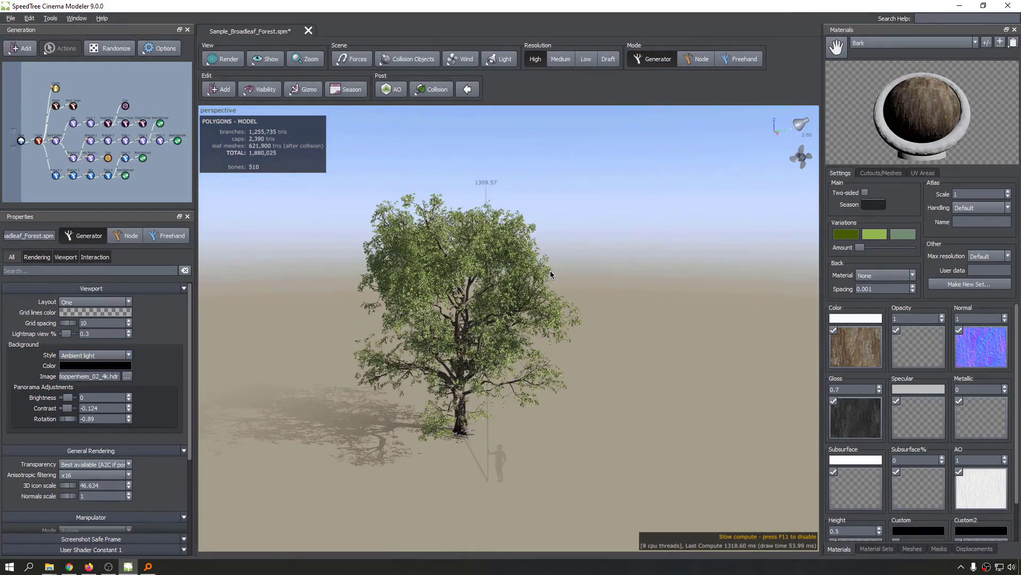
pyautogui.click(663, 223)
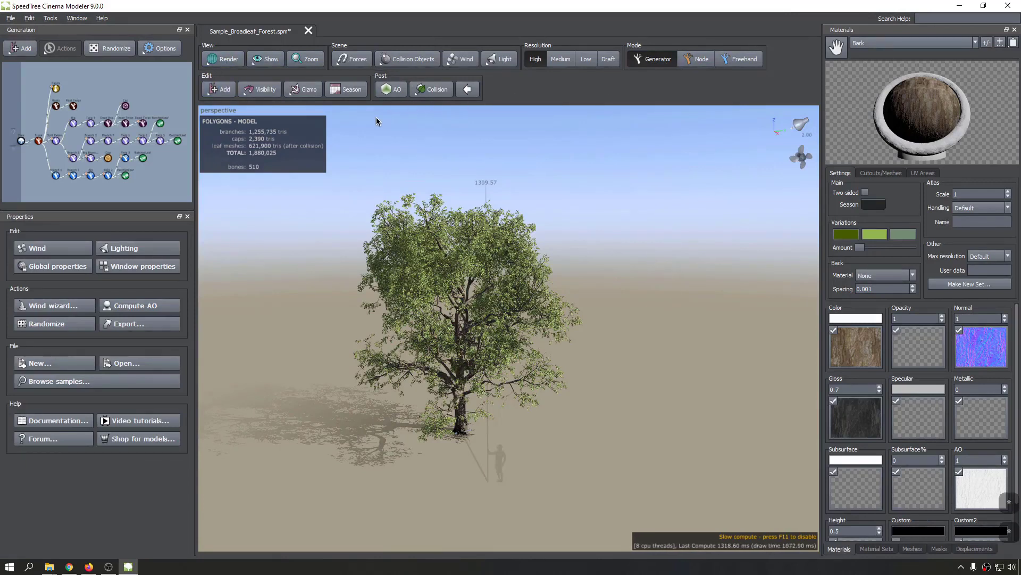
pyautogui.click(219, 89)
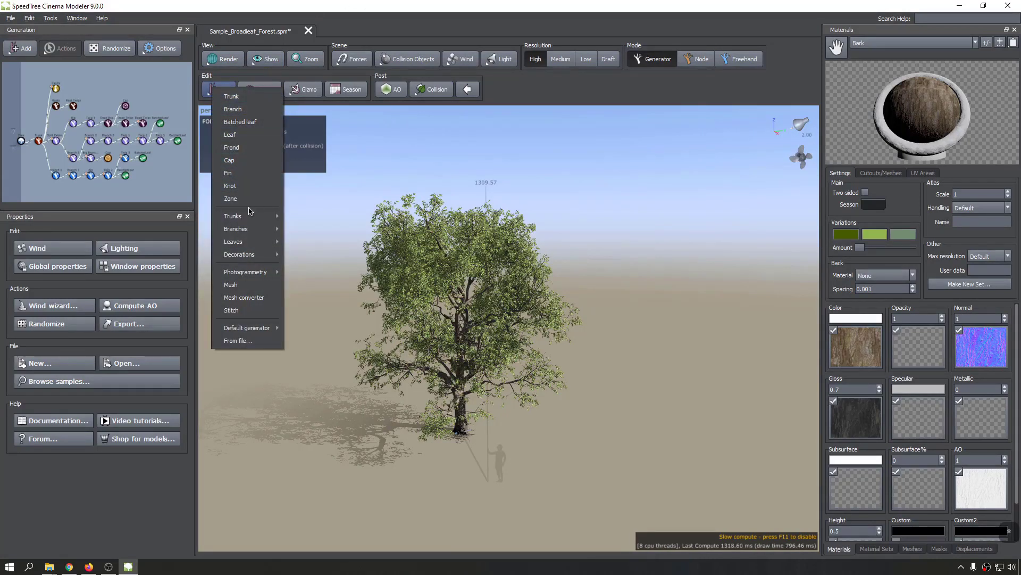
pyautogui.click(317, 4)
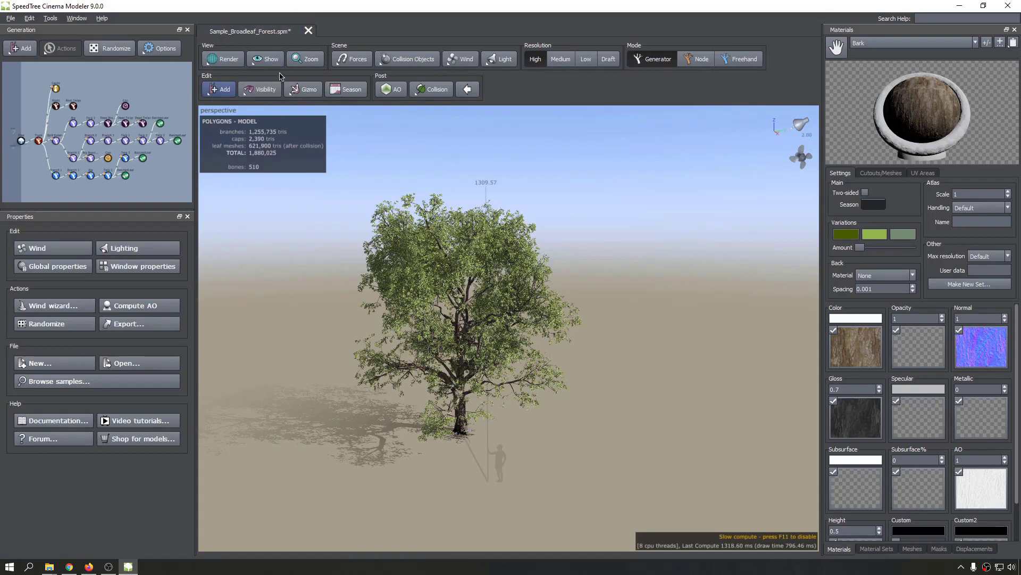
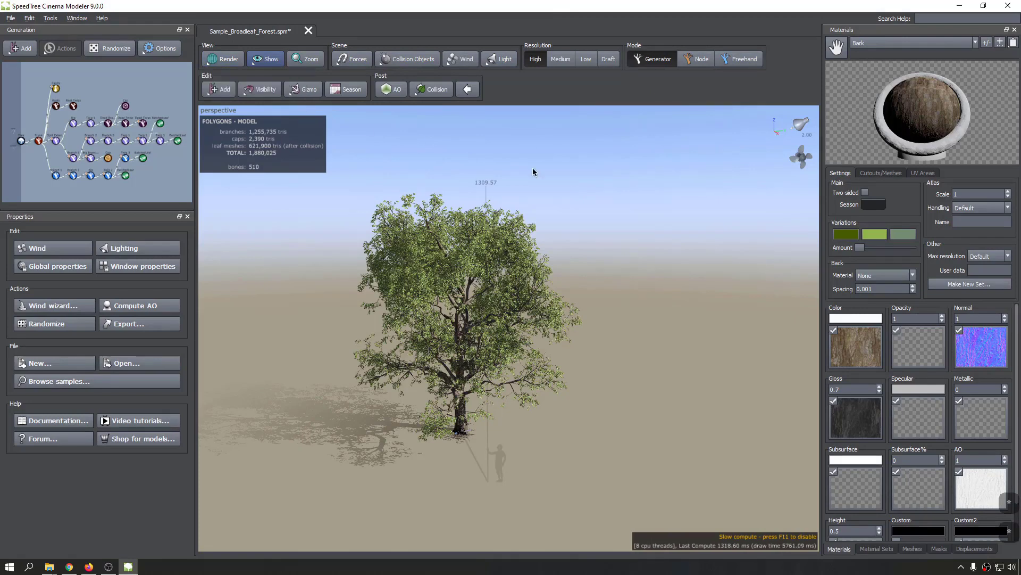
# Examine the broadleaf tree from several angles and distances, down to close-ups of its leaves and bark.
pyautogui.moveTo(558, 263); pyautogui.dragTo(387, 224)
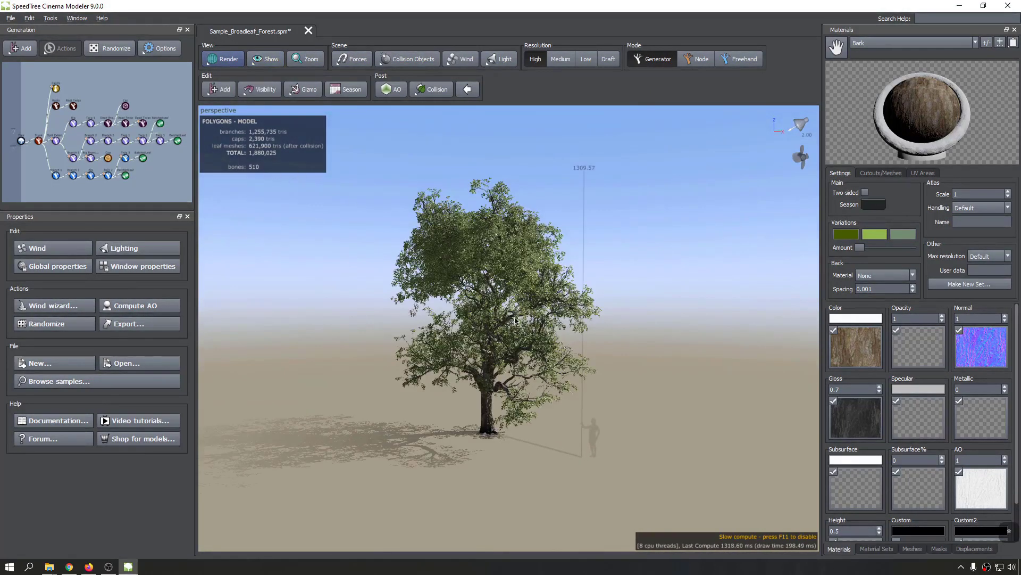
pyautogui.moveTo(382, 337); pyautogui.dragTo(322, 339)
pyautogui.moveTo(601, 327); pyautogui.dragTo(528, 341)
pyautogui.scroll(-4, 481, 317)
pyautogui.scroll(6, 446, 334)
pyautogui.scroll(2, 447, 335)
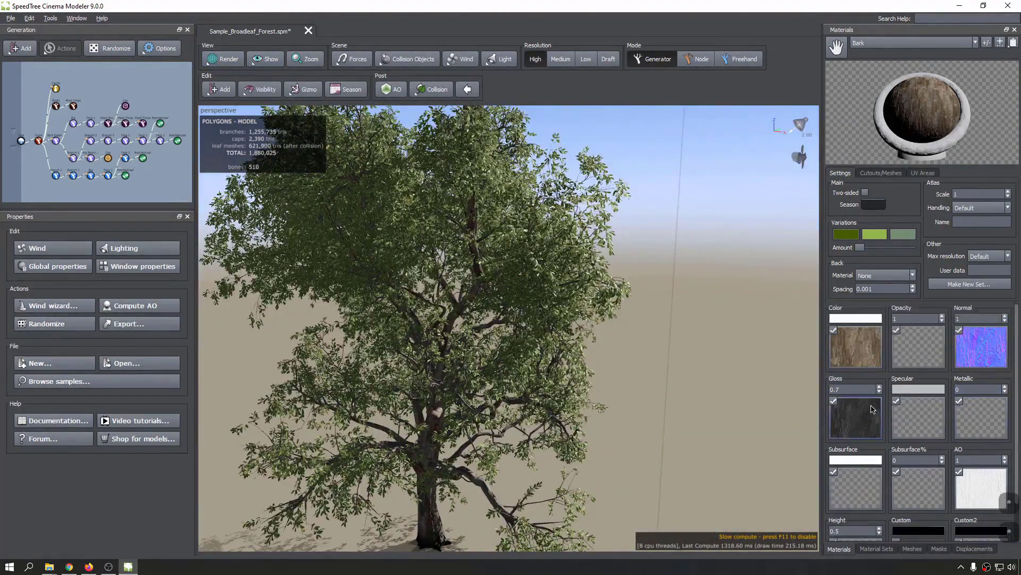
pyautogui.scroll(2, 456, 380)
pyautogui.scroll(-5, 456, 379)
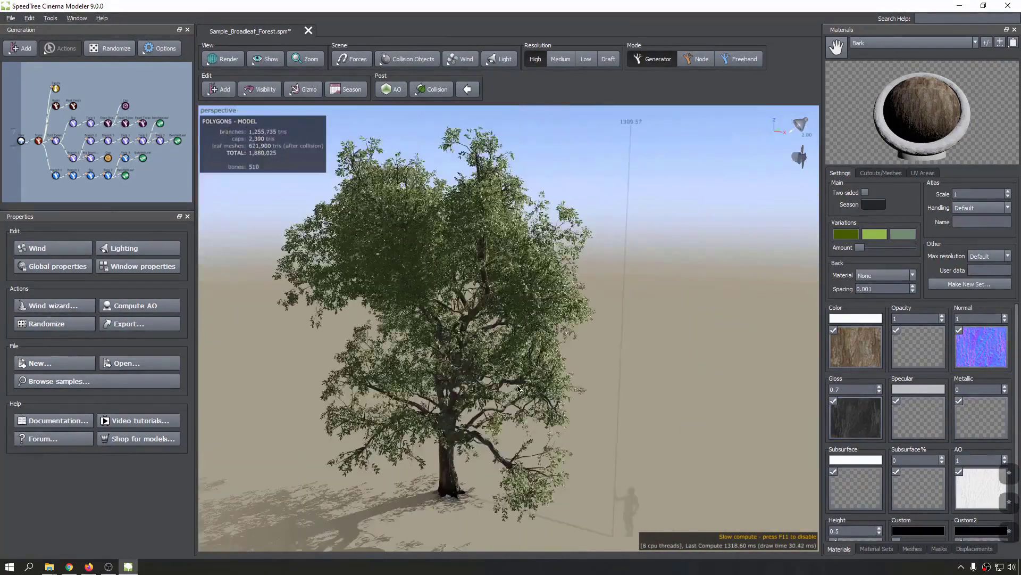
pyautogui.moveTo(426, 398); pyautogui.dragTo(463, 376, button='middle')
pyautogui.moveTo(298, 263); pyautogui.dragTo(246, 287)
pyautogui.scroll(-5, 392, 282)
pyautogui.scroll(6, 393, 258)
pyautogui.scroll(5, 392, 257)
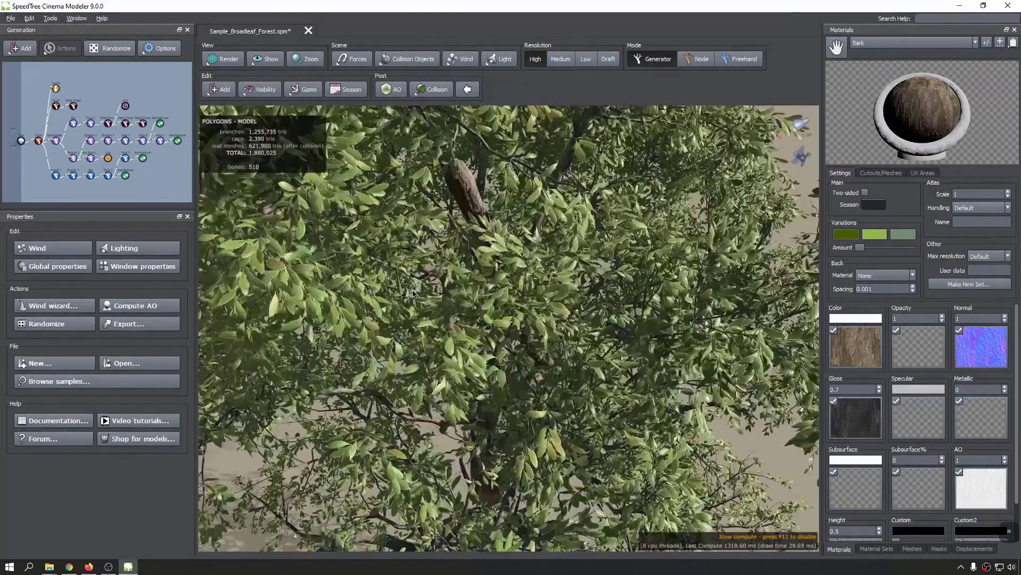
pyautogui.scroll(3, 417, 294)
pyautogui.scroll(3, 421, 294)
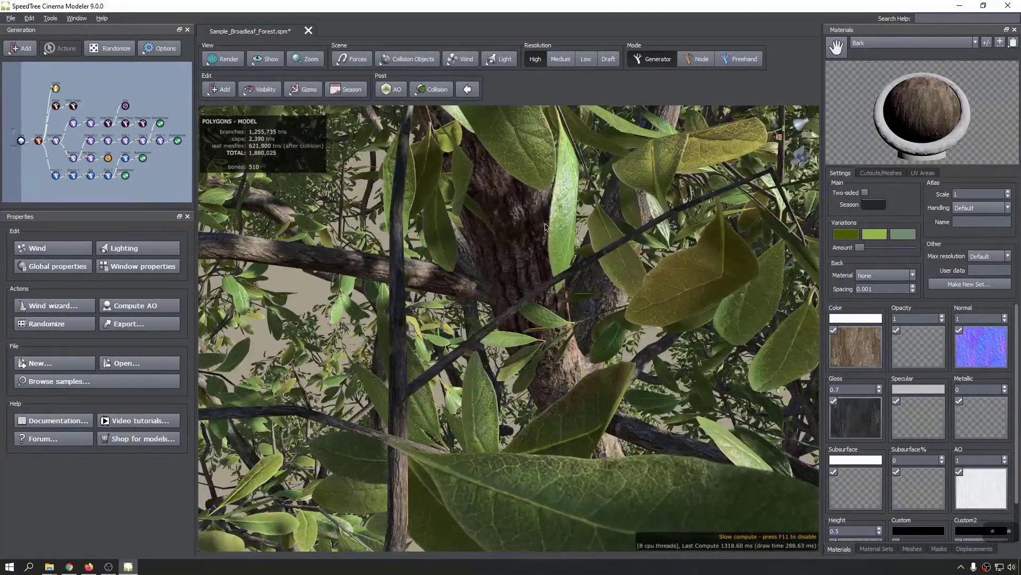
pyautogui.scroll(4, 545, 227)
pyautogui.scroll(-2, 545, 228)
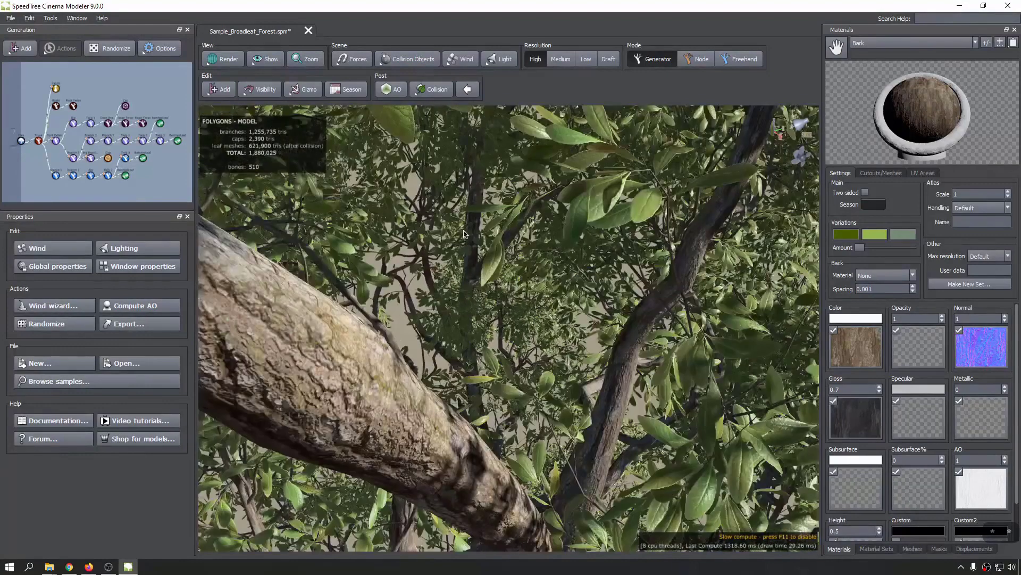
# Render the scene with the material Color view and inspect the leaf and bark textures up close.
pyautogui.click(222, 55)
pyautogui.moveTo(271, 157)
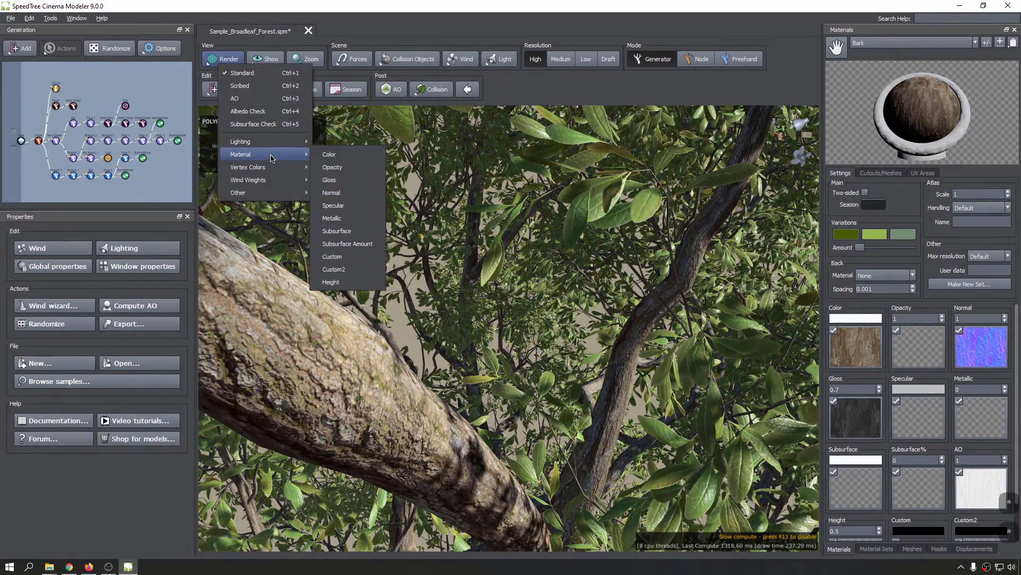
pyautogui.click(344, 158)
pyautogui.moveTo(455, 304); pyautogui.dragTo(527, 307)
pyautogui.scroll(3, 432, 298)
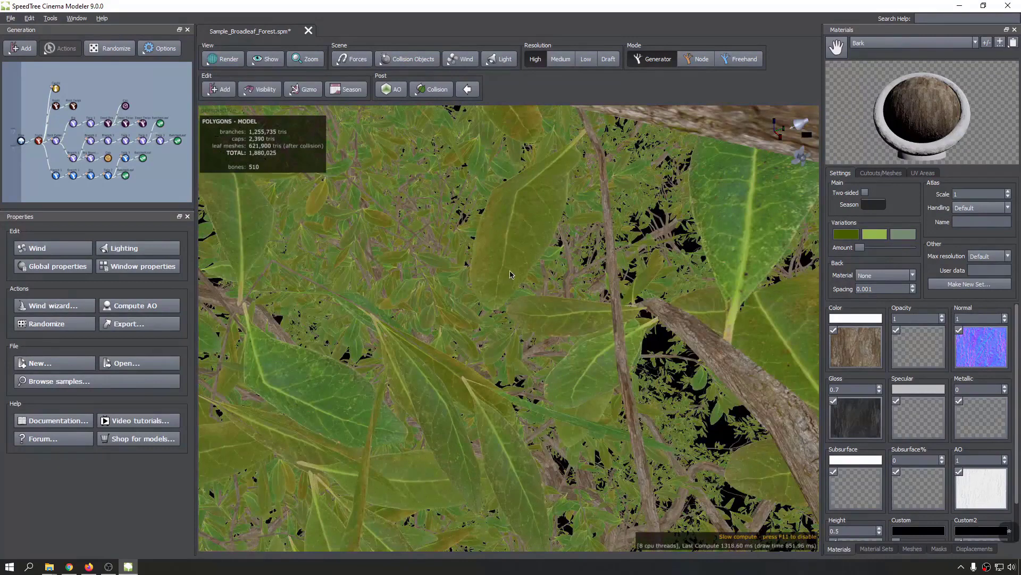
pyautogui.scroll(3, 509, 275)
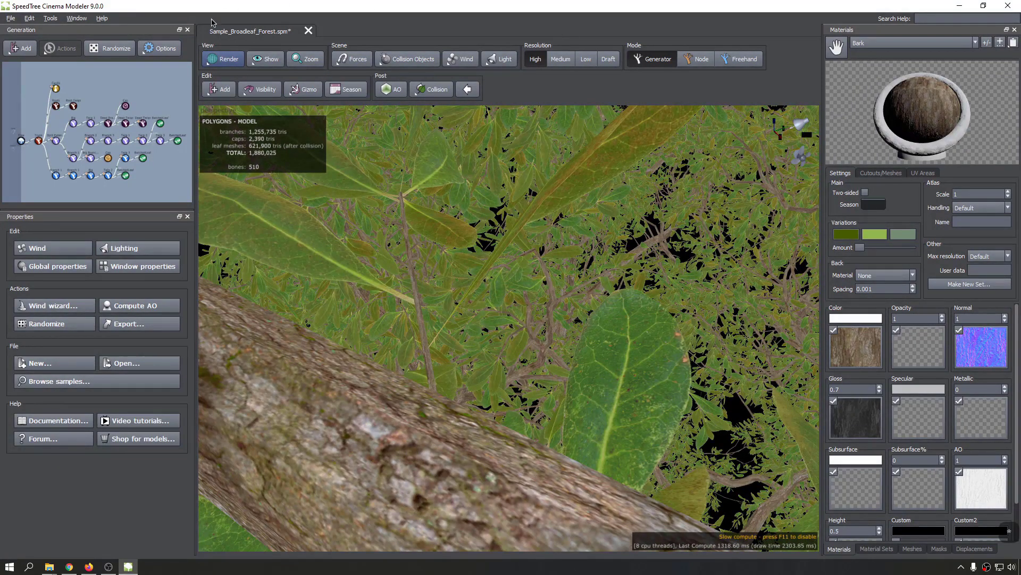
# Return the viewport to the Standard render style and view the tree from farther away.
pyautogui.click(214, 61)
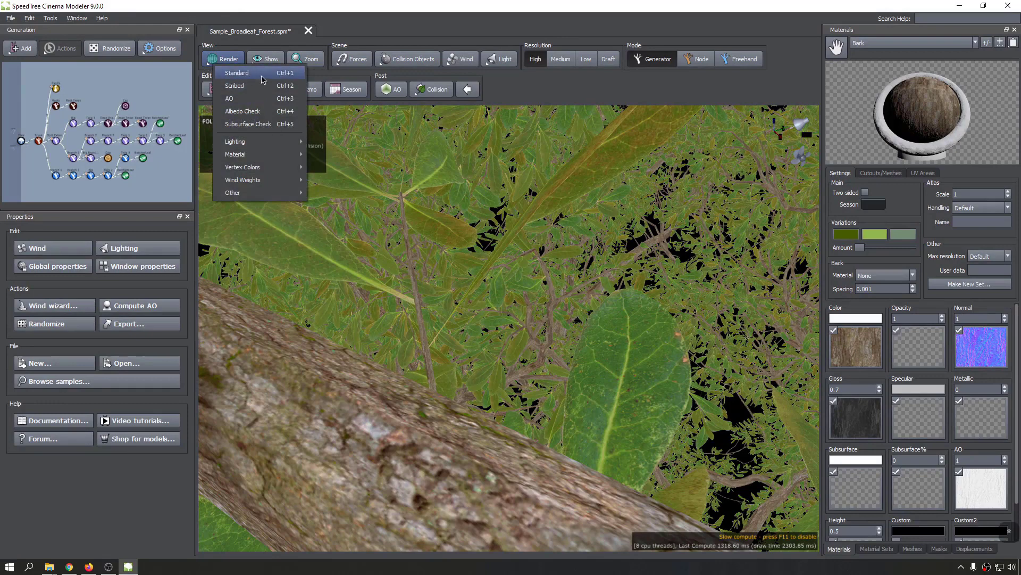
pyautogui.click(219, 60)
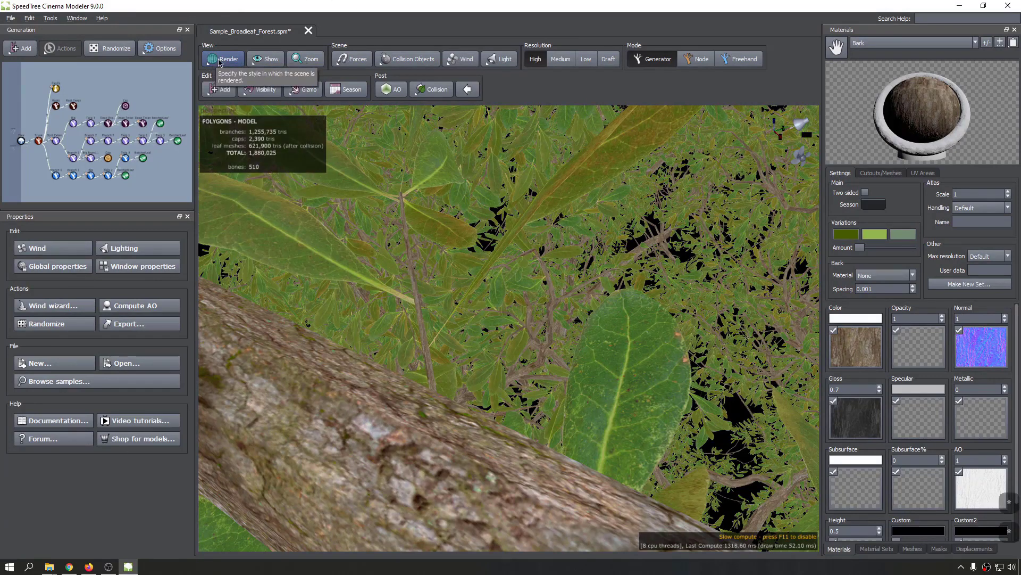
pyautogui.click(228, 63)
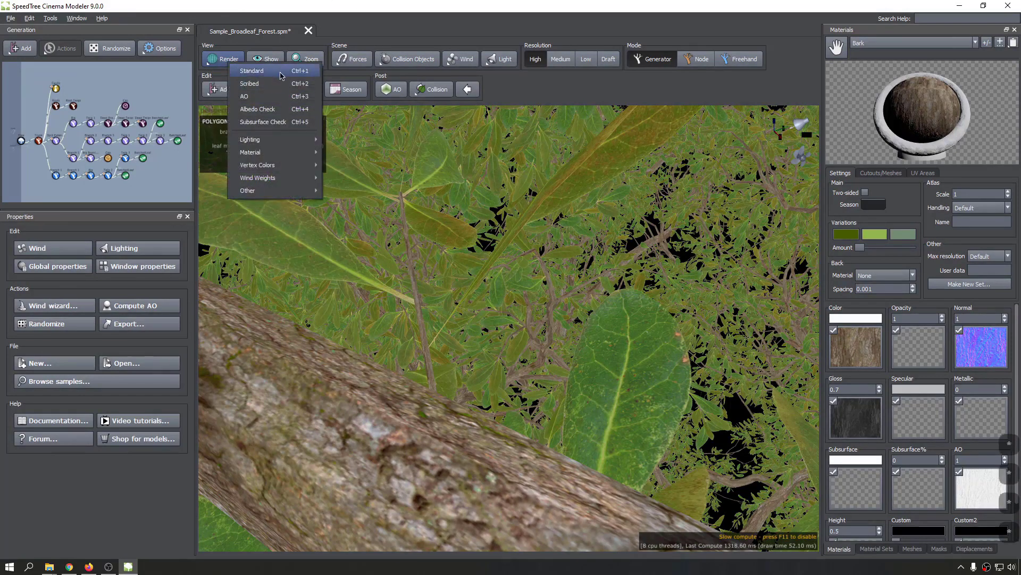
pyautogui.click(251, 71)
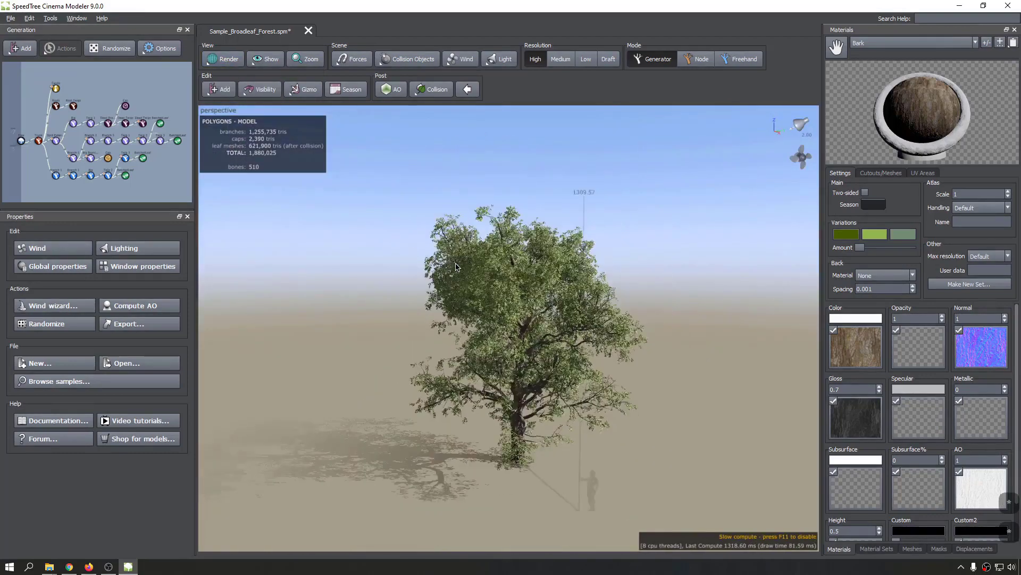
pyautogui.scroll(3, 458, 268)
pyautogui.moveTo(377, 273); pyautogui.dragTo(412, 284)
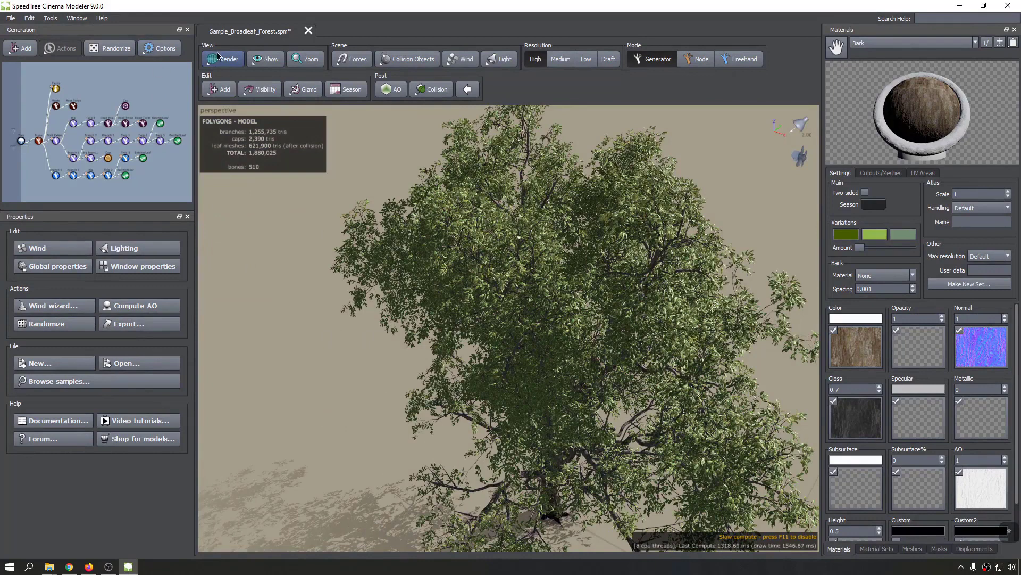
# Switch the viewport to the Scribed render style and inspect the wireframe of the leaf meshes up close.
pyautogui.click(218, 60)
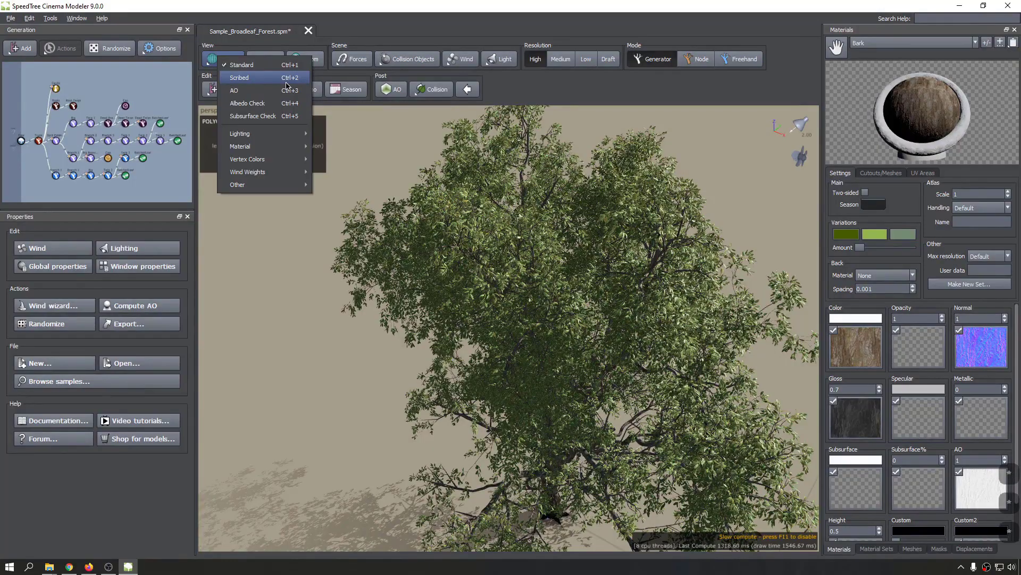
pyautogui.click(240, 78)
pyautogui.scroll(5, 338, 219)
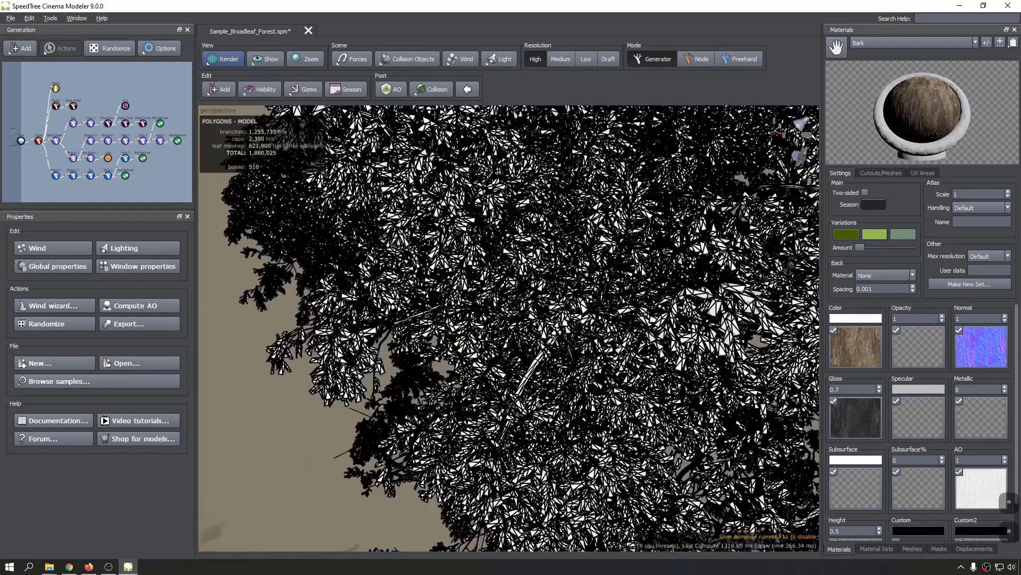
pyautogui.scroll(5, 338, 219)
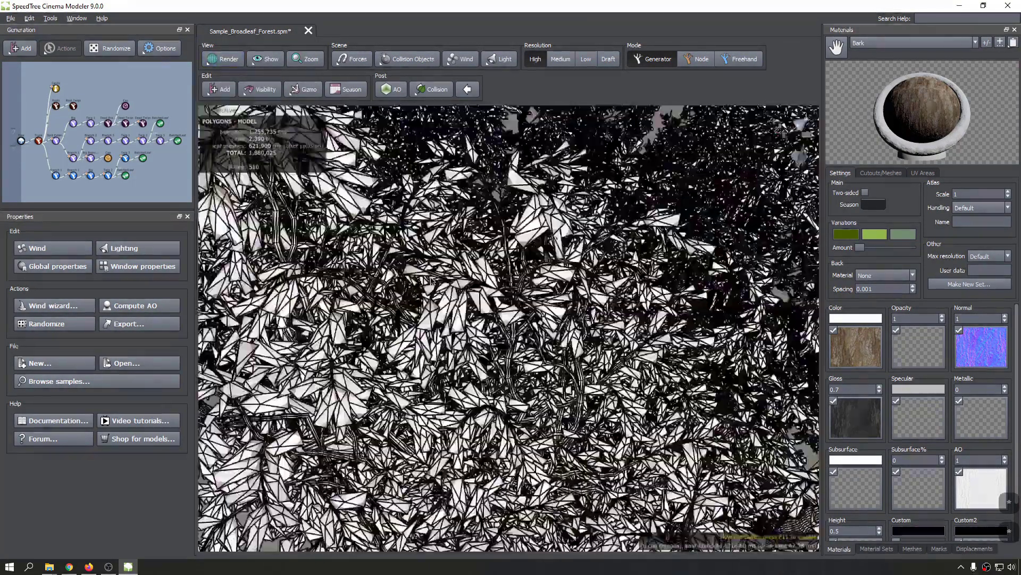
pyautogui.scroll(-8, 432, 279)
# Examine the wireframe topology of the tree's branches, trunk and leaves from below and at close range.
pyautogui.moveTo(432, 280); pyautogui.dragTo(463, 236)
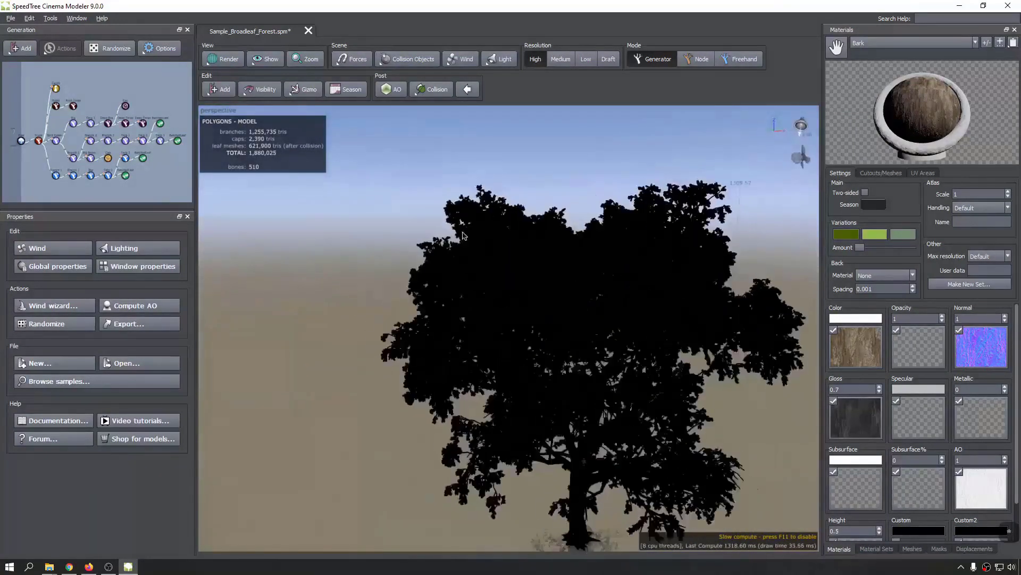
pyautogui.scroll(-3, 463, 236)
pyautogui.scroll(6, 470, 232)
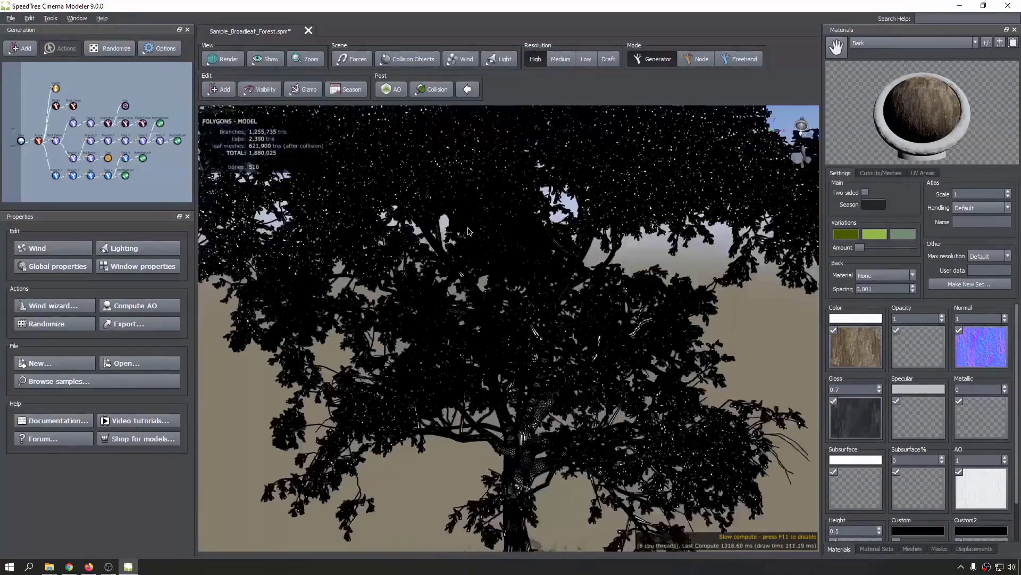
pyautogui.scroll(4, 469, 231)
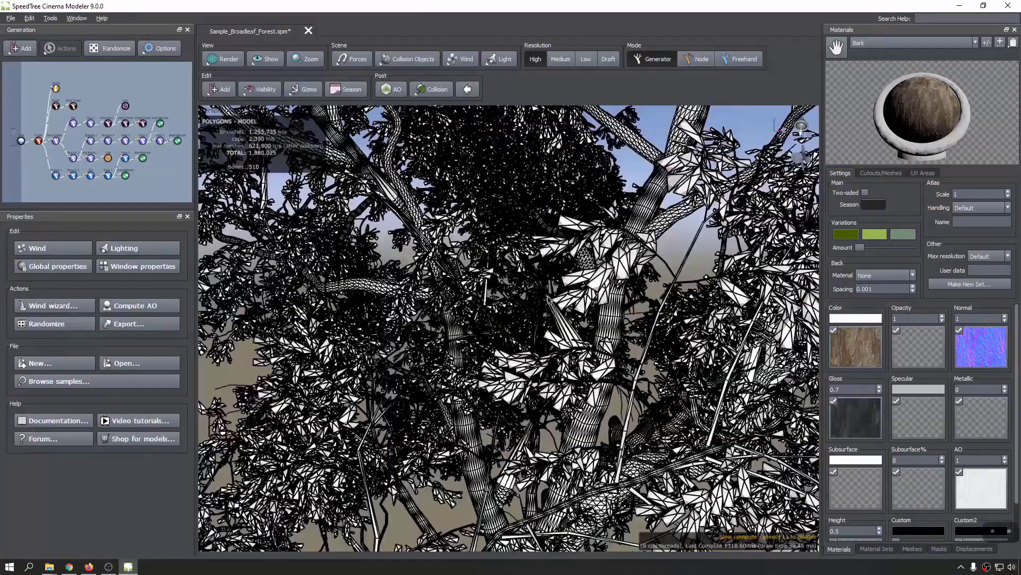
pyautogui.moveTo(548, 296); pyautogui.dragTo(557, 237)
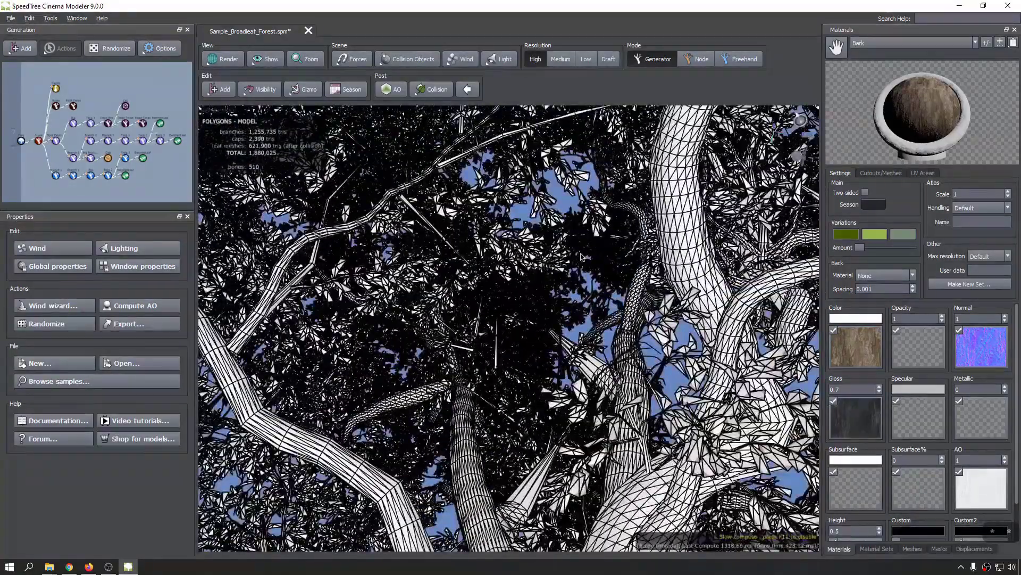
pyautogui.moveTo(509, 391); pyautogui.dragTo(493, 322, button='middle')
pyautogui.scroll(2, 492, 321)
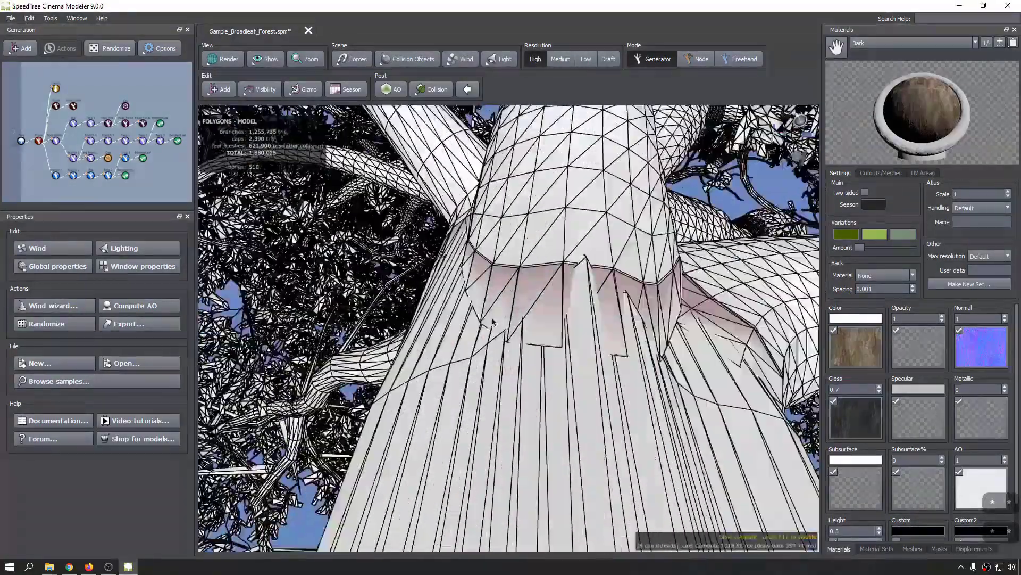
pyautogui.moveTo(492, 318); pyautogui.dragTo(530, 368)
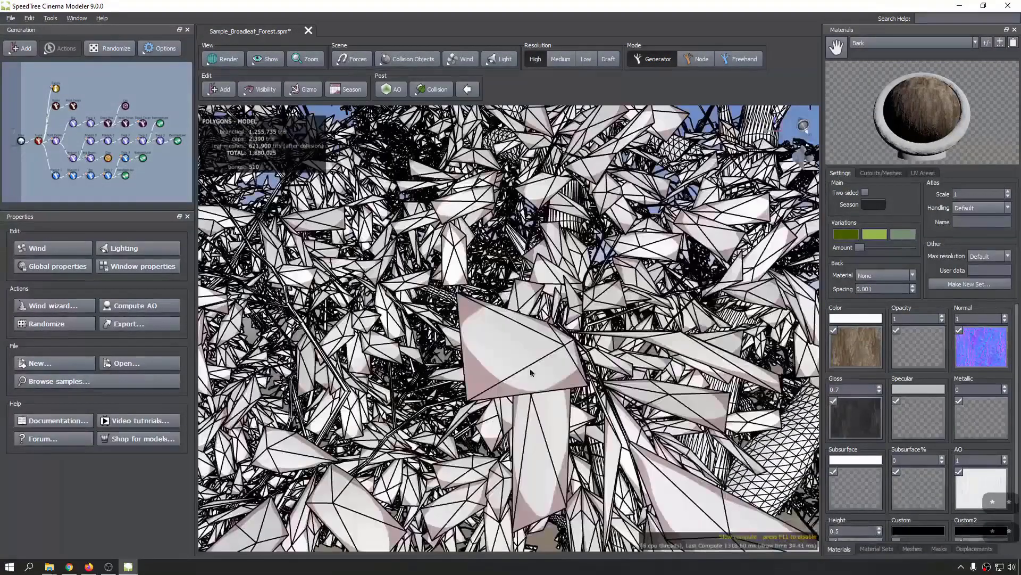
# Switch the viewport to the AO render style and view the whole tree from several sides.
pyautogui.click(223, 59)
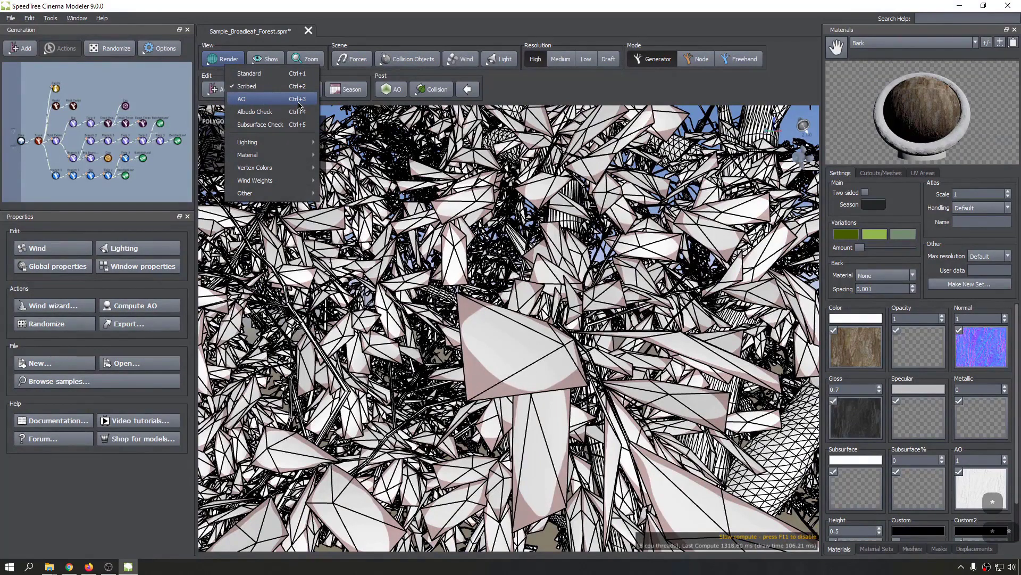
pyautogui.click(268, 101)
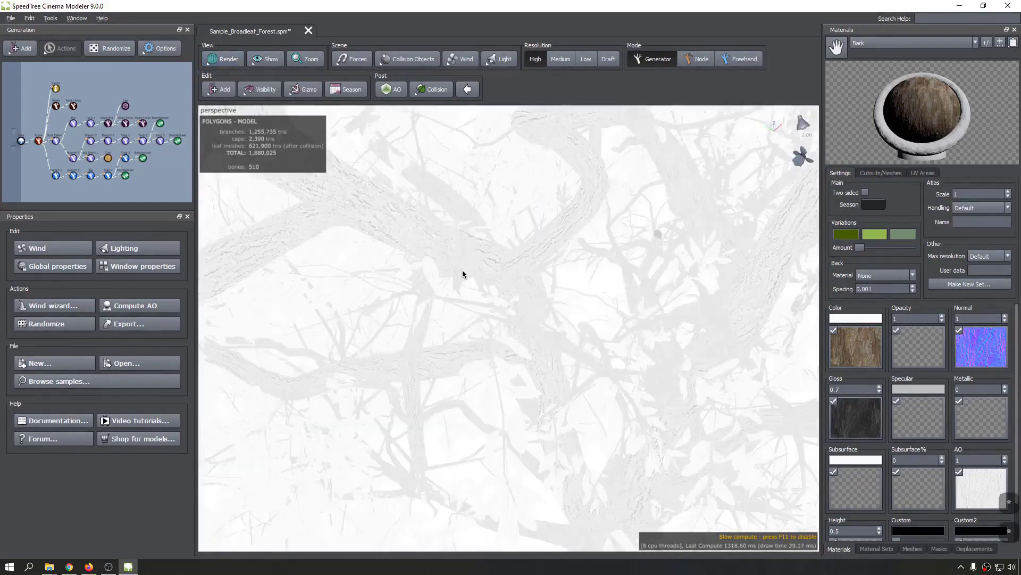
pyautogui.scroll(-10, 462, 272)
pyautogui.moveTo(524, 298); pyautogui.dragTo(505, 218)
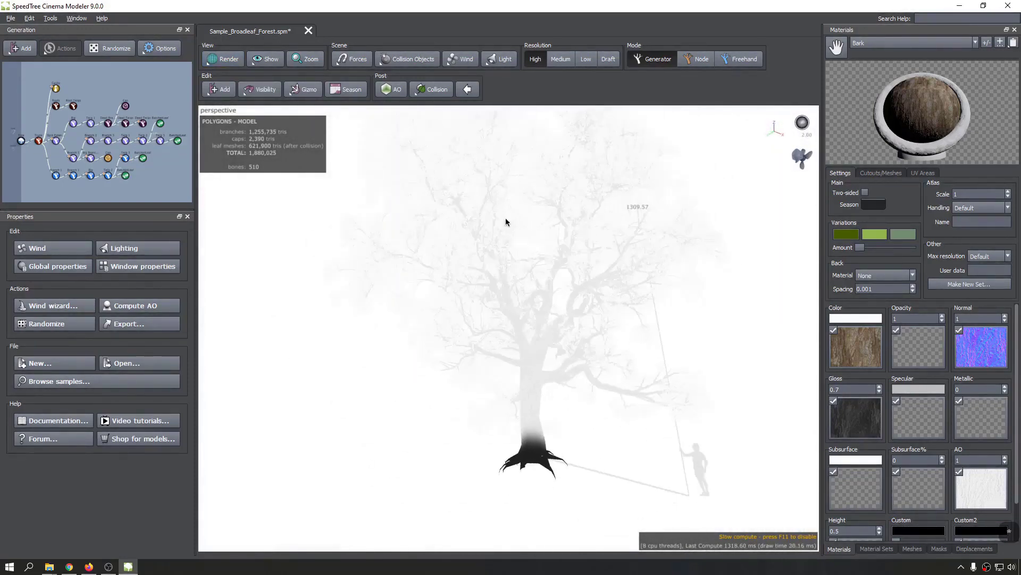
pyautogui.moveTo(358, 280); pyautogui.dragTo(472, 323)
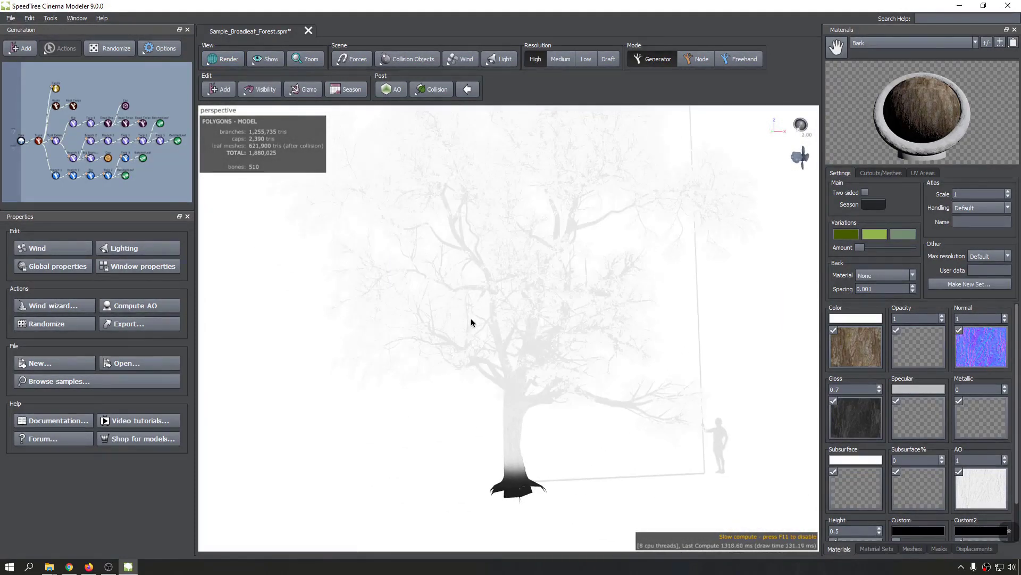
pyautogui.moveTo(418, 241); pyautogui.dragTo(584, 278)
# Examine the AO shading on the trunk's bark and root flare up close, and on the whole tree from farther away.
pyautogui.scroll(10, 404, 292)
pyautogui.scroll(-5, 496, 323)
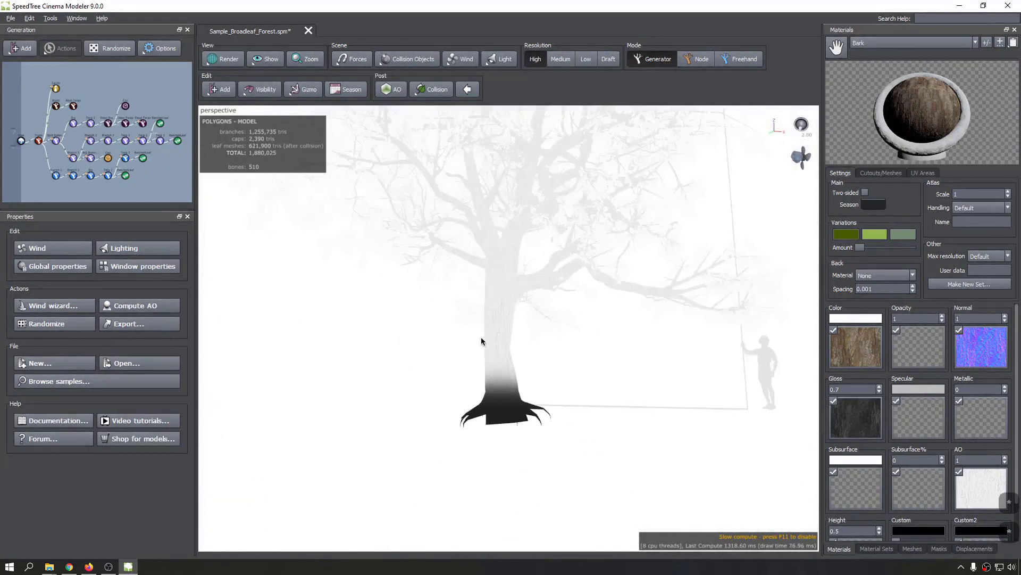
pyautogui.scroll(10, 481, 337)
pyautogui.scroll(-8, 478, 337)
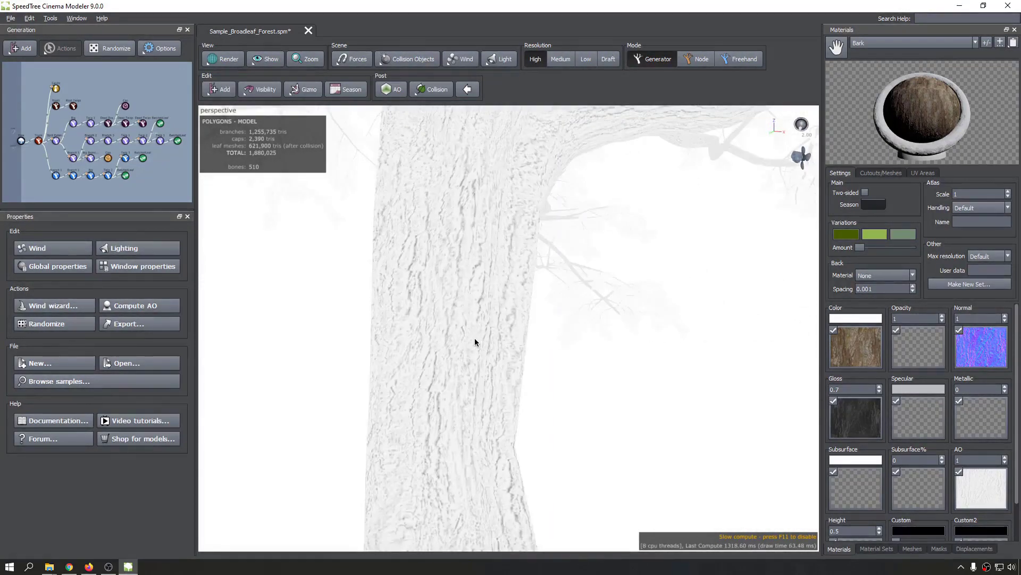
pyautogui.moveTo(474, 338); pyautogui.dragTo(437, 263)
pyautogui.scroll(-5, 437, 264)
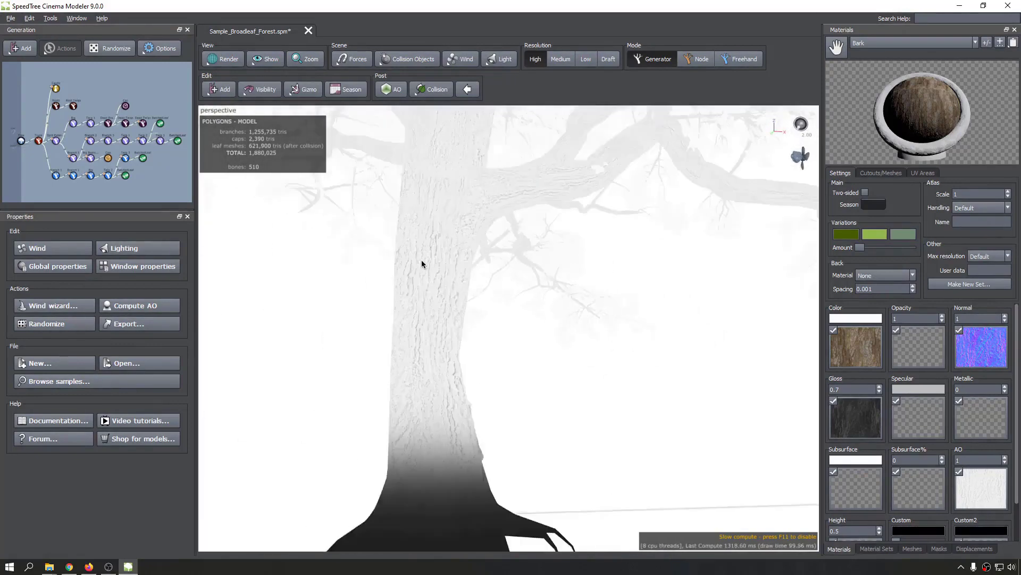
pyautogui.moveTo(422, 261); pyautogui.dragTo(448, 239, button='middle')
pyautogui.moveTo(537, 305); pyautogui.dragTo(453, 240)
pyautogui.scroll(5, 442, 308)
pyautogui.scroll(-6, 441, 310)
pyautogui.scroll(-3, 441, 312)
pyautogui.scroll(5, 461, 288)
pyautogui.scroll(-5, 462, 287)
pyautogui.scroll(-3, 461, 287)
pyautogui.moveTo(489, 269); pyautogui.dragTo(563, 266)
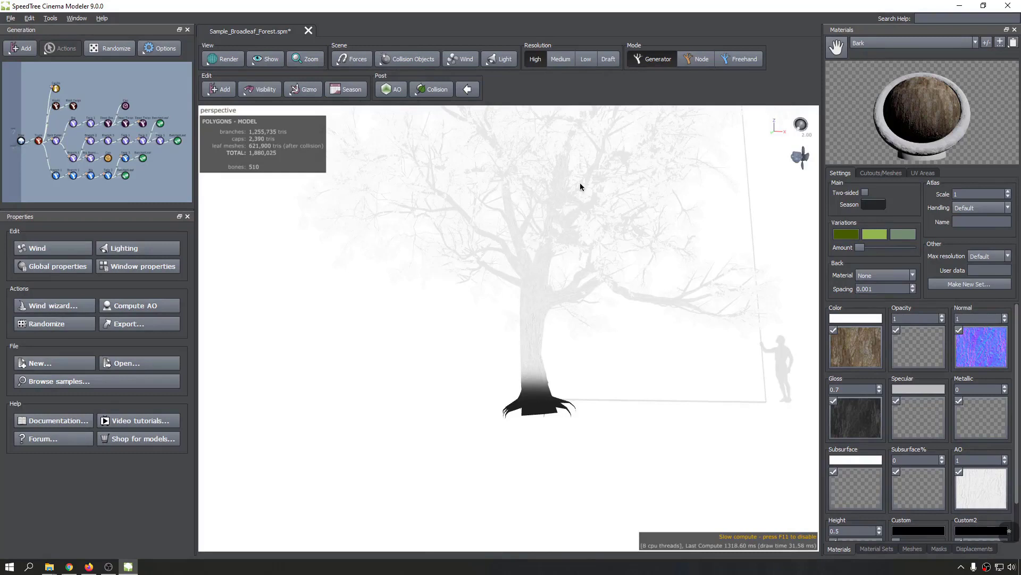
pyautogui.moveTo(566, 204); pyautogui.dragTo(528, 241, button='middle')
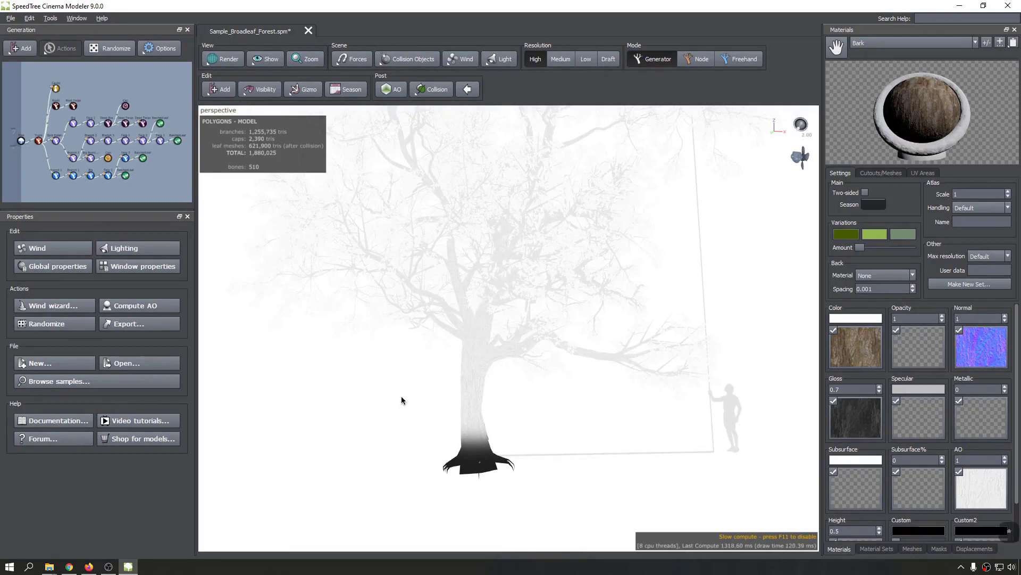
# Clear the tree's ambient occlusion.
pyautogui.click(79, 20)
pyautogui.moveTo(48, 21)
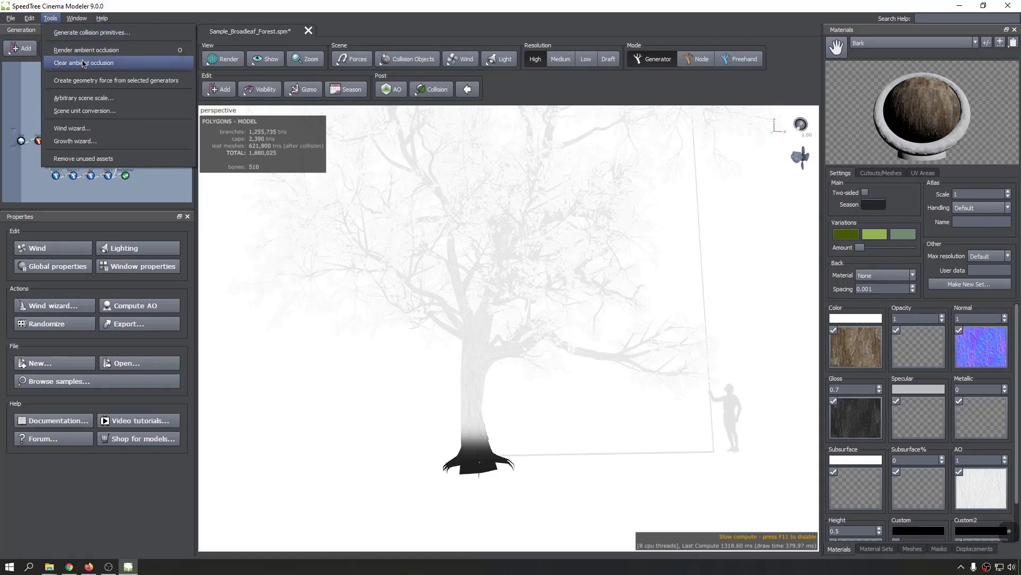
pyautogui.click(65, 64)
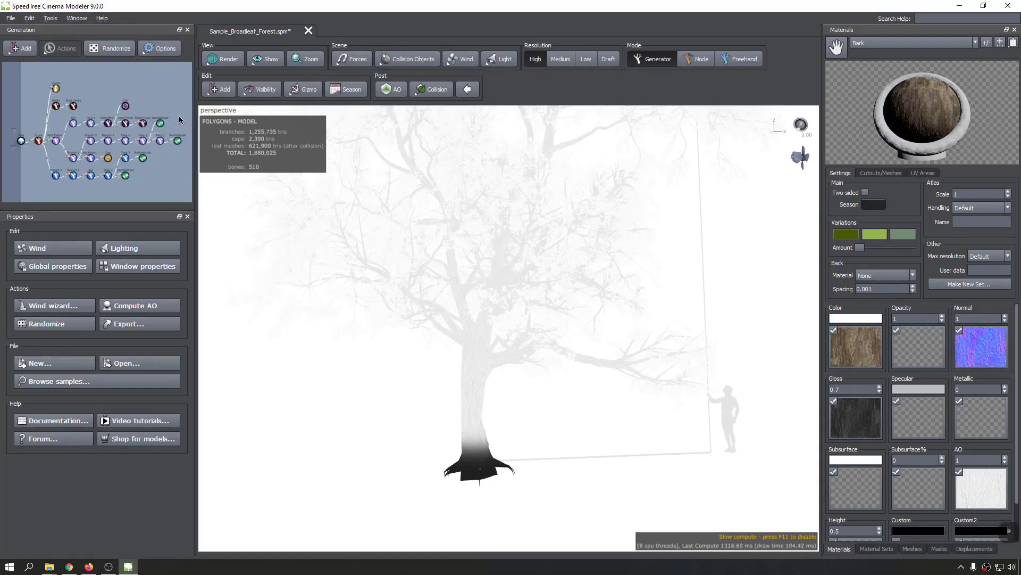
# Render the tree's ambient occlusion and inspect the shading on its branches and leaves up close.
pyautogui.click(85, 20)
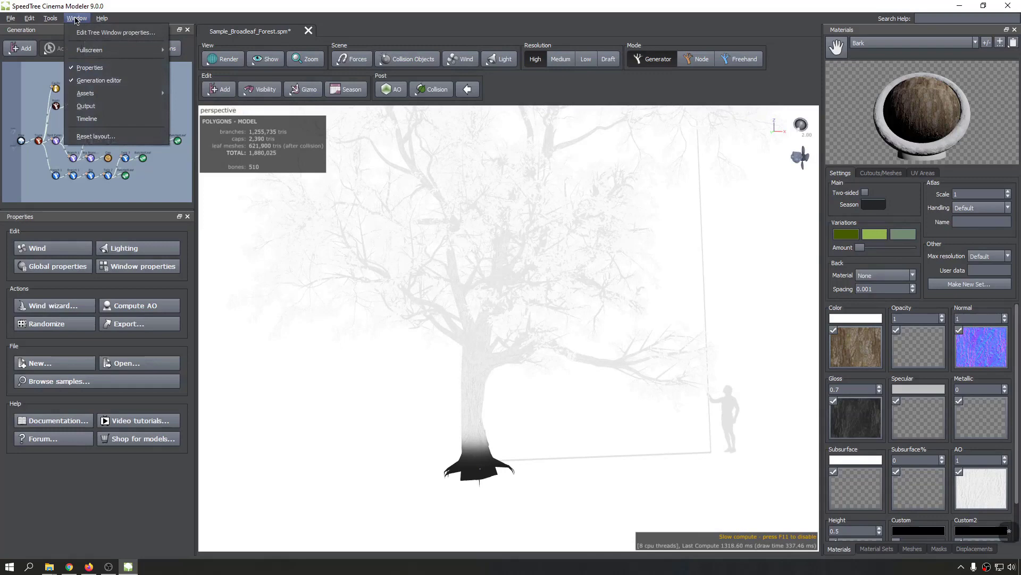
pyautogui.click(45, 19)
pyautogui.click(46, 19)
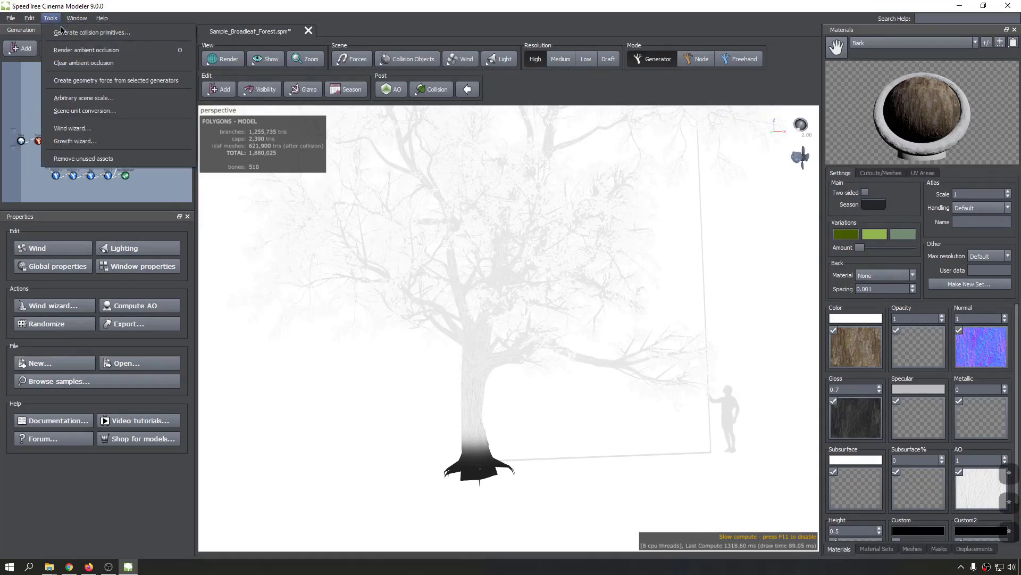
pyautogui.click(134, 55)
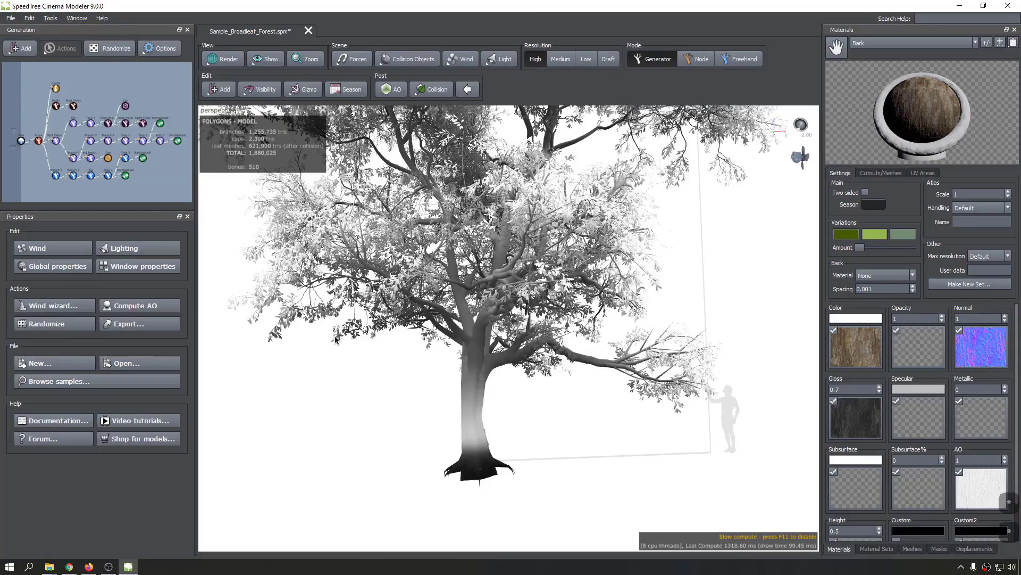
pyautogui.scroll(5, 327, 370)
pyautogui.moveTo(327, 370); pyautogui.dragTo(396, 358)
pyautogui.scroll(5, 399, 343)
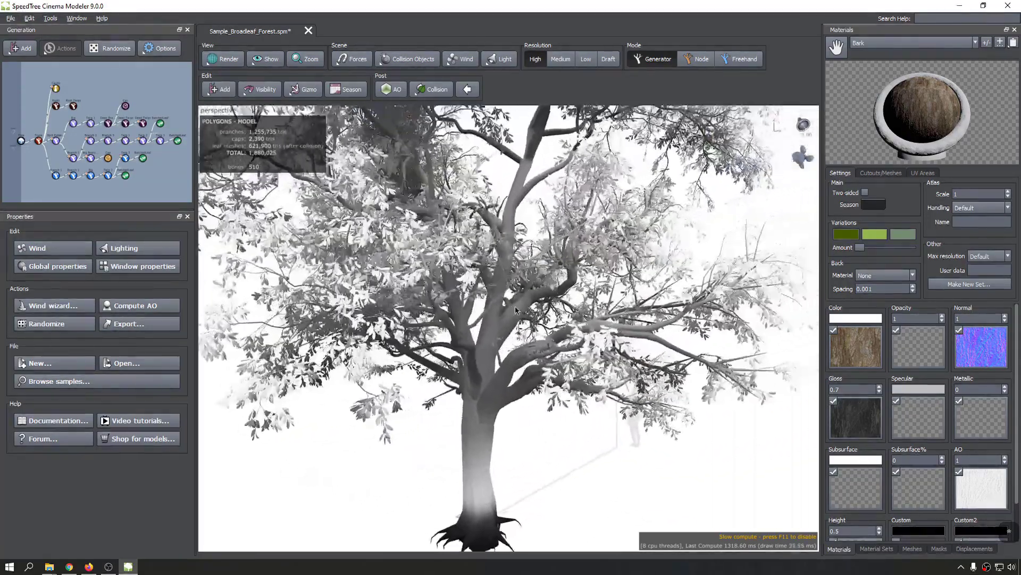
pyautogui.scroll(3, 500, 319)
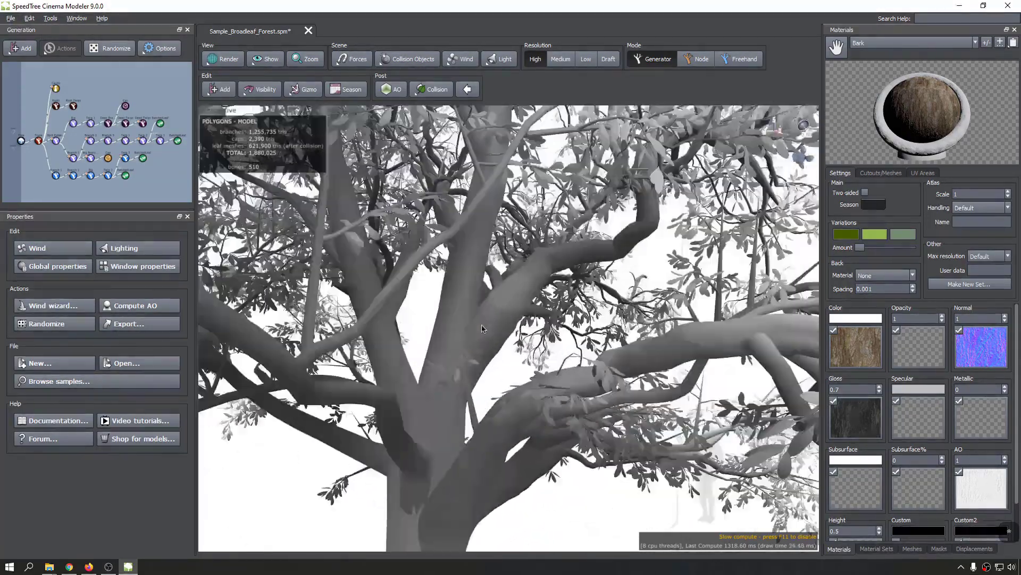
# Return the viewport to the Standard render style and view the whole tree with its ground shadow from different angles.
pyautogui.scroll(-10, 482, 330)
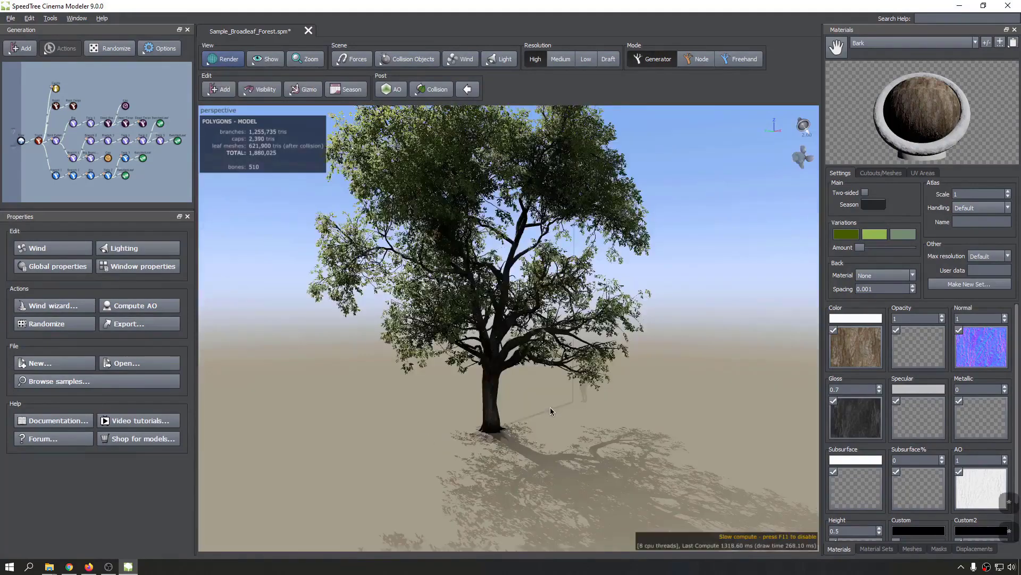
pyautogui.moveTo(550, 408); pyautogui.dragTo(454, 302)
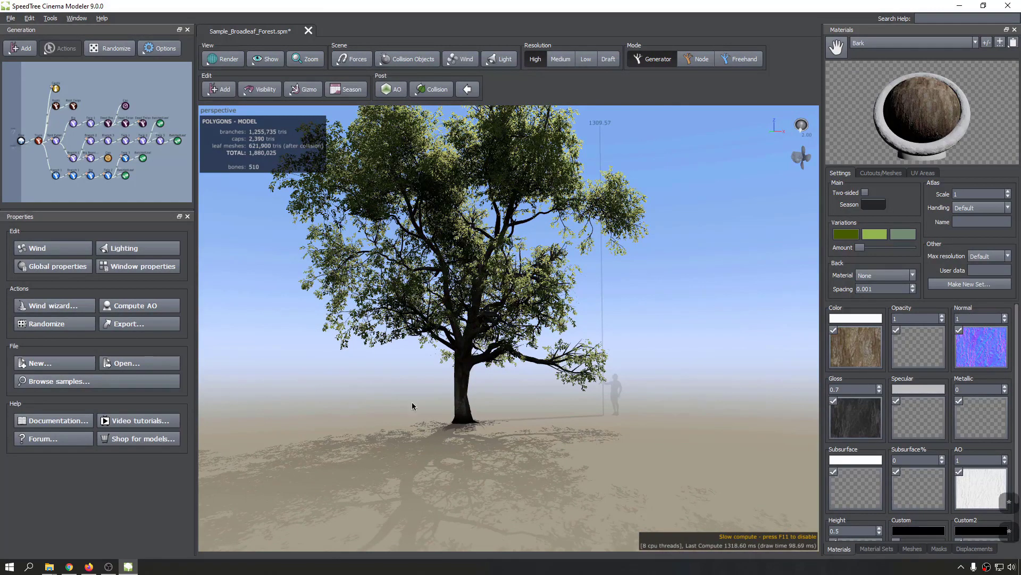
pyautogui.moveTo(413, 408); pyautogui.dragTo(385, 415)
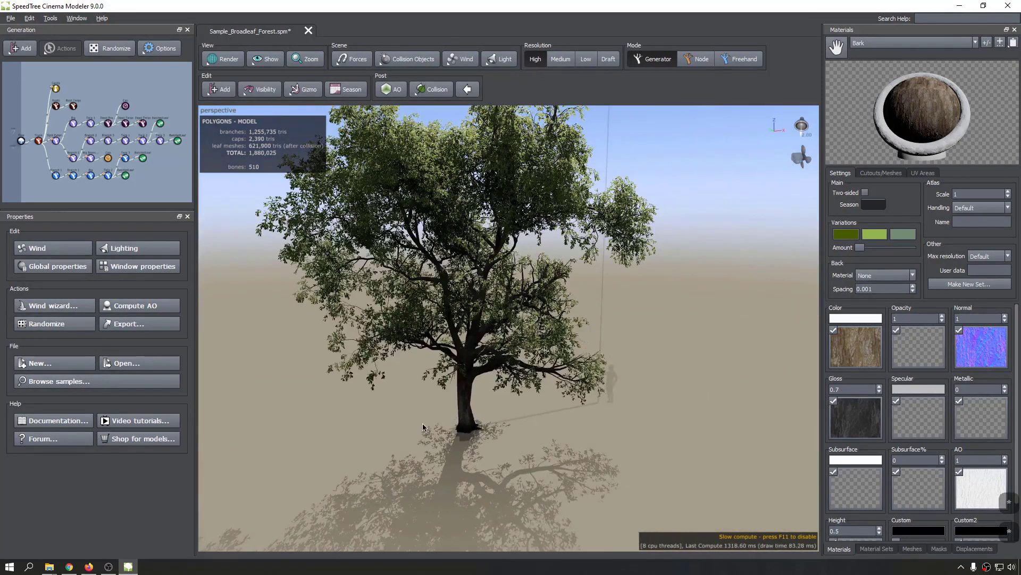
# Clear the rendered ambient occlusion and view the tree in Standard rendering from several angles.
pyautogui.click(76, 18)
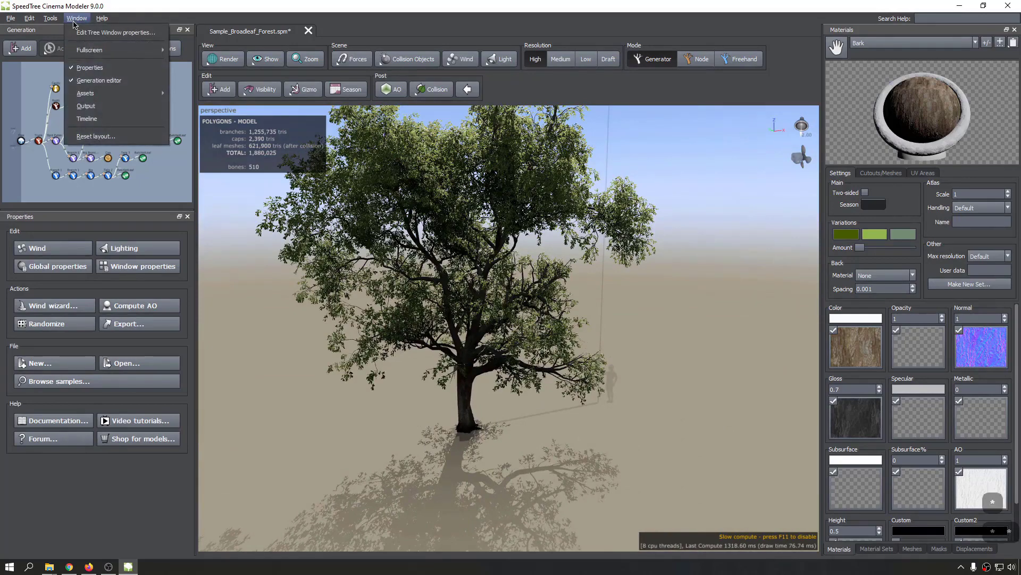
pyautogui.moveTo(50, 18)
pyautogui.click(78, 65)
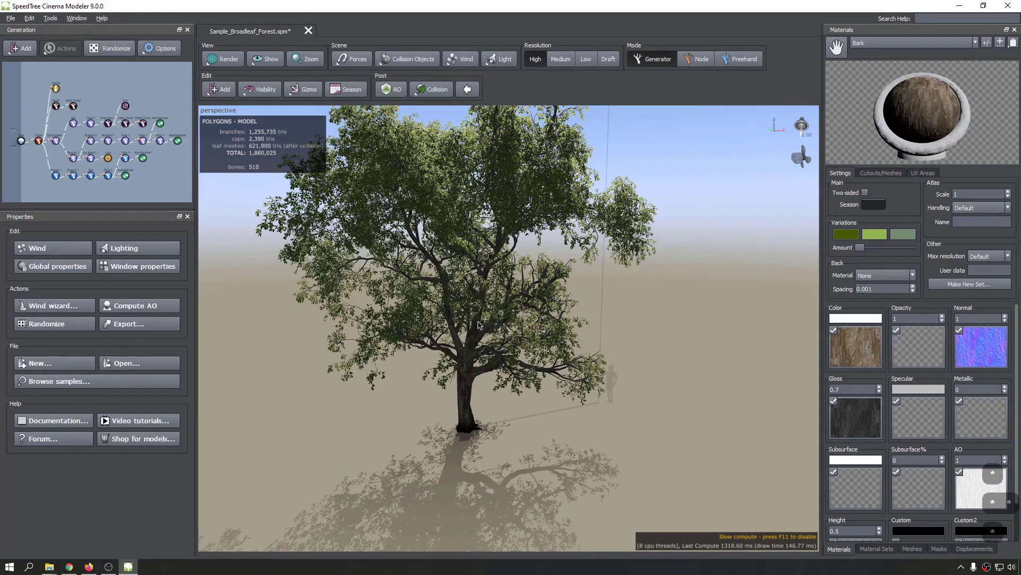
pyautogui.moveTo(667, 318); pyautogui.dragTo(671, 309)
pyautogui.moveTo(529, 298); pyautogui.dragTo(349, 360)
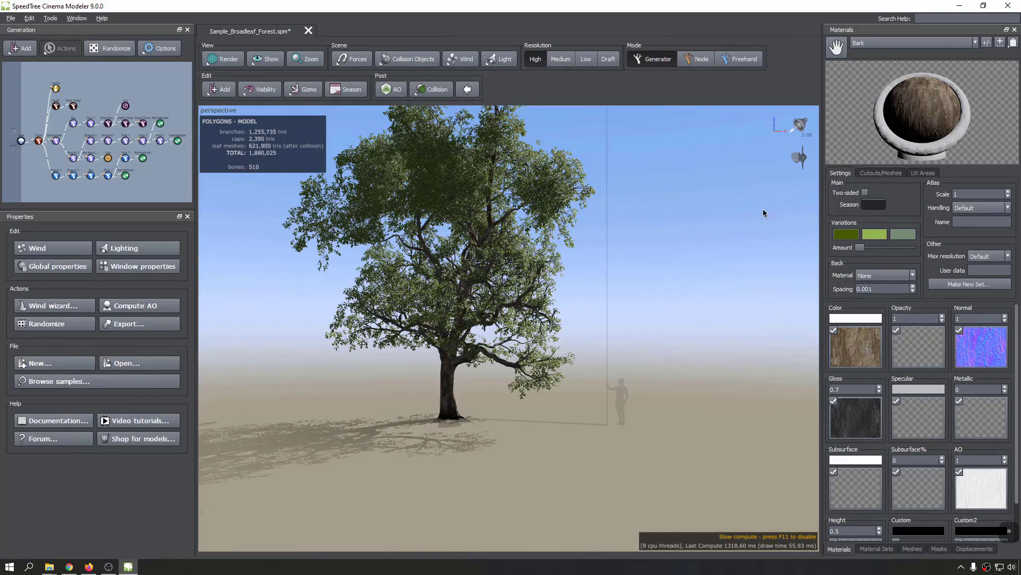
pyautogui.moveTo(740, 196); pyautogui.dragTo(701, 207)
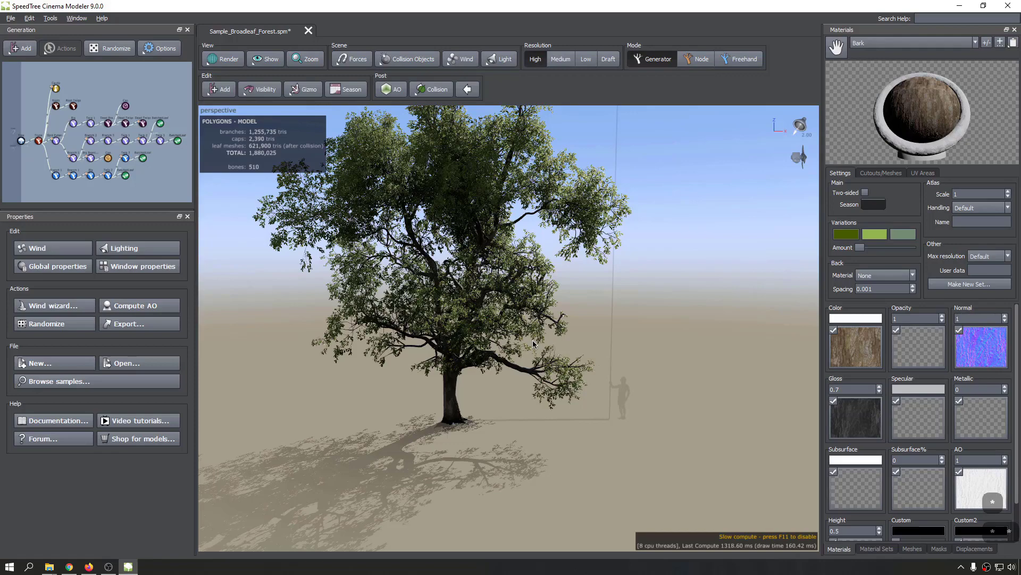
pyautogui.moveTo(591, 347); pyautogui.dragTo(647, 270)
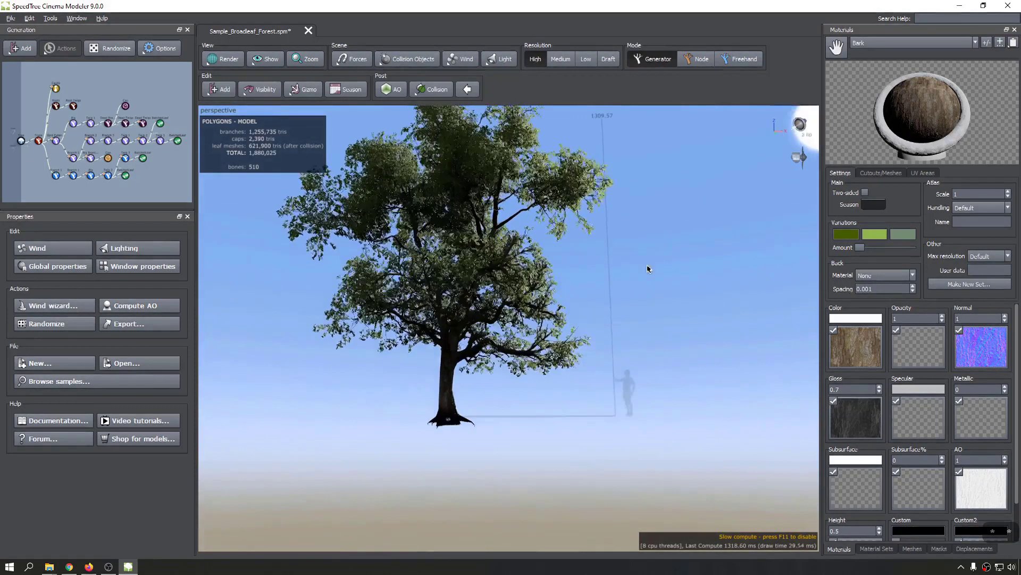
# Review the available render styles and Material channel views, keep the Standard style, and view the tree from higher angles.
pyautogui.click(224, 60)
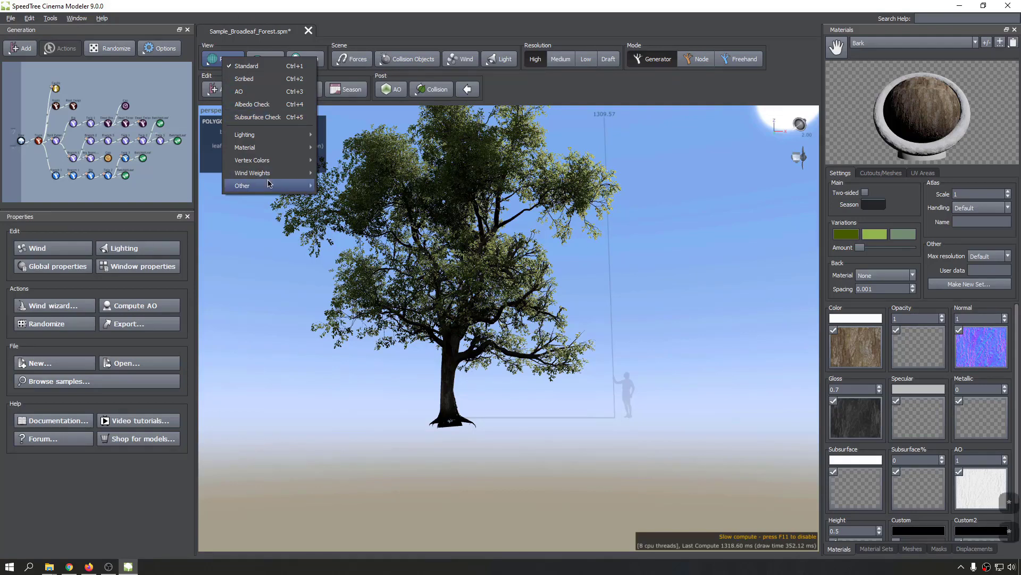
pyautogui.moveTo(271, 160)
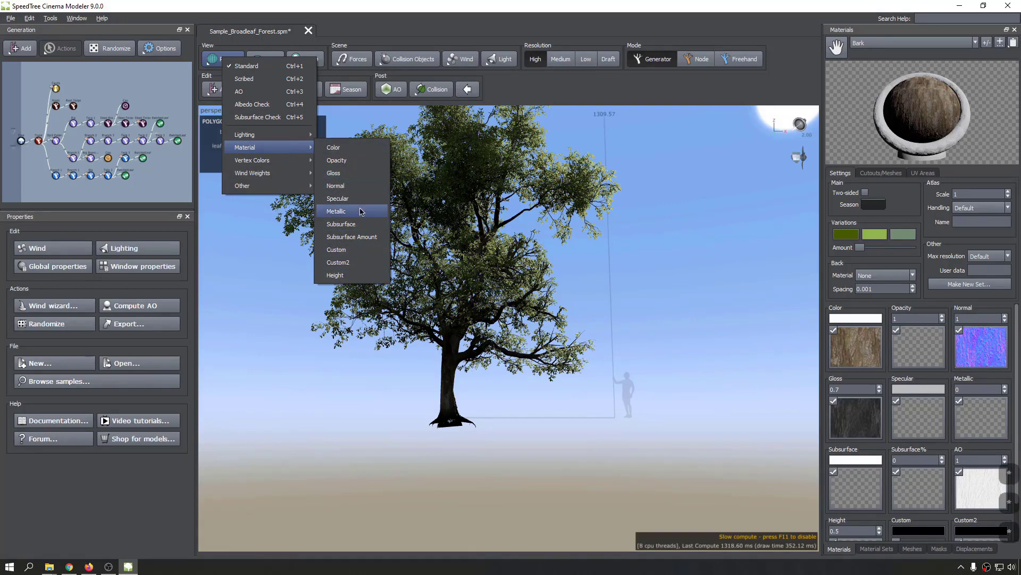
pyautogui.click(403, 237)
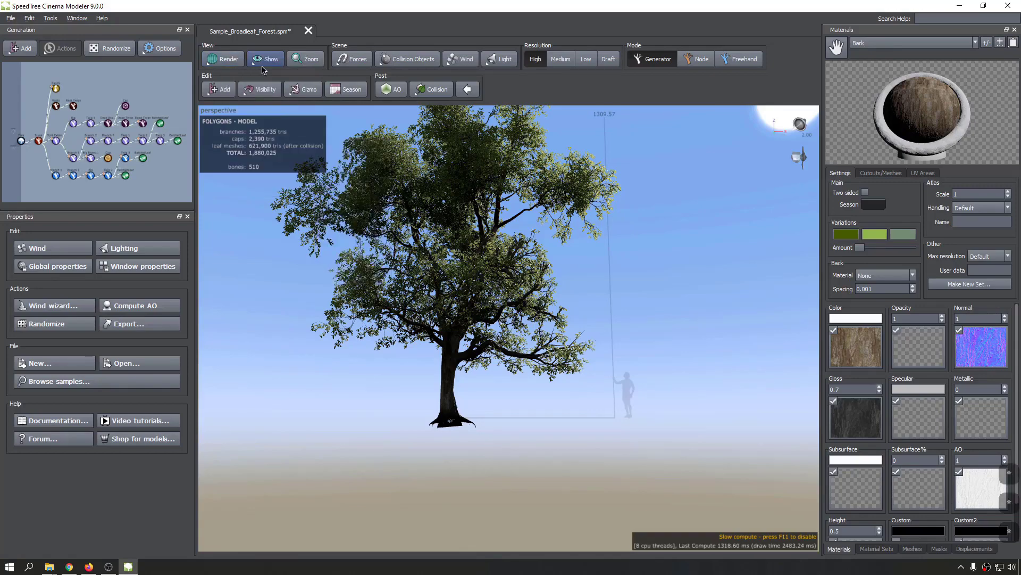
pyautogui.moveTo(676, 270); pyautogui.dragTo(604, 272)
pyautogui.moveTo(567, 229); pyautogui.dragTo(588, 205)
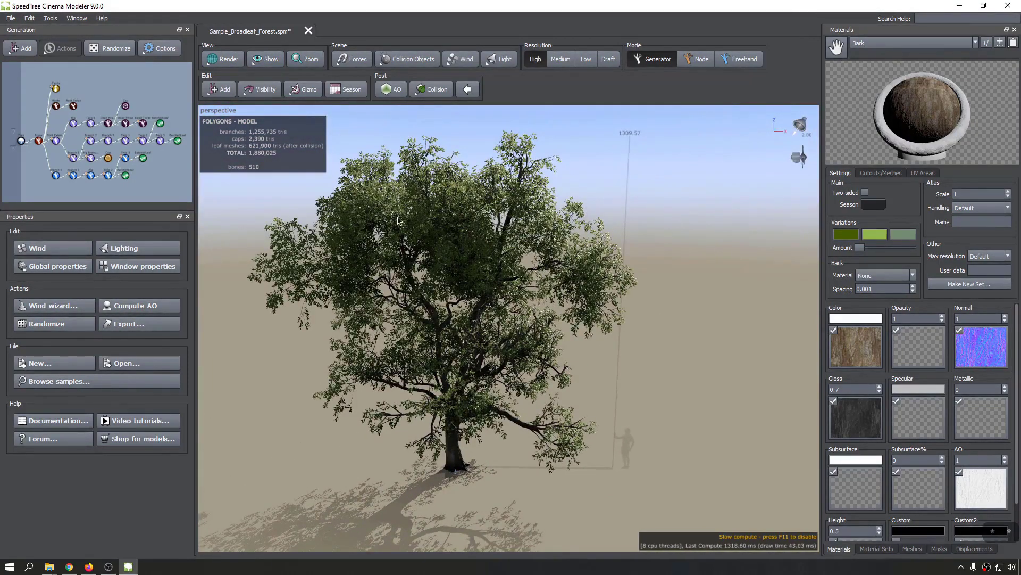
pyautogui.moveTo(710, 242); pyautogui.dragTo(718, 224)
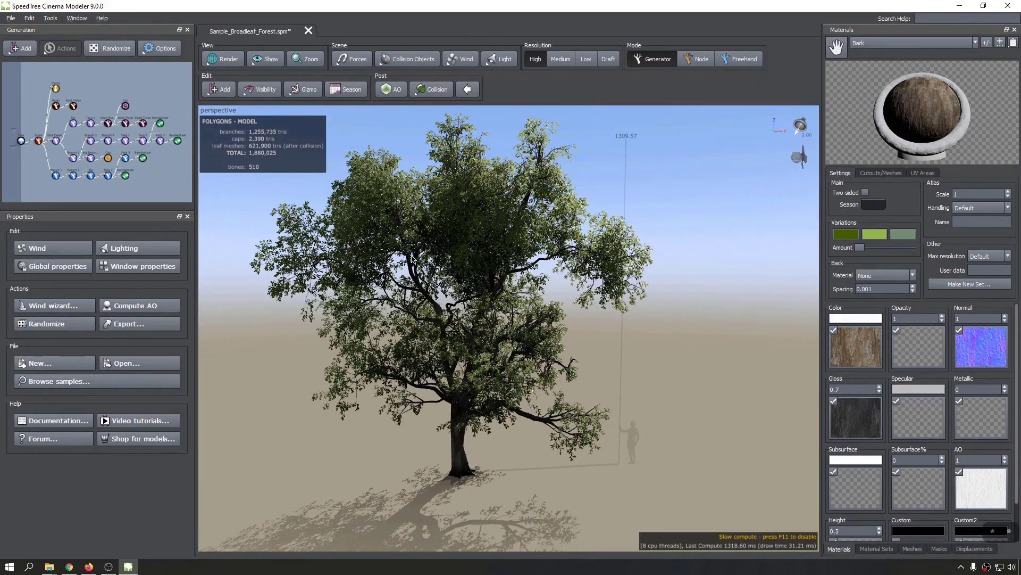
# Hide the tree's leaves and view the bare branches from another angle.
pyautogui.click(263, 59)
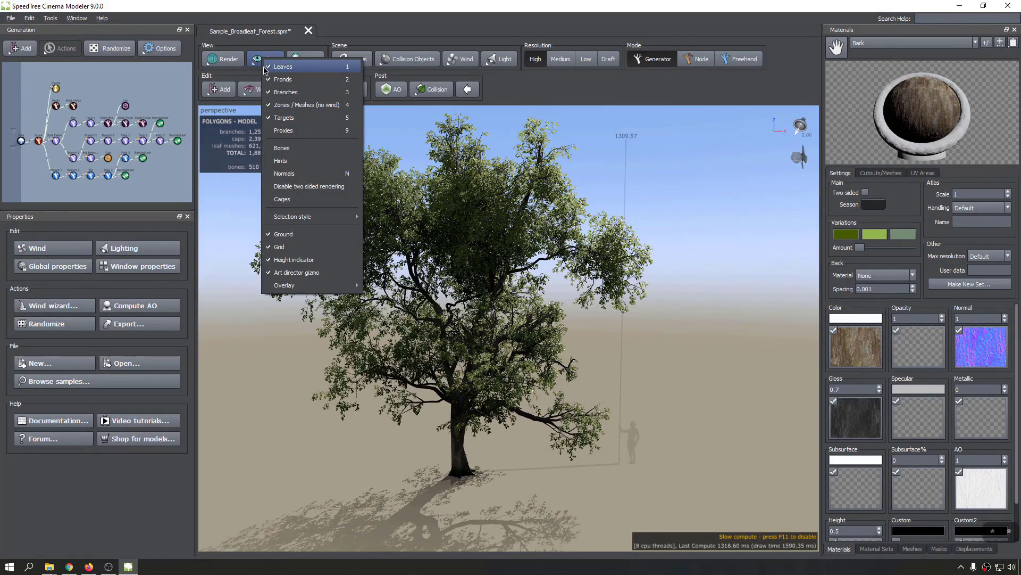
pyautogui.click(268, 70)
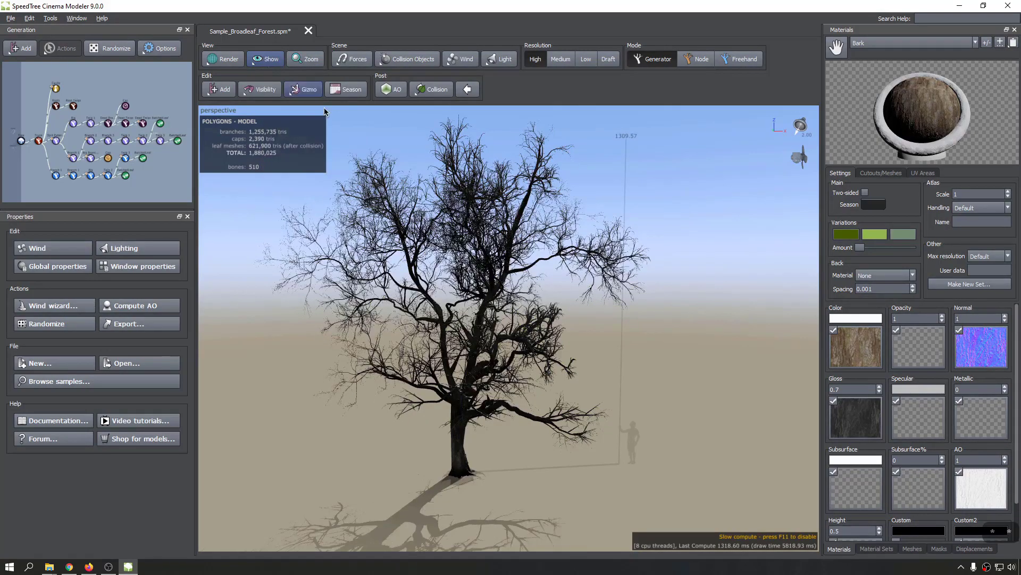
pyautogui.moveTo(468, 250); pyautogui.dragTo(707, 247)
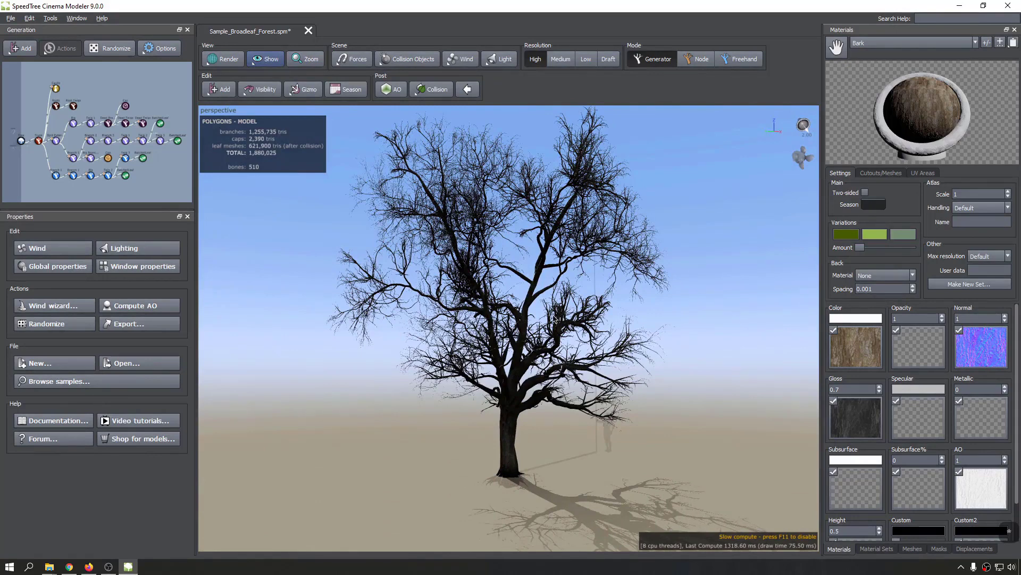
# Show the tree's leaves again and bring the lower canopy and trunk into view.
pyautogui.click(270, 60)
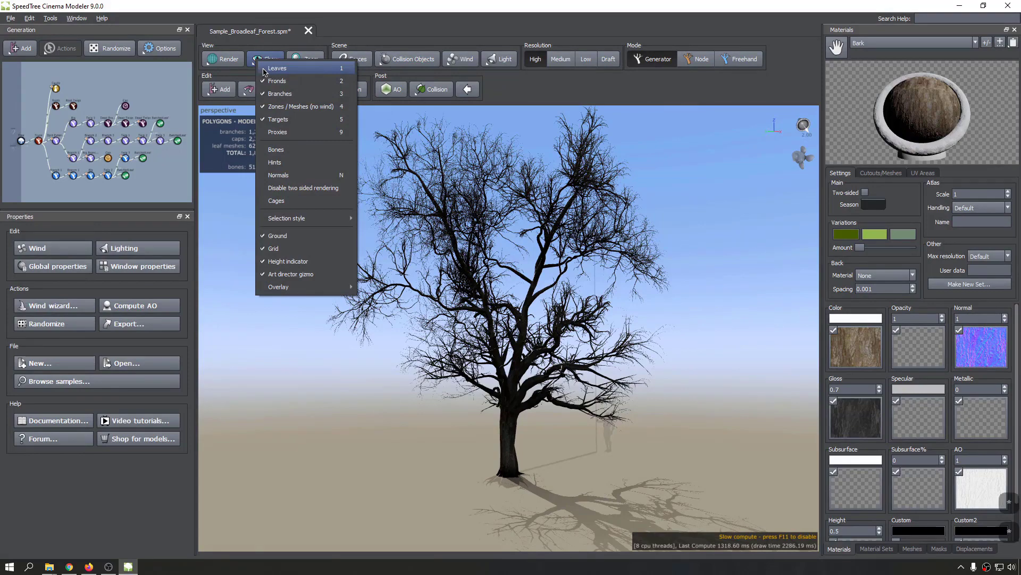
pyautogui.click(264, 71)
pyautogui.scroll(3, 355, 147)
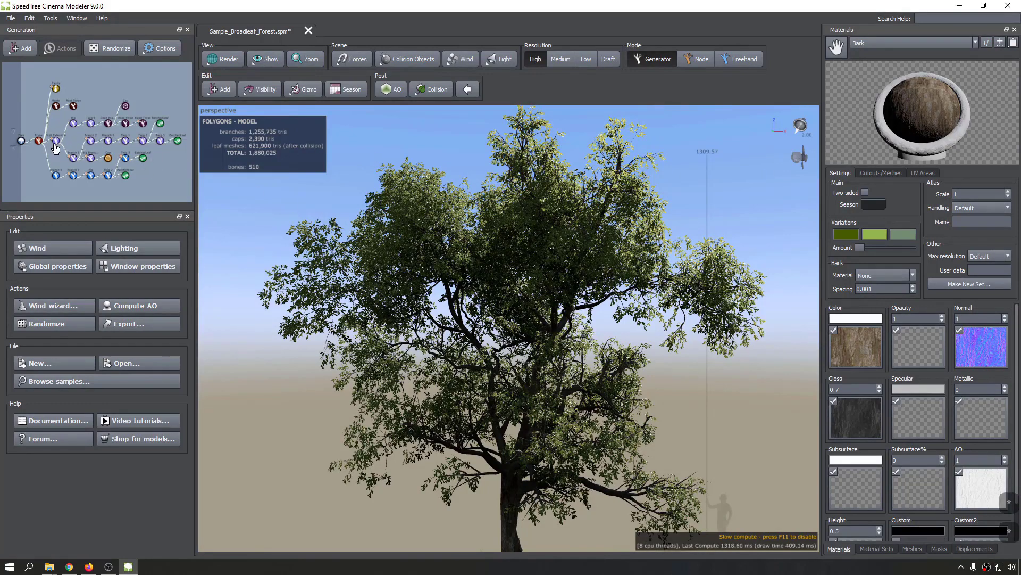
pyautogui.moveTo(551, 459); pyautogui.dragTo(561, 377, button='middle')
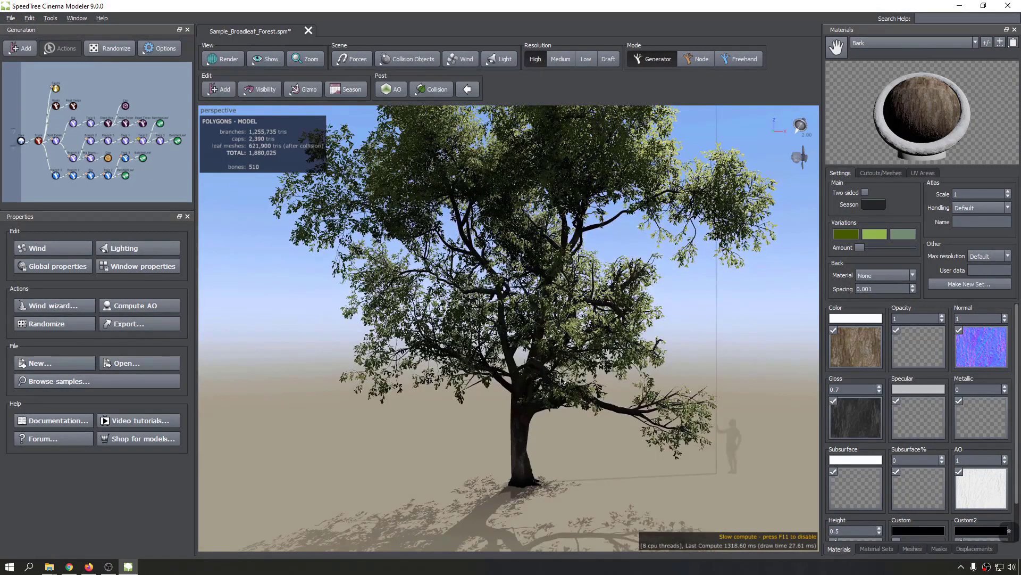
# Select the tree's trunk in the viewport and zoom the view to it.
pyautogui.scroll(2, 519, 472)
pyautogui.scroll(-1, 534, 505)
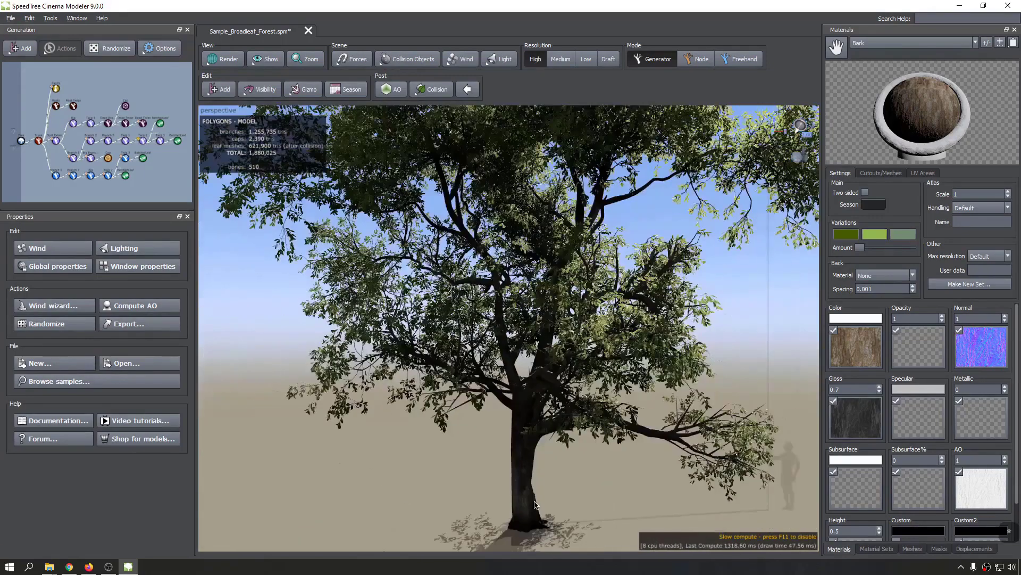
pyautogui.moveTo(534, 508); pyautogui.dragTo(502, 415, button='middle')
pyautogui.click(492, 340)
pyautogui.scroll(-1, 494, 341)
pyautogui.moveTo(500, 345); pyautogui.dragTo(602, 349, button='middle')
pyautogui.press('z')
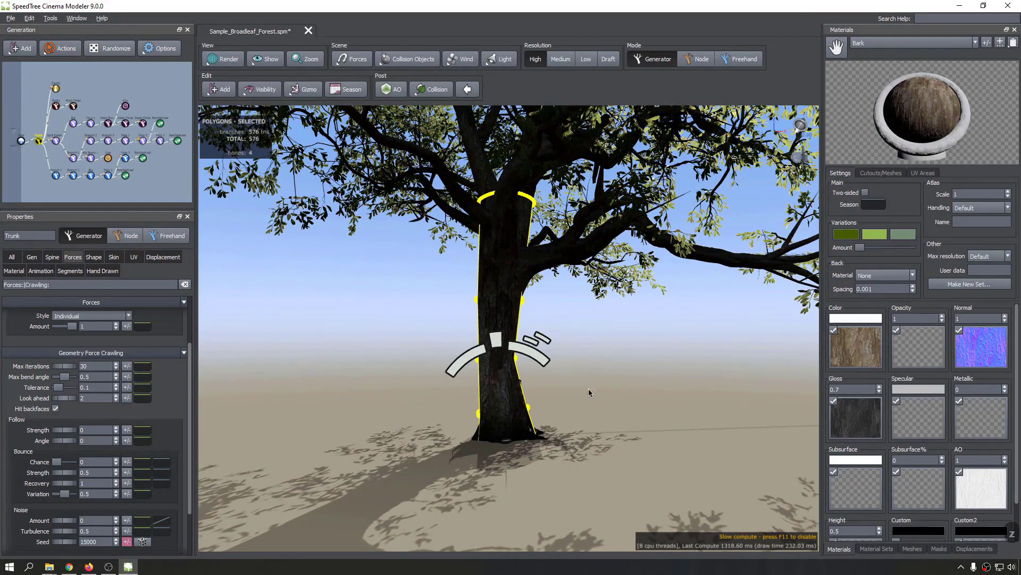
# Clear the selection and zoom to the model, then select the lowest Batched Leaf generator and zoom to its leaves.
pyautogui.click(92, 194)
pyautogui.press('z')
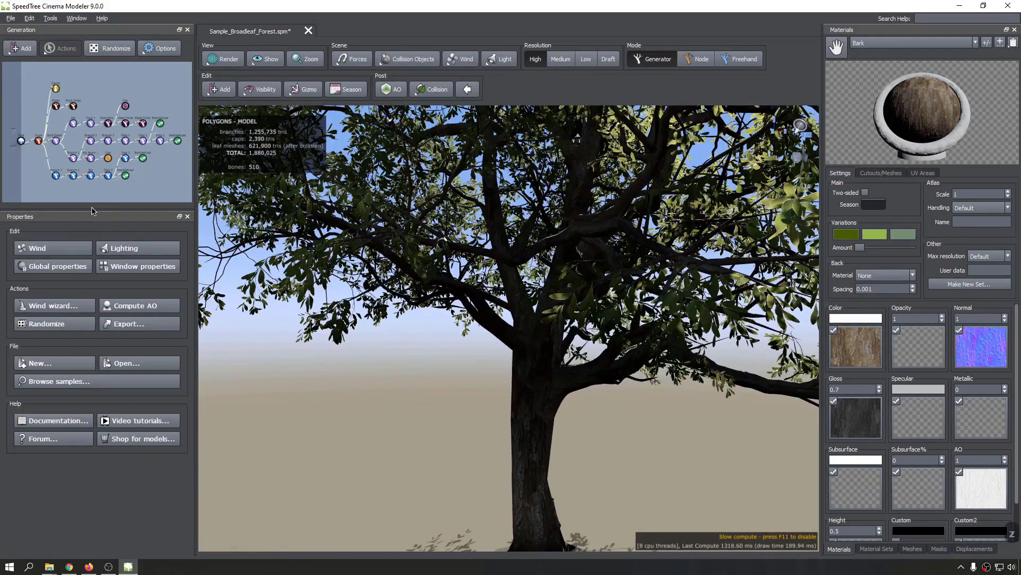
pyautogui.click(126, 176)
pyautogui.press('z')
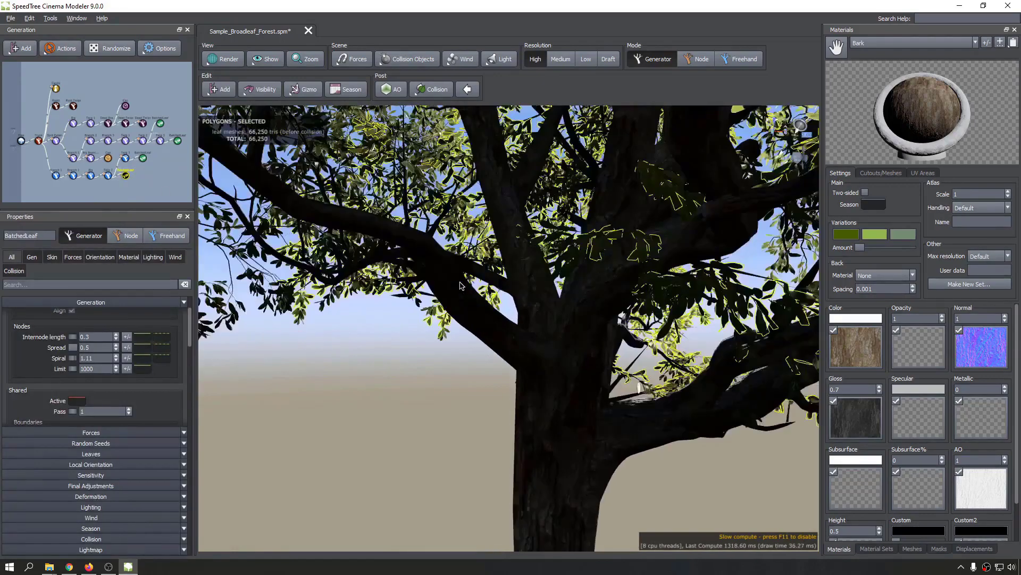
# Zoom out to a distant view of the tree and repeatedly reframe the viewport on the selected leaves.
pyautogui.scroll(-3, 502, 228)
pyautogui.scroll(4, 502, 228)
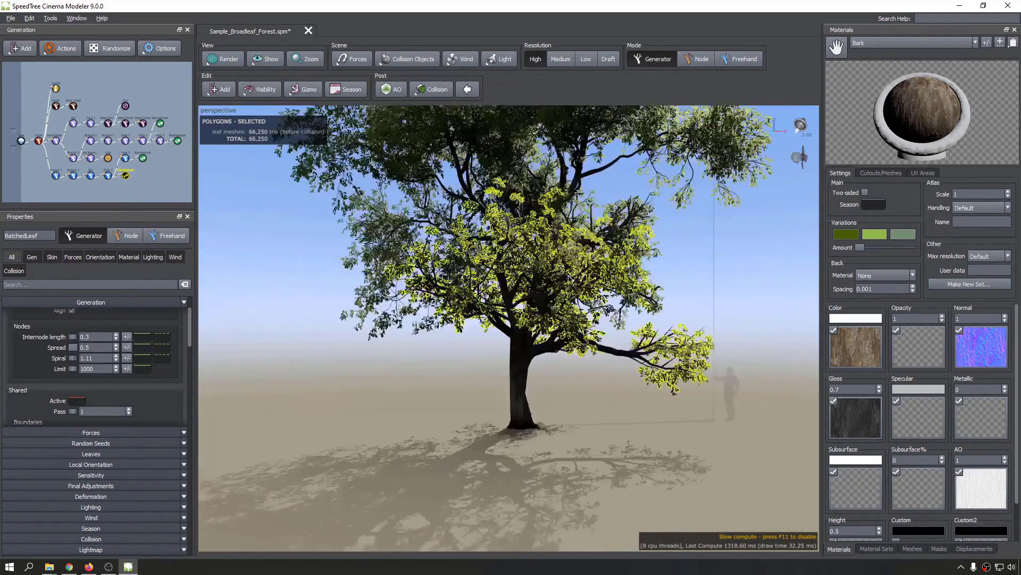
pyautogui.scroll(-10, 582, 279)
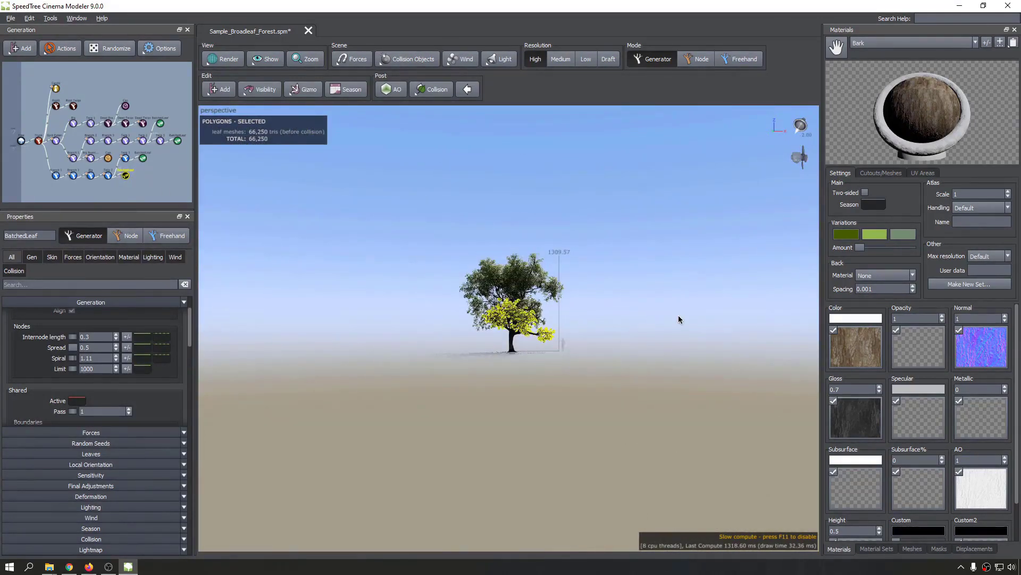
pyautogui.press('z')
pyautogui.scroll(-1, 494, 315)
pyautogui.moveTo(494, 315); pyautogui.dragTo(489, 356, button='middle')
pyautogui.press('z')
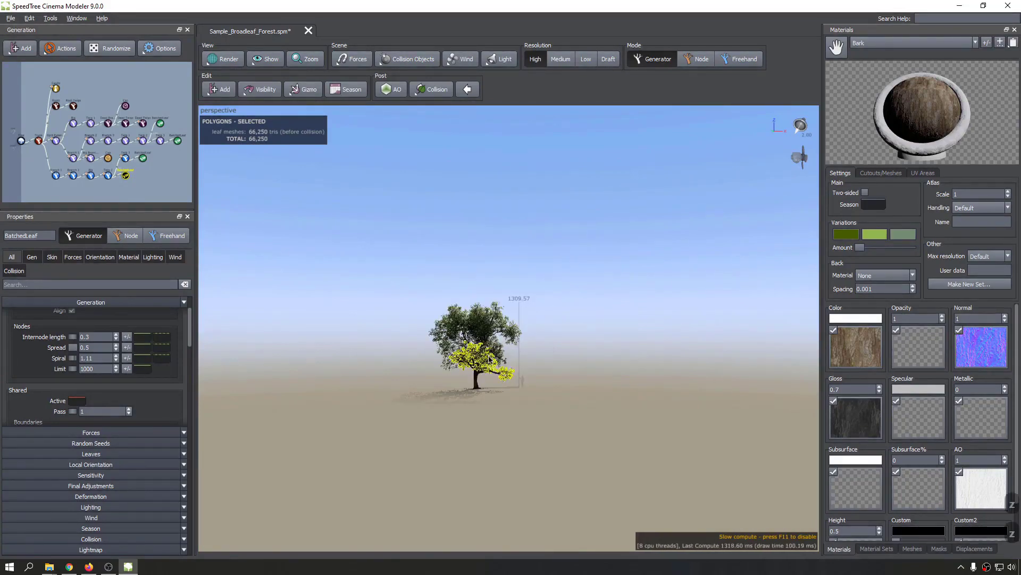
pyautogui.scroll(-2, 483, 359)
pyautogui.scroll(7, 481, 359)
pyautogui.press('z')
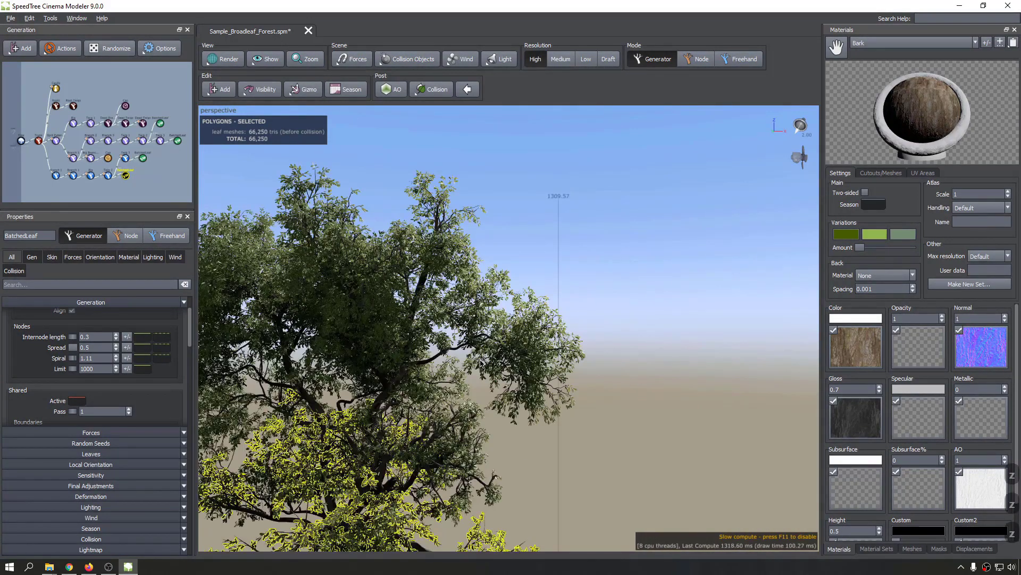
pyautogui.press('z')
pyautogui.press('z')
pyautogui.press('z')
pyautogui.press('z')
pyautogui.press('z')
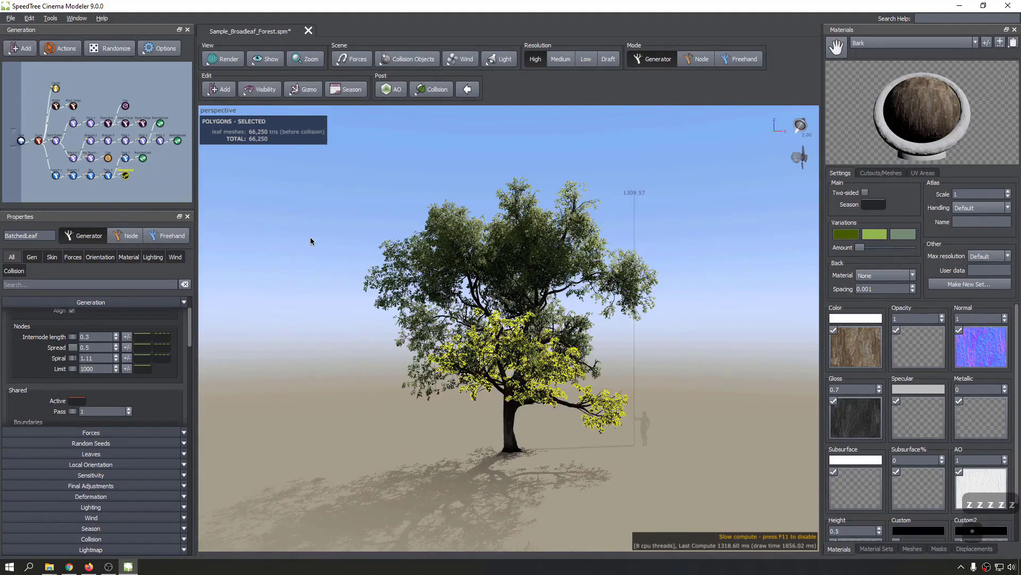
# Use the Zoom command on the selected leaves and examine them at closer range.
pyautogui.click(314, 63)
pyautogui.scroll(-2, 521, 345)
pyautogui.scroll(5, 515, 355)
pyautogui.scroll(5, 515, 358)
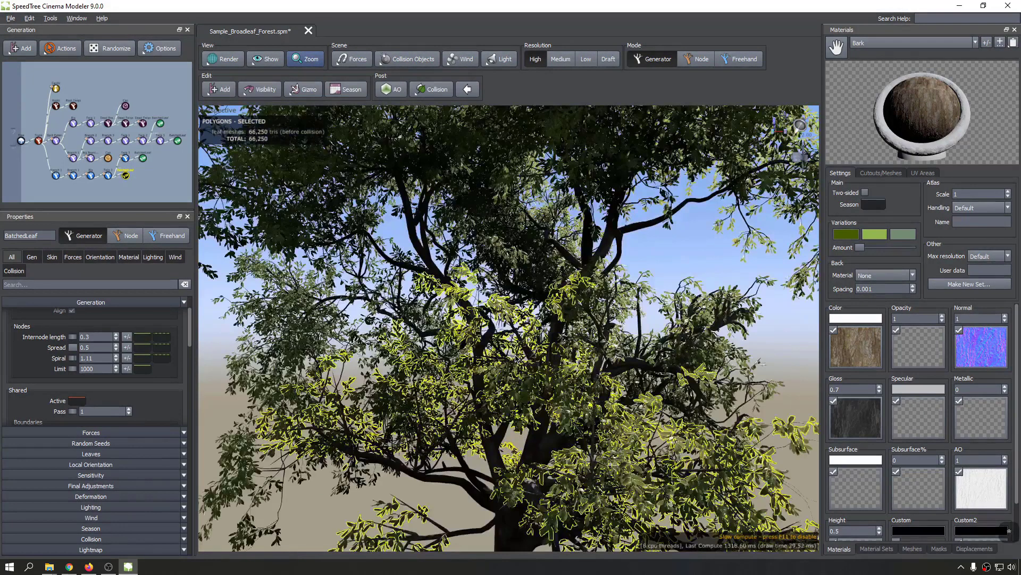
# Deselect the leaves and inspect the unhighlighted foliage and inner branches up close.
pyautogui.click(406, 225)
pyautogui.click(406, 224)
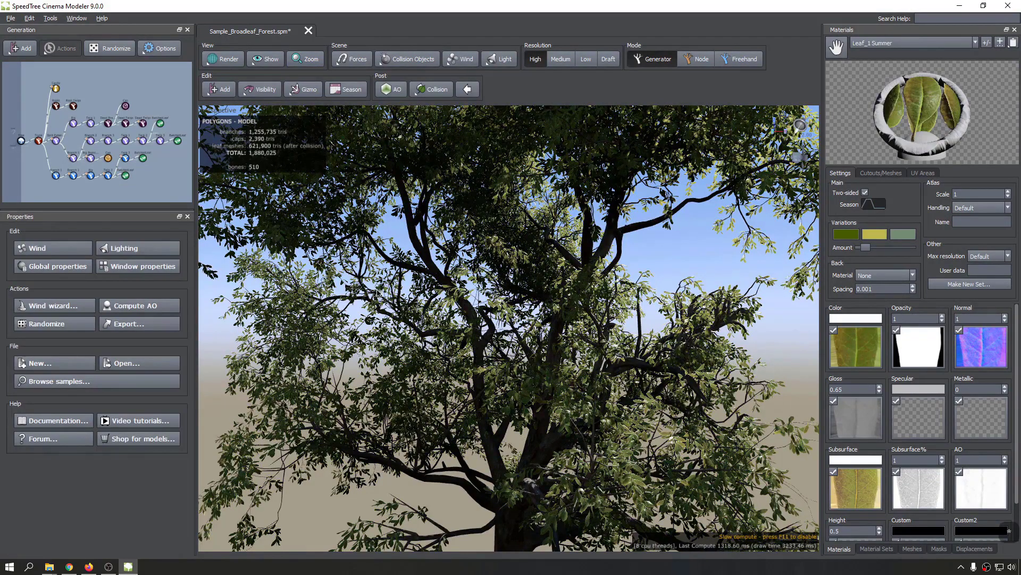
pyautogui.scroll(5, 464, 335)
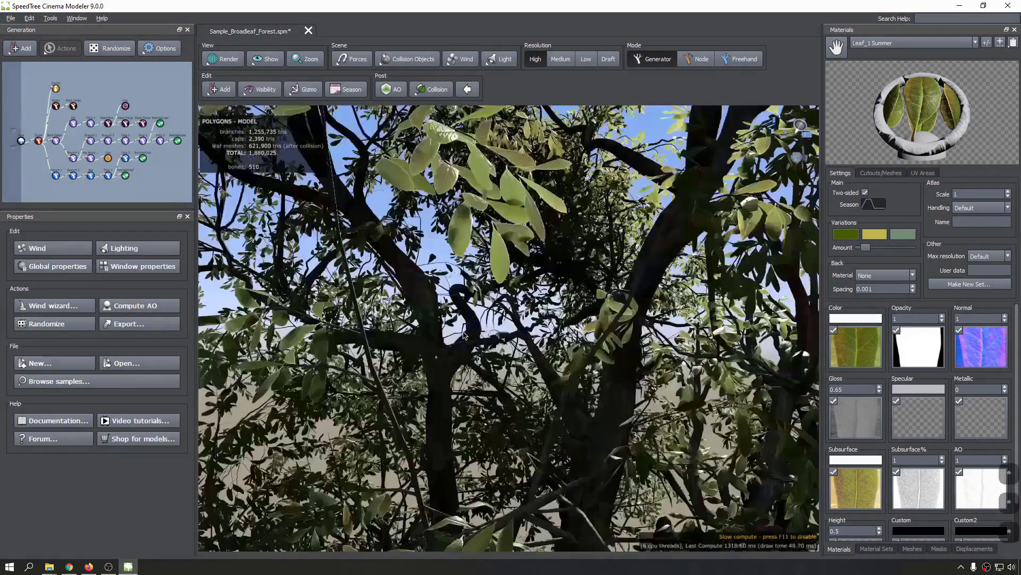
pyautogui.scroll(-5, 465, 336)
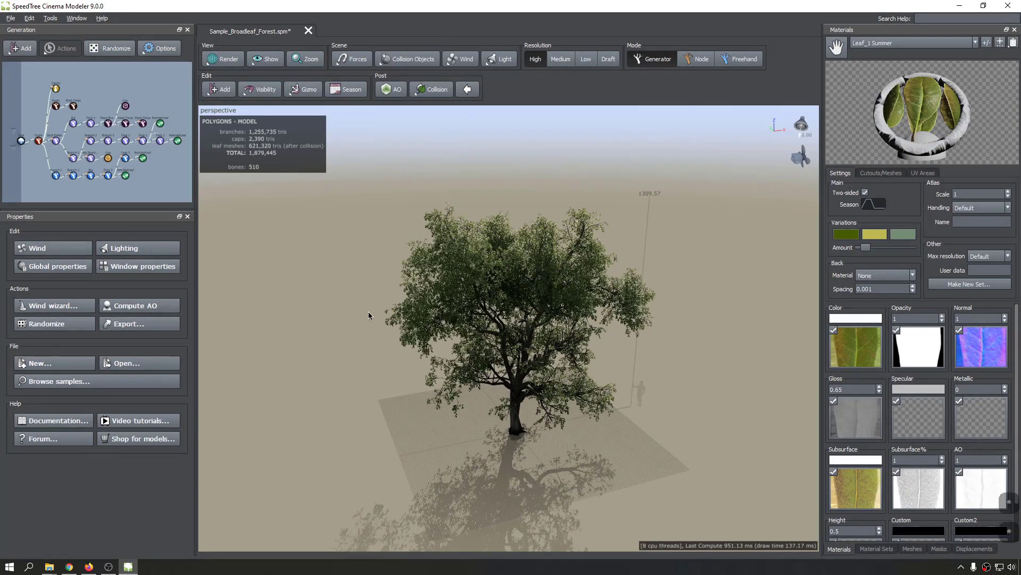
# View the tree and its planar force from several angles and review the scene's forces and the force types available to add.
pyautogui.moveTo(439, 316)
pyautogui.mouseDown()
pyautogui.moveTo(336, 285)
pyautogui.moveTo(532, 290)
pyautogui.moveTo(342, 293)
pyautogui.moveTo(340, 270)
pyautogui.moveTo(351, 269)
pyautogui.mouseUp()
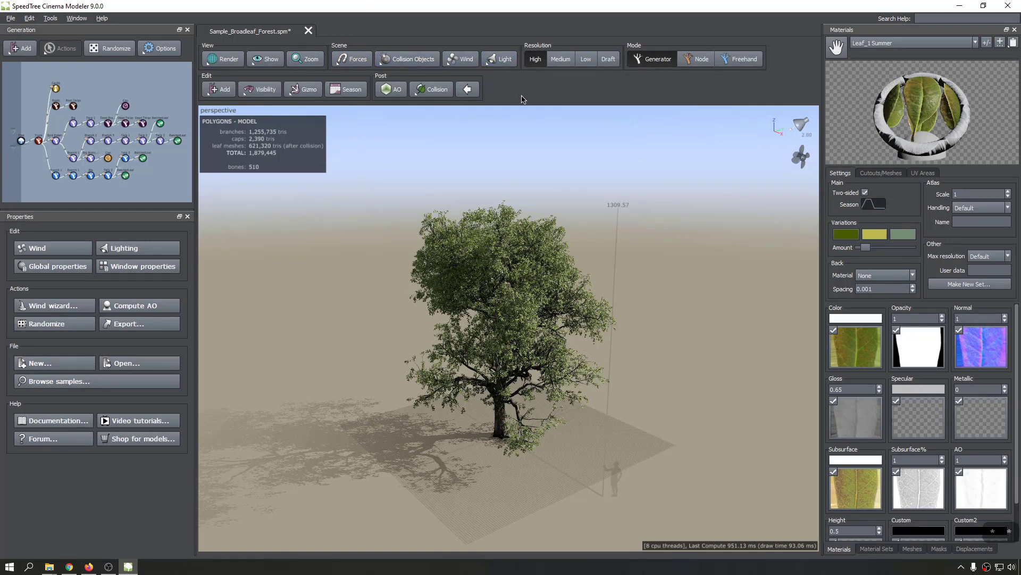
pyautogui.moveTo(379, 211); pyautogui.dragTo(327, 238)
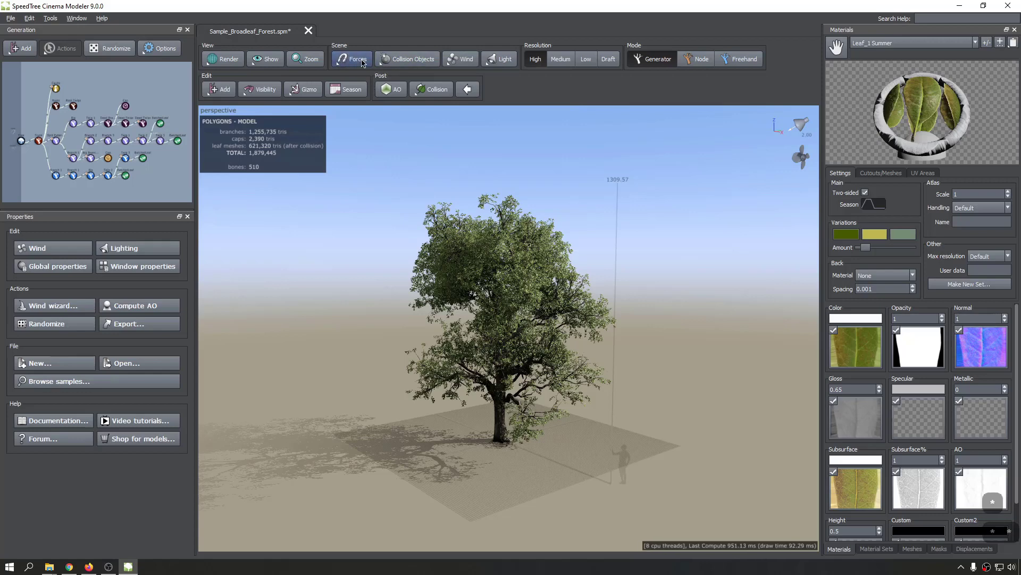
pyautogui.moveTo(619, 190); pyautogui.dragTo(639, 204)
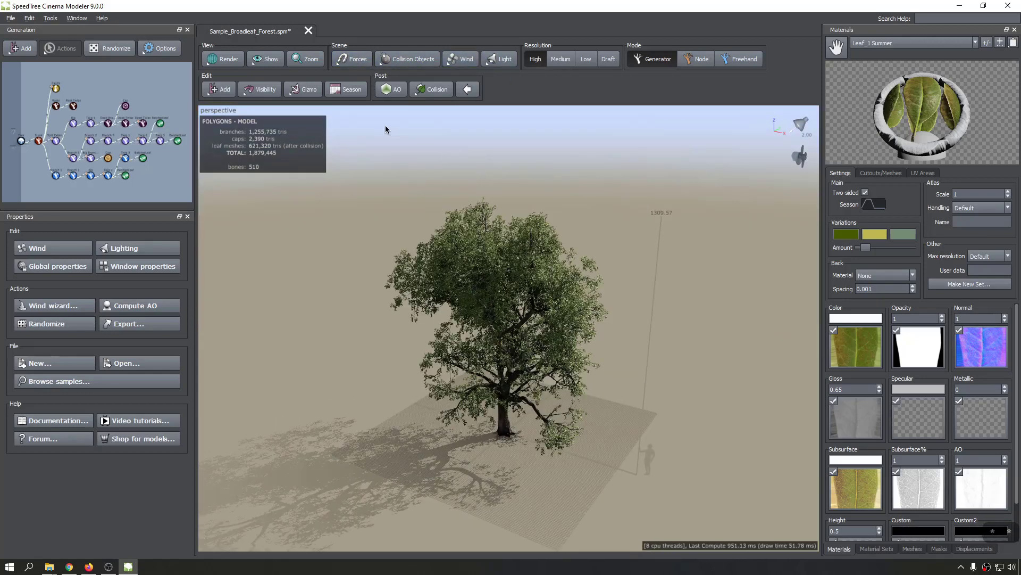
pyautogui.click(354, 59)
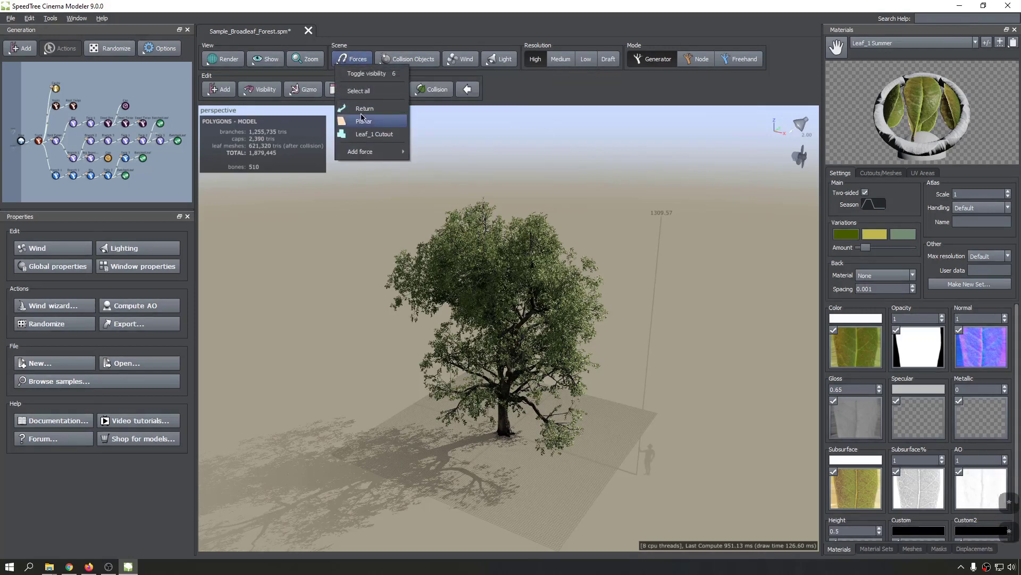
pyautogui.moveTo(382, 155)
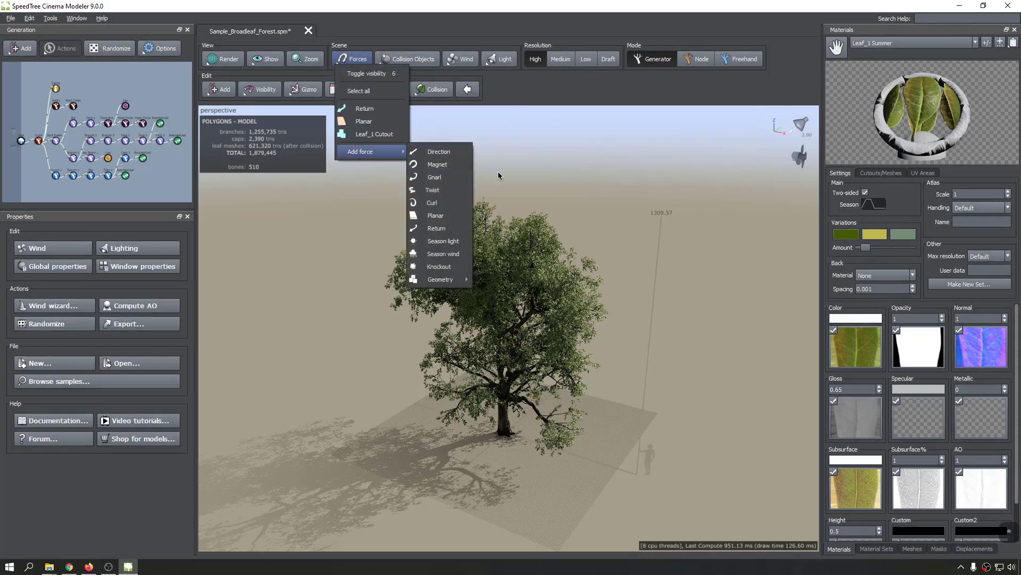
pyautogui.click(339, 211)
pyautogui.moveTo(338, 211); pyautogui.dragTo(589, 315)
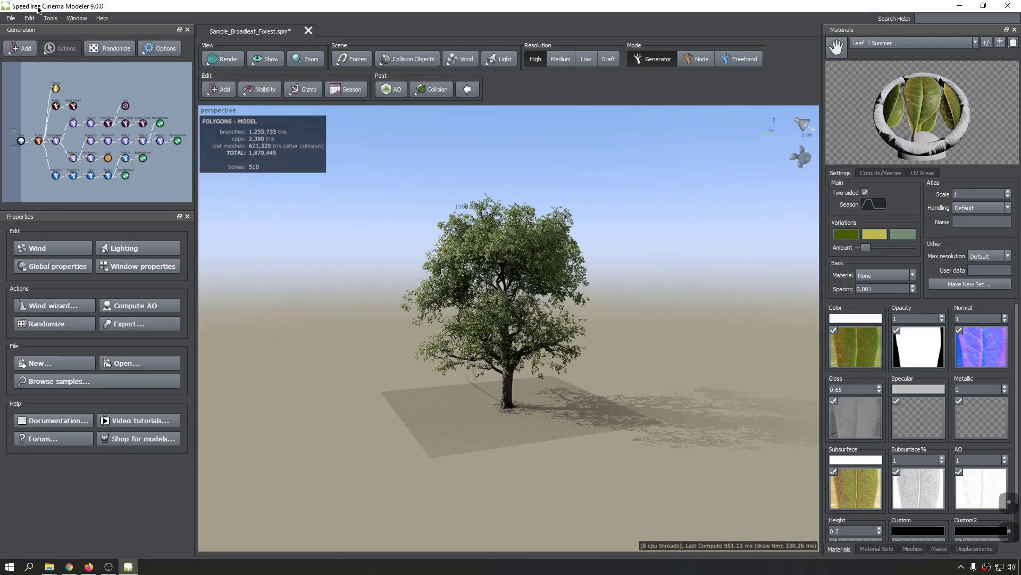
# Create a new empty tree document from the first template.
pyautogui.click(10, 18)
pyautogui.click(35, 36)
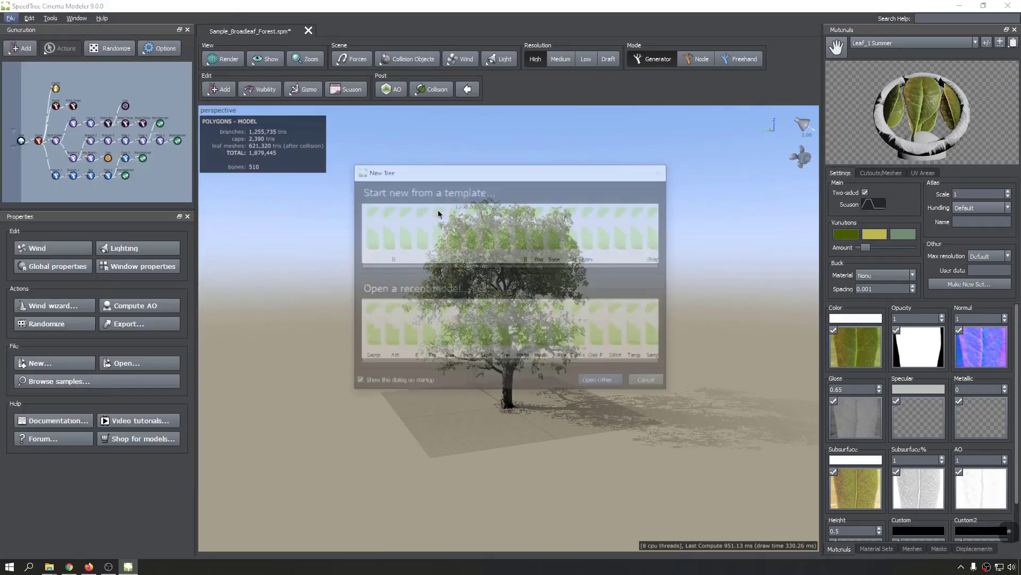
pyautogui.click(371, 231)
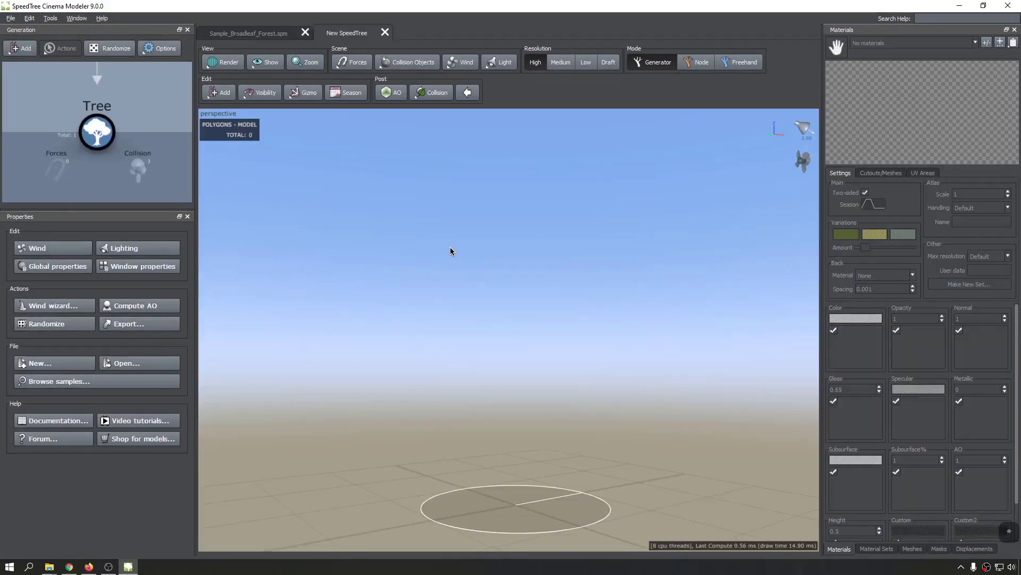
# Add a Trunk generator to the Tree node and frame the new trunk beside its scale figure.
pyautogui.rightClick(106, 128)
pyautogui.moveTo(146, 133)
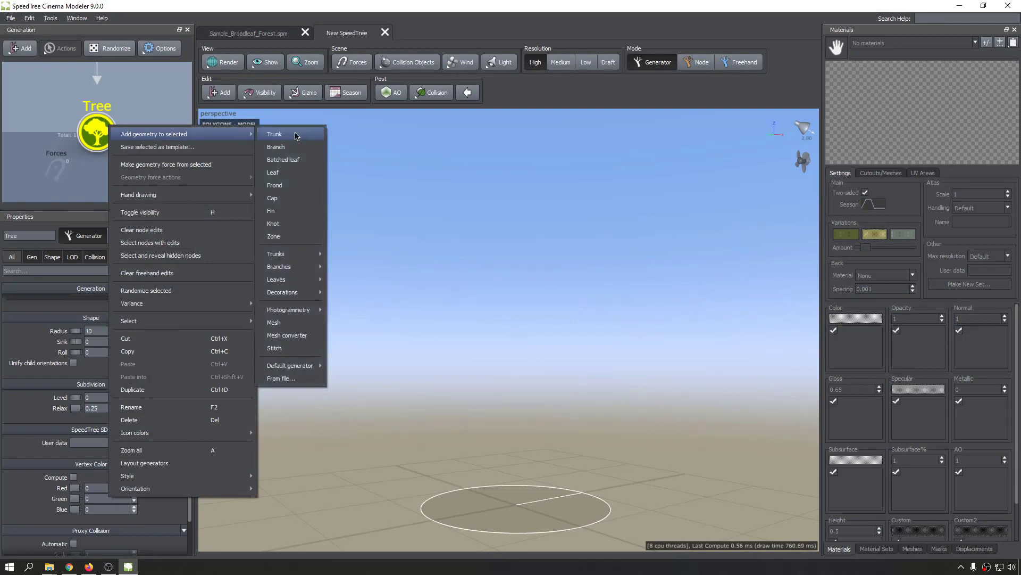
pyautogui.click(330, 132)
pyautogui.scroll(3, 515, 321)
pyautogui.scroll(-6, 516, 320)
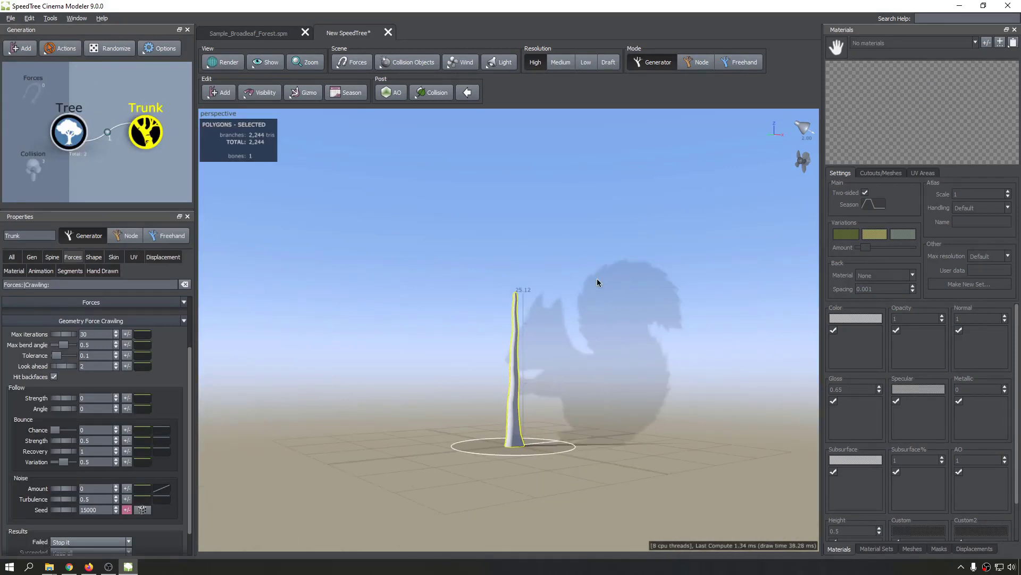
pyautogui.moveTo(500, 301); pyautogui.dragTo(457, 261, button='middle')
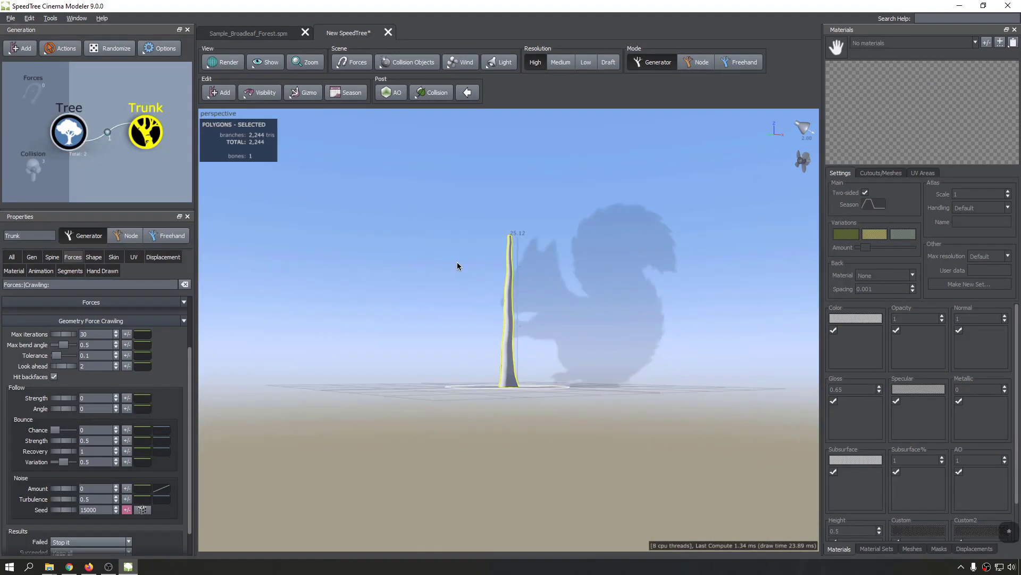
# Deselect the trunk and add a Magnet force to the scene.
pyautogui.moveTo(458, 261); pyautogui.dragTo(449, 286)
pyautogui.click(449, 286)
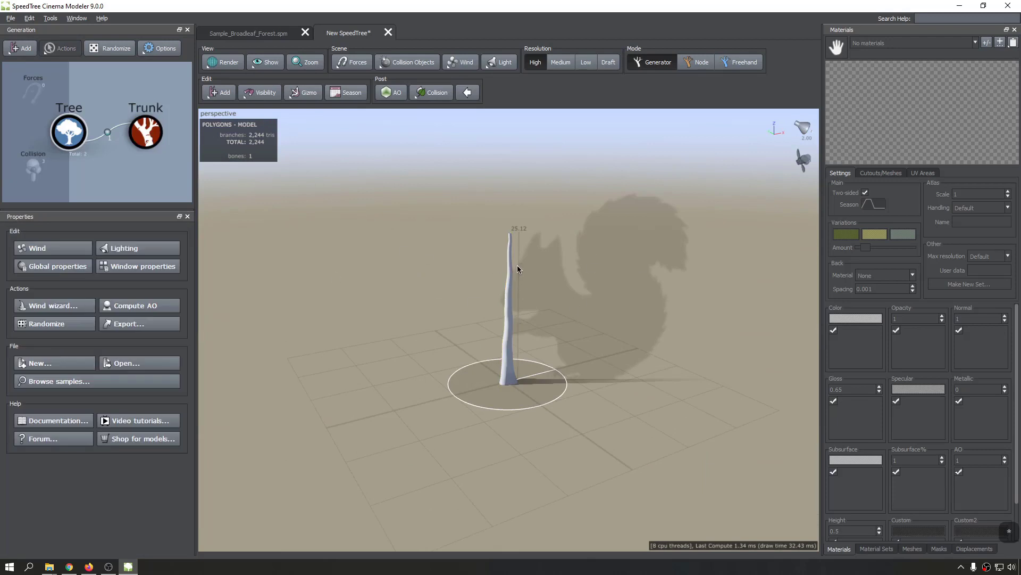
pyautogui.click(351, 62)
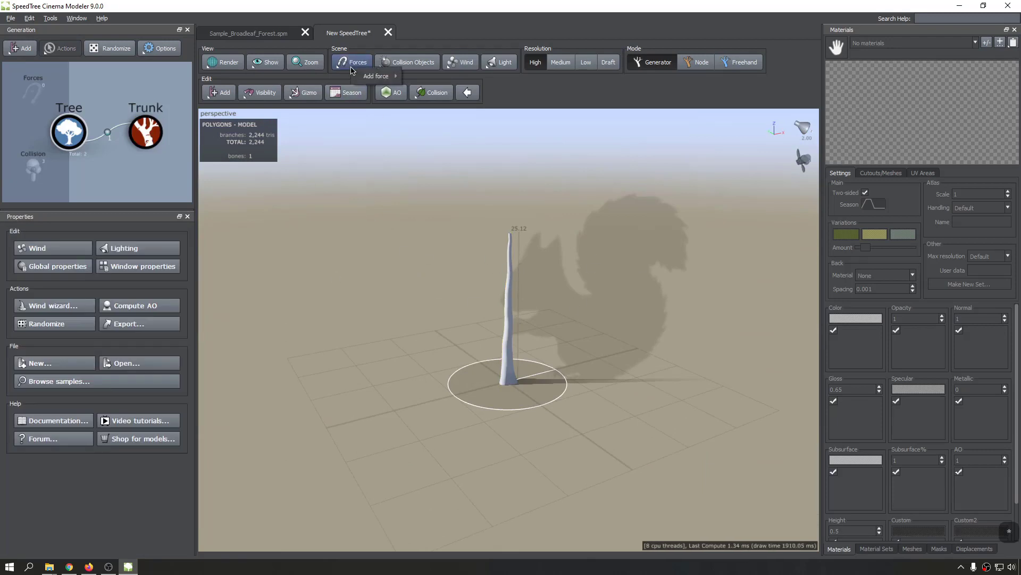
pyautogui.moveTo(366, 80)
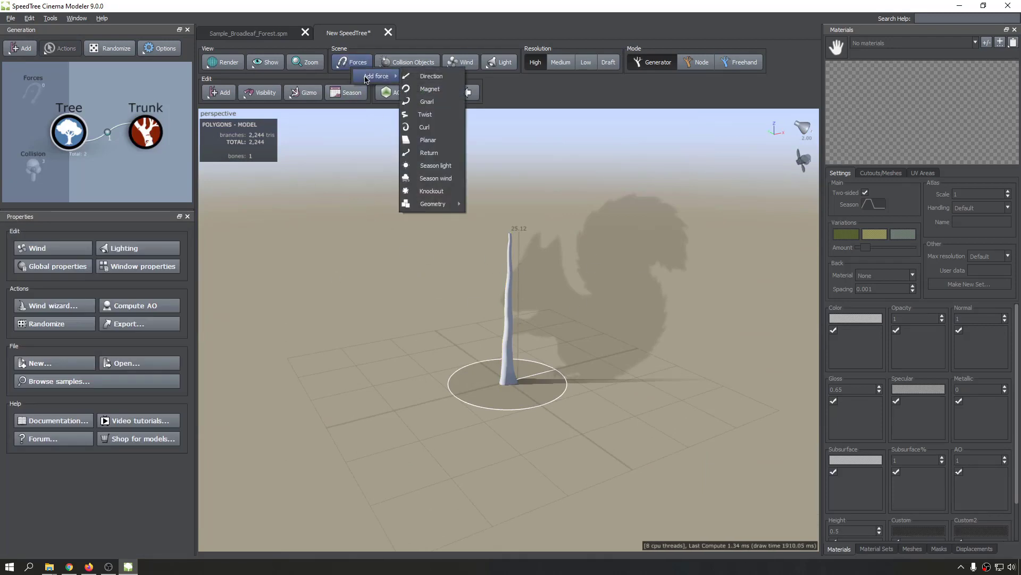
pyautogui.click(450, 91)
# Move the magnet force away from the trunk base, up and to one side, slightly above the trunk's tip.
pyautogui.scroll(2, 501, 367)
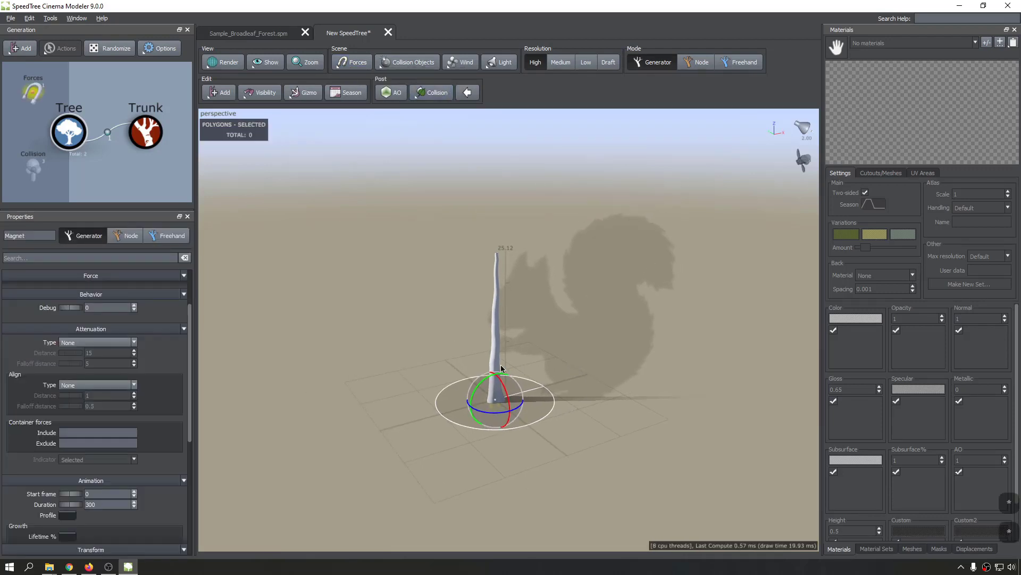
pyautogui.scroll(-1, 501, 369)
pyautogui.press('g')
pyautogui.scroll(2, 499, 368)
pyautogui.press('w')
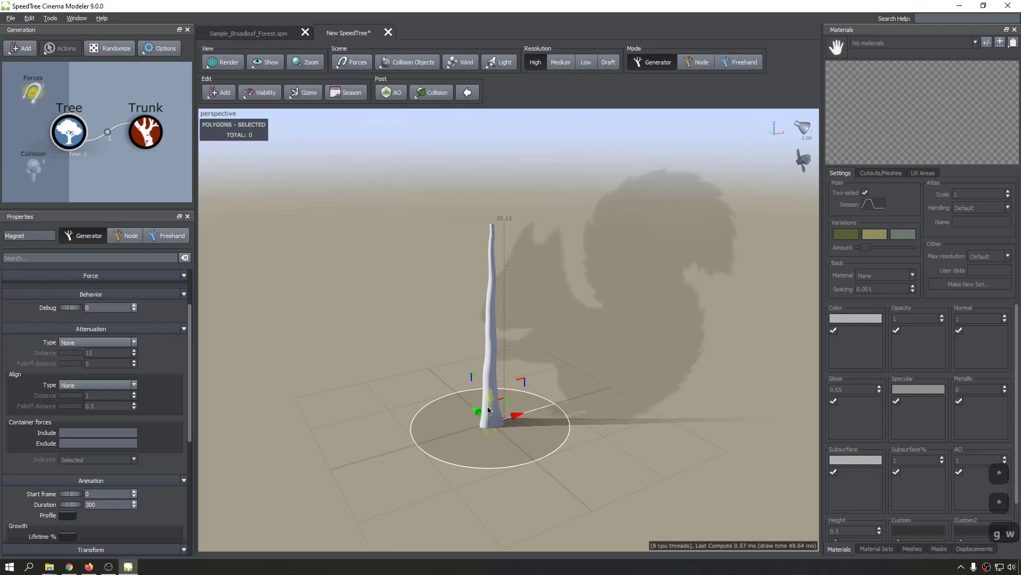
pyautogui.moveTo(495, 407); pyautogui.dragTo(427, 211)
pyautogui.moveTo(388, 161); pyautogui.dragTo(383, 187)
pyautogui.moveTo(424, 214); pyautogui.dragTo(405, 215)
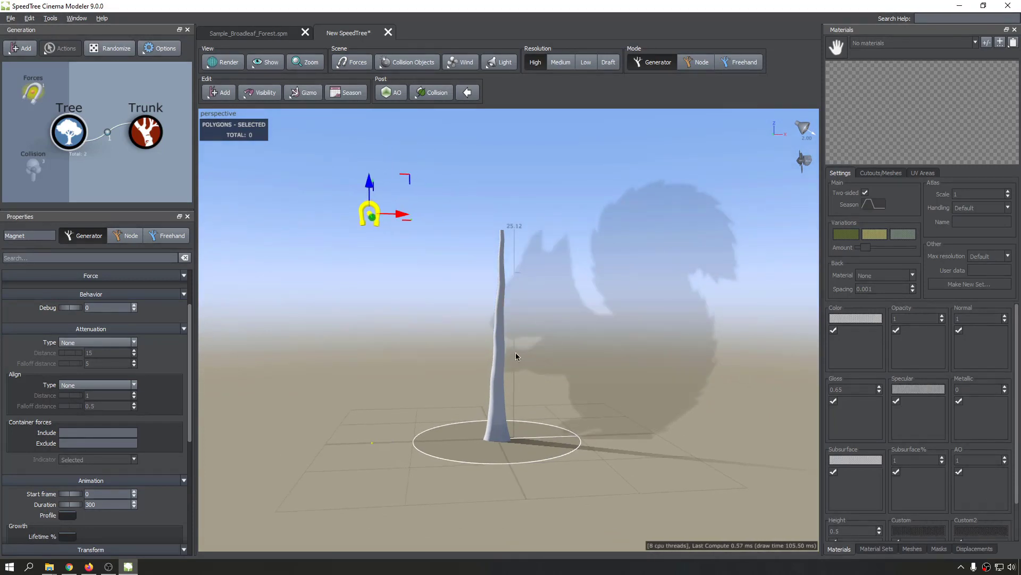
pyautogui.moveTo(516, 353); pyautogui.dragTo(561, 396, button='middle')
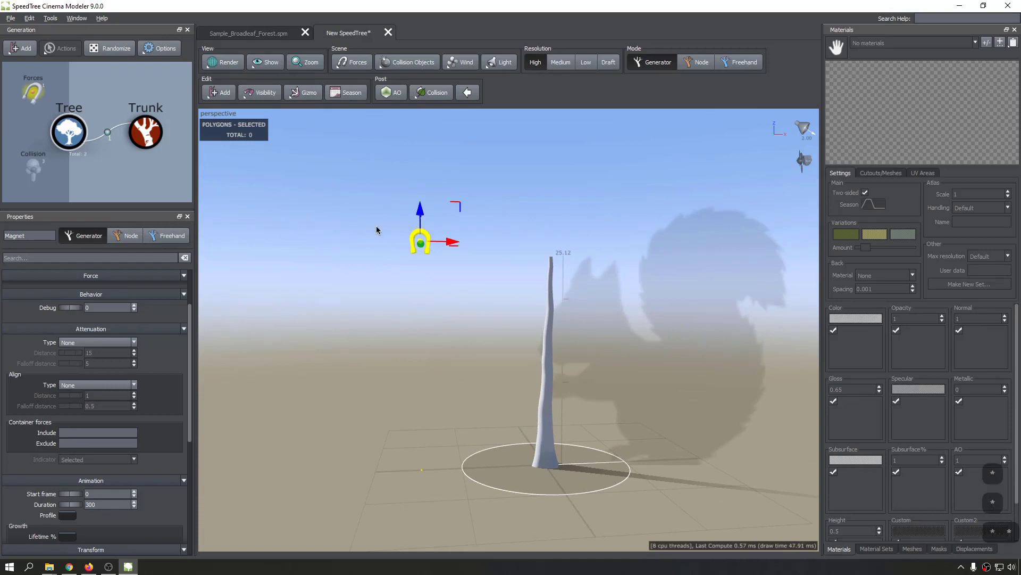
# Enable the Magnet force on the Trunk generator at a strength of 0.25.
pyautogui.click(553, 354)
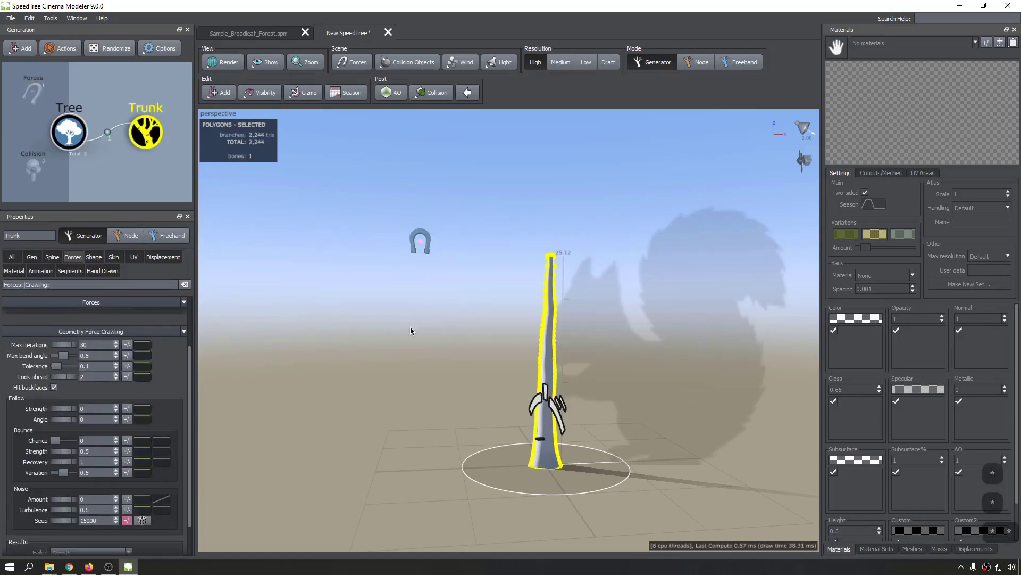
pyautogui.click(88, 302)
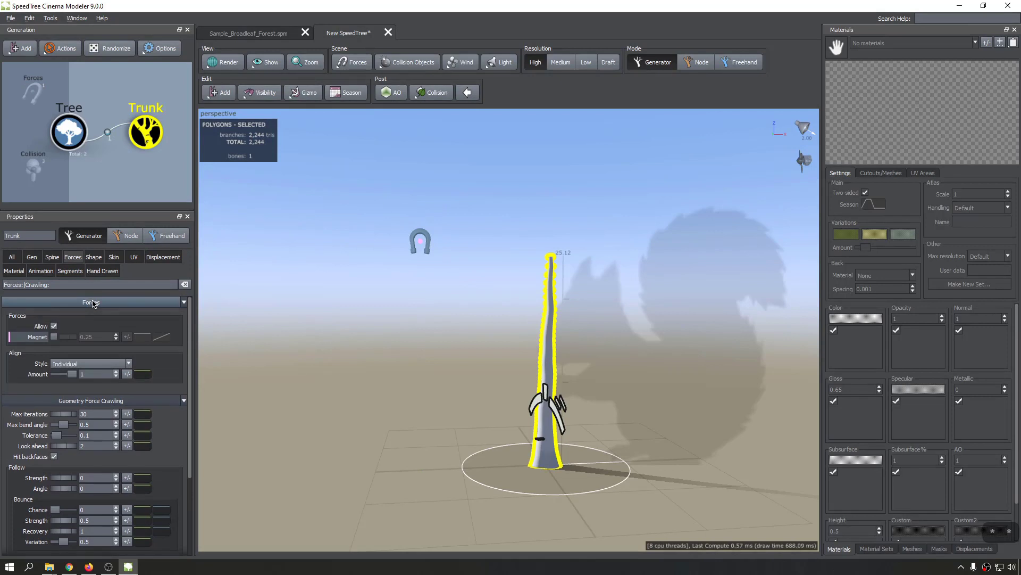
pyautogui.click(55, 337)
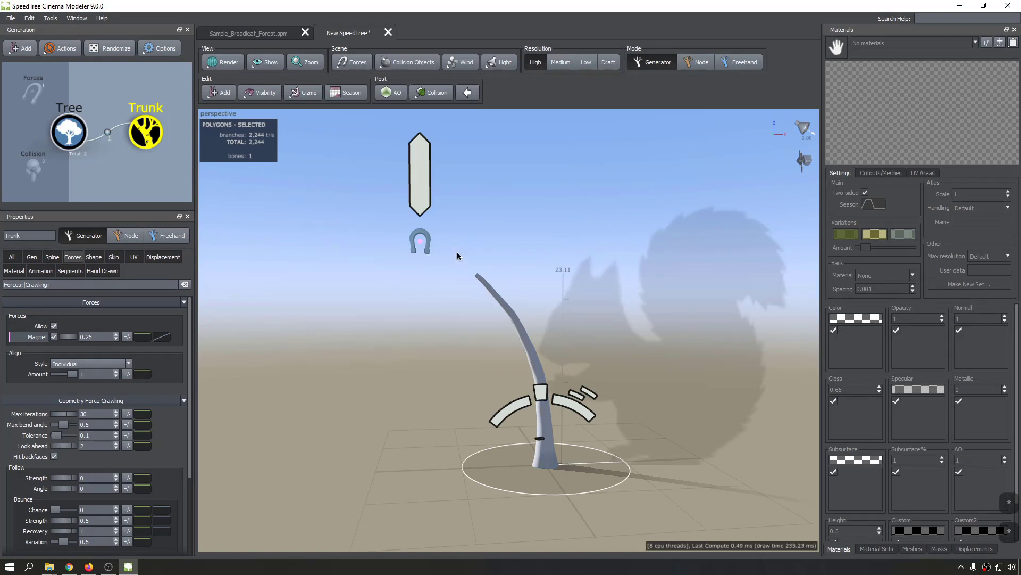
# Move the magnet force around beside the trunk and leave it at about the height of the bent tip.
pyautogui.click(423, 239)
pyautogui.moveTo(421, 222); pyautogui.dragTo(387, 316)
pyautogui.moveTo(358, 279); pyautogui.dragTo(417, 267)
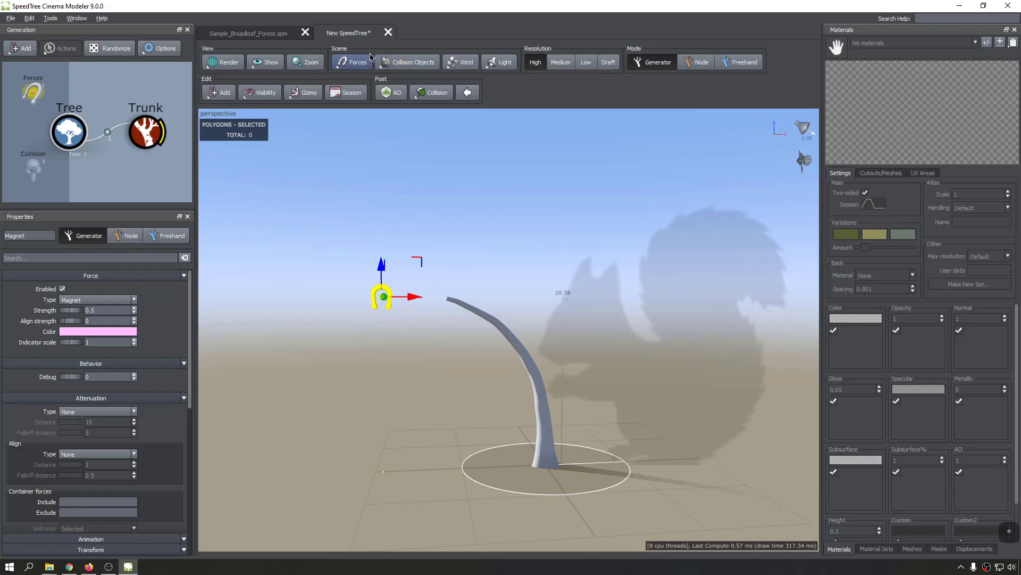
# Delete the magnet force from the scene.
pyautogui.click(295, 171)
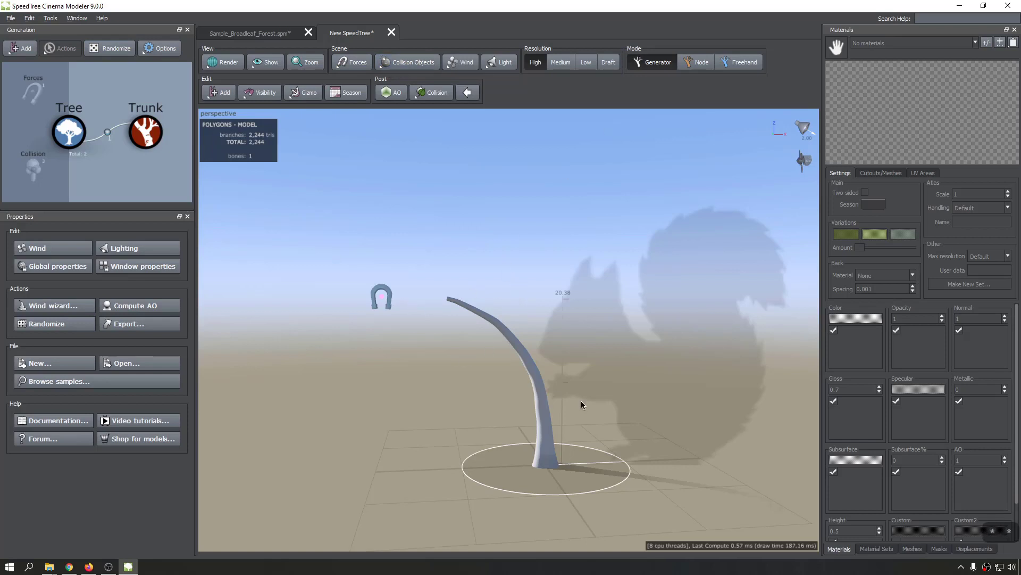
pyautogui.moveTo(581, 400); pyautogui.dragTo(566, 397, button='middle')
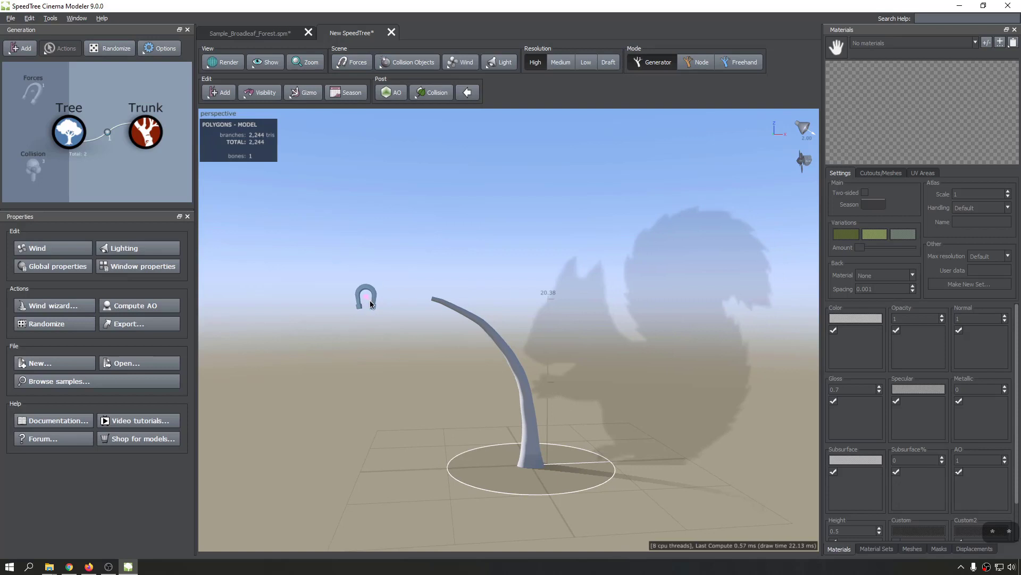
pyautogui.press('Delete')
pyautogui.scroll(4, 374, 295)
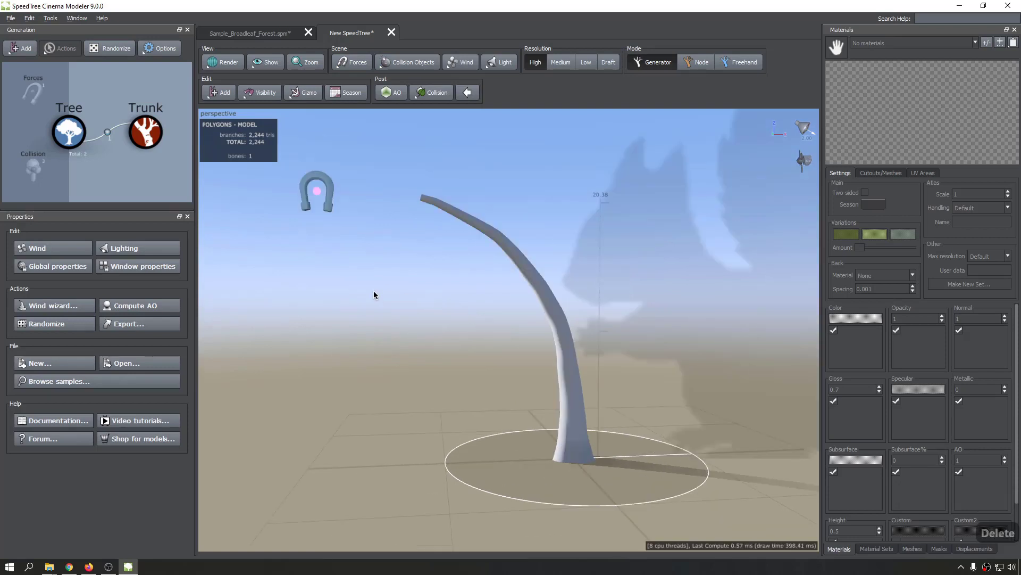
pyautogui.click(323, 194)
pyautogui.press('Delete')
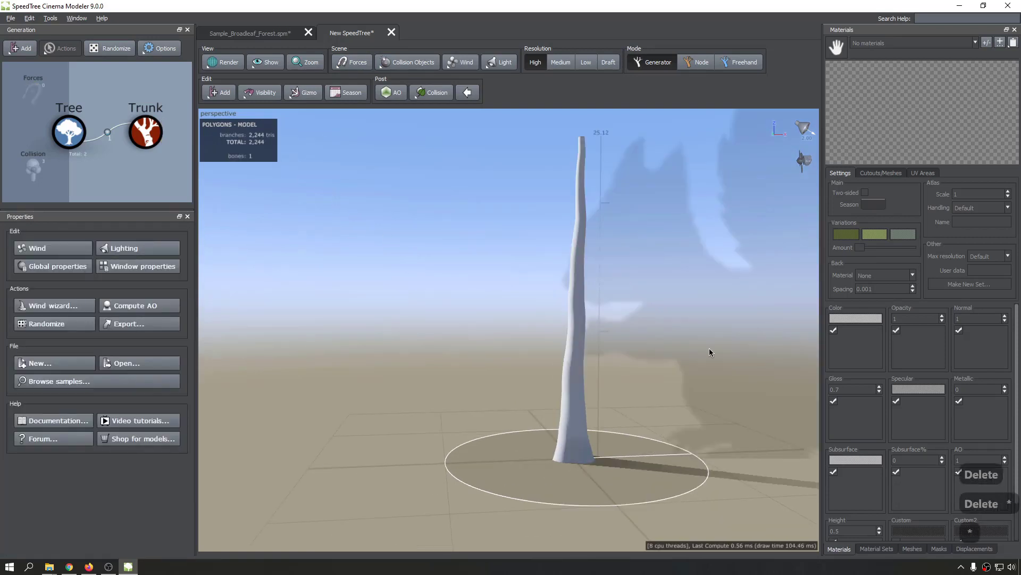
# Add a capsule collision object around the trunk, raised to Z 3.188, with radius 2.28 and height 20.66.
pyautogui.scroll(3, 550, 343)
pyautogui.scroll(-4, 557, 358)
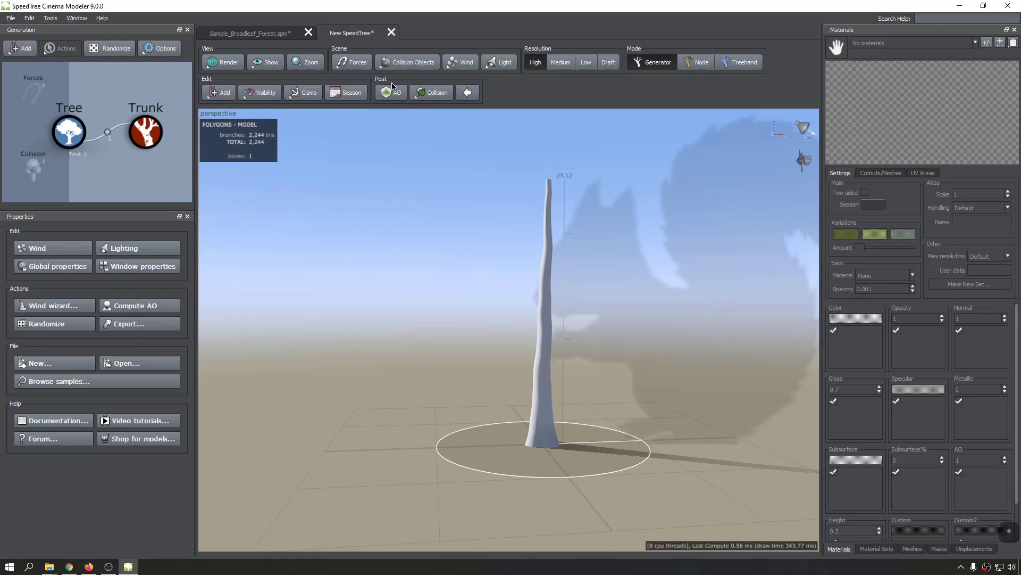
pyautogui.click(409, 62)
pyautogui.moveTo(430, 158)
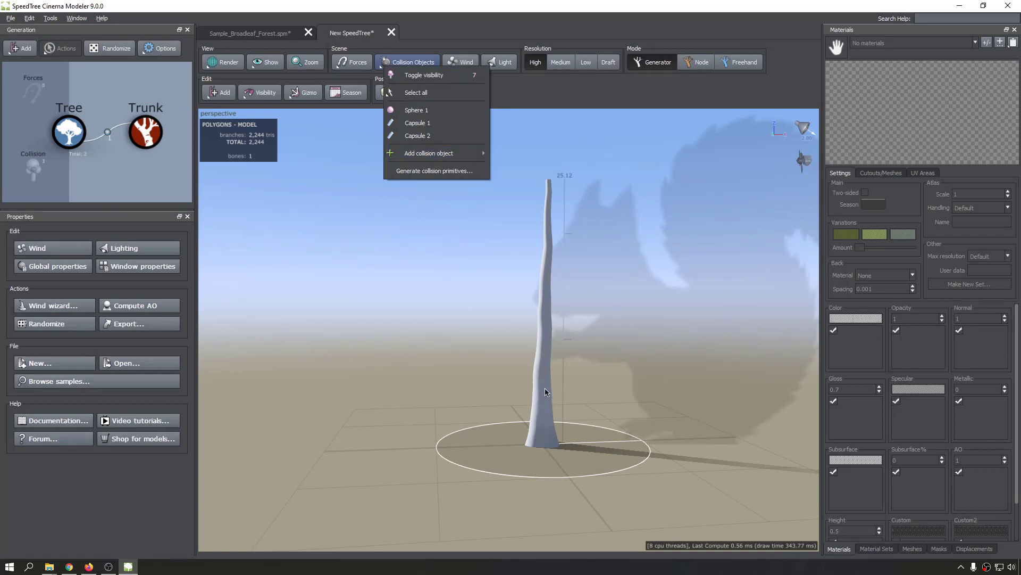
pyautogui.moveTo(483, 153)
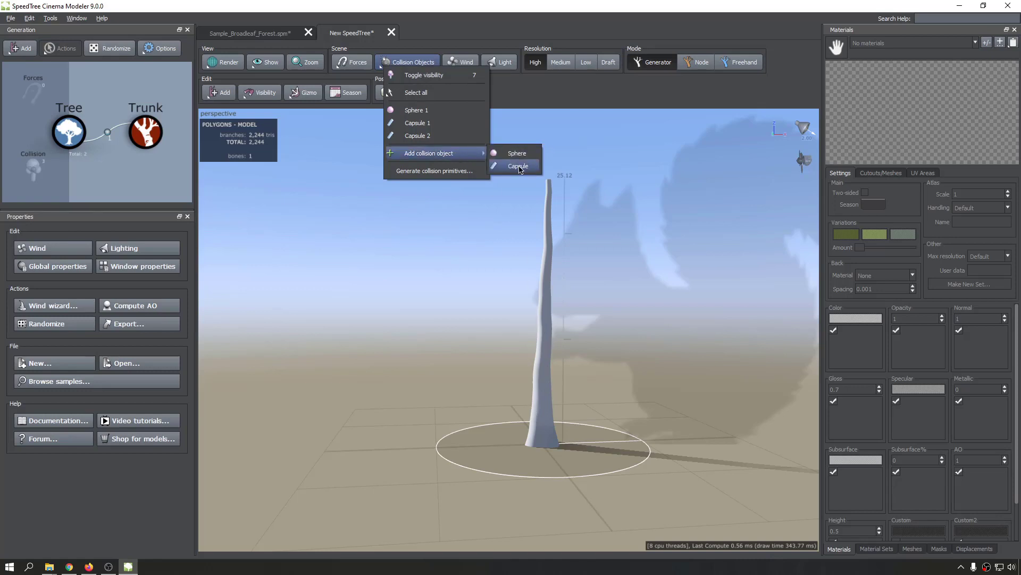
pyautogui.click(519, 167)
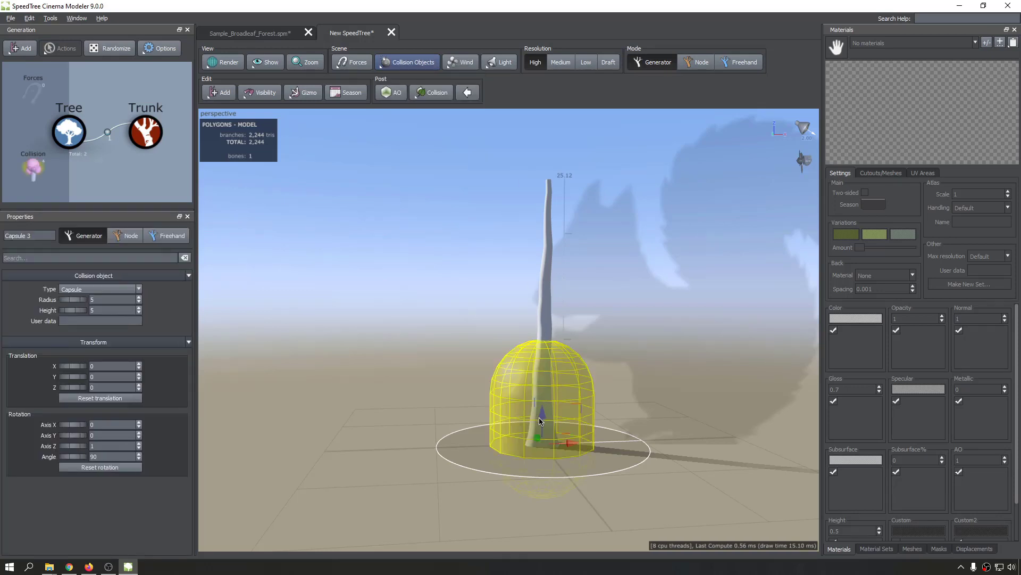
pyautogui.moveTo(540, 421); pyautogui.dragTo(554, 409)
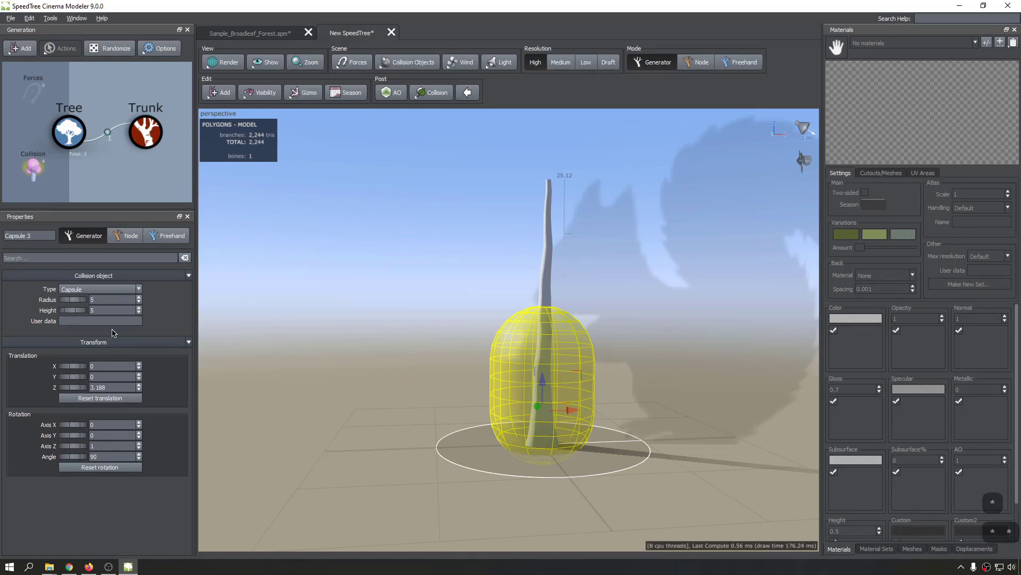
pyautogui.moveTo(80, 300); pyautogui.dragTo(13, 301)
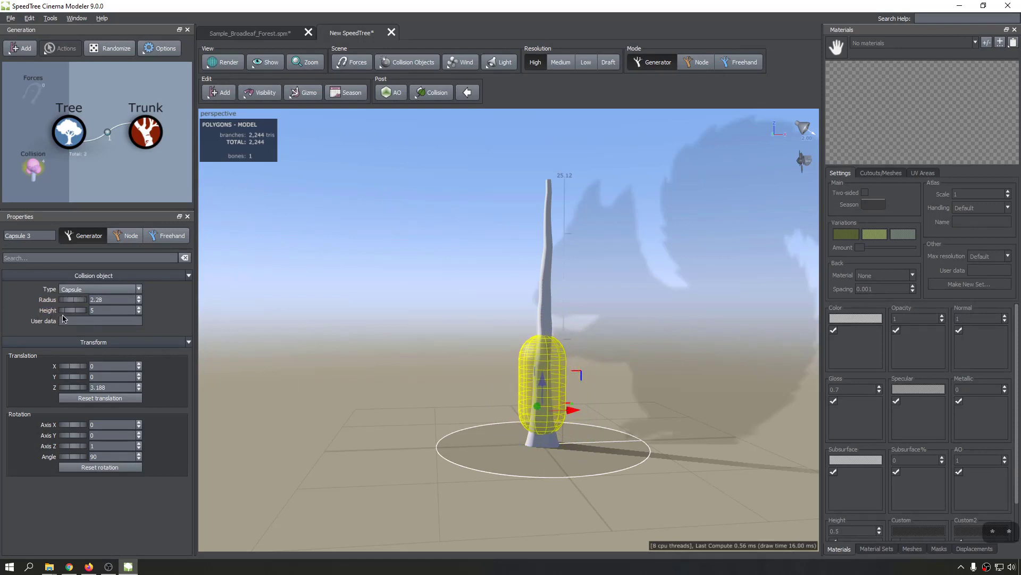
pyautogui.moveTo(72, 311); pyautogui.dragTo(582, 258)
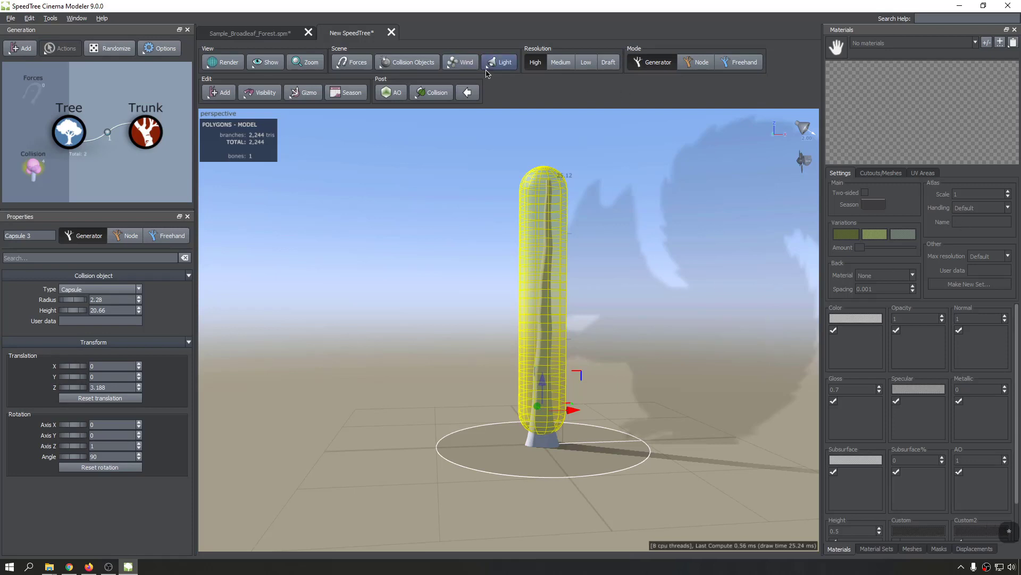
# Switch to the Sample_Broadleaf_Forest document and view the tree from several distances and angles.
pyautogui.click(236, 34)
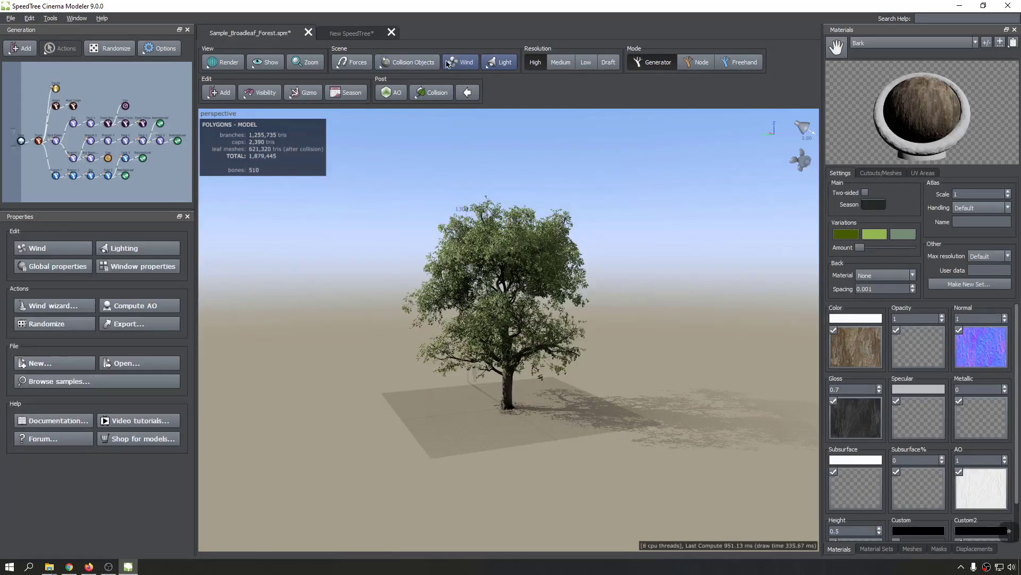
pyautogui.moveTo(669, 201); pyautogui.dragTo(513, 239)
pyautogui.scroll(-4, 514, 239)
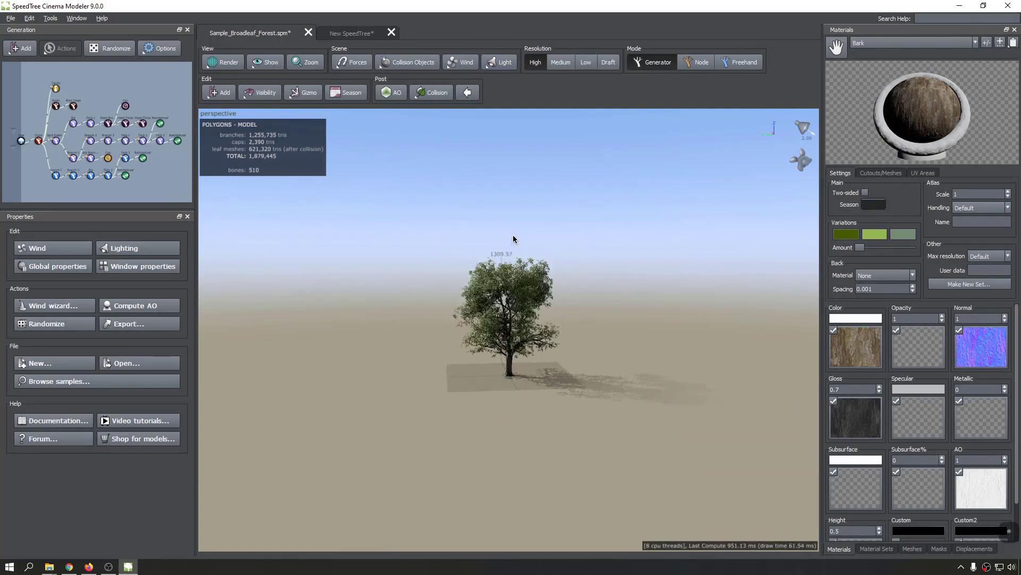
pyautogui.scroll(5, 514, 238)
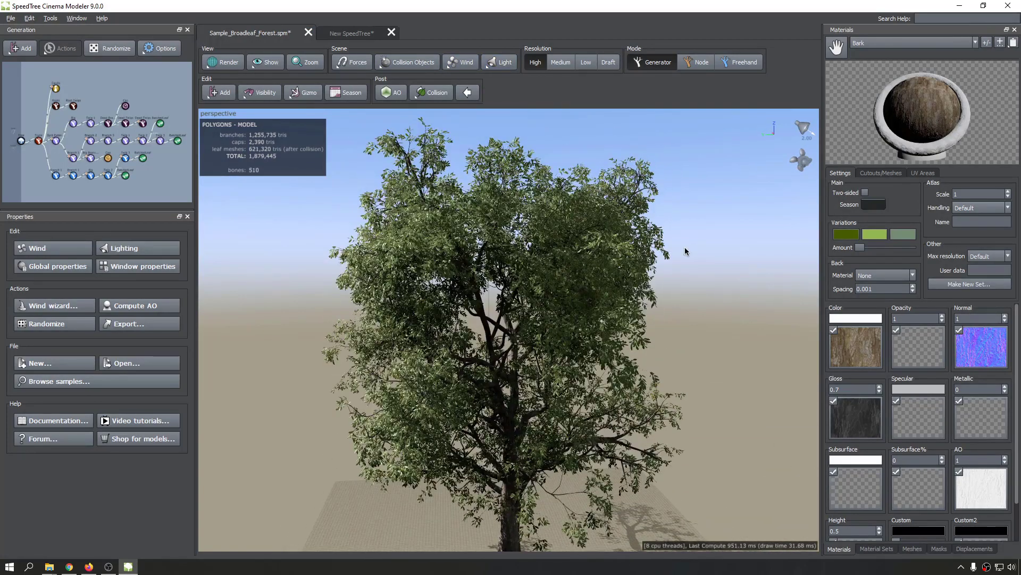
pyautogui.moveTo(684, 246); pyautogui.dragTo(695, 228)
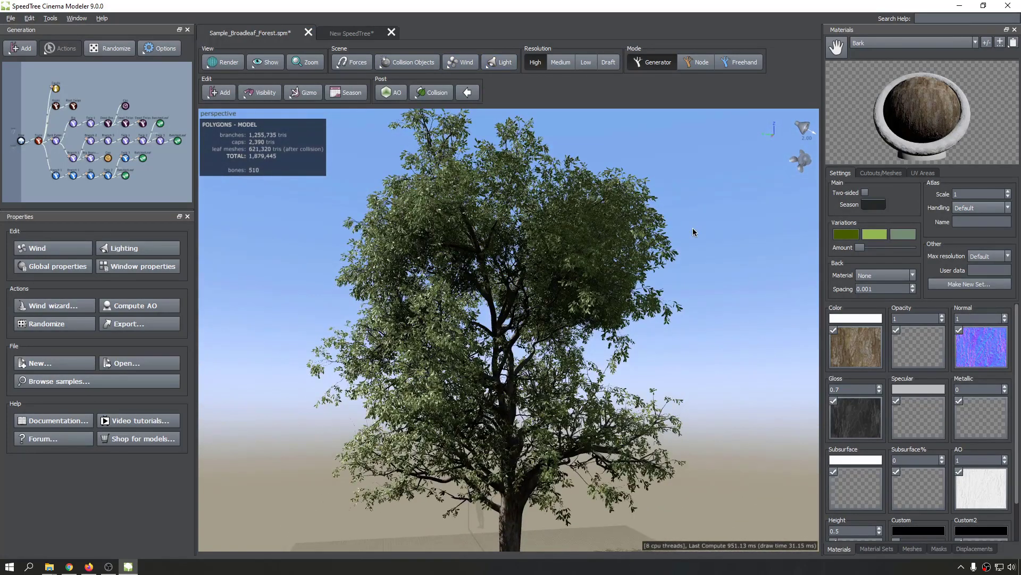
pyautogui.moveTo(399, 252); pyautogui.dragTo(514, 266)
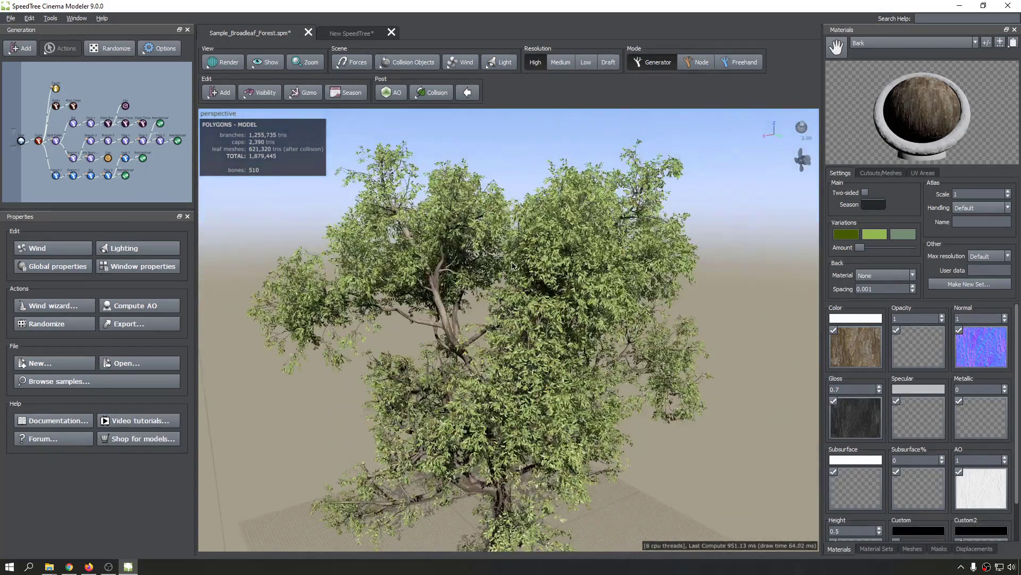
# Review the Wind Wizard's settings and the model types it offers, and close it without applying anything.
pyautogui.rightClick(445, 67)
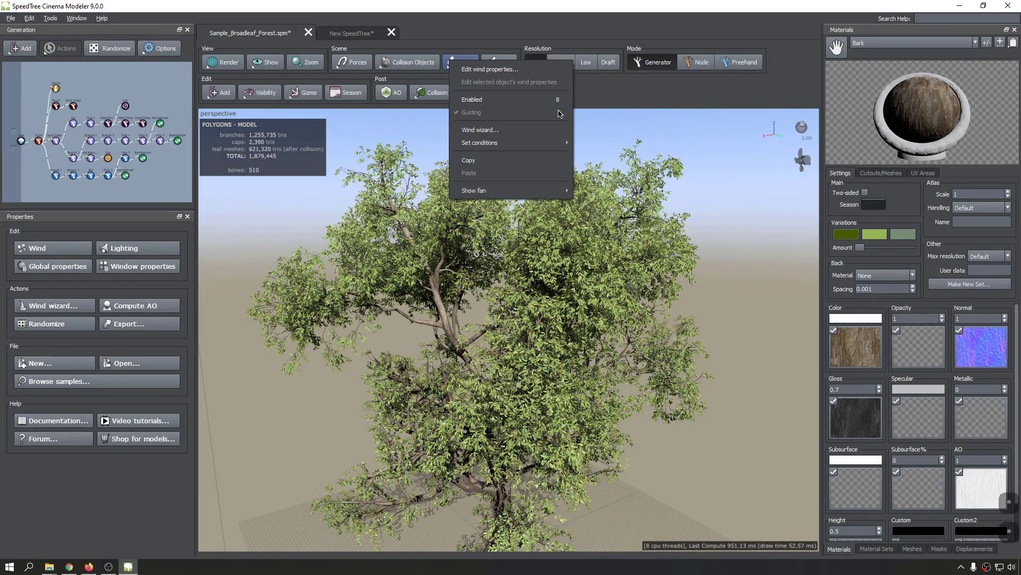
pyautogui.click(481, 131)
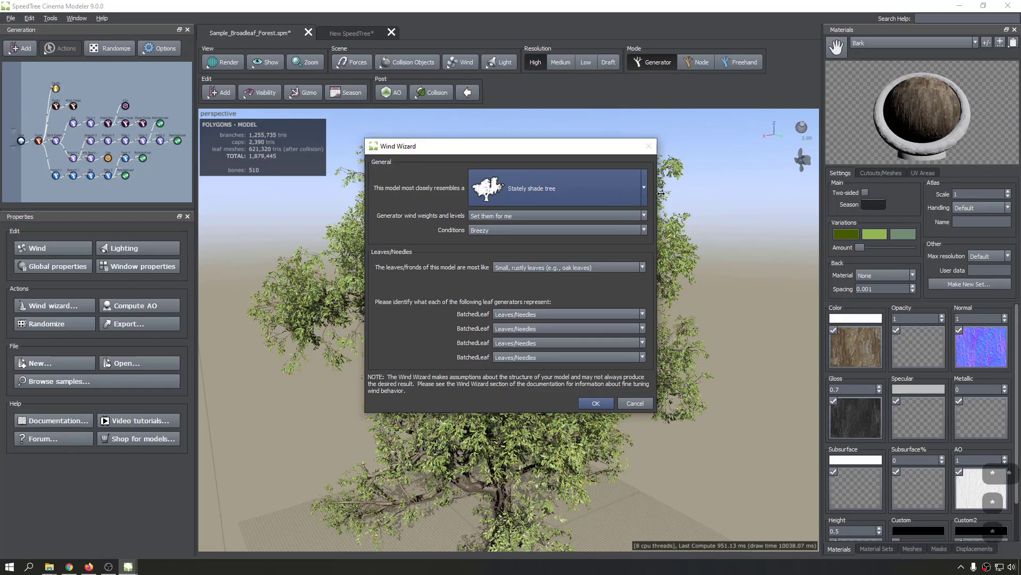
pyautogui.click(645, 198)
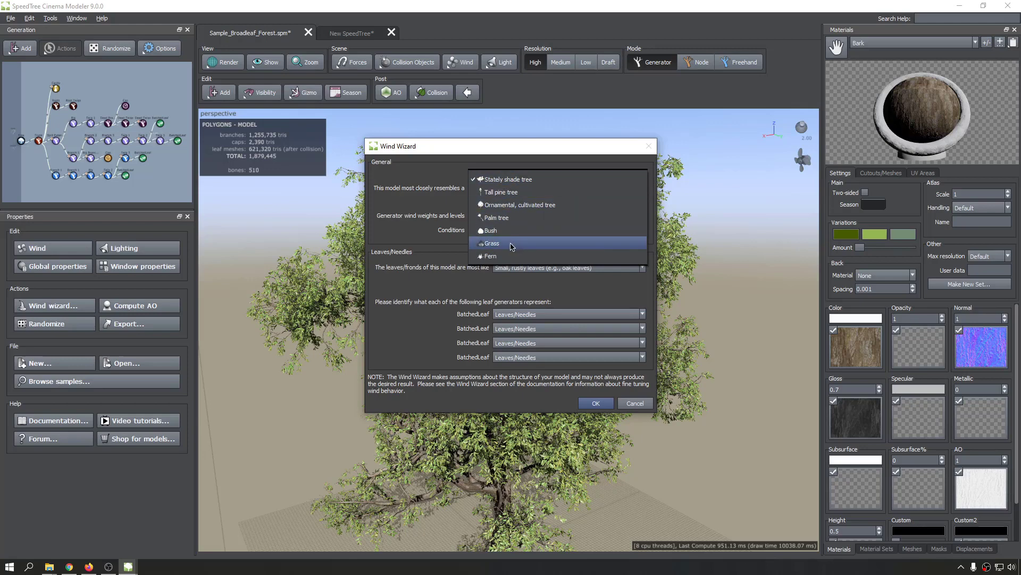
pyautogui.click(444, 222)
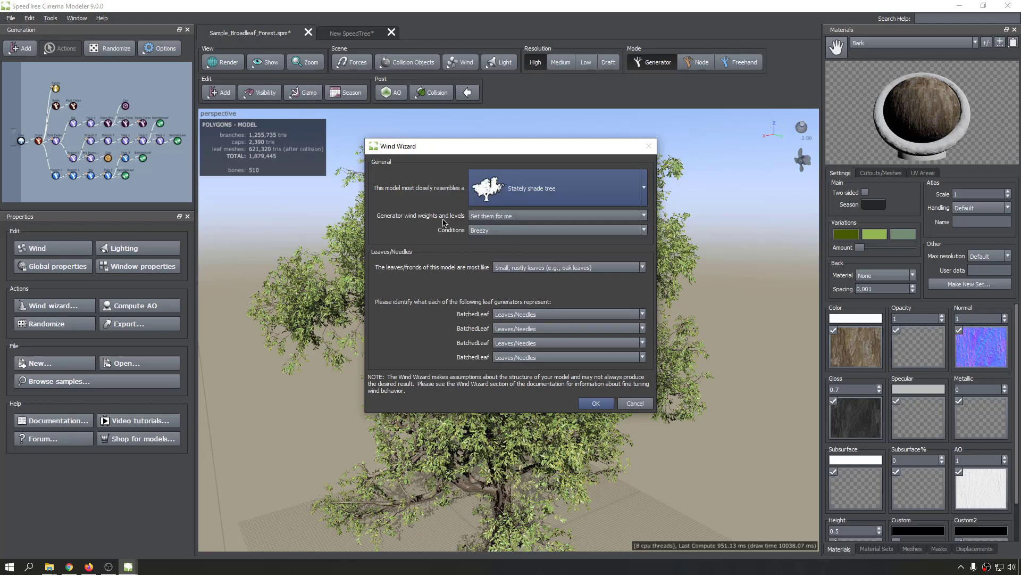
pyautogui.click(634, 403)
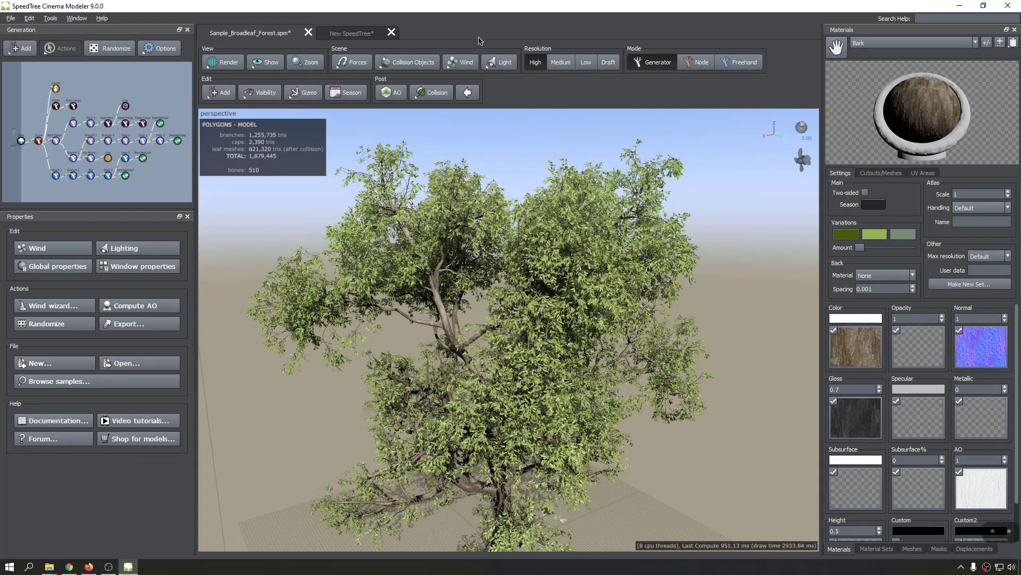
# Enable wind on the broadleaf tree and raise the wind strength close to its maximum.
pyautogui.click(460, 65)
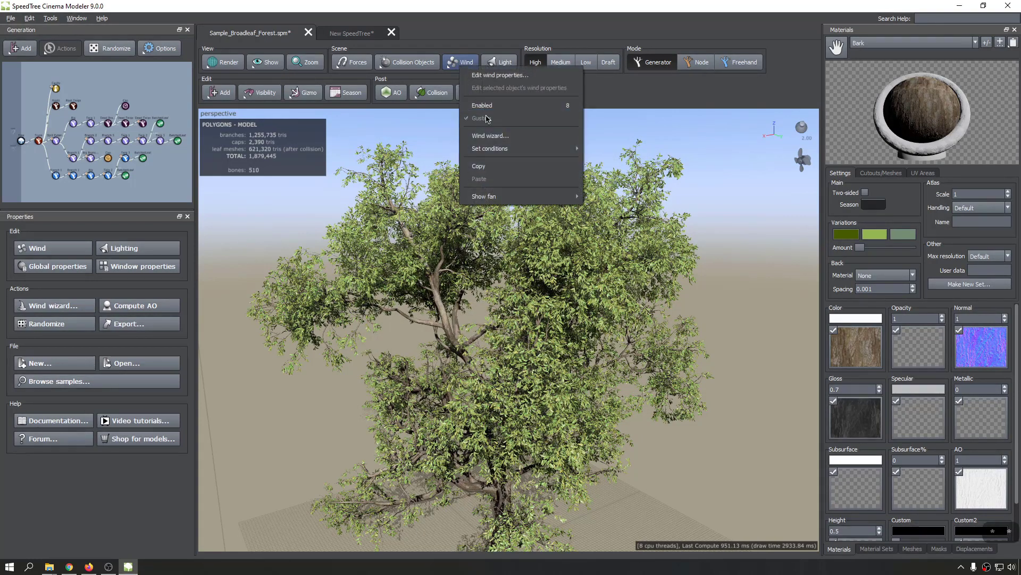
pyautogui.click(481, 106)
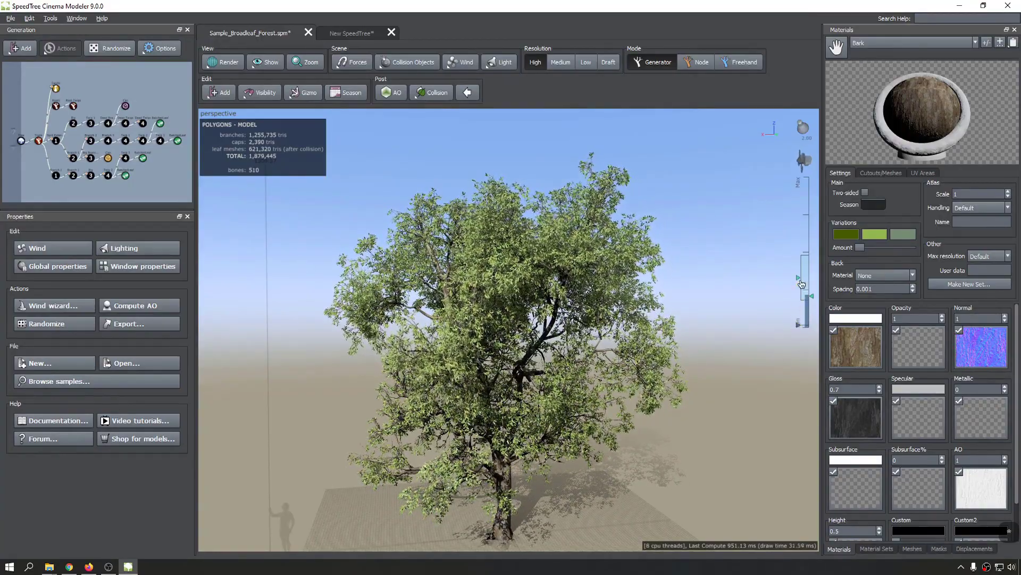
pyautogui.moveTo(802, 279); pyautogui.dragTo(801, 201)
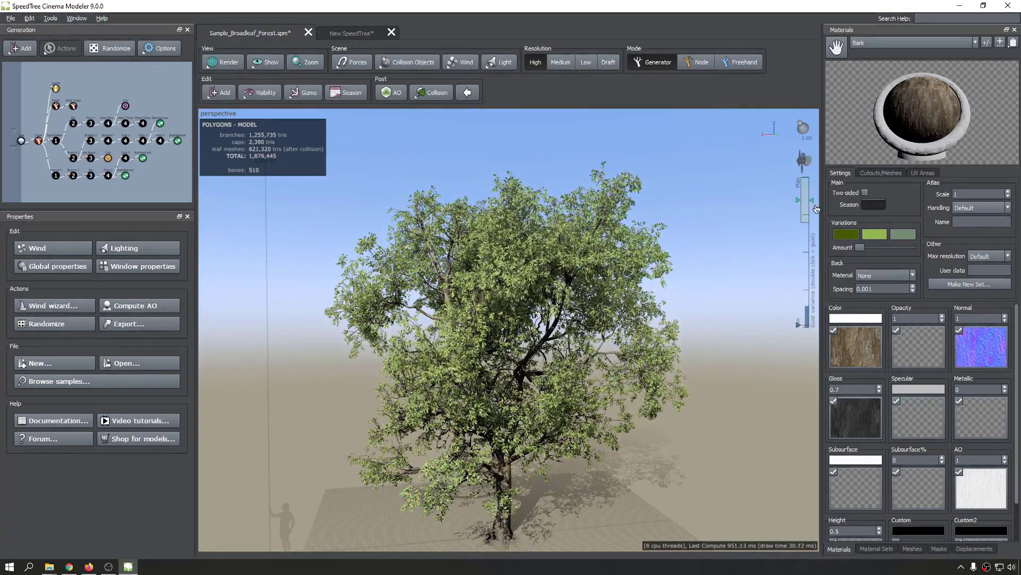
# Raise the wind strength to just above the middle of its range, view the tree's motion, and disable the wind.
pyautogui.moveTo(799, 325); pyautogui.dragTo(799, 313)
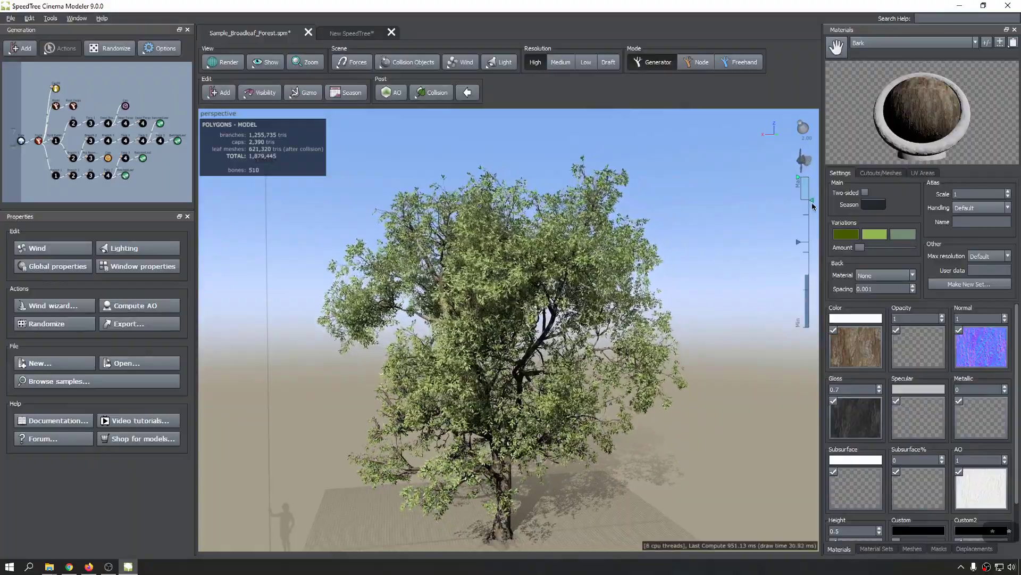
pyautogui.moveTo(608, 281); pyautogui.dragTo(525, 366)
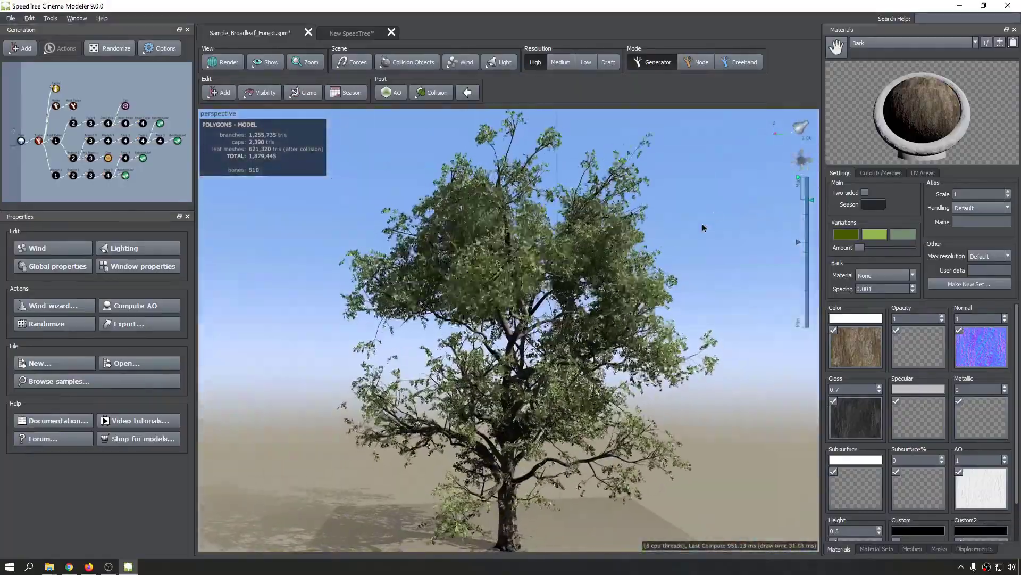
pyautogui.click(467, 63)
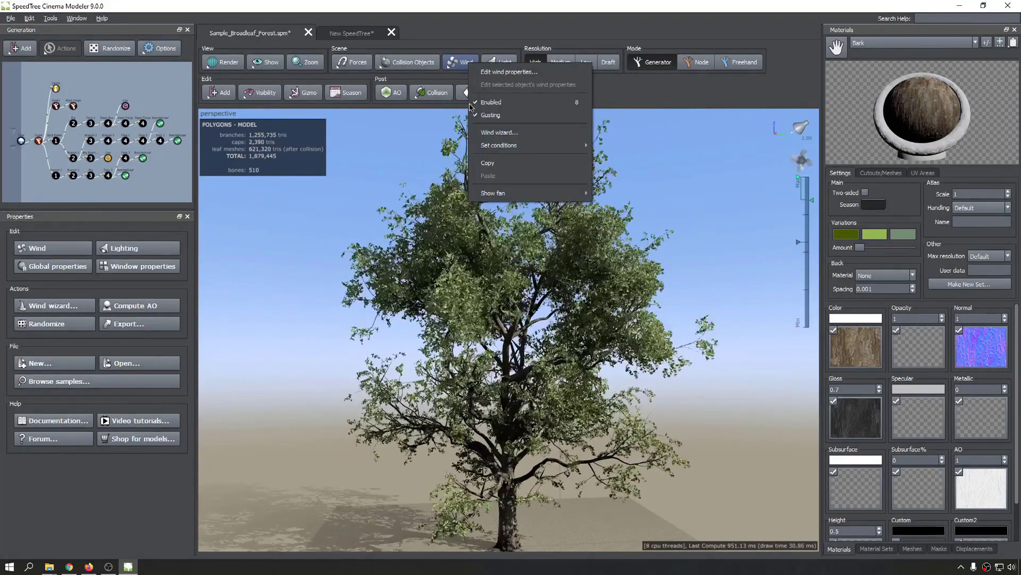
pyautogui.click(492, 102)
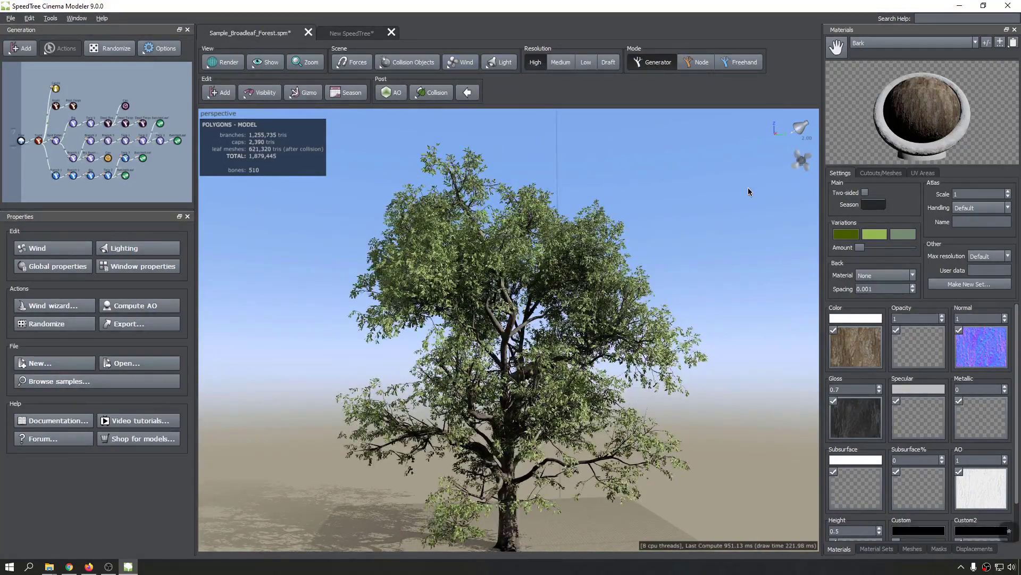
pyautogui.moveTo(488, 71)
pyautogui.mouseDown()
pyautogui.moveTo(504, 94)
pyautogui.moveTo(678, 210)
pyautogui.moveTo(548, 141)
pyautogui.mouseUp()
pyautogui.moveTo(688, 197); pyautogui.dragTo(769, 182)
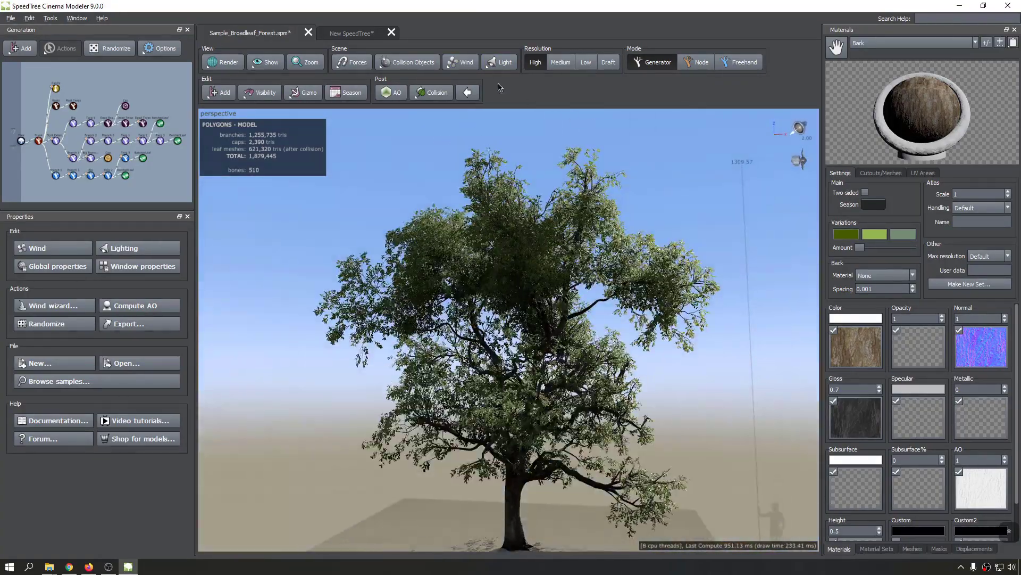
# Set the light's ambient ground color to bright magenta with hue 0.875, saturation 1 and value 1.
pyautogui.click(500, 63)
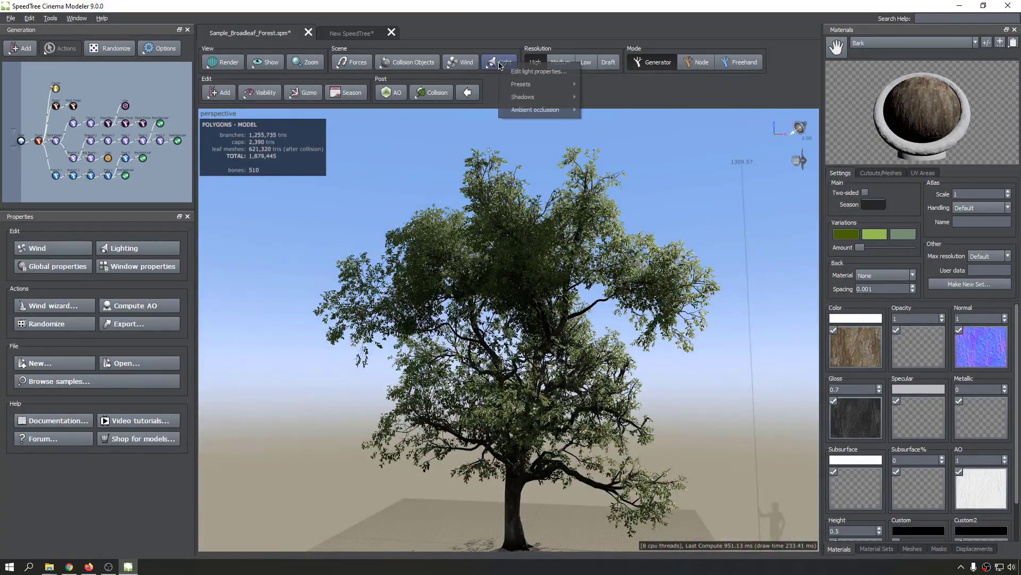
pyautogui.click(536, 73)
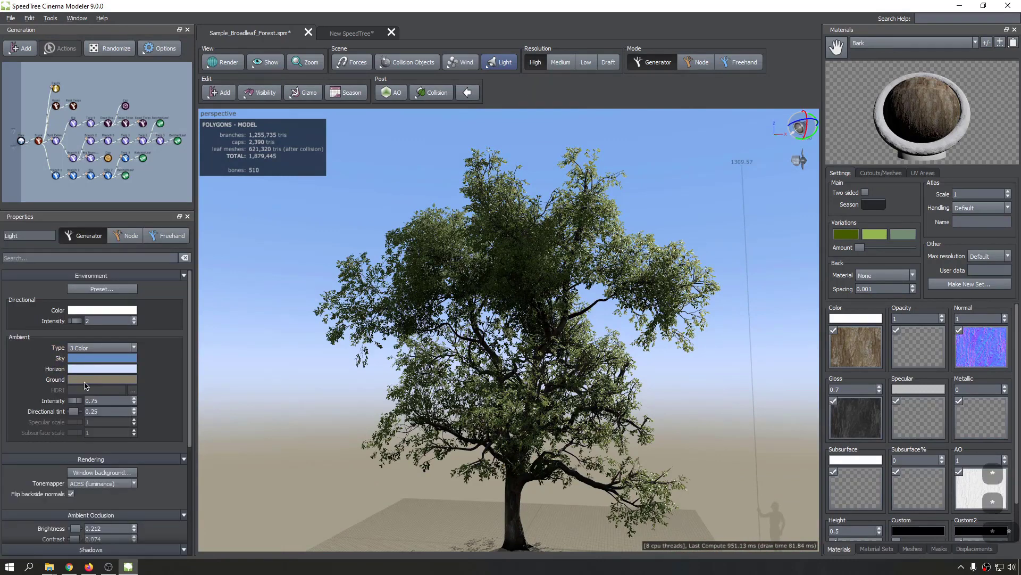
pyautogui.click(100, 381)
pyautogui.moveTo(138, 400); pyautogui.dragTo(212, 398)
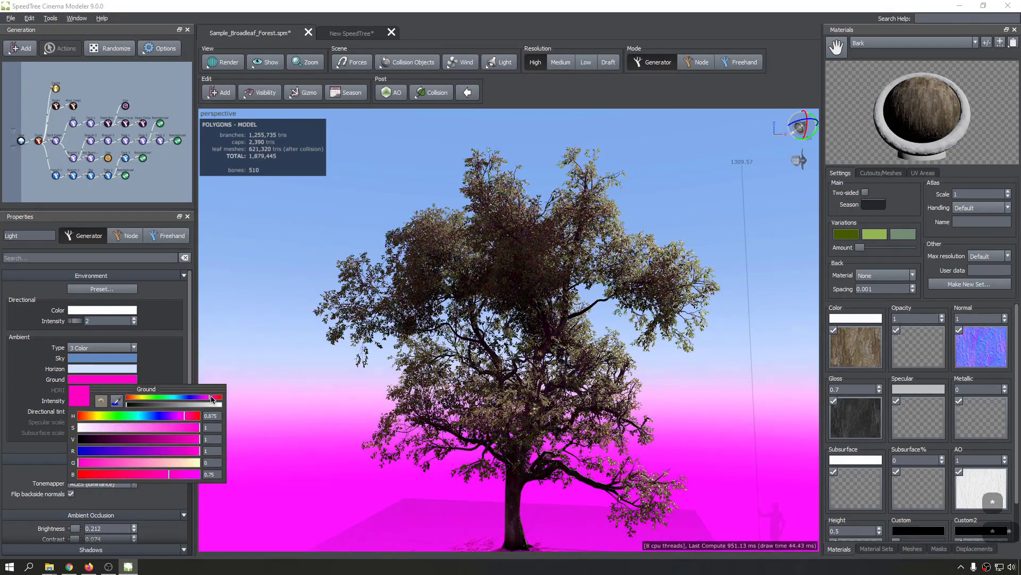
pyautogui.click(276, 262)
pyautogui.click(277, 262)
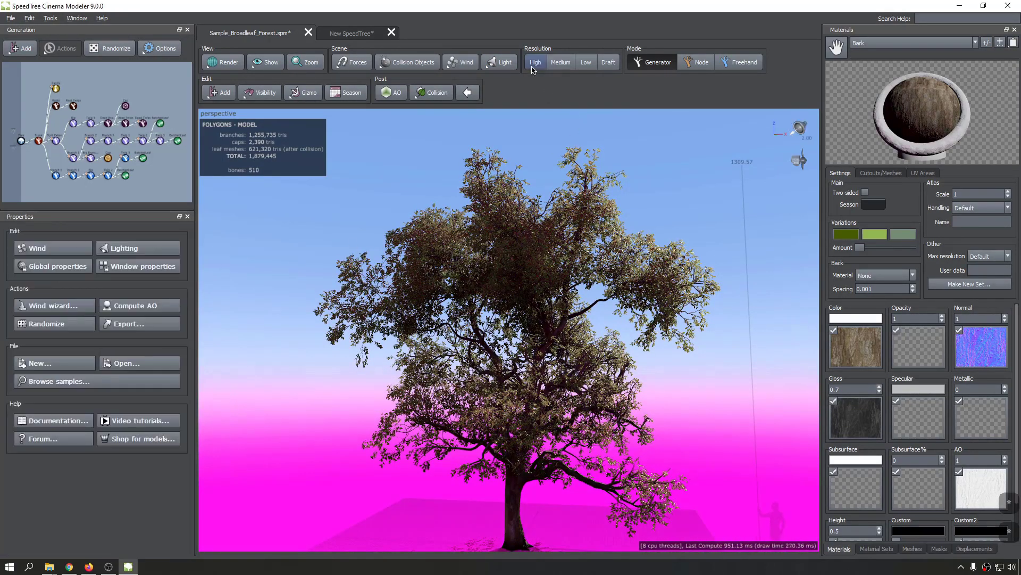
# Apply the Night lighting preset to the scene.
pyautogui.click(501, 64)
pyautogui.moveTo(532, 84)
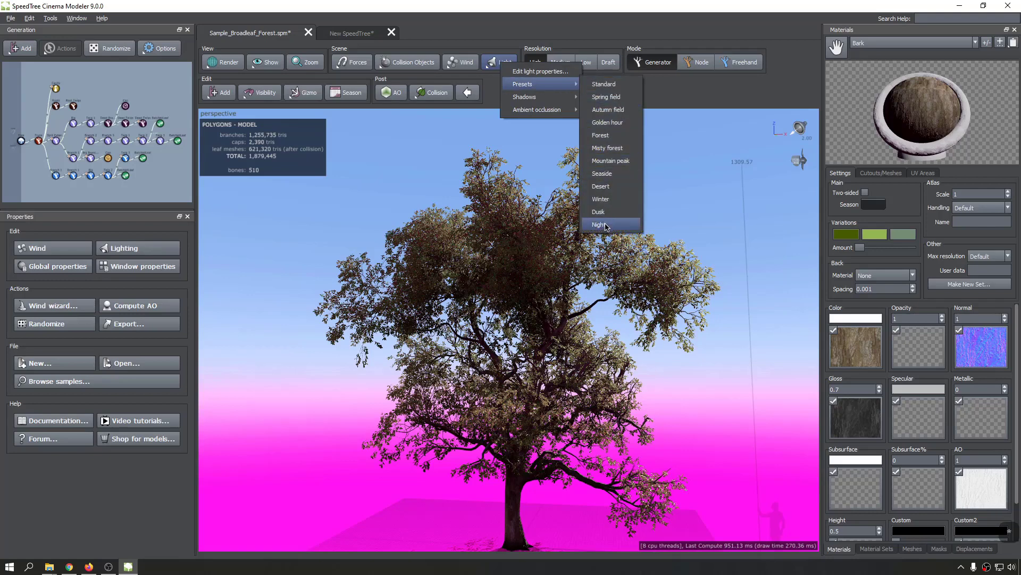
pyautogui.click(600, 225)
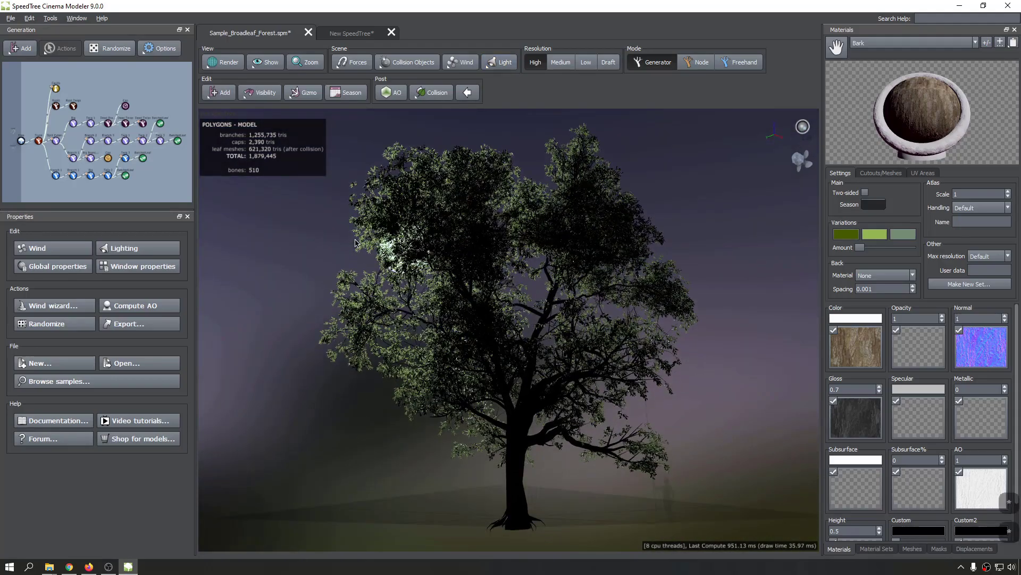
# Examine the tree under the night lighting from several angles and distances, including the leaves up close and the moon behind it.
pyautogui.moveTo(303, 260); pyautogui.dragTo(433, 259)
pyautogui.scroll(-3, 446, 269)
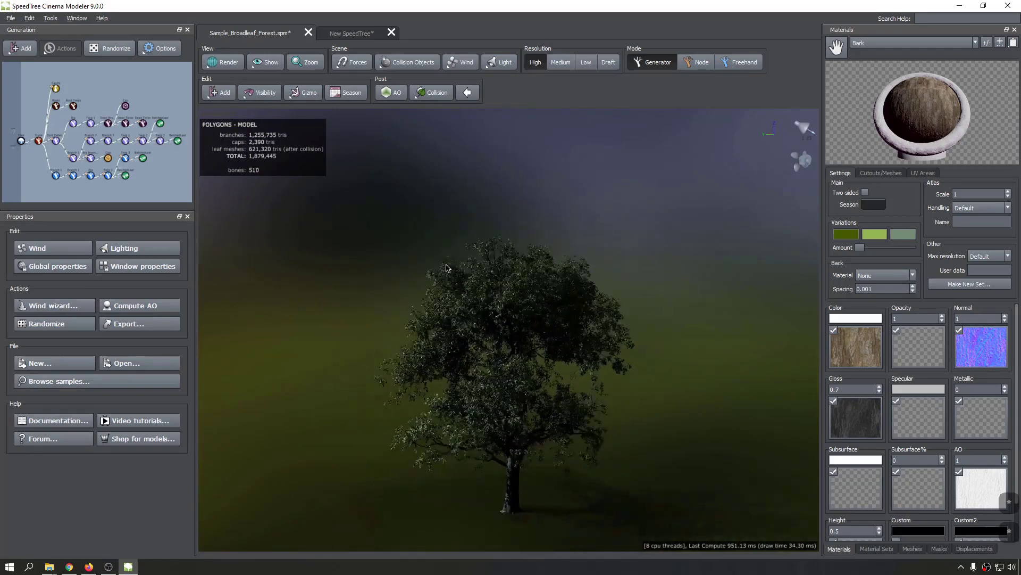
pyautogui.scroll(7, 446, 269)
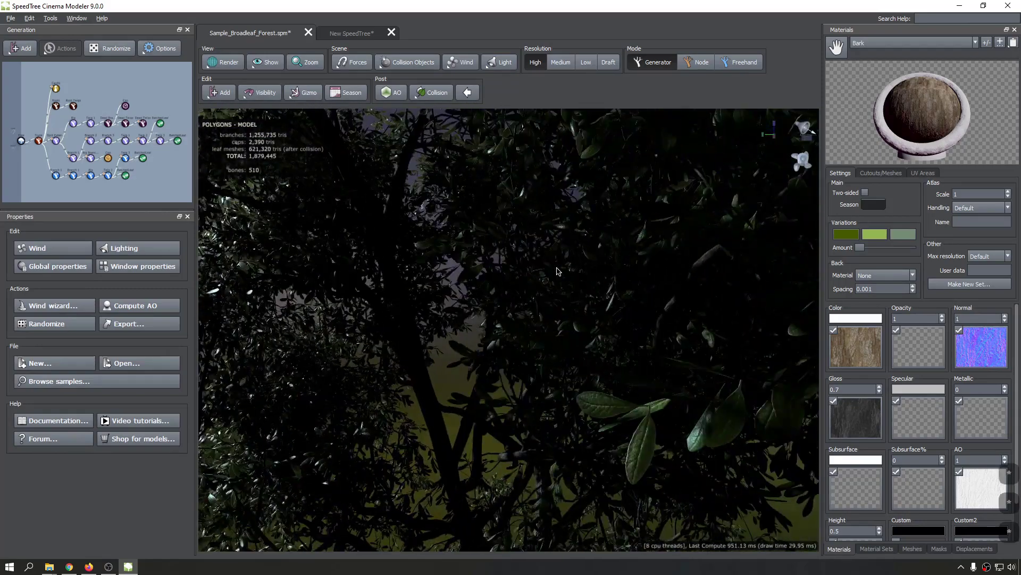
pyautogui.scroll(-8, 475, 282)
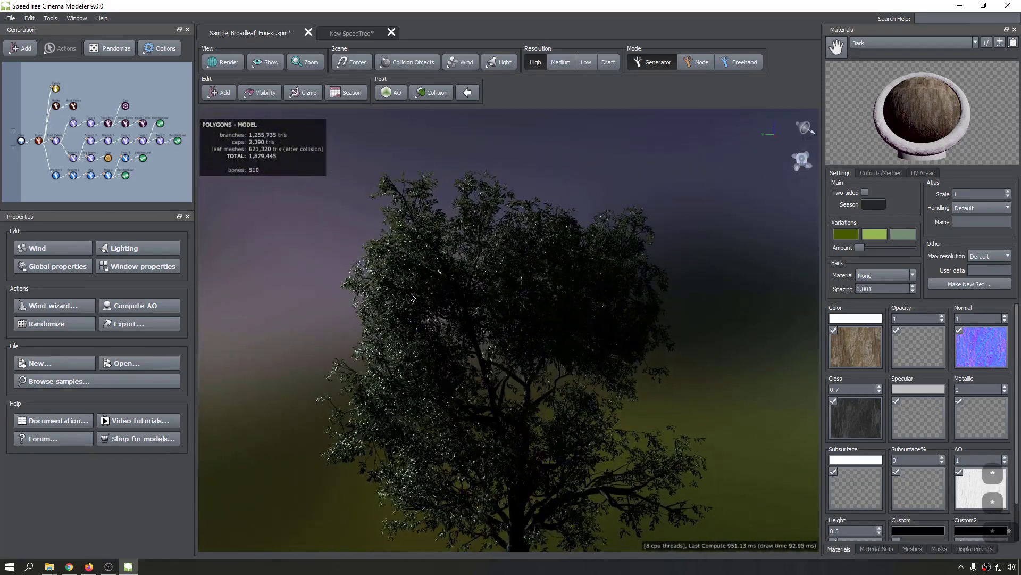
pyautogui.scroll(6, 410, 287)
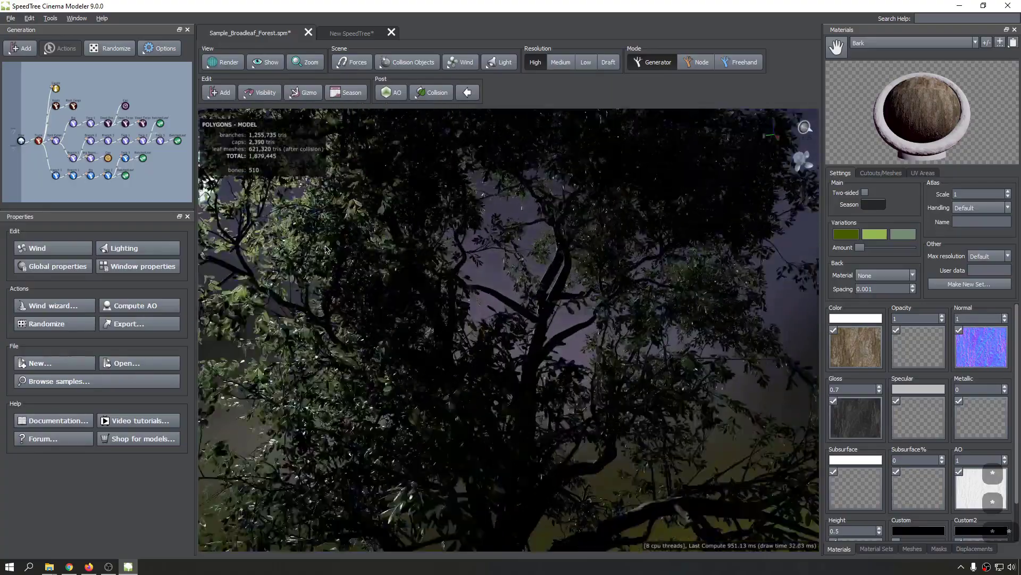
pyautogui.scroll(-6, 373, 260)
pyautogui.scroll(2, 423, 270)
pyautogui.scroll(2, 423, 271)
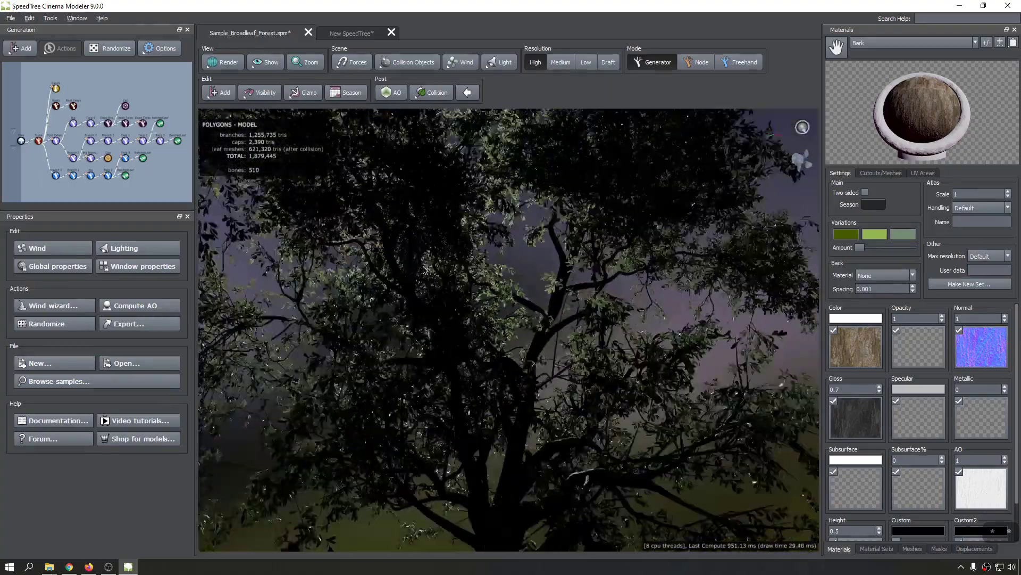
pyautogui.scroll(-6, 424, 270)
pyautogui.moveTo(424, 270); pyautogui.dragTo(441, 237)
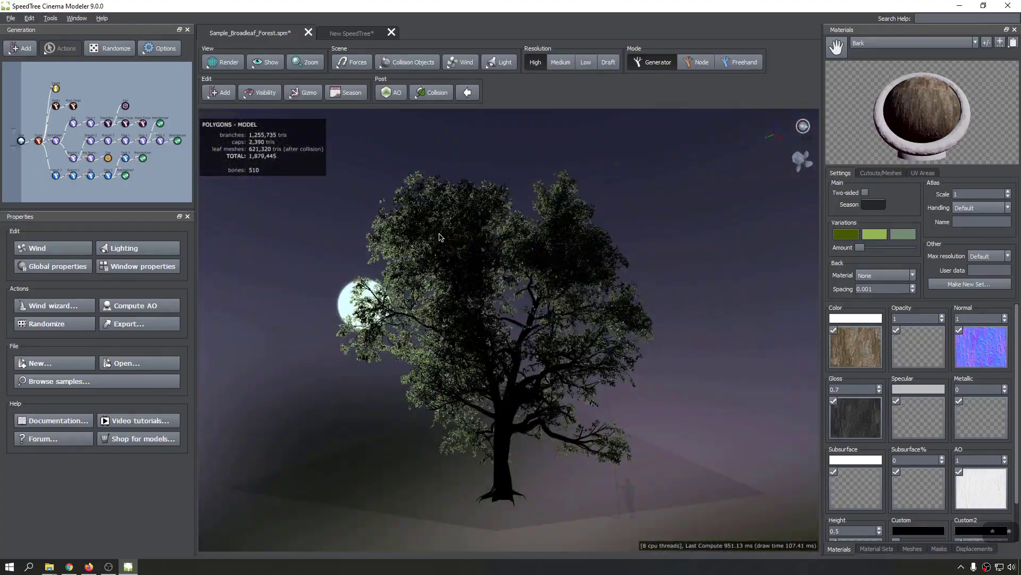
# Apply the Desert lighting preset and inspect the leaves and branches up close.
pyautogui.click(497, 63)
pyautogui.moveTo(537, 81)
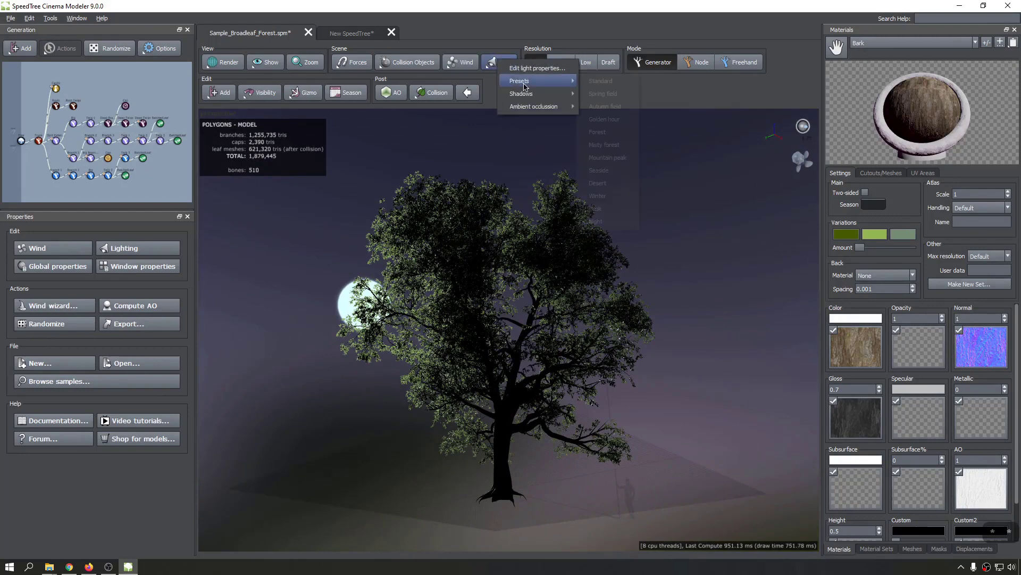
pyautogui.click(597, 183)
pyautogui.moveTo(644, 182); pyautogui.dragTo(505, 73)
pyautogui.scroll(10, 470, 273)
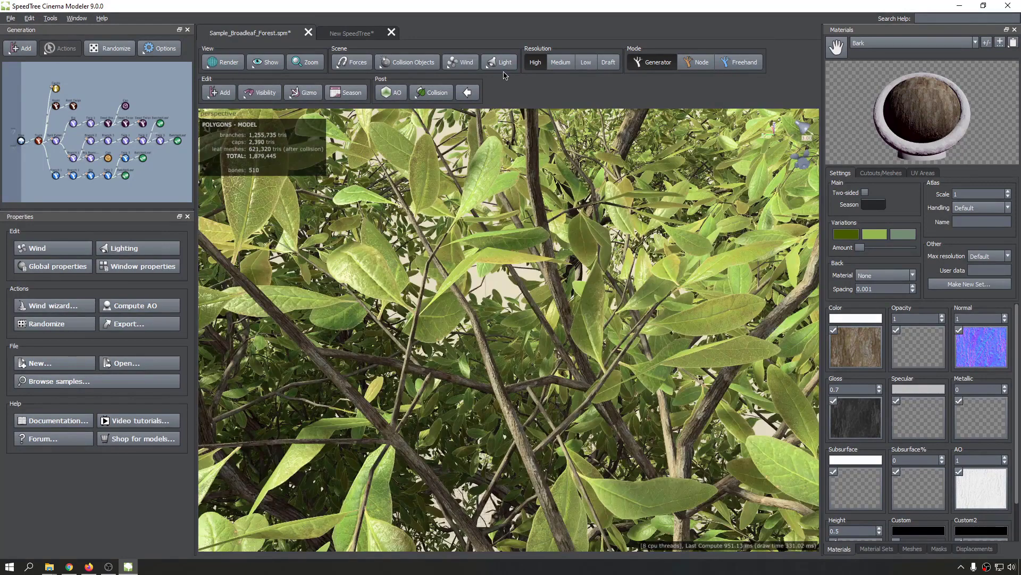
# Disable the light's shadows and view the whole tree without them.
pyautogui.click(506, 71)
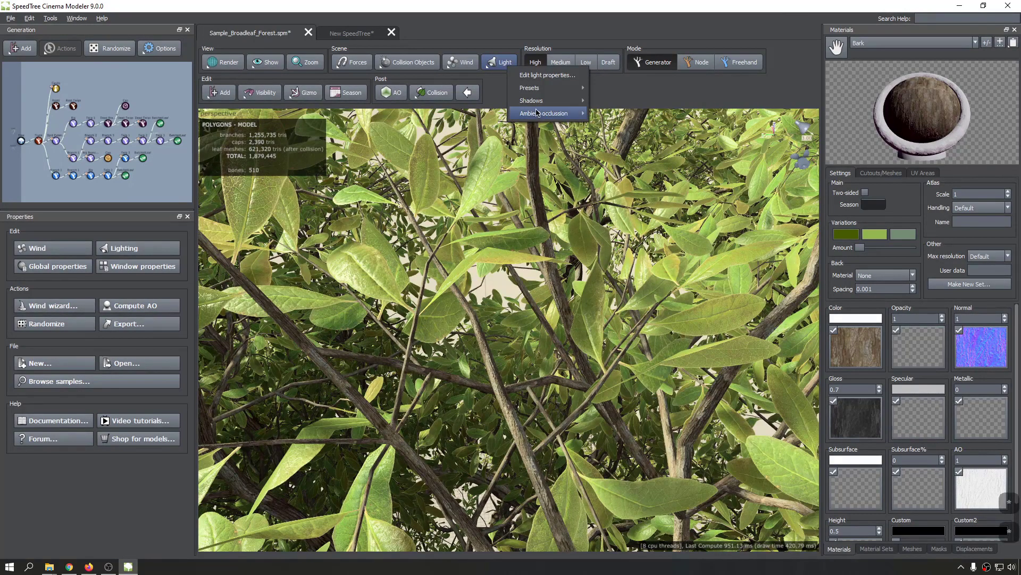
pyautogui.moveTo(537, 100)
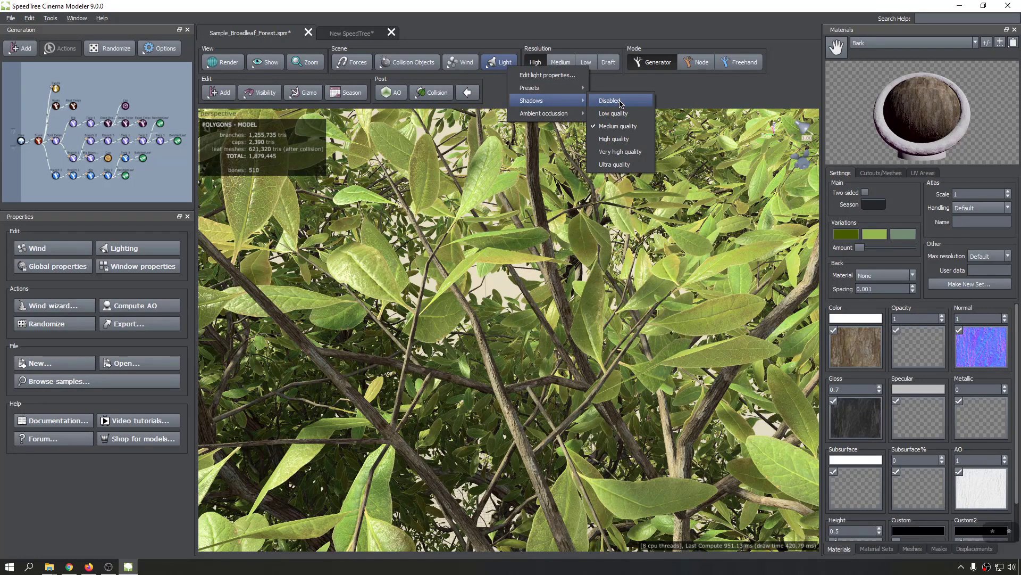
pyautogui.click(612, 101)
pyautogui.scroll(-10, 518, 295)
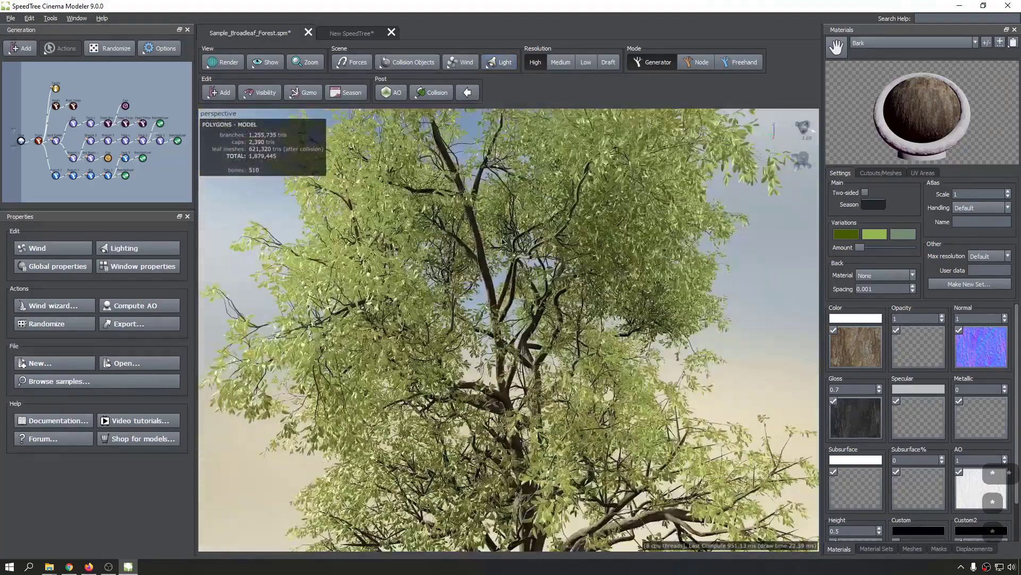
pyautogui.scroll(-10, 503, 240)
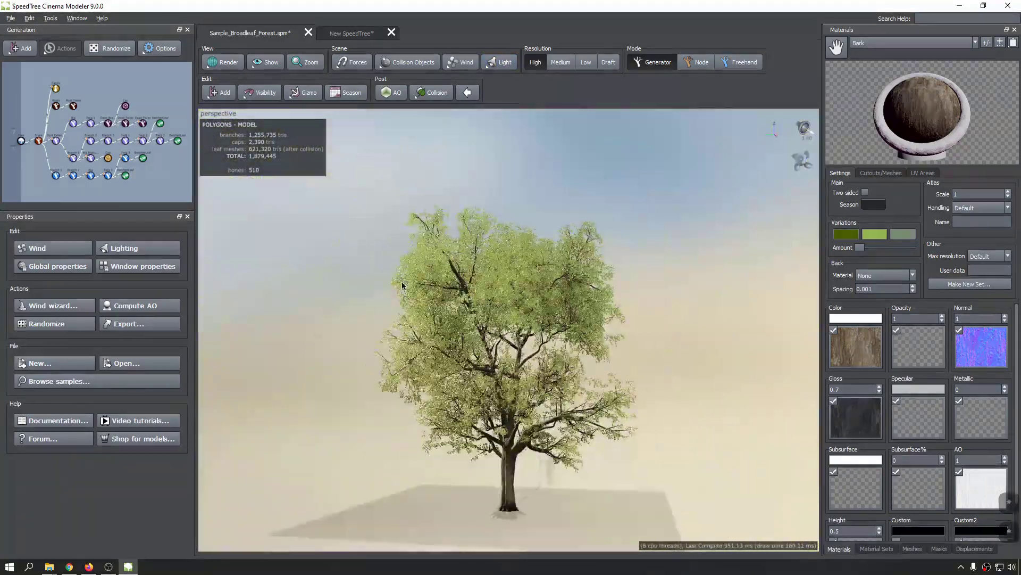
pyautogui.moveTo(382, 258); pyautogui.dragTo(497, 262)
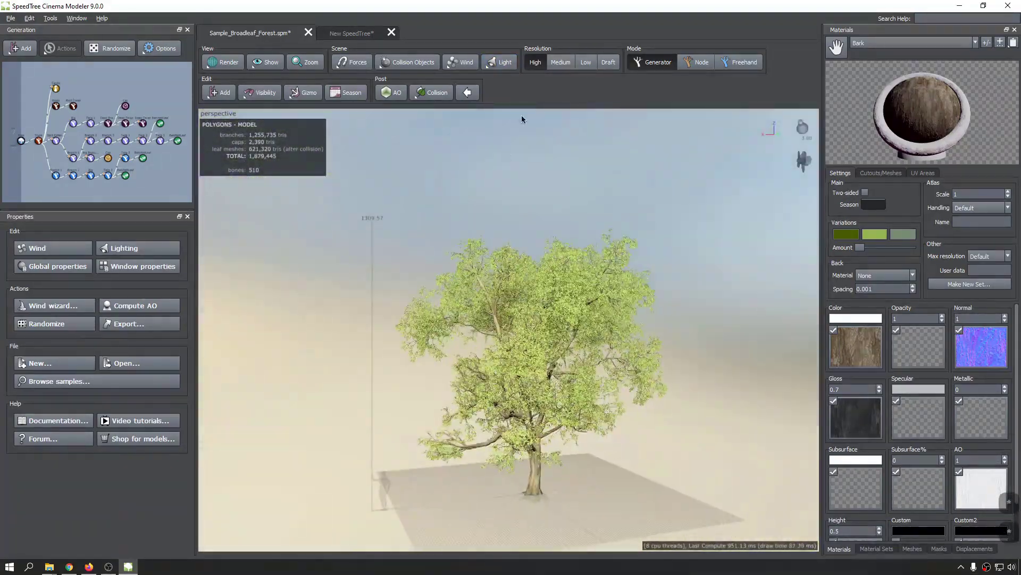
# Set the light's shadows to Ultra quality and inspect the shading inside the canopy.
pyautogui.click(508, 64)
pyautogui.moveTo(560, 96)
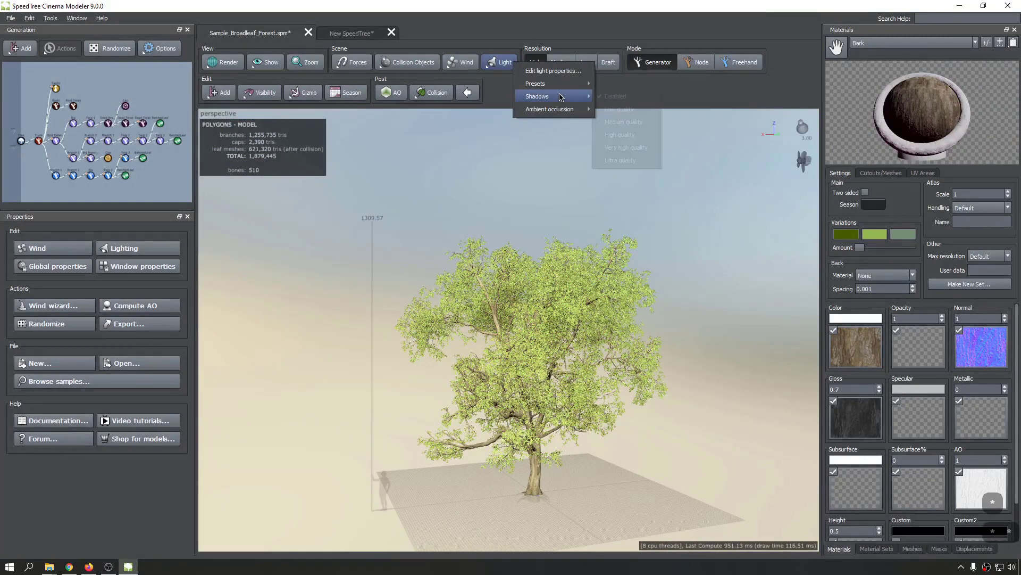
pyautogui.click(620, 160)
pyautogui.moveTo(531, 171); pyautogui.dragTo(497, 302)
pyautogui.scroll(10, 497, 301)
# Apply the Standard lighting preset and bring the whole tree back into view.
pyautogui.click(503, 62)
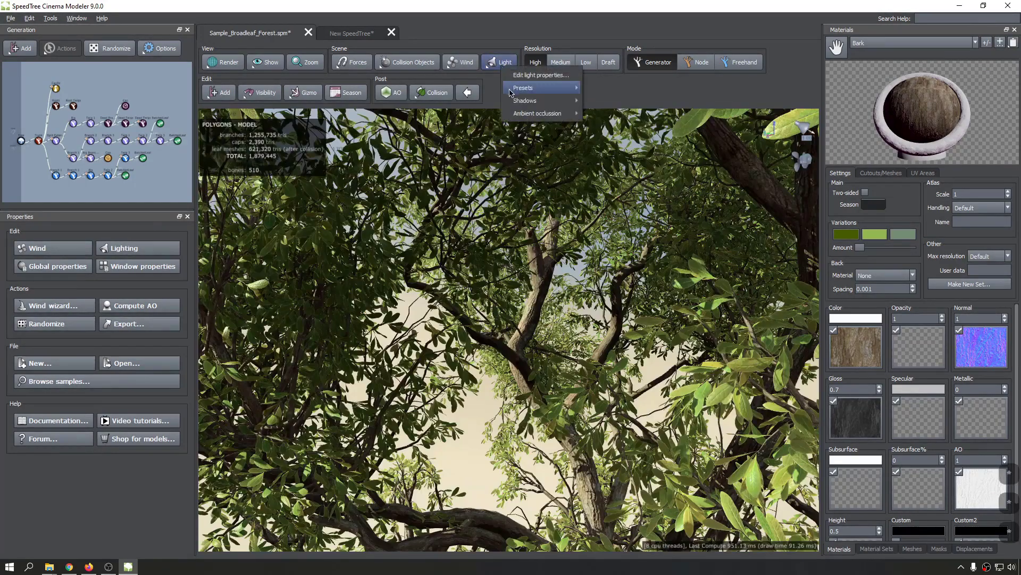
pyautogui.moveTo(541, 91)
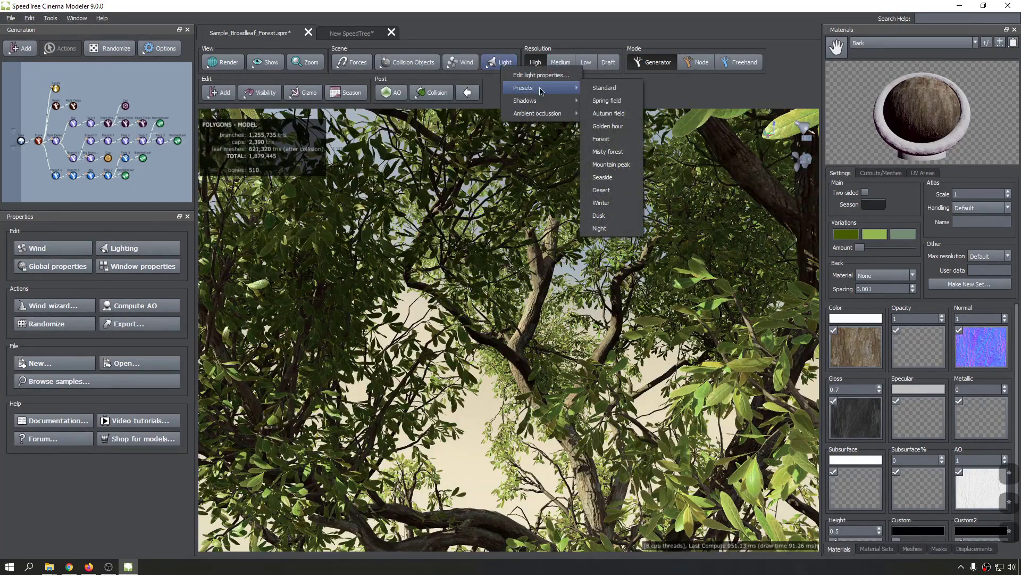
pyautogui.click(613, 89)
pyautogui.scroll(-10, 550, 286)
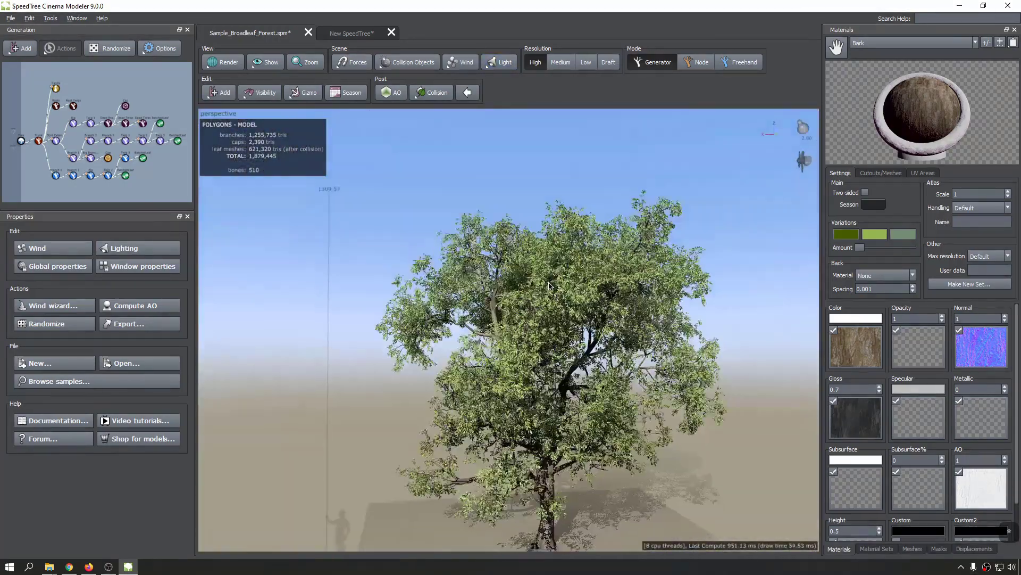
# Render the tree's ambient occlusion from the light options and clear it again.
pyautogui.click(502, 62)
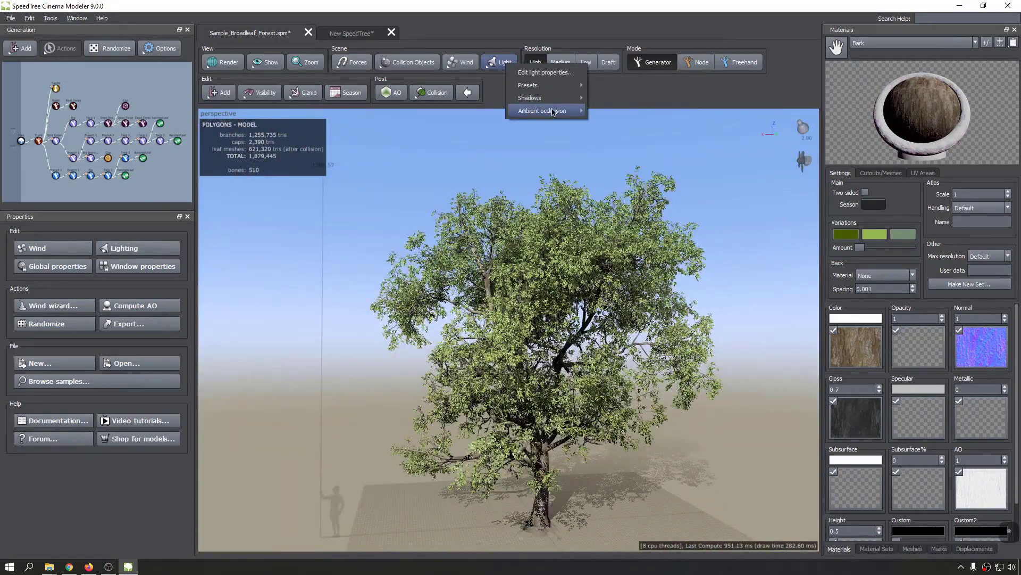
pyautogui.moveTo(575, 112)
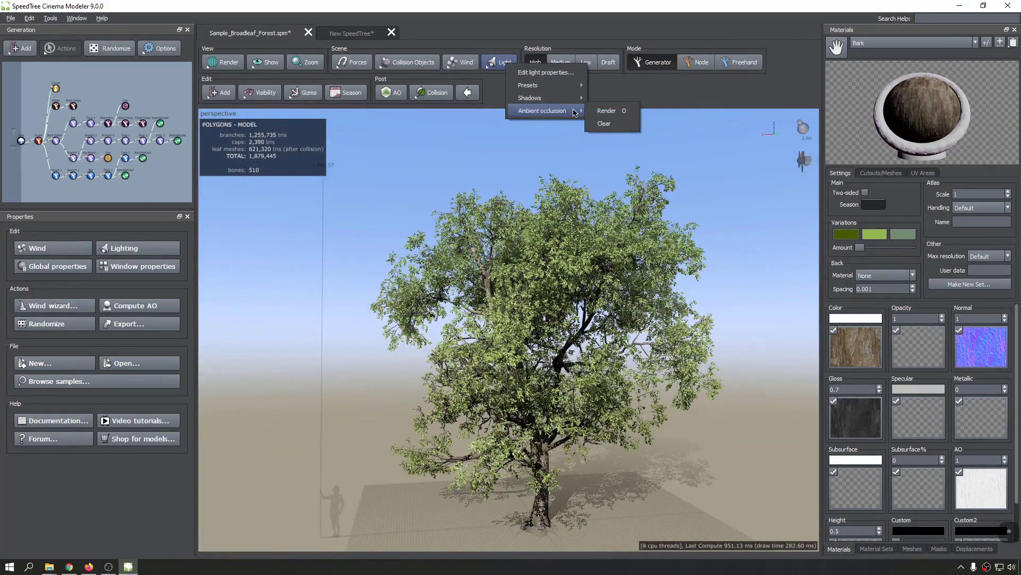
pyautogui.click(620, 112)
pyautogui.click(500, 62)
pyautogui.moveTo(537, 109)
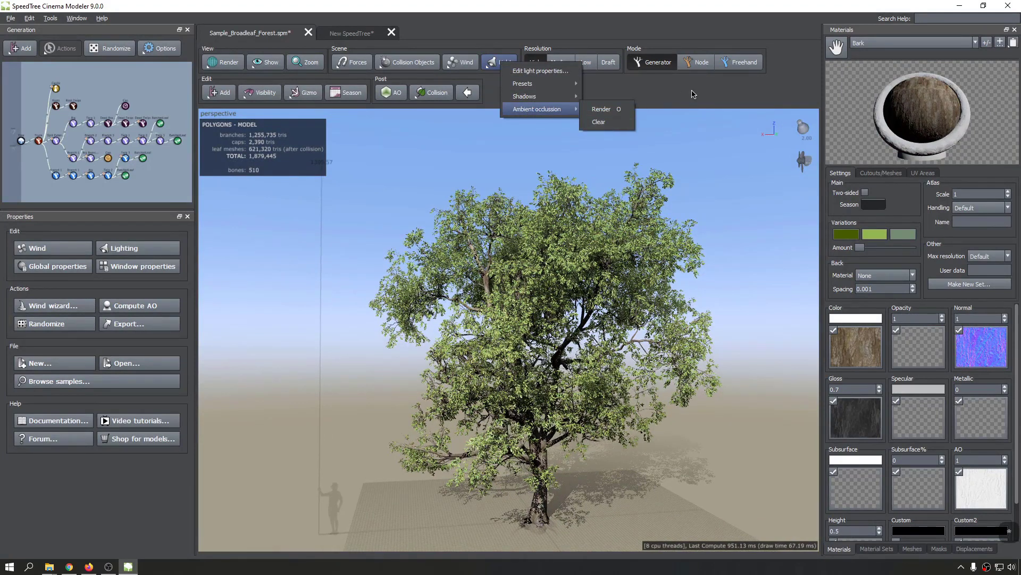
pyautogui.click(610, 122)
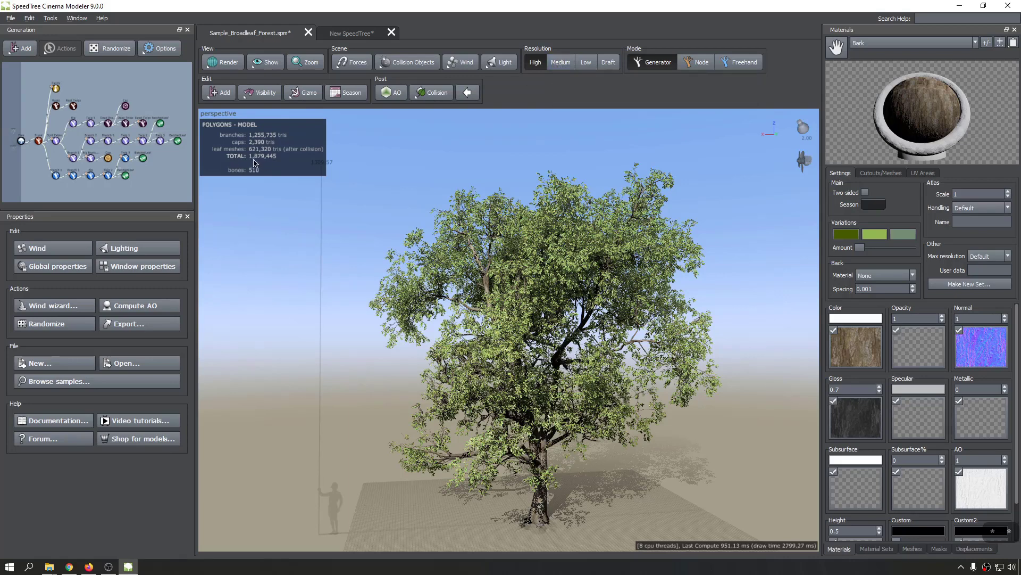
# Switch the viewport render mode to Scribed and set the model resolution to Medium.
pyautogui.click(225, 62)
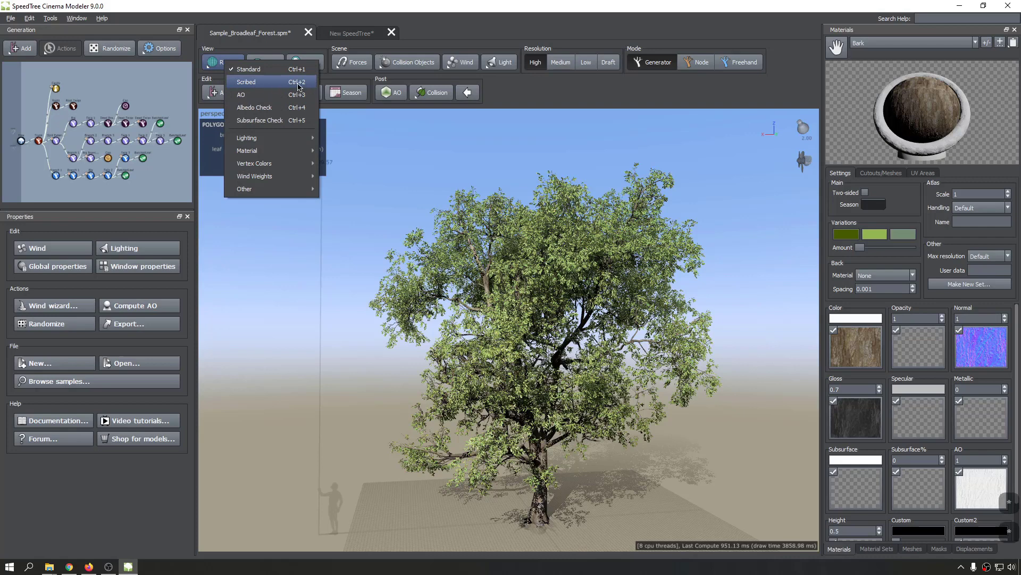
pyautogui.click(298, 83)
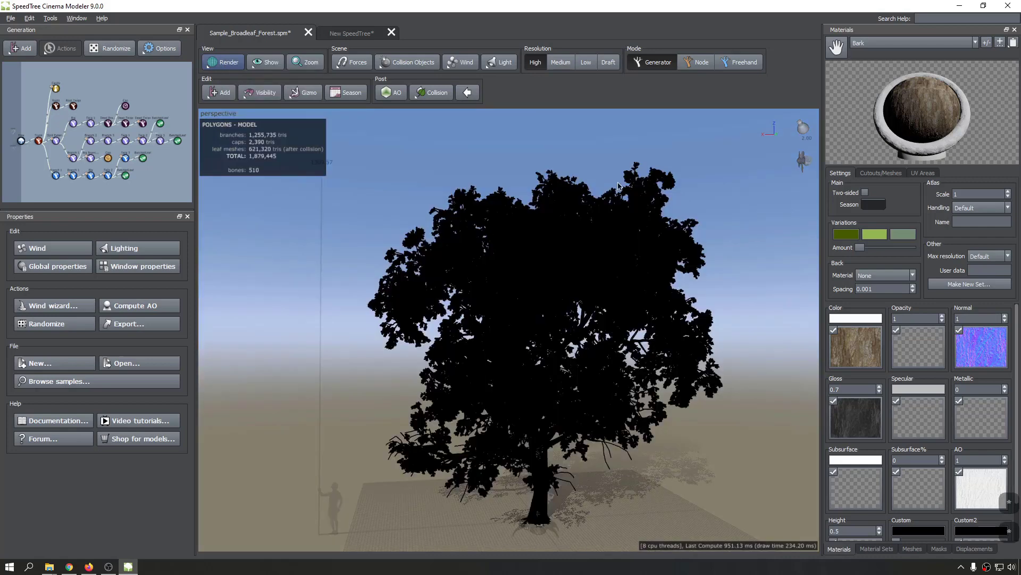
pyautogui.click(559, 64)
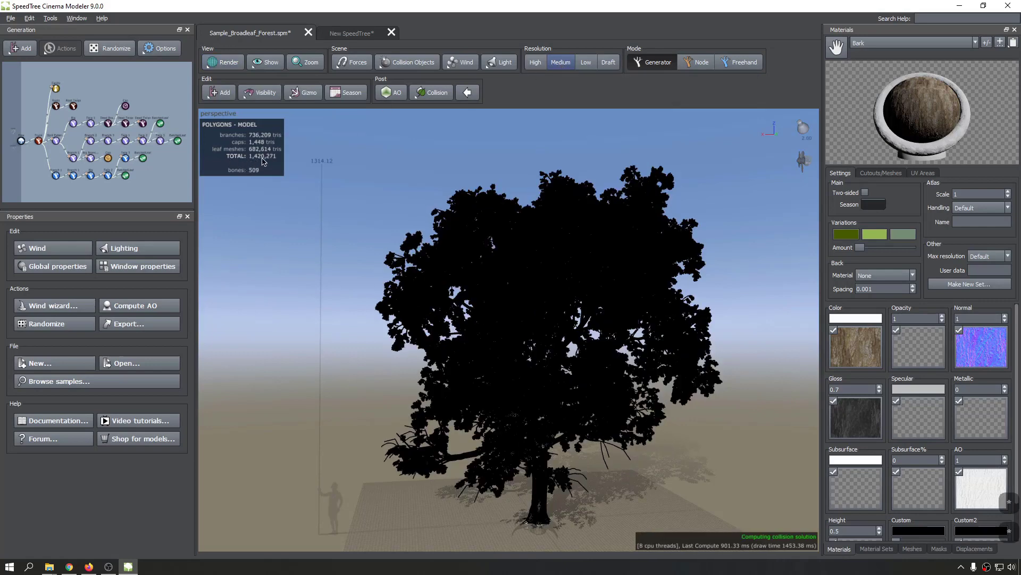
# Set the model resolution to Low and examine the simplified leaf and branch wireframe up close.
pyautogui.click(586, 63)
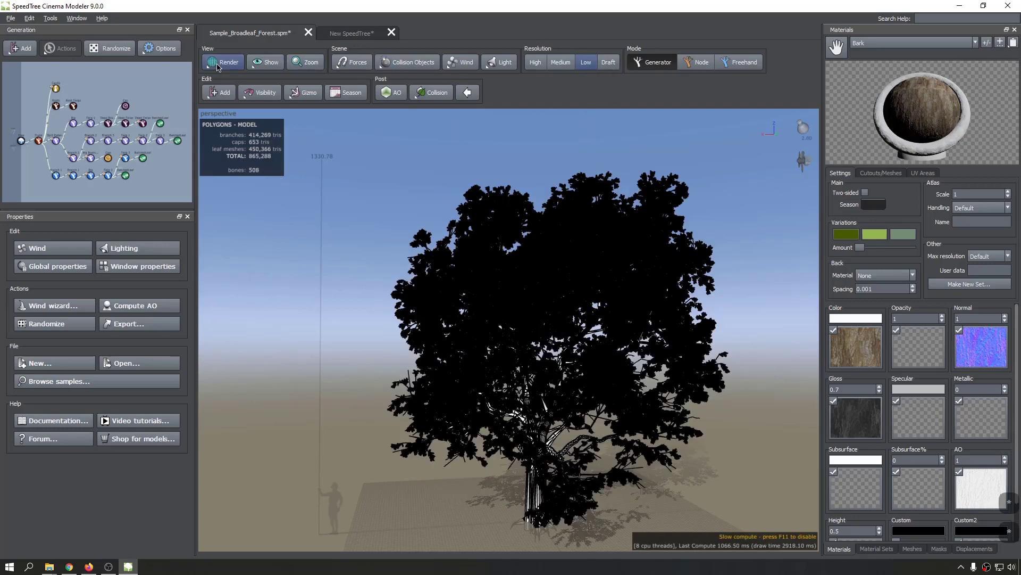
pyautogui.scroll(-5, 528, 281)
pyautogui.scroll(12, 528, 280)
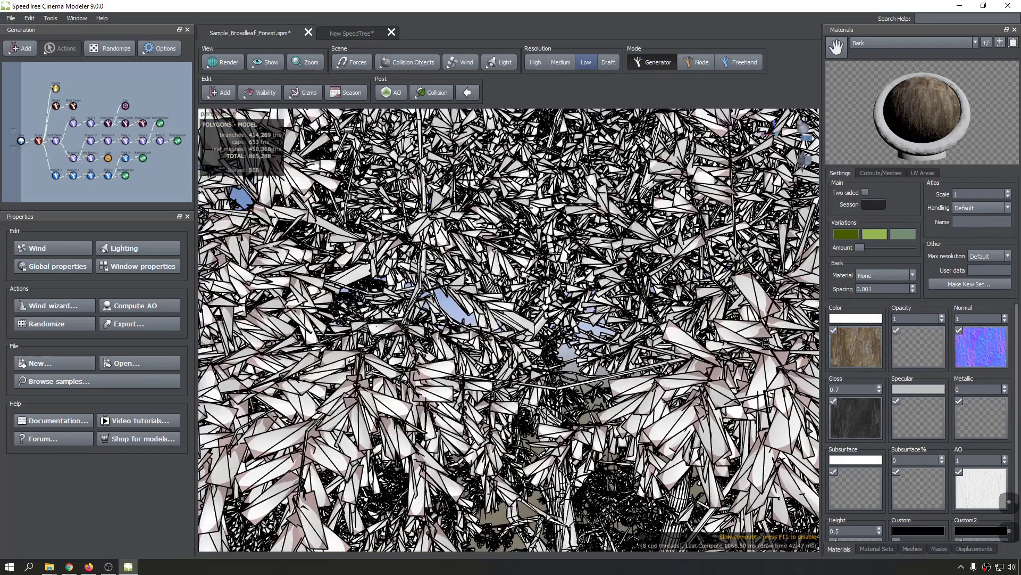
pyautogui.scroll(5, 462, 341)
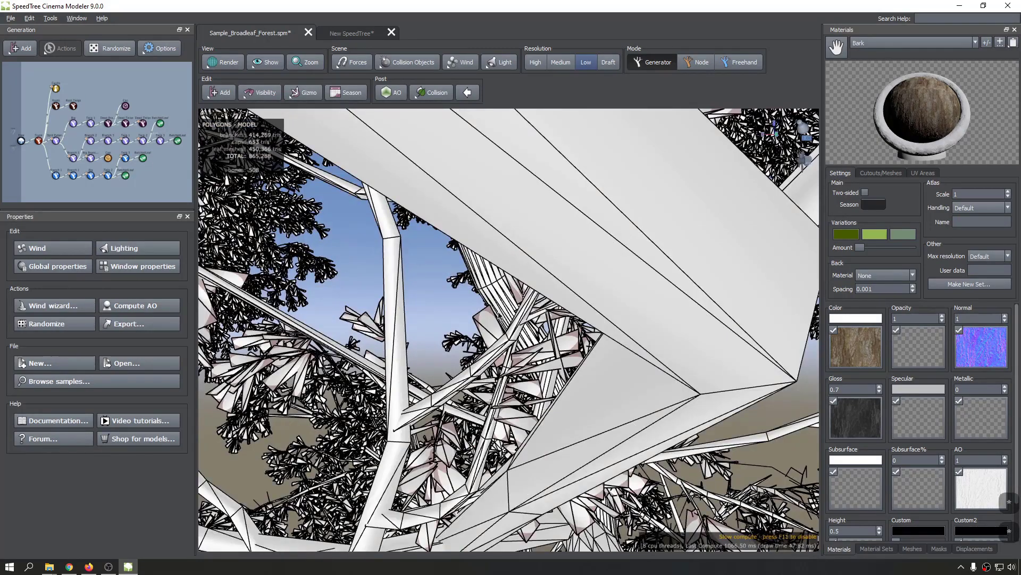
pyautogui.scroll(-2, 505, 313)
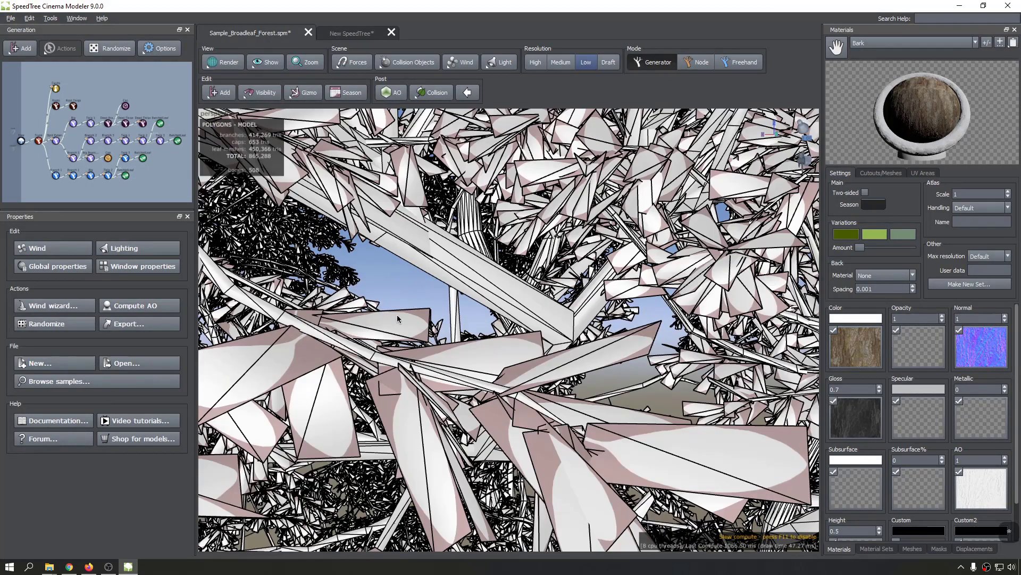
pyautogui.scroll(5, 386, 266)
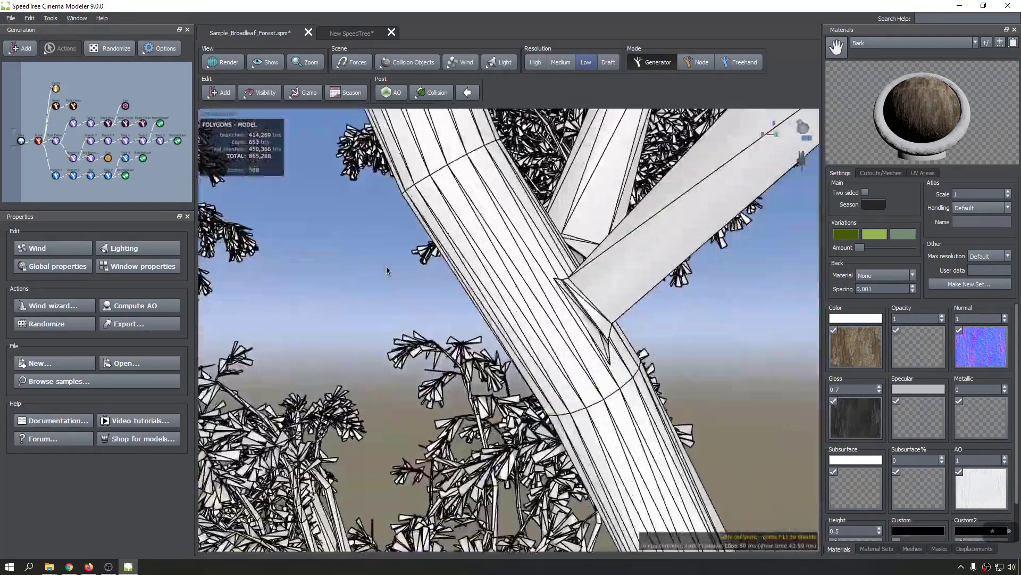
pyautogui.scroll(-10, 387, 268)
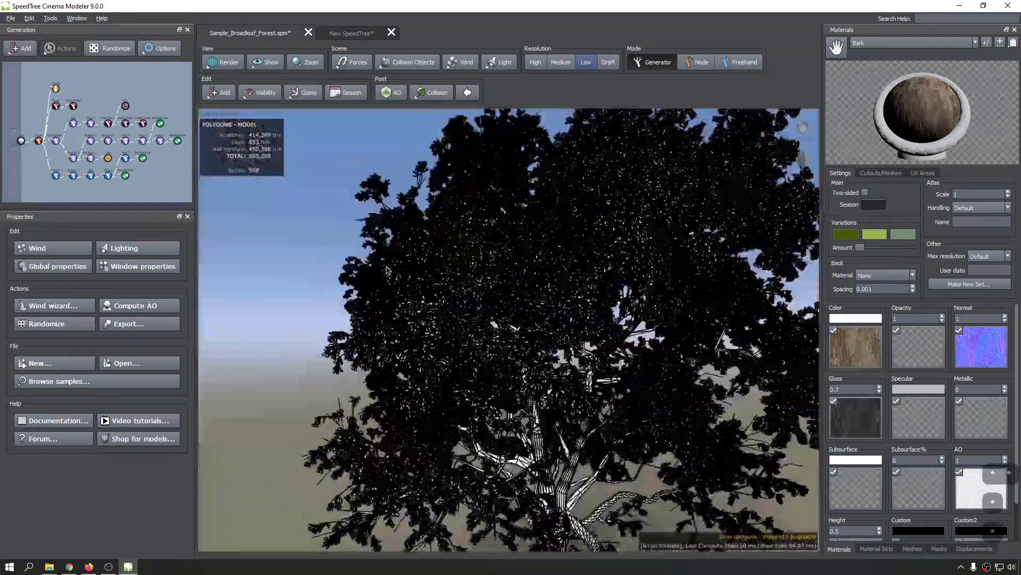
# Switch the viewport render mode back to Standard and set the model resolution to High.
pyautogui.click(225, 63)
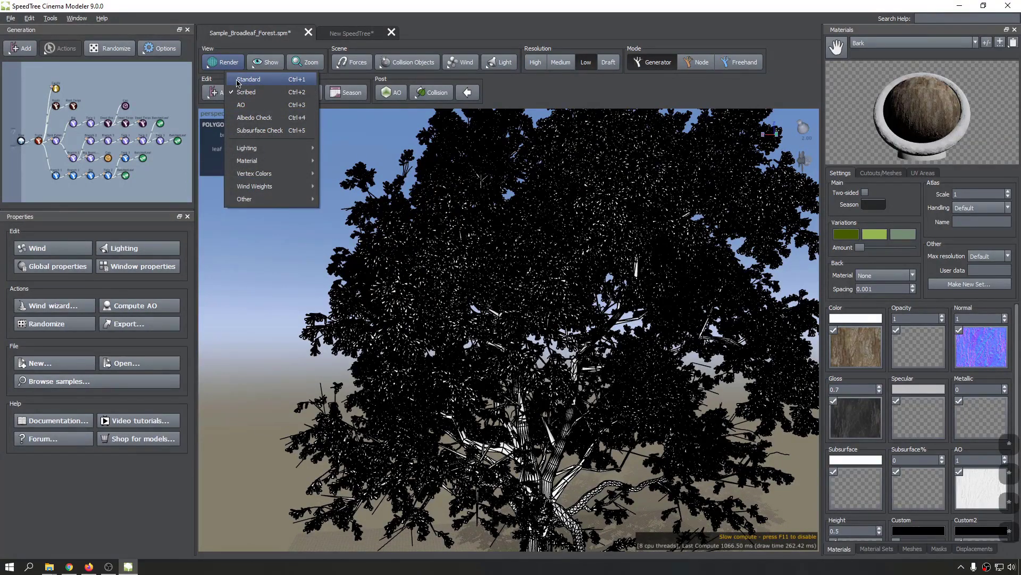
pyautogui.click(247, 80)
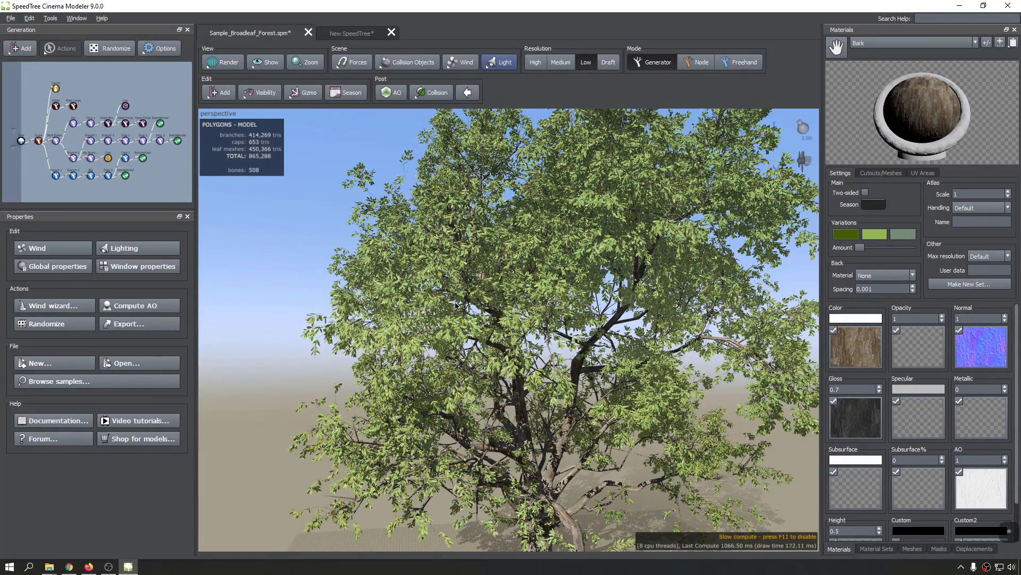
pyautogui.moveTo(580, 394)
pyautogui.mouseDown()
pyautogui.moveTo(585, 298)
pyautogui.moveTo(608, 425)
pyautogui.moveTo(557, 376)
pyautogui.moveTo(579, 377)
pyautogui.mouseUp()
pyautogui.scroll(-3, 620, 410)
pyautogui.scroll(8, 557, 370)
pyautogui.scroll(-9, 557, 372)
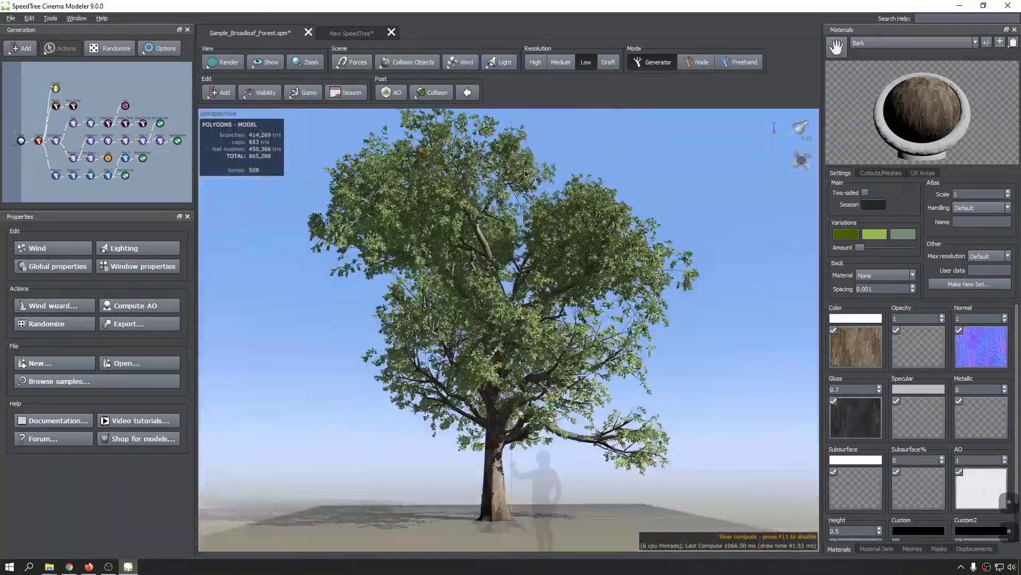
pyautogui.click(535, 63)
pyautogui.moveTo(585, 298); pyautogui.dragTo(532, 239)
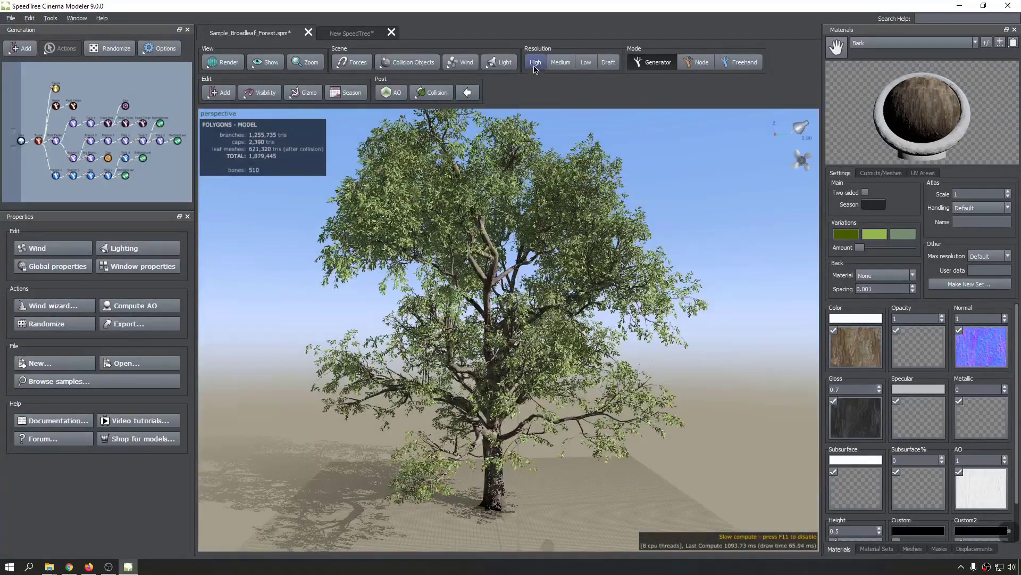
# Render ambient occlusion for the high-resolution tree from the light options and inspect the canopy from below and above.
pyautogui.click(500, 62)
pyautogui.moveTo(548, 113)
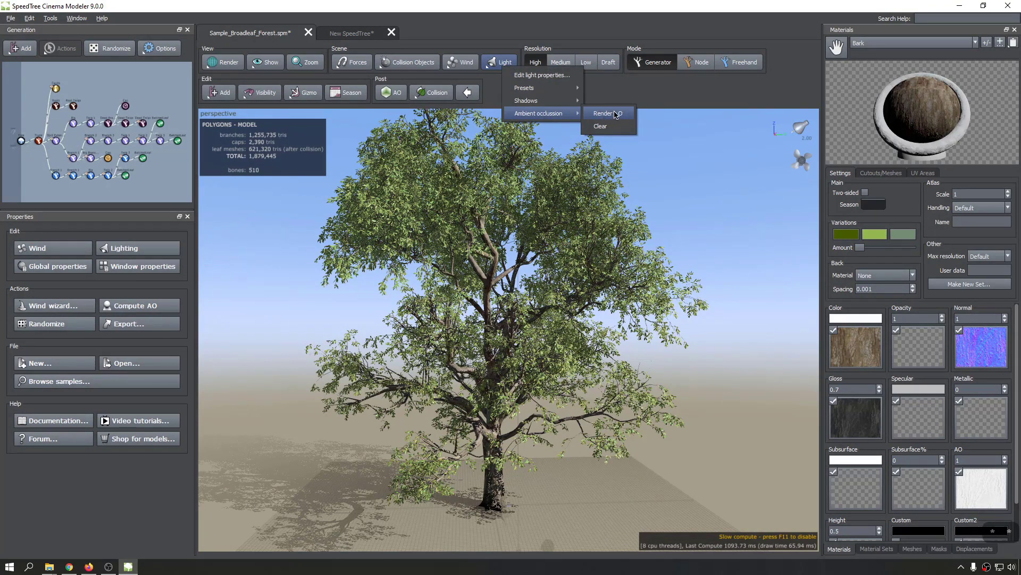
pyautogui.click(607, 113)
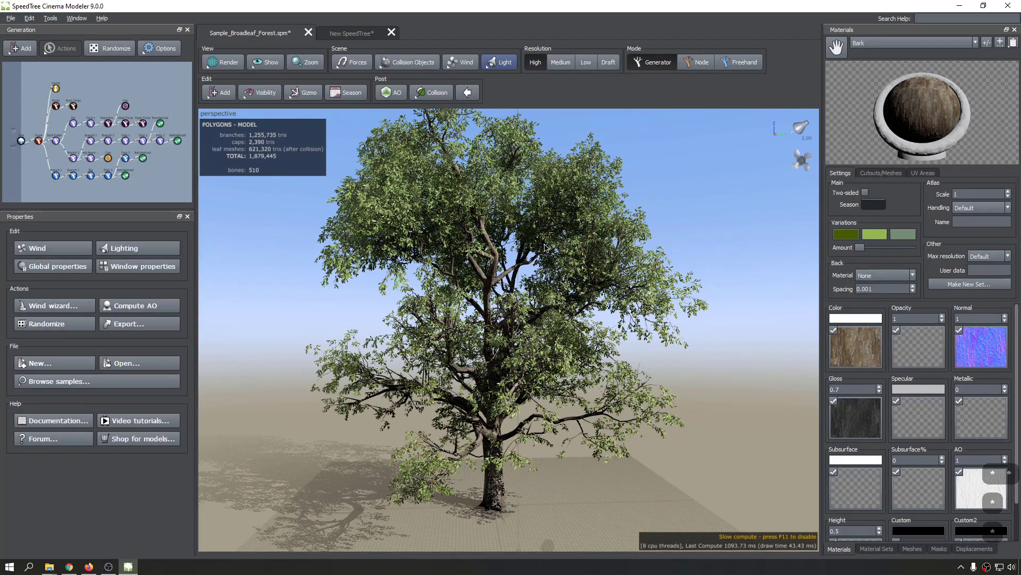
pyautogui.moveTo(452, 233)
pyautogui.mouseDown()
pyautogui.moveTo(497, 213)
pyautogui.moveTo(513, 218)
pyautogui.mouseUp()
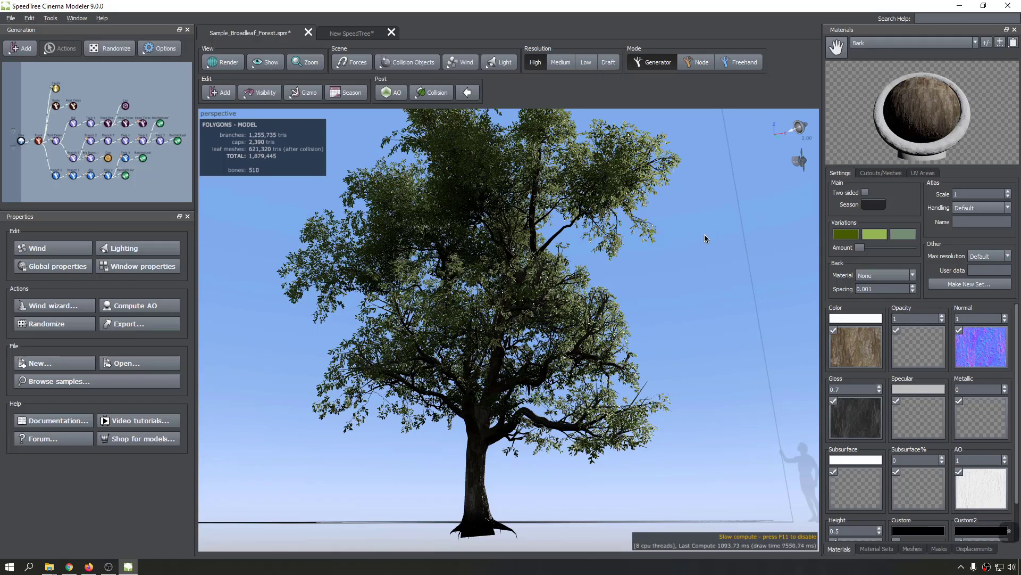
pyautogui.moveTo(704, 235); pyautogui.dragTo(694, 259)
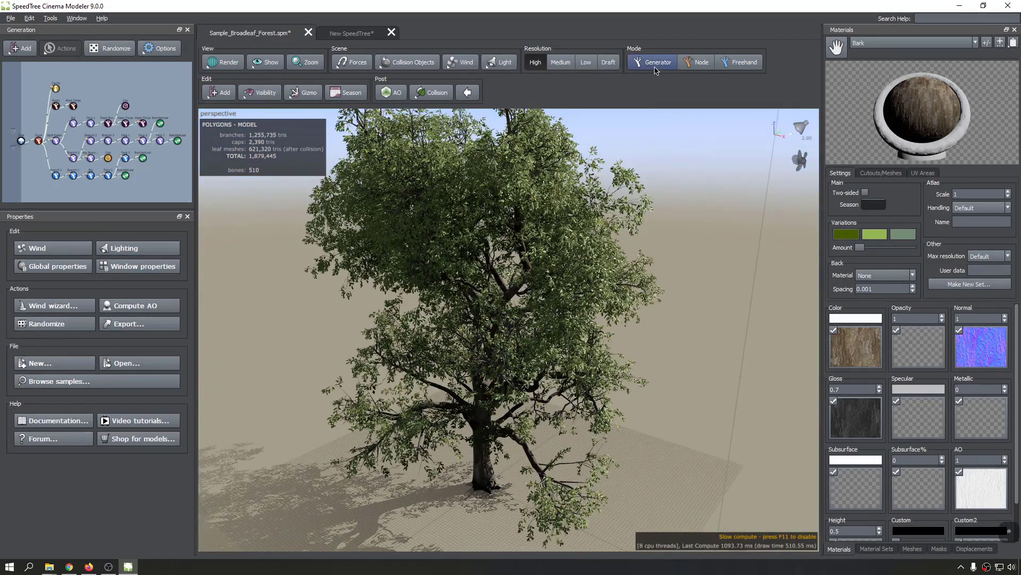
# Switch to the New SpeedTree document and hide its collision objects.
pyautogui.click(348, 32)
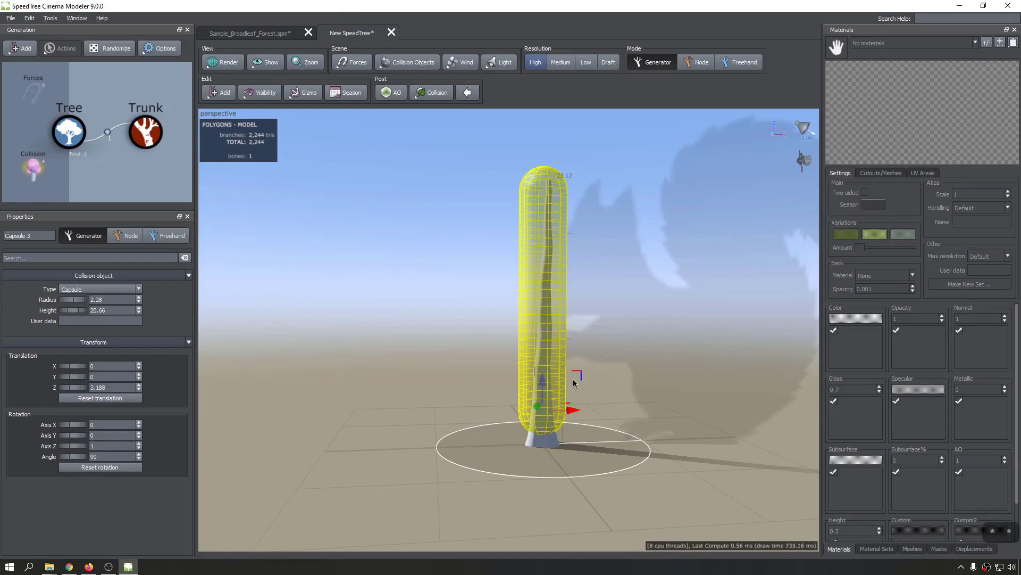
pyautogui.press('Delete')
pyautogui.press('Delete')
pyautogui.click(407, 62)
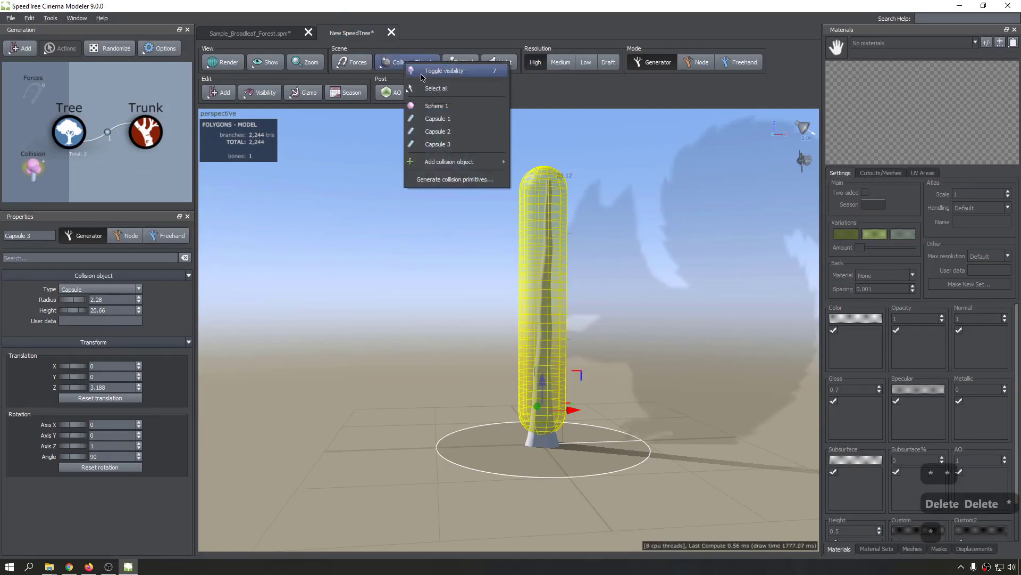
pyautogui.click(434, 71)
pyautogui.click(399, 69)
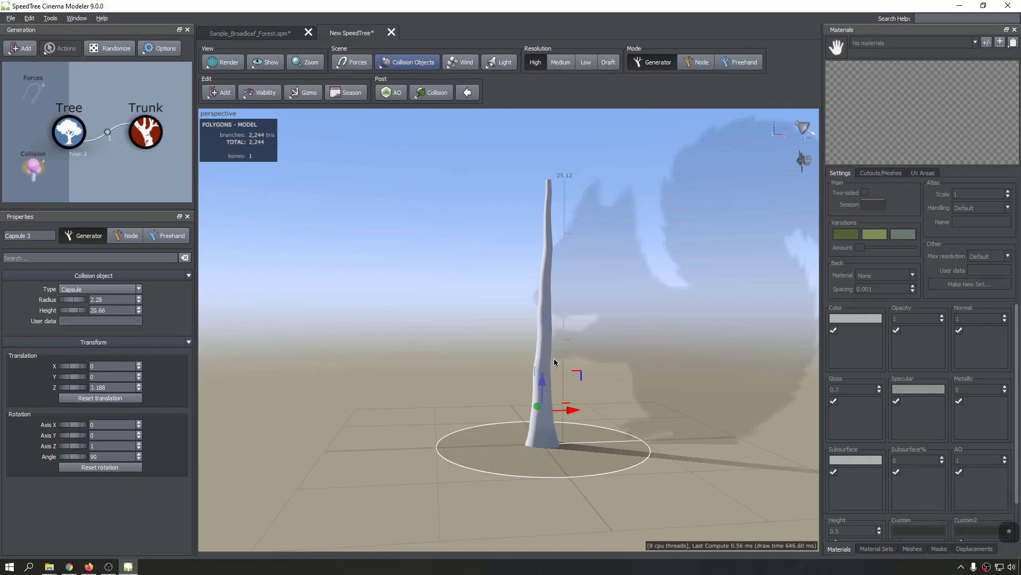
# Select the trunk and review the geometry types that can be added to it.
pyautogui.click(544, 371)
pyautogui.scroll(3, 545, 371)
pyautogui.scroll(-5, 544, 371)
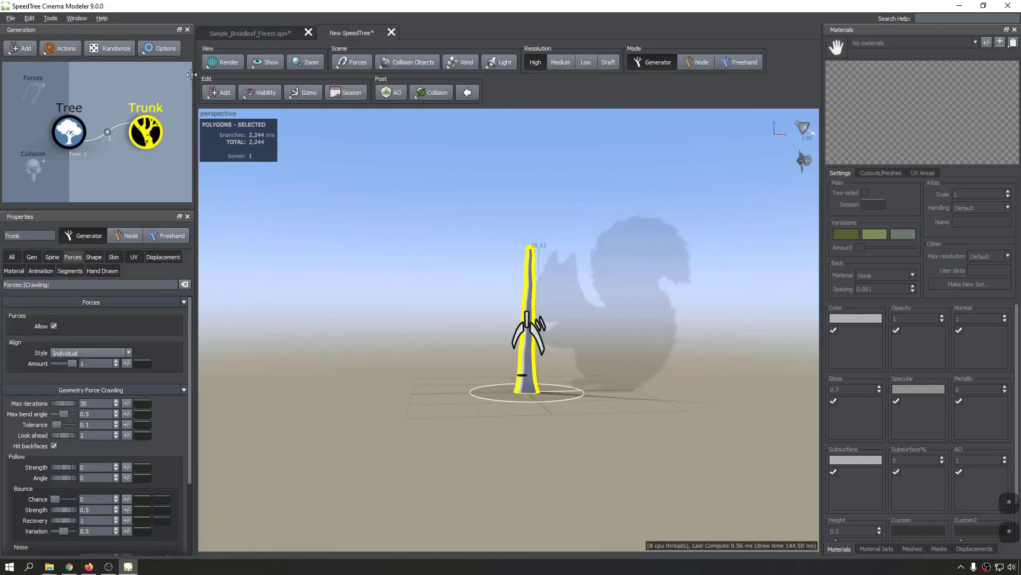
pyautogui.moveTo(126, 159); pyautogui.dragTo(93, 160, button='middle')
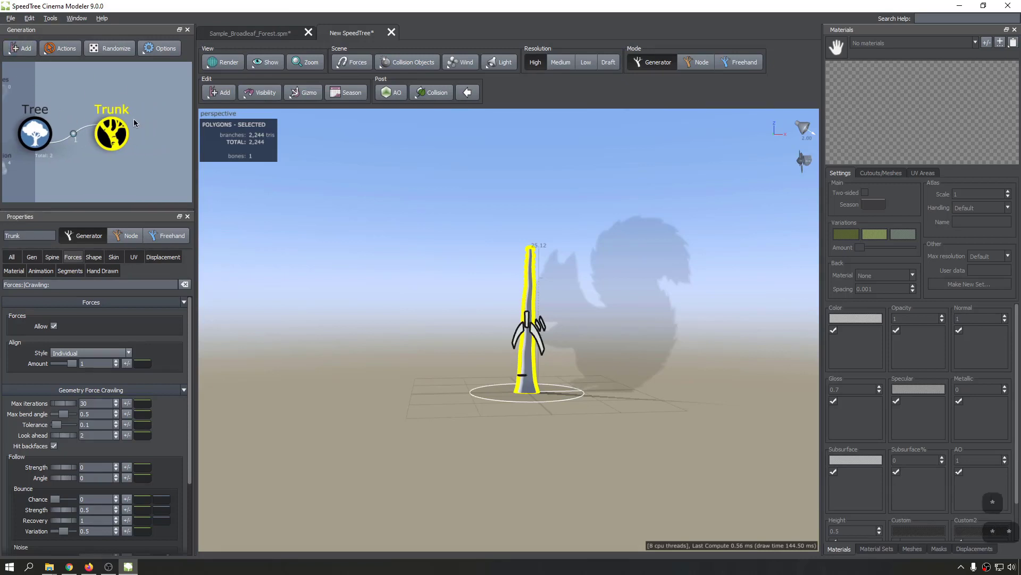
pyautogui.moveTo(66, 121); pyautogui.dragTo(59, 117, button='middle')
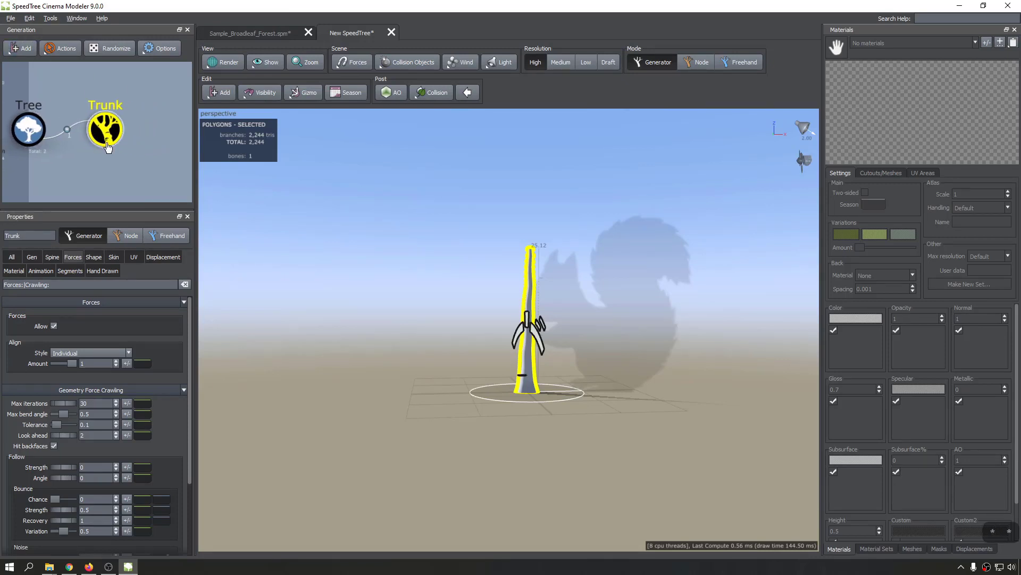
pyautogui.click(17, 49)
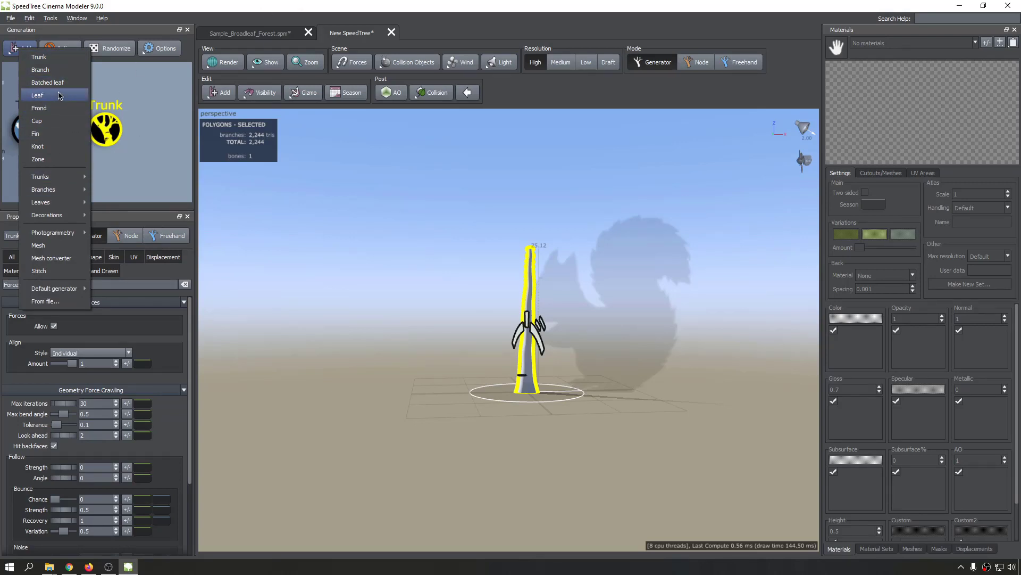
pyautogui.click(116, 99)
pyautogui.click(120, 133)
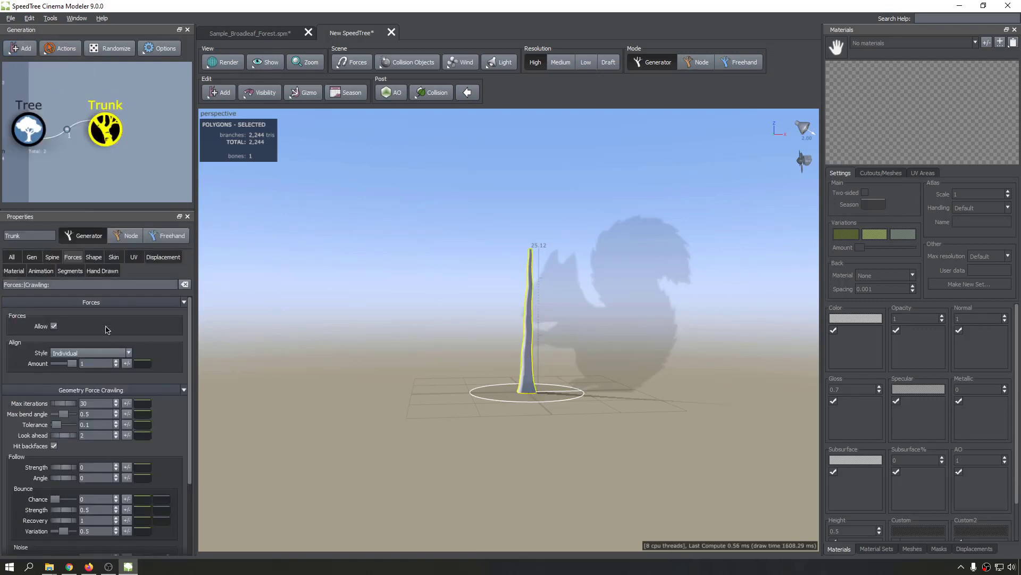
# Show all of the trunk's generator property groups instead of only the force settings, and look through the Generation values.
pyautogui.scroll(-3, 192, 412)
pyautogui.moveTo(191, 410); pyautogui.dragTo(189, 340)
pyautogui.click(11, 256)
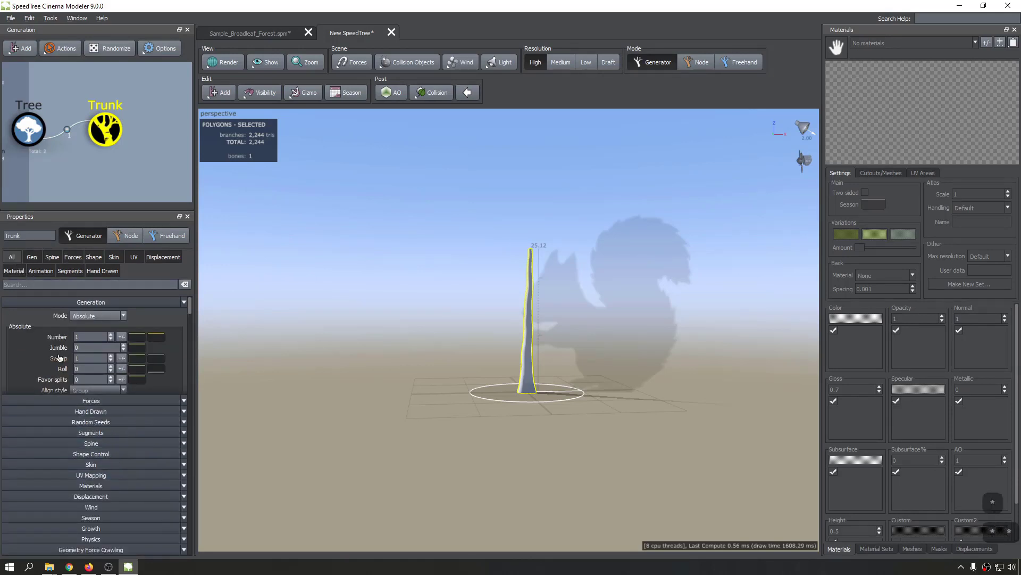
pyautogui.scroll(-2, 25, 358)
pyautogui.scroll(2, 25, 358)
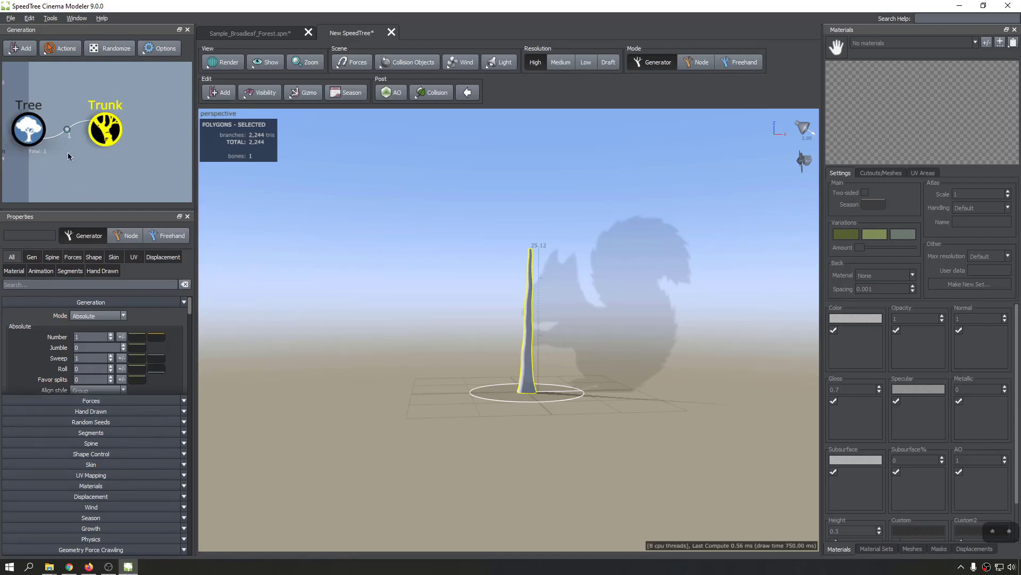
# Add a Branch generator to the trunk and set its number of branches to 25.
pyautogui.rightClick(113, 131)
pyautogui.moveTo(156, 140)
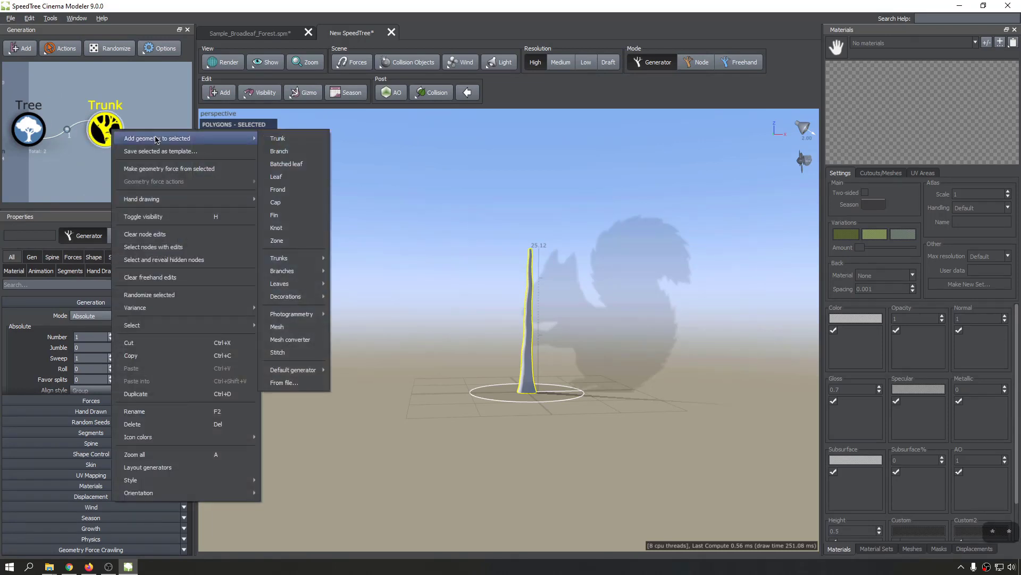
pyautogui.click(279, 151)
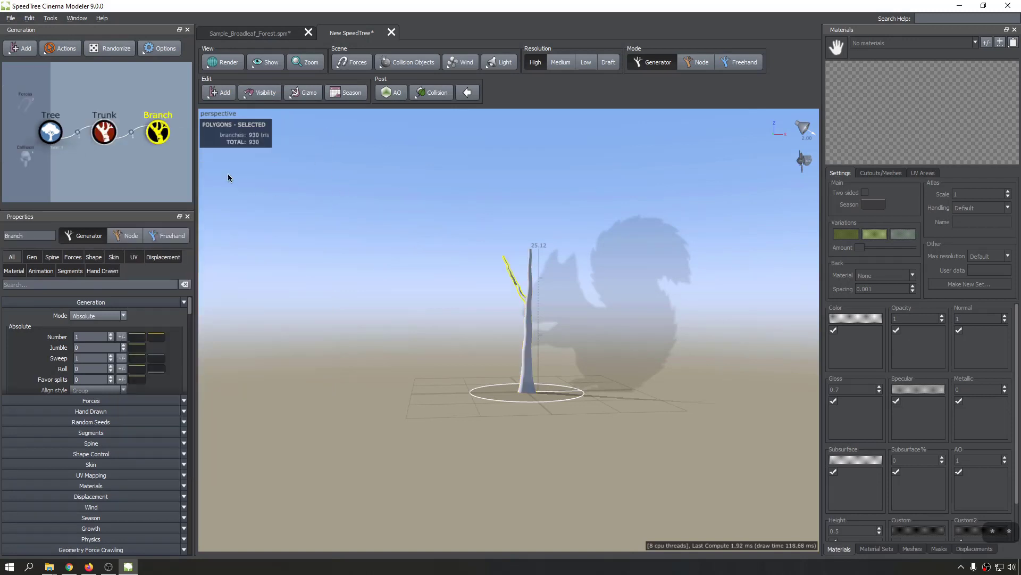
pyautogui.moveTo(110, 336); pyautogui.dragTo(110, 260)
pyautogui.click(475, 427)
pyautogui.moveTo(580, 364); pyautogui.dragTo(452, 413, button='middle')
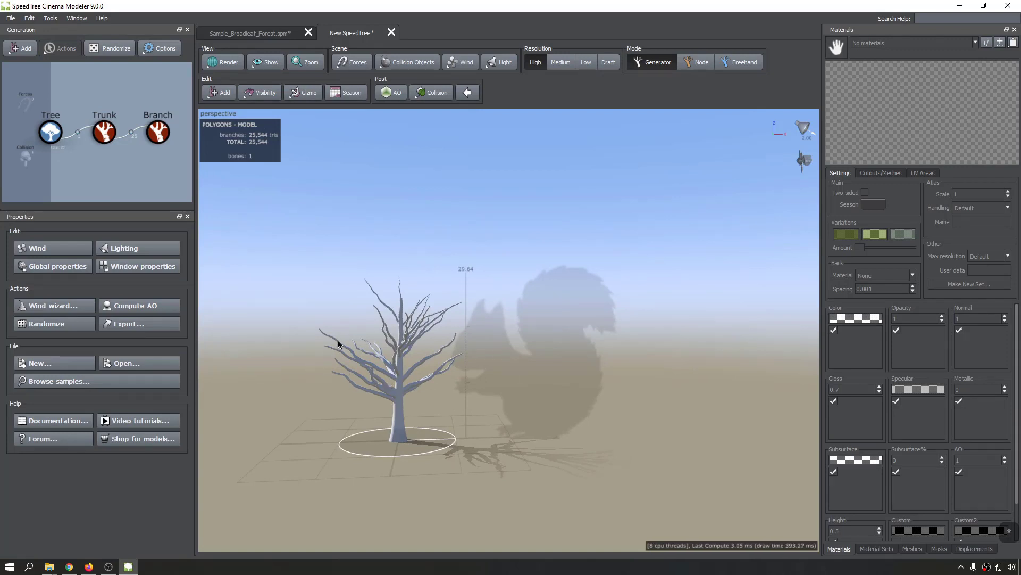
pyautogui.scroll(2, 340, 345)
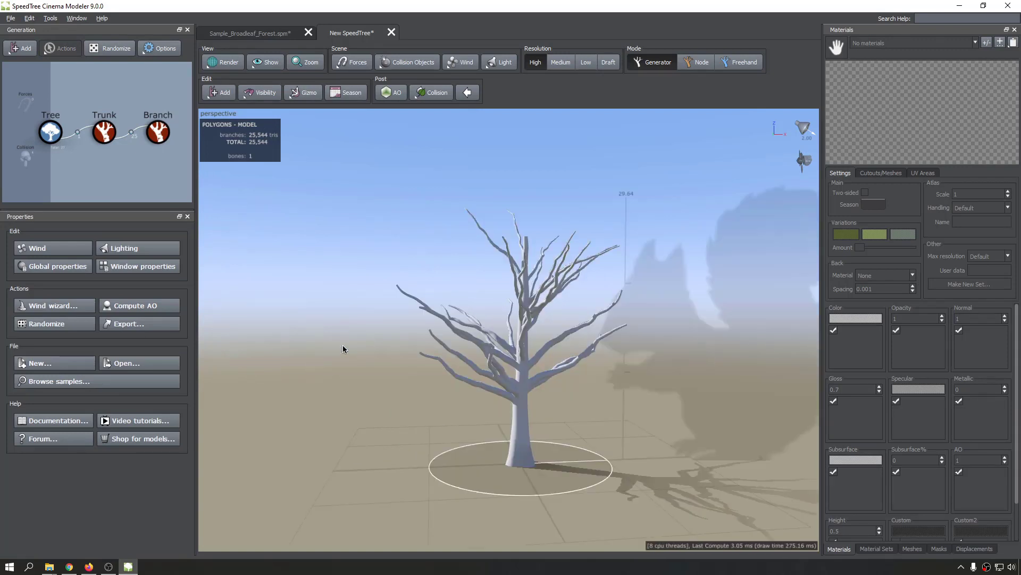
# Select the whole set of branches in Generator mode by picking individual branches in the viewport, and inspect the selection.
pyautogui.click(505, 352)
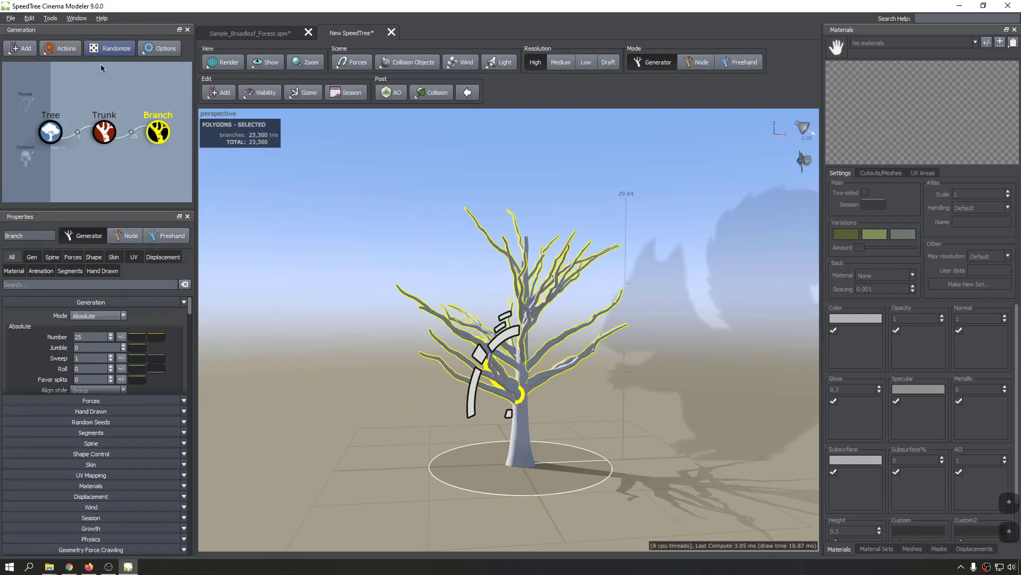
pyautogui.scroll(2, 432, 323)
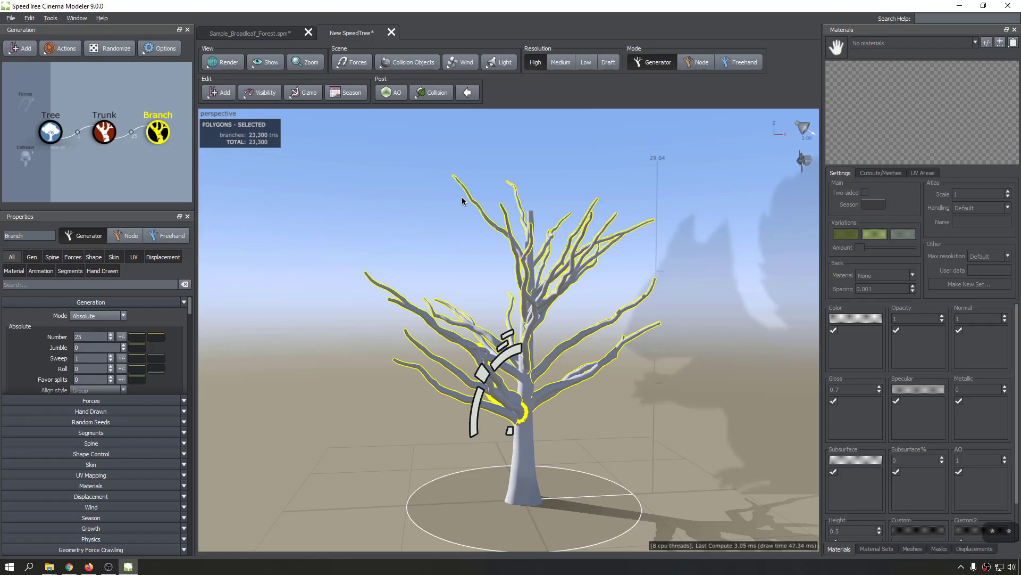
pyautogui.moveTo(635, 430); pyautogui.dragTo(614, 433)
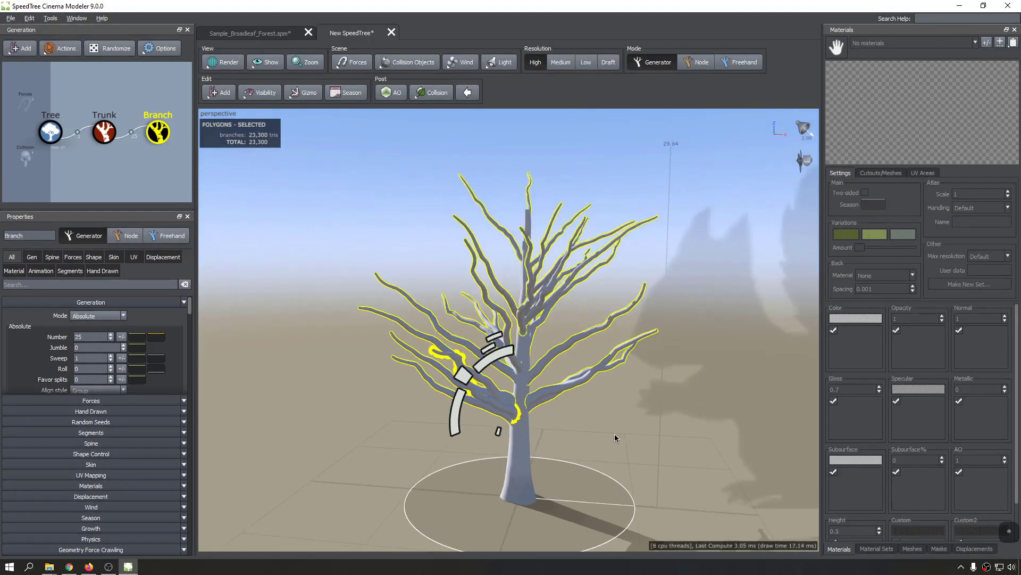
pyautogui.click(646, 437)
pyautogui.click(549, 391)
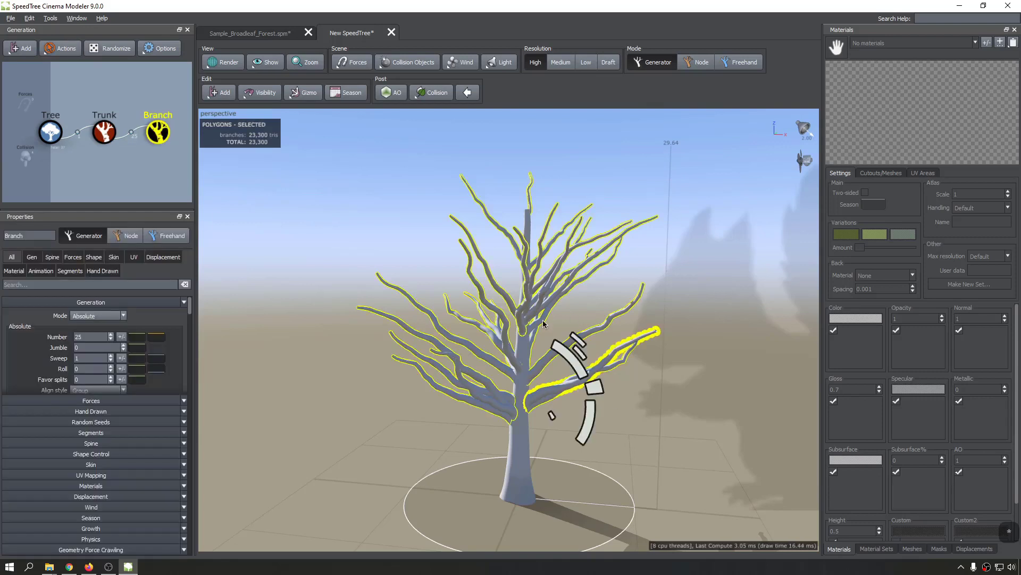
# Switch to Node mode, select the single upper branch on the trunk's right side, and rotate it upward toward the trunk.
pyautogui.click(691, 64)
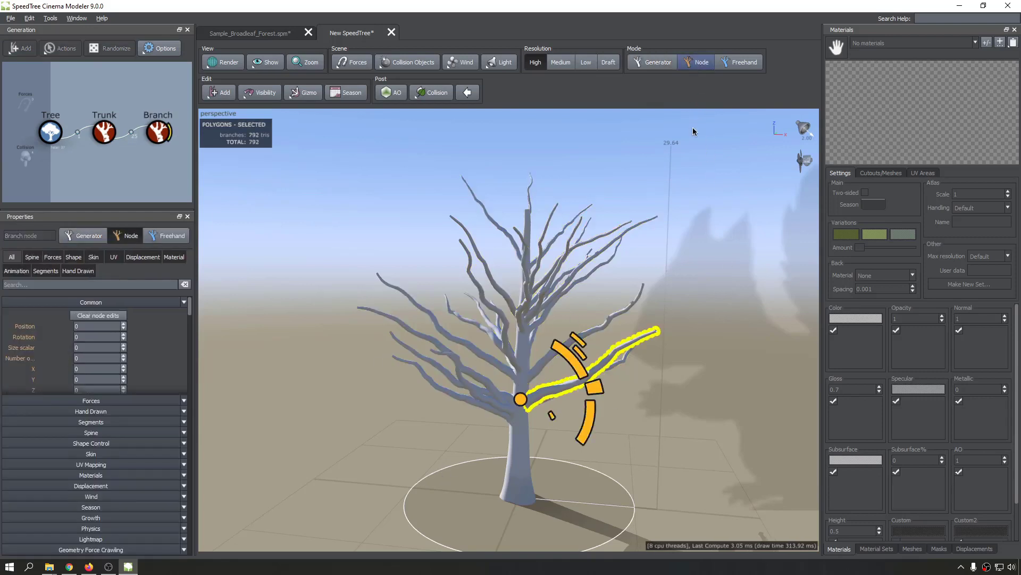
pyautogui.click(604, 321)
pyautogui.click(576, 343)
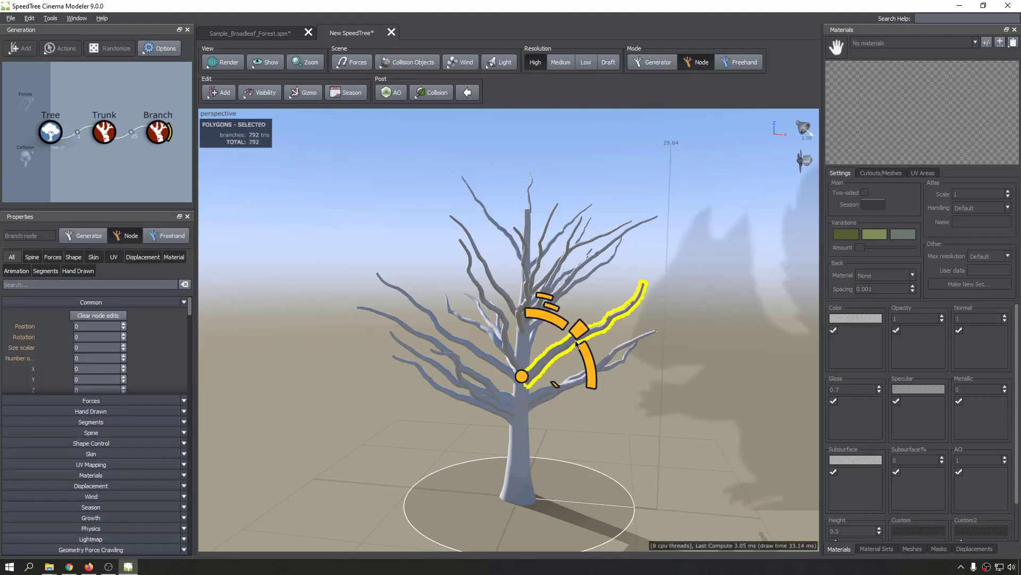
pyautogui.moveTo(580, 330); pyautogui.dragTo(531, 292)
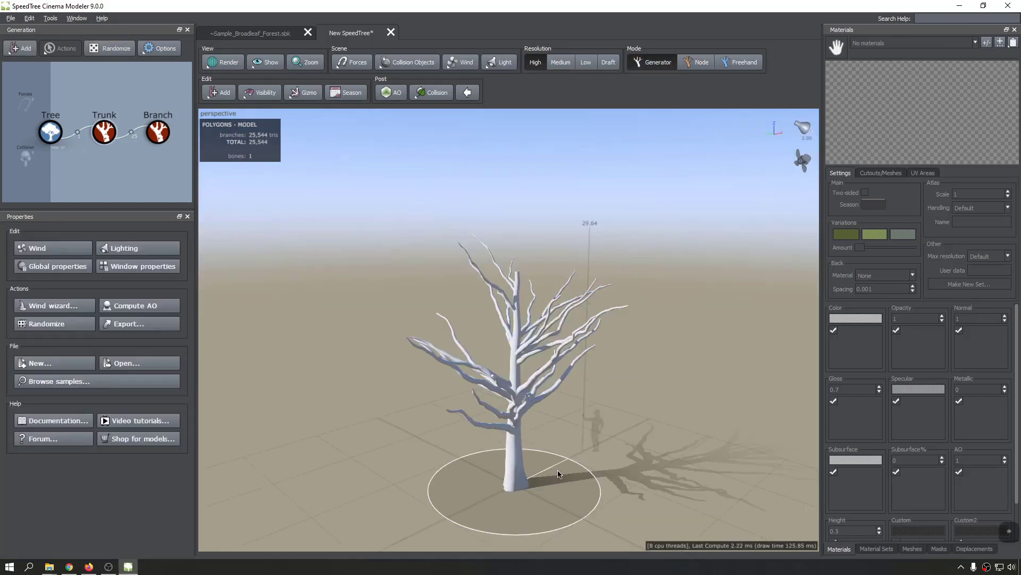
# Select the whole set of branches in Generator mode, and narrow it to the single upper right branch in Node mode.
pyautogui.scroll(-5, 549, 473)
pyautogui.scroll(9, 525, 412)
pyautogui.scroll(3, 526, 411)
pyautogui.scroll(-5, 542, 332)
pyautogui.scroll(6, 539, 378)
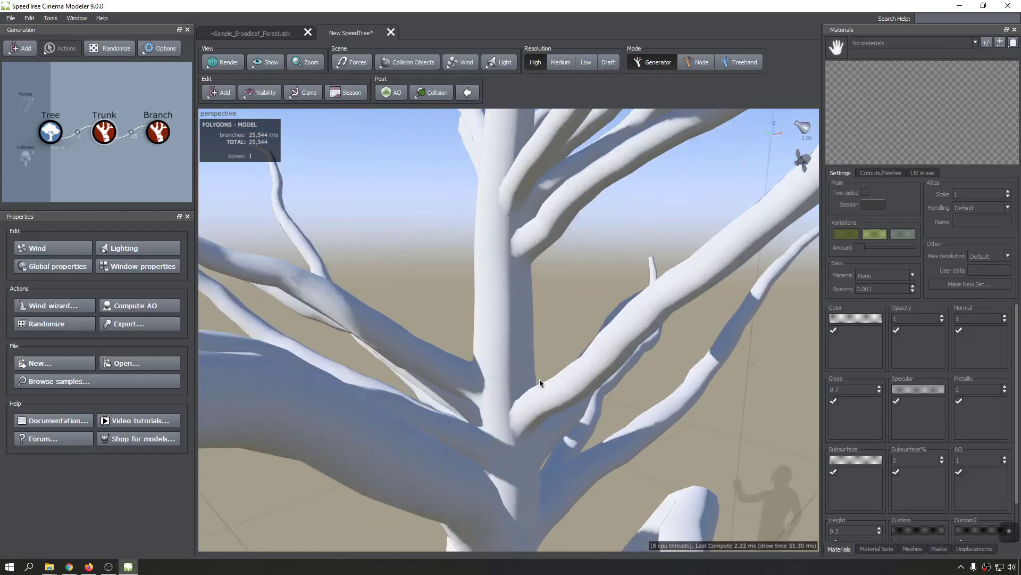
pyautogui.scroll(-8, 539, 396)
pyautogui.moveTo(532, 390); pyautogui.dragTo(525, 387)
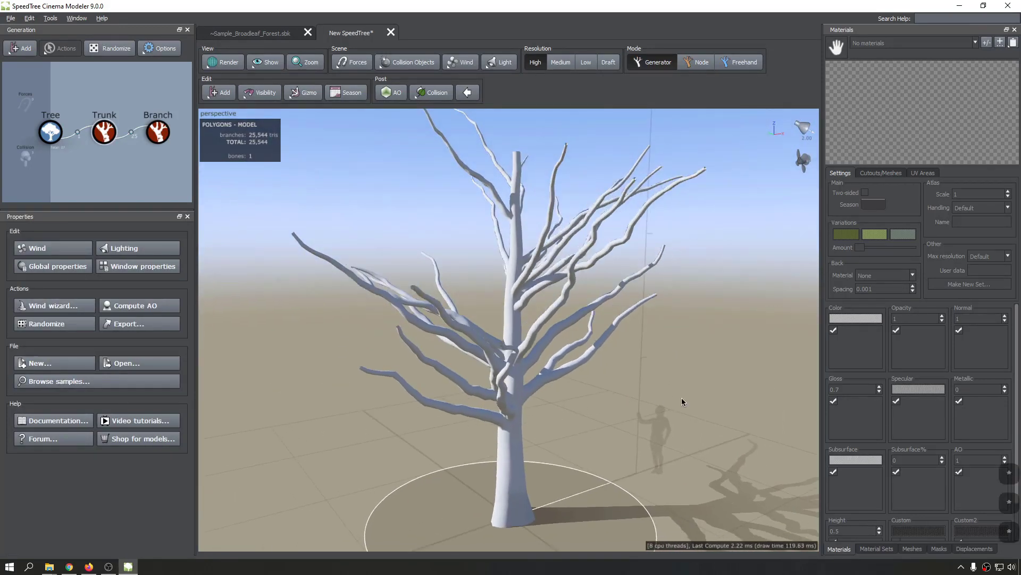
pyautogui.click(558, 209)
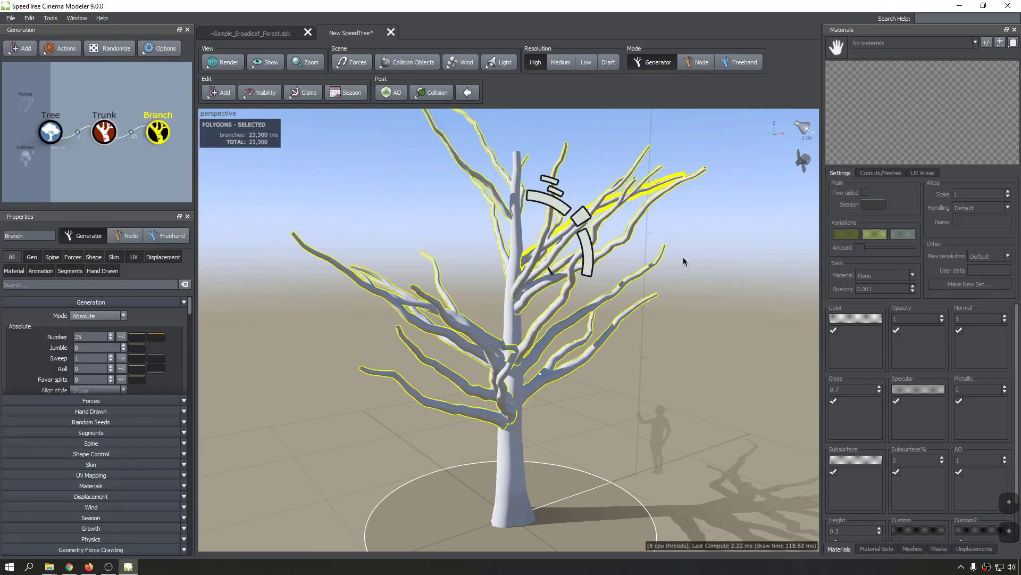
pyautogui.click(694, 62)
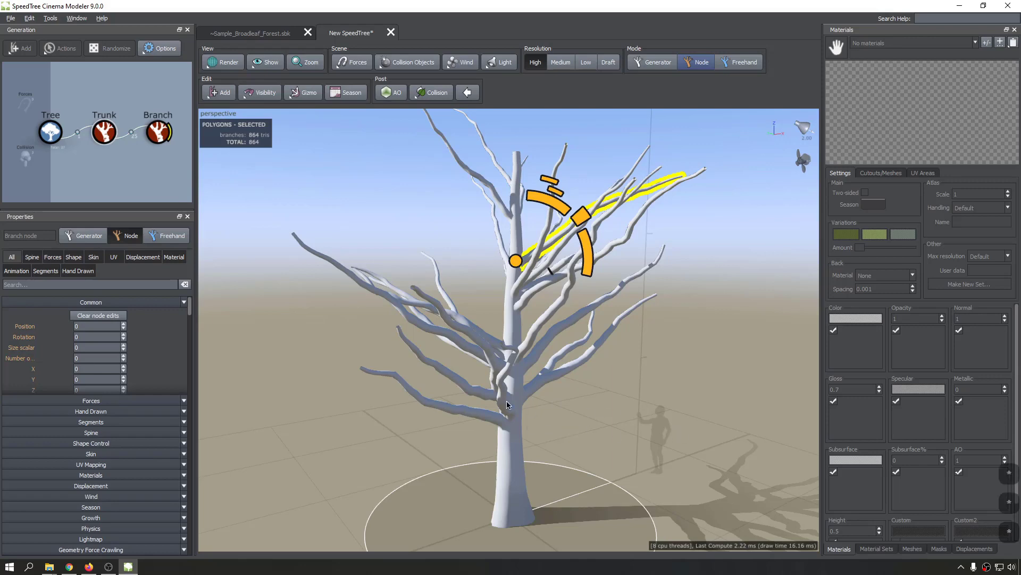
# Examine the selected branch and the junctions between branches and trunk from several angles and distances, and clear the selection.
pyautogui.moveTo(568, 444); pyautogui.dragTo(709, 410)
pyautogui.scroll(10, 706, 399)
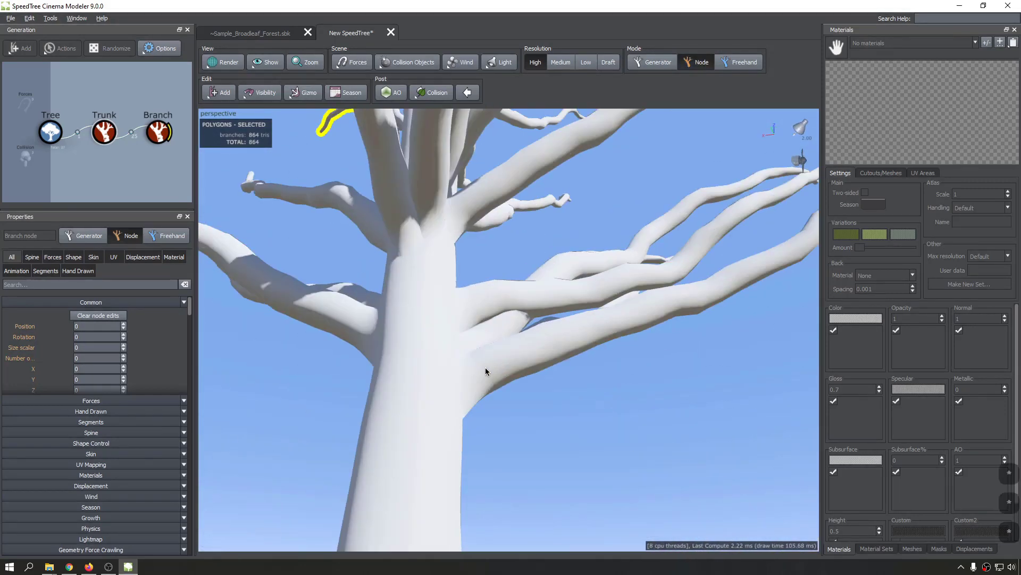
pyautogui.moveTo(602, 377); pyautogui.dragTo(366, 317)
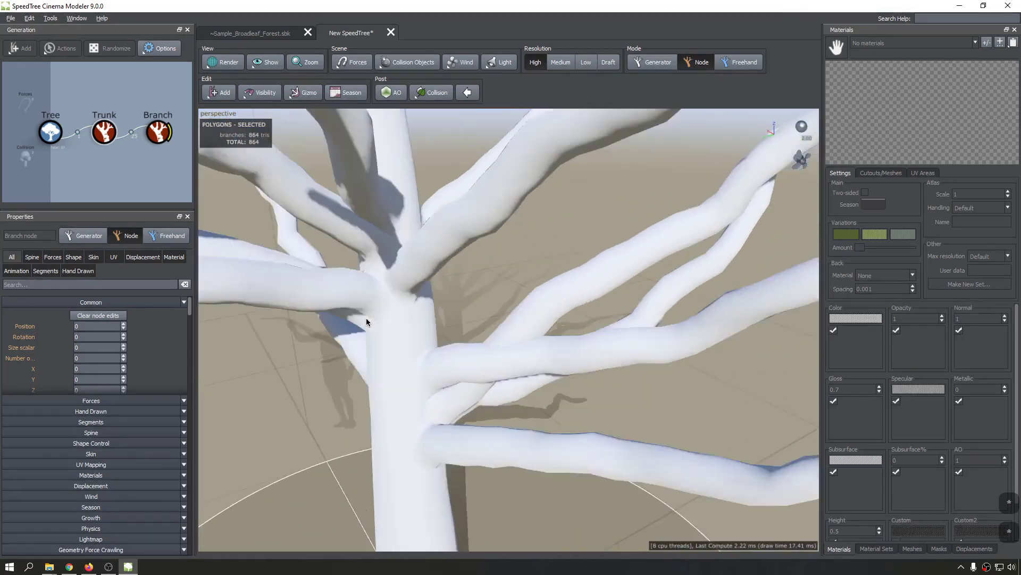
pyautogui.scroll(3, 375, 302)
pyautogui.scroll(-5, 374, 302)
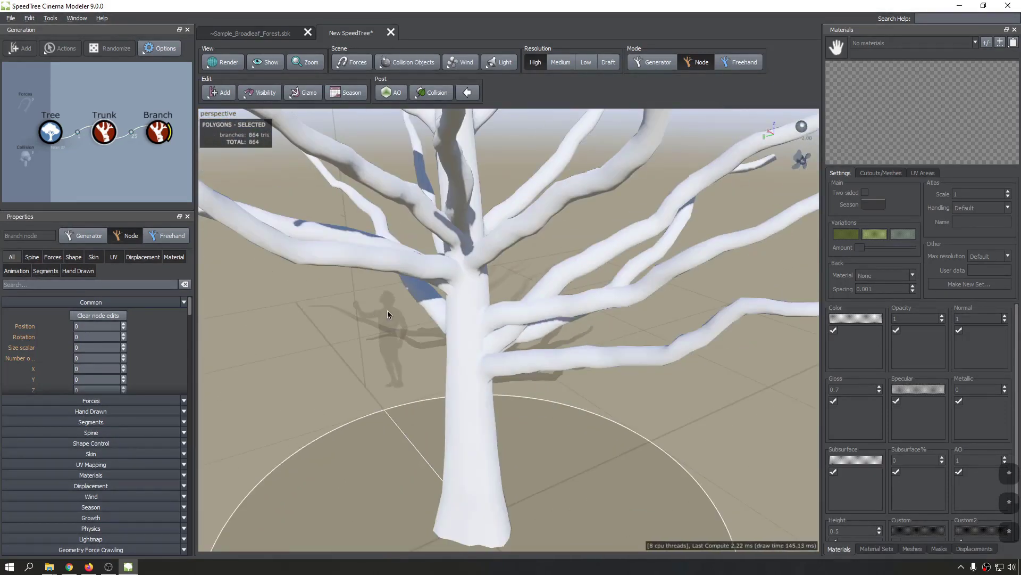
pyautogui.scroll(-8, 521, 288)
pyautogui.scroll(-3, 492, 322)
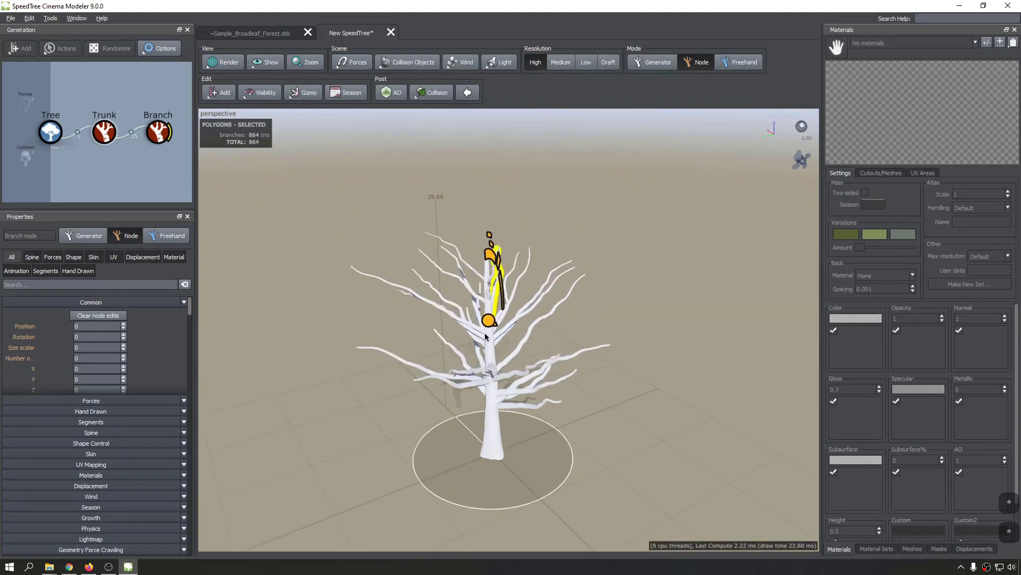
pyautogui.moveTo(497, 314); pyautogui.dragTo(558, 246)
pyautogui.scroll(-3, 487, 298)
pyautogui.scroll(5, 486, 295)
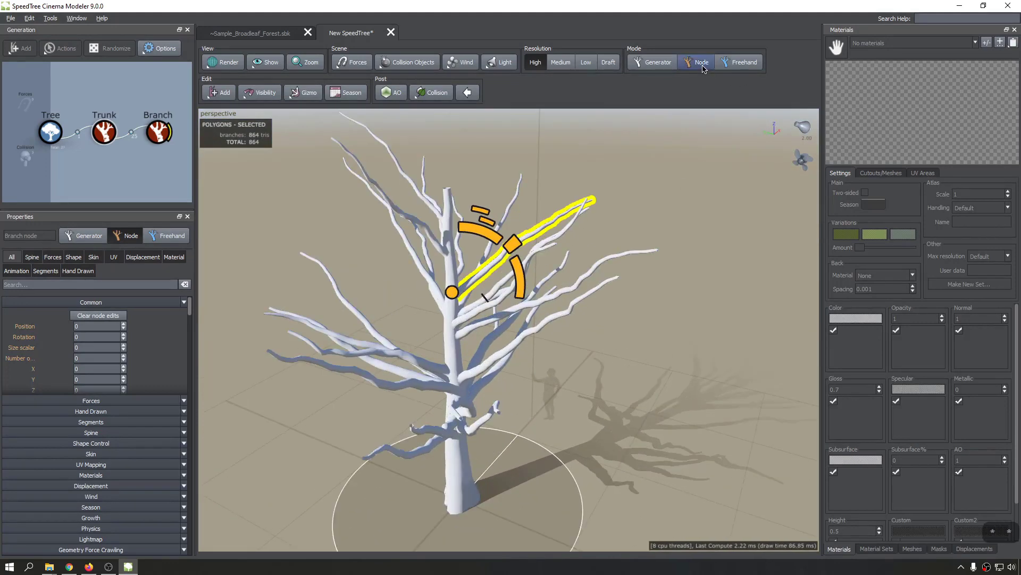
pyautogui.click(741, 222)
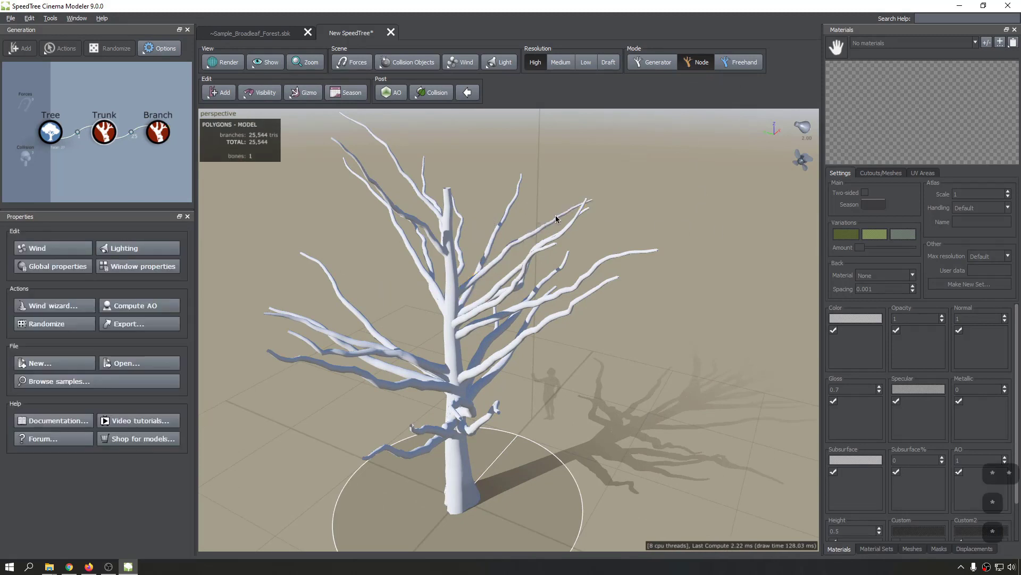
# Cycle through the editing modes to Freehand mode, and look over its edit, create and vertex tools and the tree.
pyautogui.press('Tab')
pyautogui.press('Tab')
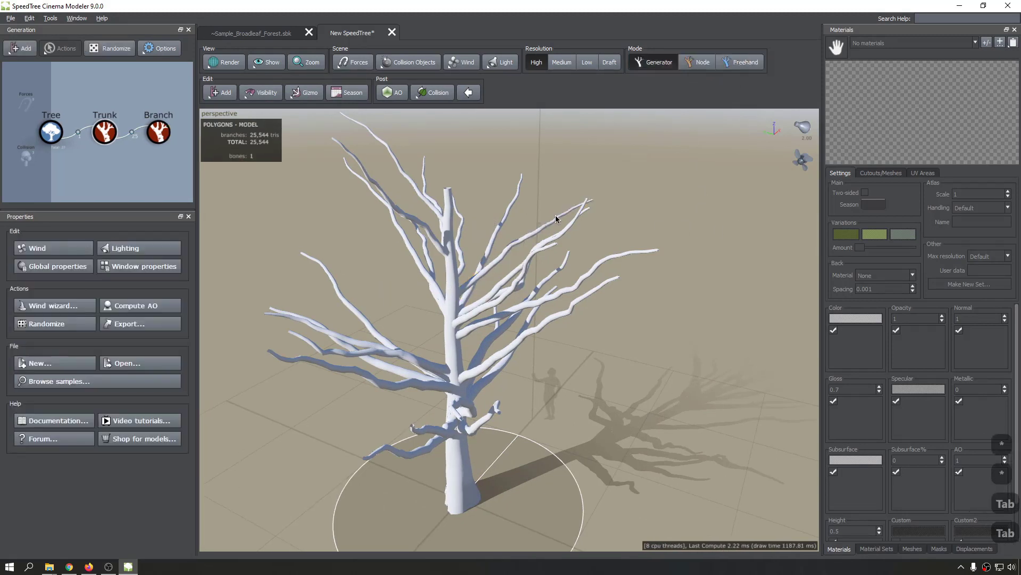
pyautogui.press('Tab')
pyautogui.press('Tab')
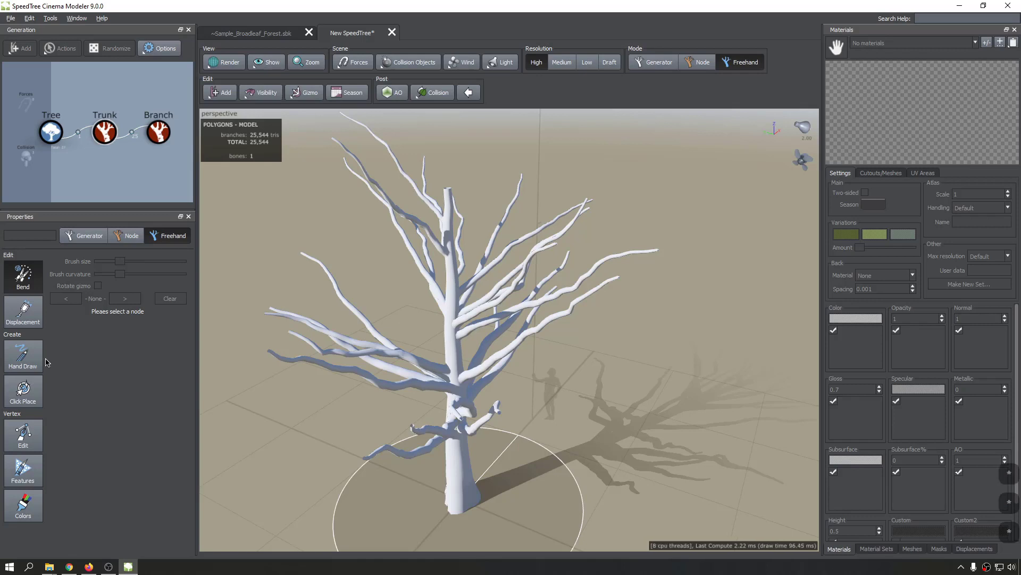
pyautogui.moveTo(704, 329); pyautogui.dragTo(687, 318)
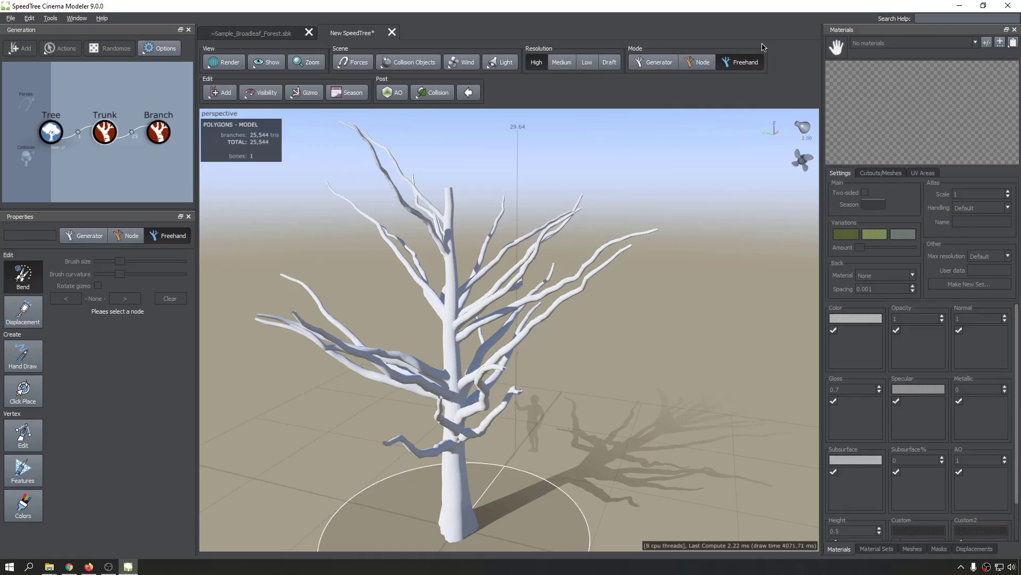
pyautogui.moveTo(677, 286); pyautogui.dragTo(528, 308)
pyautogui.moveTo(528, 308); pyautogui.dragTo(548, 275, button='middle')
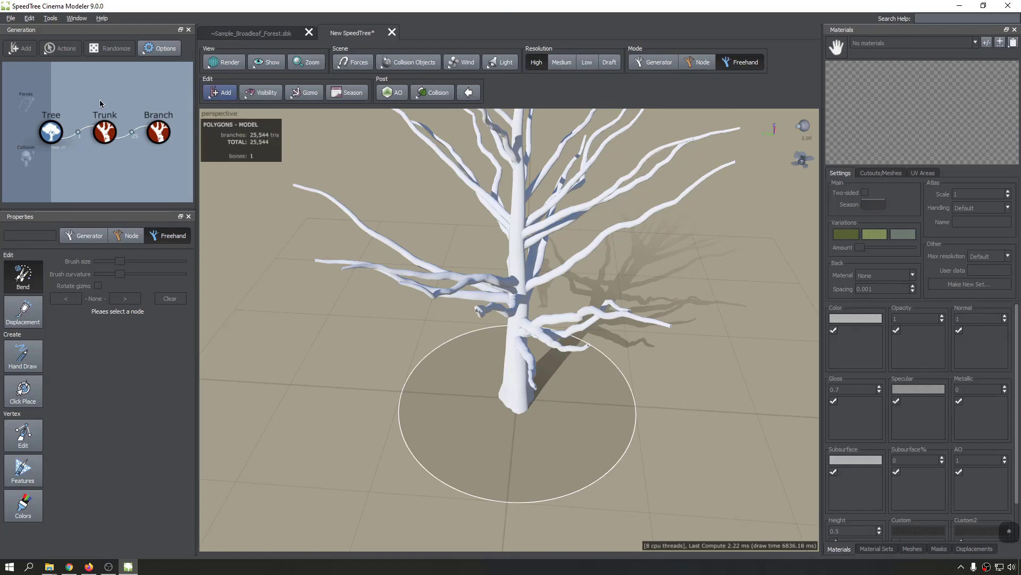
# Select the Tree generator, and look through its commands and the generator types that can be added to it.
pyautogui.click(50, 139)
pyautogui.rightClick(51, 139)
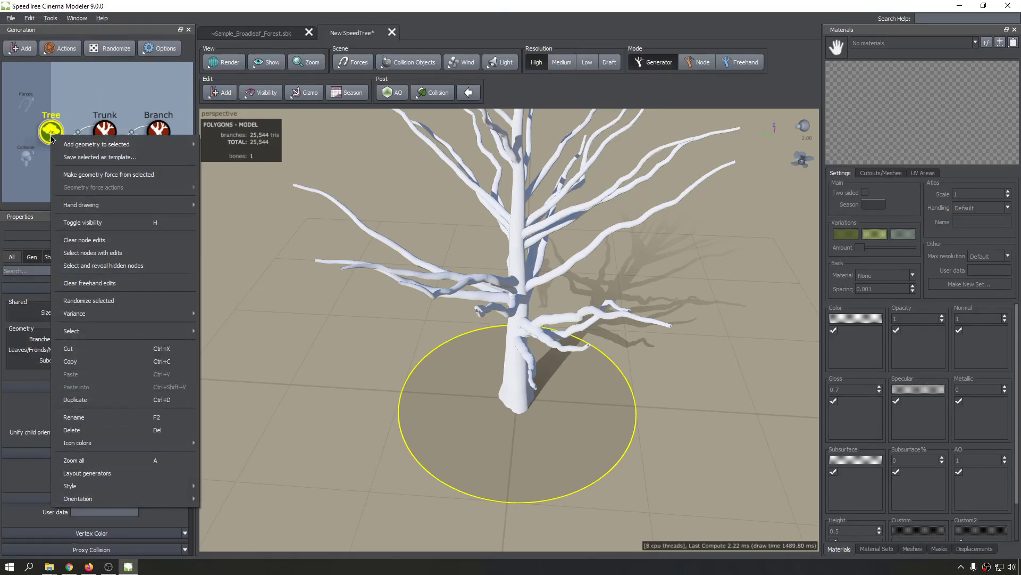
pyautogui.click(312, 4)
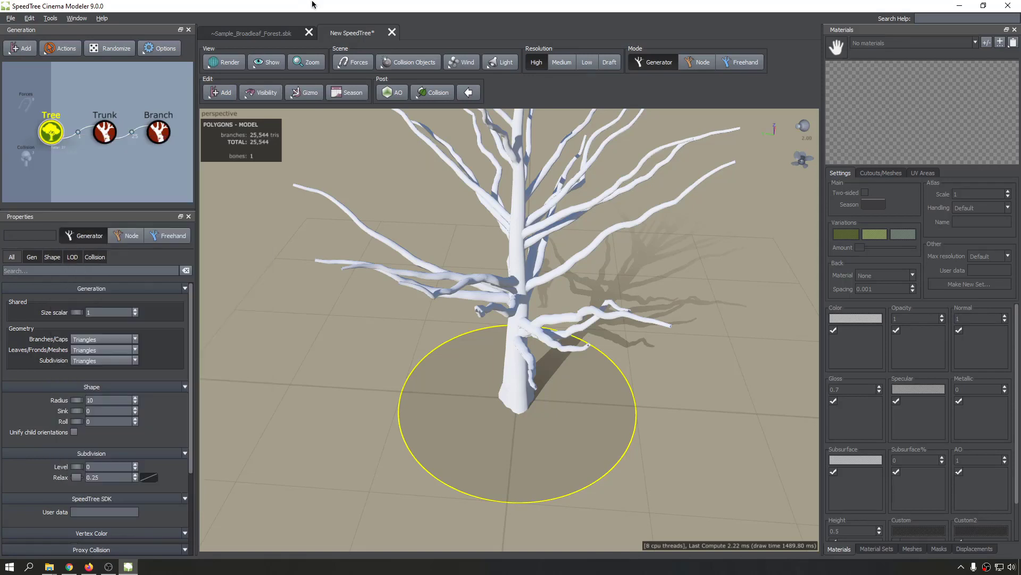
pyautogui.click(218, 93)
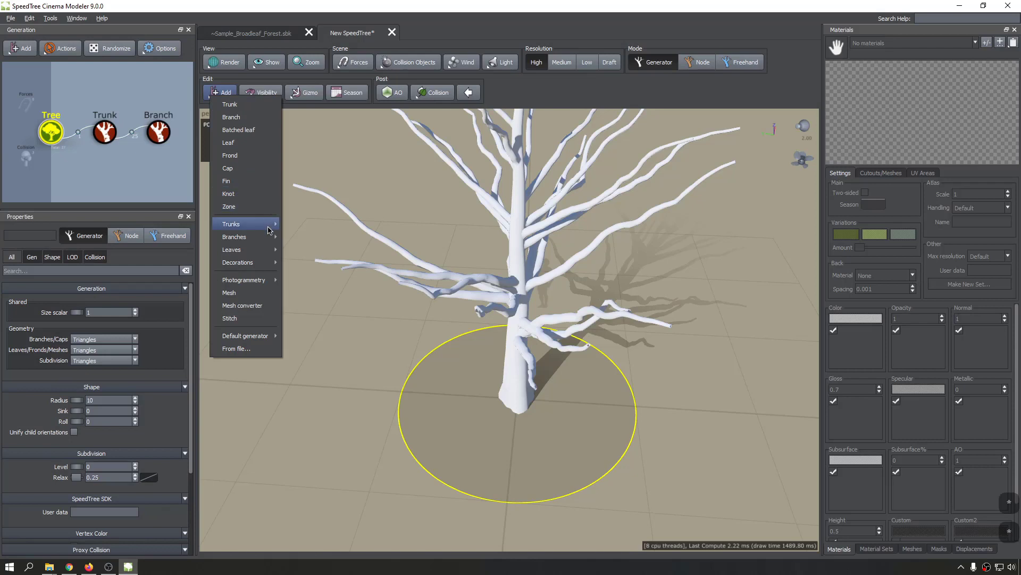
pyautogui.click(449, 4)
pyautogui.click(220, 95)
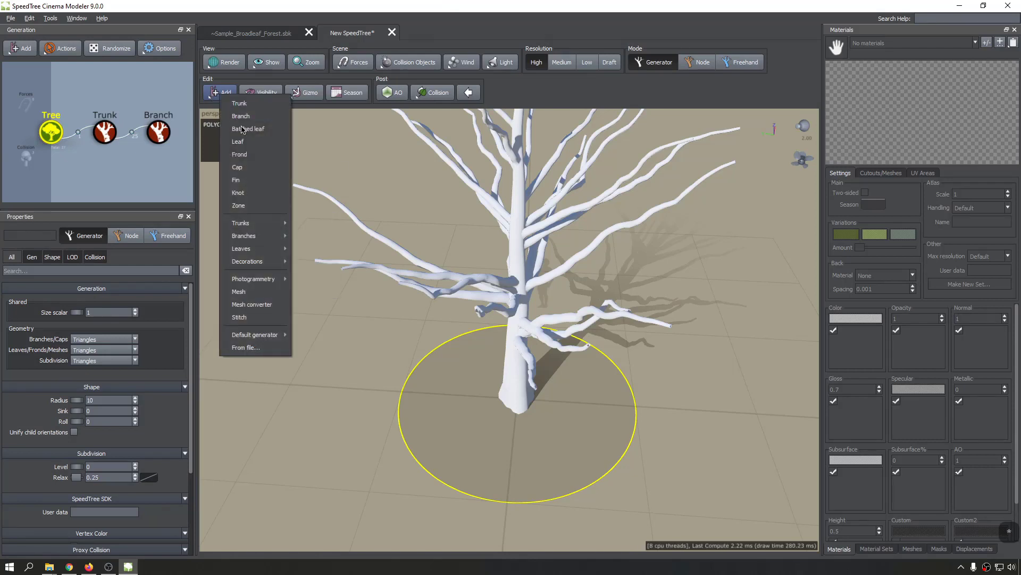
pyautogui.moveTo(280, 283)
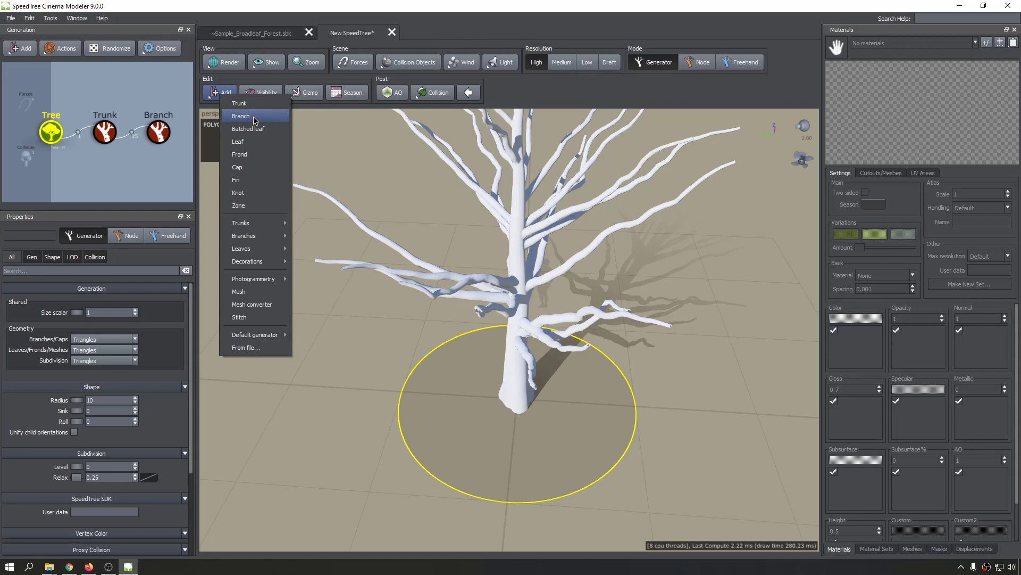
# Add a second level of branches by attaching a new Branch generator to the existing Branch generator.
pyautogui.click(151, 140)
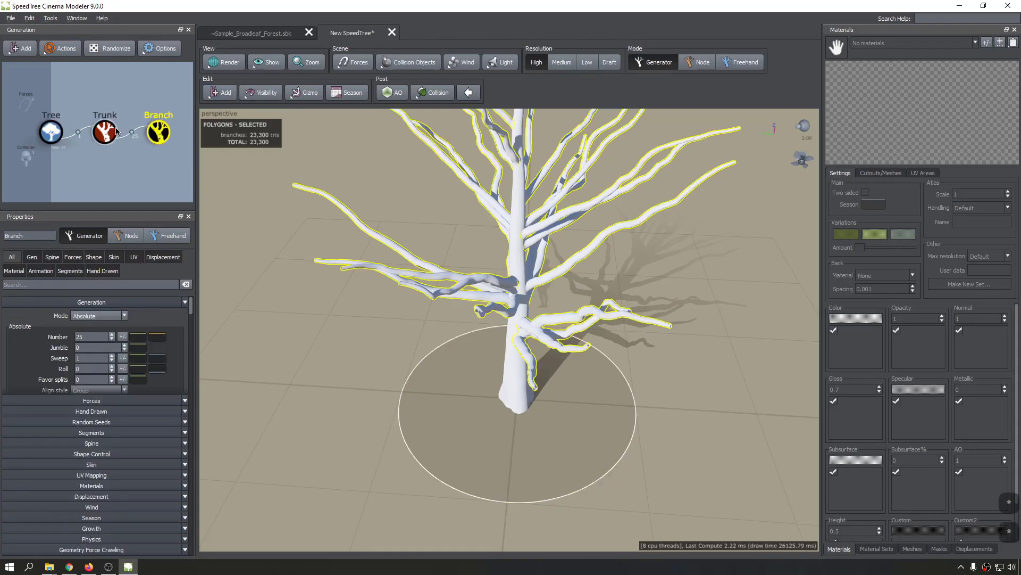
pyautogui.moveTo(133, 155); pyautogui.dragTo(97, 158)
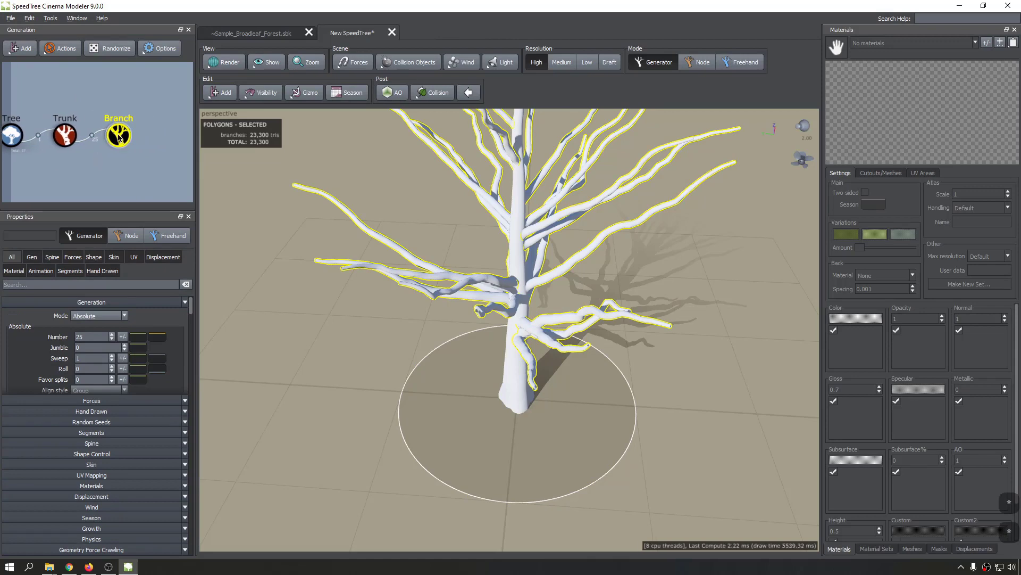
pyautogui.rightClick(117, 137)
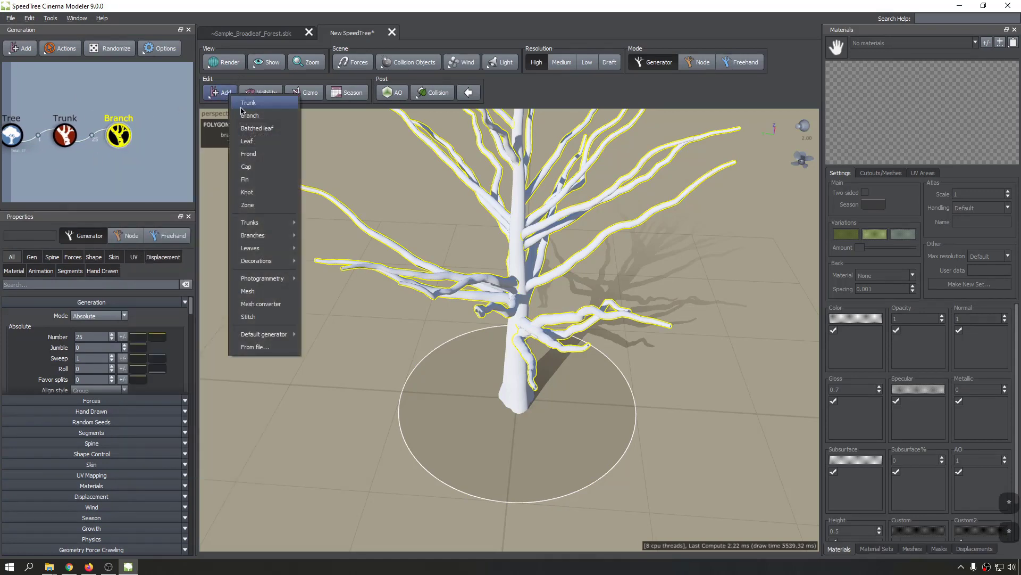
pyautogui.click(249, 115)
pyautogui.moveTo(438, 423); pyautogui.dragTo(440, 386)
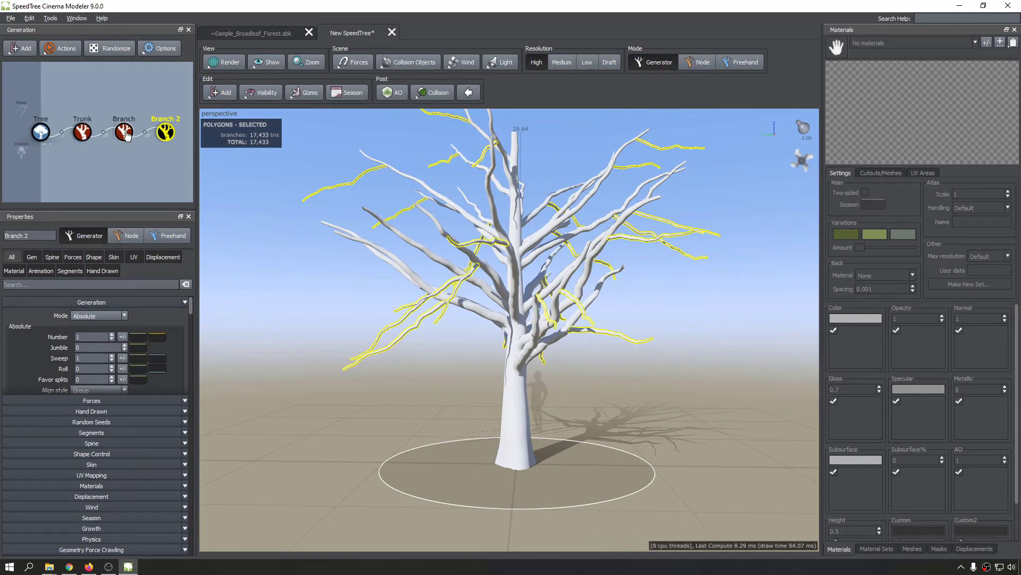
# Add a third level of branches by attaching another Branch generator to Branch 2.
pyautogui.moveTo(142, 163); pyautogui.dragTo(91, 170, button='middle')
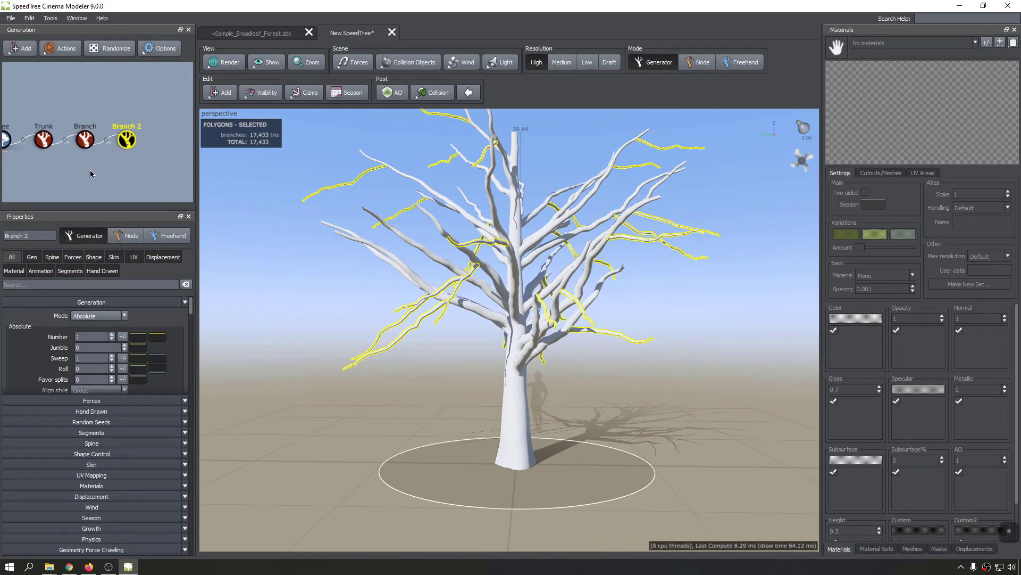
pyautogui.click(219, 93)
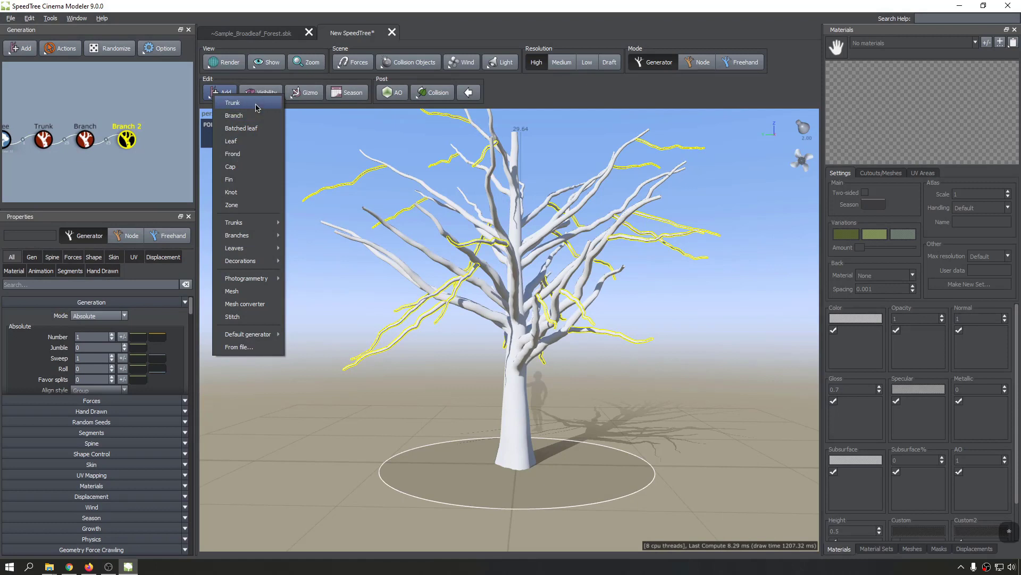
pyautogui.click(255, 116)
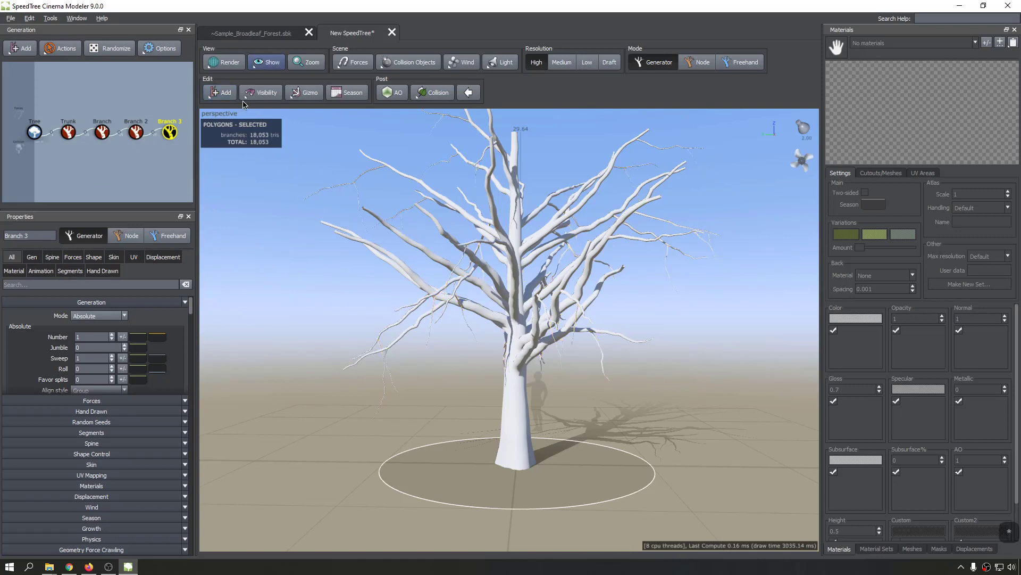
# Look over the visibility commands, select the trunk in Generator mode, and hide and show it several times.
pyautogui.click(244, 96)
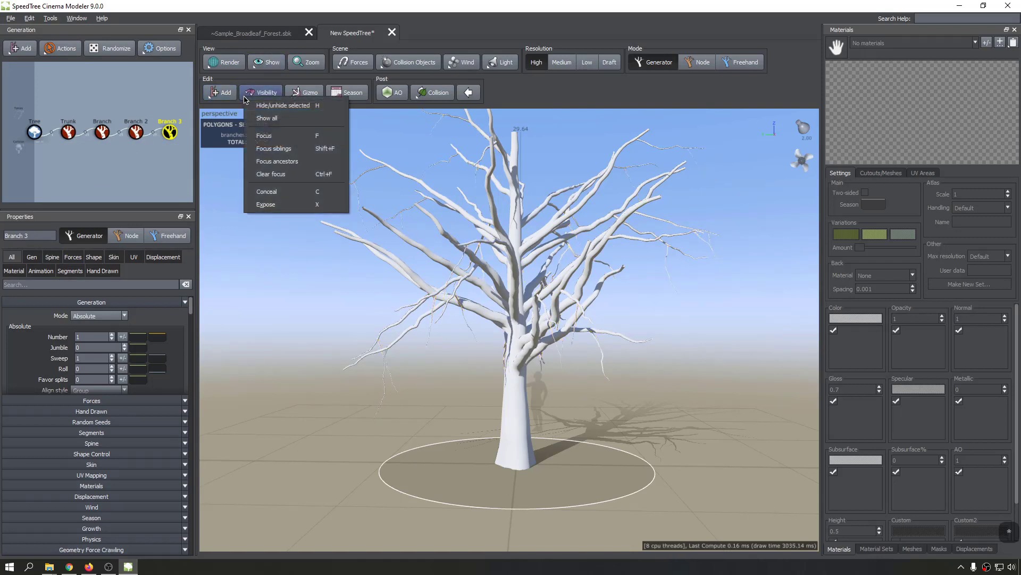
pyautogui.click(244, 97)
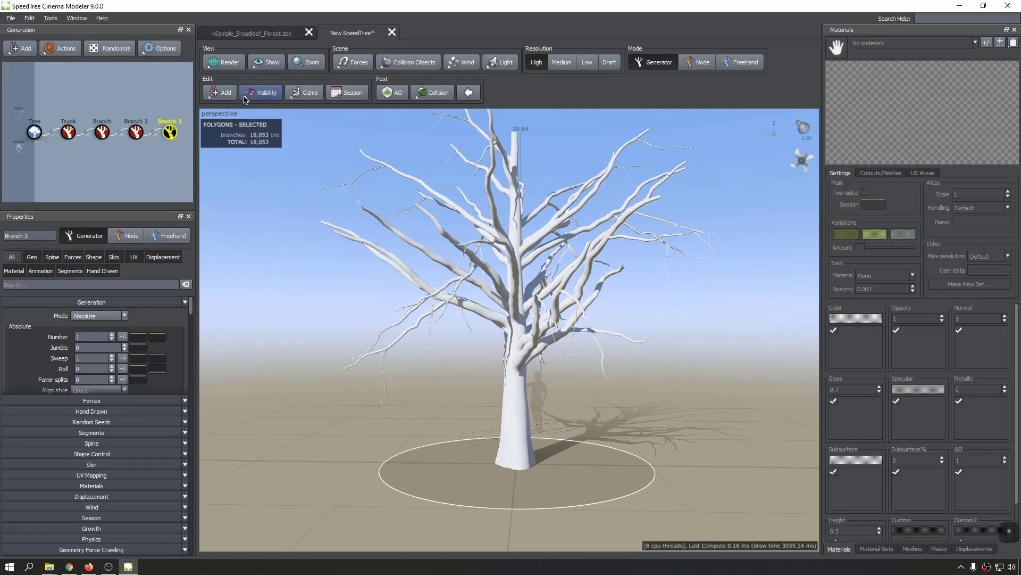
pyautogui.click(517, 439)
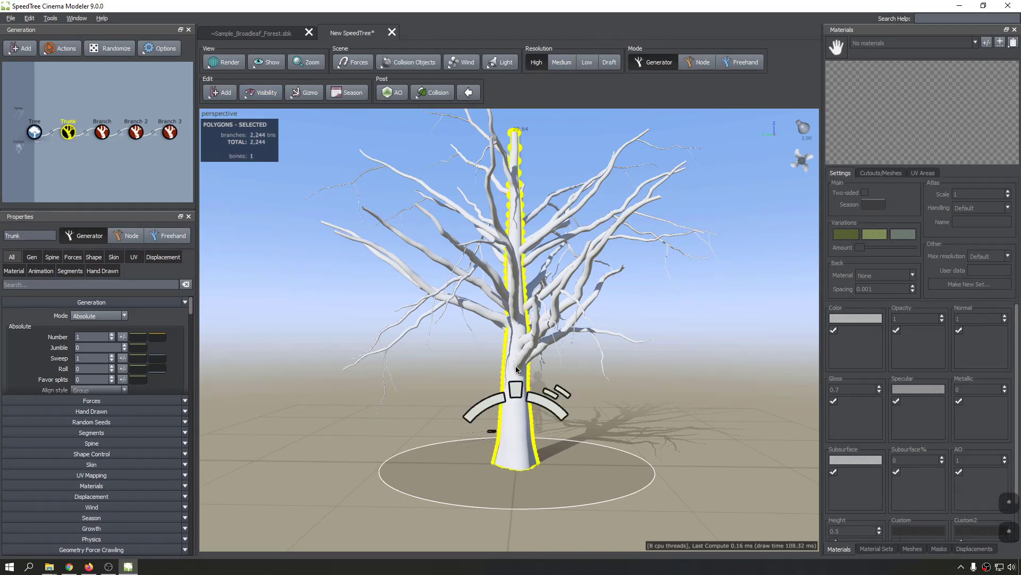
pyautogui.press('h')
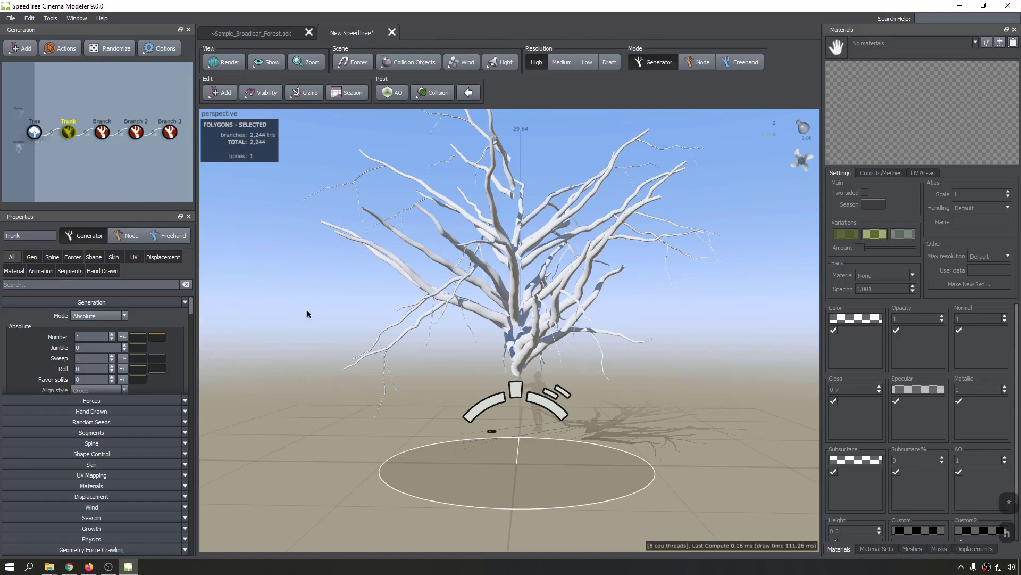
pyautogui.press('h')
pyautogui.press('h')
pyautogui.press('h')
pyautogui.press('h')
pyautogui.press('h')
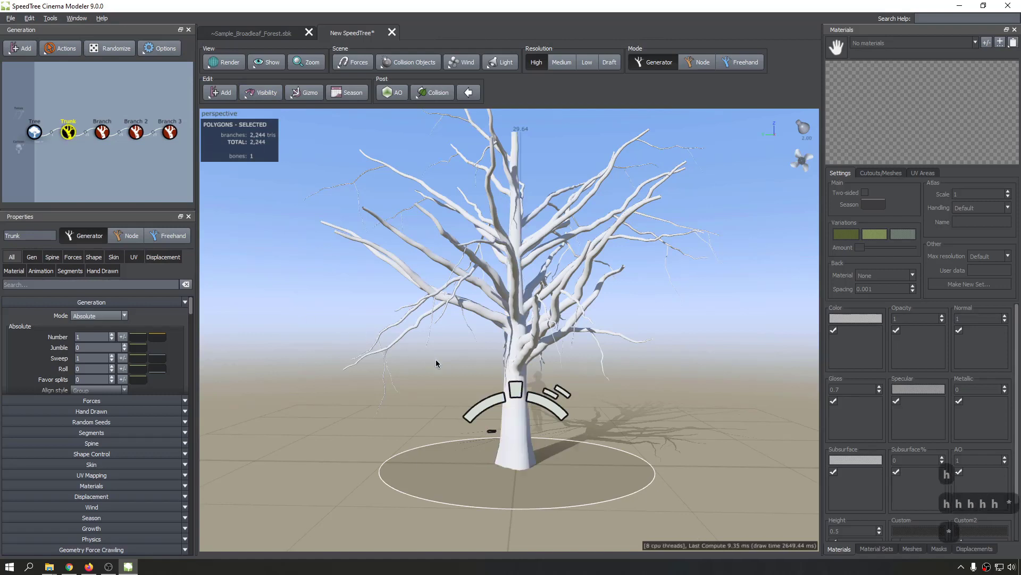
# Switch to Node mode, select the single upper branch on the trunk's left side, and hide and show it.
pyautogui.click(698, 62)
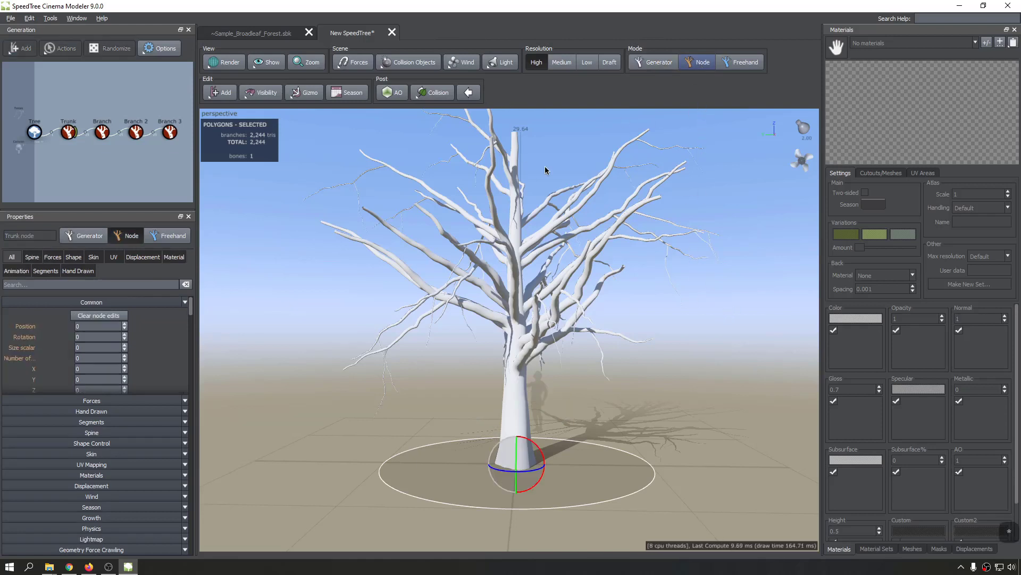
pyautogui.click(410, 182)
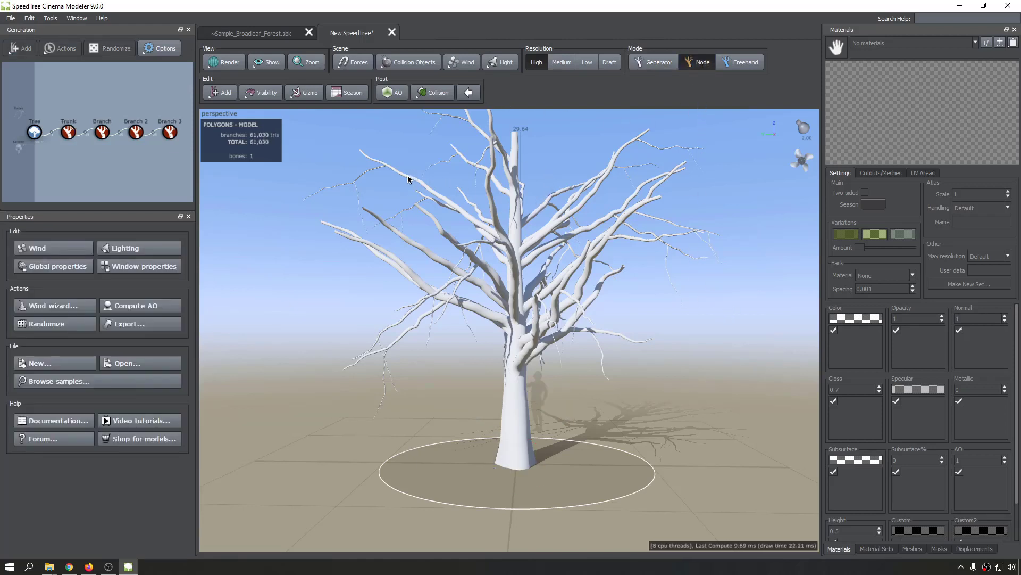
pyautogui.click(409, 178)
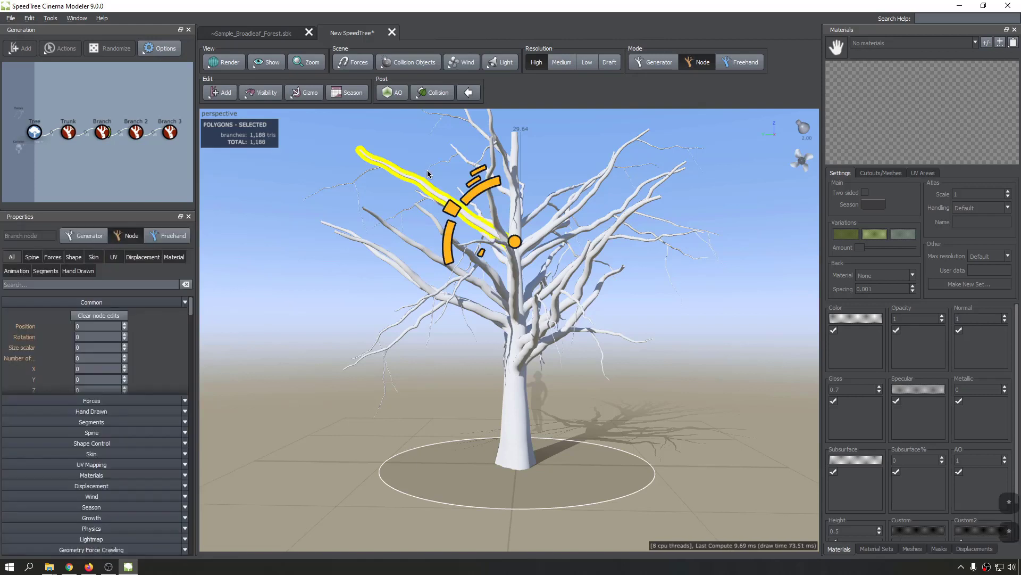
pyautogui.press('h')
pyautogui.press('h')
pyautogui.press('h')
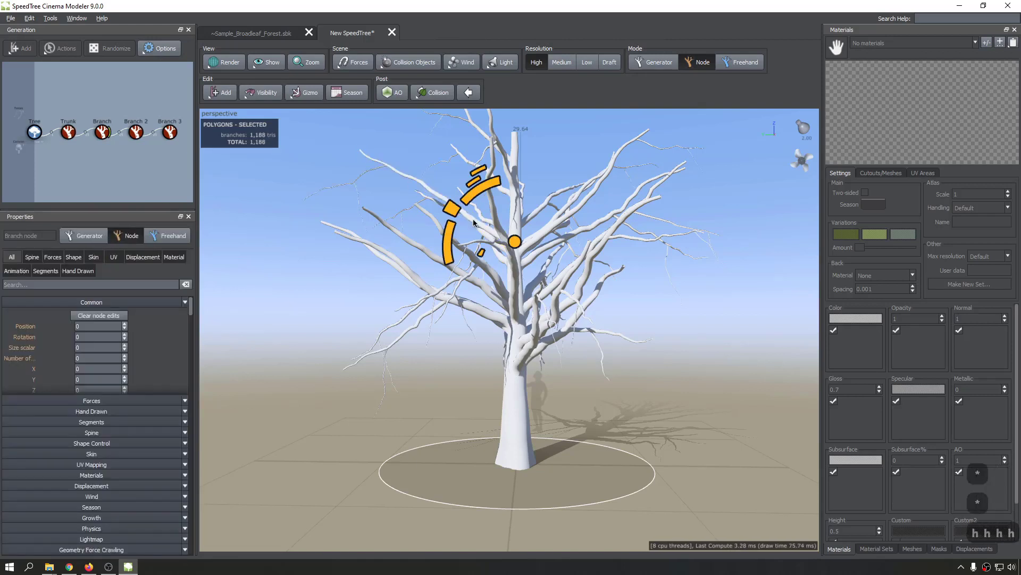
# Return to Generator mode and hide and show the whole first level of branches.
pyautogui.click(651, 67)
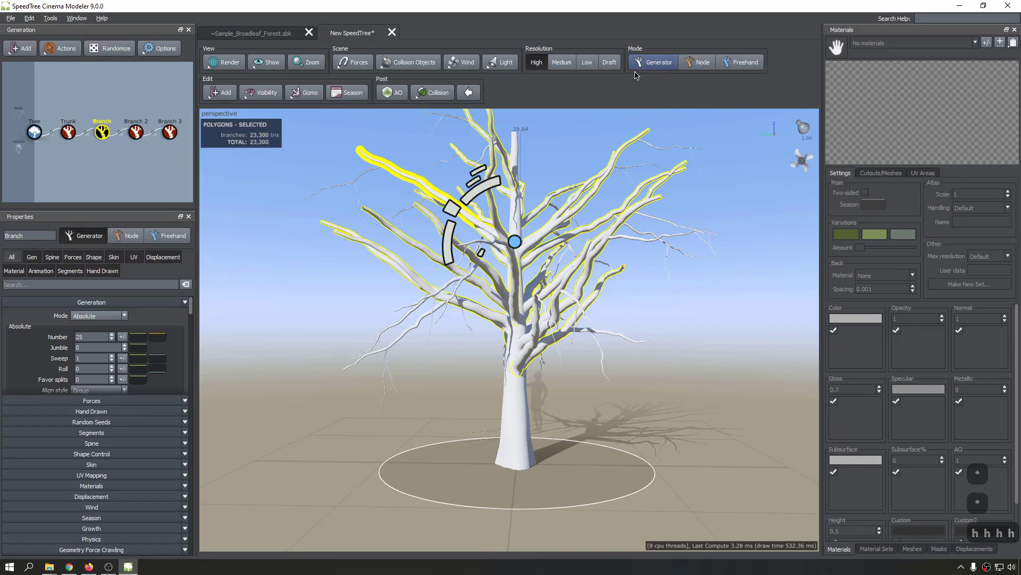
pyautogui.click(718, 318)
pyautogui.click(435, 197)
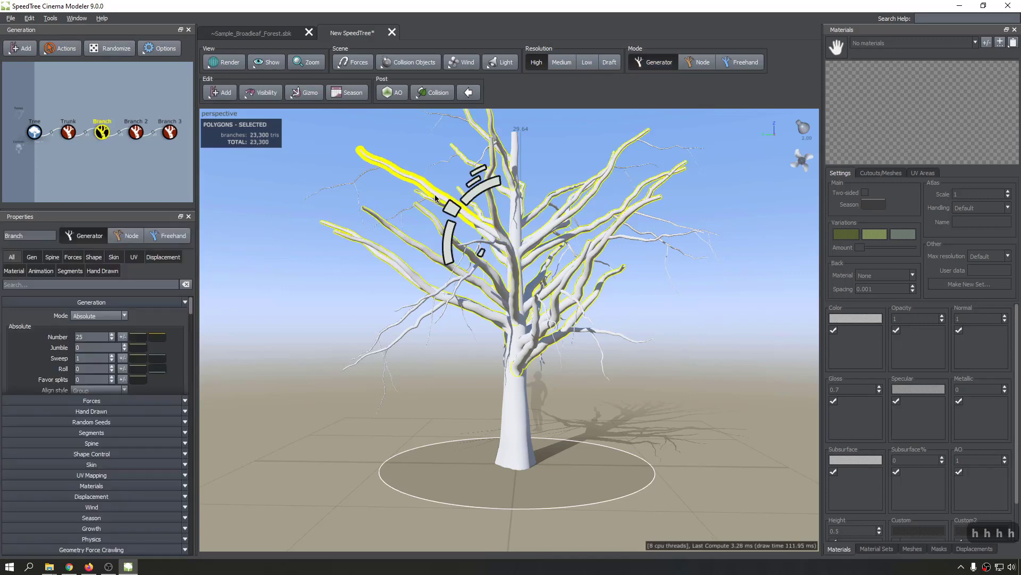
pyautogui.press('h')
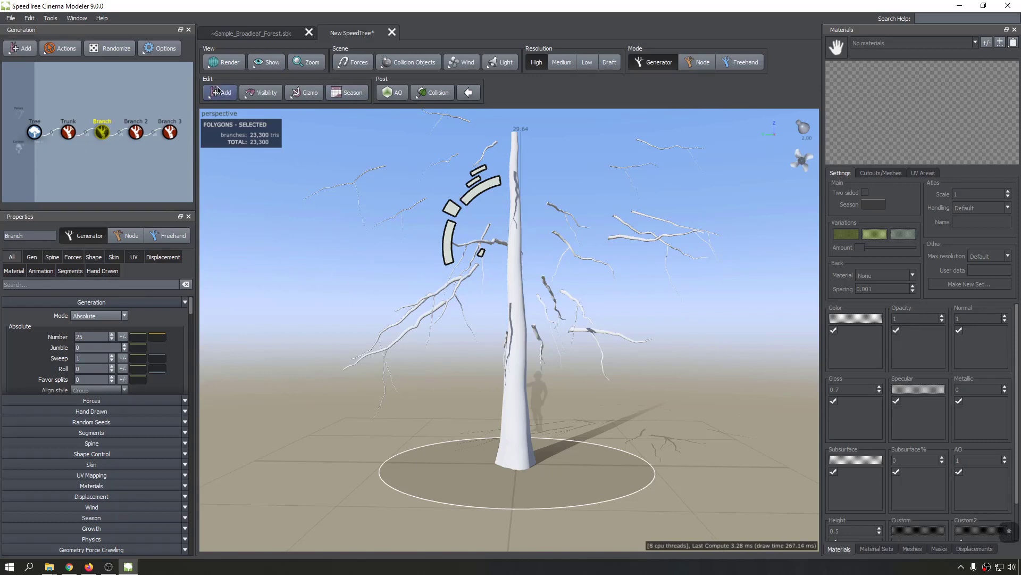
pyautogui.click(252, 95)
pyautogui.click(331, 2)
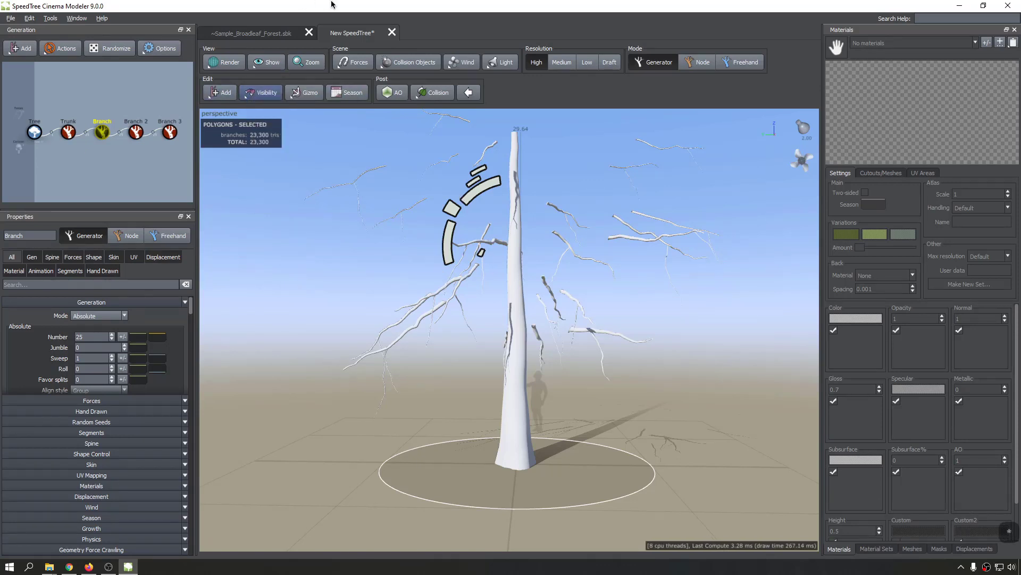
pyautogui.click(100, 138)
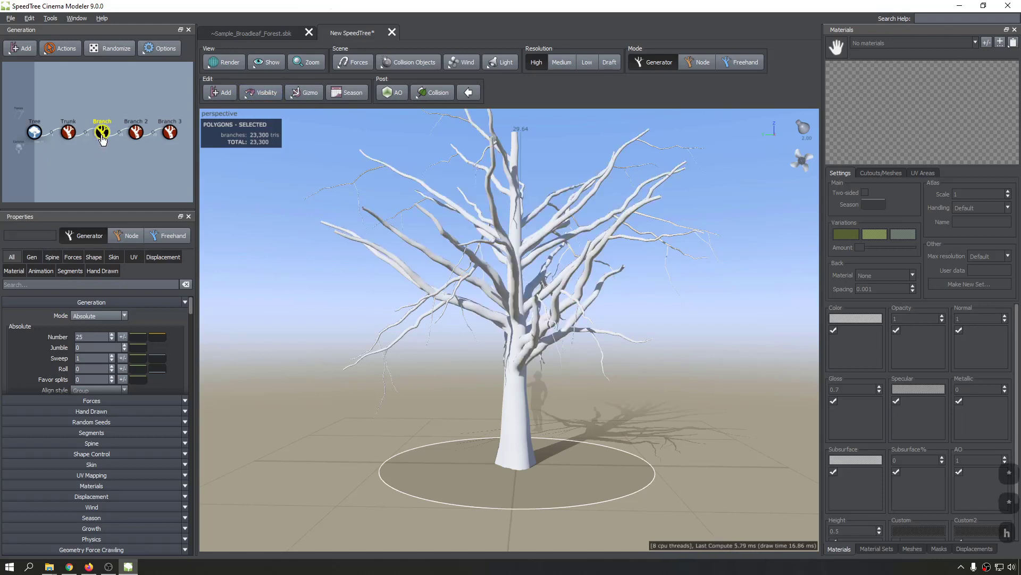
# Switch to the Sample_Broadleaf_Forest file, select a large Branch 1 limb near the trunk fork, and apply Focus to it.
pyautogui.moveTo(646, 293); pyautogui.dragTo(622, 315)
pyautogui.scroll(-2, 622, 315)
pyautogui.scroll(3, 623, 315)
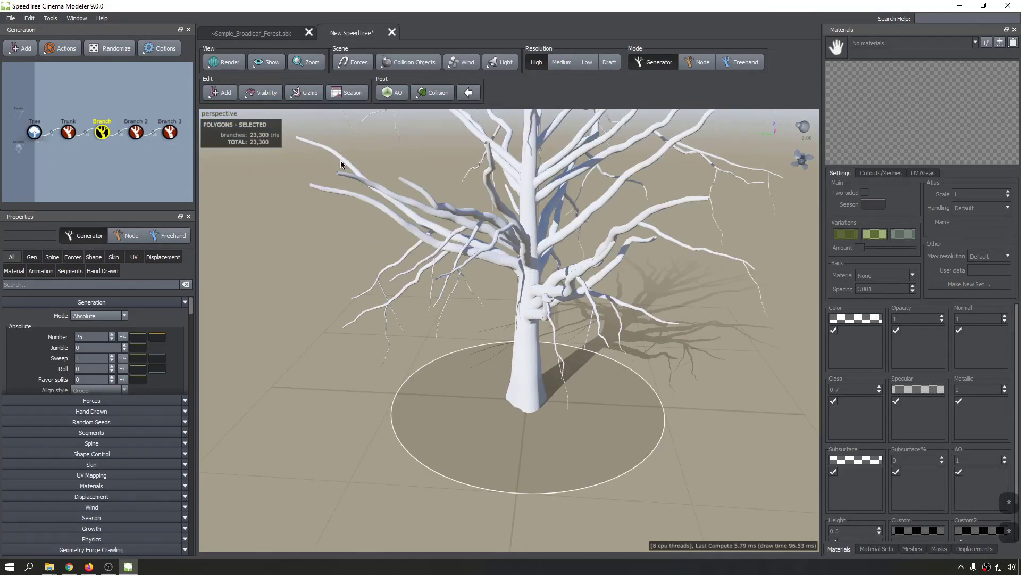
pyautogui.click(251, 33)
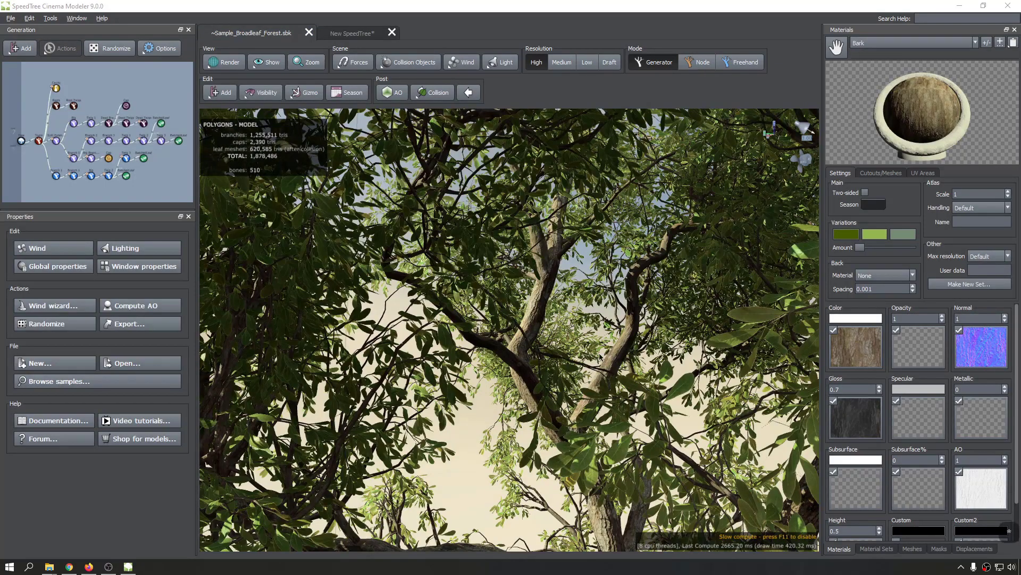
pyautogui.scroll(3, 599, 356)
pyautogui.scroll(-7, 591, 357)
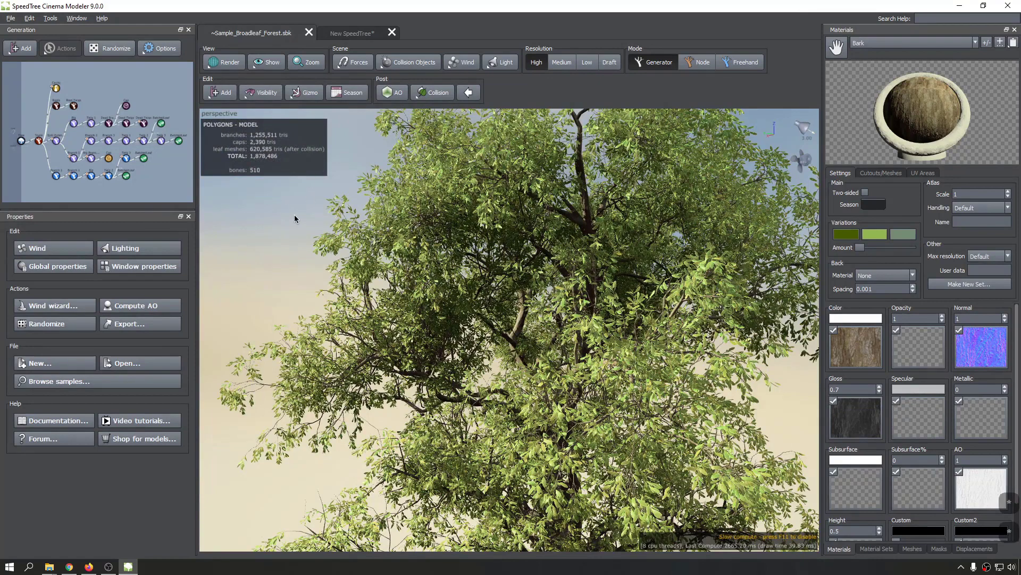
pyautogui.click(580, 183)
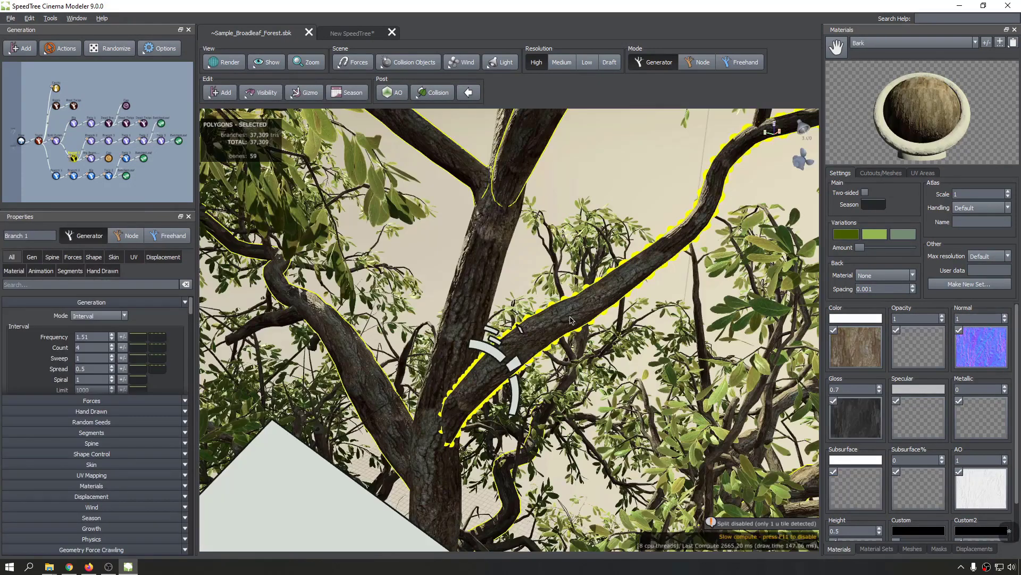
pyautogui.moveTo(550, 219); pyautogui.dragTo(552, 271, button='middle')
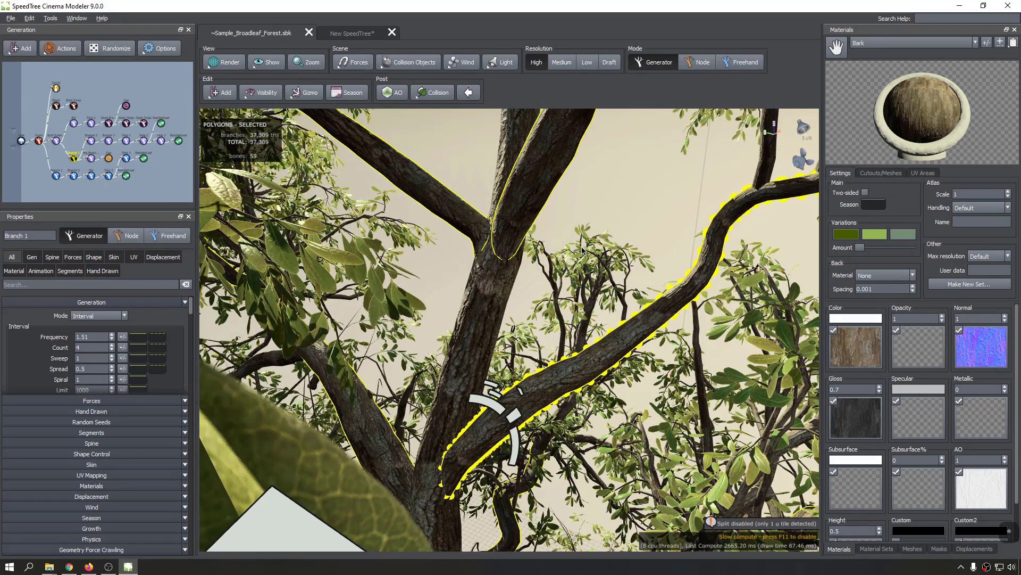
pyautogui.click(260, 100)
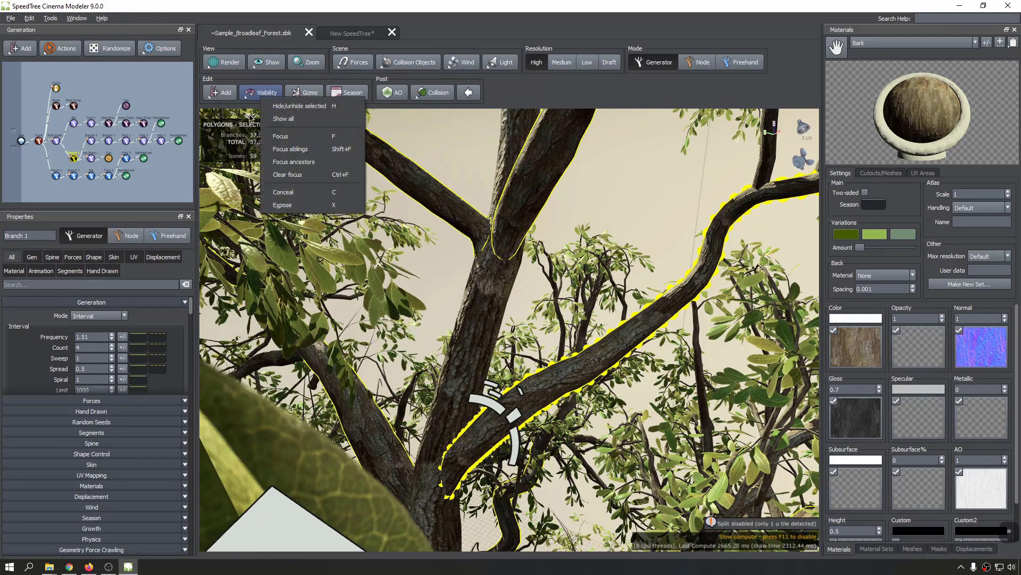
pyautogui.click(307, 140)
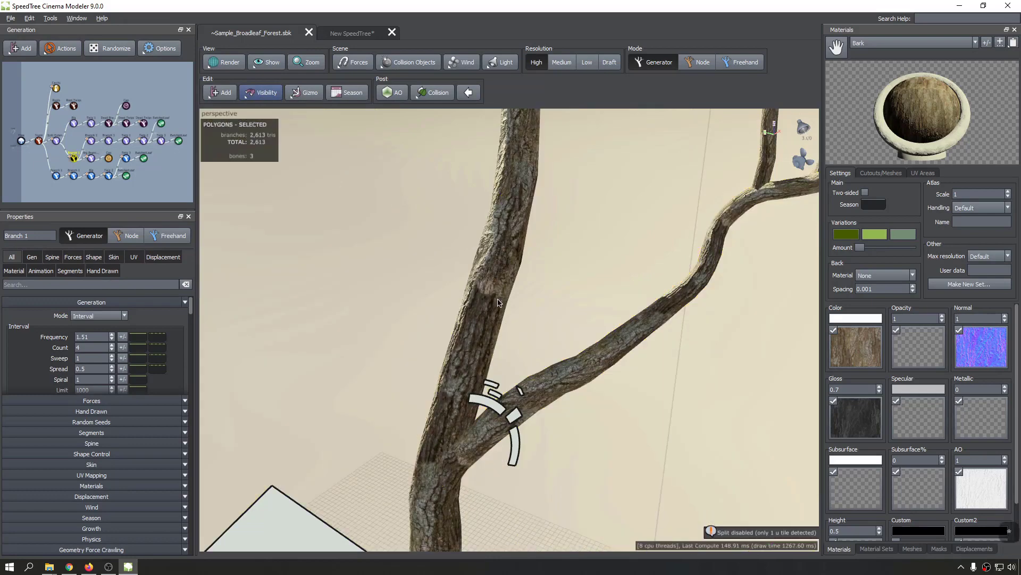
# Examine the focused limb from several angles and up close, including its trunk section, child branches and leaves.
pyautogui.scroll(3, 498, 300)
pyautogui.scroll(-5, 499, 304)
pyautogui.moveTo(640, 334); pyautogui.dragTo(607, 322)
pyautogui.click(537, 282)
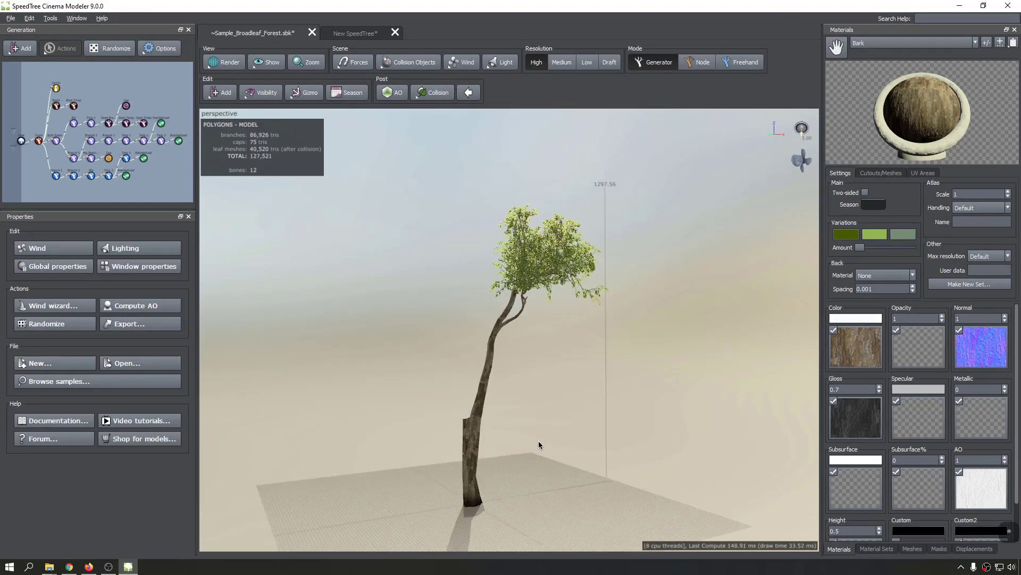
pyautogui.moveTo(538, 441); pyautogui.dragTo(547, 400, button='middle')
pyautogui.moveTo(446, 282); pyautogui.dragTo(447, 302, button='middle')
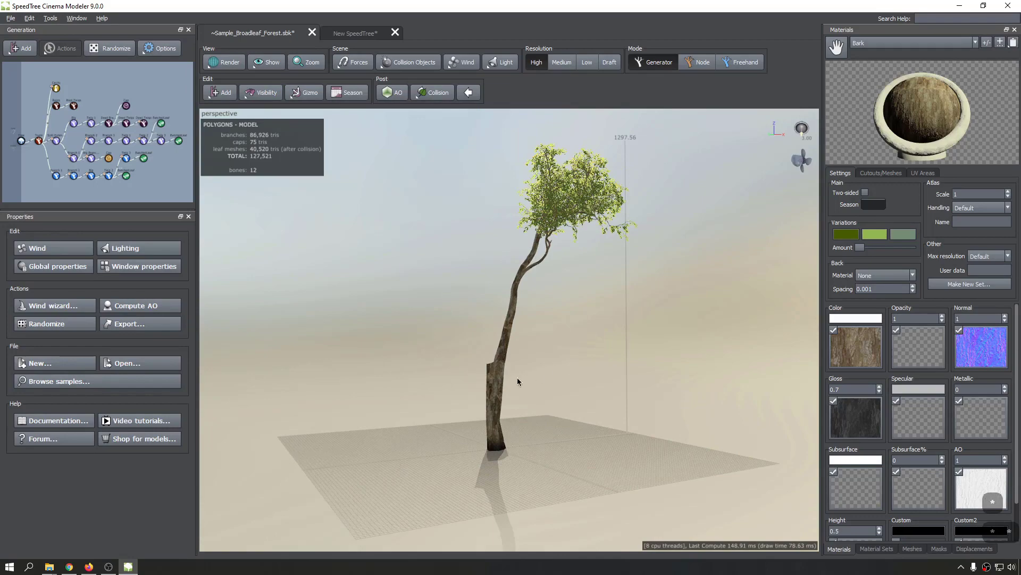
pyautogui.moveTo(517, 381)
pyautogui.mouseDown()
pyautogui.moveTo(504, 387)
pyautogui.moveTo(560, 391)
pyautogui.moveTo(534, 365)
pyautogui.moveTo(535, 383)
pyautogui.mouseUp()
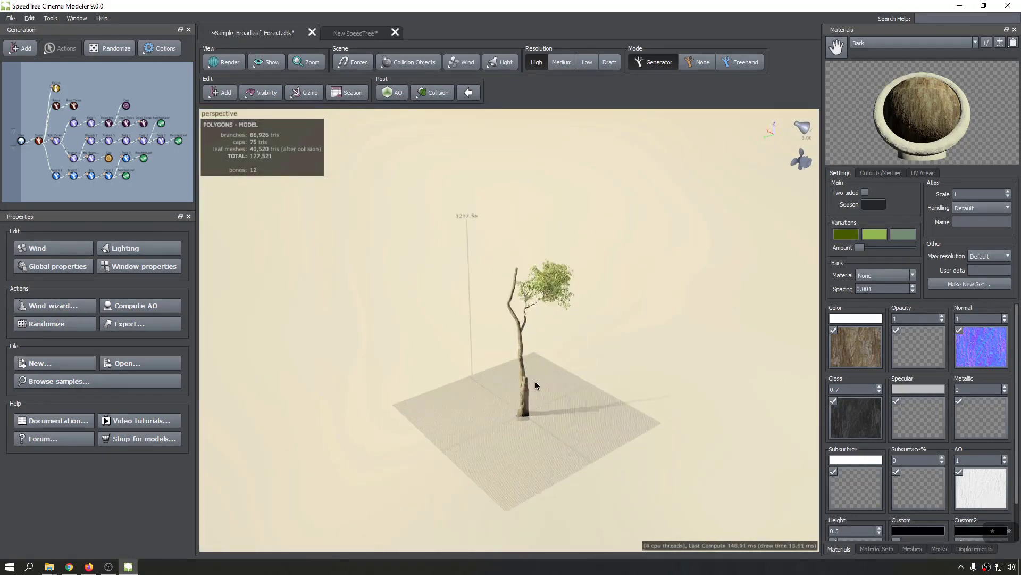
pyautogui.scroll(6, 533, 388)
pyautogui.moveTo(536, 417); pyautogui.dragTo(527, 275, button='middle')
pyautogui.scroll(2, 526, 257)
pyautogui.scroll(4, 527, 274)
pyautogui.moveTo(499, 235); pyautogui.dragTo(504, 284, button='middle')
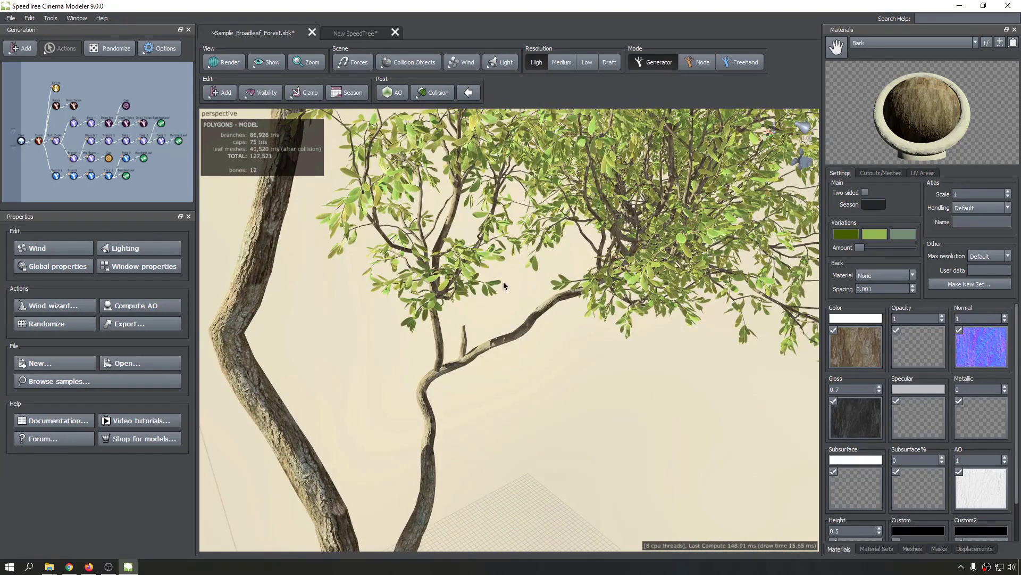
# Select the Branch 1 limb carrying the foliage and apply Focus siblings.
pyautogui.click(535, 321)
pyautogui.click(262, 93)
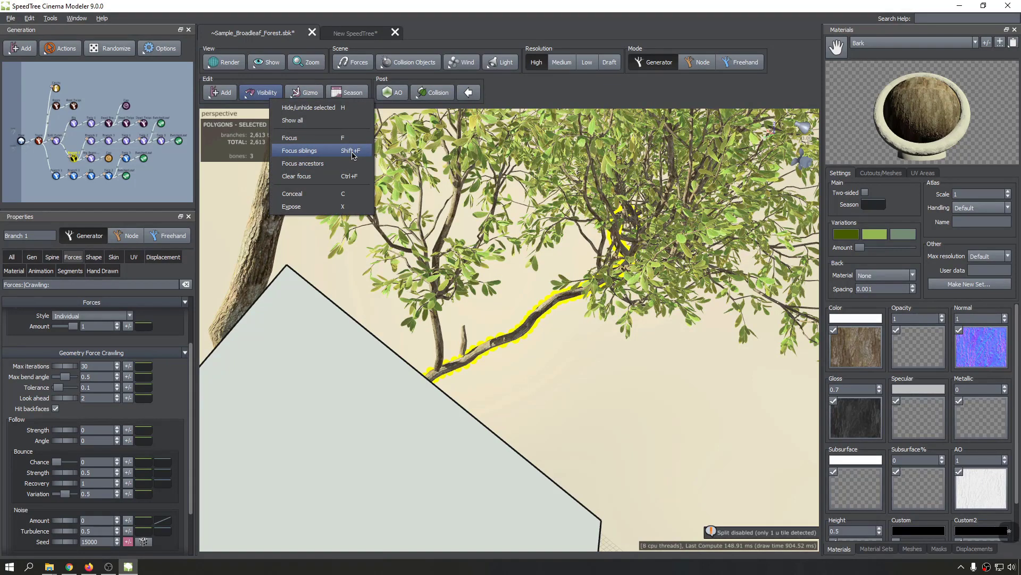
pyautogui.click(352, 152)
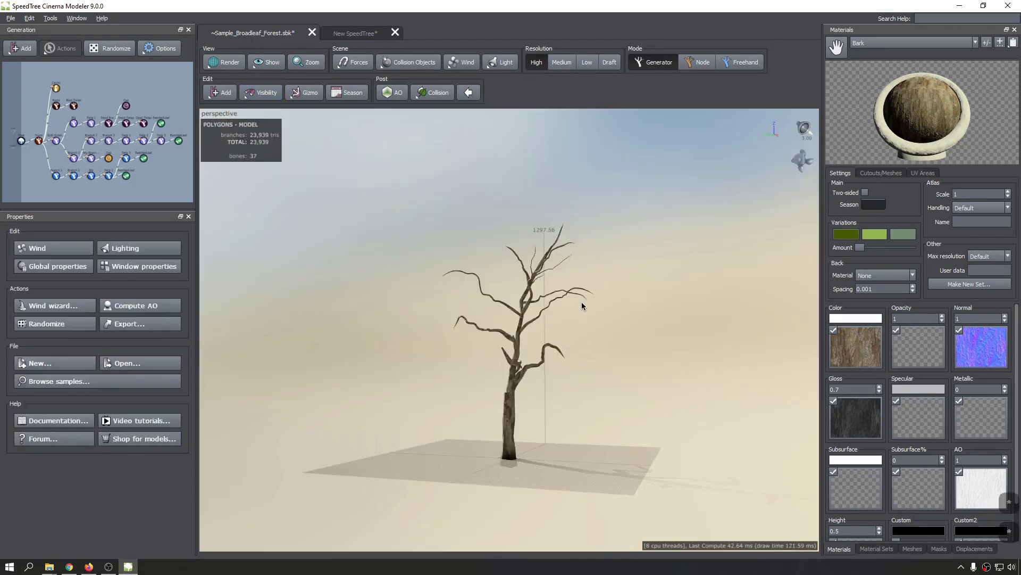
# Select one of the remaining Branch 1 limbs and apply Focus ancestors.
pyautogui.click(580, 302)
pyautogui.moveTo(718, 346); pyautogui.dragTo(770, 334)
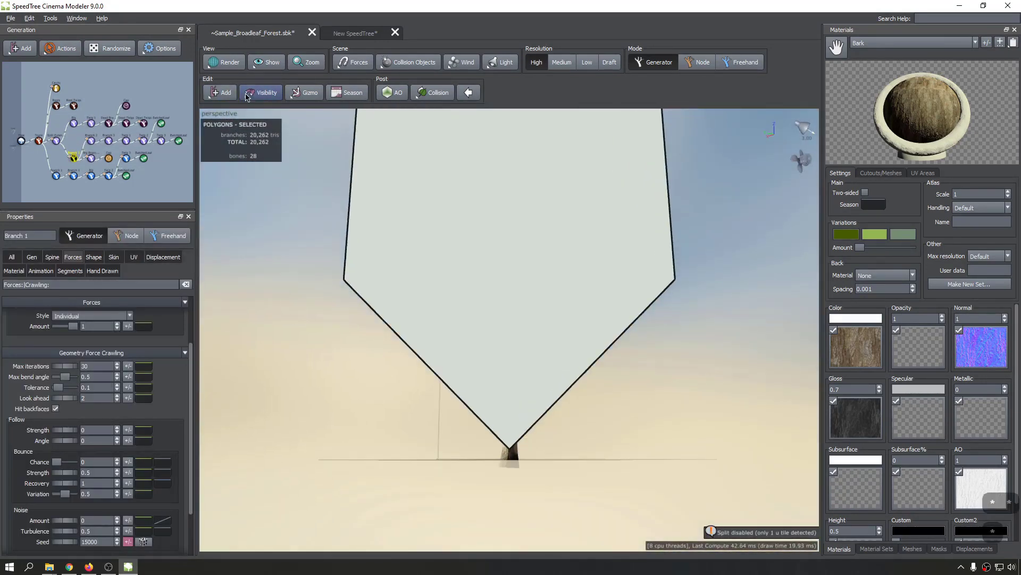
pyautogui.click(265, 93)
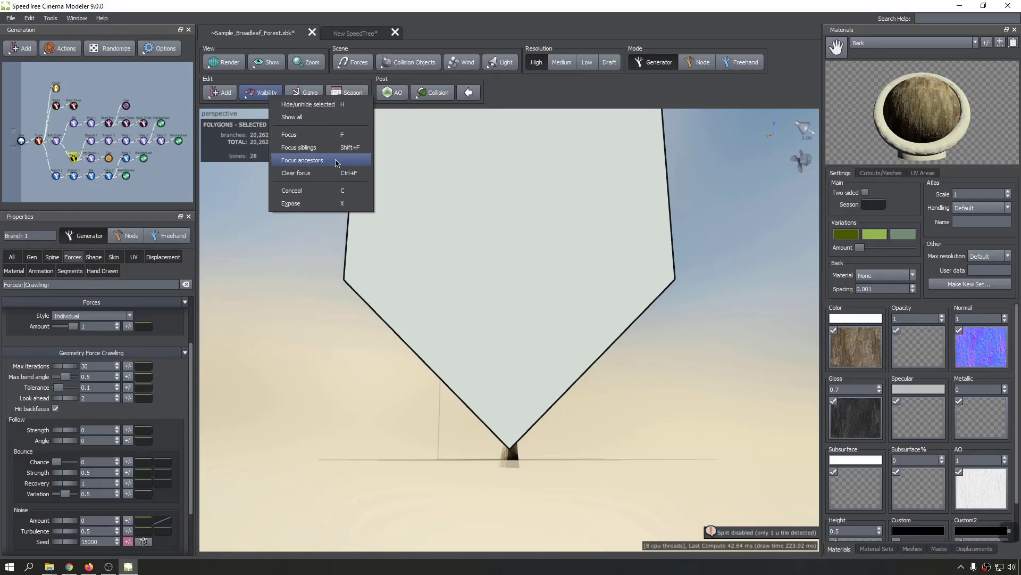
pyautogui.click(337, 161)
pyautogui.click(669, 393)
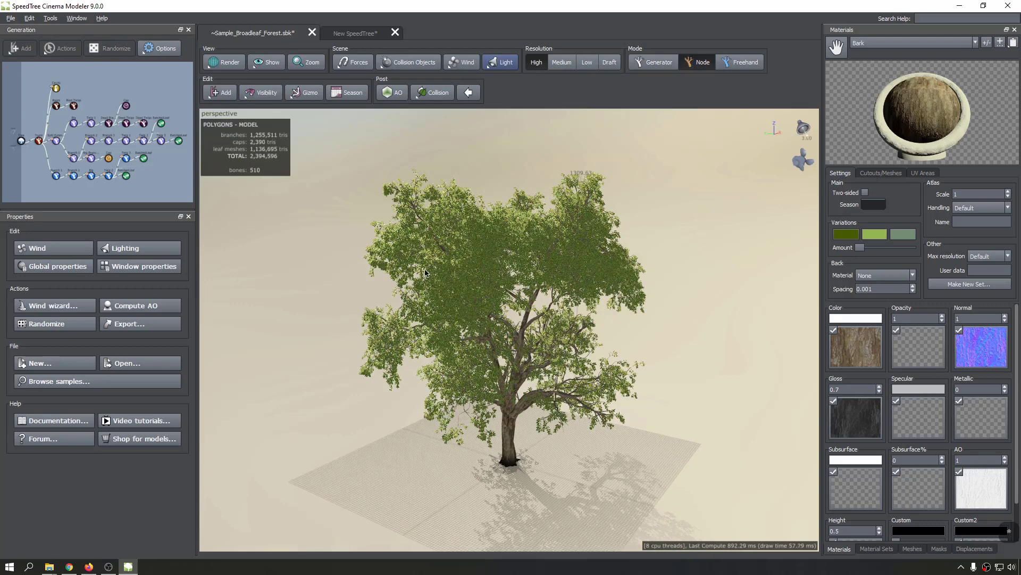
# In the New SpeedTree file, select the trunk in Node mode, move it outside the ground circle, and tilt it with the transform gizmos.
pyautogui.click(344, 34)
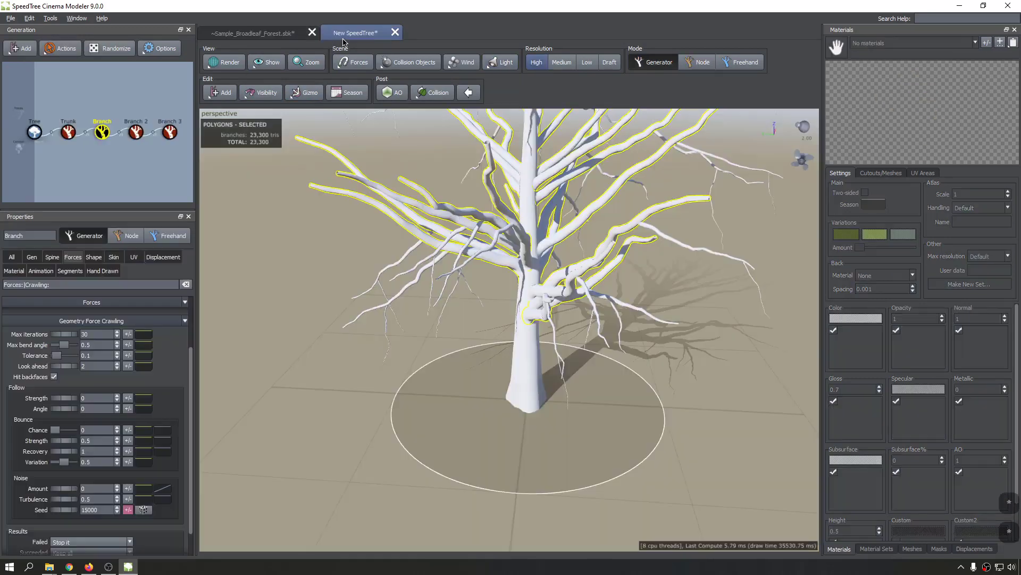
pyautogui.click(529, 386)
pyautogui.press('w')
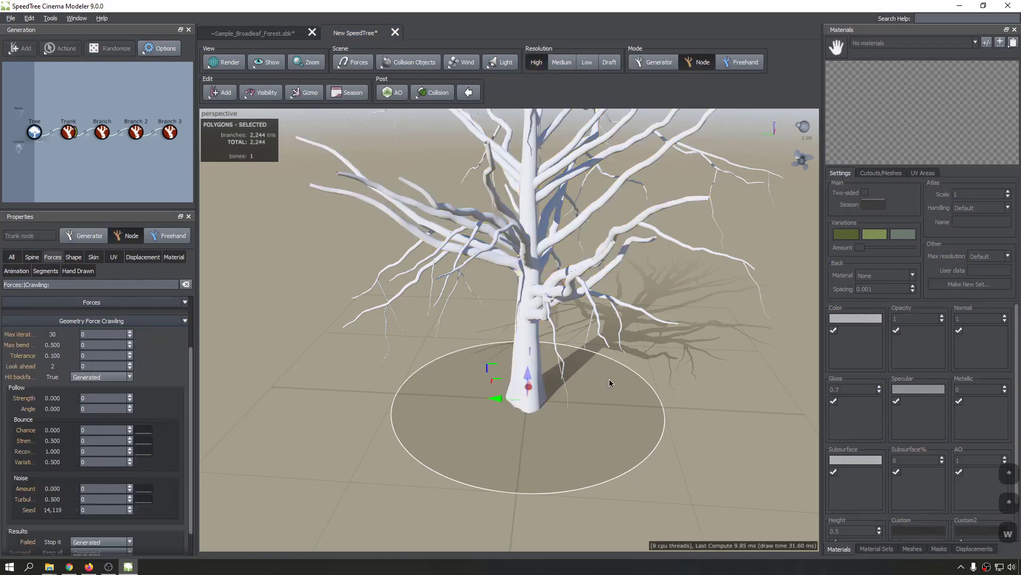
pyautogui.press('e')
pyautogui.press('r')
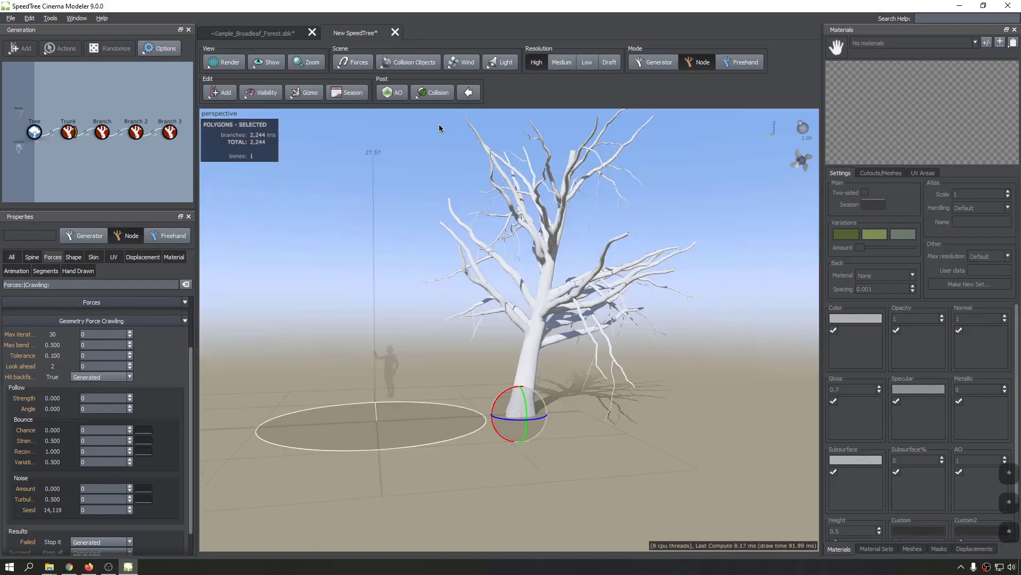
pyautogui.scroll(-3, 524, 404)
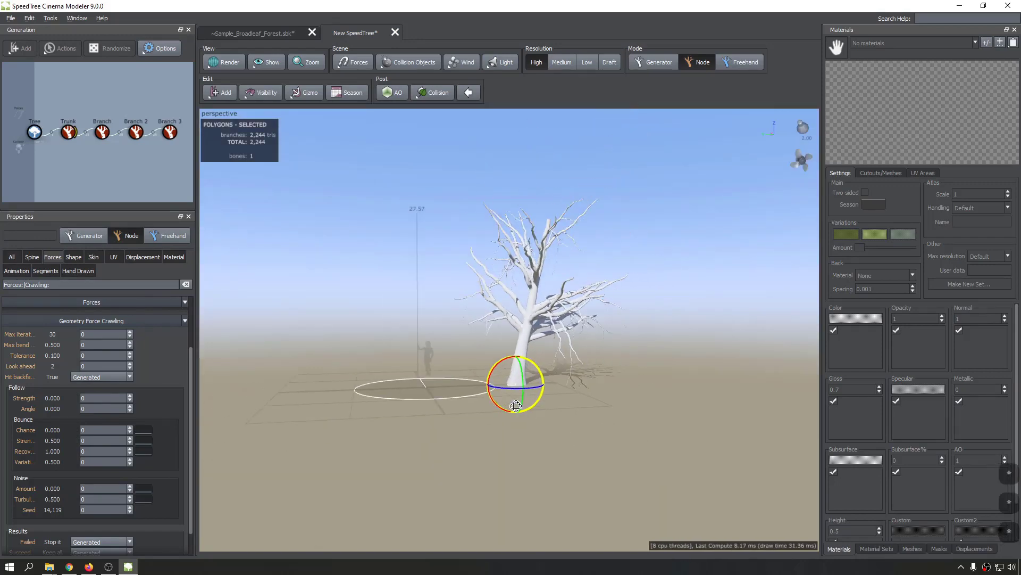
pyautogui.scroll(4, 524, 404)
# Switch the gizmo to local space and move the trunk along its local green axis to the other side of the ground circle.
pyautogui.click(306, 92)
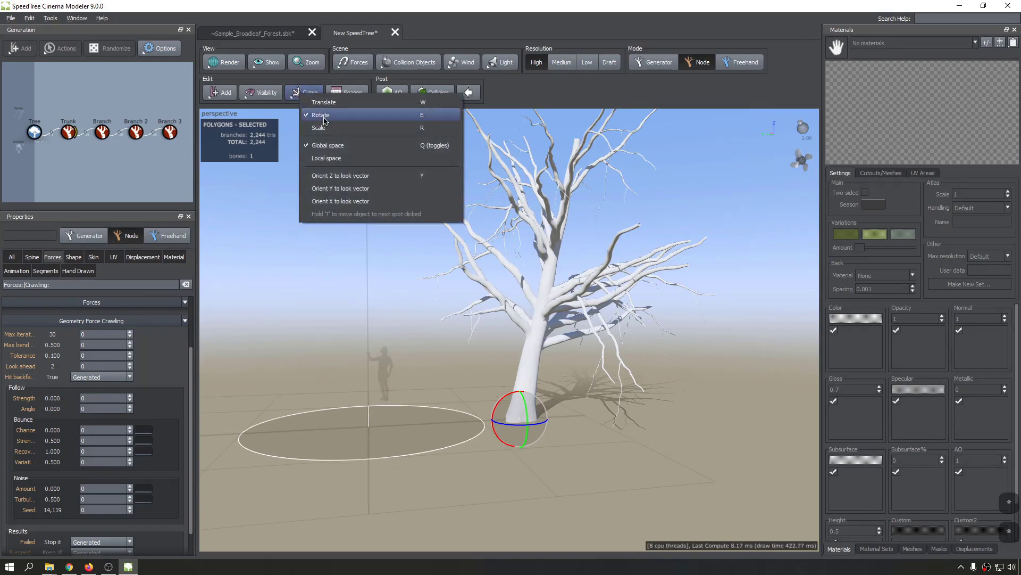
pyautogui.click(363, 159)
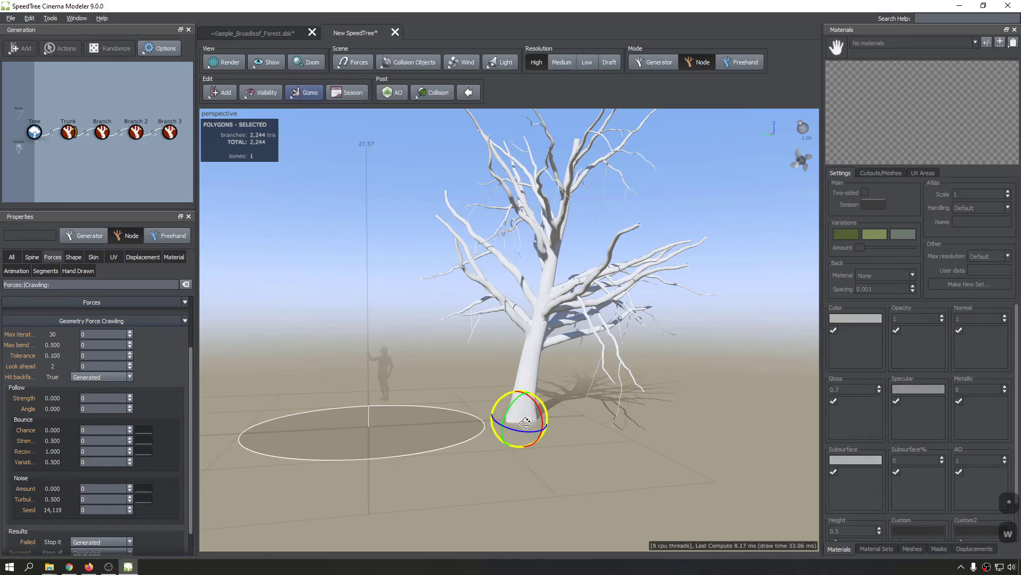
pyautogui.moveTo(578, 429)
pyautogui.mouseDown(button='middle')
pyautogui.moveTo(612, 427)
pyautogui.moveTo(576, 429)
pyautogui.moveTo(581, 439)
pyautogui.mouseUp(button='middle')
pyautogui.press('w')
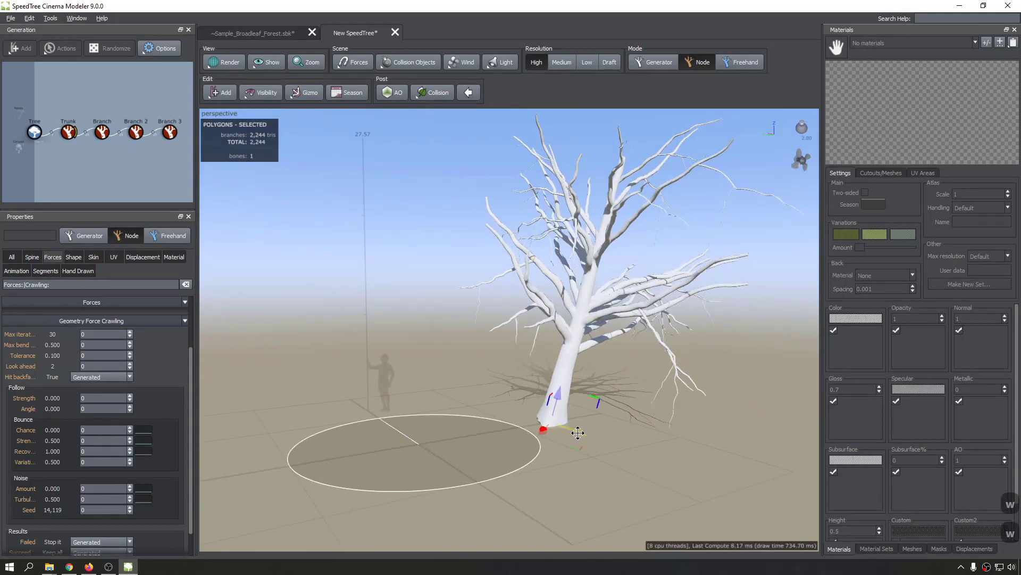
pyautogui.moveTo(575, 428); pyautogui.dragTo(304, 308)
pyautogui.moveTo(304, 309); pyautogui.dragTo(370, 335, button='middle')
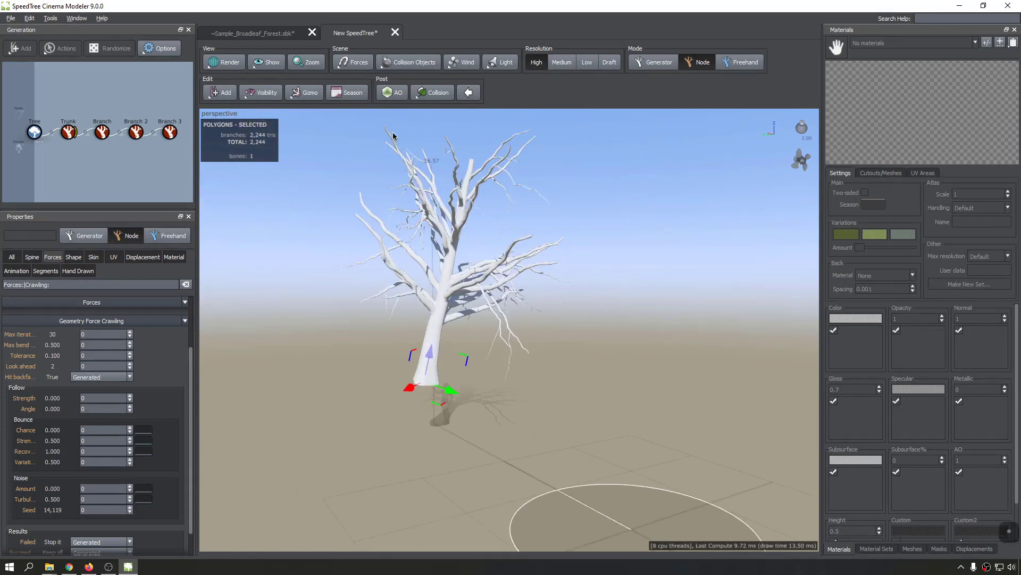
# In the Sample_Broadleaf_Forest file, set the season to just past Autumn and inspect the coloured foliage and dropped leaves.
pyautogui.click(246, 35)
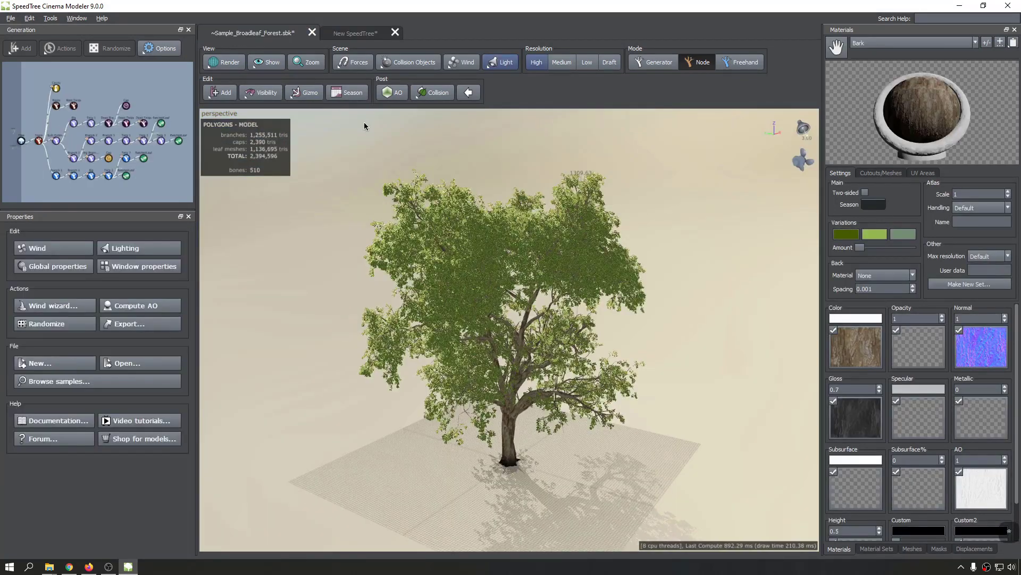
pyautogui.moveTo(640, 412)
pyautogui.mouseDown()
pyautogui.moveTo(725, 399)
pyautogui.moveTo(654, 313)
pyautogui.mouseUp()
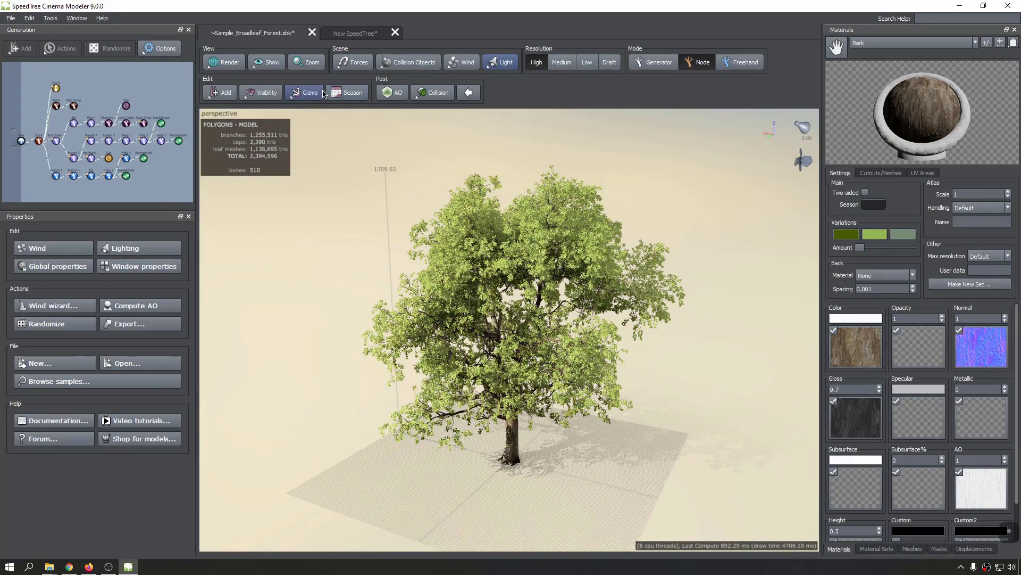
pyautogui.click(349, 93)
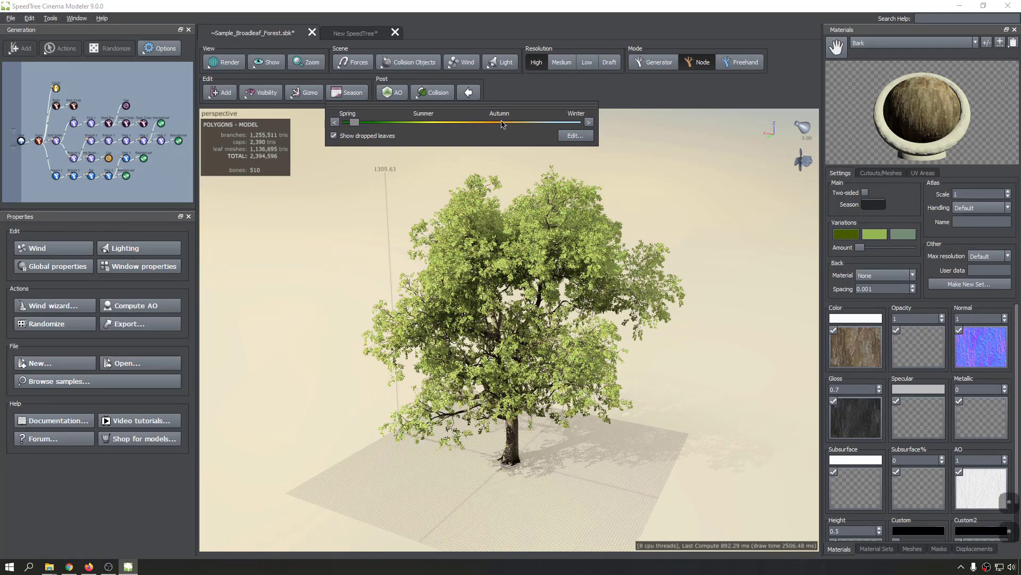
pyautogui.click(501, 123)
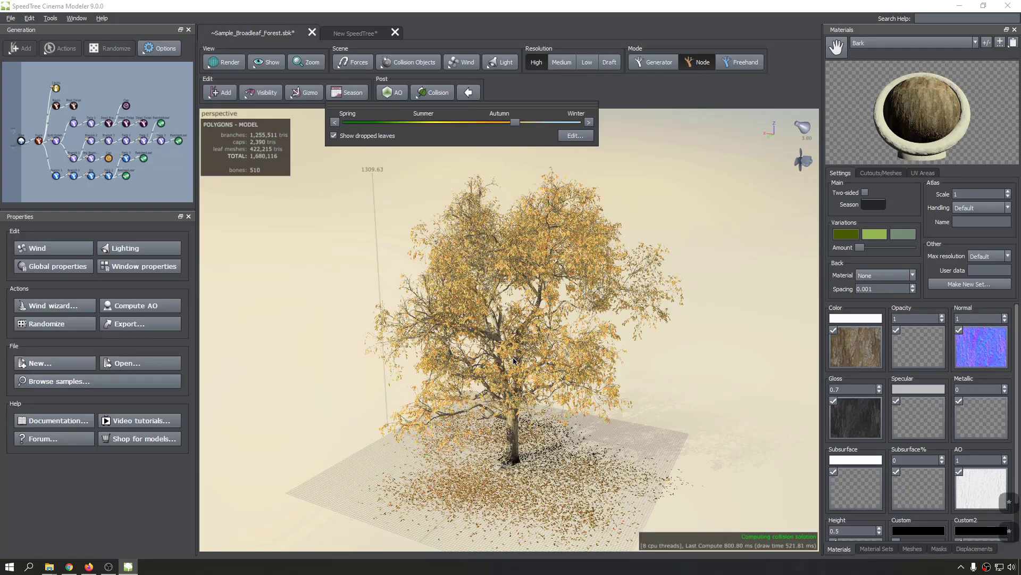
pyautogui.scroll(10, 537, 336)
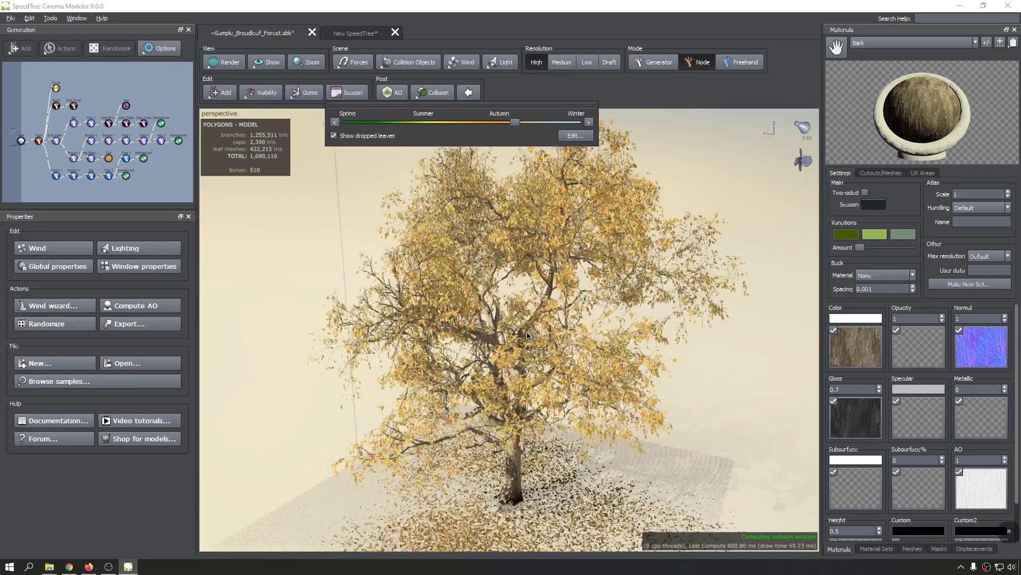
pyautogui.scroll(-10, 518, 321)
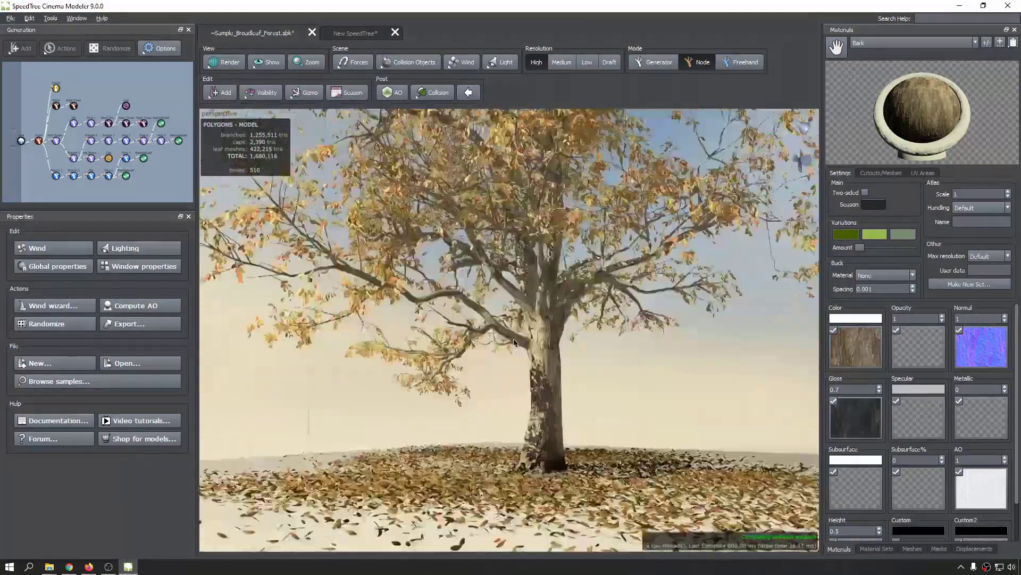
# Set the season to Winter and inspect the bare branches and remaining leaves from close up and from a distance.
pyautogui.moveTo(513, 342); pyautogui.dragTo(508, 374)
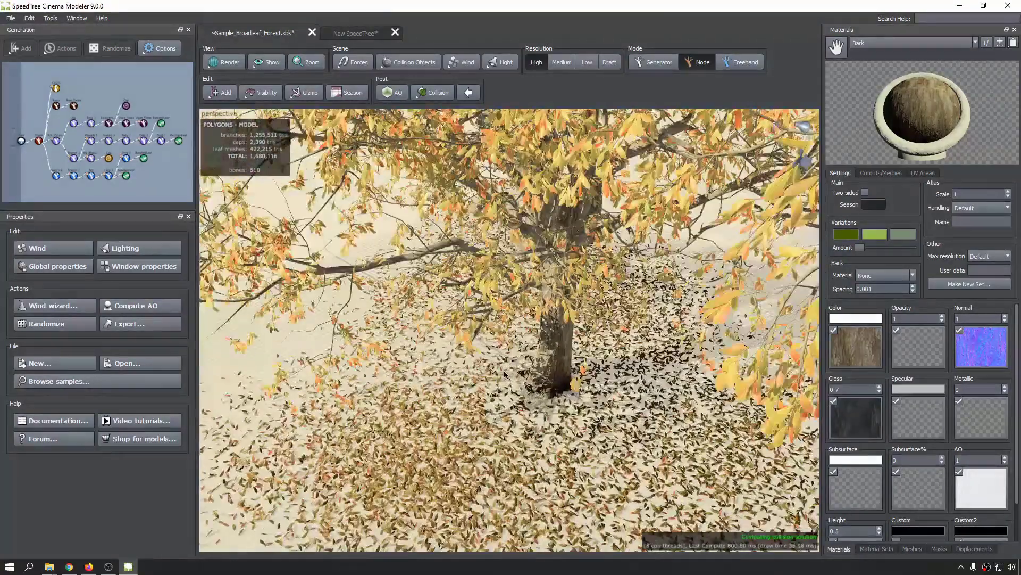
pyautogui.scroll(5, 509, 374)
pyautogui.scroll(-10, 509, 374)
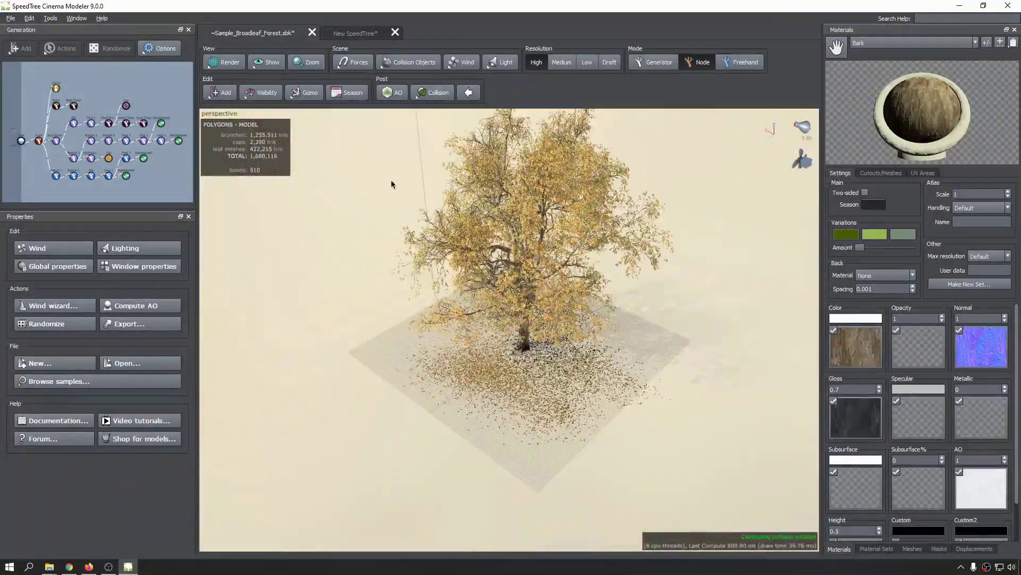
pyautogui.click(349, 92)
pyautogui.moveTo(515, 122); pyautogui.dragTo(519, 122)
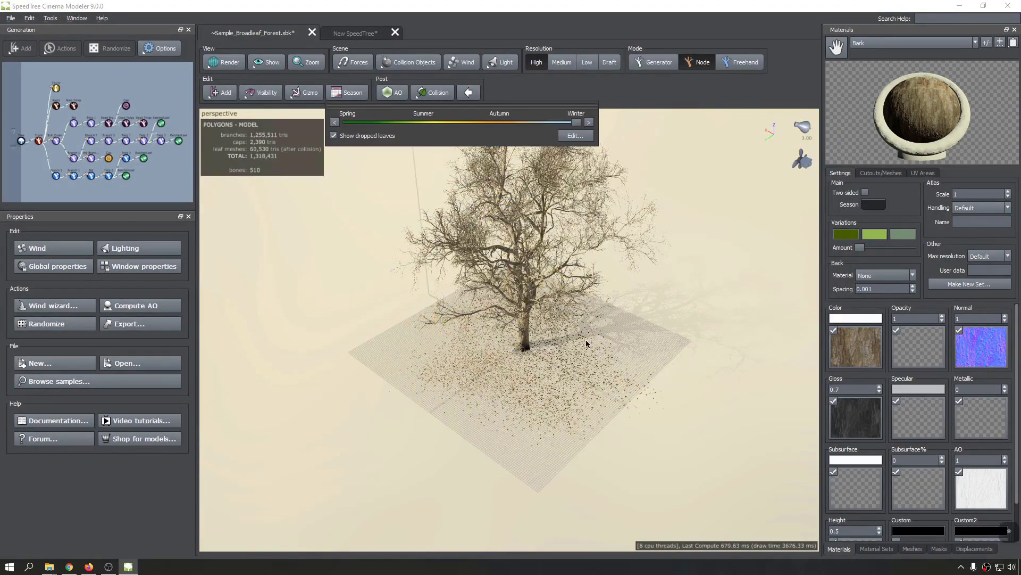
pyautogui.moveTo(479, 312); pyautogui.dragTo(525, 287)
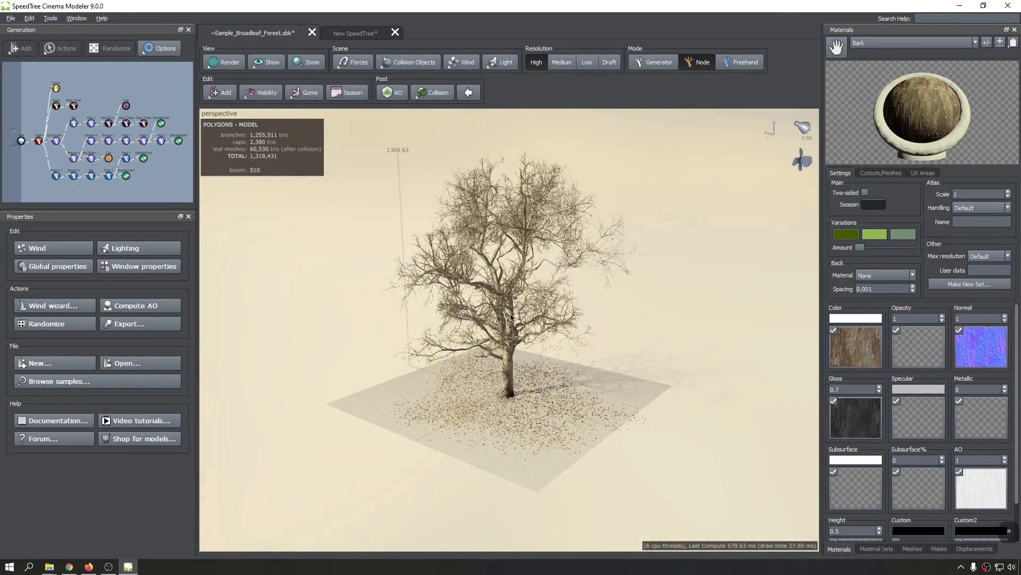
pyautogui.scroll(-2, 525, 288)
pyautogui.scroll(8, 493, 318)
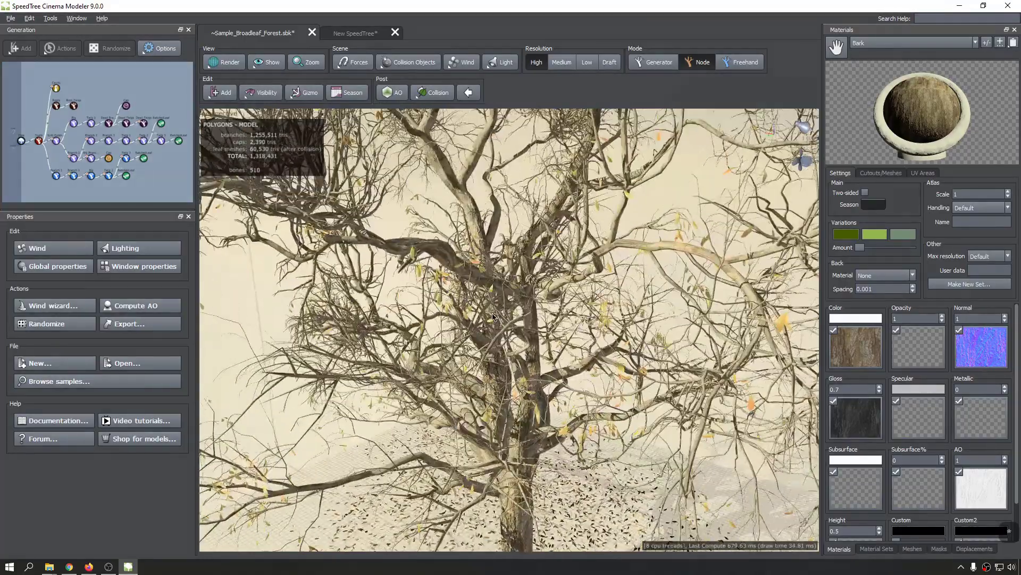
pyautogui.scroll(4, 420, 270)
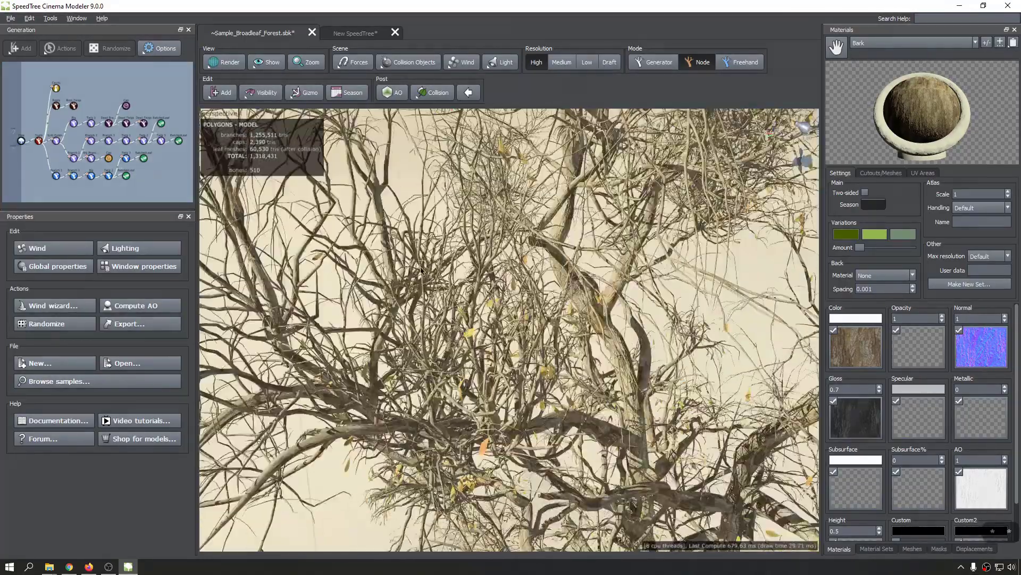
pyautogui.scroll(2, 421, 270)
pyautogui.scroll(-10, 522, 288)
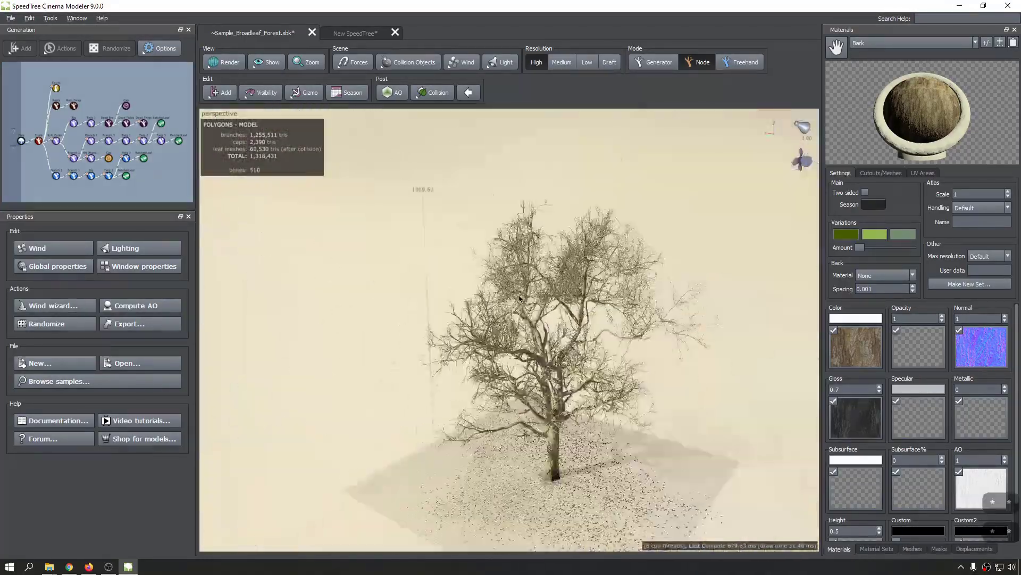
pyautogui.moveTo(519, 298); pyautogui.dragTo(690, 232)
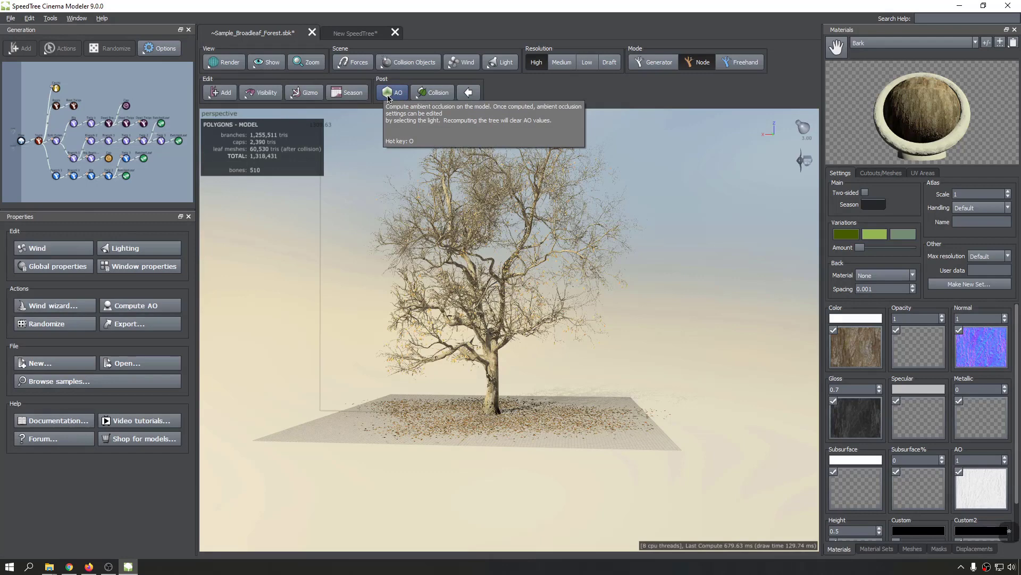
# Review the collision quality levels and the cluster plane overlap prevention option.
pyautogui.click(429, 99)
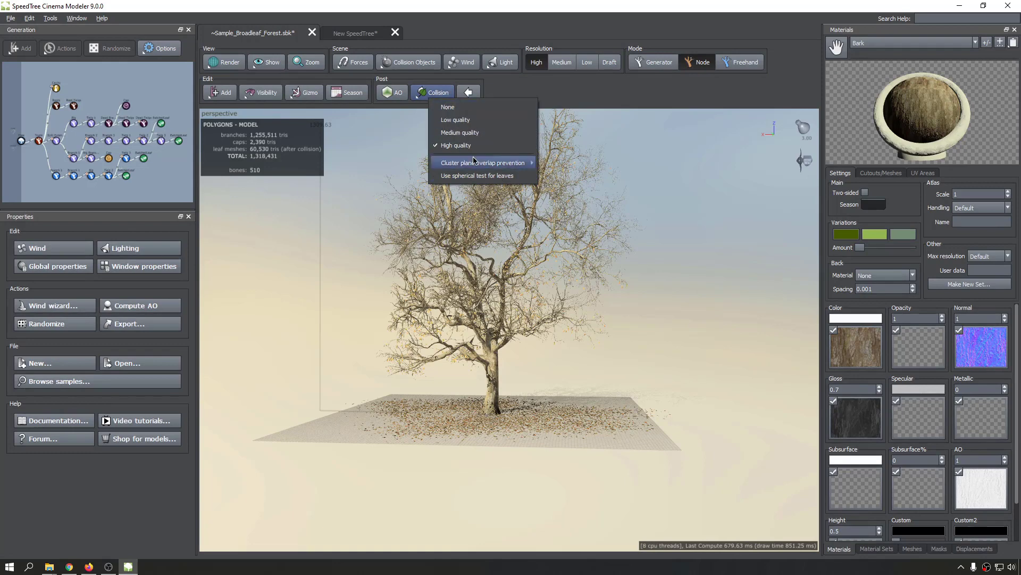
pyautogui.moveTo(476, 162)
pyautogui.click(430, 94)
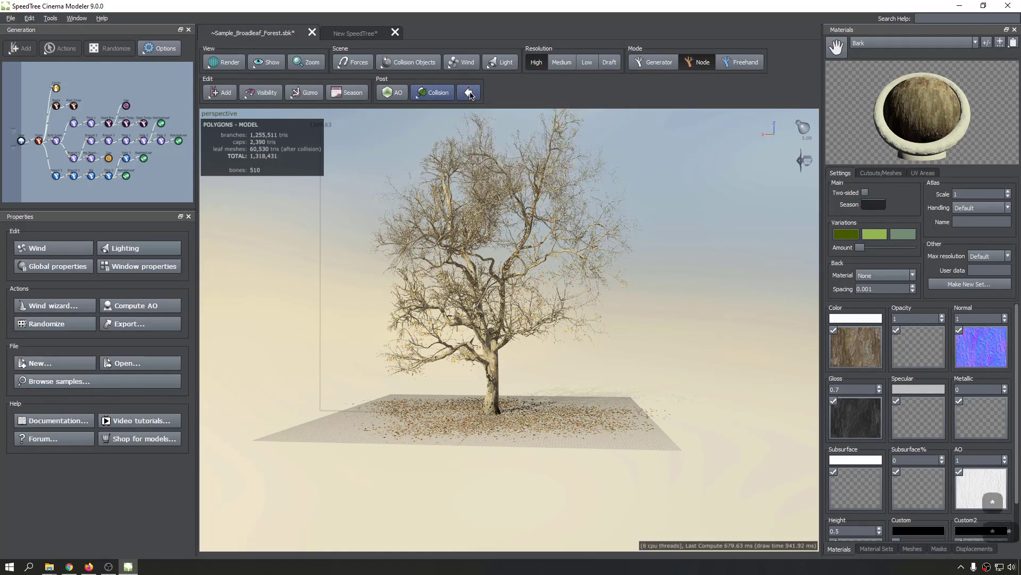
# Collapse the toolbar into its compact icon layout and restore the full labelled layout.
pyautogui.click(469, 93)
pyautogui.click(752, 62)
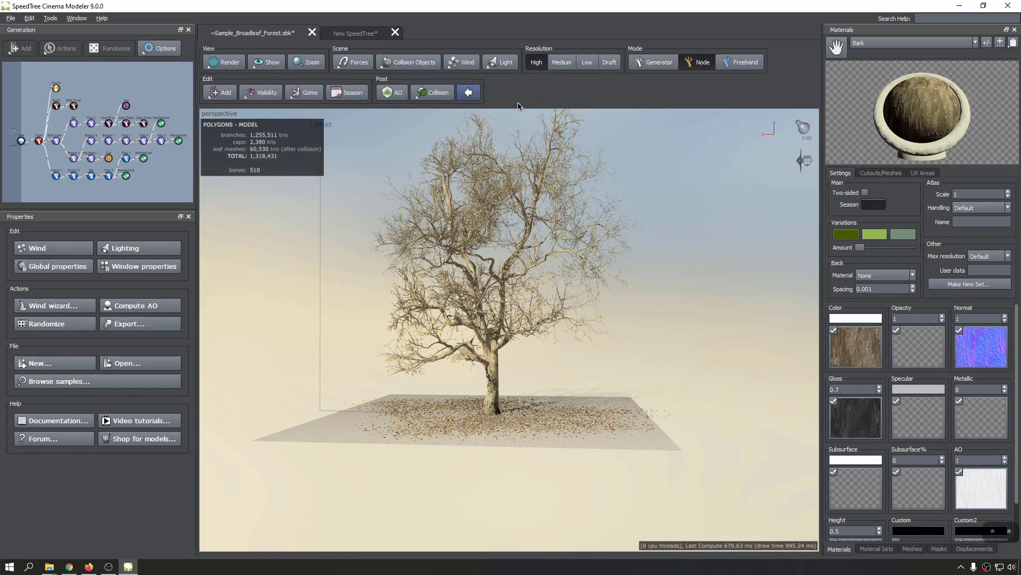
pyautogui.click(469, 93)
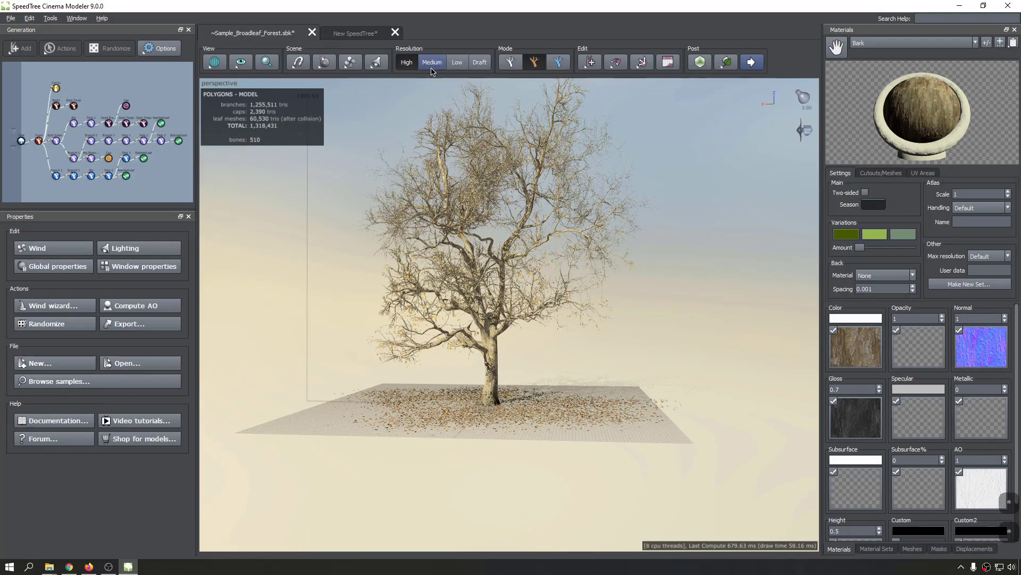
pyautogui.click(752, 62)
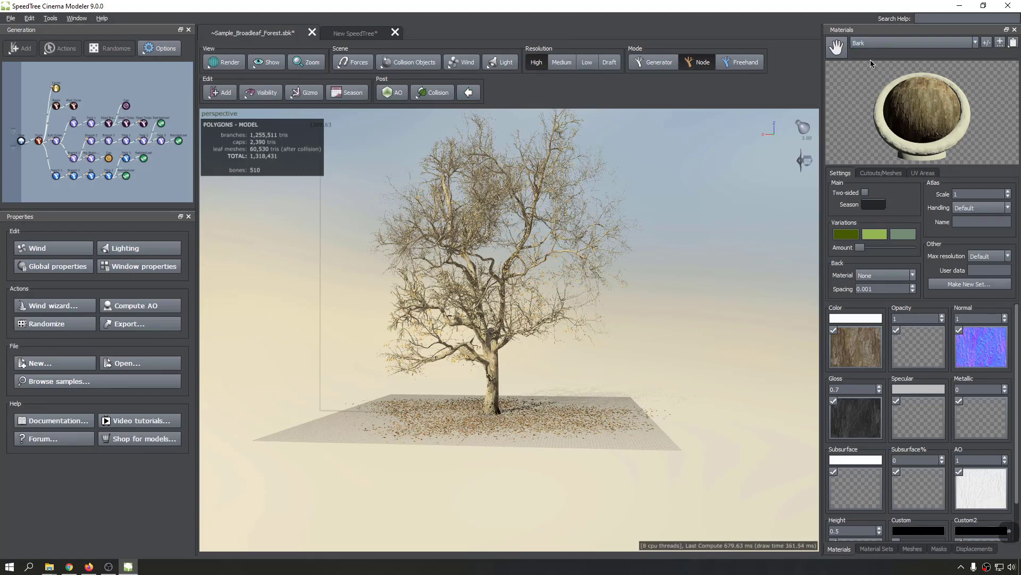
# Examine the Bark material by rotating its preview and viewing its Color map adjustments, Cutouts/Meshes and UV Areas settings.
pyautogui.moveTo(873, 75); pyautogui.dragTo(922, 100)
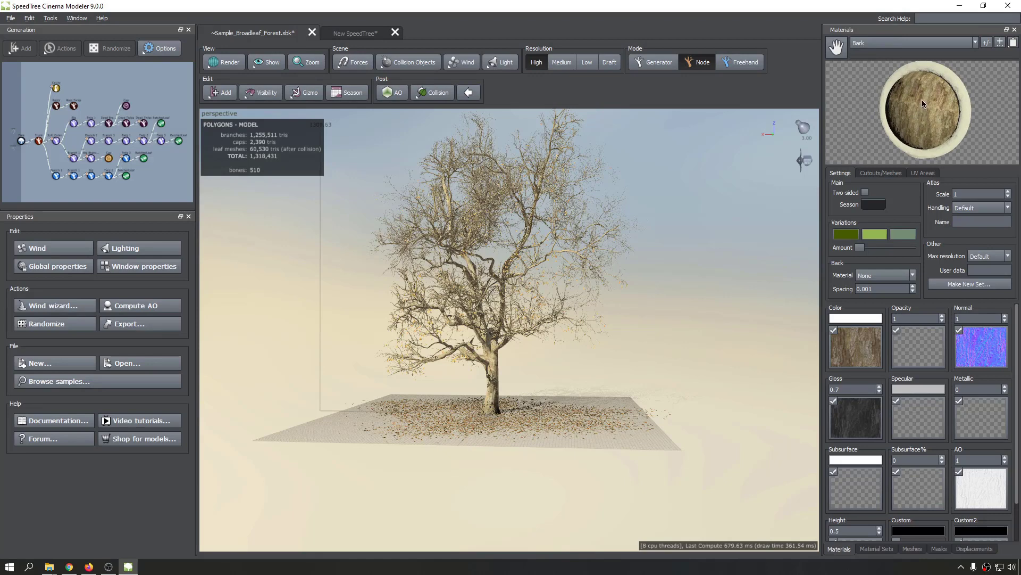
pyautogui.click(855, 361)
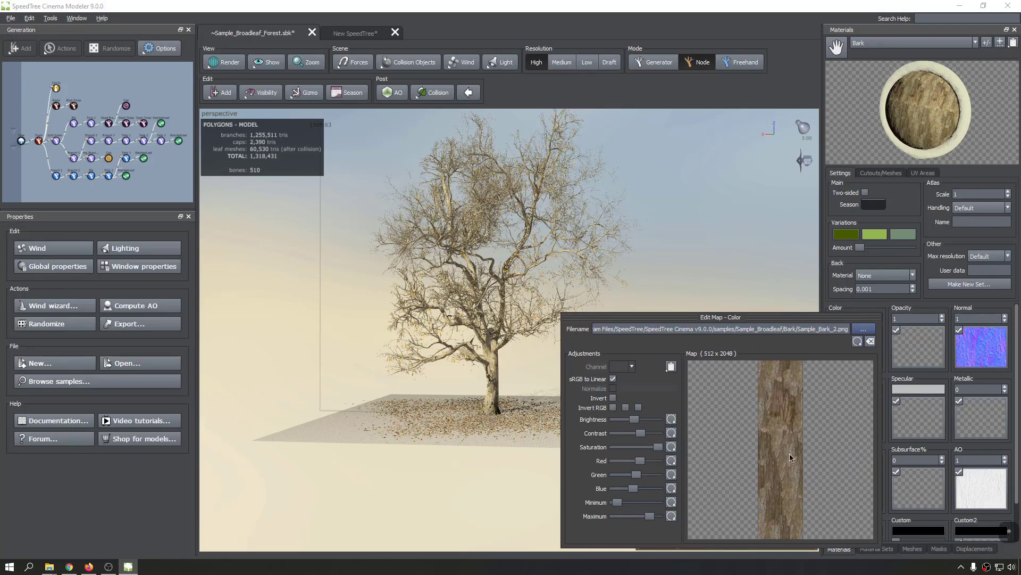
pyautogui.click(1013, 406)
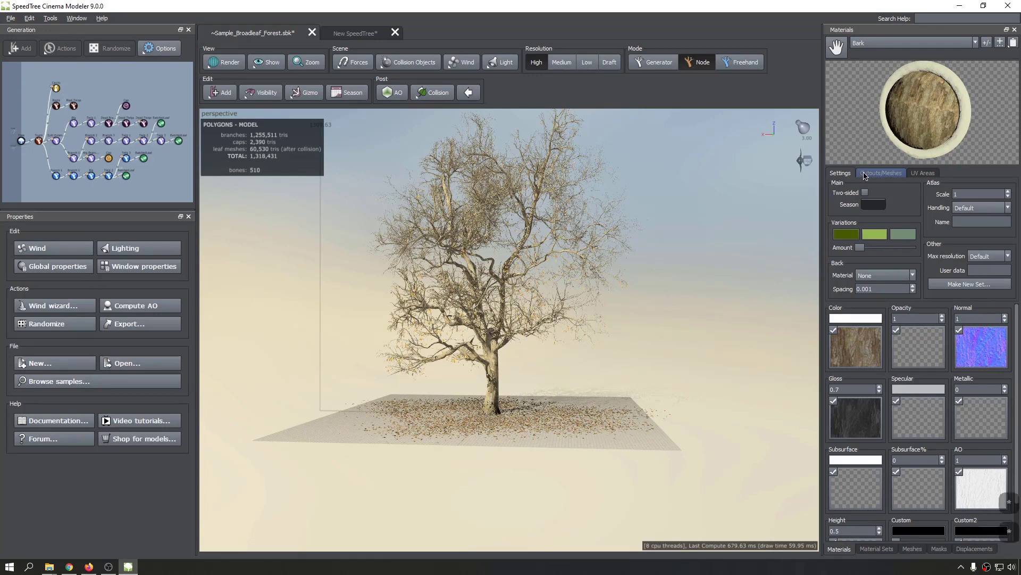
pyautogui.click(860, 175)
pyautogui.click(925, 173)
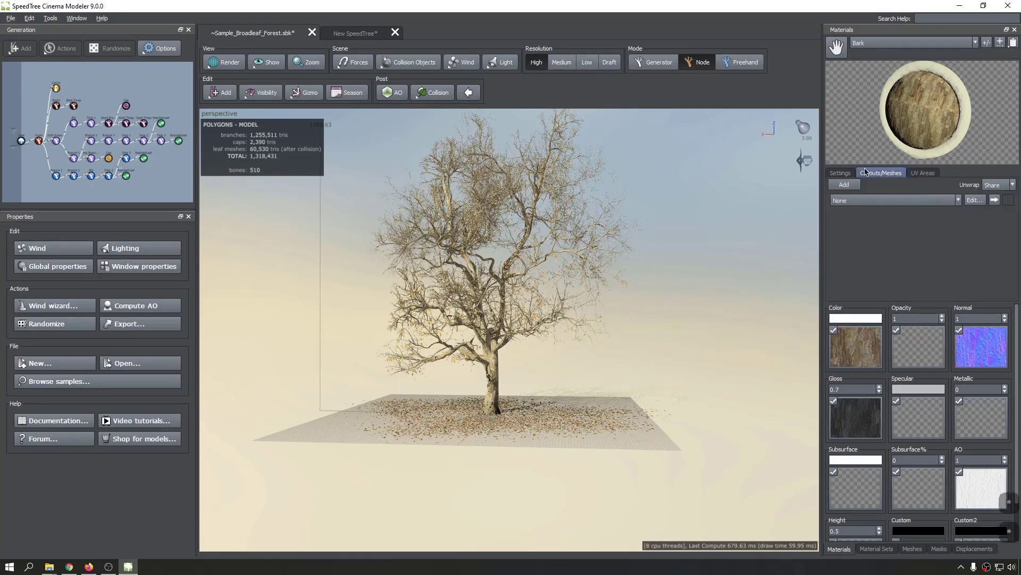
pyautogui.click(840, 173)
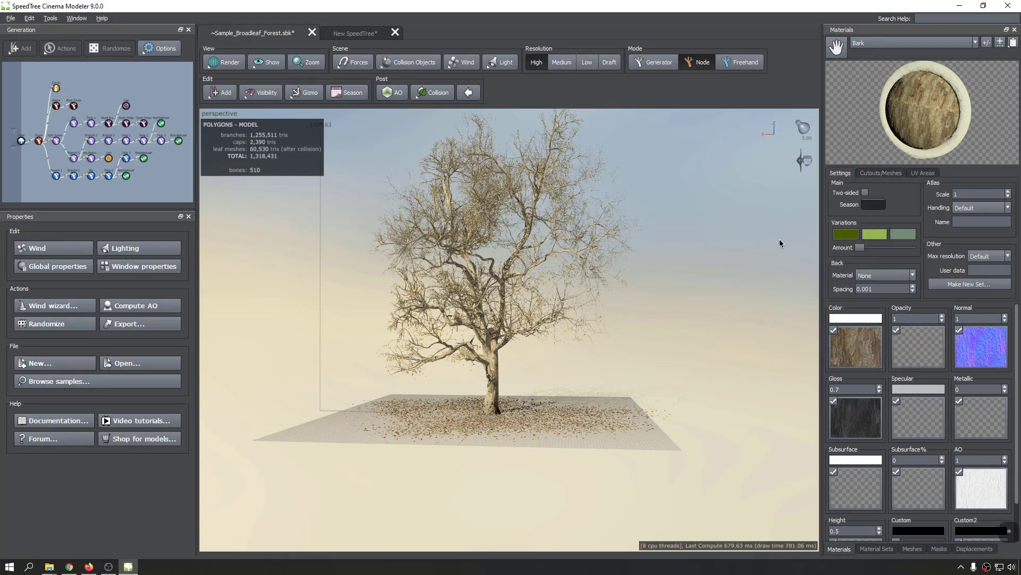
pyautogui.moveTo(733, 339); pyautogui.dragTo(645, 341)
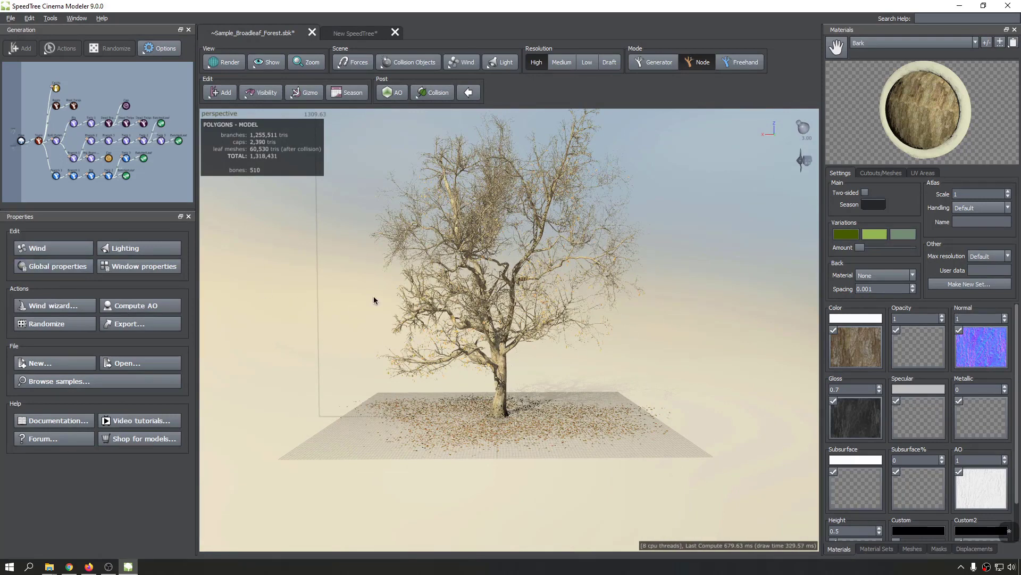
pyautogui.moveTo(721, 290); pyautogui.dragTo(540, 399)
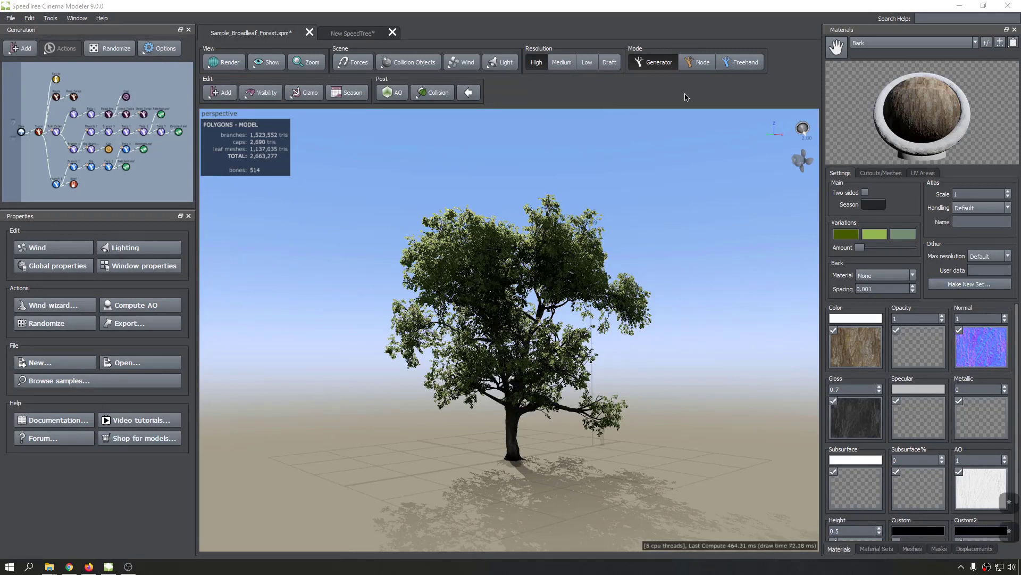
pyautogui.moveTo(747, 443); pyautogui.dragTo(759, 452)
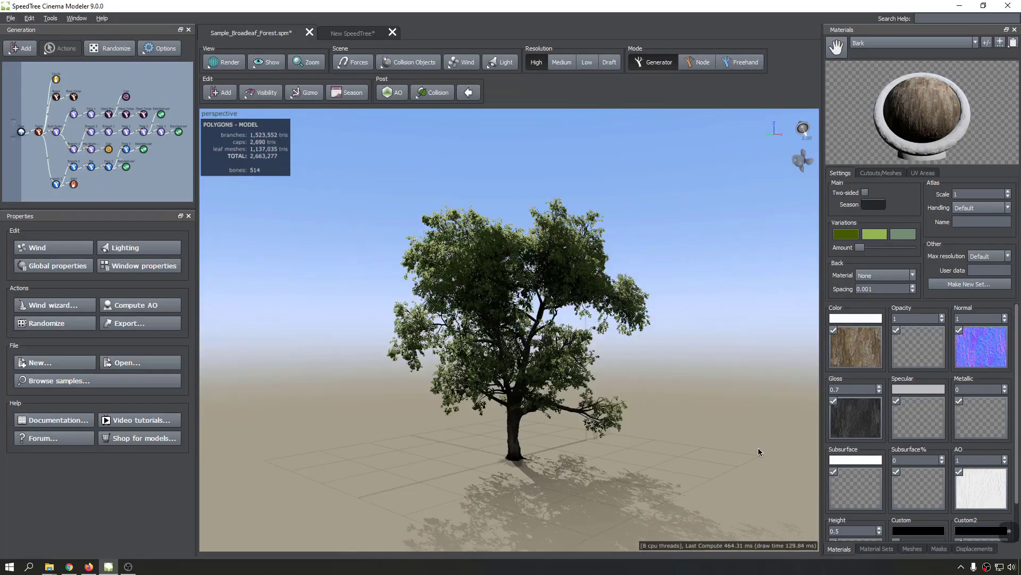
pyautogui.moveTo(360, 262); pyautogui.dragTo(399, 287)
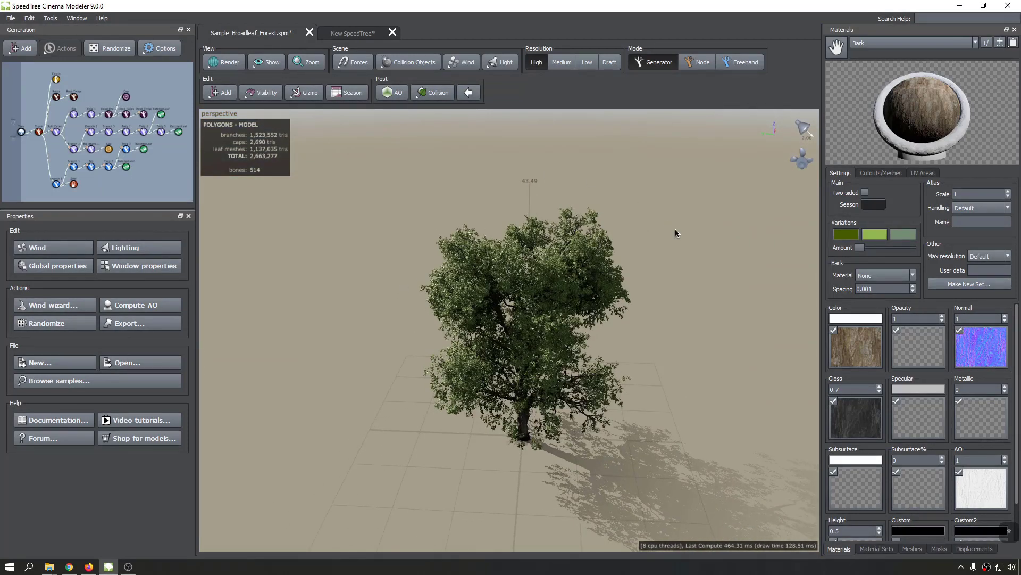
pyautogui.moveTo(639, 290)
pyautogui.mouseDown()
pyautogui.moveTo(746, 250)
pyautogui.moveTo(715, 251)
pyautogui.mouseUp()
pyautogui.moveTo(315, 250); pyautogui.dragTo(574, 260)
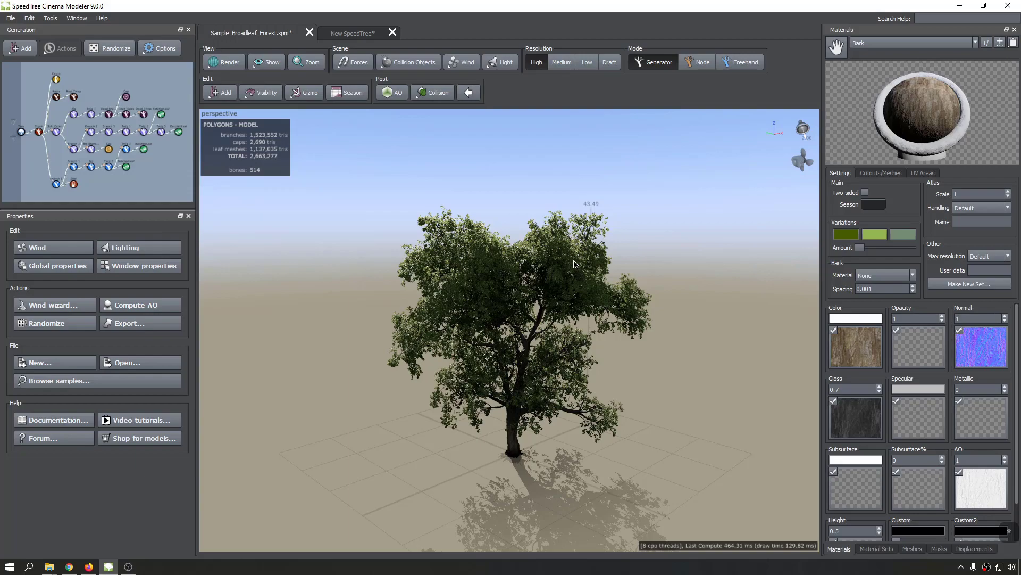
pyautogui.moveTo(390, 320); pyautogui.dragTo(652, 290)
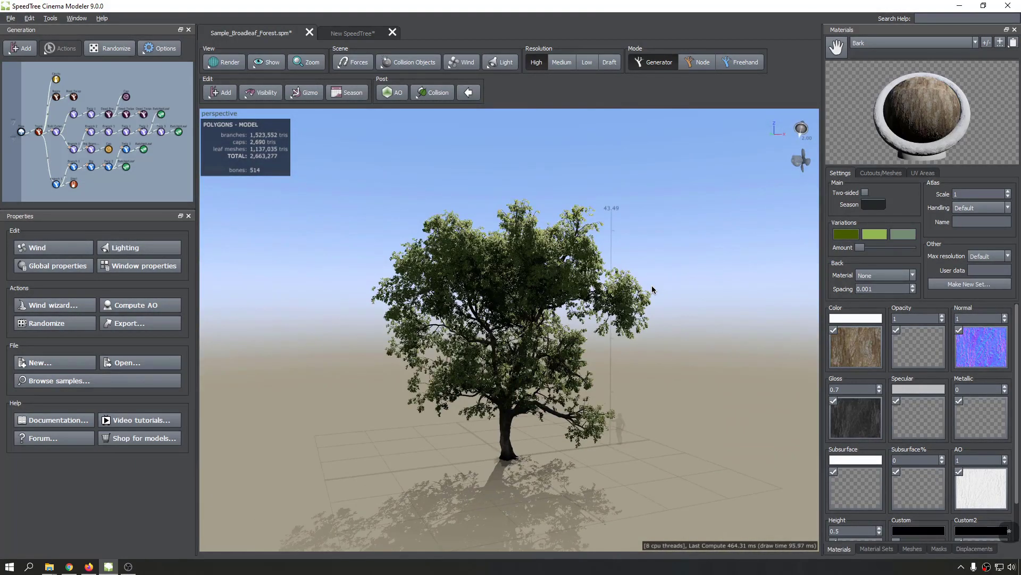
pyautogui.moveTo(351, 342); pyautogui.dragTo(807, 346)
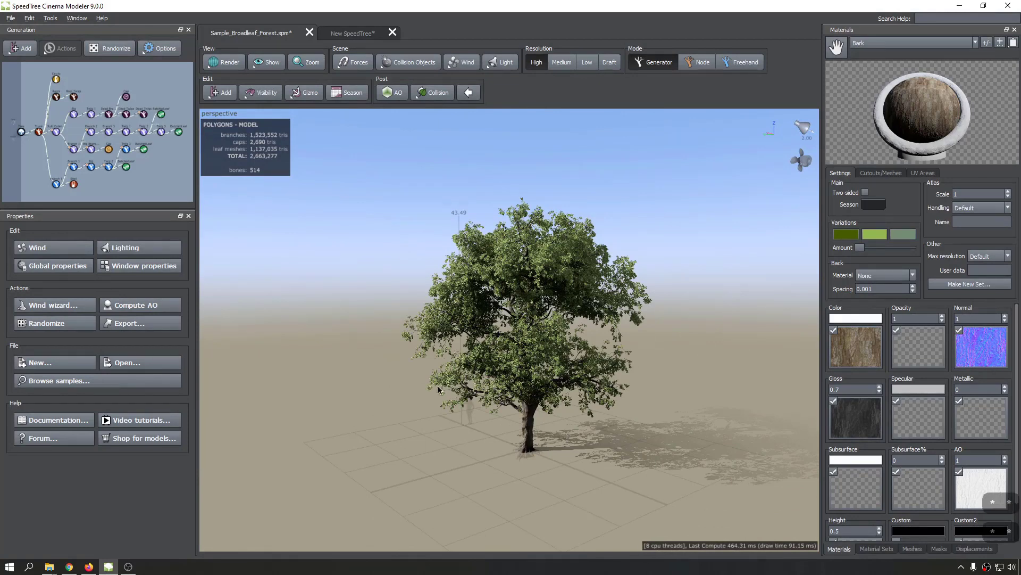
# Examine the broadleaf sample's trunk up close, including the bark detail, lower limbs and roots at the ground.
pyautogui.scroll(-3, 524, 450)
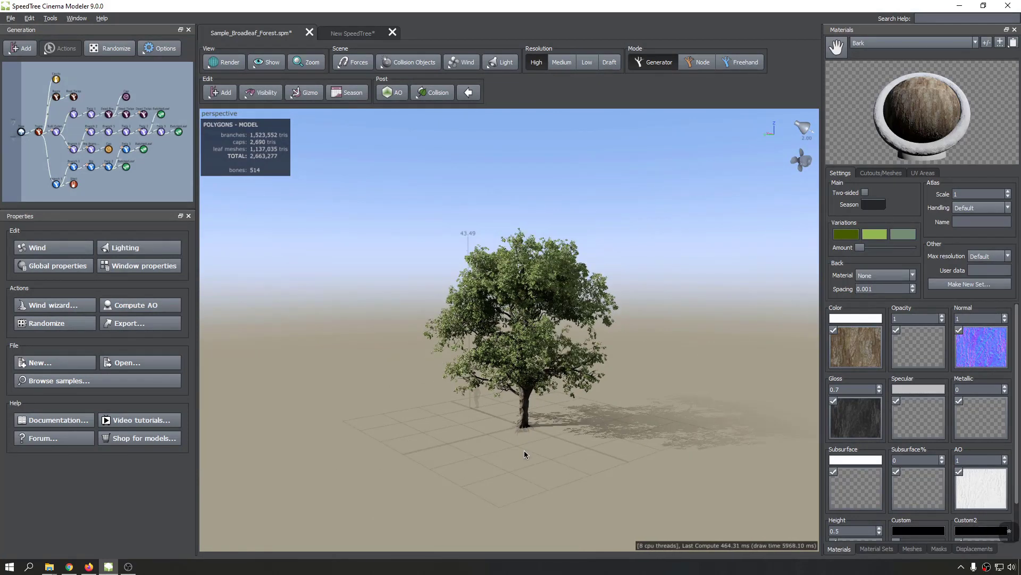
pyautogui.scroll(5, 514, 462)
pyautogui.moveTo(514, 462); pyautogui.dragTo(426, 375, button='middle')
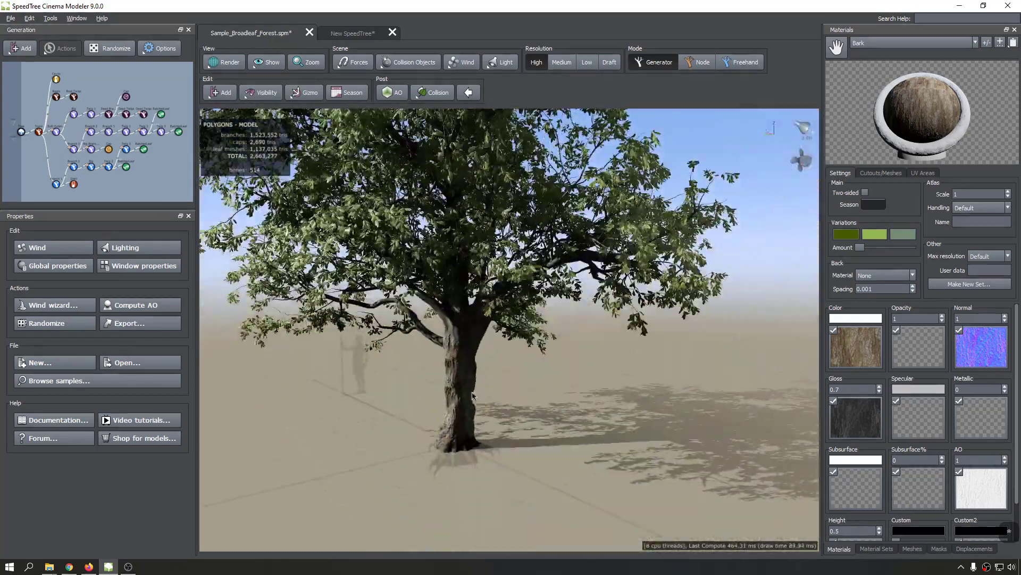
pyautogui.moveTo(426, 375)
pyautogui.mouseDown()
pyautogui.moveTo(566, 402)
pyautogui.moveTo(605, 381)
pyautogui.moveTo(464, 396)
pyautogui.moveTo(500, 366)
pyautogui.moveTo(452, 359)
pyautogui.mouseUp()
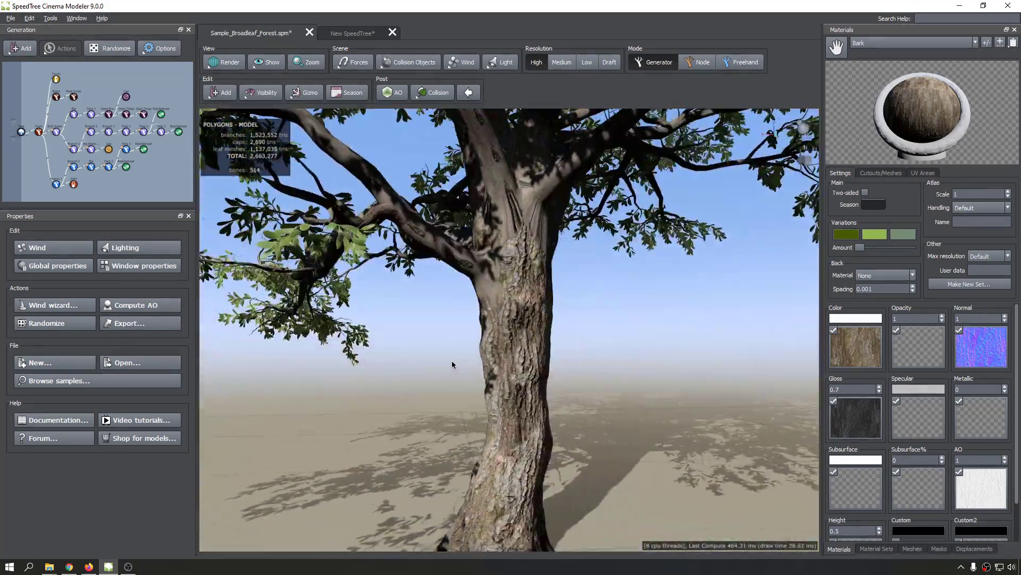
pyautogui.moveTo(465, 375); pyautogui.dragTo(543, 290, button='middle')
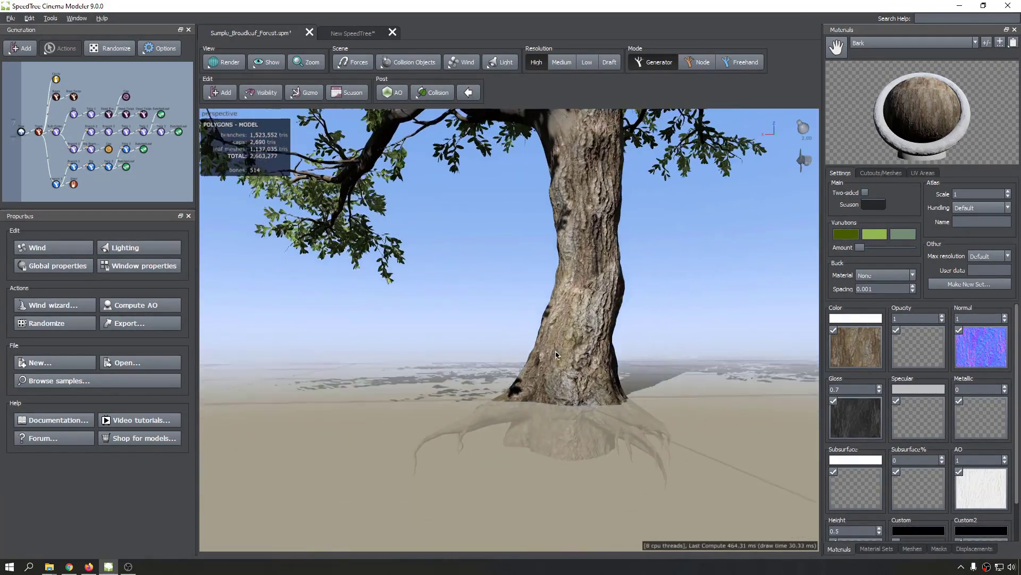
pyautogui.scroll(-2, 552, 355)
pyautogui.scroll(5, 548, 356)
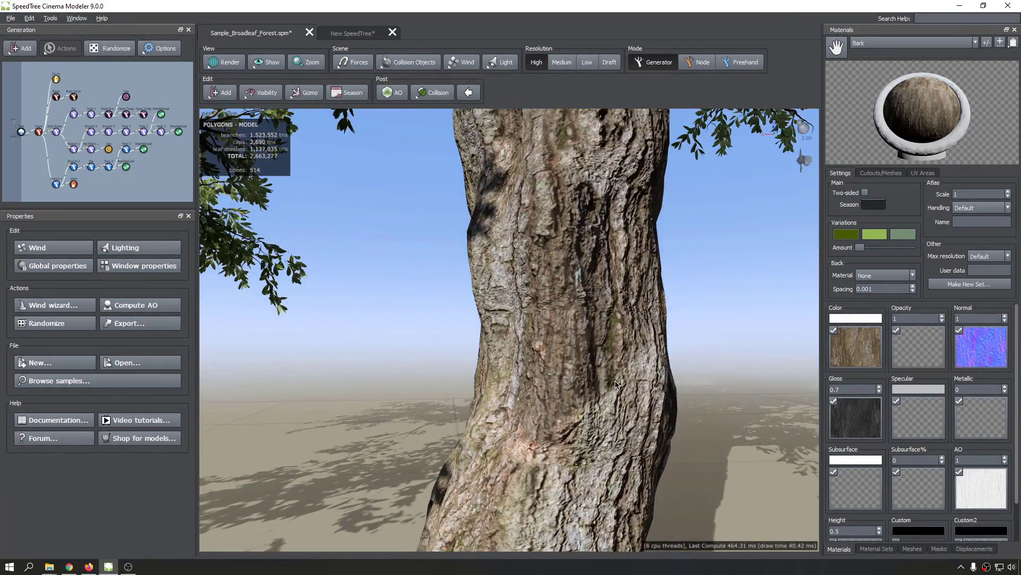
pyautogui.moveTo(627, 394)
pyautogui.mouseDown()
pyautogui.moveTo(531, 365)
pyautogui.moveTo(727, 373)
pyautogui.moveTo(582, 359)
pyautogui.mouseUp()
pyautogui.scroll(-5, 583, 358)
pyautogui.moveTo(586, 352); pyautogui.dragTo(588, 414, button='middle')
pyautogui.scroll(-4, 577, 415)
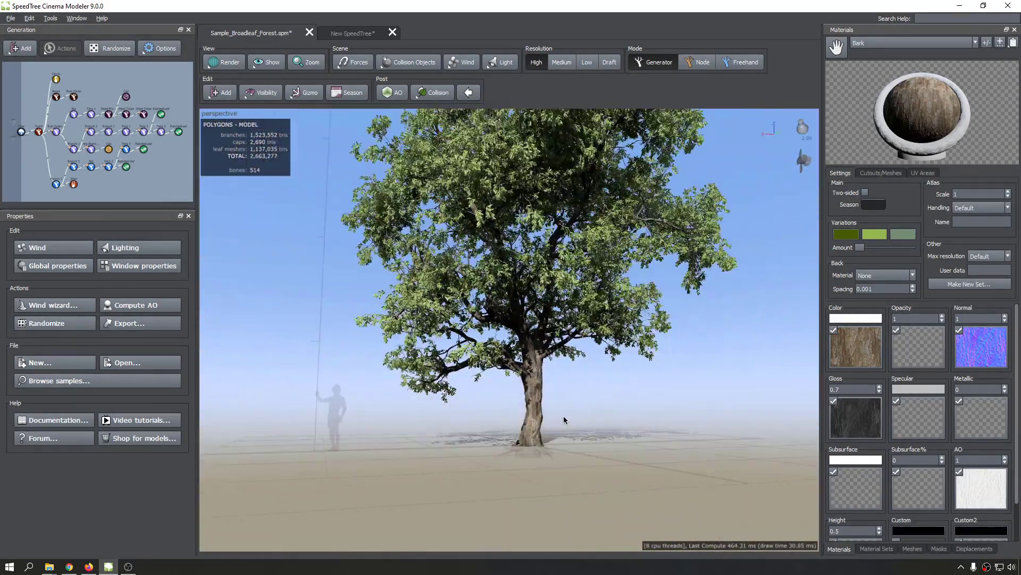
# Examine the broadleaf tree's crown and foliage from the ground, from above and from several sides.
pyautogui.moveTo(496, 389); pyautogui.dragTo(567, 258)
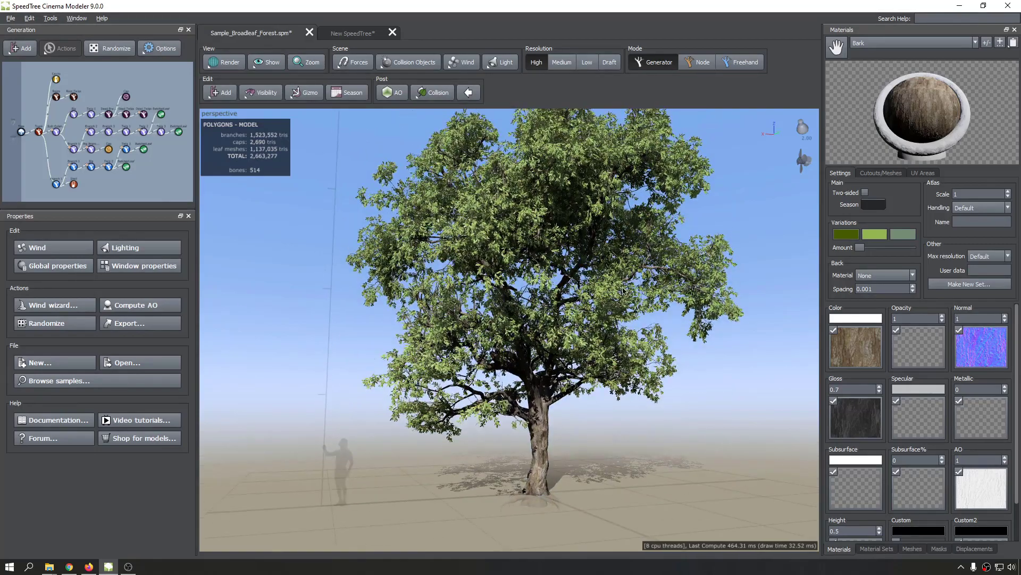
pyautogui.scroll(-4, 413, 286)
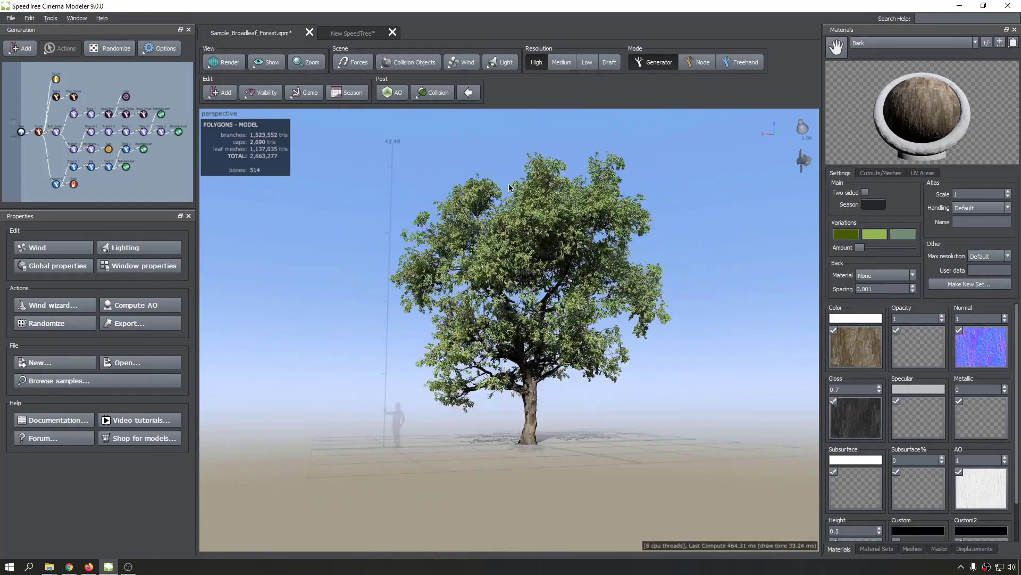
pyautogui.moveTo(496, 133); pyautogui.dragTo(519, 235, button='middle')
pyautogui.scroll(5, 518, 235)
pyautogui.moveTo(520, 237); pyautogui.dragTo(570, 322)
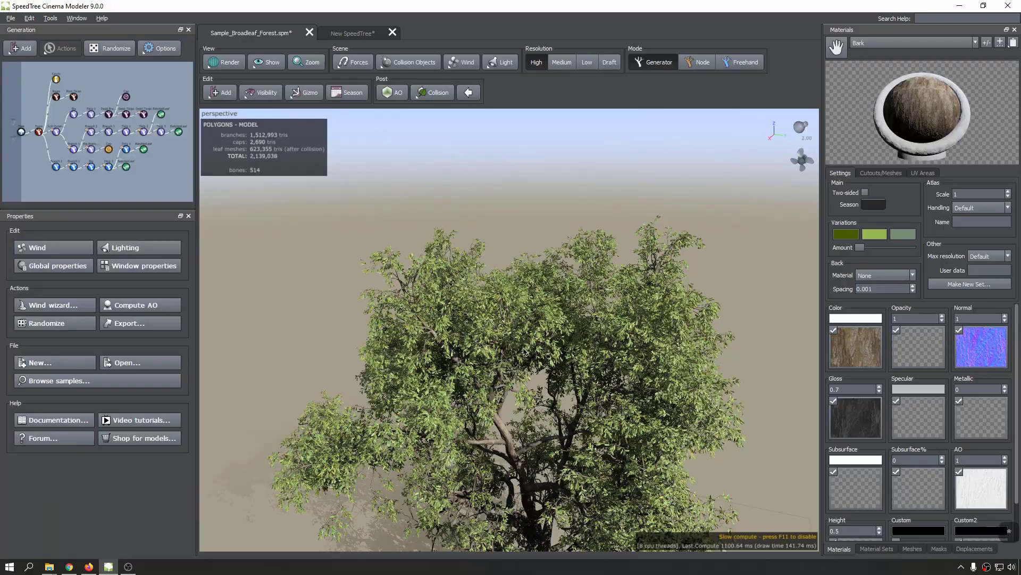
pyautogui.moveTo(571, 355); pyautogui.dragTo(617, 339)
pyautogui.moveTo(617, 341); pyautogui.dragTo(617, 280, button='middle')
pyautogui.moveTo(453, 458); pyautogui.dragTo(586, 429)
pyautogui.moveTo(508, 429); pyautogui.dragTo(476, 434)
pyautogui.moveTo(384, 424); pyautogui.dragTo(652, 455)
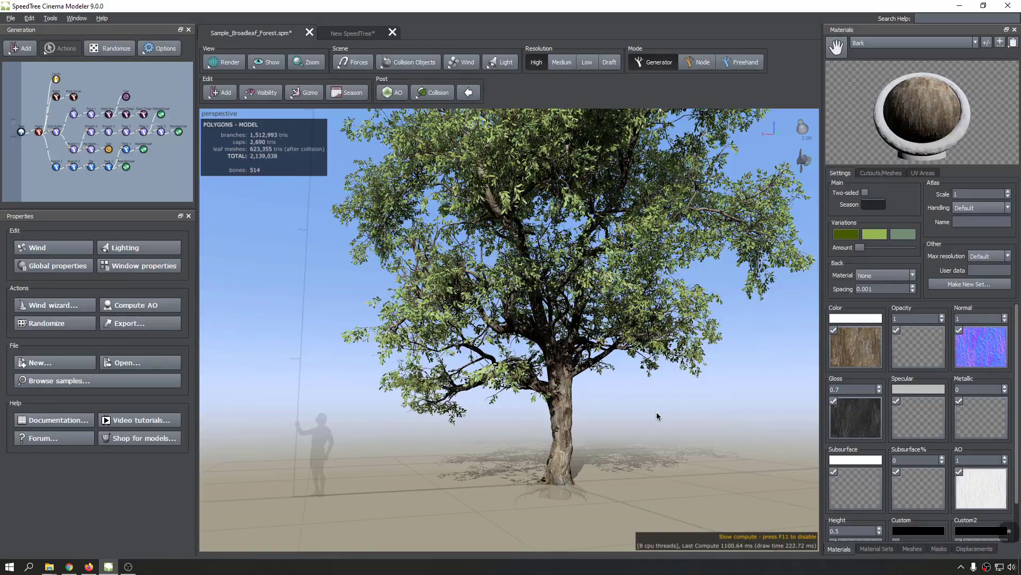
# View the whole broadleaf tree from several sides, including its overall silhouette and the branching inside the crown.
pyautogui.moveTo(488, 427); pyautogui.dragTo(720, 452)
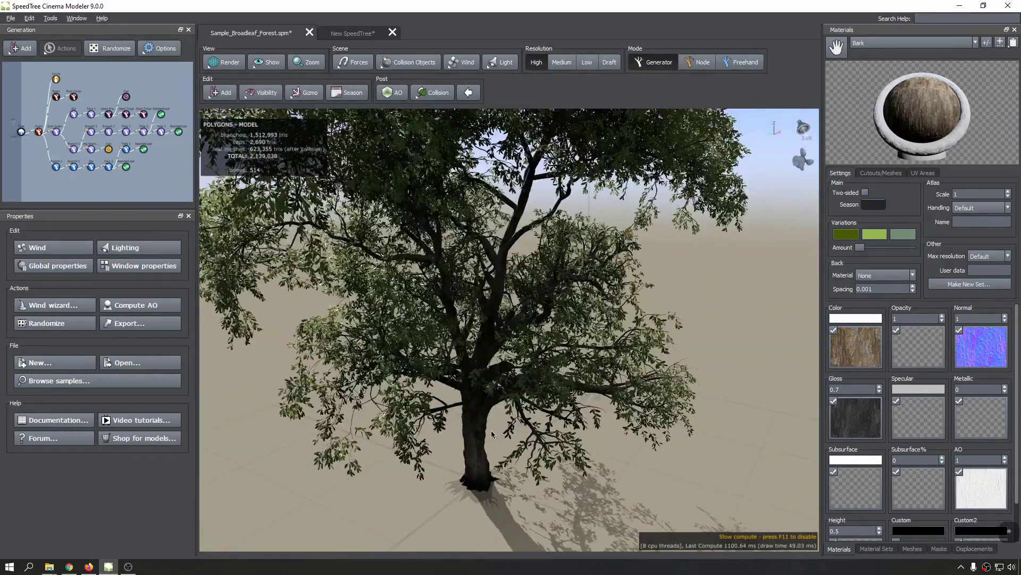
pyautogui.moveTo(491, 431); pyautogui.dragTo(458, 394)
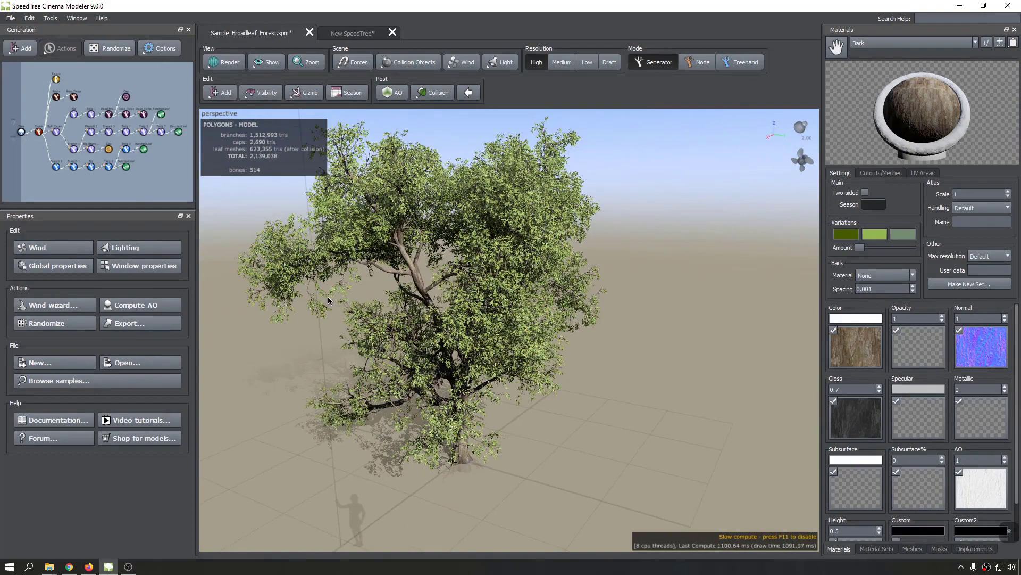
pyautogui.moveTo(329, 301); pyautogui.dragTo(535, 297)
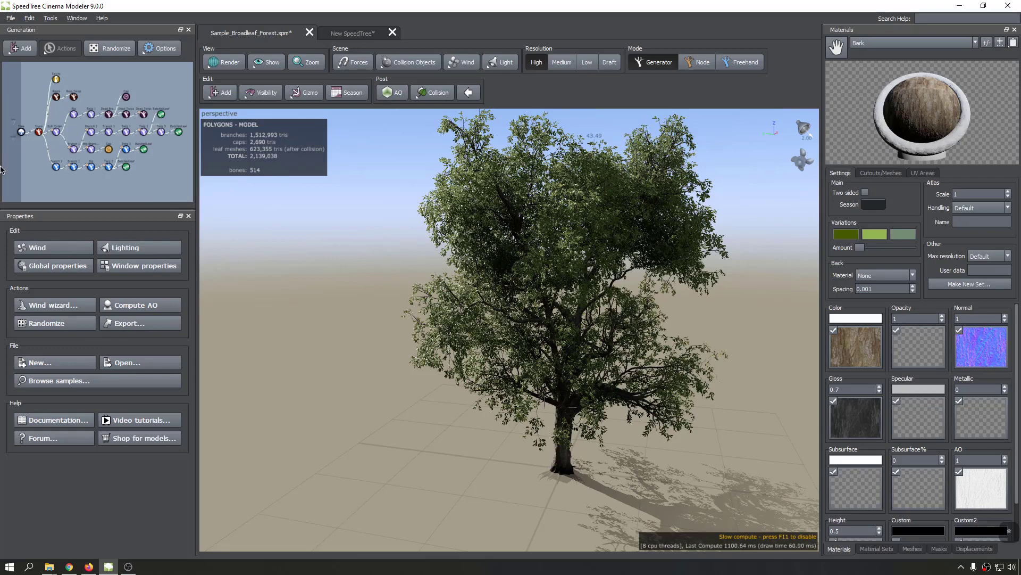
pyautogui.scroll(5, 524, 368)
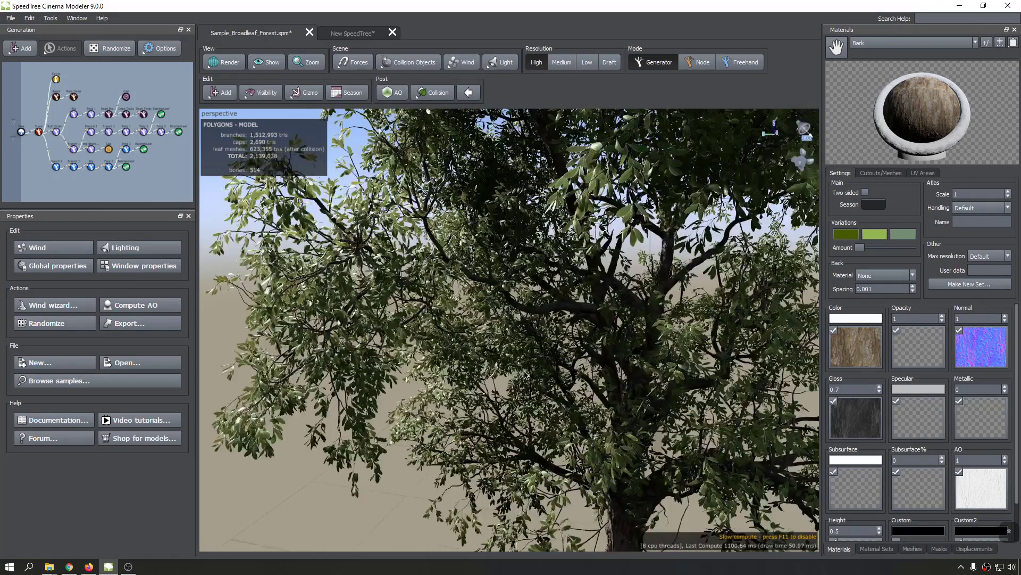
pyautogui.scroll(-8, 524, 368)
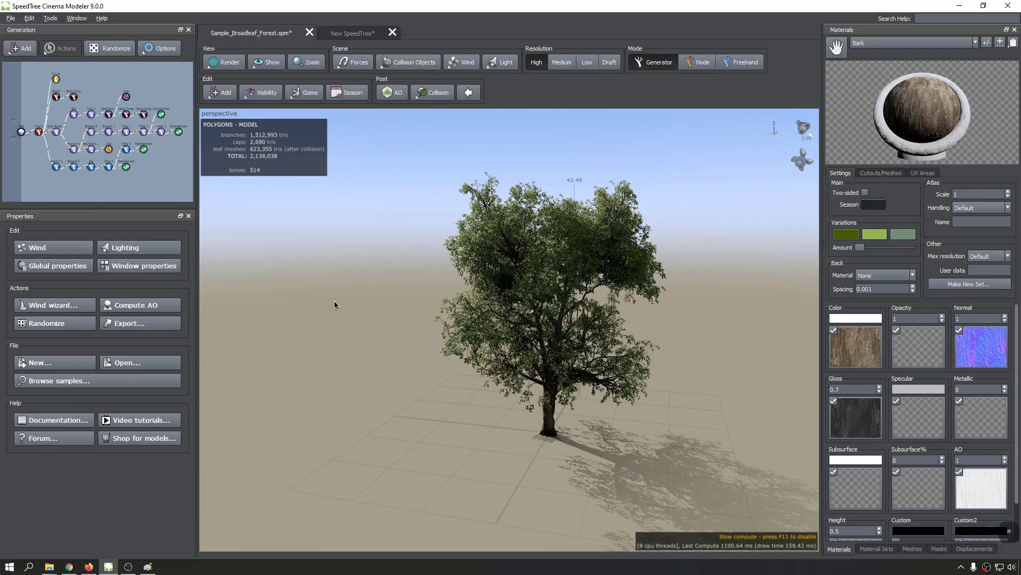
# Switch to Paint and draw a large triangle about 965 × 917 px on the blank canvas.
pyautogui.click(149, 567)
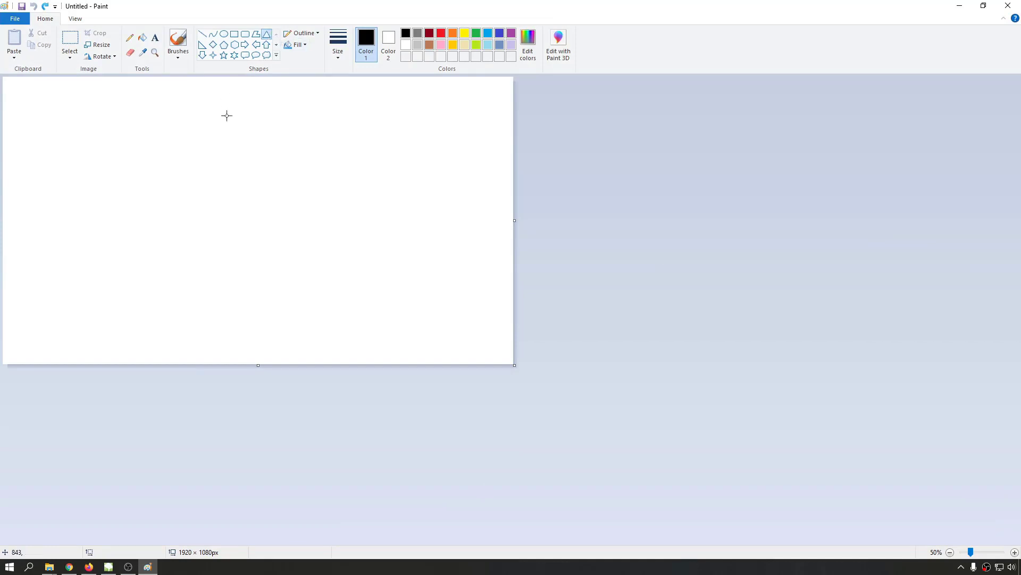
pyautogui.moveTo(180, 111); pyautogui.dragTo(436, 355)
pyautogui.click(749, 285)
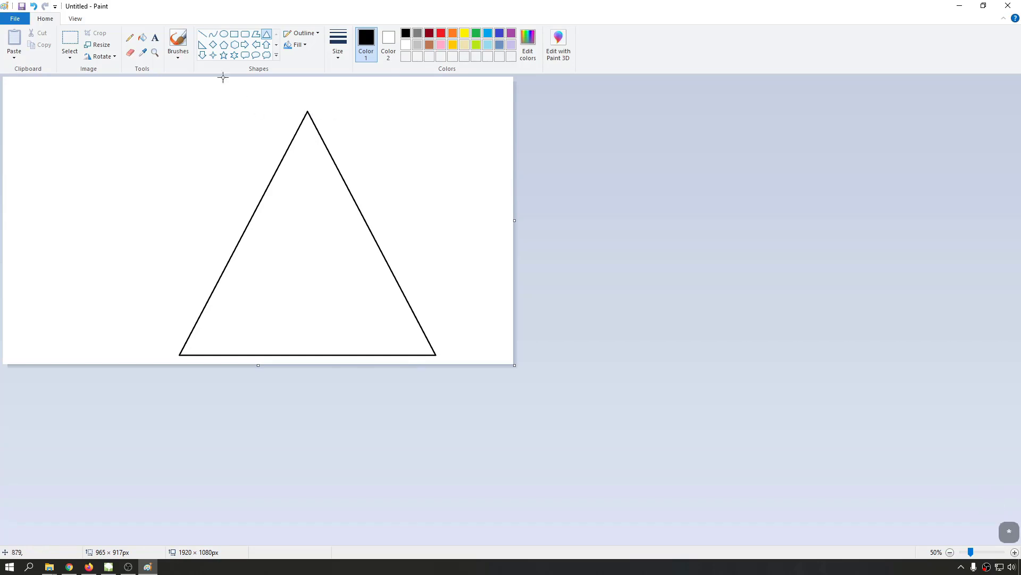
# Split the triangle into three bands with two horizontal lines, the lower about 1293 px long and the upper about 1087 px.
pyautogui.click(202, 34)
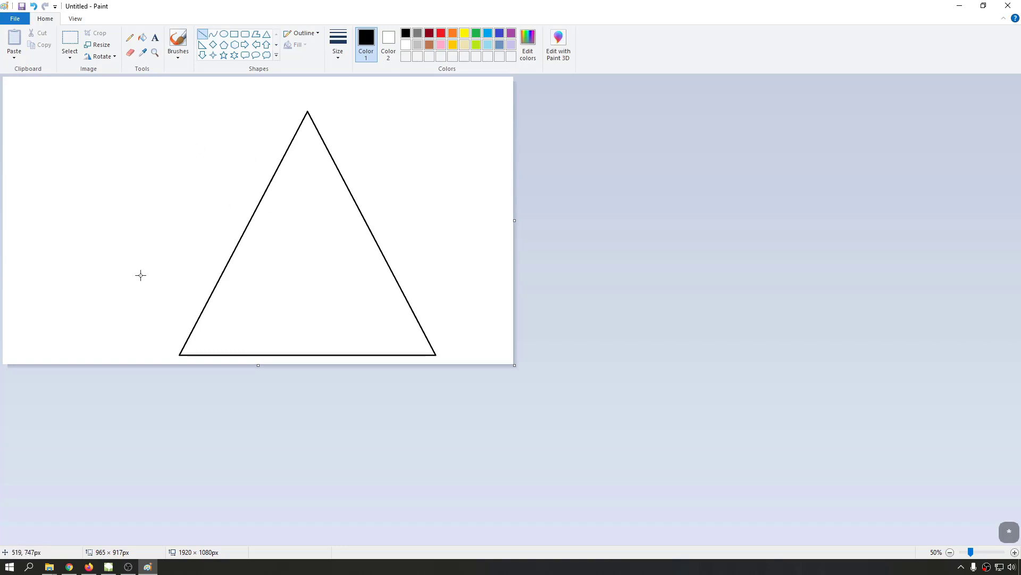
pyautogui.moveTo(141, 275)
pyautogui.mouseDown()
pyautogui.moveTo(331, 282)
pyautogui.moveTo(484, 272)
pyautogui.mouseUp()
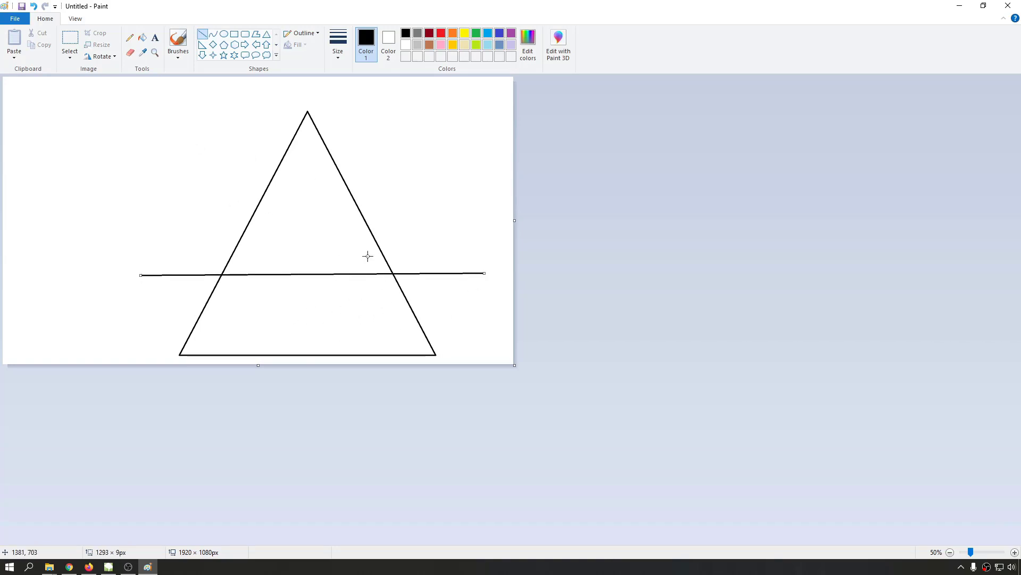
pyautogui.moveTo(425, 185); pyautogui.dragTo(136, 183)
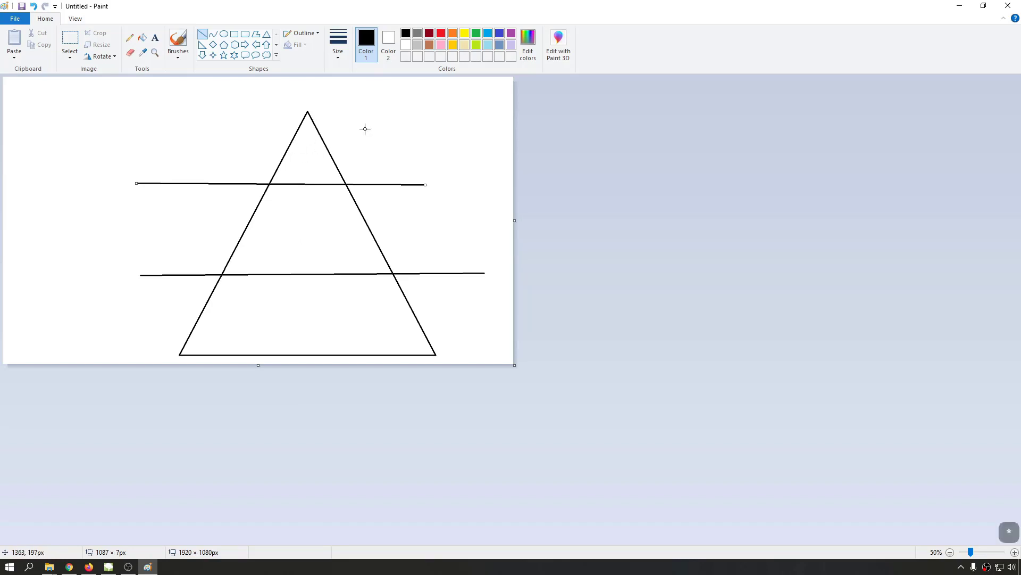
# Label the bands beside the triangle's left edge, from base to tip, with the texts "Bg", "Medium" and "Small".
pyautogui.click(155, 38)
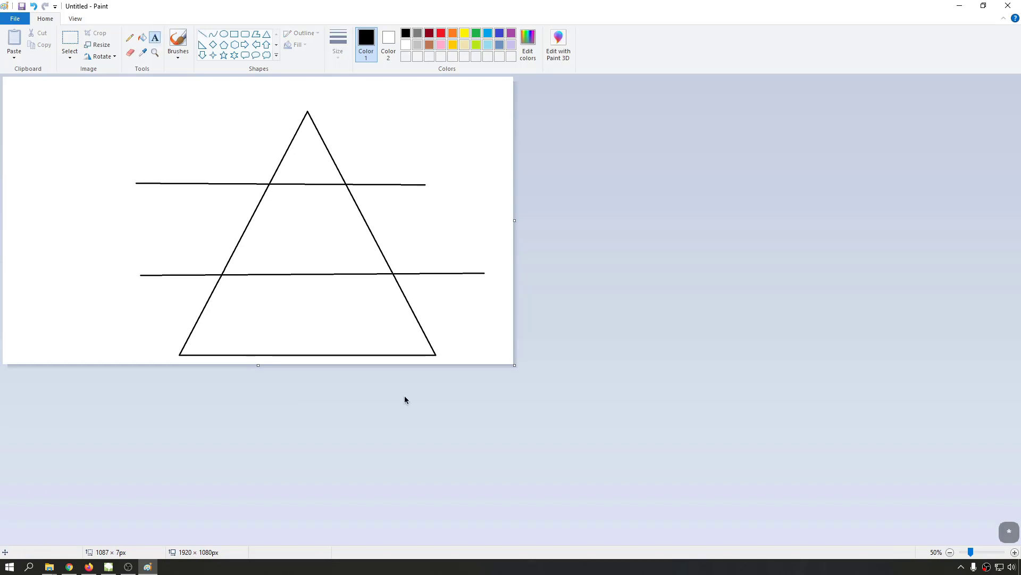
pyautogui.click(104, 319)
pyautogui.write('Bg')
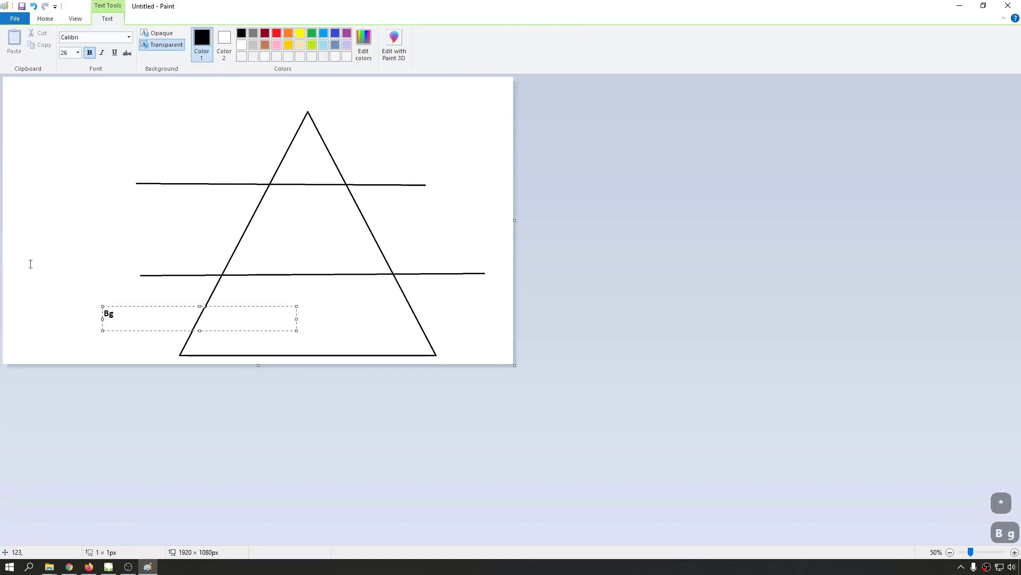
pyautogui.click(31, 264)
pyautogui.click(165, 208)
pyautogui.write('Medium')
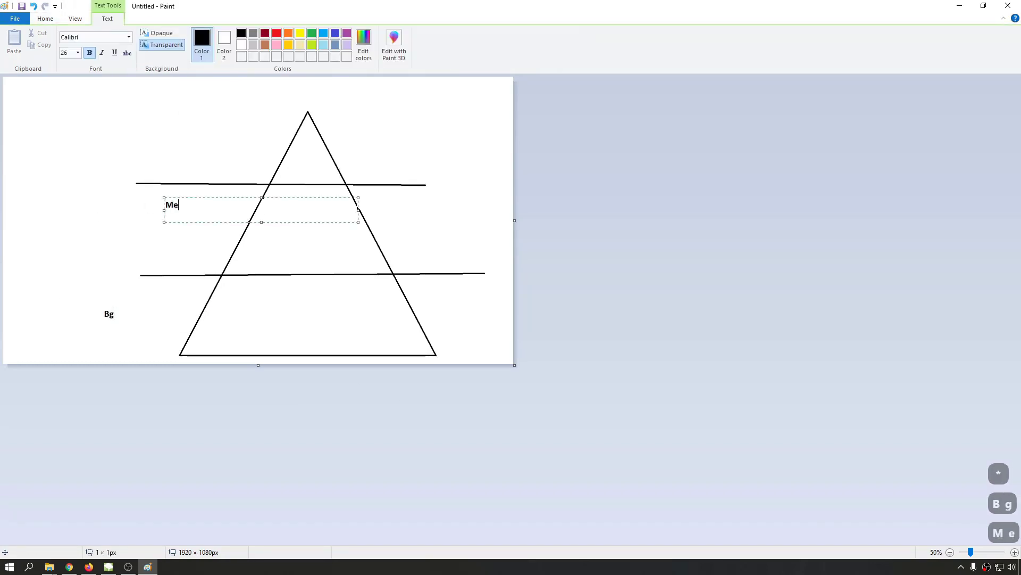
pyautogui.click(234, 99)
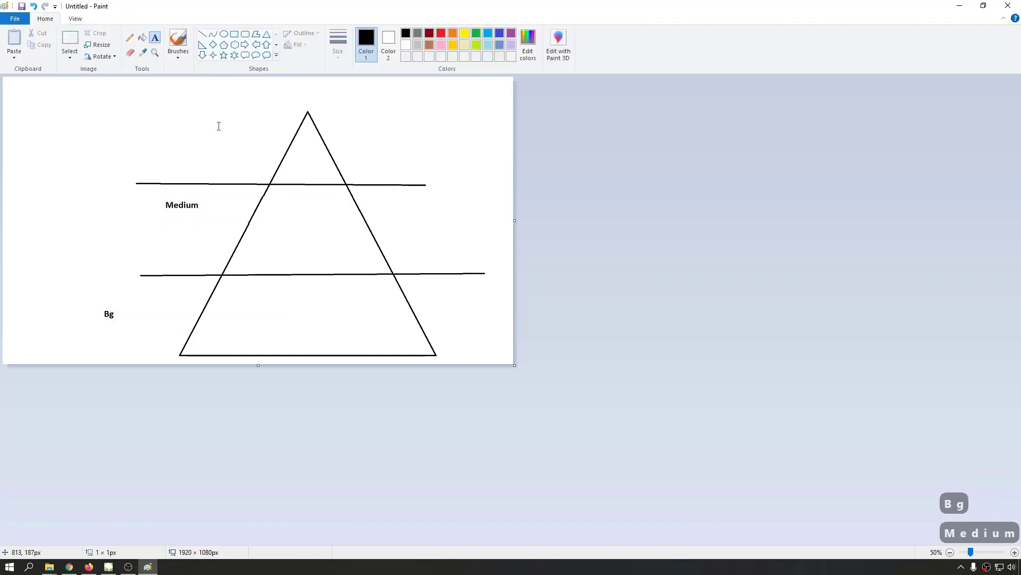
pyautogui.click(217, 113)
pyautogui.write('Small')
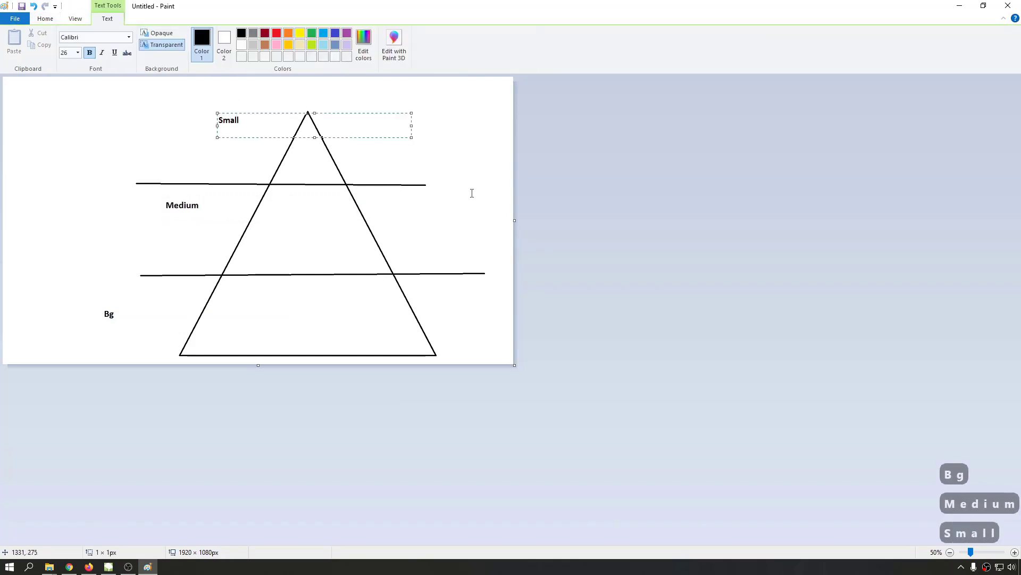
pyautogui.click(463, 372)
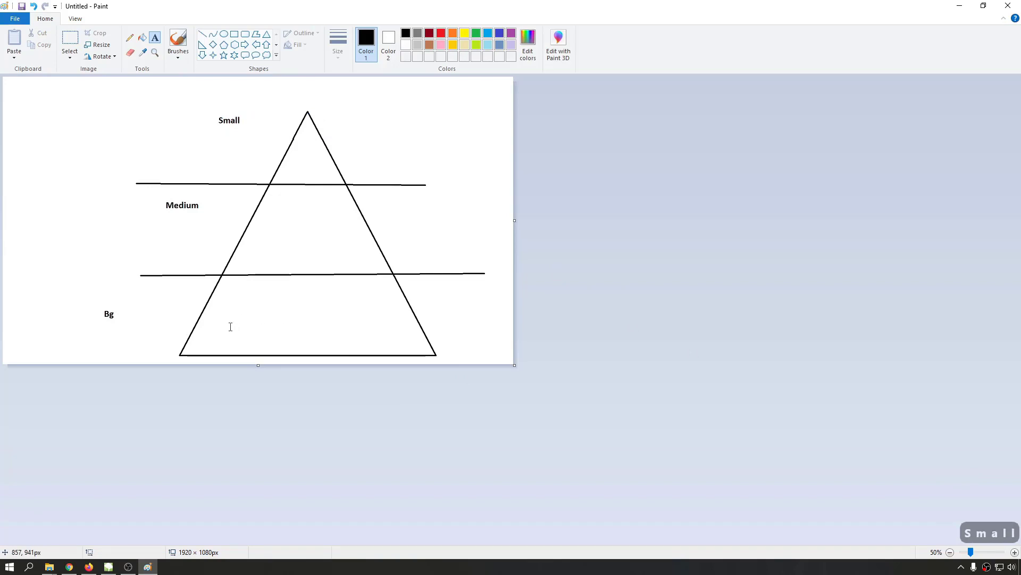
# Add the texts "Generators", "Nodes" and "Freehand" inside the triangle's bands, from base to tip.
pyautogui.click(229, 314)
pyautogui.write('Generators')
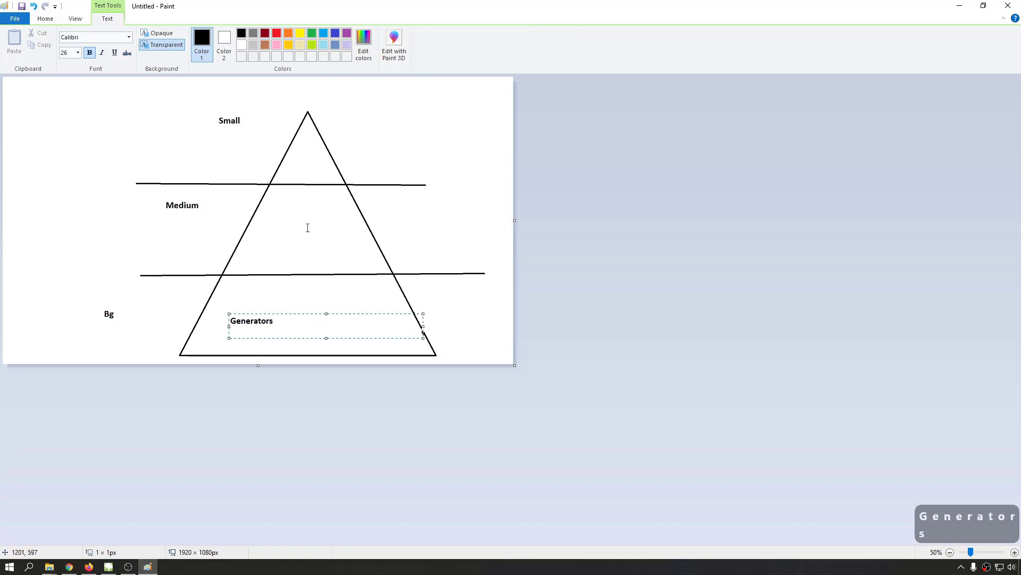
pyautogui.click(271, 228)
pyautogui.click(270, 217)
pyautogui.write('Nodes')
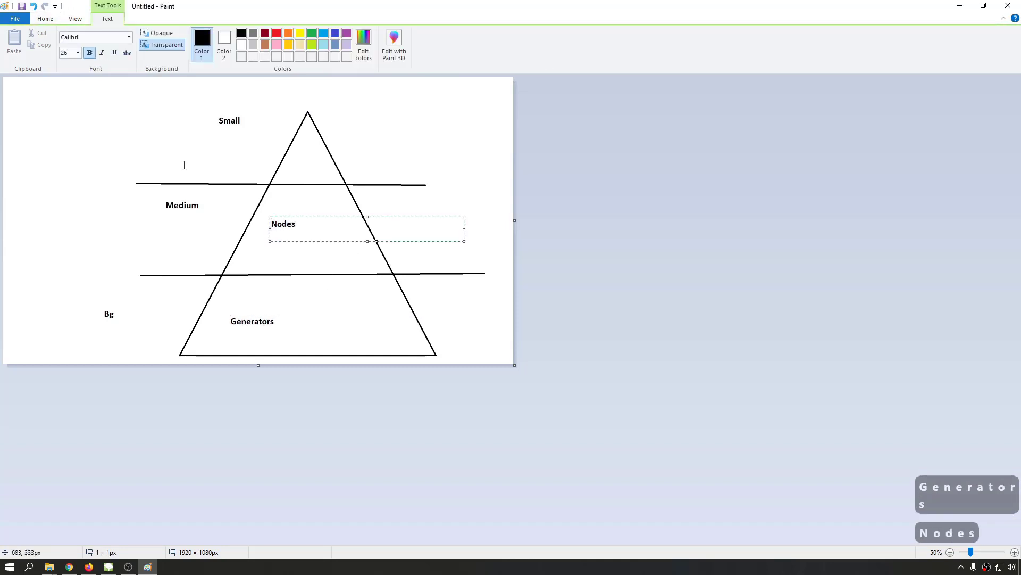
pyautogui.click(295, 163)
pyautogui.click(300, 149)
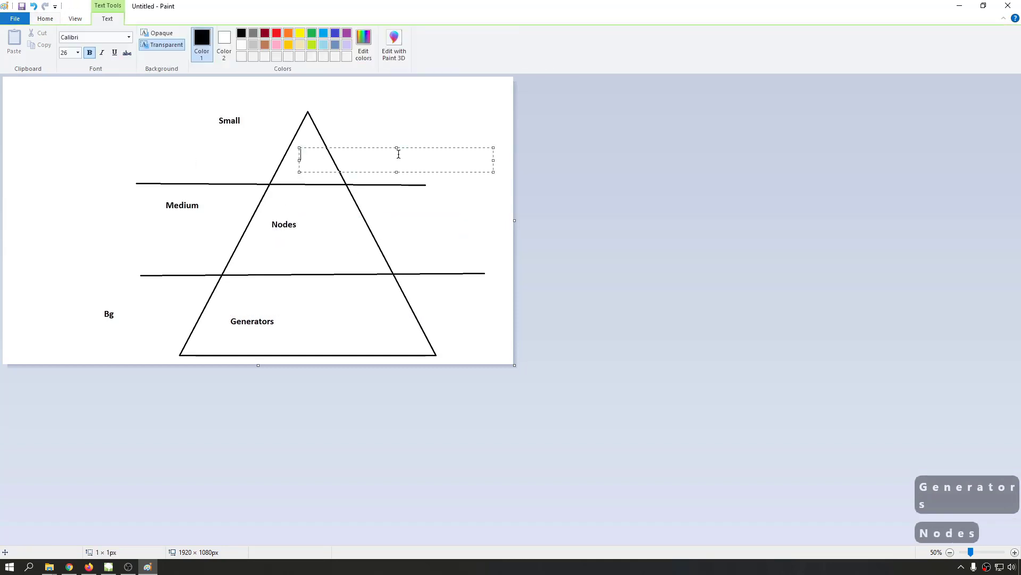
pyautogui.write('Freehand')
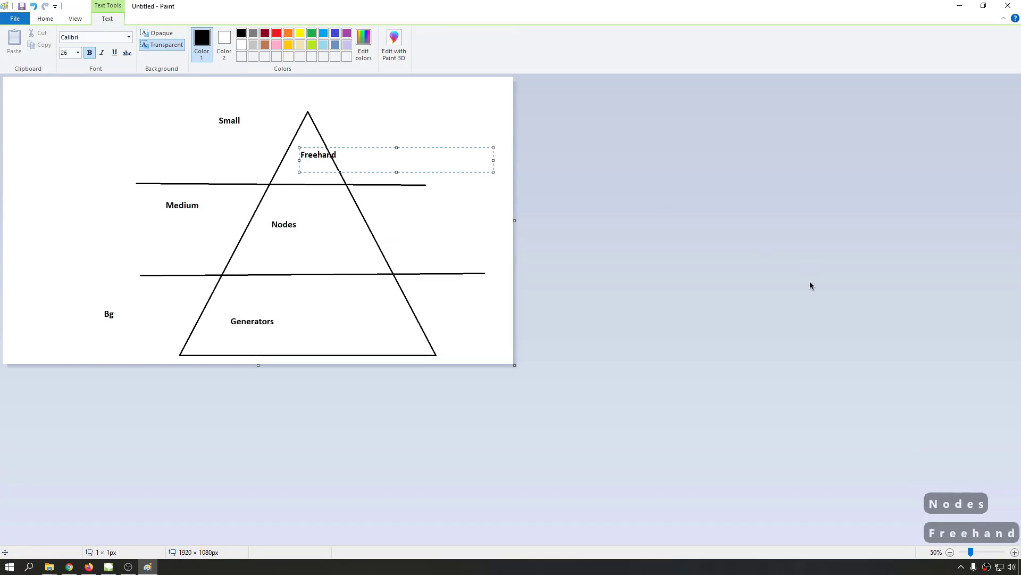
pyautogui.click(743, 344)
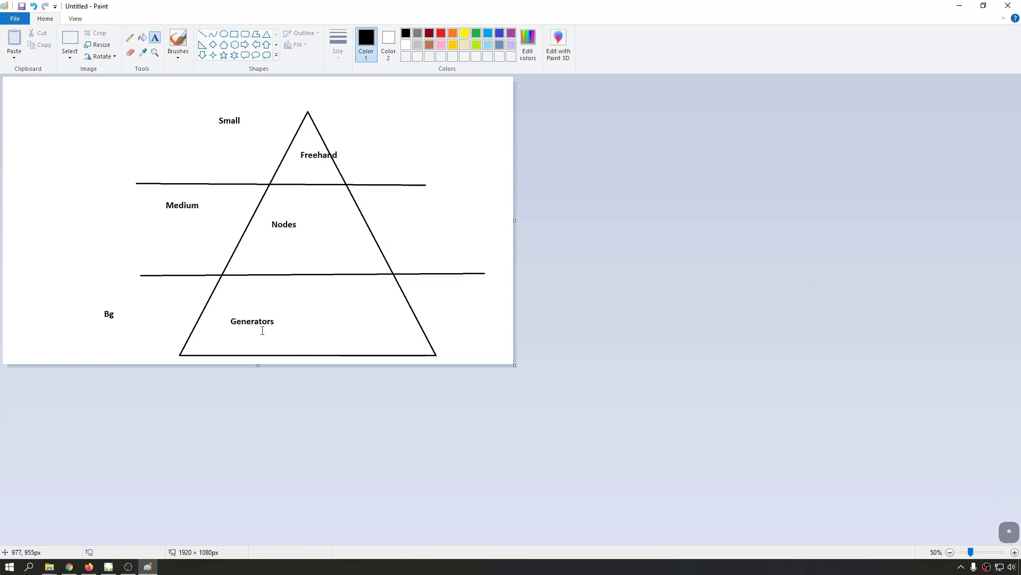
pyautogui.press('*')
pyautogui.press('*')
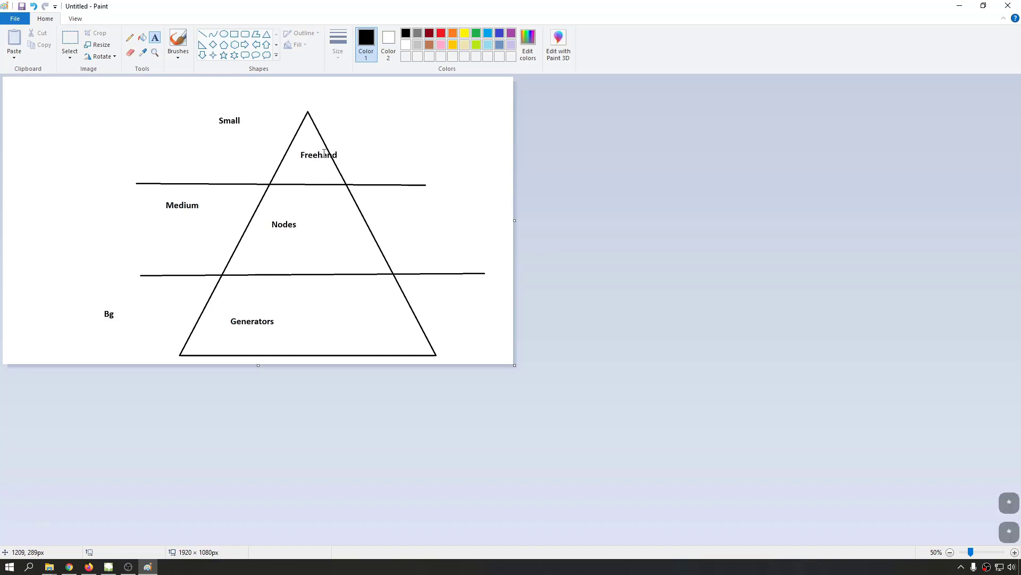
# Switch back to SpeedTree, select the tree's trunk and look through its generator properties, from Generation to Random Seeds and Segments.
pyautogui.hotkey('alt', 'Tab')
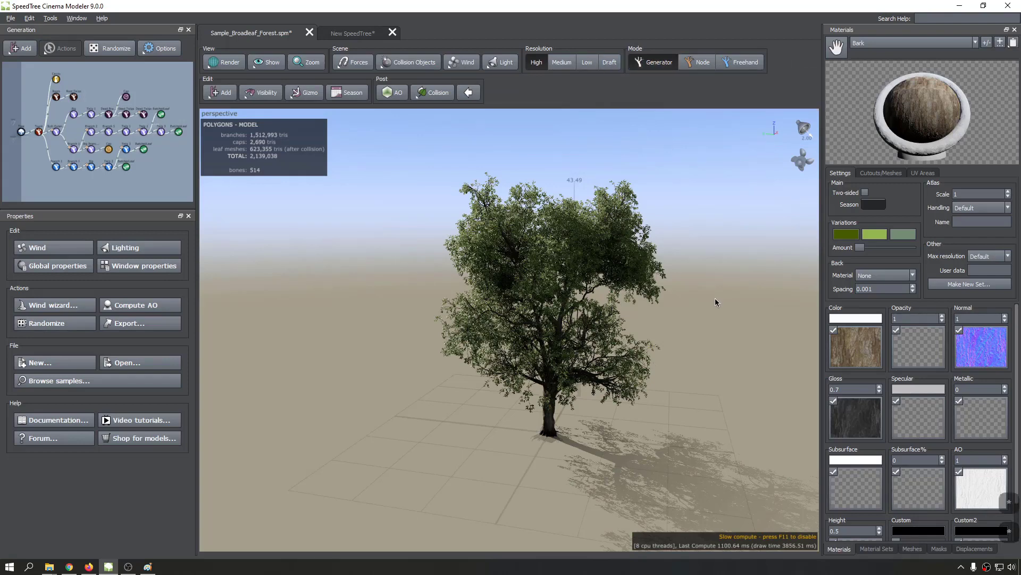
pyautogui.moveTo(420, 391); pyautogui.dragTo(536, 374)
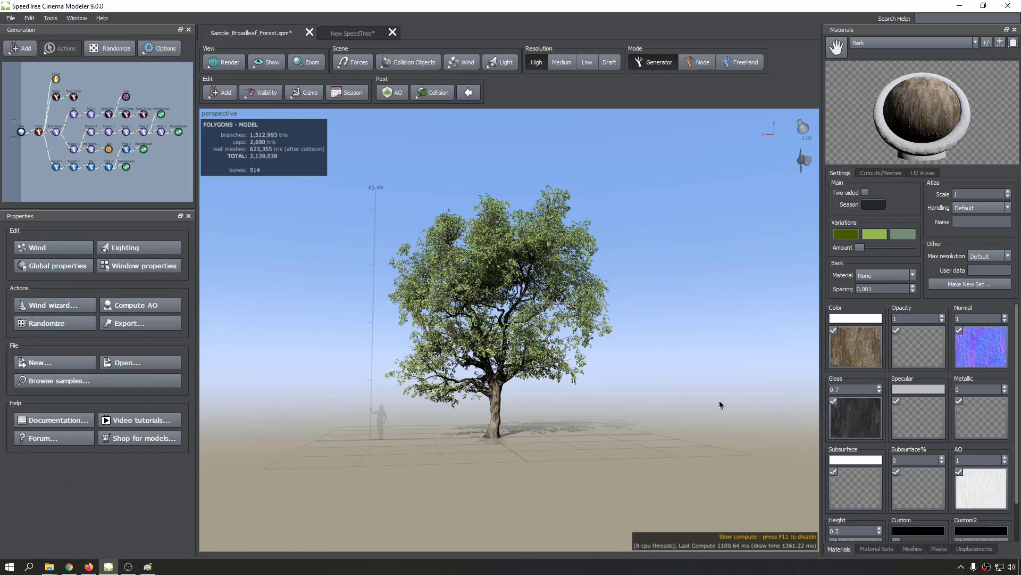
pyautogui.click(499, 421)
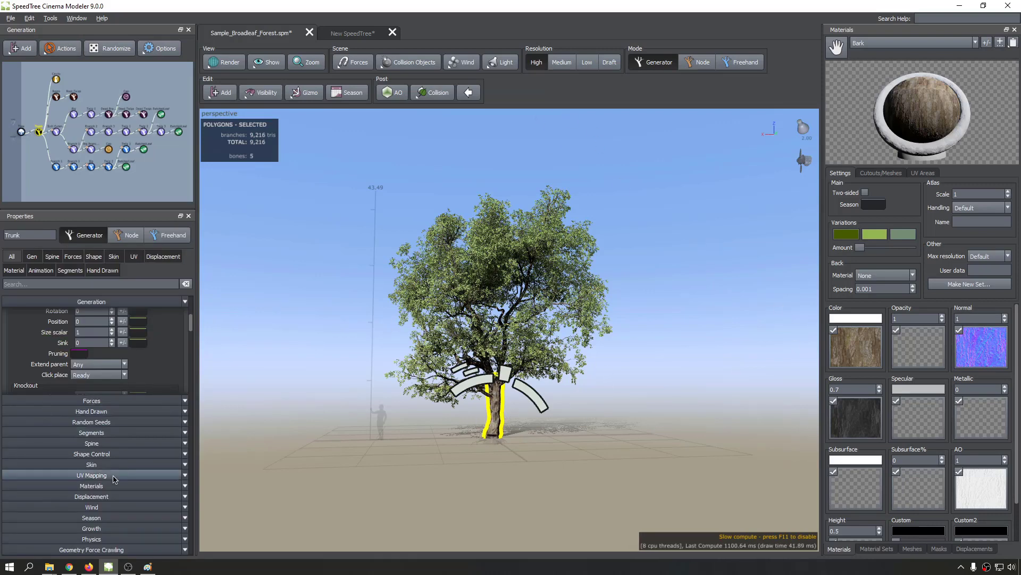
pyautogui.scroll(-3, 84, 480)
pyautogui.scroll(5, 7, 392)
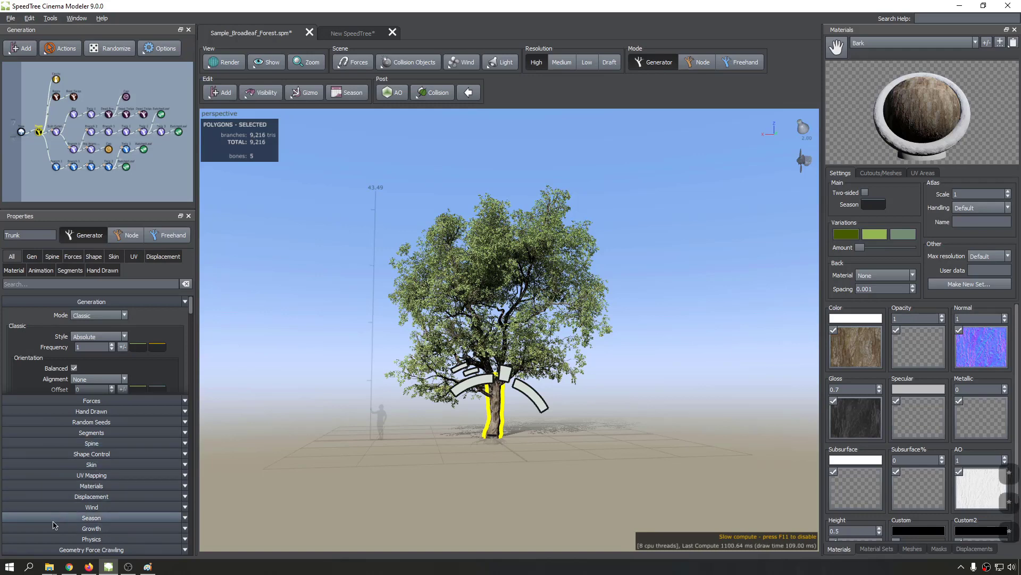
pyautogui.scroll(-5, 53, 521)
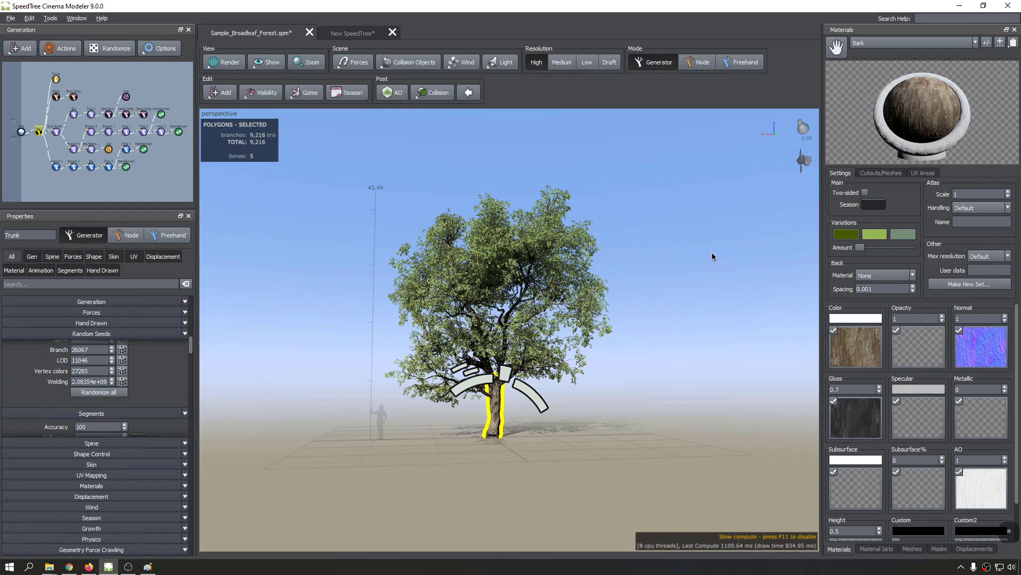
# Deselect the trunk and examine the generation graph, following the links from the Tree node through Trunk to the branch generators.
pyautogui.moveTo(712, 253); pyautogui.dragTo(744, 272)
pyautogui.scroll(-2, 23, 103)
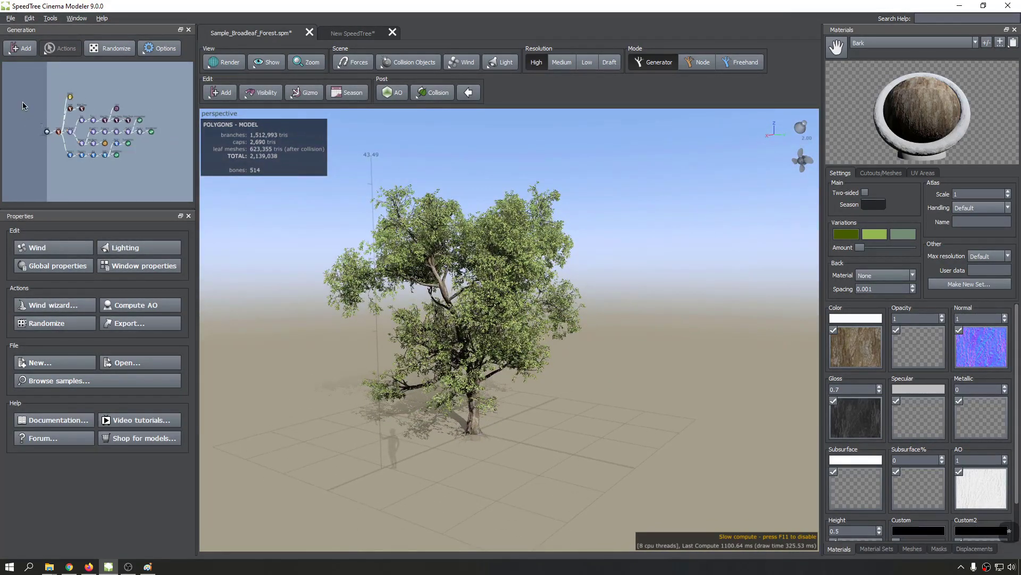
pyautogui.scroll(5, 23, 105)
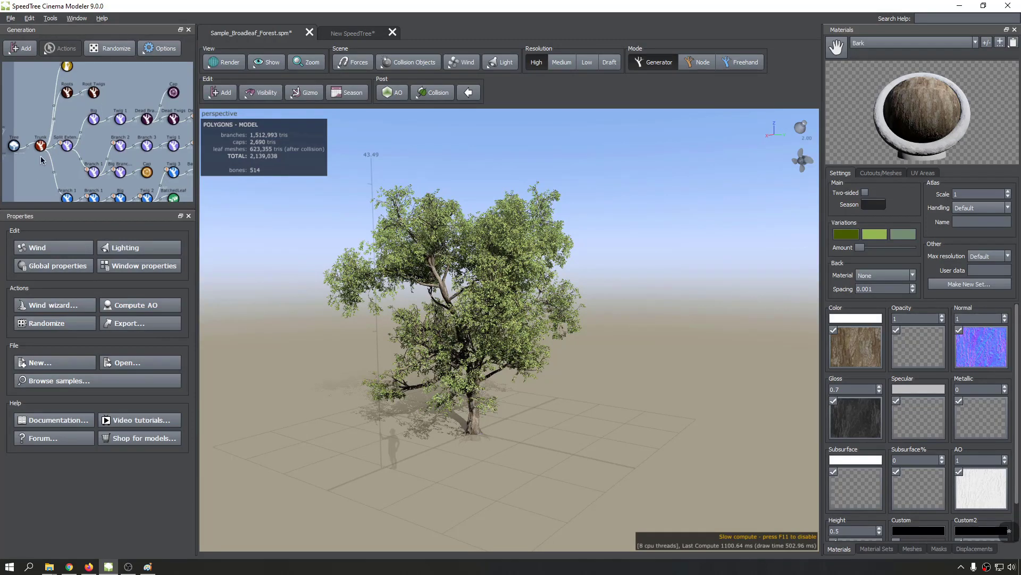
pyautogui.moveTo(39, 171); pyautogui.dragTo(33, 171, button='middle')
pyautogui.scroll(1, 45, 164)
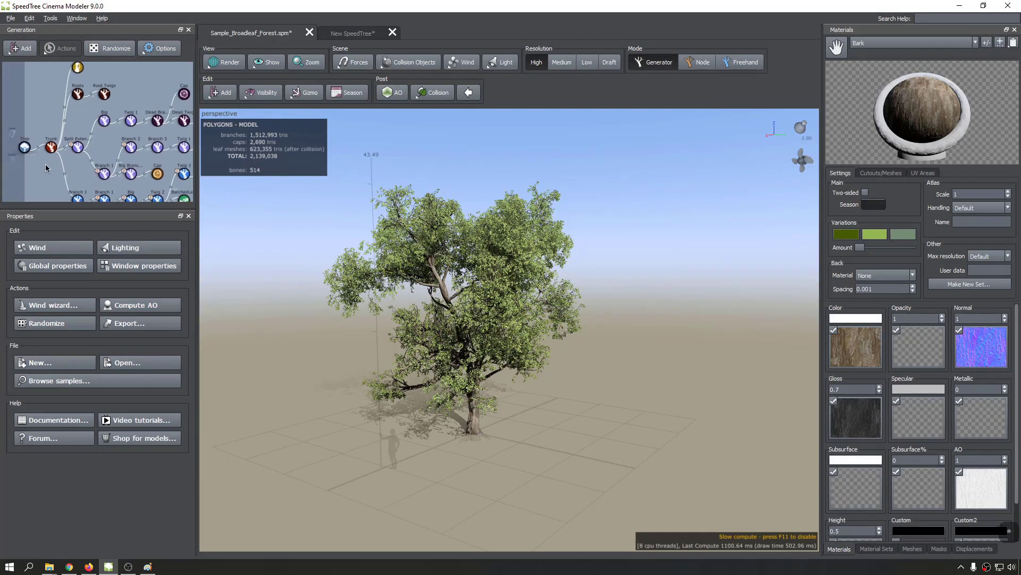
pyautogui.scroll(-4, 26, 150)
pyautogui.scroll(4, 59, 154)
pyautogui.scroll(-1, 60, 155)
pyautogui.moveTo(86, 128); pyautogui.dragTo(122, 110, button='middle')
pyautogui.scroll(2, 137, 115)
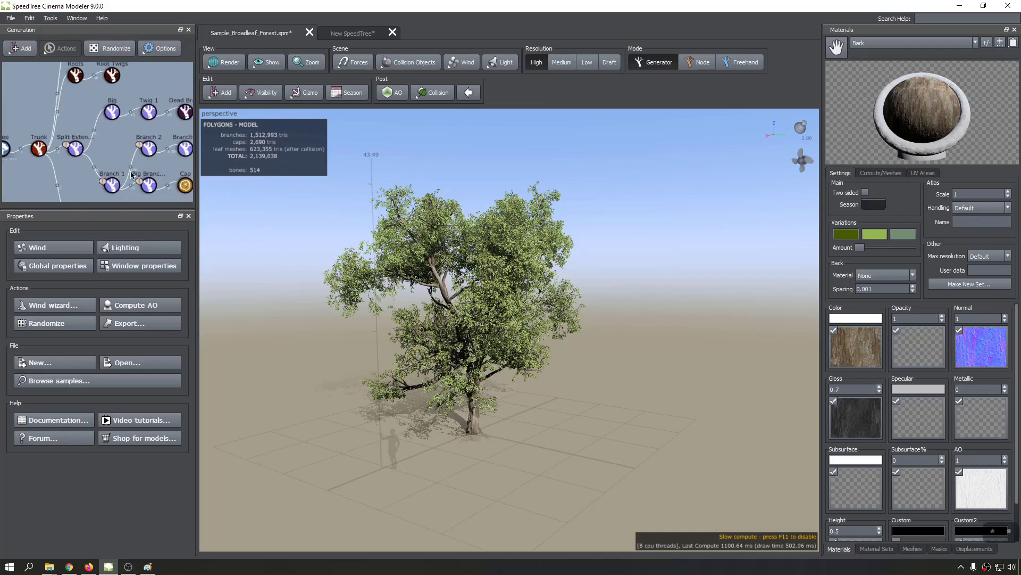
pyautogui.scroll(-3, 35, 167)
pyautogui.scroll(8, 23, 164)
pyautogui.moveTo(21, 161); pyautogui.dragTo(88, 127, button='middle')
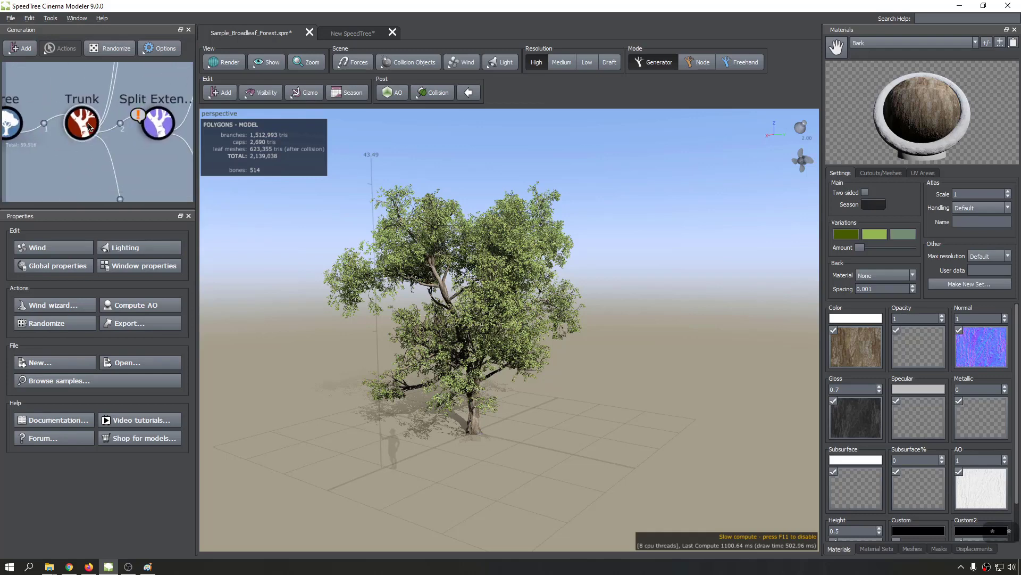
# Select the Trunk, Roots, Root Twigs and lowest chain's two Branch 1 generators in turn to examine which tree parts each one controls.
pyautogui.click(89, 128)
pyautogui.scroll(4, 89, 127)
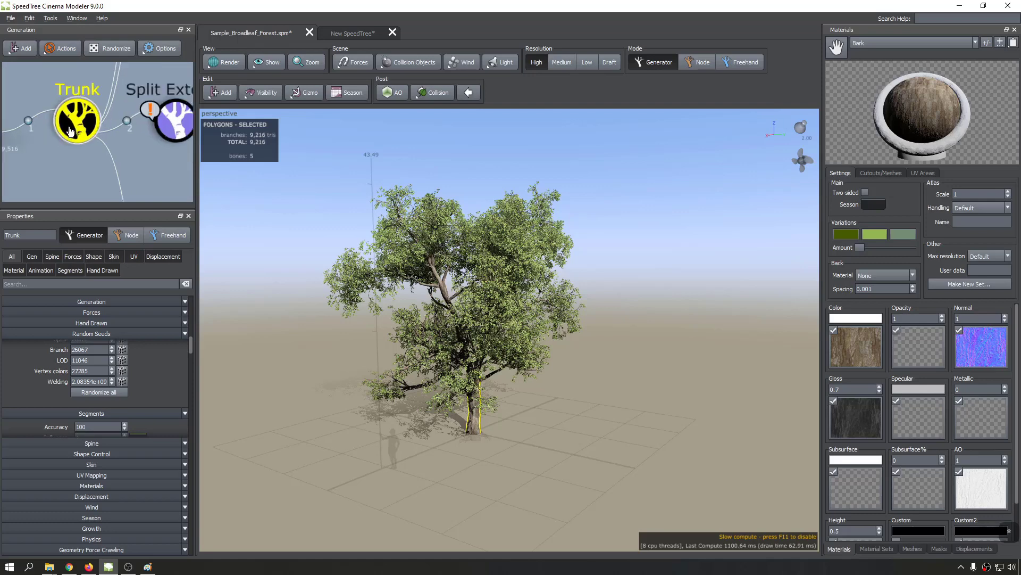
pyautogui.scroll(-13, 89, 128)
pyautogui.moveTo(65, 129); pyautogui.dragTo(60, 159, button='middle')
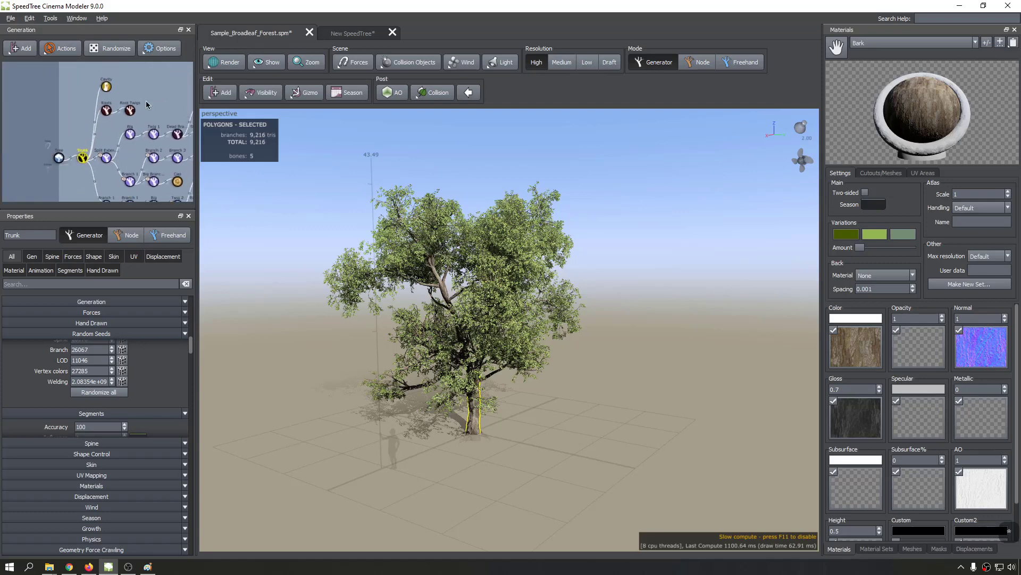
pyautogui.click(106, 111)
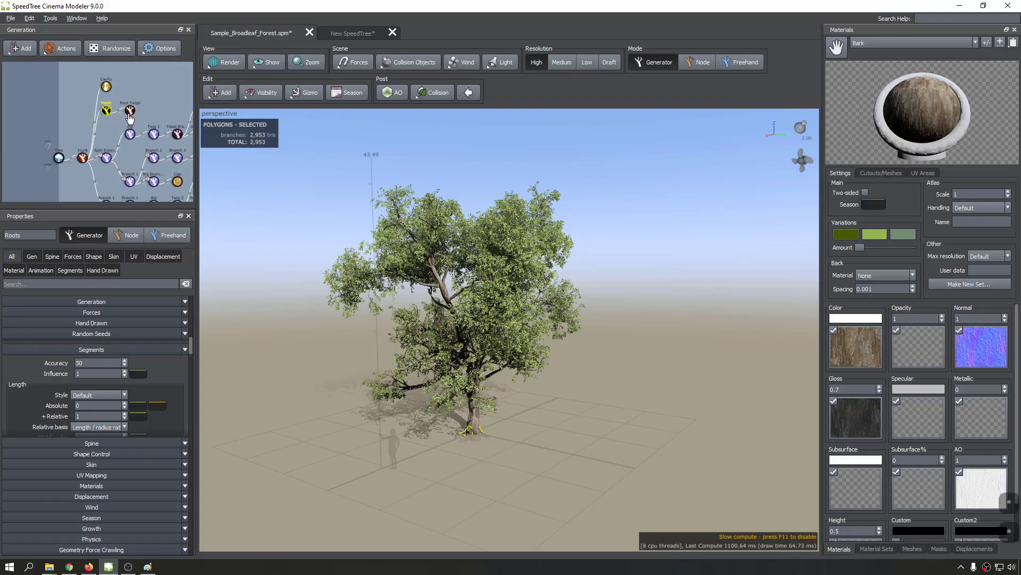
pyautogui.click(129, 111)
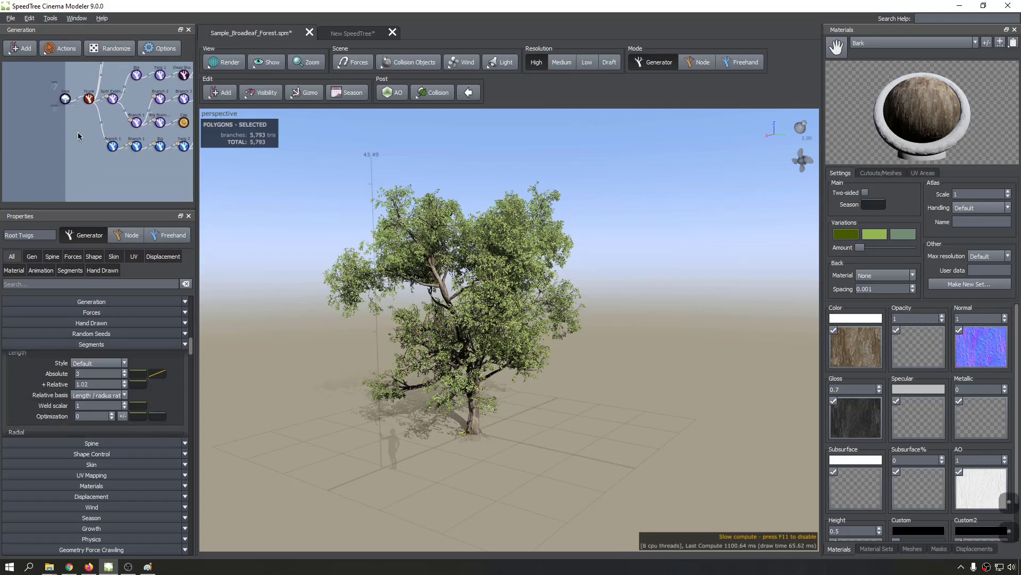
pyautogui.click(112, 147)
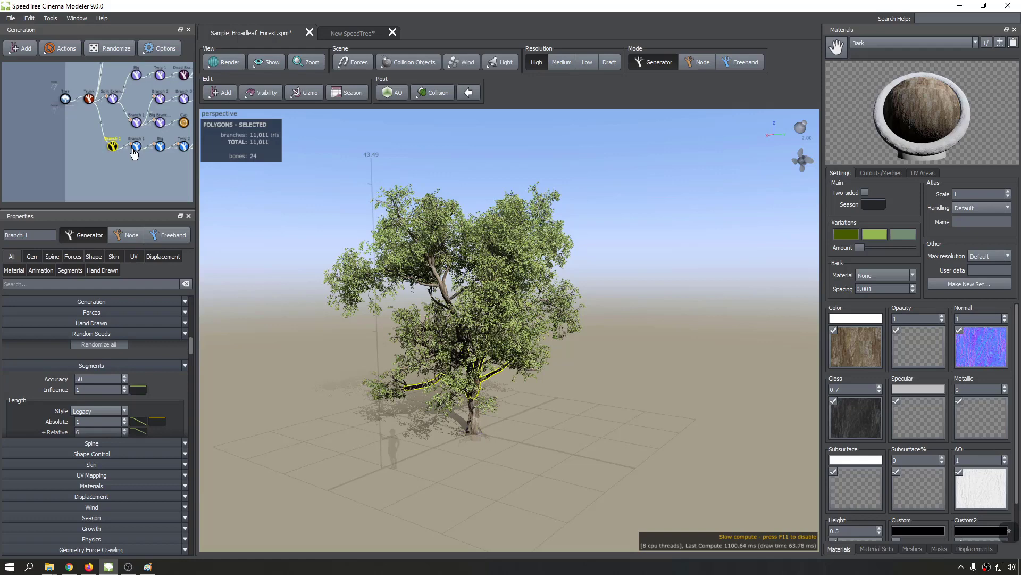
pyautogui.click(135, 150)
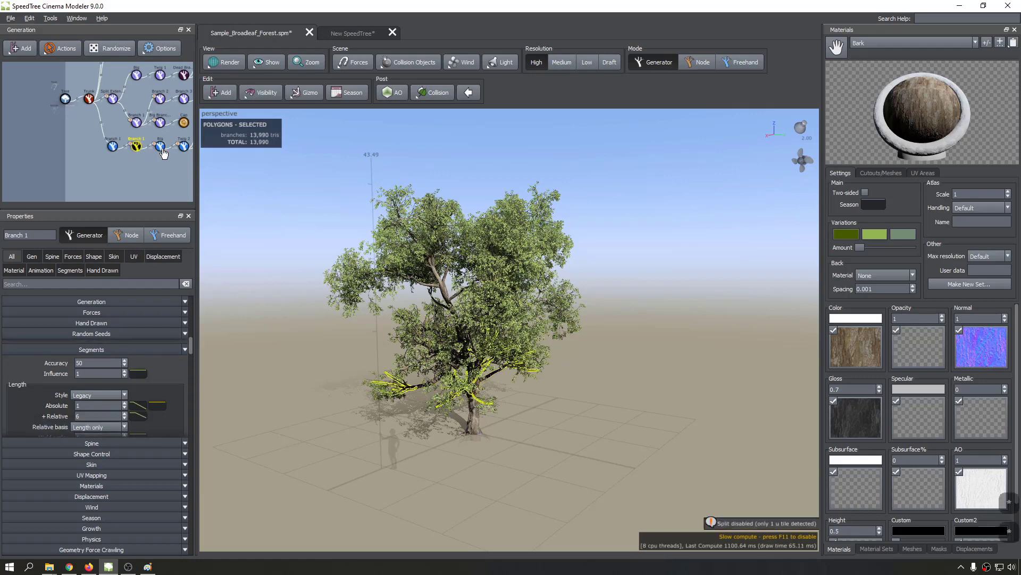
# Select the lowest chain's first Branch 1 generator and examine its highlighted branches up close where they join the trunk.
pyautogui.moveTo(110, 146); pyautogui.dragTo(104, 157, button='middle')
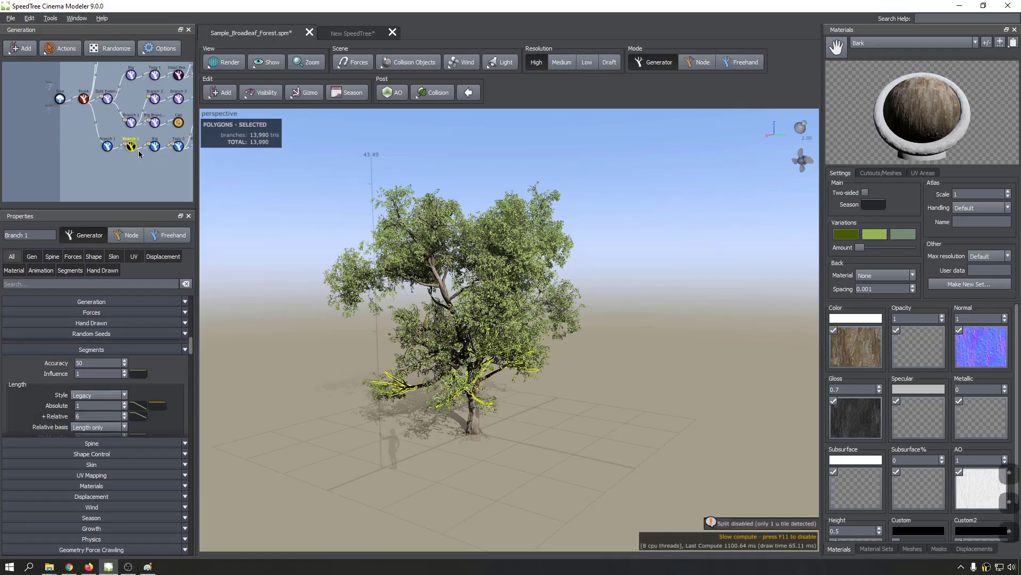
pyautogui.scroll(-2, 139, 154)
pyautogui.scroll(4, 99, 147)
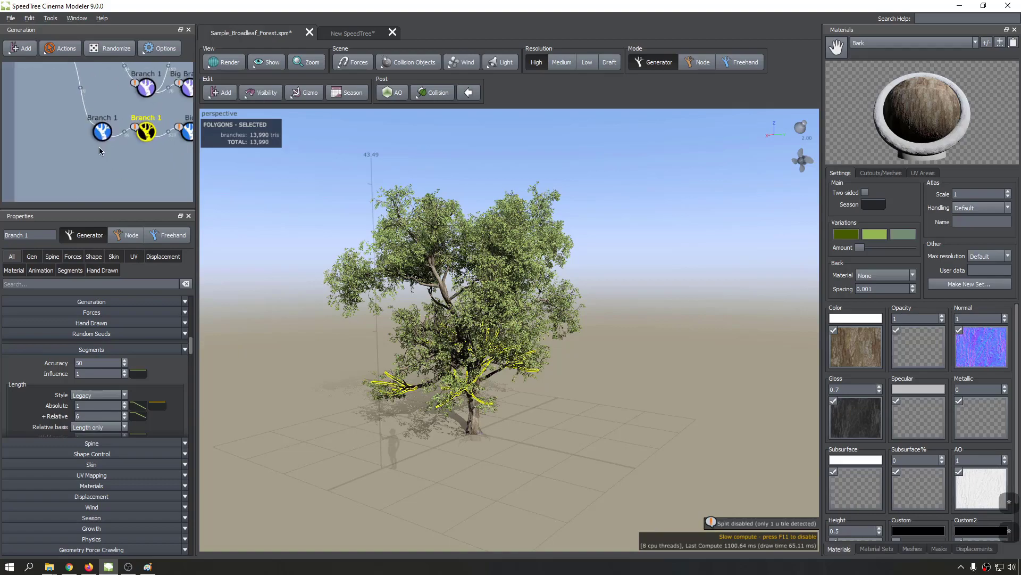
pyautogui.click(104, 133)
pyautogui.scroll(3, 405, 305)
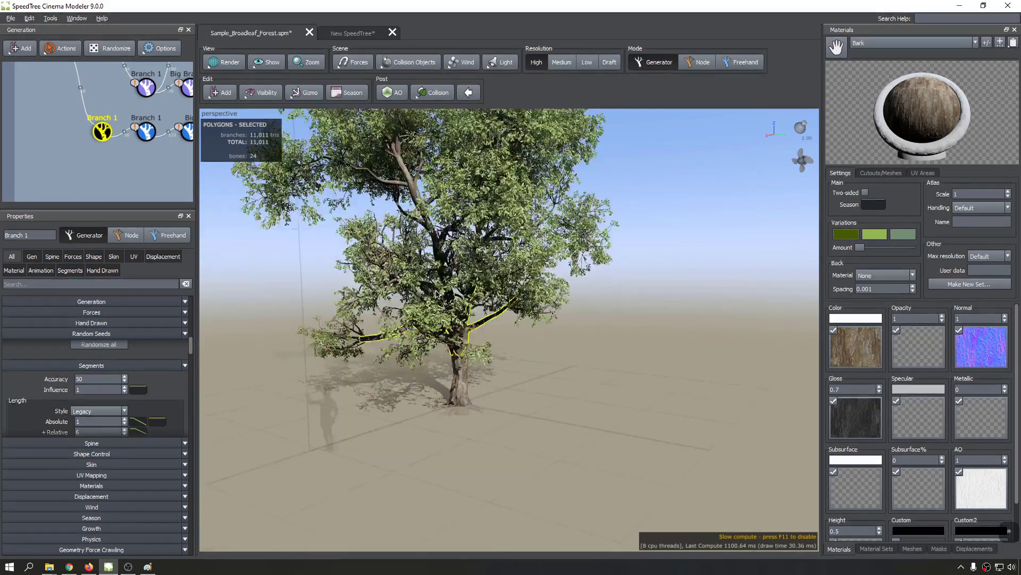
pyautogui.scroll(5, 430, 305)
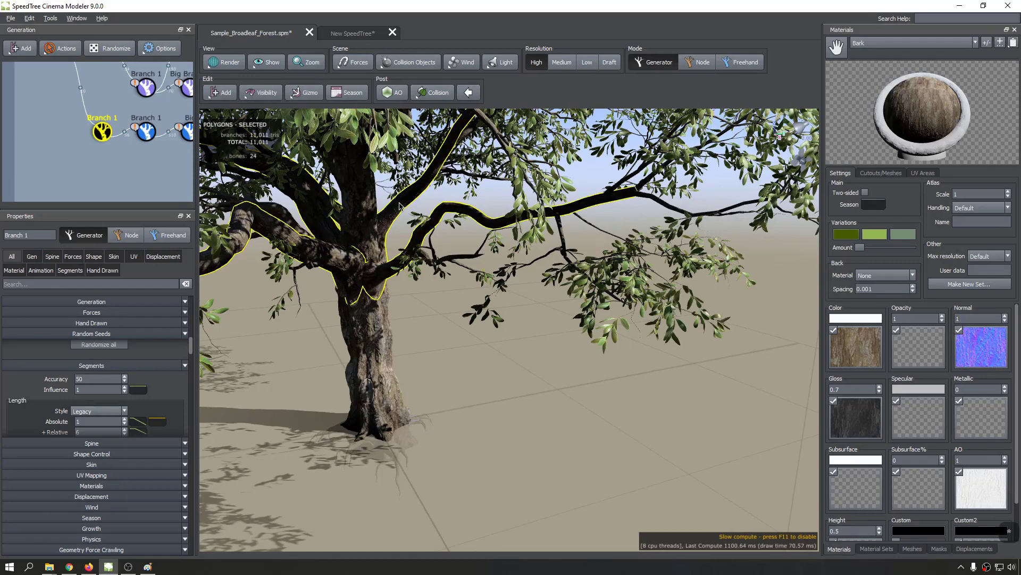
# Relink the lowest chain's second Branch 1 generator directly to the Trunk generator and inspect the changed tree.
pyautogui.moveTo(141, 147)
pyautogui.mouseDown(button='middle')
pyautogui.moveTo(108, 156)
pyautogui.moveTo(117, 144)
pyautogui.moveTo(88, 147)
pyautogui.mouseUp(button='middle')
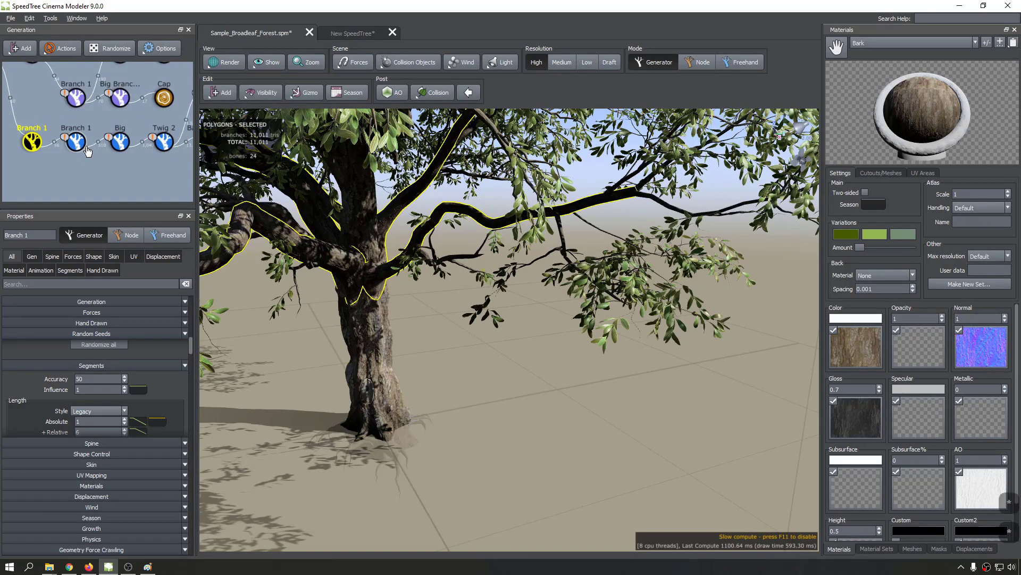
pyautogui.moveTo(26, 148); pyautogui.dragTo(63, 168, button='middle')
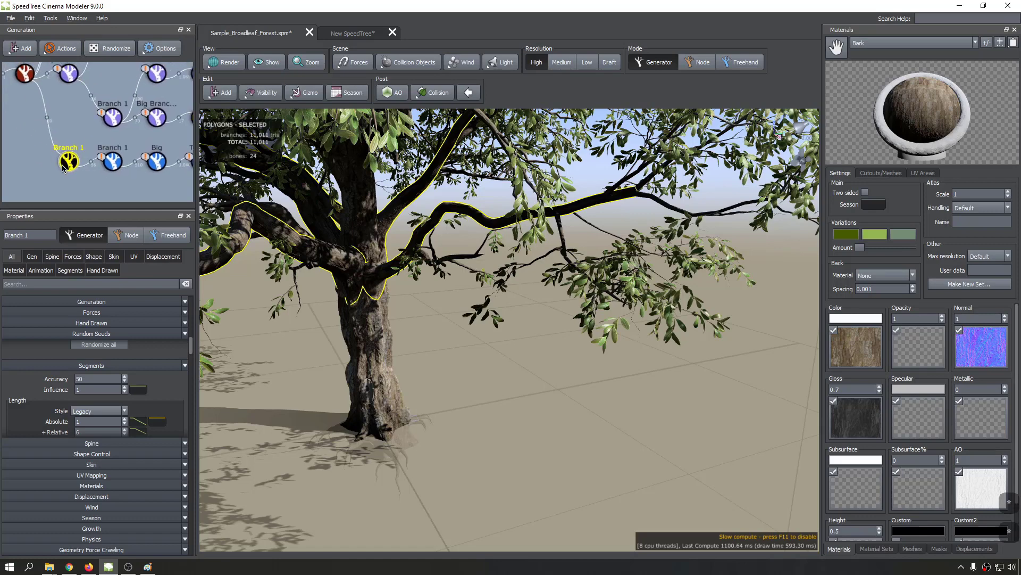
pyautogui.moveTo(114, 165); pyautogui.dragTo(28, 80)
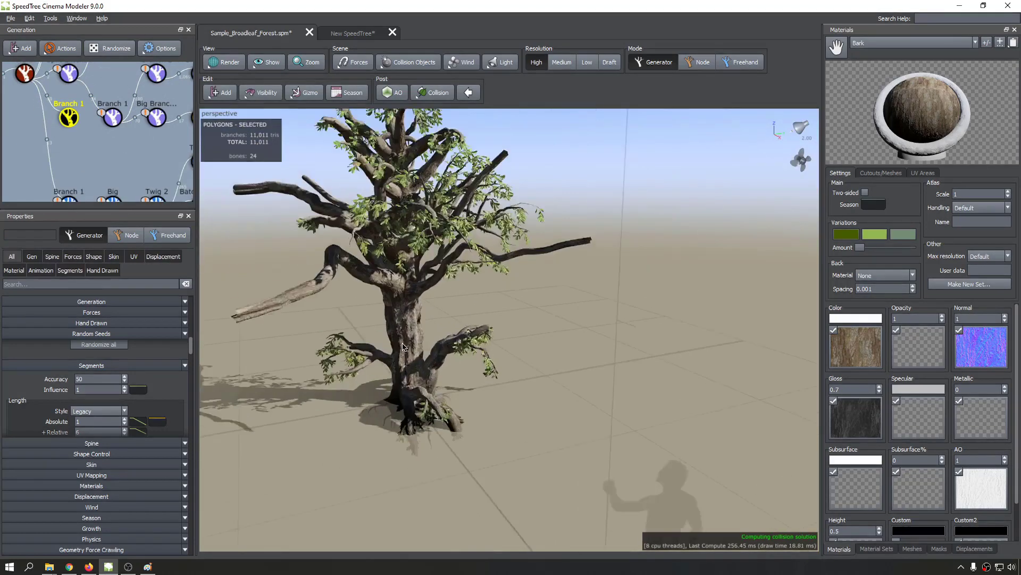
pyautogui.scroll(-3, 396, 340)
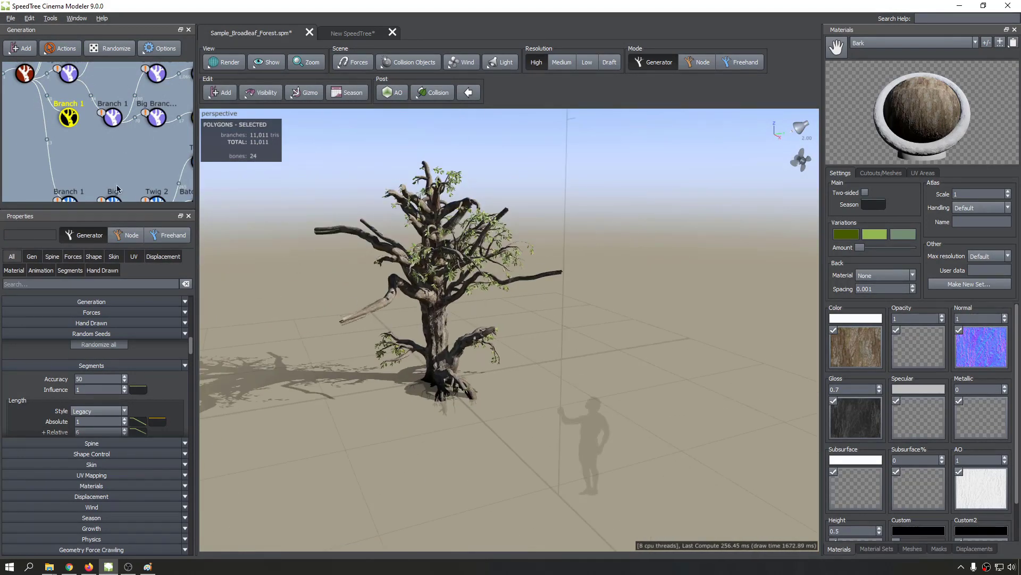
pyautogui.scroll(-2, 66, 129)
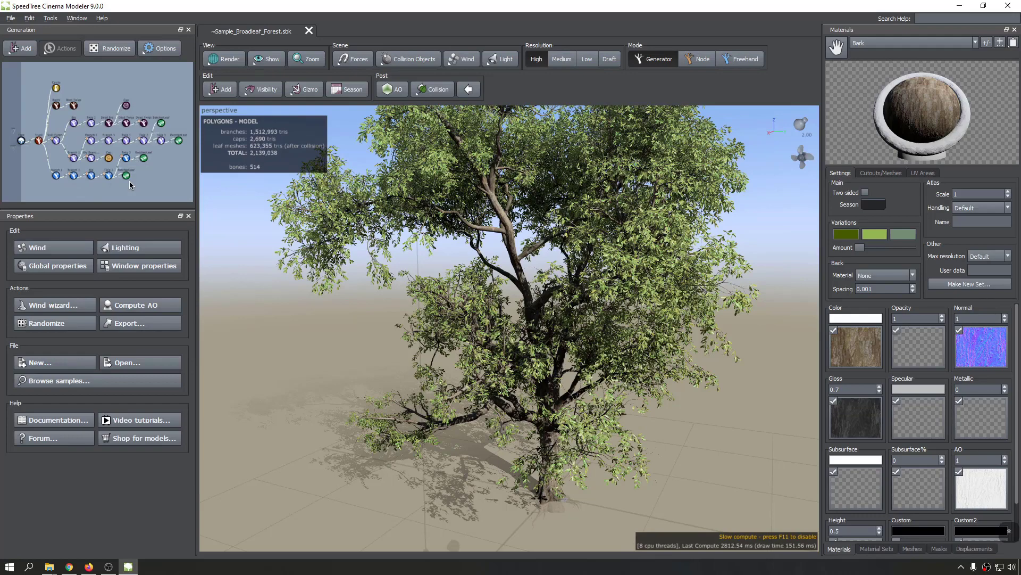
# Create a new blank SpeedTree model and orbit to view the base circle from above.
pyautogui.click(10, 20)
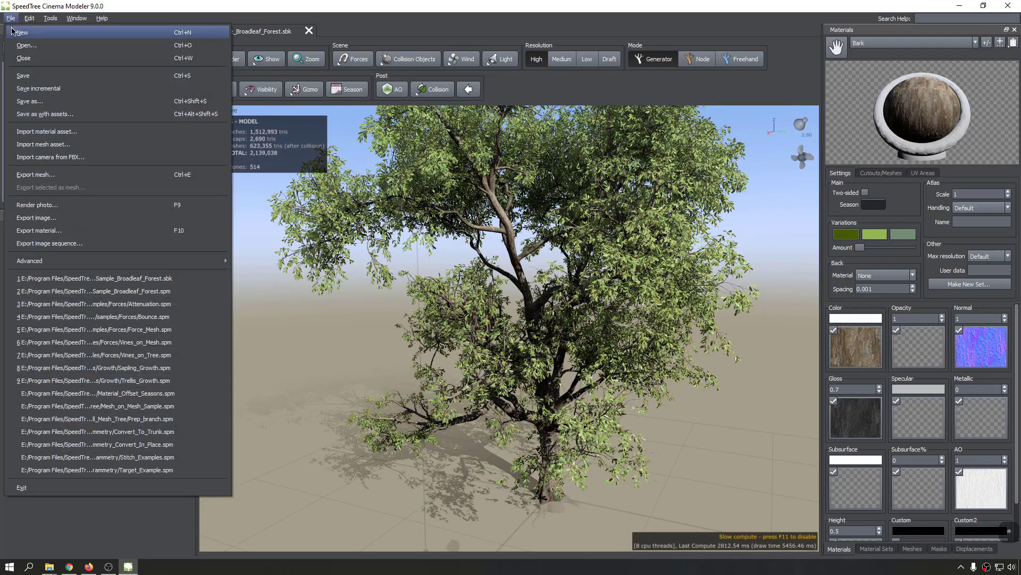
pyautogui.click(13, 31)
pyautogui.doubleClick(379, 233)
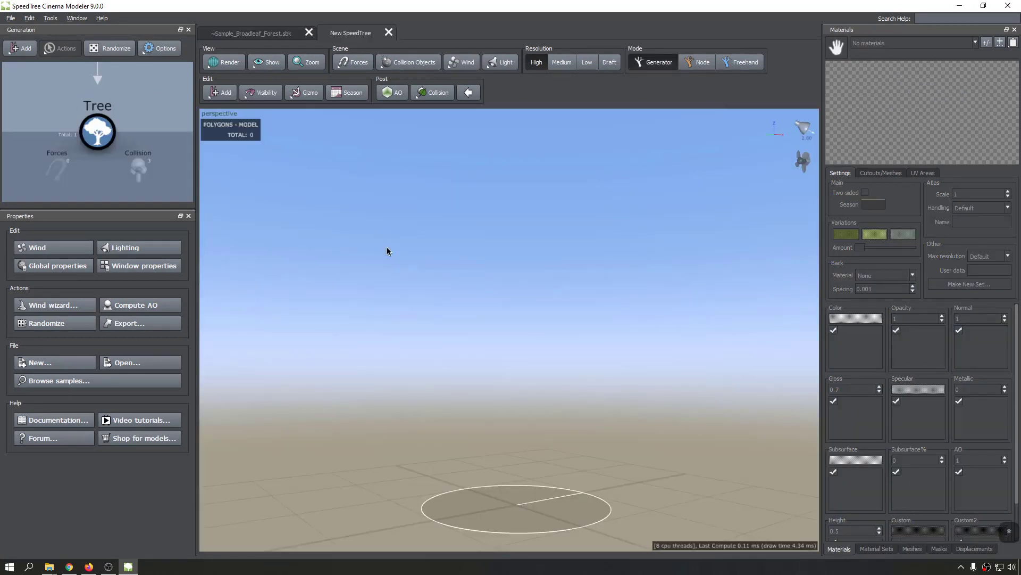
pyautogui.moveTo(437, 408); pyautogui.dragTo(458, 413)
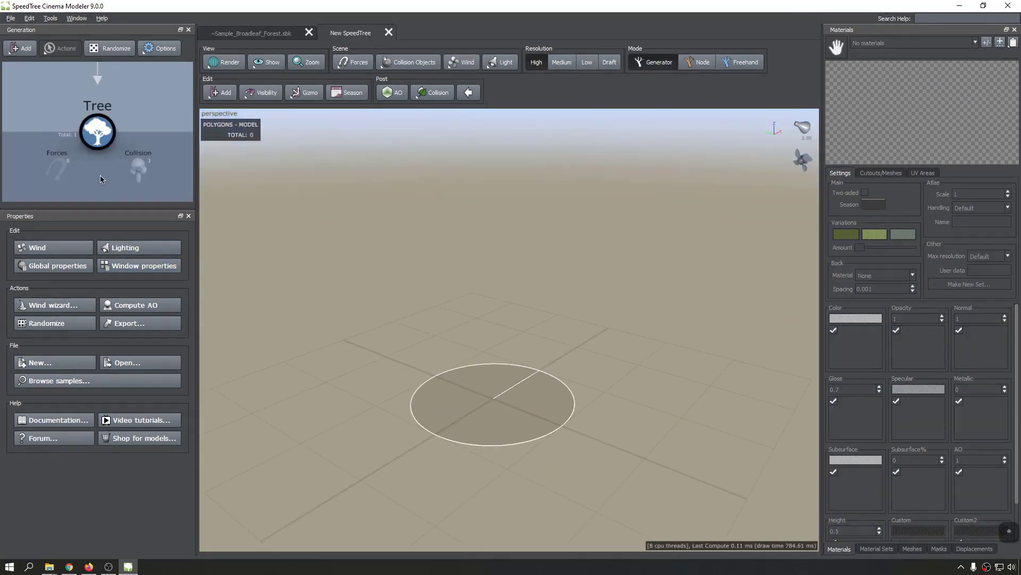
# Add a Trunk generator to the Tree node and bring the whole trunk into view.
pyautogui.scroll(2, 94, 134)
pyautogui.scroll(-4, 94, 134)
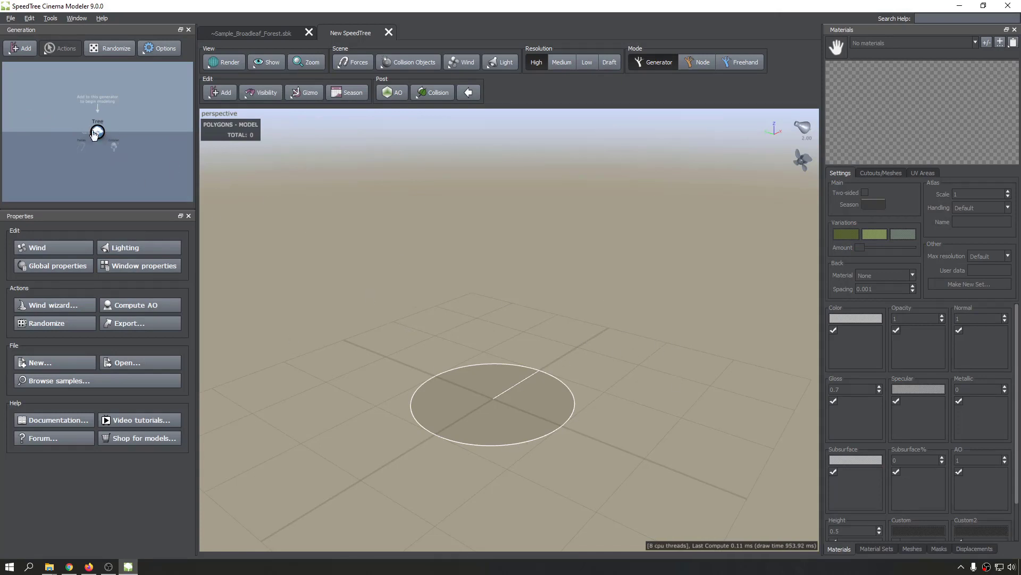
pyautogui.scroll(3, 94, 133)
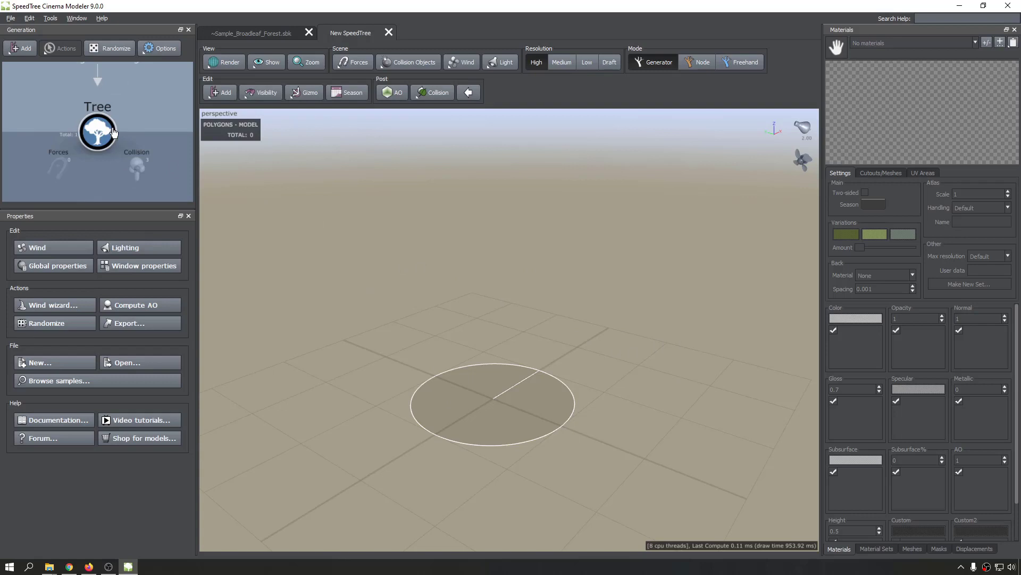
pyautogui.rightClick(92, 133)
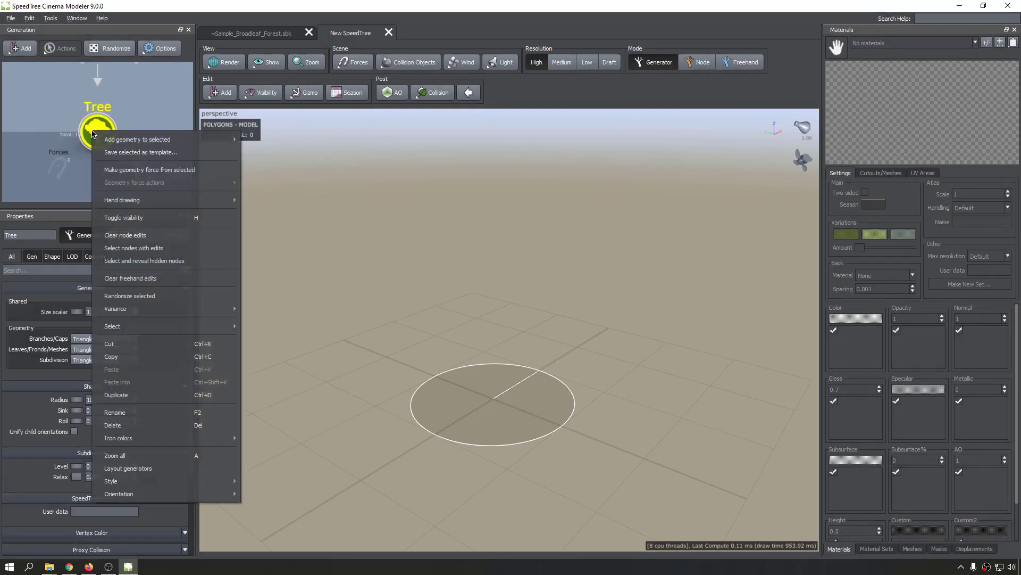
pyautogui.click(219, 94)
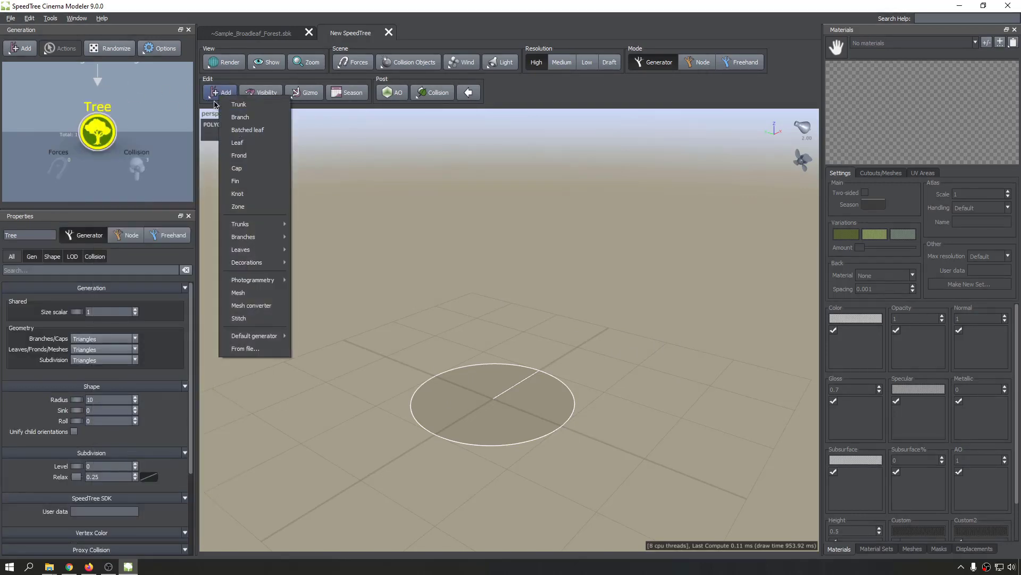
pyautogui.click(239, 104)
pyautogui.moveTo(516, 258); pyautogui.dragTo(339, 279)
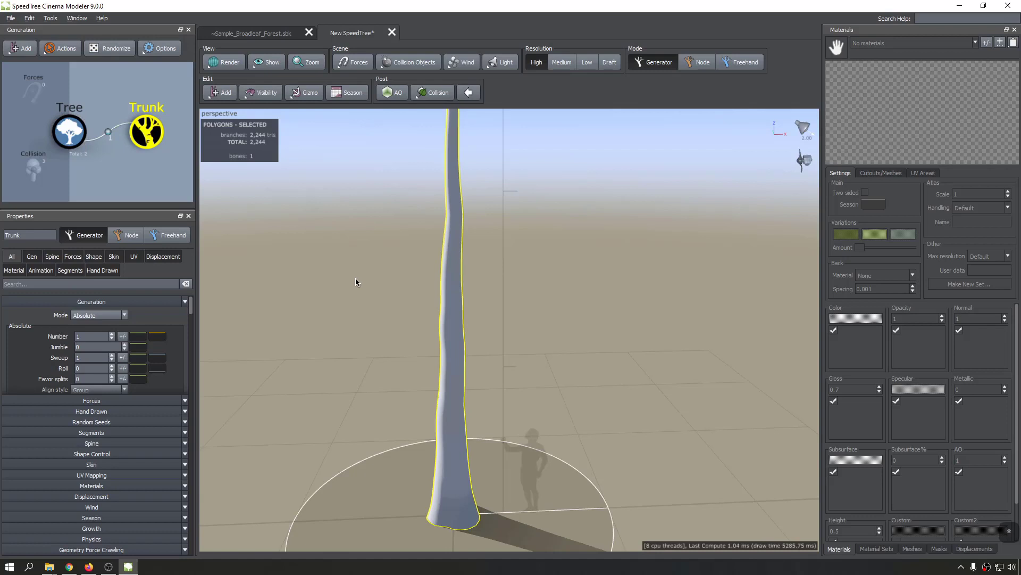
pyautogui.scroll(1, 507, 304)
pyautogui.scroll(-3, 469, 320)
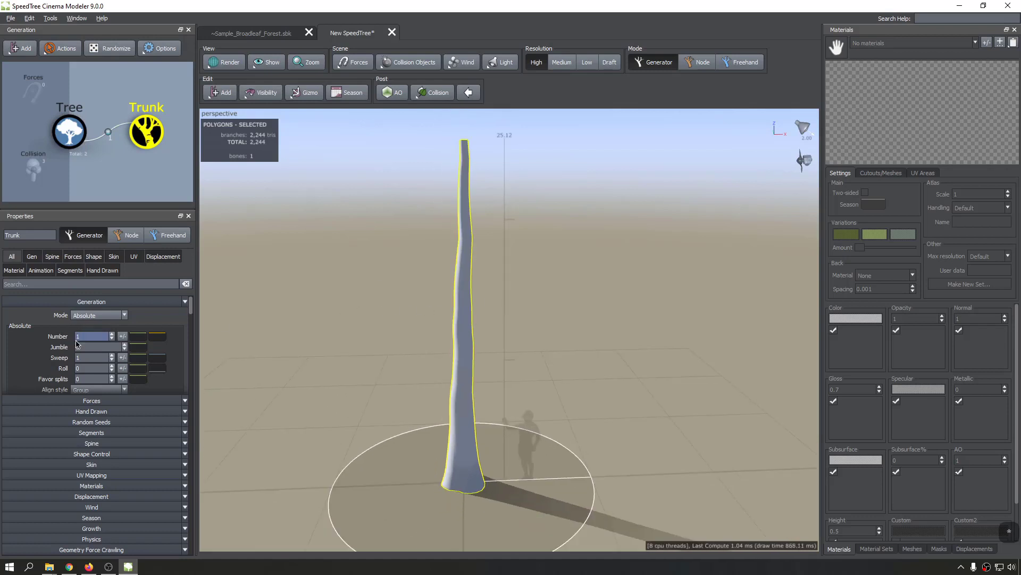
# Look through the trunk's Generation properties and set its Size scalar to 1.34.
pyautogui.scroll(-3, 37, 349)
pyautogui.scroll(3, 37, 349)
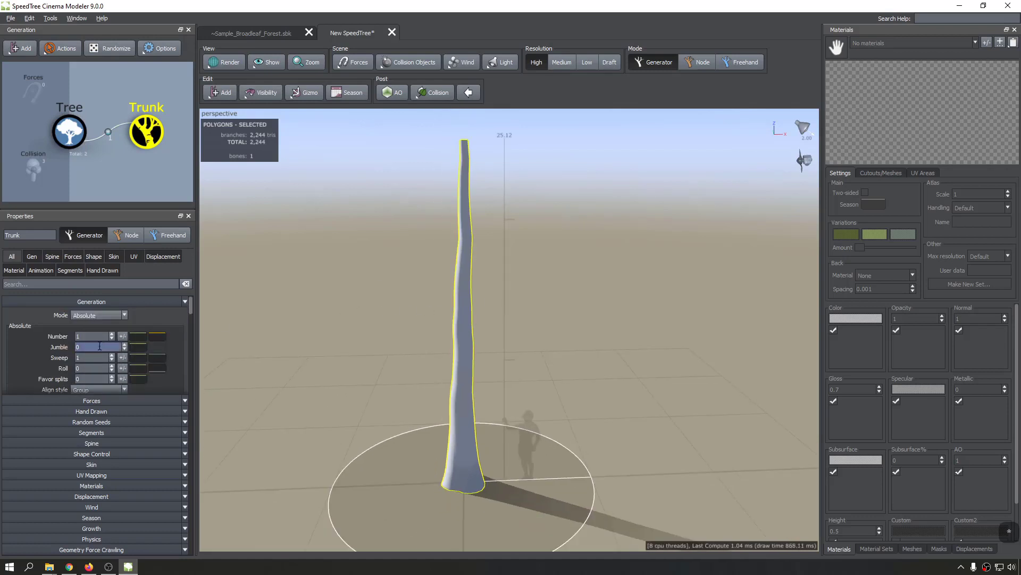
pyautogui.scroll(-5, 60, 349)
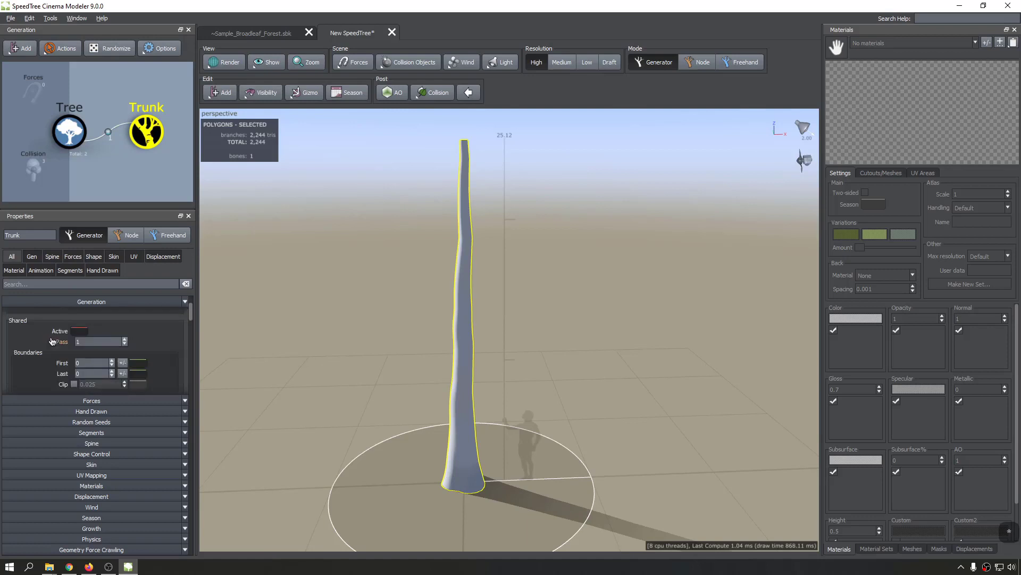
pyautogui.scroll(-1, 80, 353)
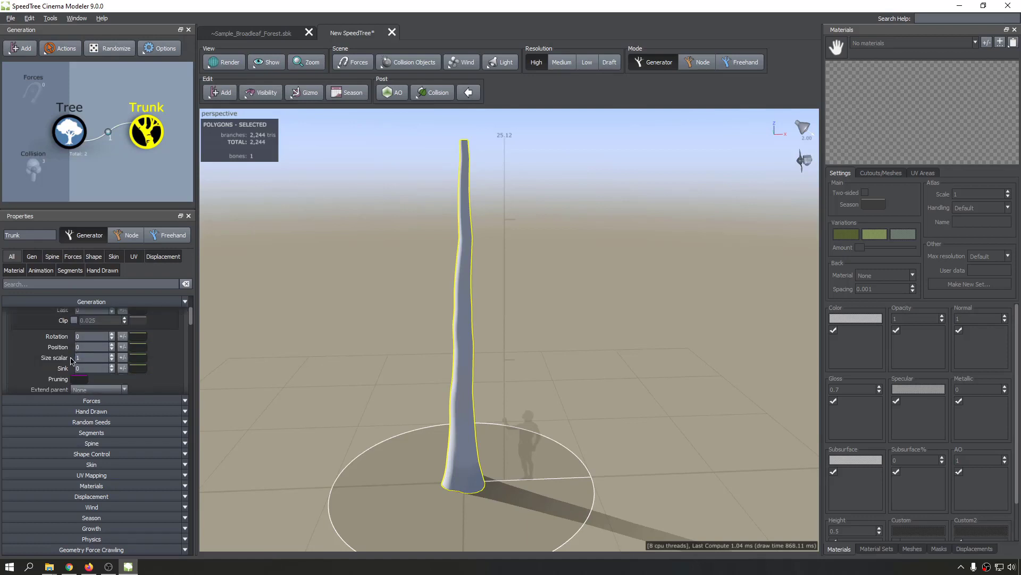
pyautogui.moveTo(112, 358); pyautogui.dragTo(112, 318)
pyautogui.scroll(2, 471, 374)
pyautogui.scroll(-4, 472, 375)
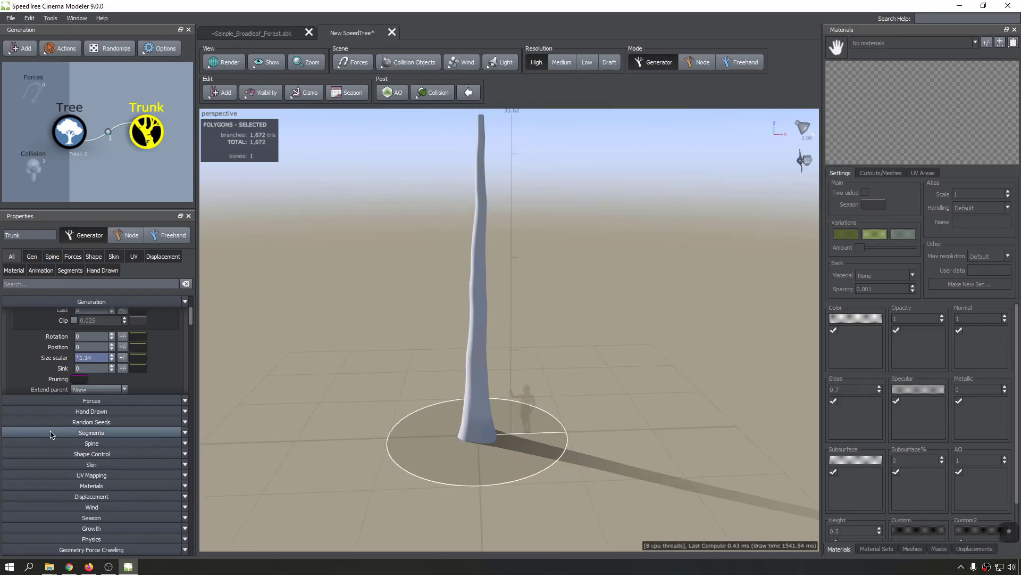
pyautogui.write('*')
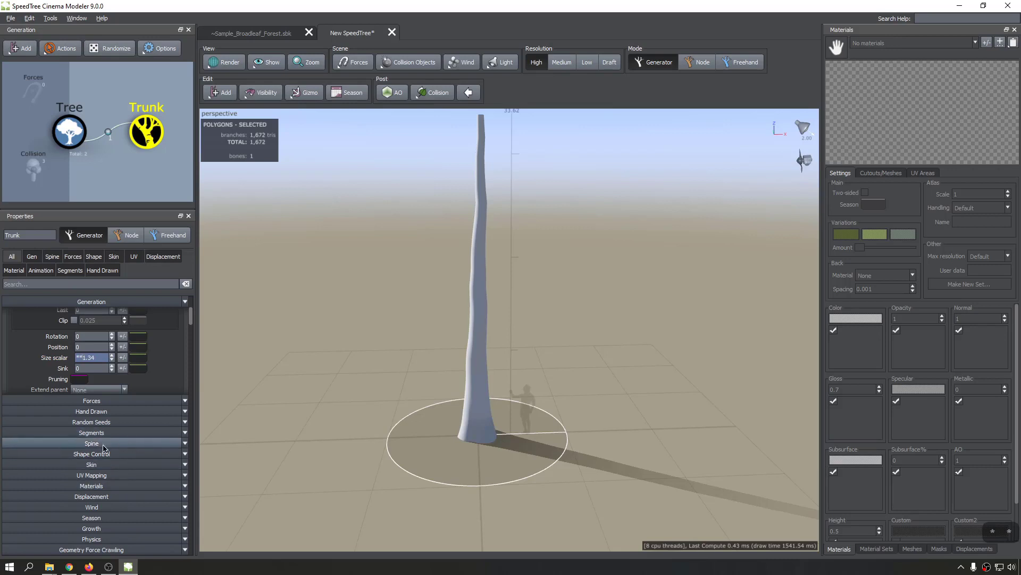
pyautogui.scroll(-5, 477, 372)
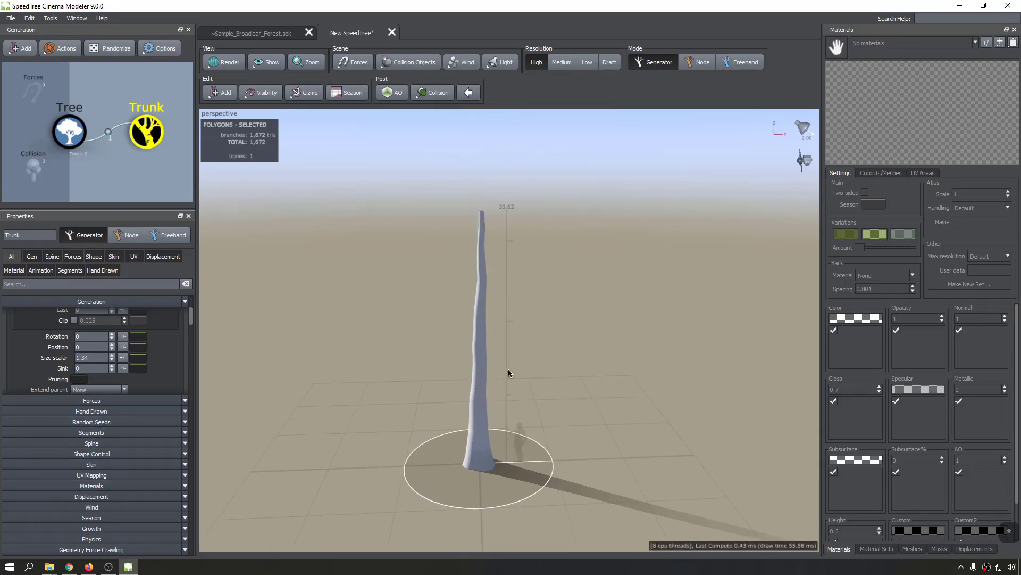
# Reselect the trunk in the viewport and raise its Generation Number to 3.
pyautogui.click(432, 366)
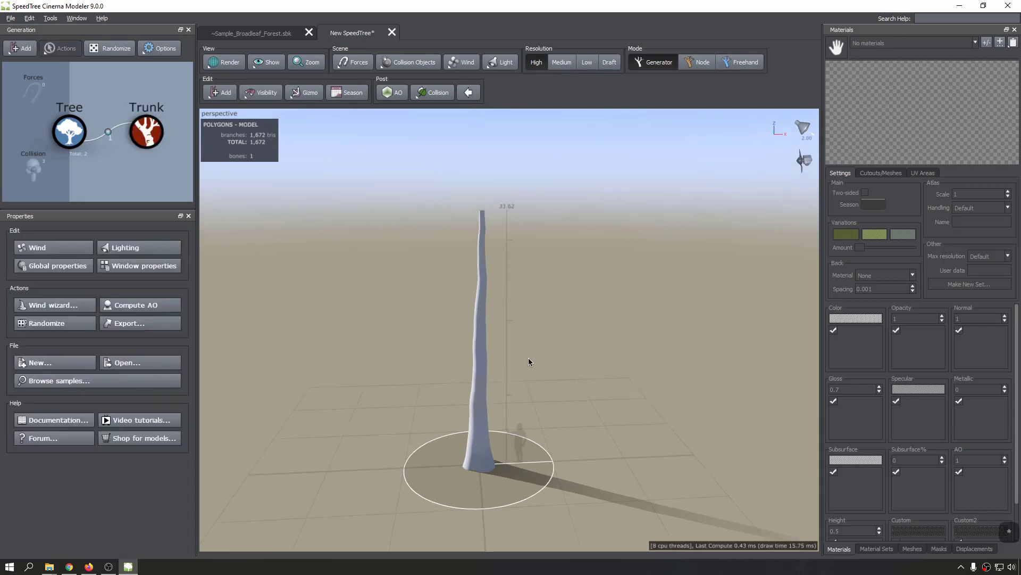
pyautogui.moveTo(528, 357)
pyautogui.mouseDown()
pyautogui.moveTo(543, 354)
pyautogui.moveTo(528, 353)
pyautogui.mouseUp()
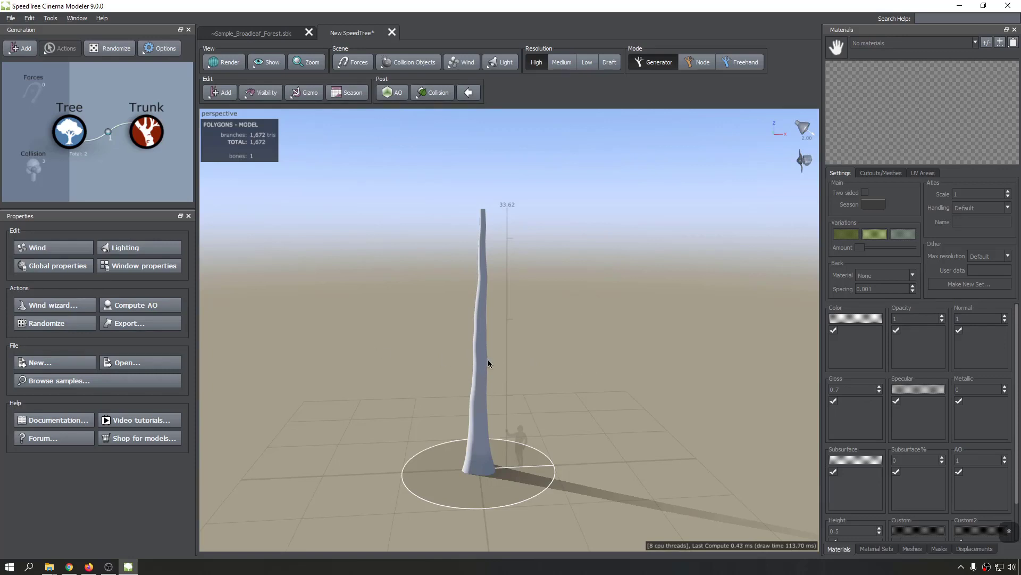
pyautogui.moveTo(492, 327); pyautogui.dragTo(563, 339)
pyautogui.click(485, 404)
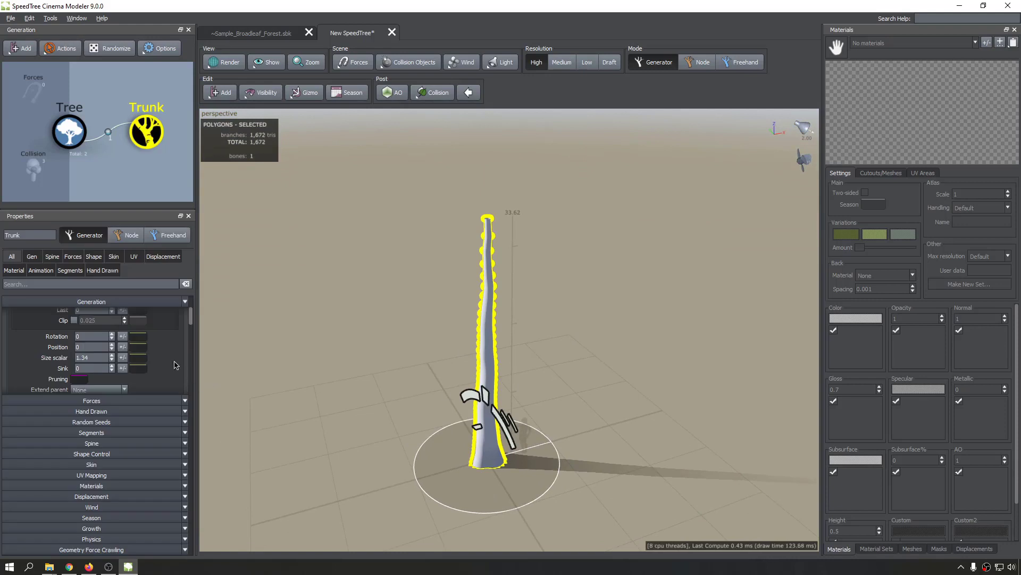
pyautogui.click(112, 334)
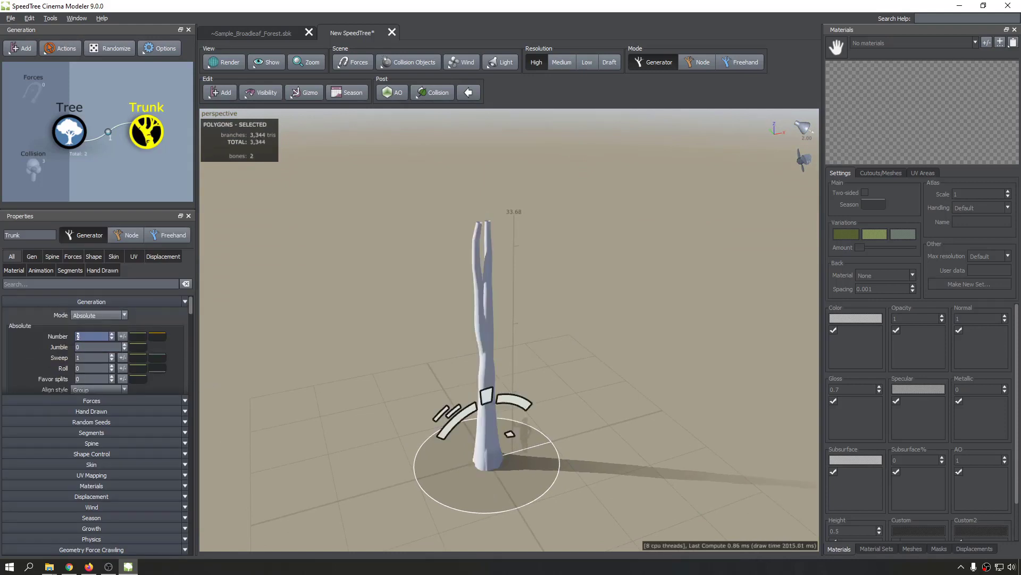
pyautogui.click(112, 334)
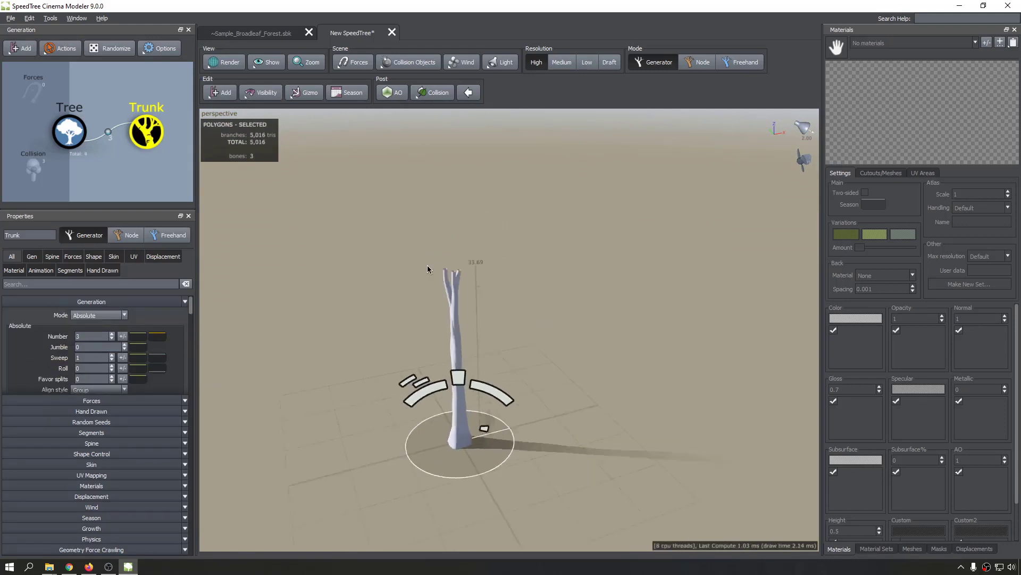
# In Node mode, move individual trunks out from the shared base so the three trunks stand apart on the ground.
pyautogui.scroll(5, 426, 265)
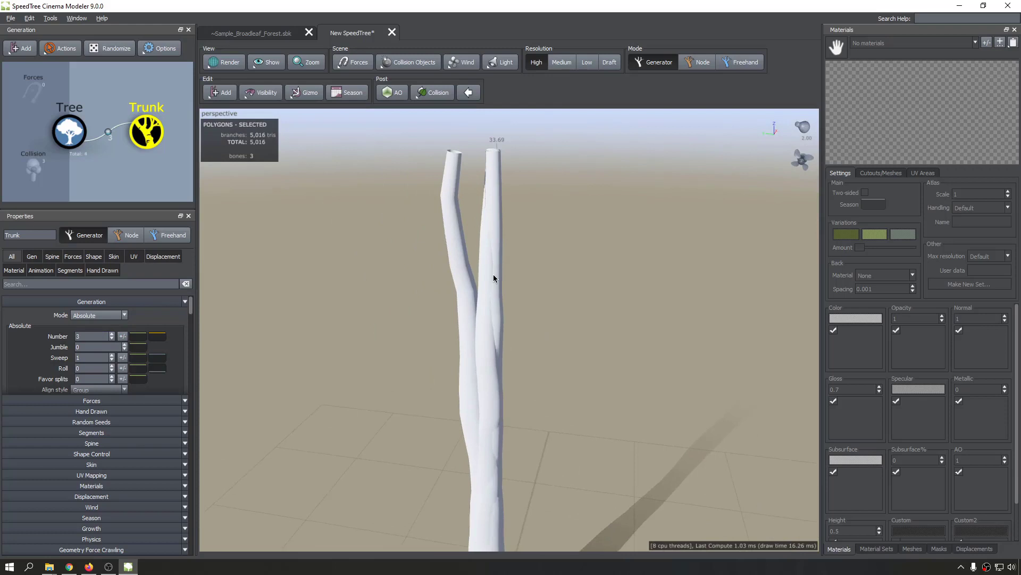
pyautogui.moveTo(493, 273); pyautogui.dragTo(649, 247)
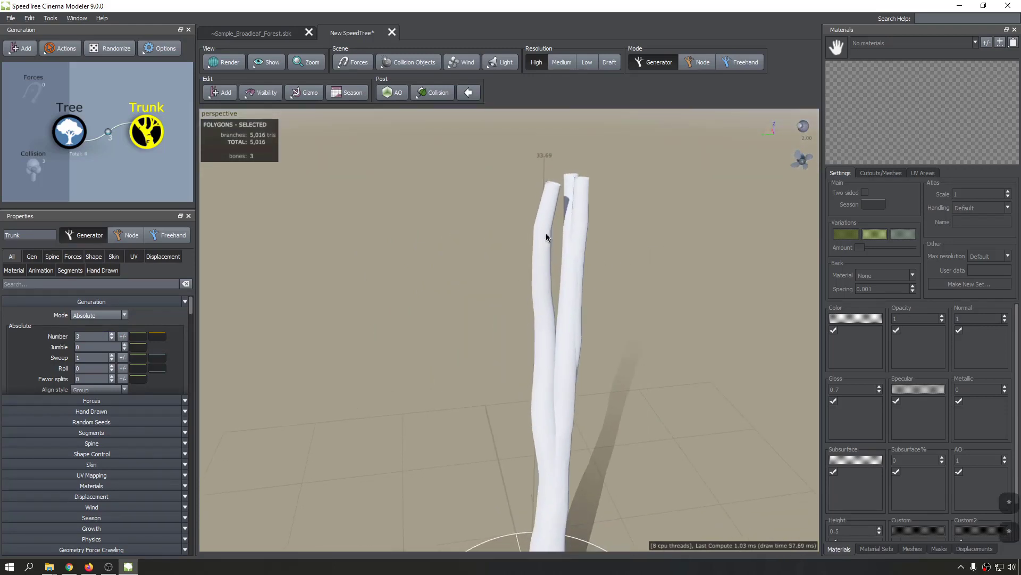
pyautogui.click(699, 62)
pyautogui.moveTo(597, 353); pyautogui.dragTo(595, 279, button='middle')
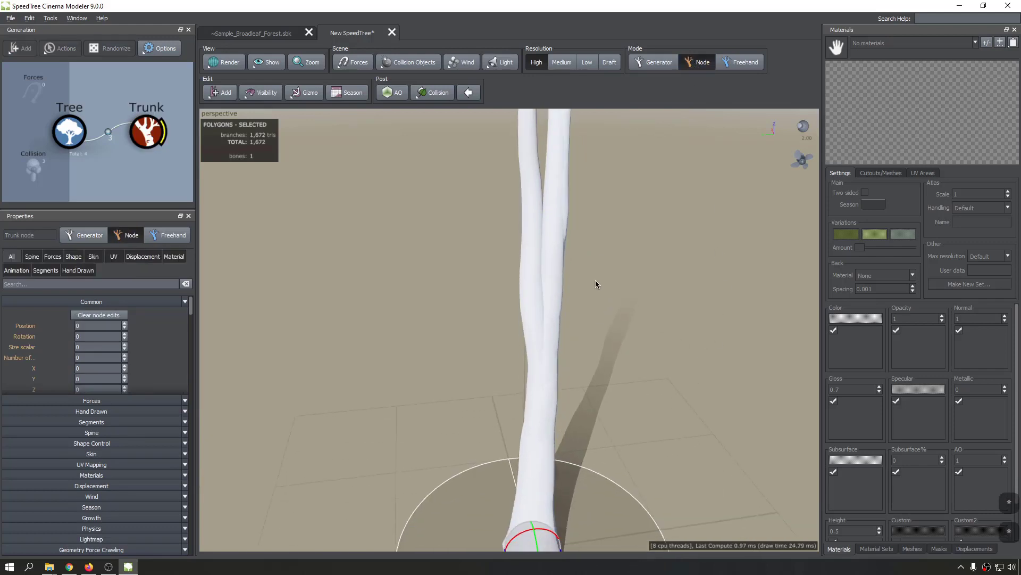
pyautogui.scroll(3, 528, 238)
pyautogui.scroll(-4, 529, 250)
pyautogui.scroll(-2, 529, 250)
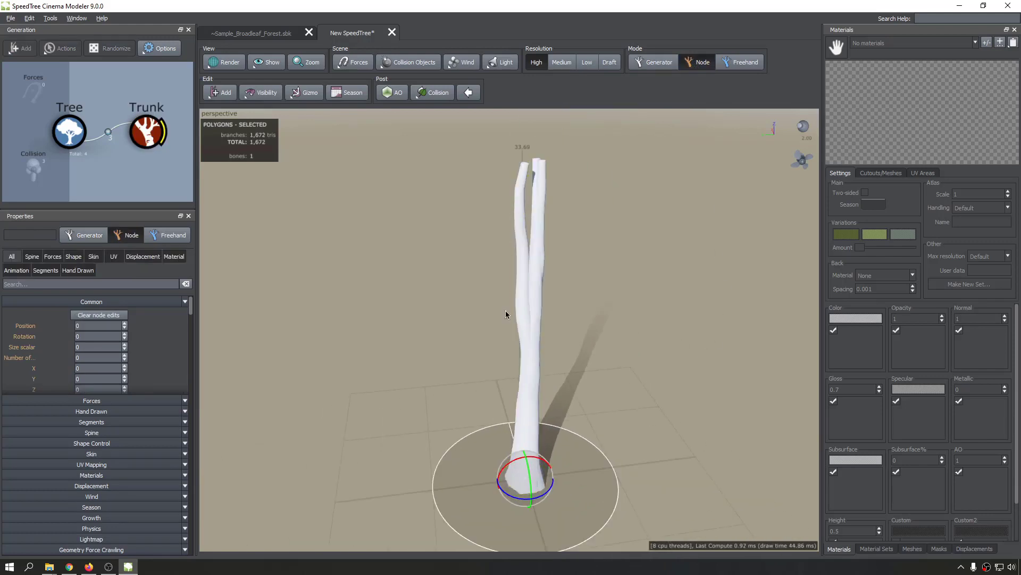
pyautogui.press('w')
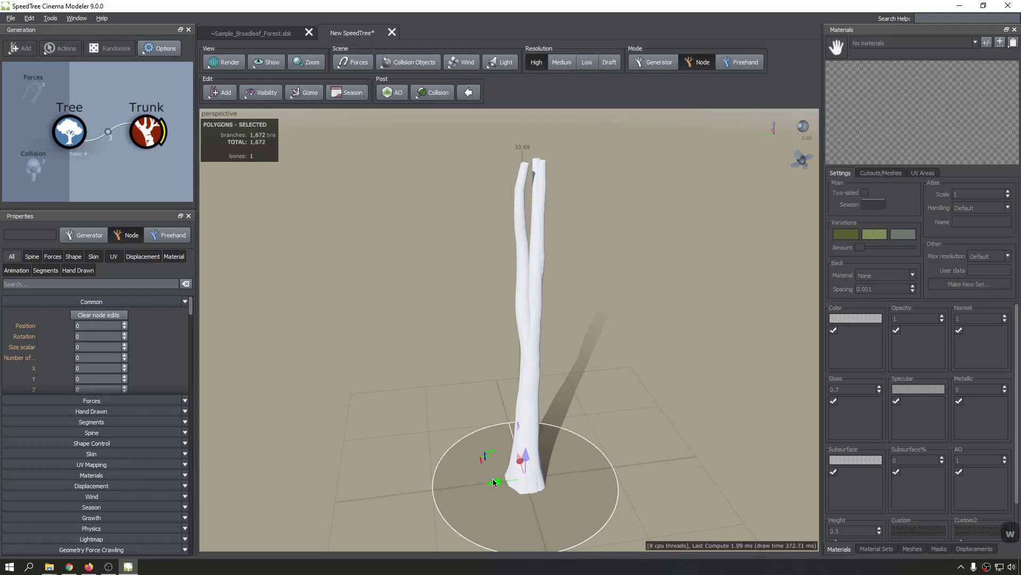
pyautogui.moveTo(490, 478); pyautogui.dragTo(432, 420)
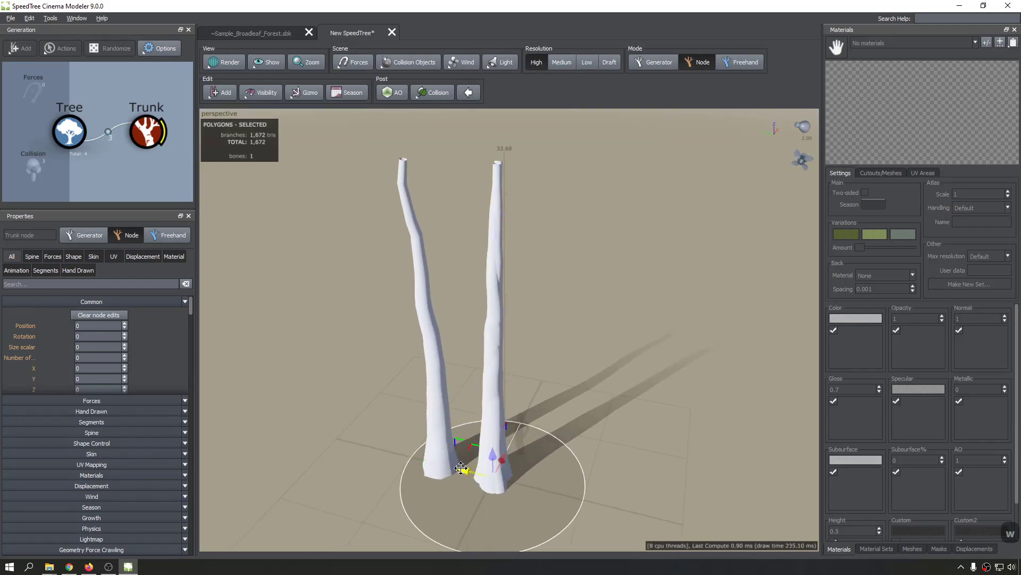
pyautogui.moveTo(468, 468); pyautogui.dragTo(527, 437)
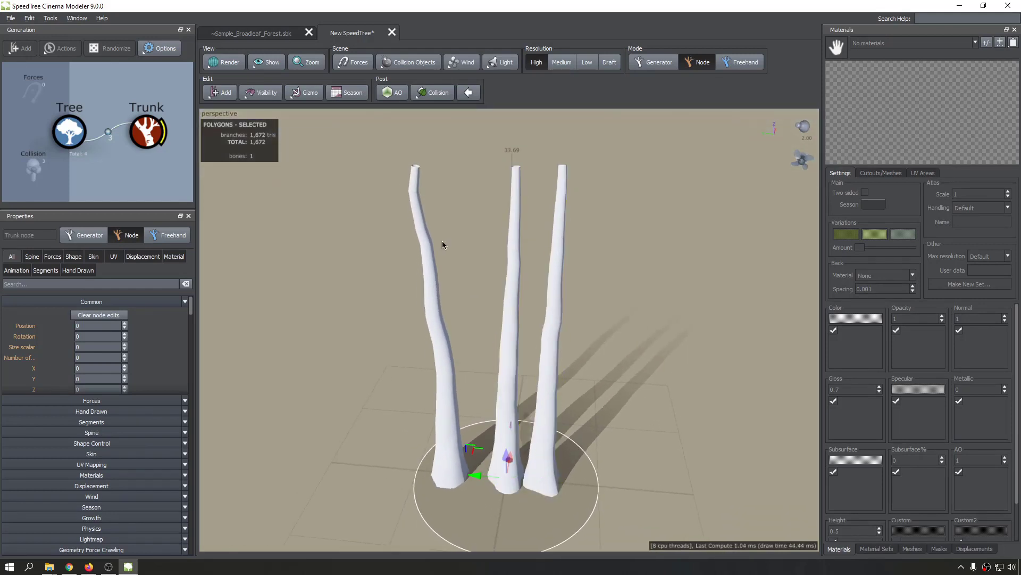
# Return to Generator mode and select different trunks in the viewport to examine how the whole generator is selected.
pyautogui.scroll(-2, 442, 241)
pyautogui.click(648, 61)
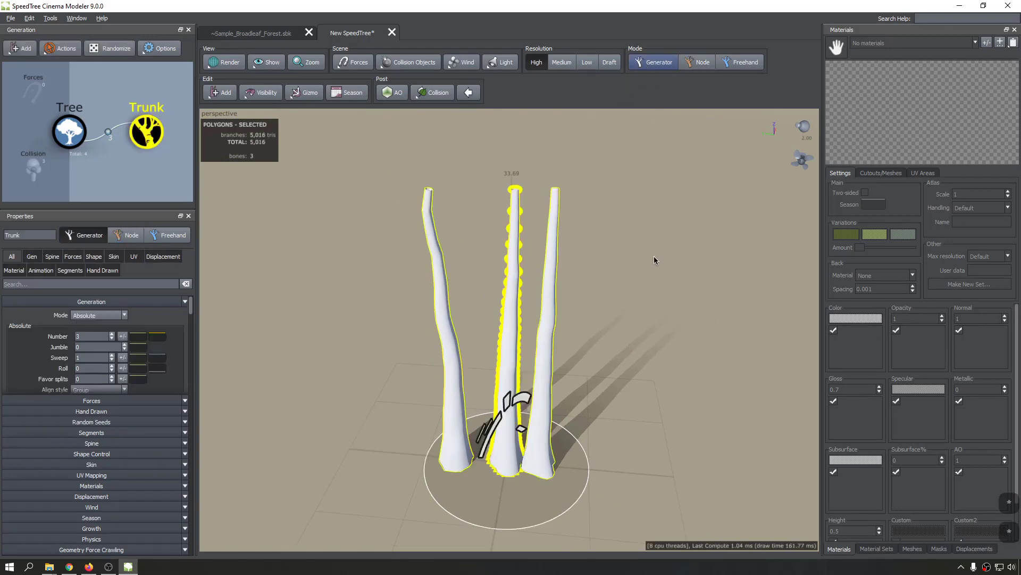
pyautogui.click(556, 346)
pyautogui.click(552, 345)
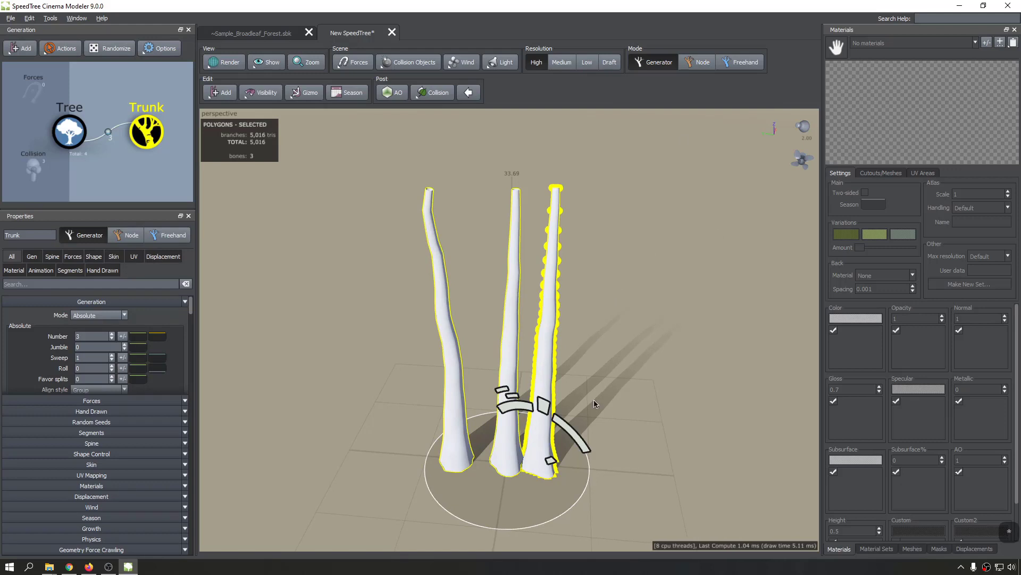
pyautogui.click(639, 377)
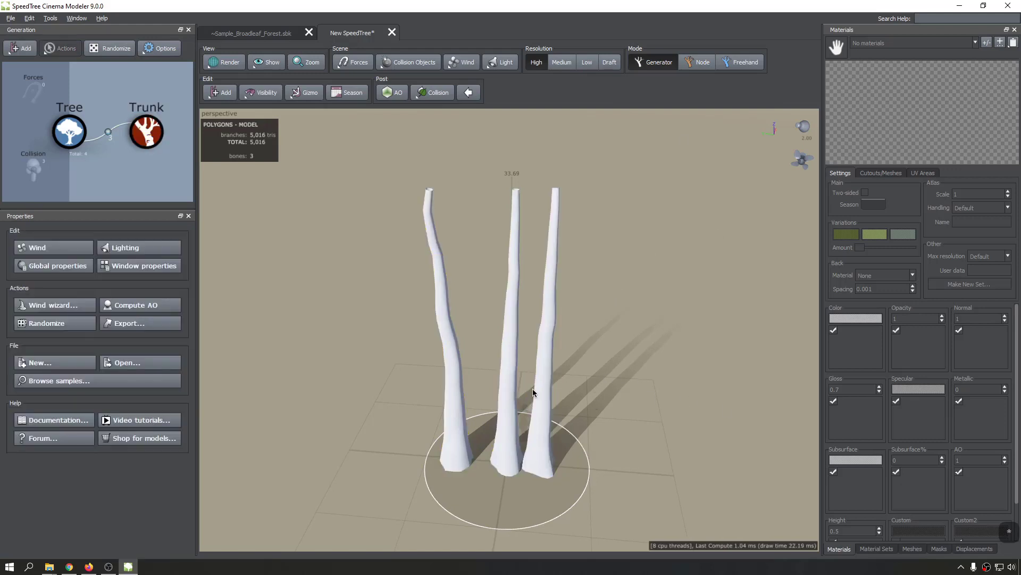
pyautogui.moveTo(324, 414); pyautogui.dragTo(451, 406)
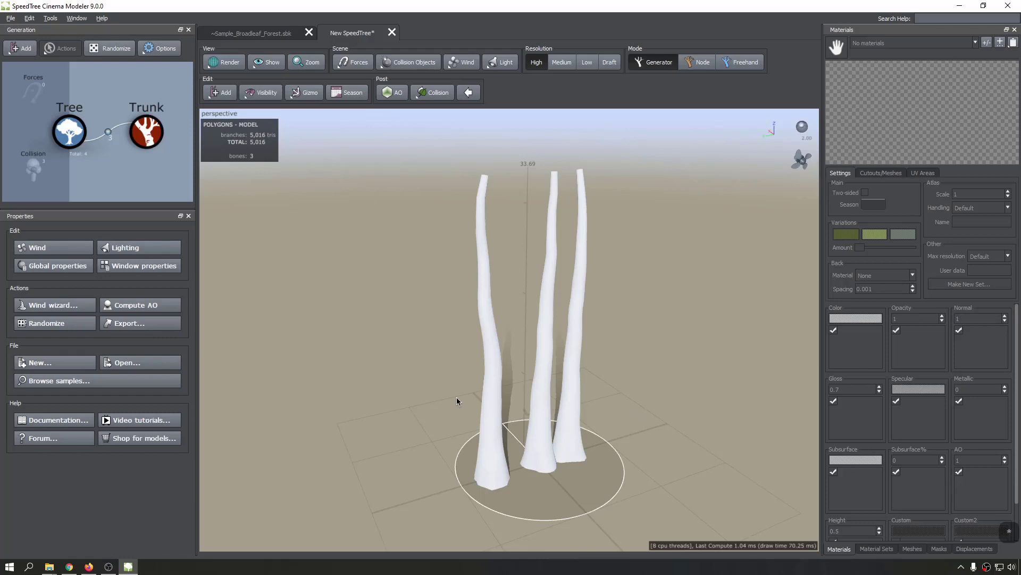
pyautogui.click(488, 330)
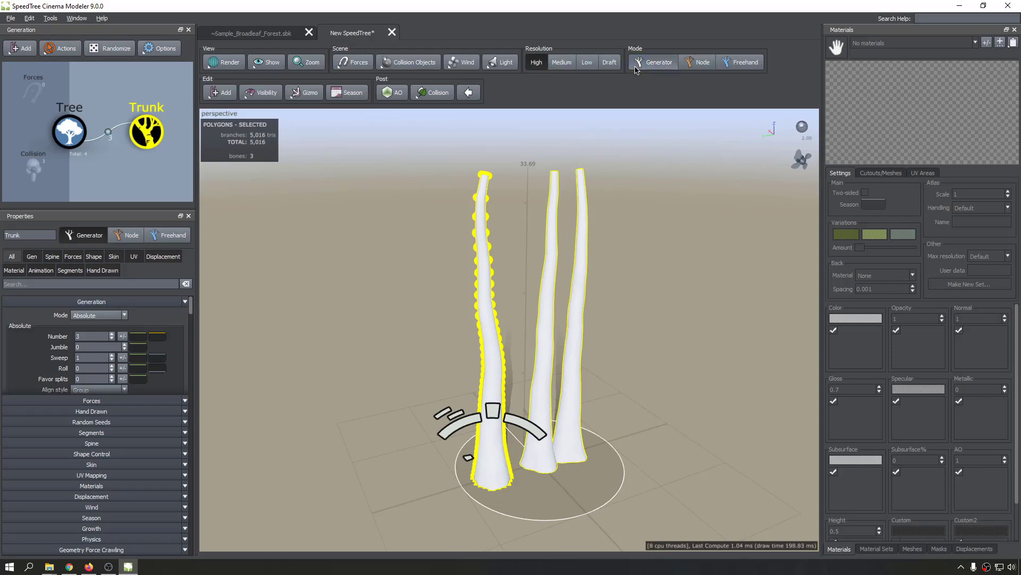
# Reselect the trunks in the viewport and reduce the generator's Number to 1.
pyautogui.click(640, 272)
pyautogui.click(479, 303)
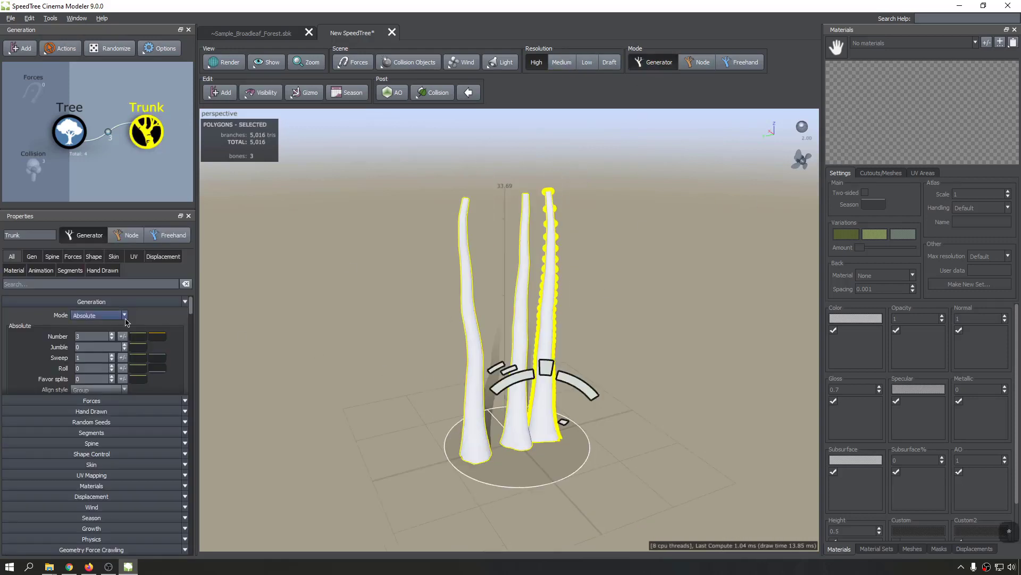
pyautogui.click(111, 339)
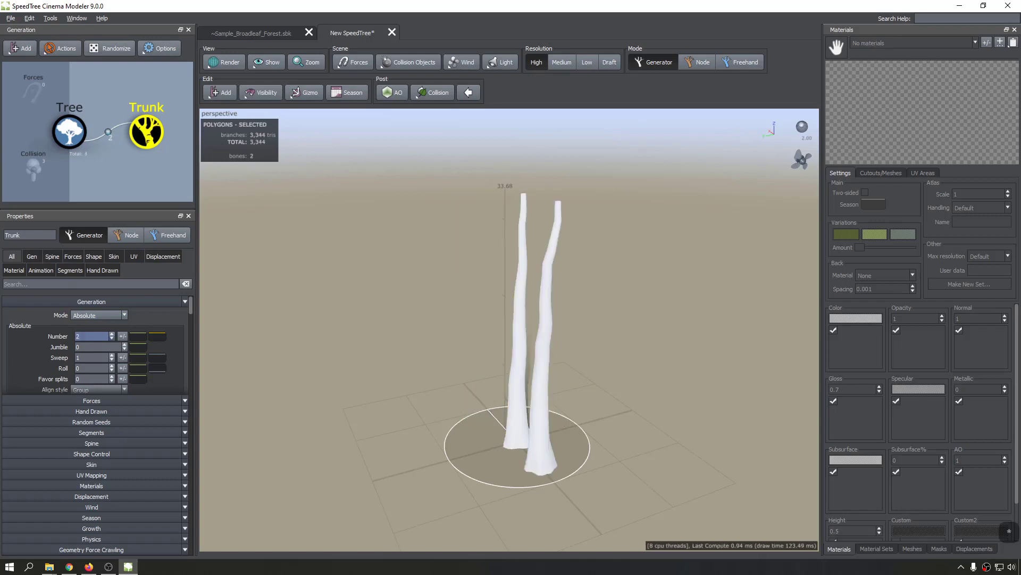
pyautogui.click(111, 338)
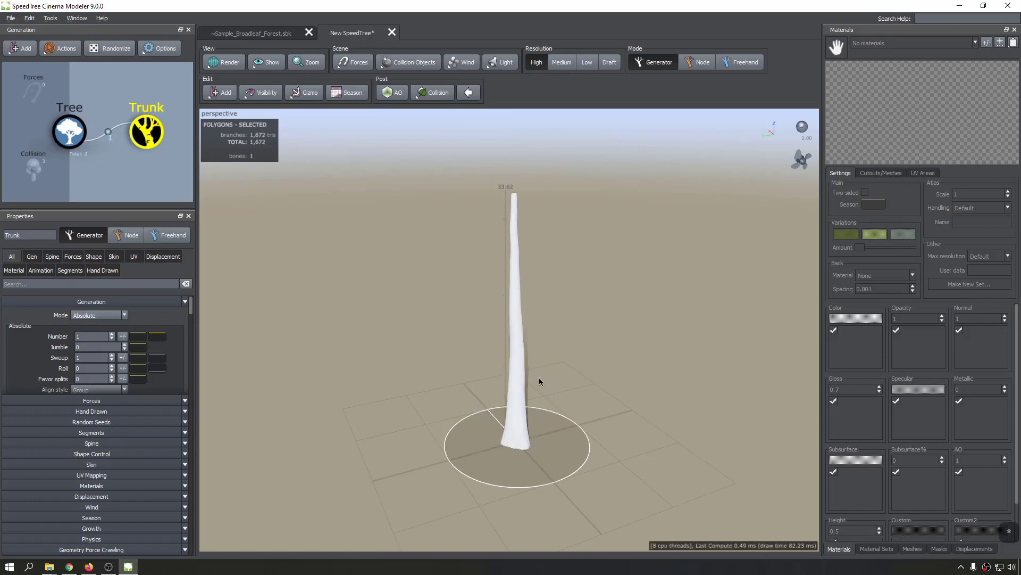
# Add a Branch generator to the Trunk and clear the selection.
pyautogui.moveTo(139, 154); pyautogui.dragTo(109, 155, button='middle')
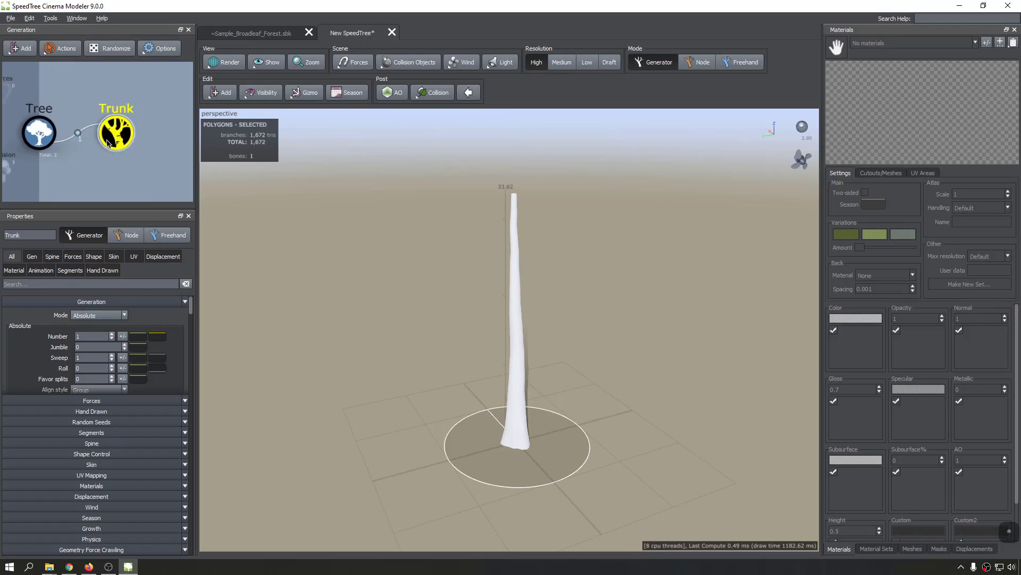
pyautogui.click(218, 92)
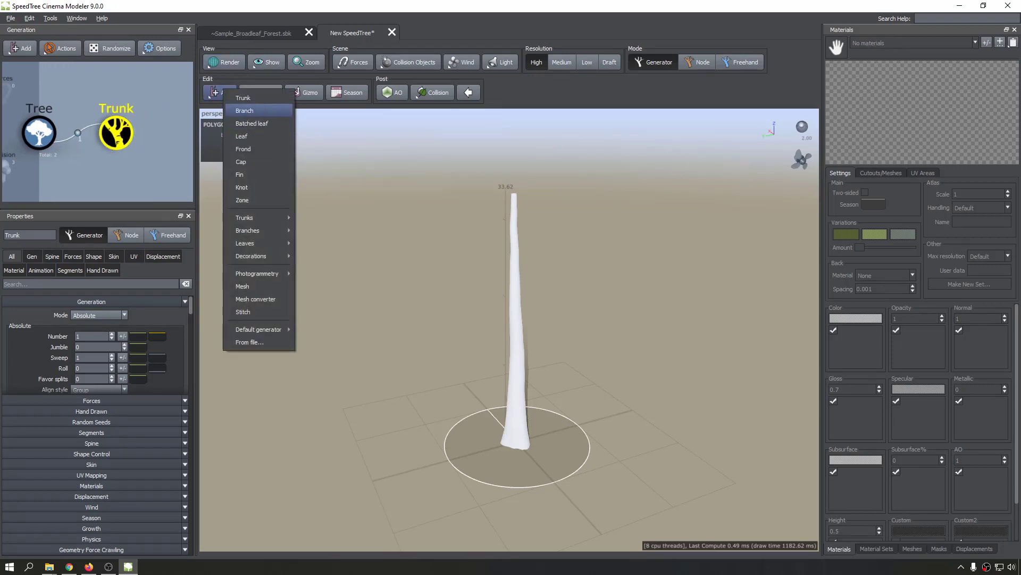
pyautogui.click(244, 110)
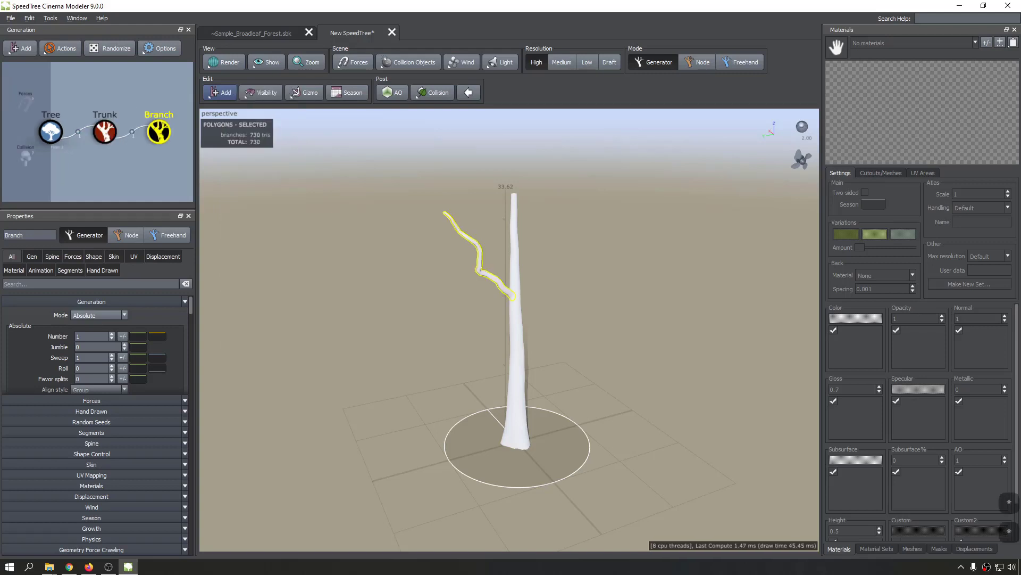
pyautogui.press('Escape')
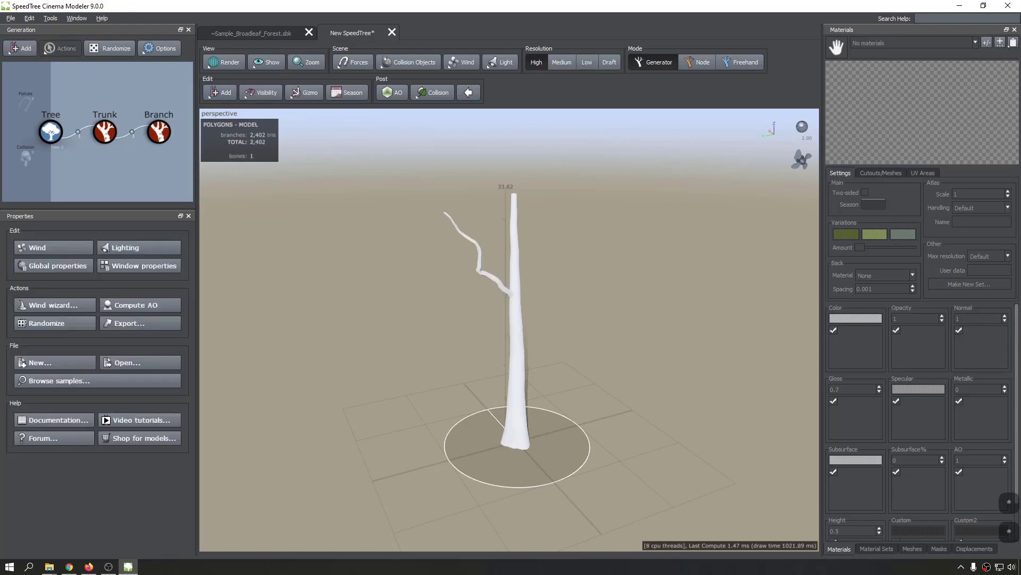
# Set the Branch generator's Number to 10 and orbit around the tree to view the branches.
pyautogui.click(159, 131)
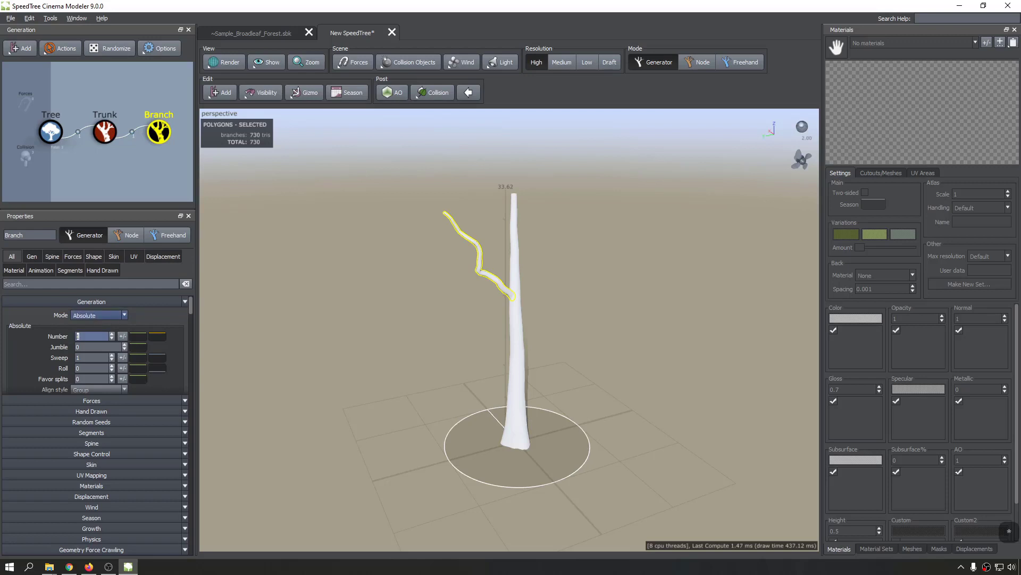
pyautogui.write('10')
pyautogui.press('Return')
pyautogui.moveTo(505, 341); pyautogui.dragTo(649, 287)
pyautogui.click(649, 288)
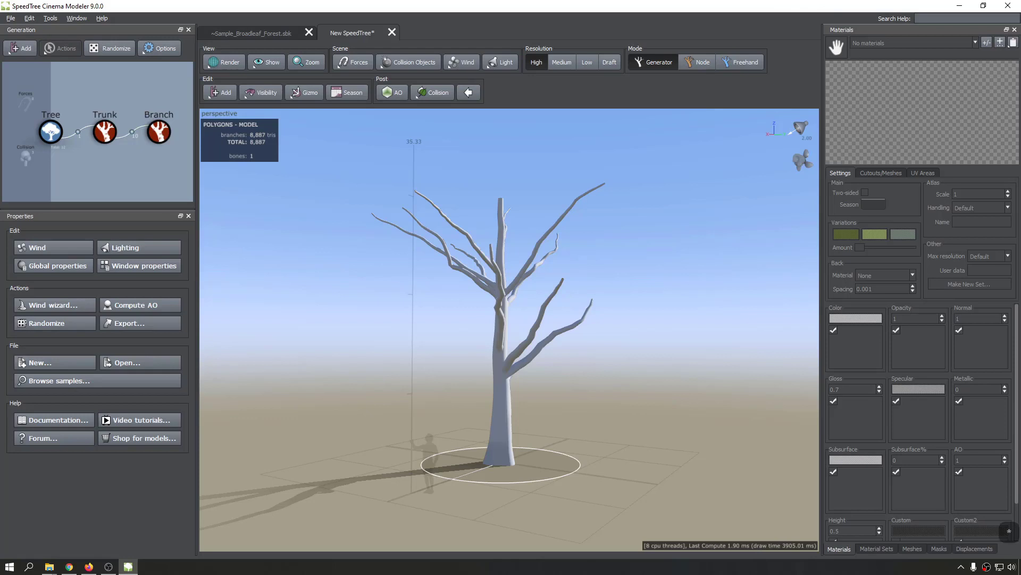
# Select the Branch generator and open its Forces properties.
pyautogui.click(159, 134)
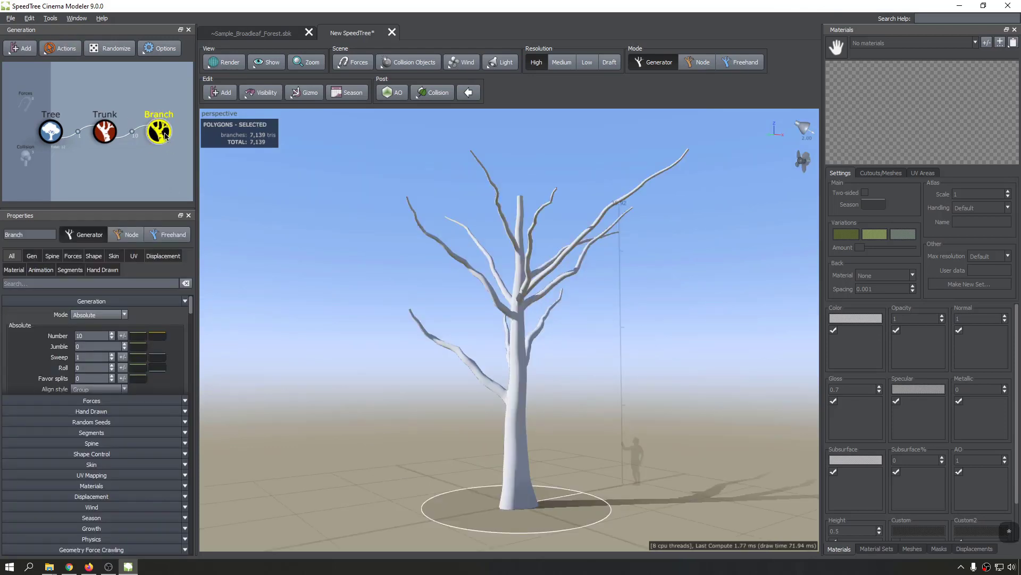
pyautogui.moveTo(165, 133); pyautogui.dragTo(150, 133, button='middle')
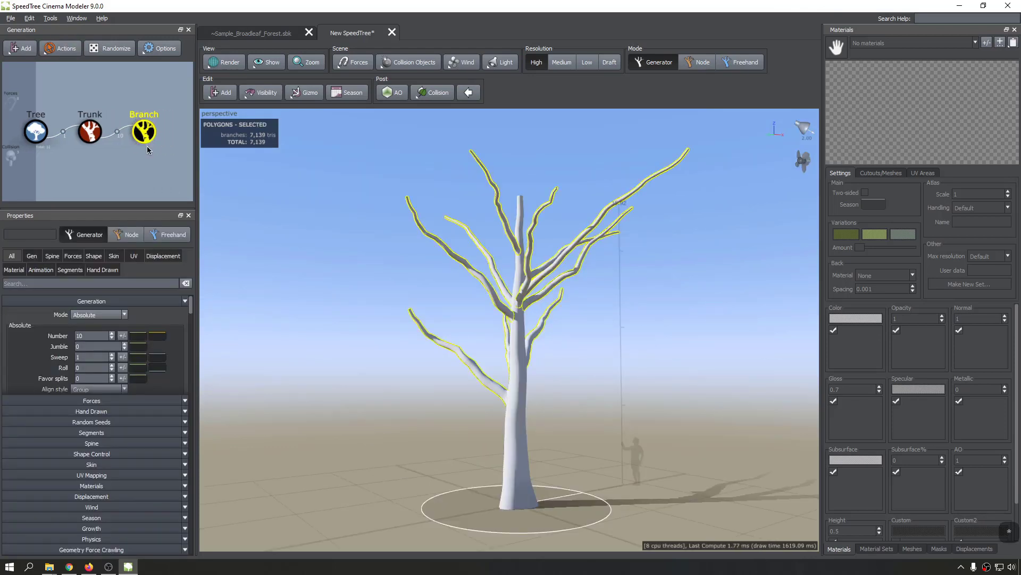
pyautogui.click(161, 399)
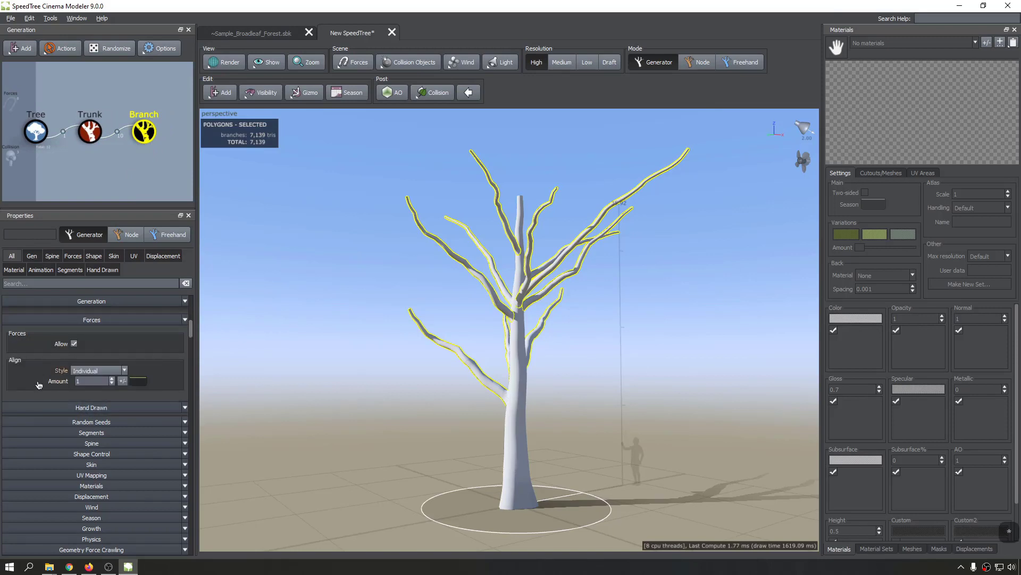
# In Node mode, select the short lowest branch and adjust its length to a + % of parent offset of -0.071.
pyautogui.click(700, 62)
pyautogui.moveTo(580, 373); pyautogui.dragTo(650, 401)
pyautogui.click(535, 363)
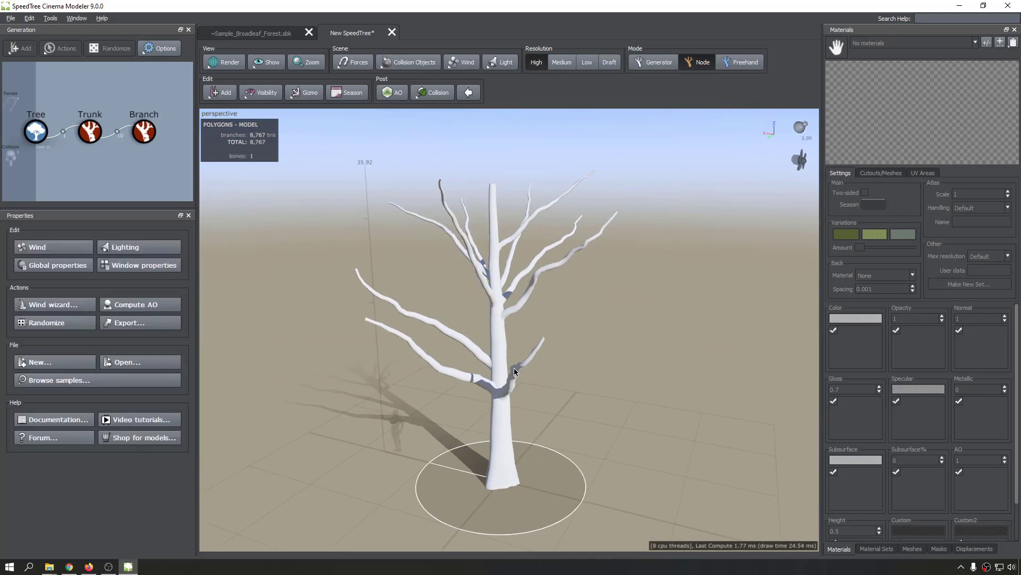
pyautogui.moveTo(514, 369); pyautogui.dragTo(563, 359)
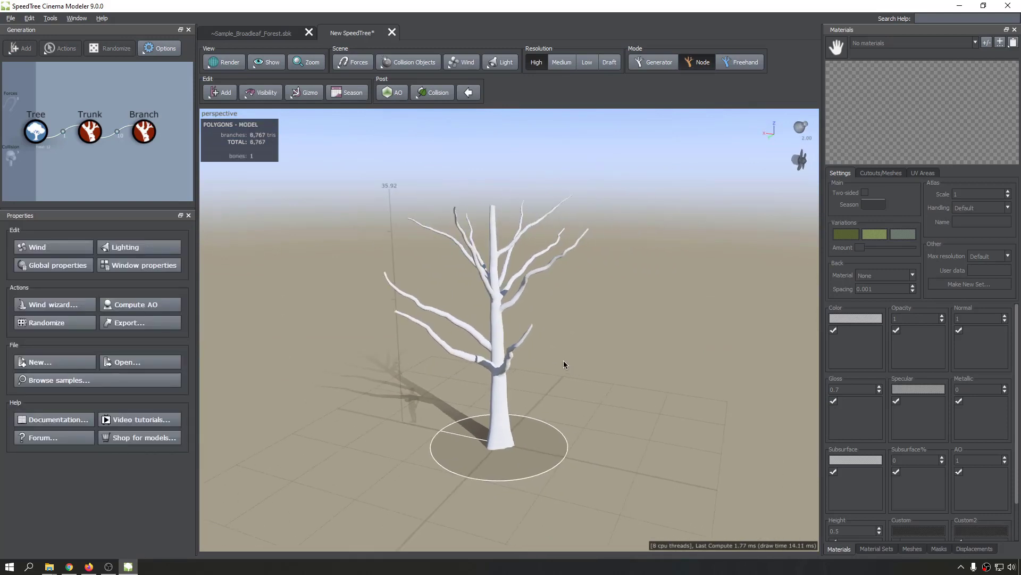
pyautogui.click(521, 341)
pyautogui.moveTo(563, 323); pyautogui.dragTo(523, 311, button='middle')
pyautogui.moveTo(523, 311); pyautogui.dragTo(599, 279)
pyautogui.moveTo(479, 337); pyautogui.dragTo(453, 339)
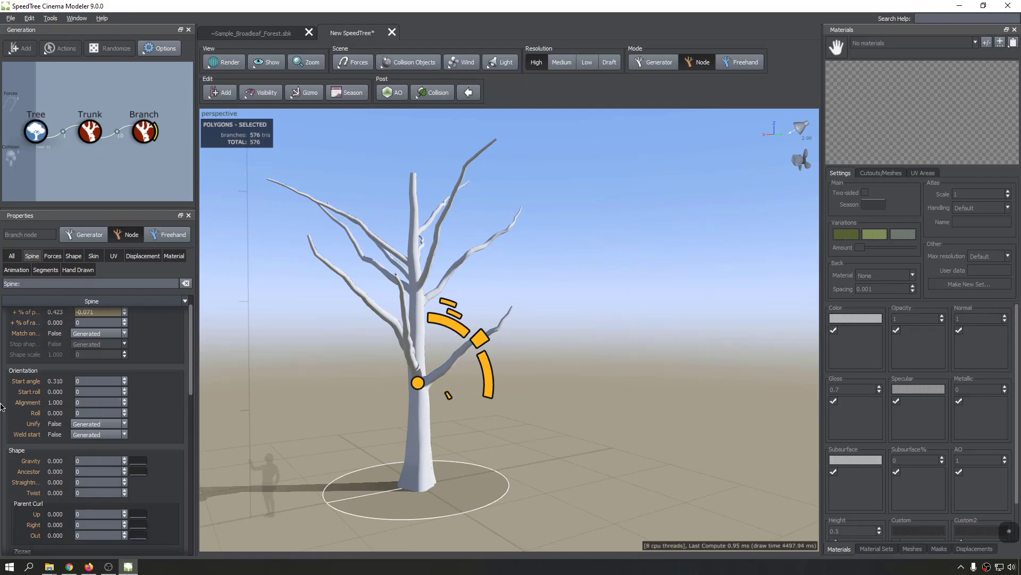
# Select the Branch generator and examine its Spine length settings and its Generation Size scalar.
pyautogui.scroll(1, 4, 409)
pyautogui.click(143, 131)
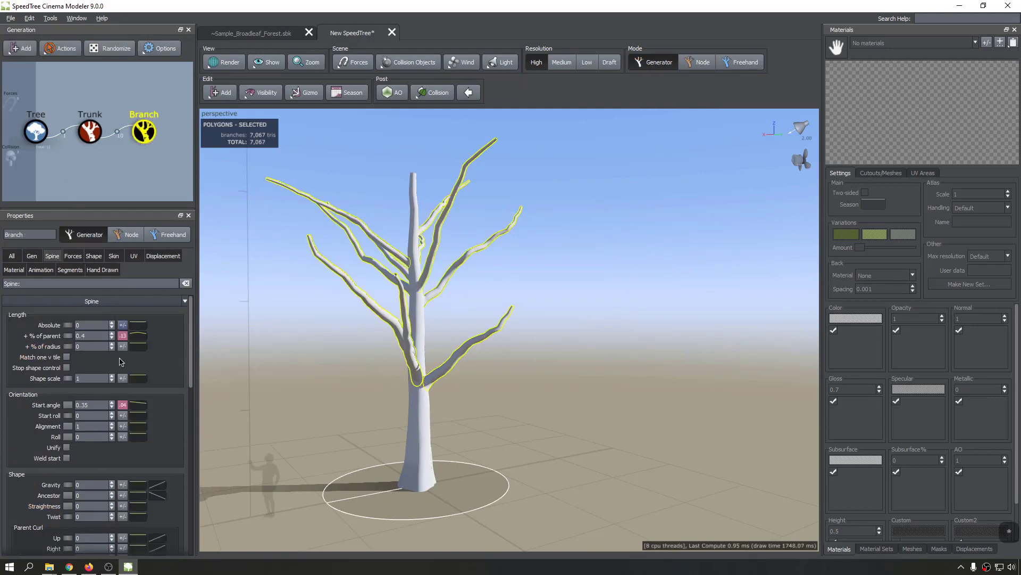
pyautogui.scroll(-5, 48, 461)
pyautogui.scroll(5, 48, 463)
pyautogui.doubleClick(84, 336)
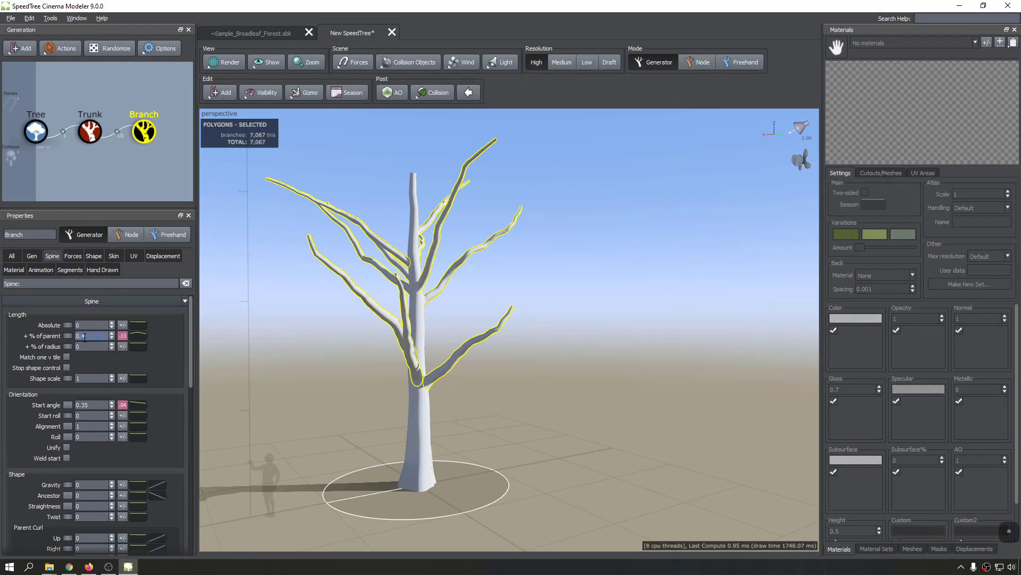
pyautogui.click(11, 256)
pyautogui.scroll(-1, 29, 362)
pyautogui.scroll(-3, 32, 361)
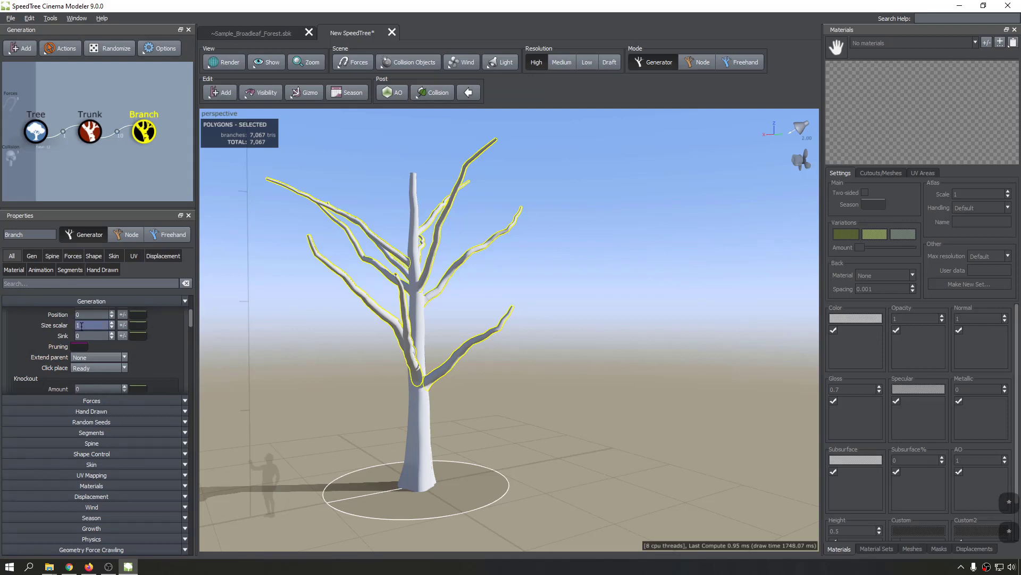
# Switch to Node mode and set the selected branch's Size scalar to 2, then orbit to view it from above.
pyautogui.click(687, 64)
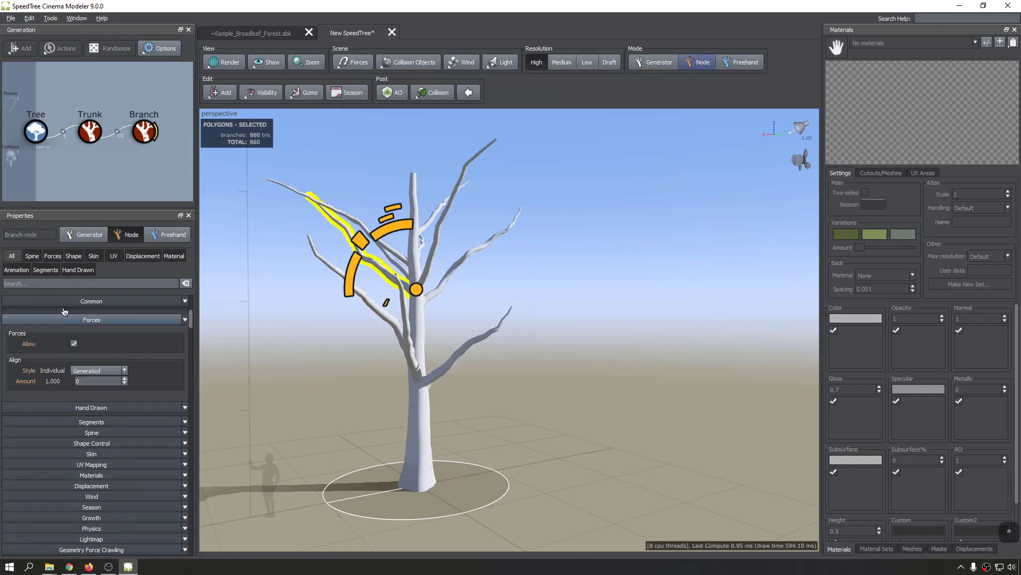
pyautogui.click(12, 256)
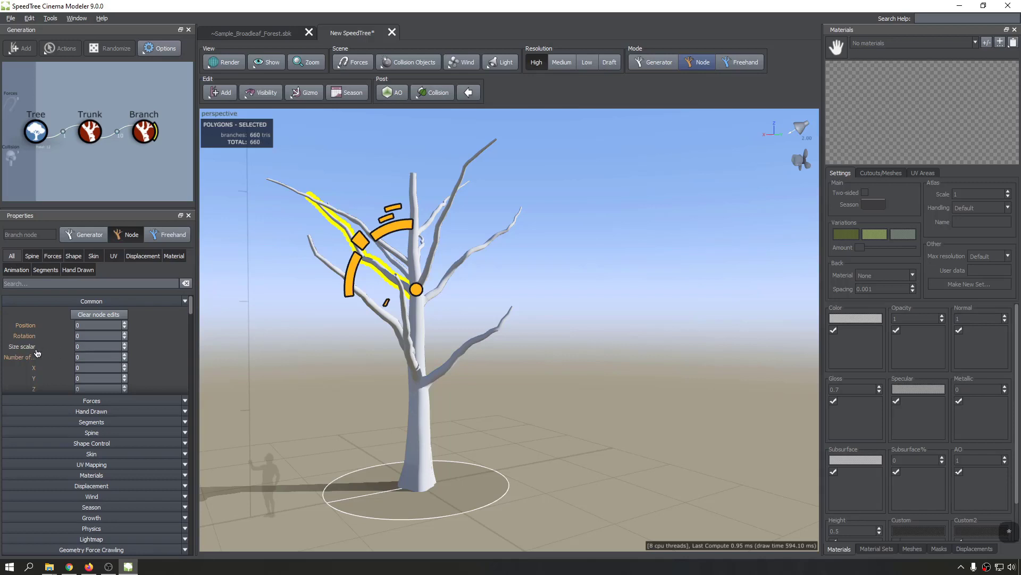
pyautogui.click(83, 345)
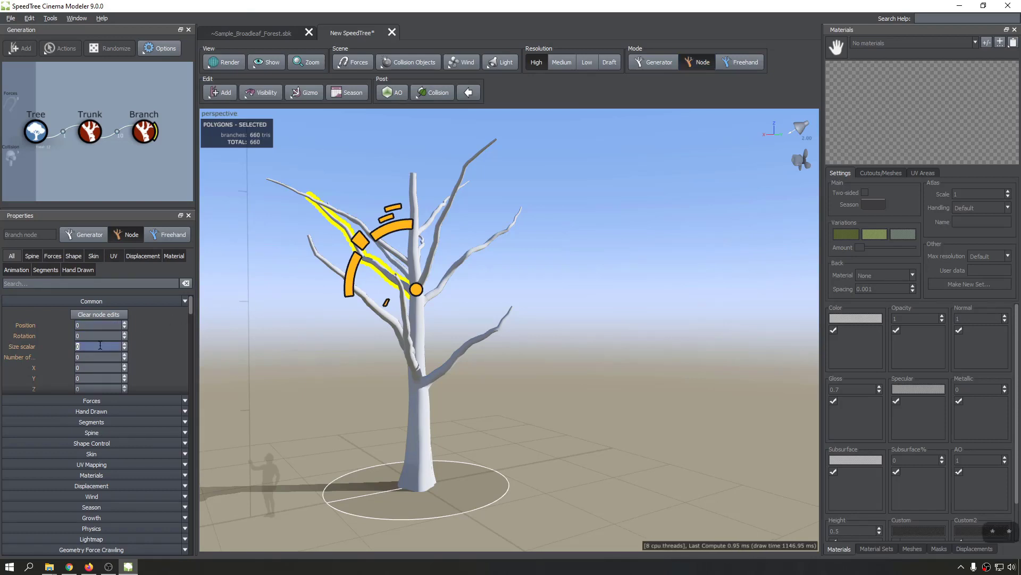
pyautogui.write('2')
pyautogui.press('Return')
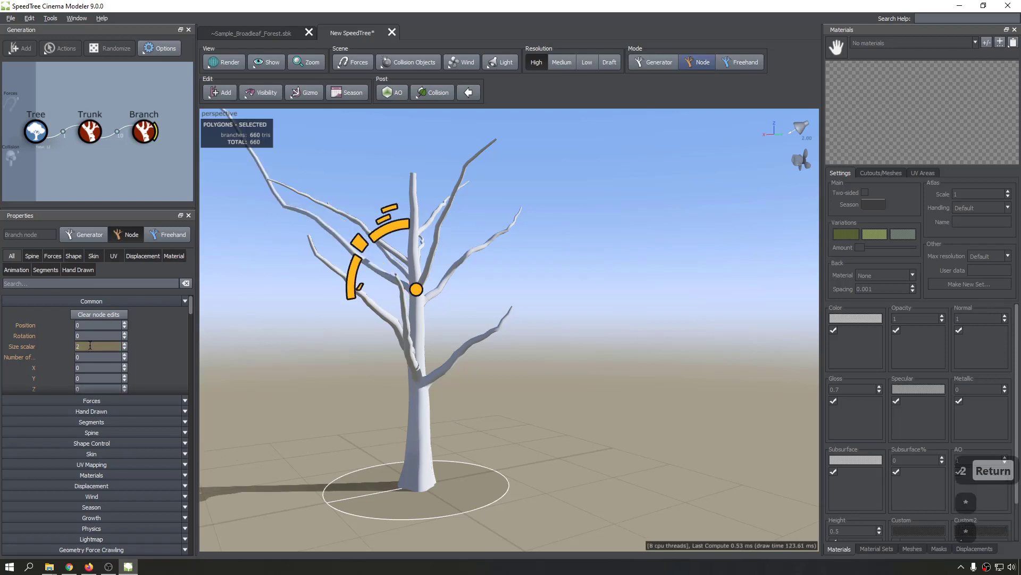
pyautogui.moveTo(285, 355); pyautogui.dragTo(339, 421)
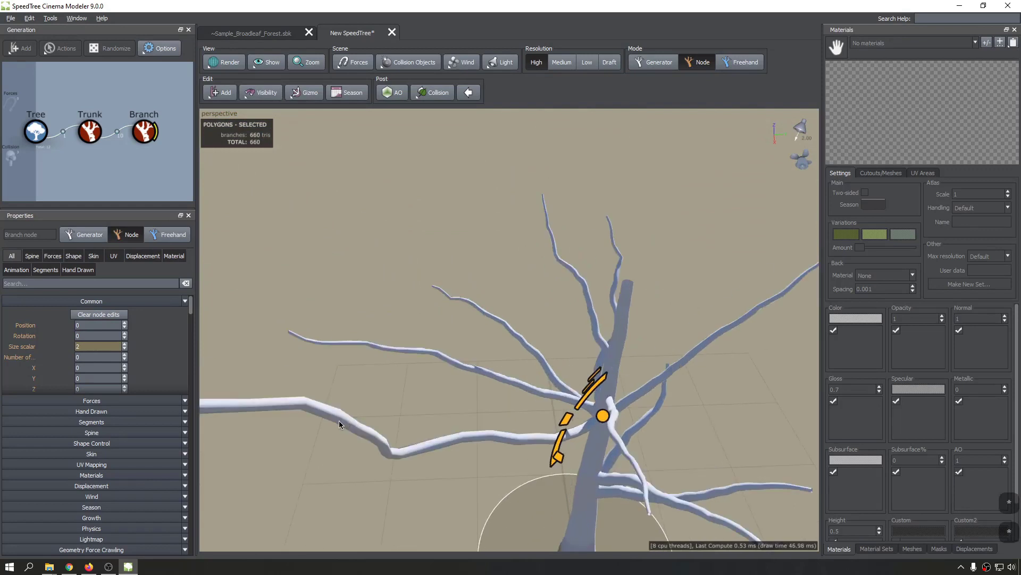
# Examine the Common and Spine node properties of the enlarged branch, then select a neighbouring branch to compare its values.
pyautogui.scroll(-5, 334, 423)
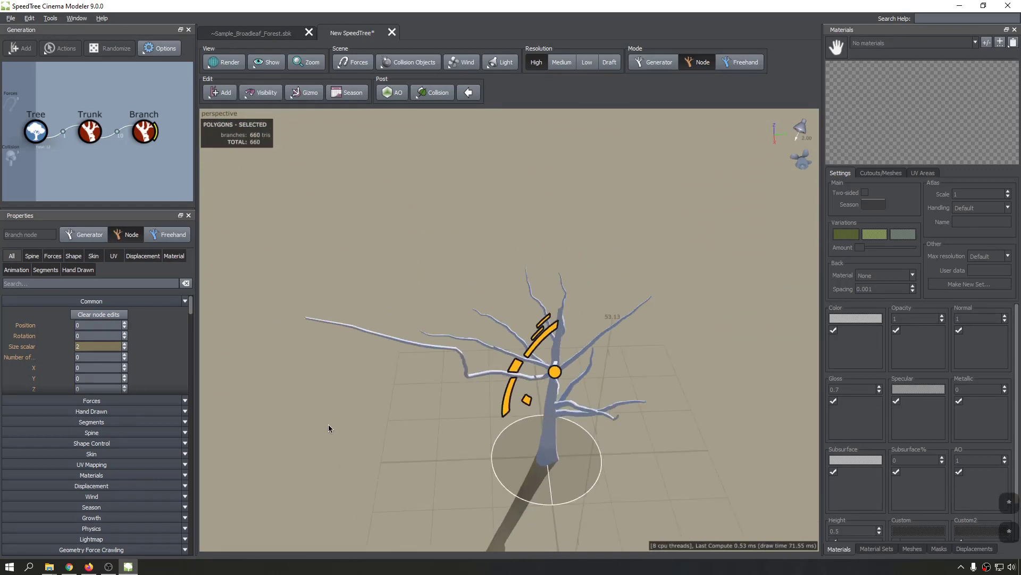
pyautogui.scroll(-3, 91, 367)
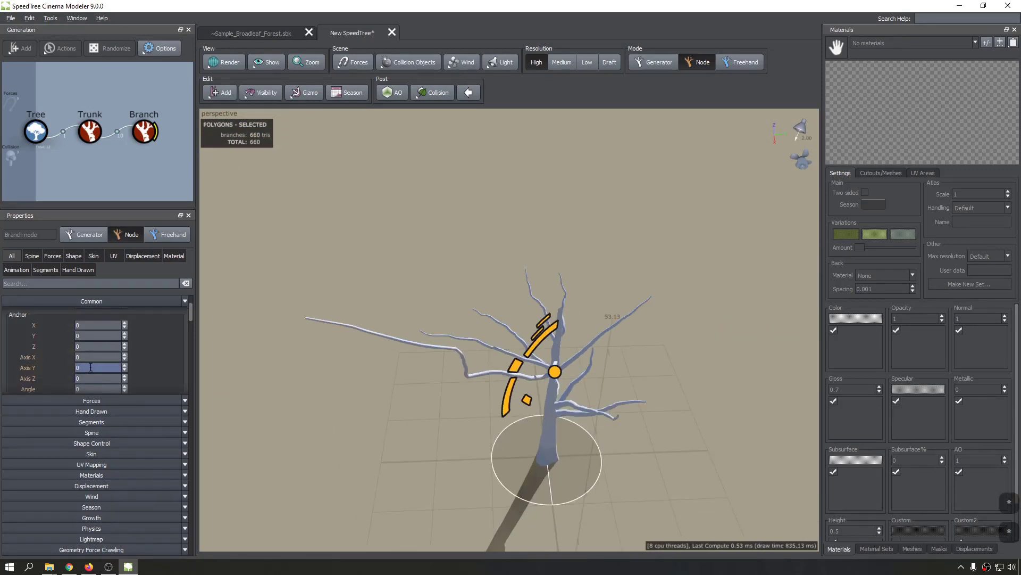
pyautogui.scroll(-8, 91, 367)
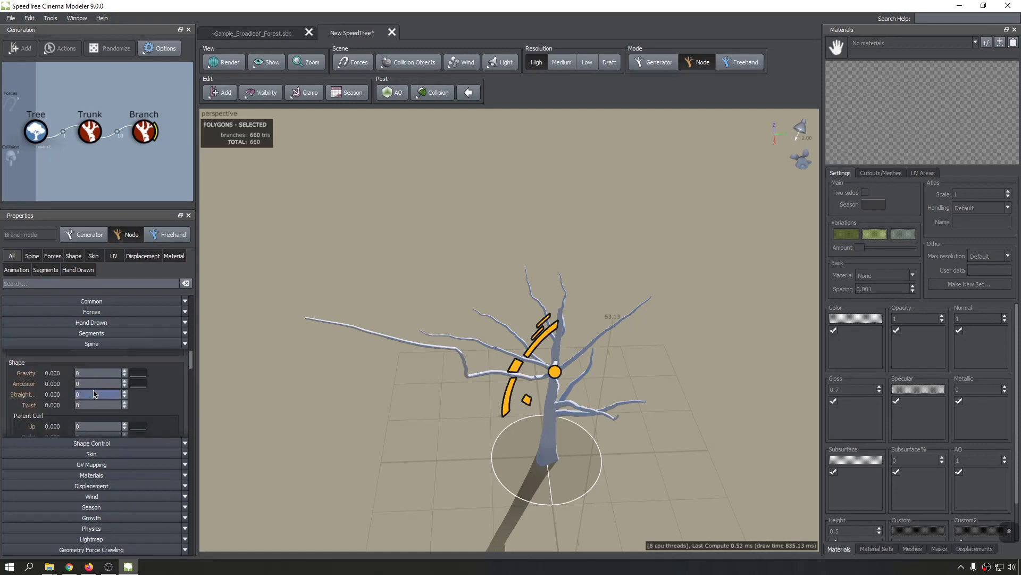
pyautogui.scroll(-5, 94, 394)
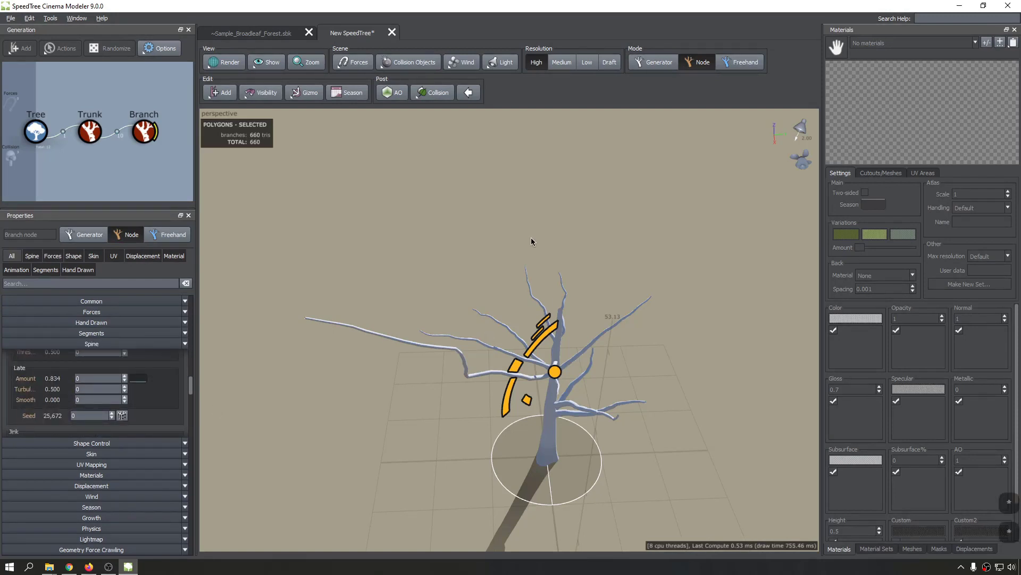
pyautogui.click(499, 244)
pyautogui.moveTo(499, 244); pyautogui.dragTo(542, 242)
pyautogui.scroll(-3, 560, 220)
pyautogui.scroll(5, 550, 224)
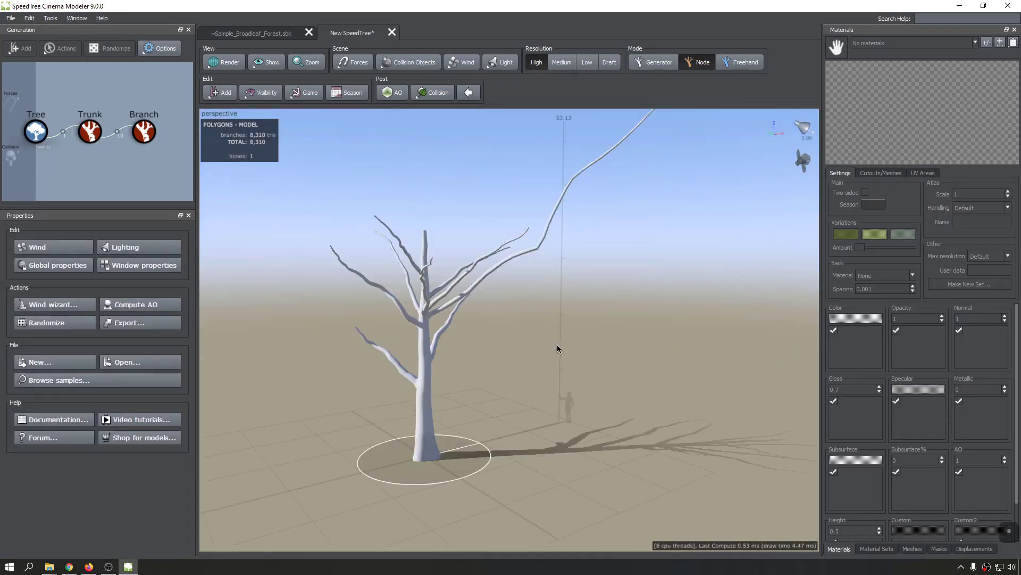
pyautogui.click(447, 296)
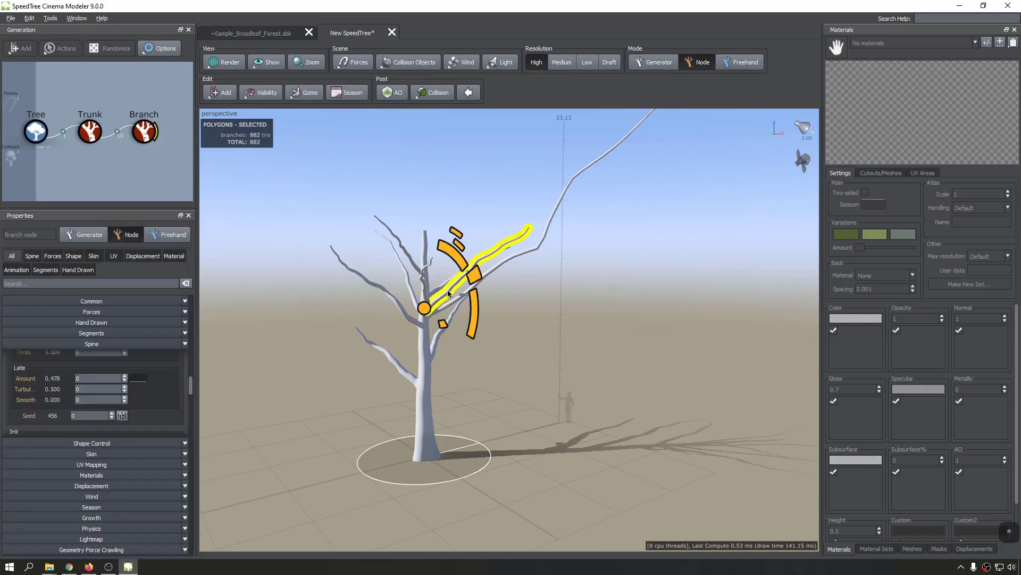
# Return to Generator mode and set the Branch generator's Size scalar to 0.5, checking its effect on all branches.
pyautogui.click(617, 256)
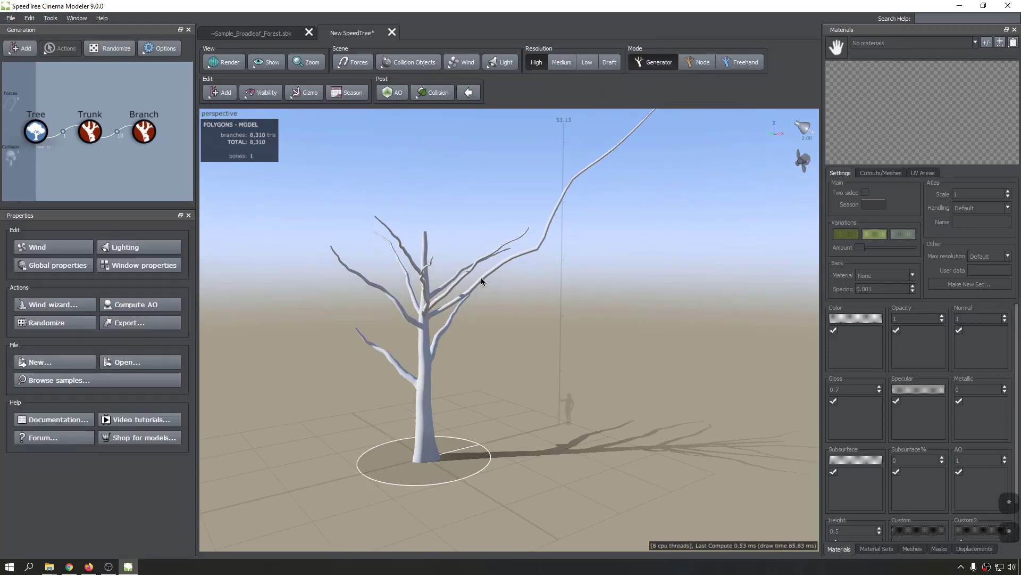
pyautogui.click(500, 264)
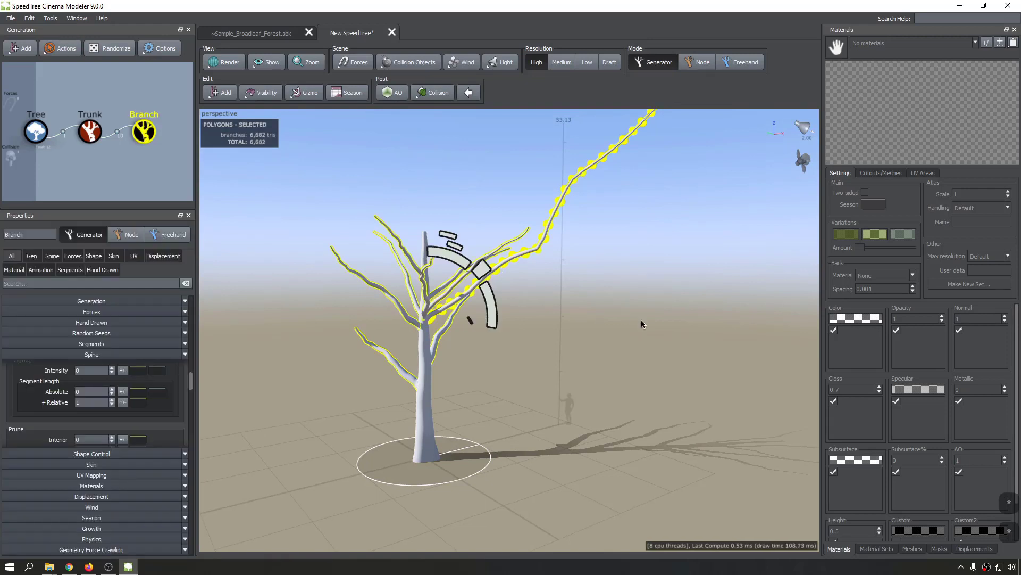
pyautogui.click(12, 256)
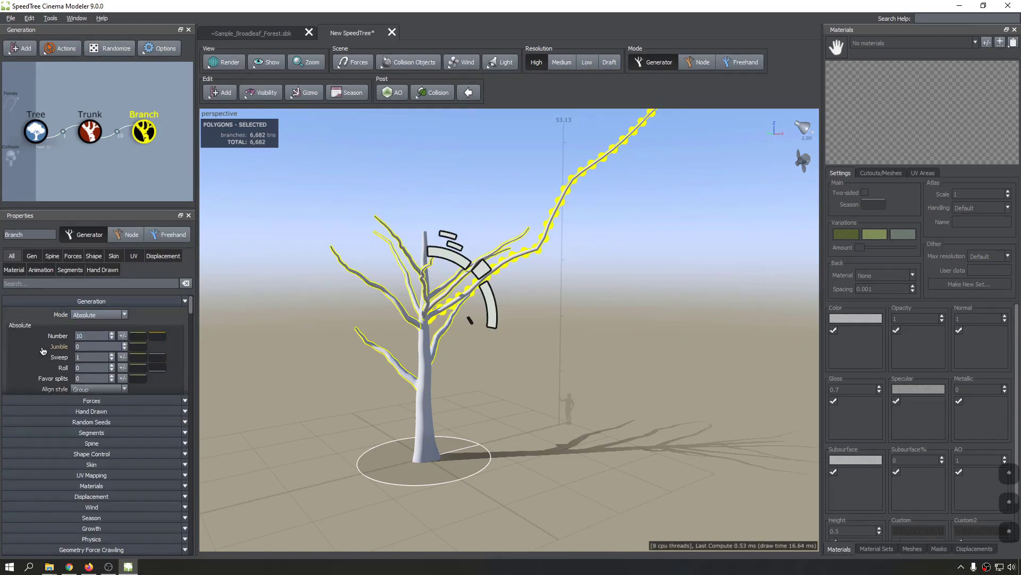
pyautogui.scroll(-2, 43, 351)
pyautogui.scroll(-3, 45, 363)
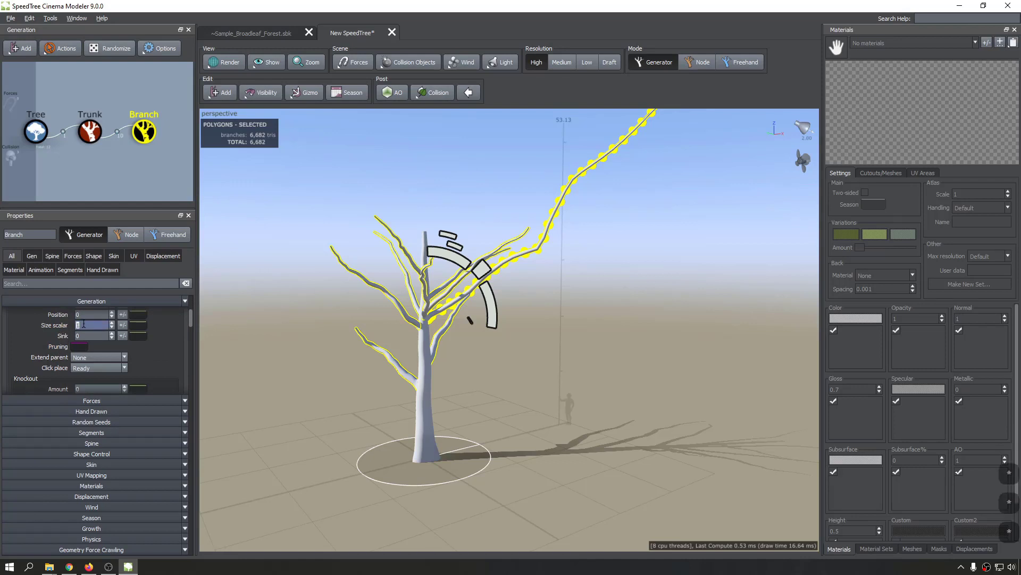
pyautogui.write('.5')
pyautogui.press('Return')
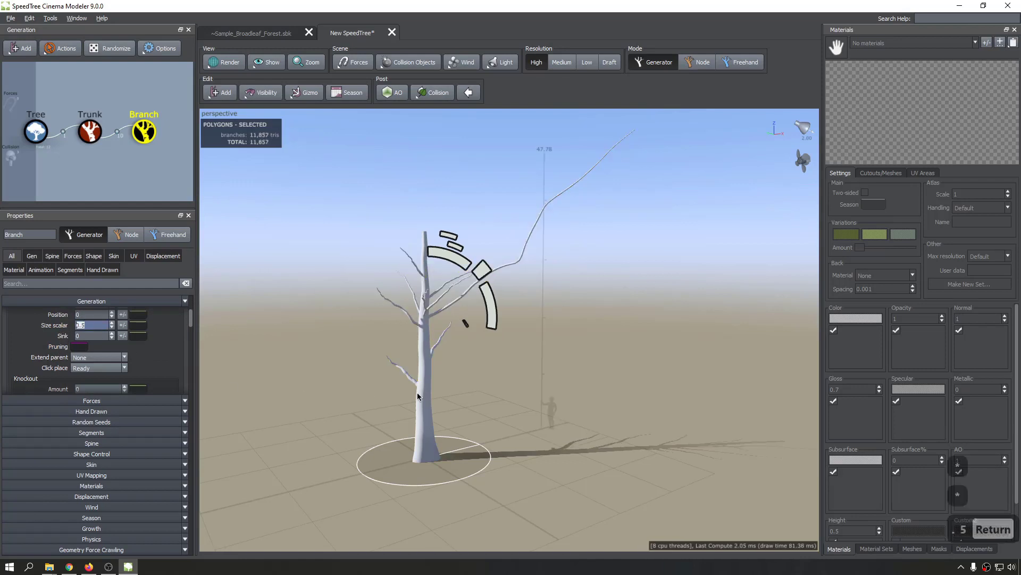
pyautogui.moveTo(418, 391); pyautogui.dragTo(367, 372)
pyautogui.scroll(4, 367, 372)
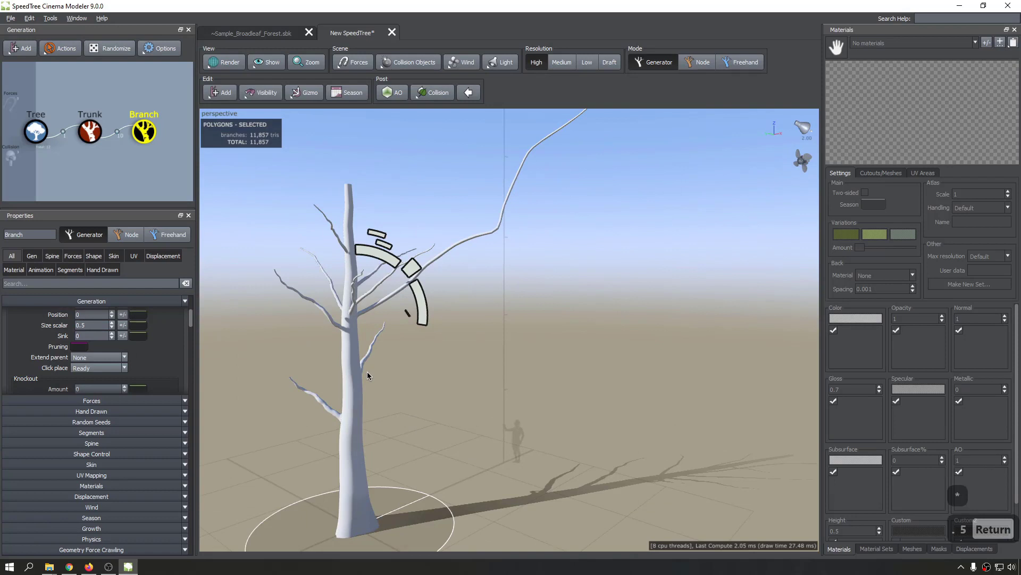
pyautogui.moveTo(609, 228); pyautogui.dragTo(529, 226)
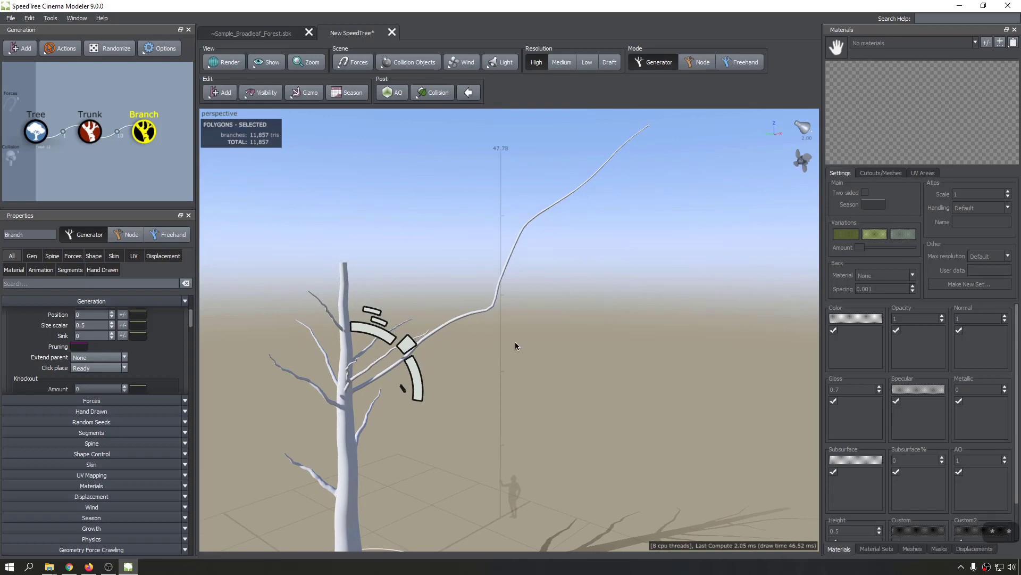
pyautogui.press('*')
pyautogui.press('*')
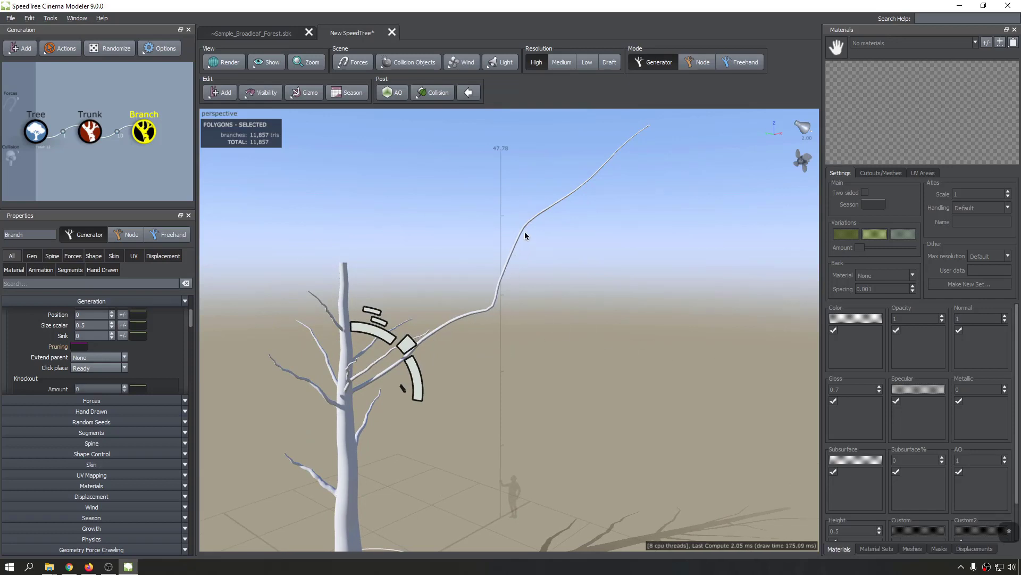
pyautogui.press('*')
pyautogui.press('*')
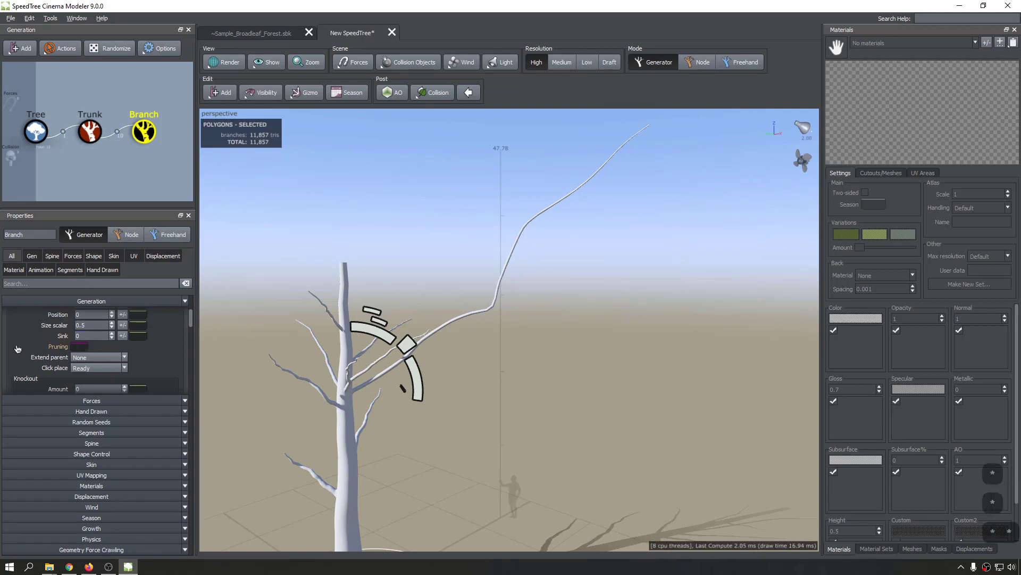
# Randomize the Branch generator's Generation seed and check the new branch arrangement along the trunk.
pyautogui.scroll(-5, 17, 348)
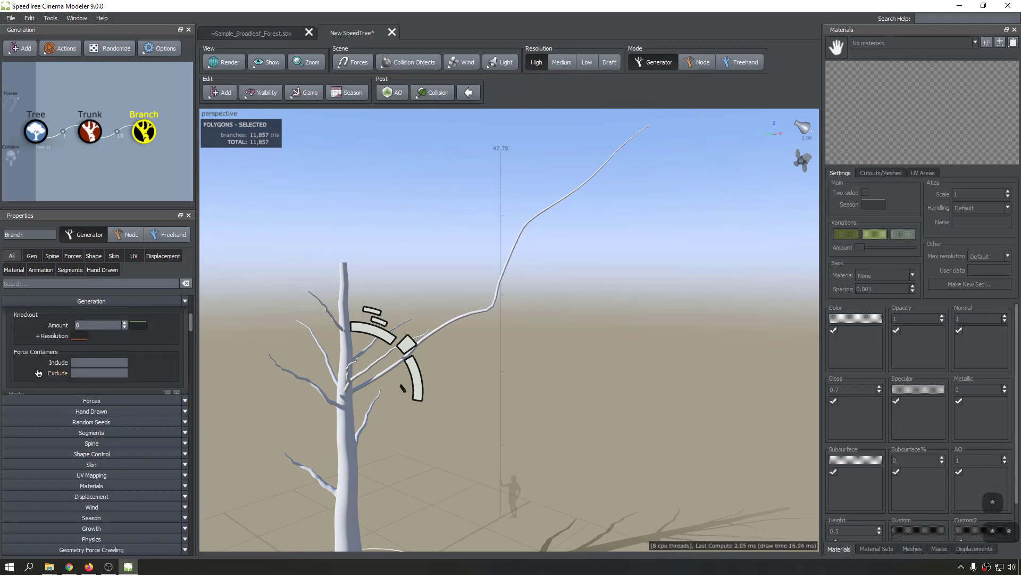
pyautogui.click(107, 422)
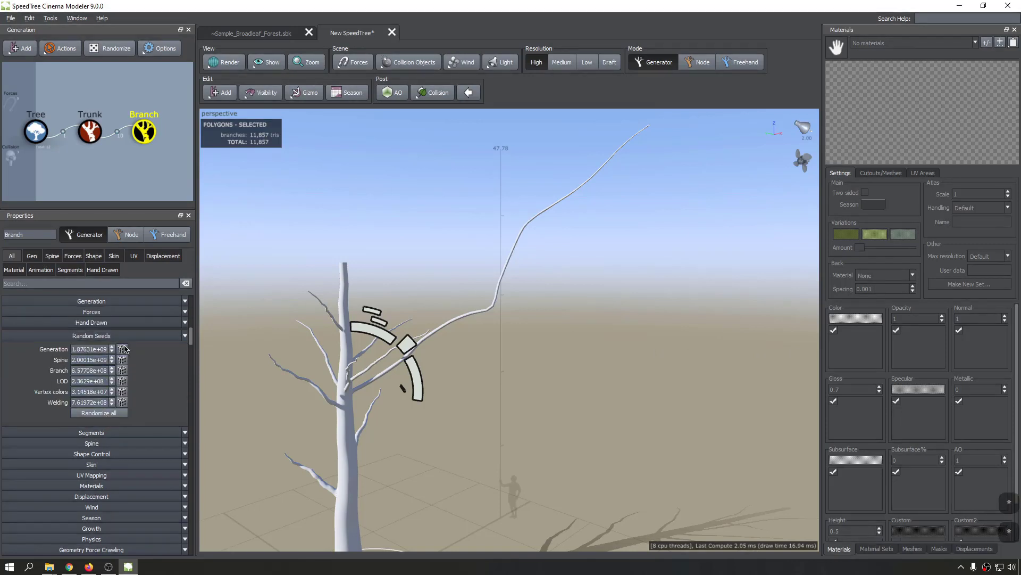
pyautogui.doubleClick(145, 133)
pyautogui.click(122, 348)
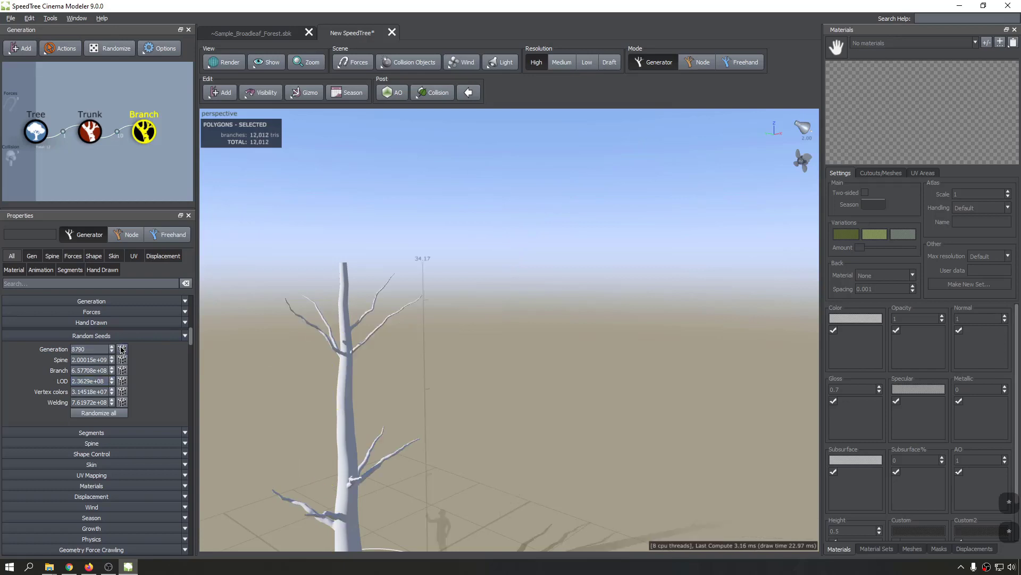
pyautogui.moveTo(407, 448); pyautogui.dragTo(371, 383)
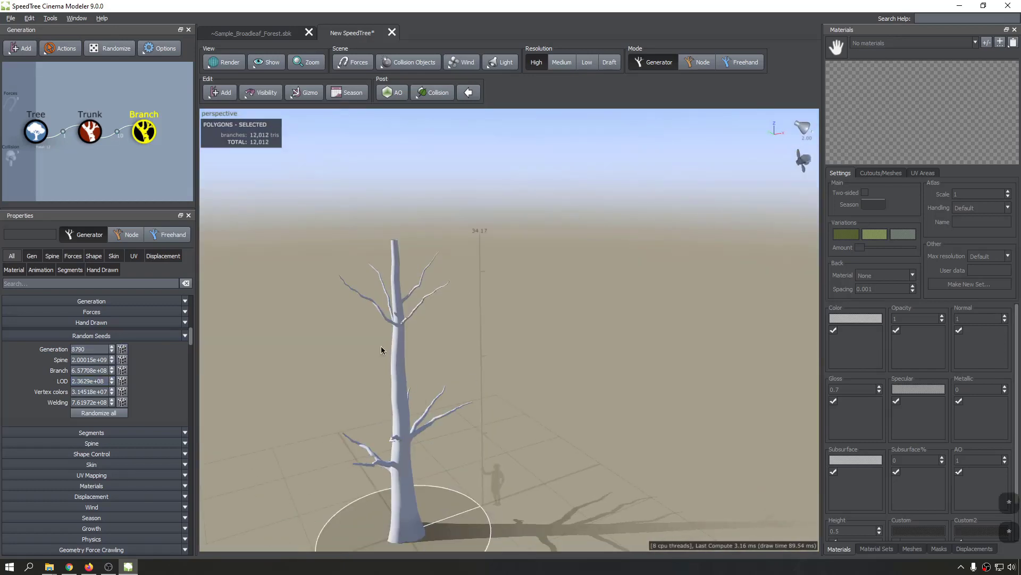
pyautogui.moveTo(368, 304); pyautogui.dragTo(363, 315)
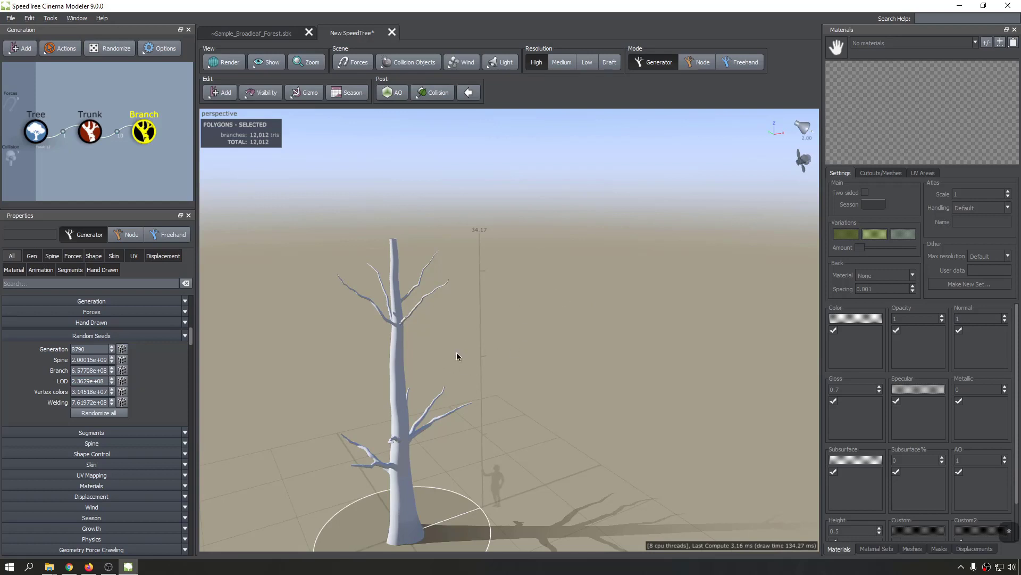
# Try a Number of 50 on the Branch generator, reduce it, and bring it back to 10.
pyautogui.click(92, 302)
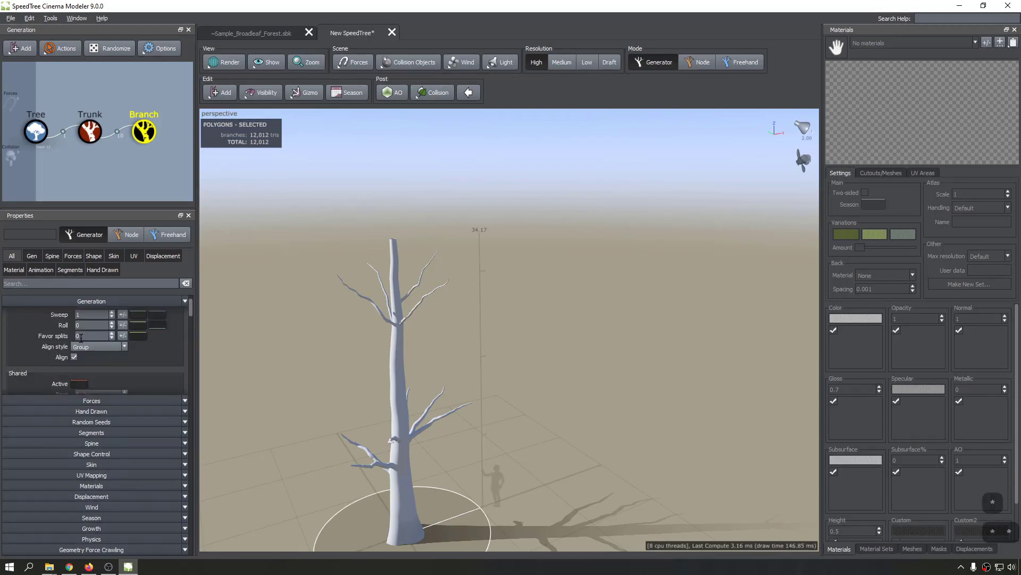
pyautogui.scroll(2, 81, 338)
pyautogui.doubleClick(92, 336)
pyautogui.write('50')
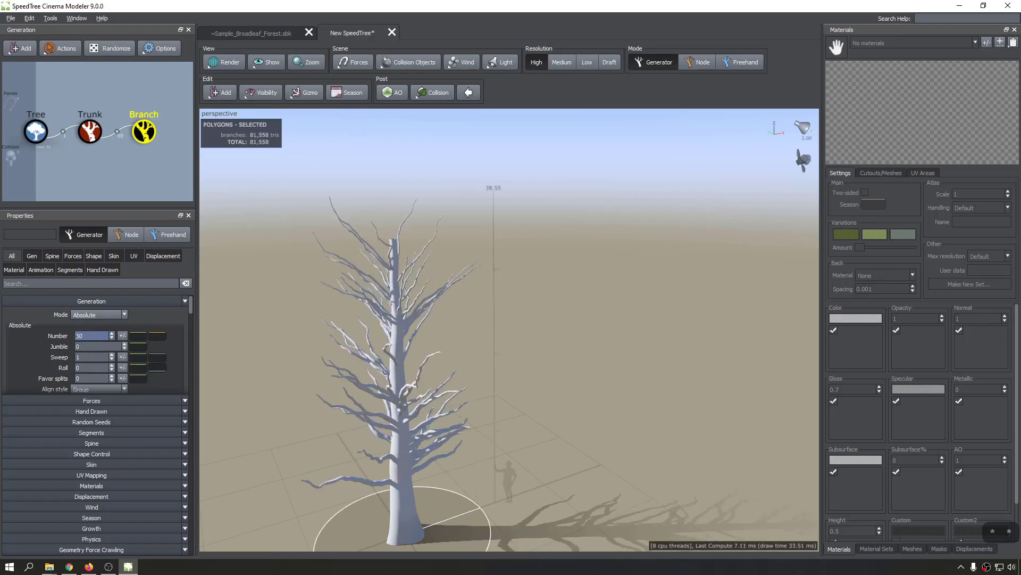
pyautogui.moveTo(112, 336)
pyautogui.mouseDown()
pyautogui.moveTo(112, 365)
pyautogui.moveTo(112, 354)
pyautogui.mouseUp()
pyautogui.write('**')
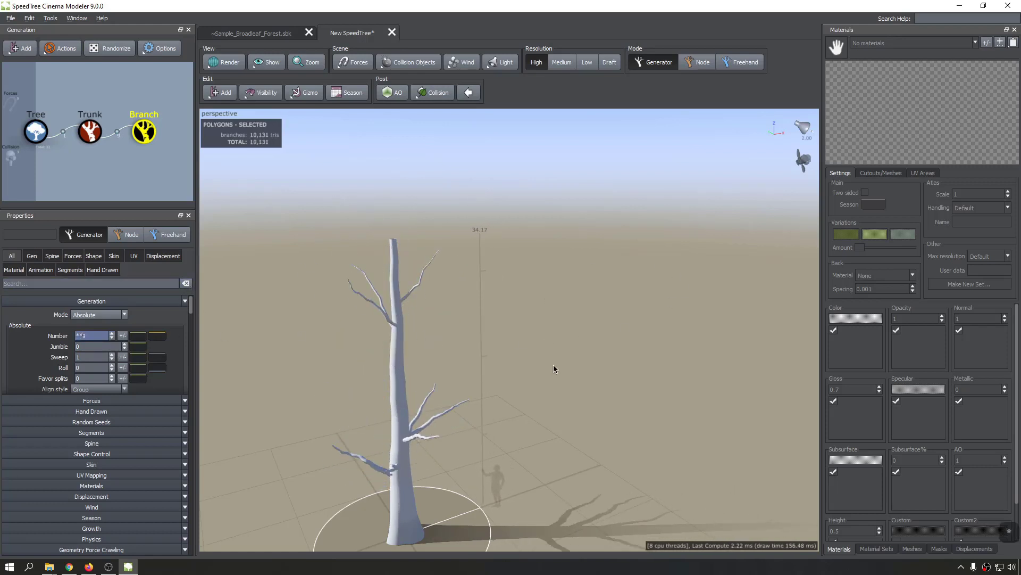
pyautogui.click(248, 336)
# Examine the tree from several sides and the chain of Tree, Trunk and Branch generators in the generation graph.
pyautogui.moveTo(290, 370); pyautogui.dragTo(649, 321)
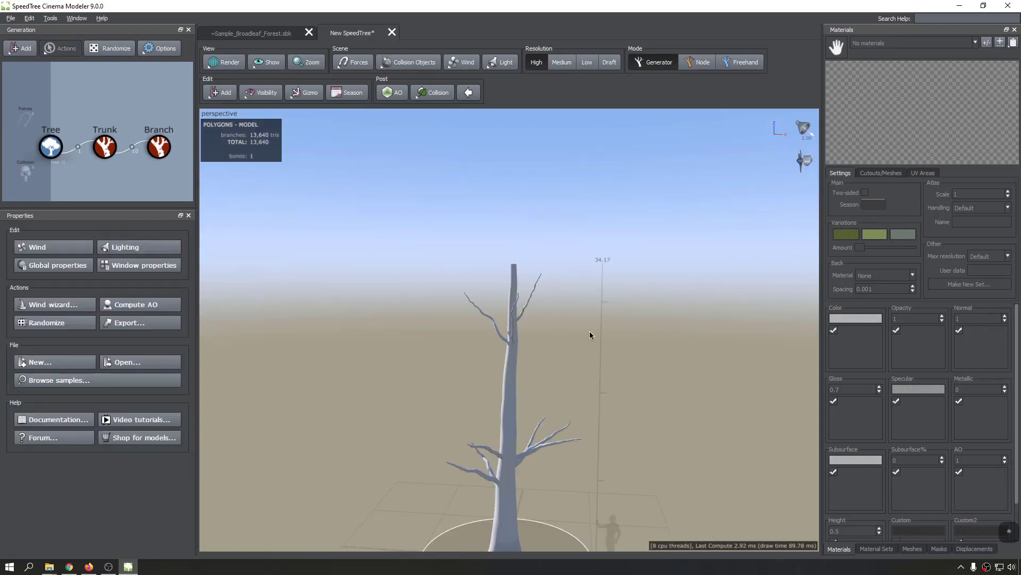
pyautogui.moveTo(590, 330); pyautogui.dragTo(418, 341)
pyautogui.moveTo(339, 321); pyautogui.dragTo(256, 312)
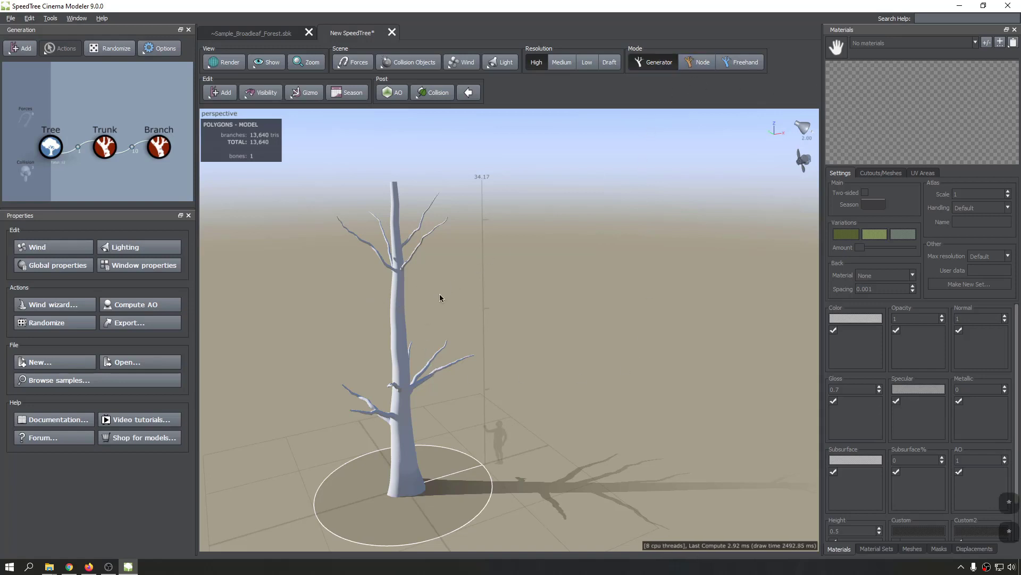
pyautogui.moveTo(439, 294); pyautogui.dragTo(425, 314)
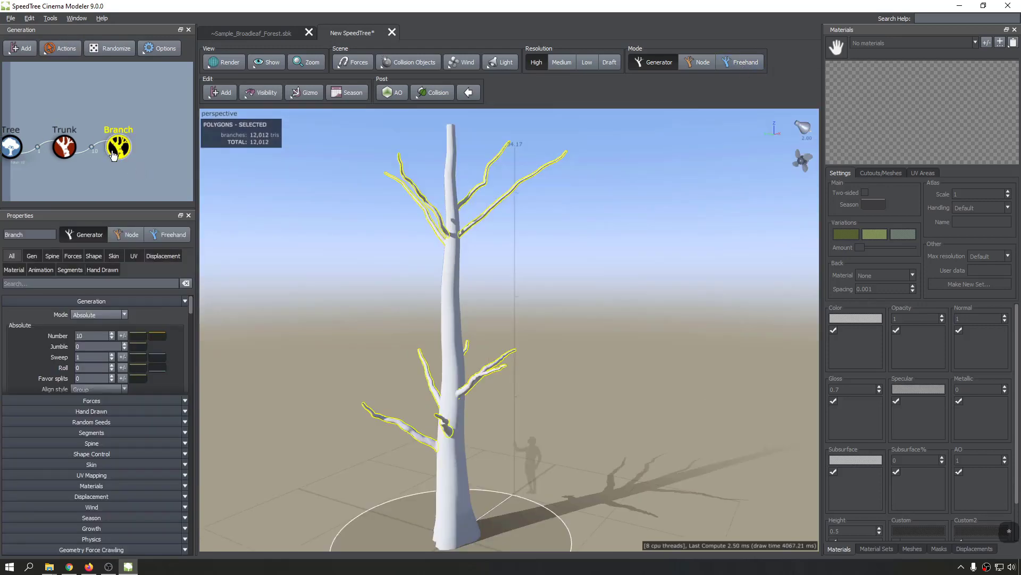
pyautogui.scroll(-1, 116, 157)
pyautogui.scroll(4, 79, 167)
pyautogui.scroll(-4, 43, 168)
pyautogui.scroll(-2, 43, 170)
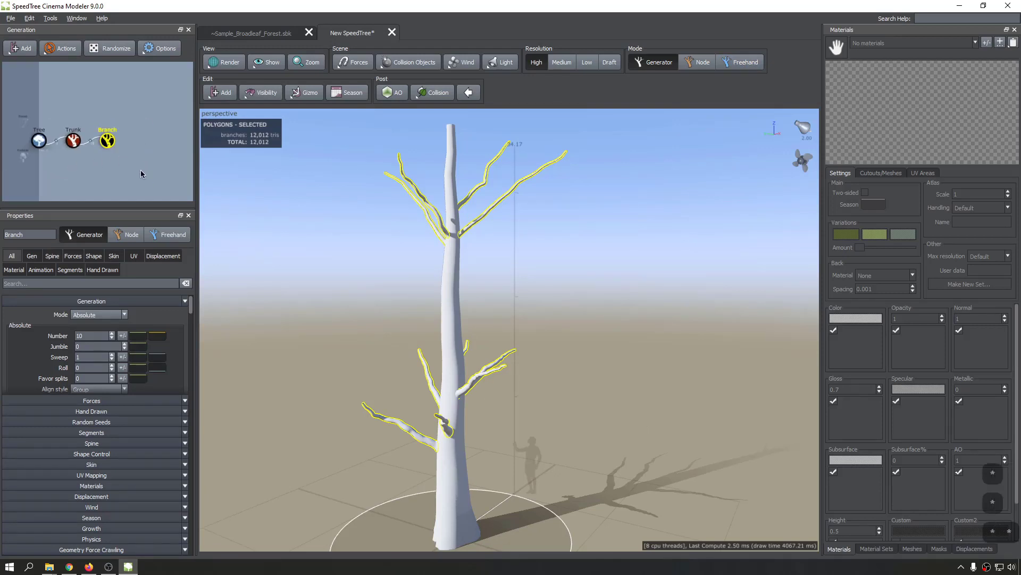
pyautogui.moveTo(77, 170)
pyautogui.mouseDown(button='middle')
pyautogui.moveTo(94, 166)
pyautogui.moveTo(81, 162)
pyautogui.mouseUp(button='middle')
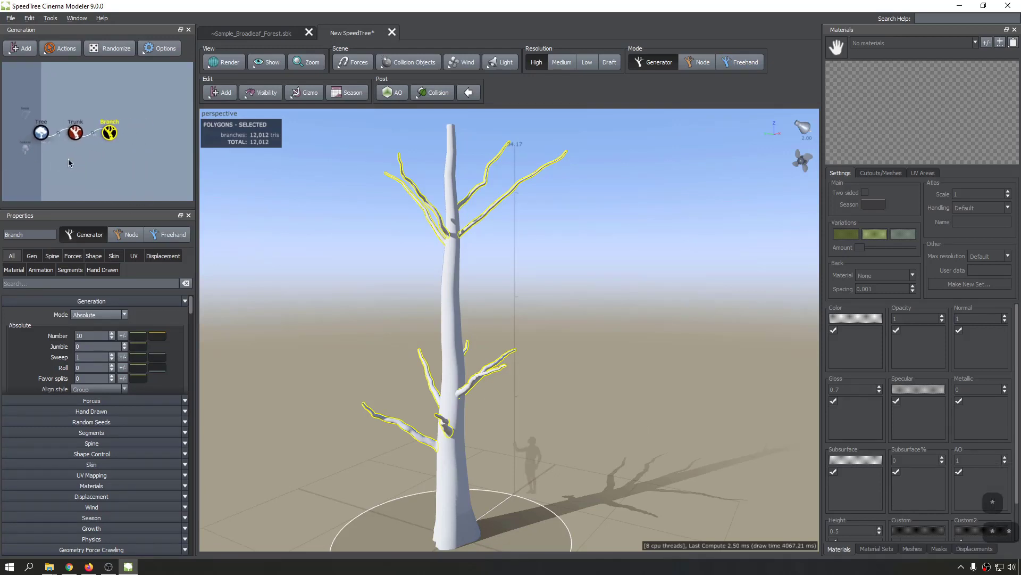
pyautogui.click(92, 148)
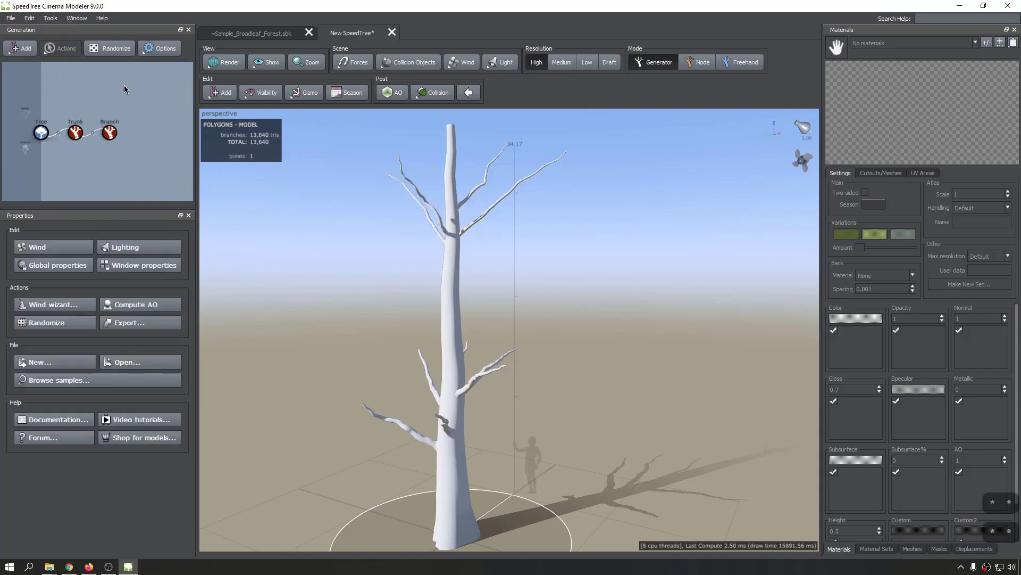
# Set the generation graph's orientation to Portrait.
pyautogui.rightClick(45, 83)
pyautogui.moveTo(105, 138)
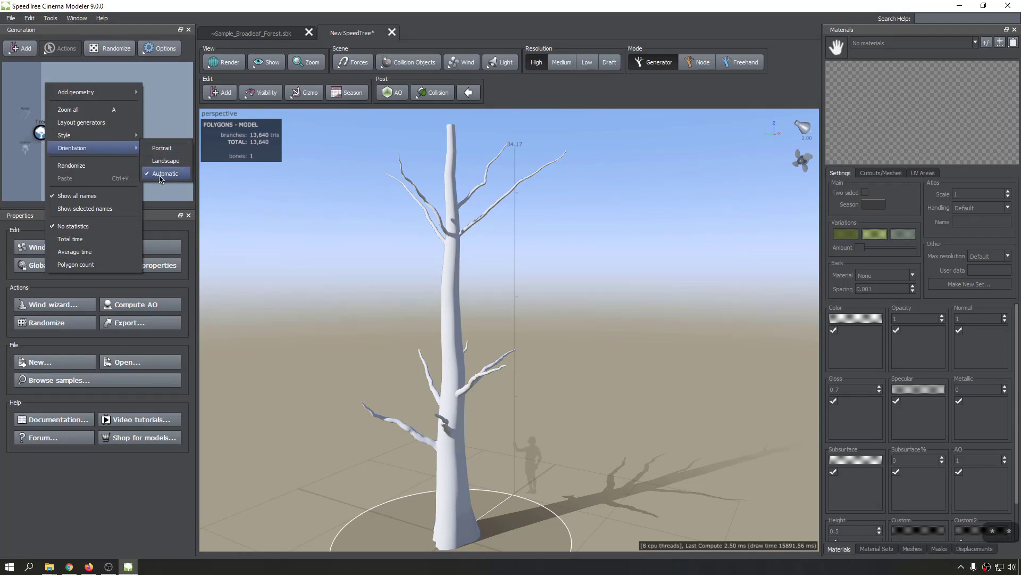
pyautogui.click(165, 149)
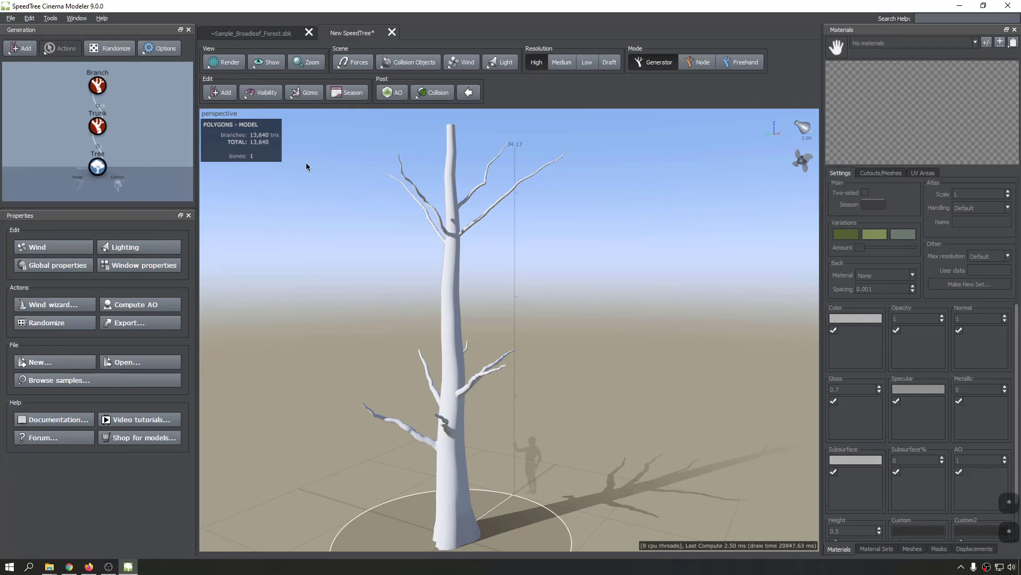
# Set the generation graph's orientation to Landscape.
pyautogui.rightClick(151, 120)
pyautogui.moveTo(205, 174)
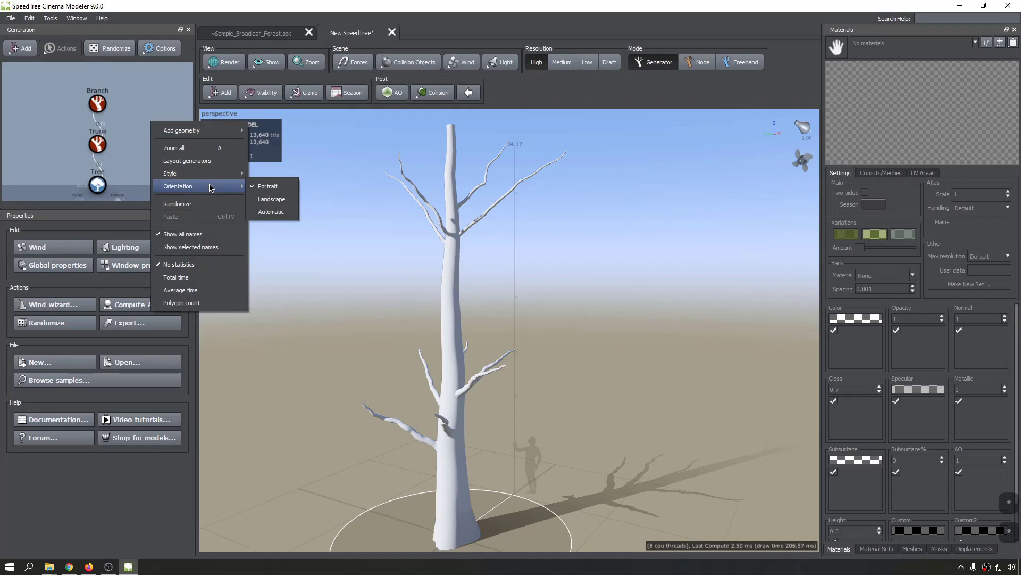
pyautogui.click(270, 197)
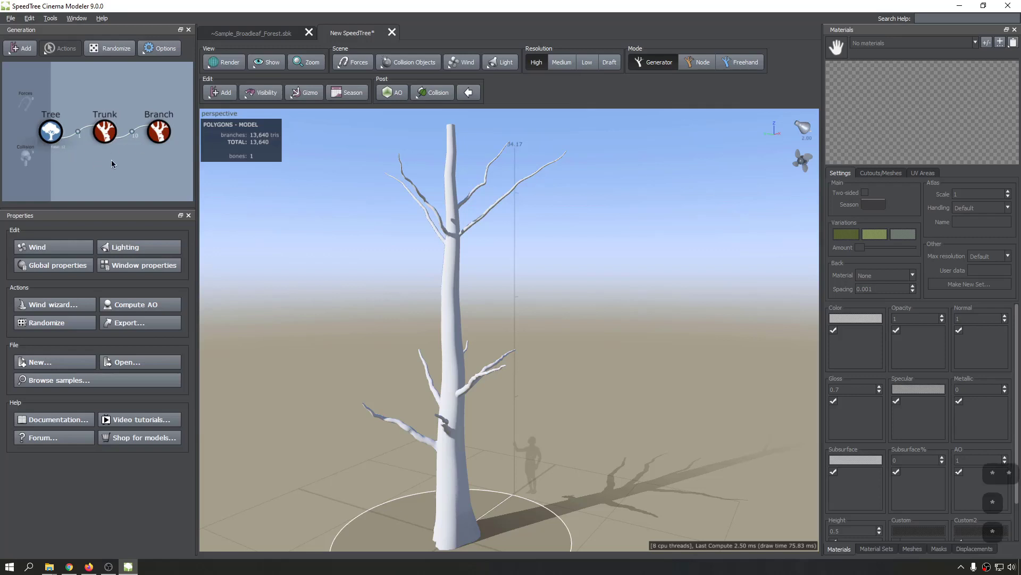
# Add a second-level branch generator as a child of the Branch generator.
pyautogui.moveTo(153, 144); pyautogui.dragTo(69, 157, button='middle')
pyautogui.click(69, 148)
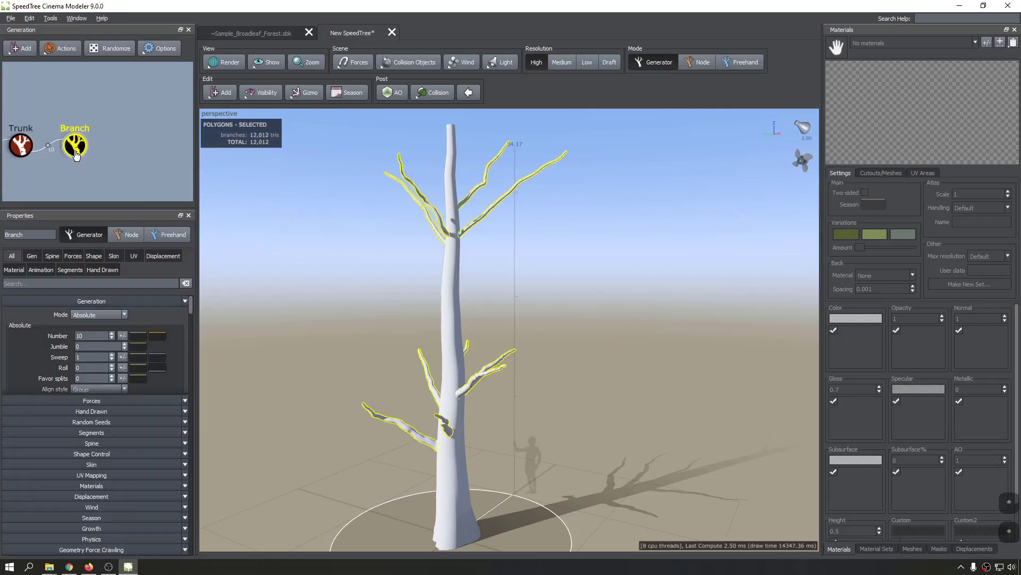
pyautogui.click(222, 92)
pyautogui.click(242, 119)
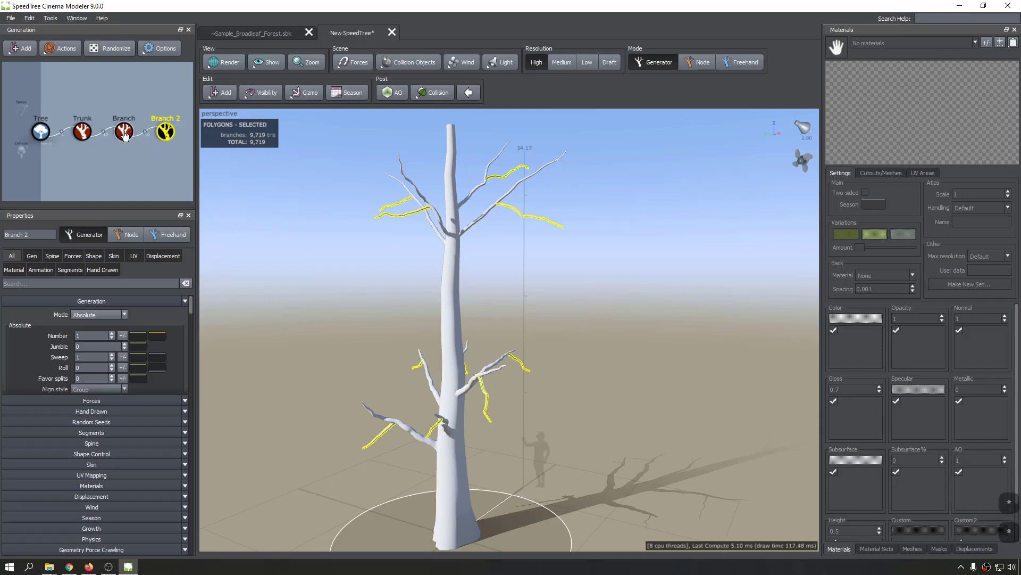
# Set the generation graph's orientation to Portrait so the generators stack upward from the Tree generator.
pyautogui.click(125, 133)
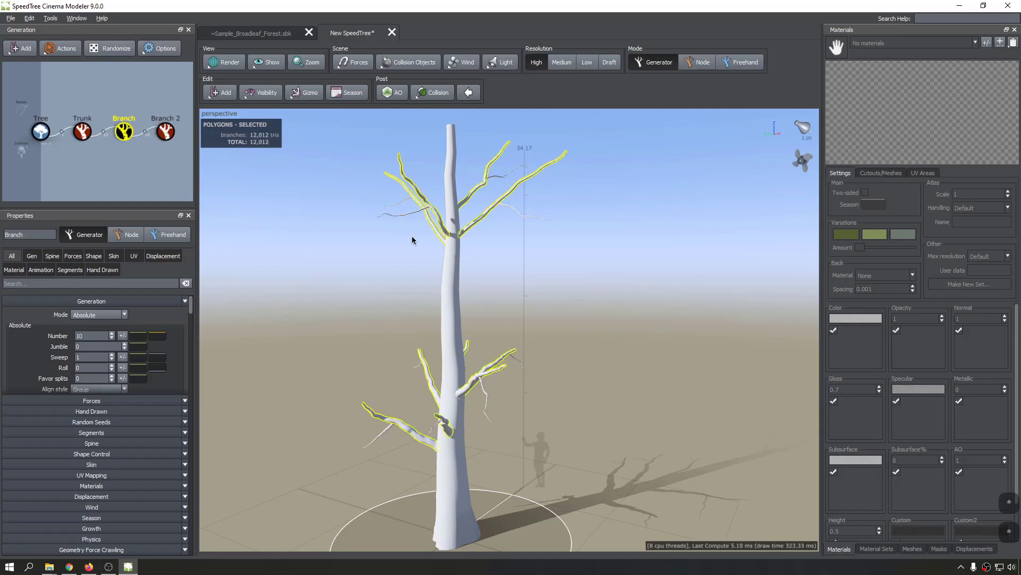
pyautogui.click(445, 286)
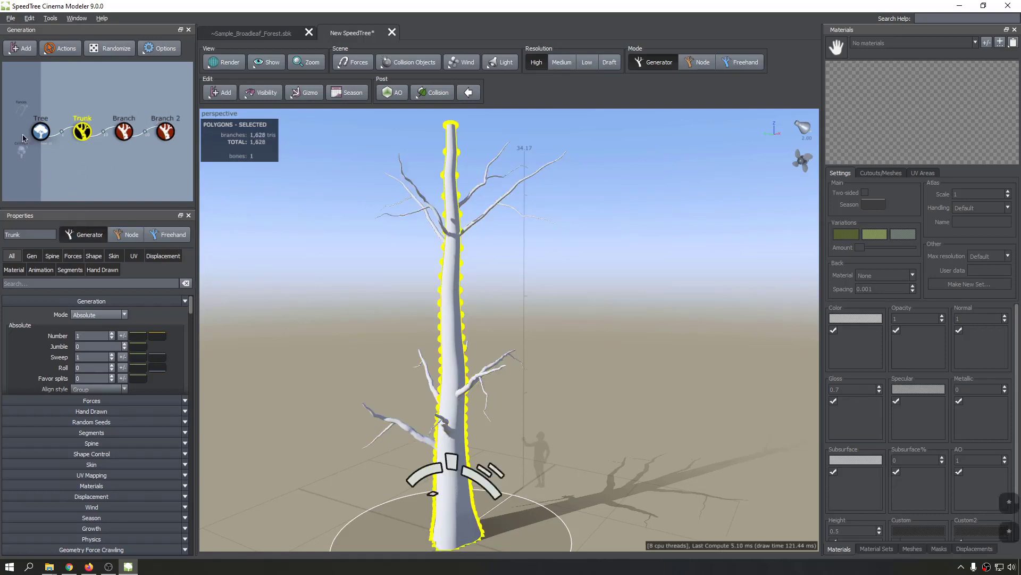
pyautogui.moveTo(62, 109); pyautogui.dragTo(47, 112, button='middle')
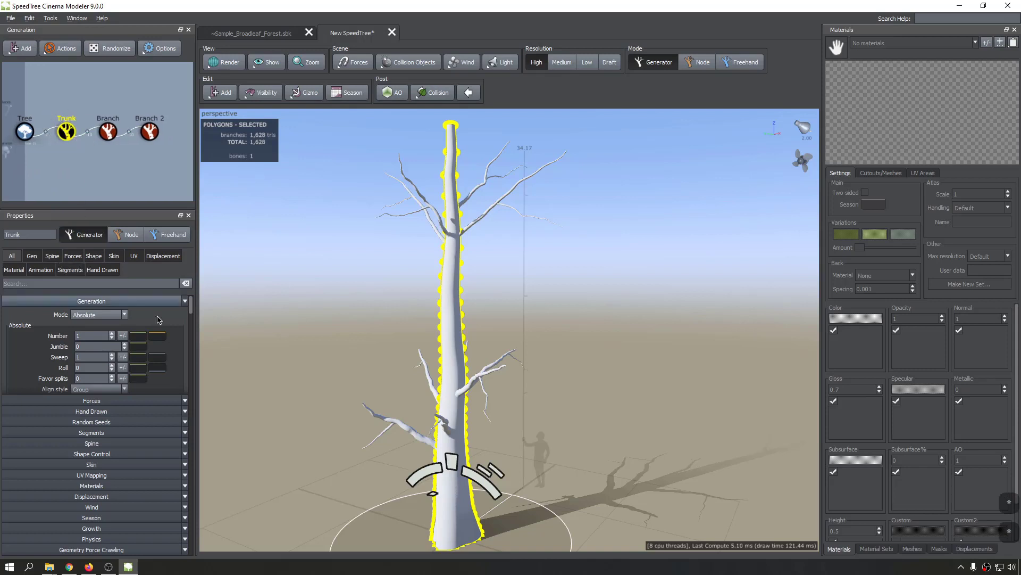
pyautogui.rightClick(78, 104)
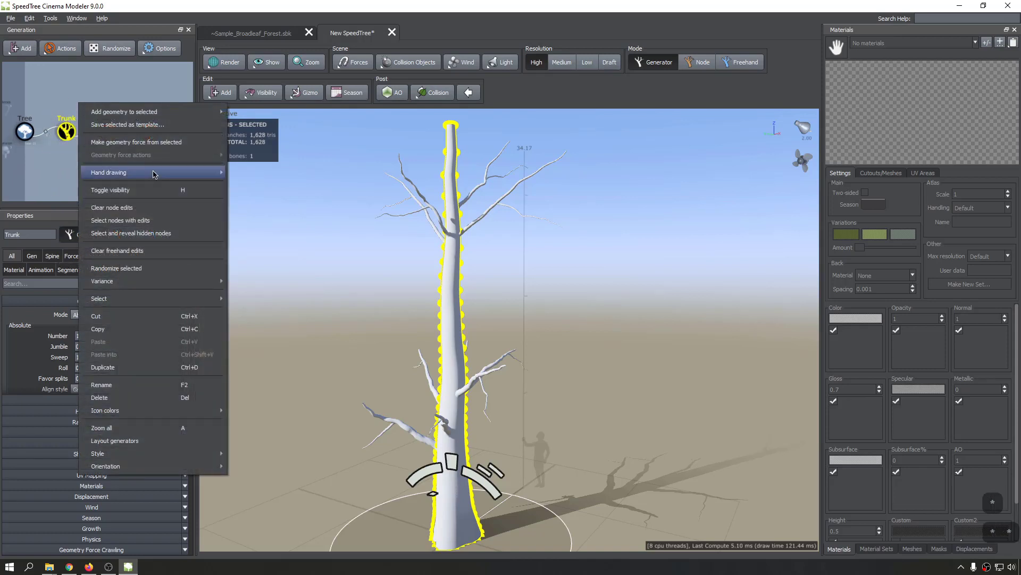
pyautogui.click(87, 72)
pyautogui.rightClick(86, 73)
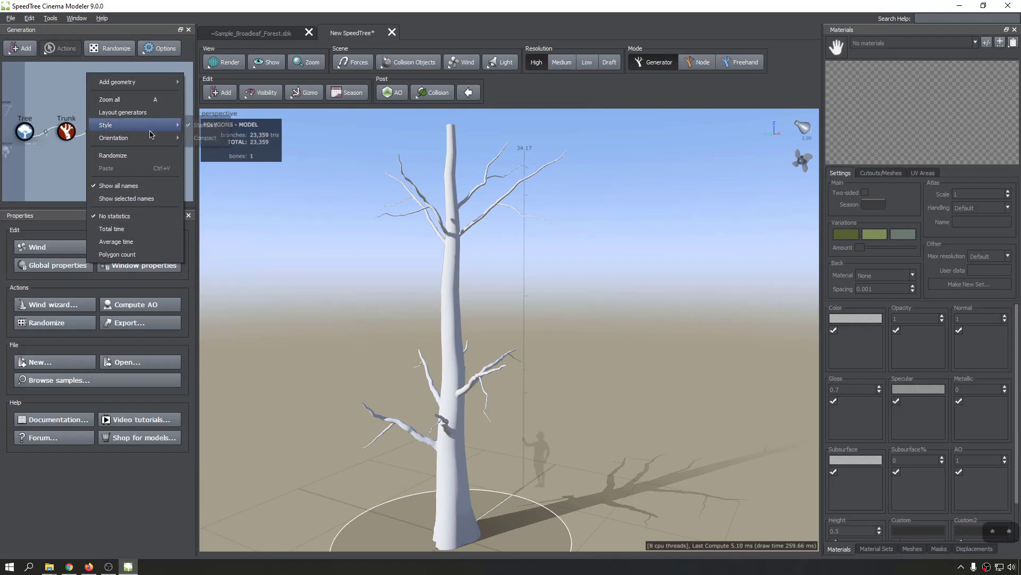
pyautogui.moveTo(154, 137)
pyautogui.click(203, 138)
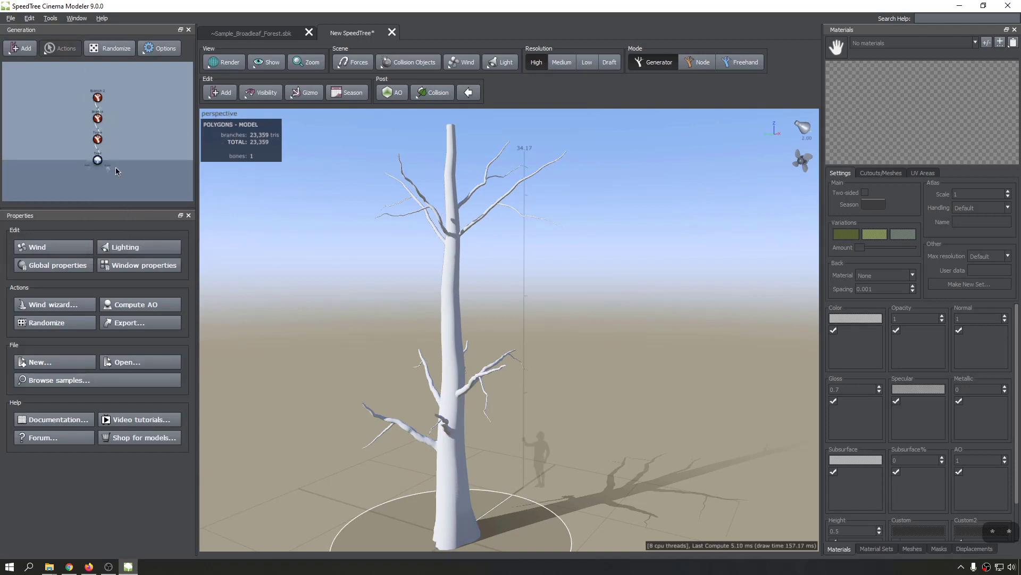
pyautogui.scroll(3, 116, 167)
pyautogui.scroll(-4, 90, 158)
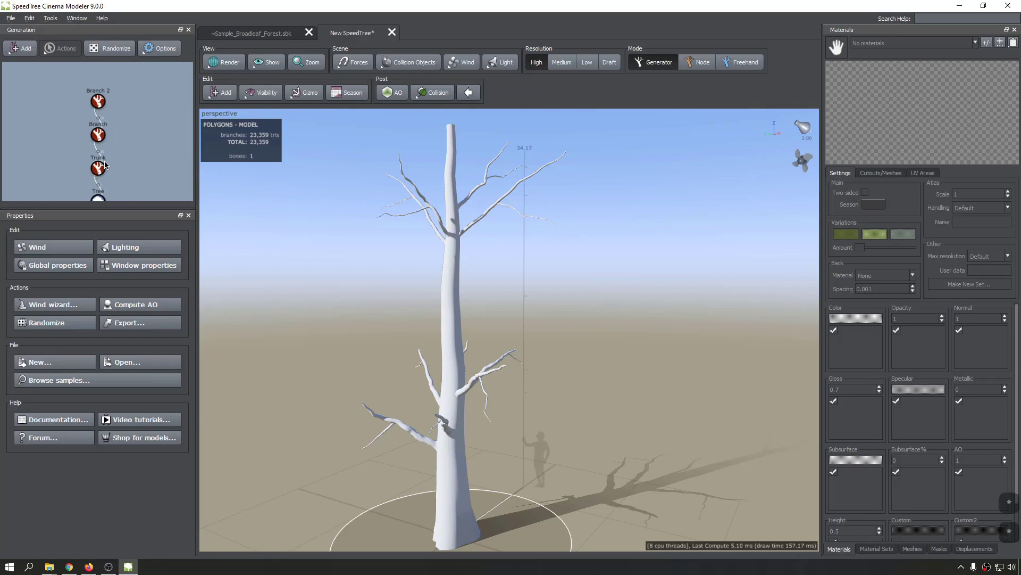
# Add a third-level branch generator as a child of the Branch 2 generator.
pyautogui.click(100, 171)
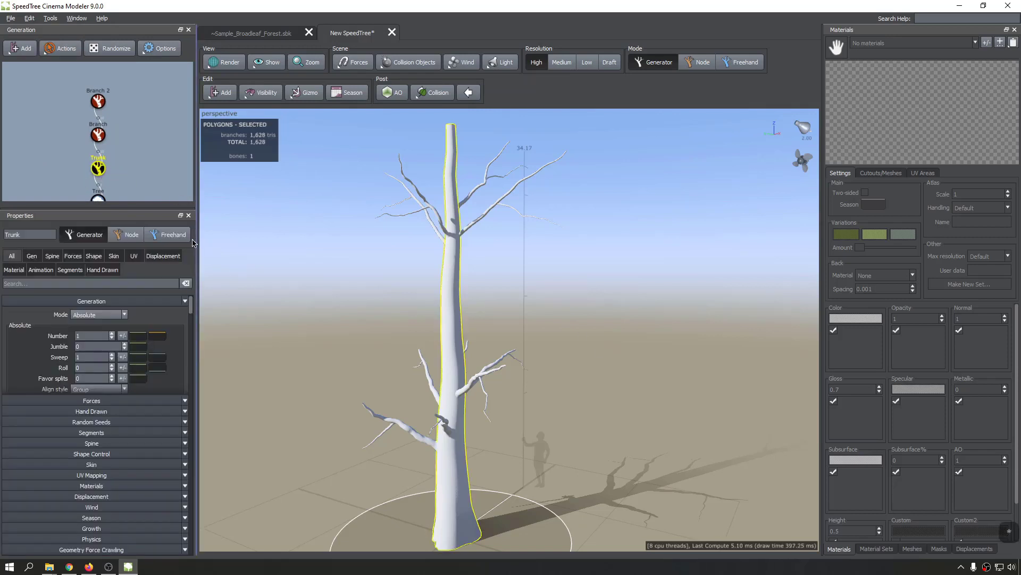
pyautogui.click(98, 134)
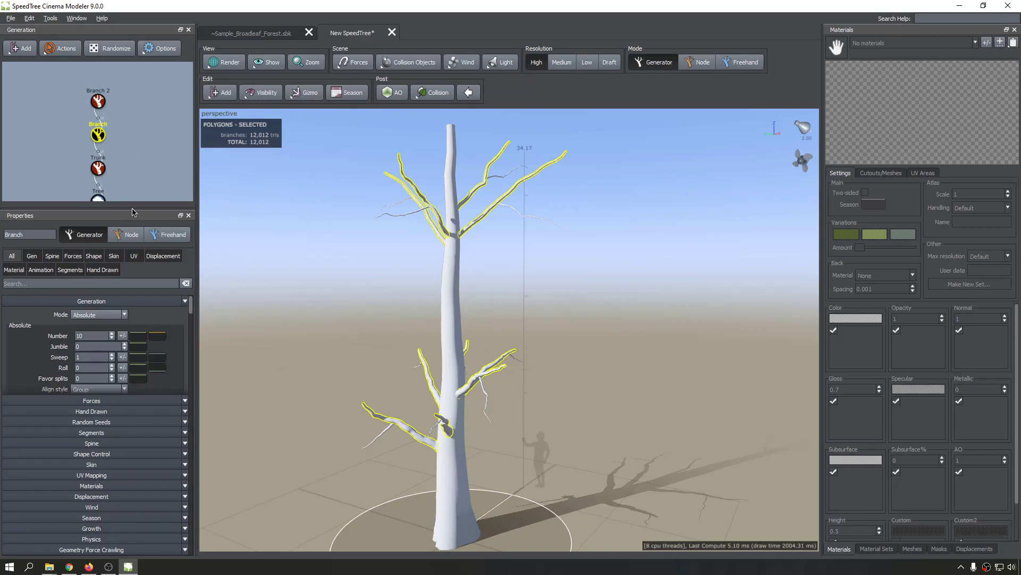
pyautogui.click(99, 105)
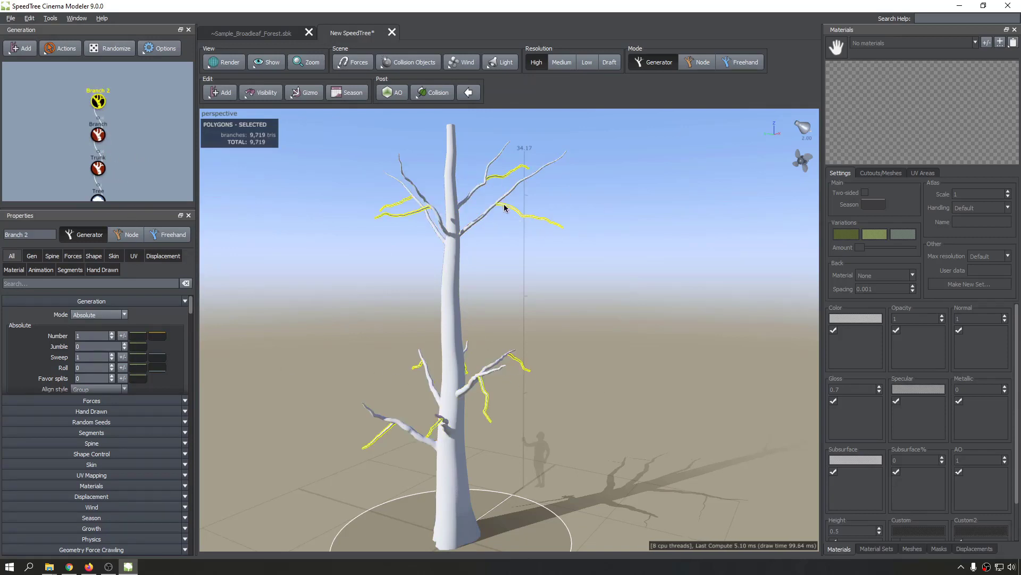
pyautogui.click(219, 93)
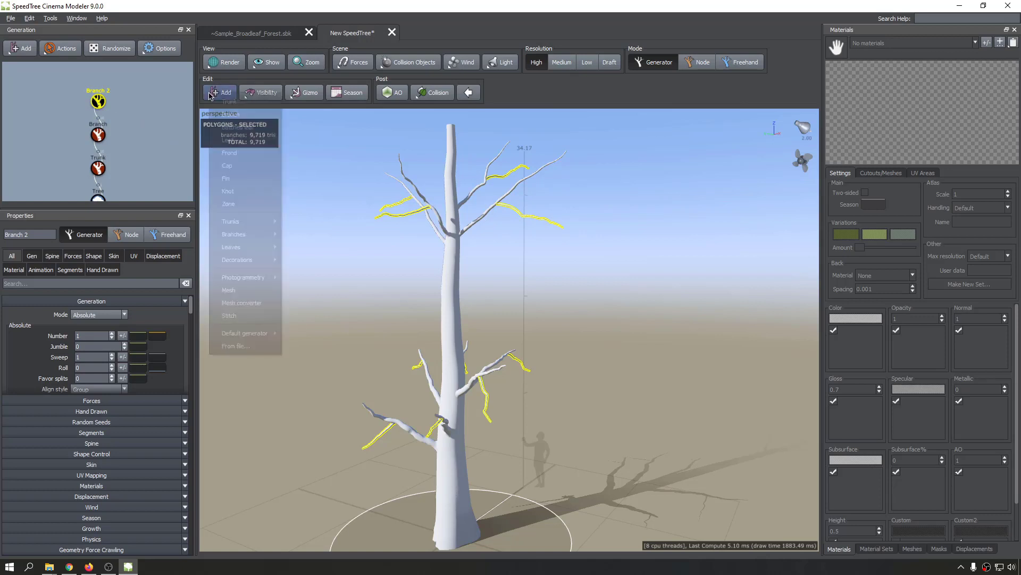
pyautogui.click(232, 115)
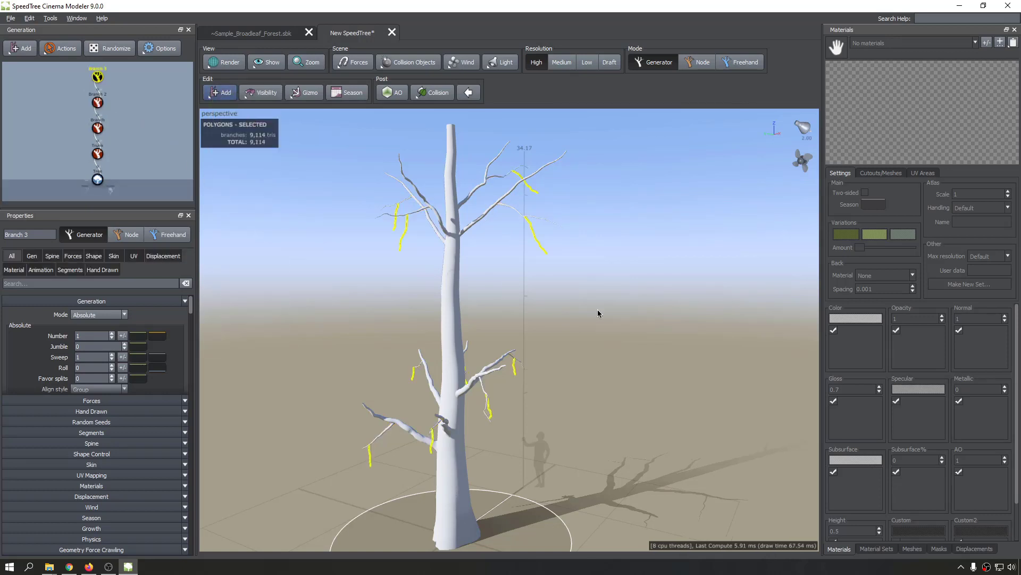
# Add a Leaf generator as a child of the Branch 3 generator.
pyautogui.scroll(4, 91, 140)
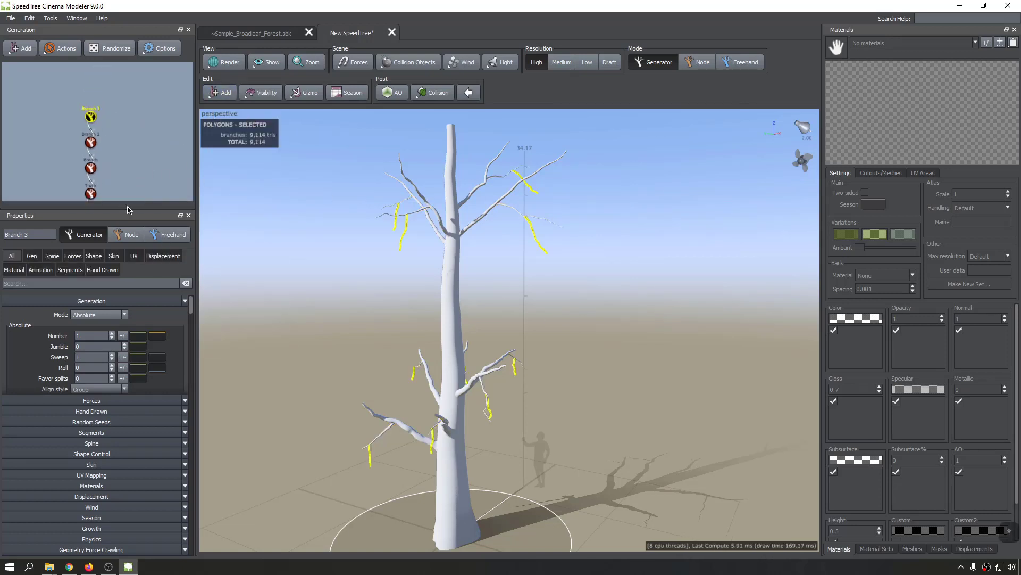
pyautogui.scroll(3, 92, 140)
pyautogui.rightClick(66, 140)
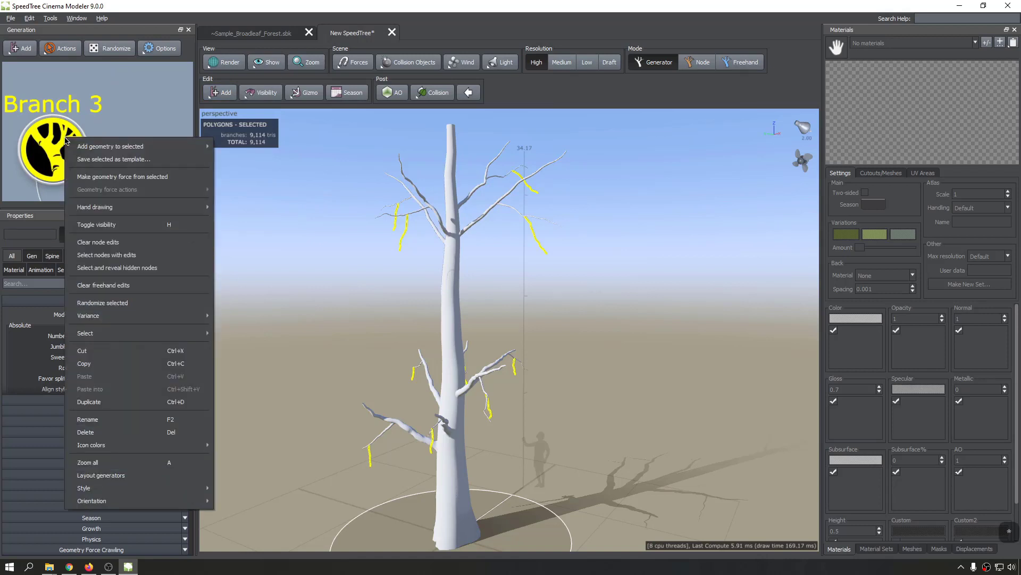
pyautogui.click(59, 110)
pyautogui.click(210, 93)
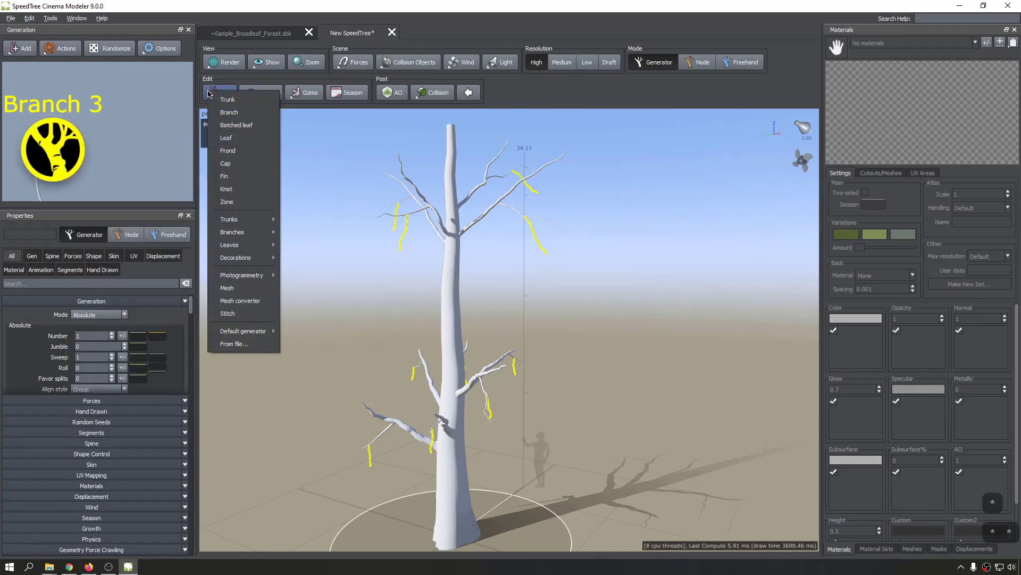
pyautogui.click(227, 139)
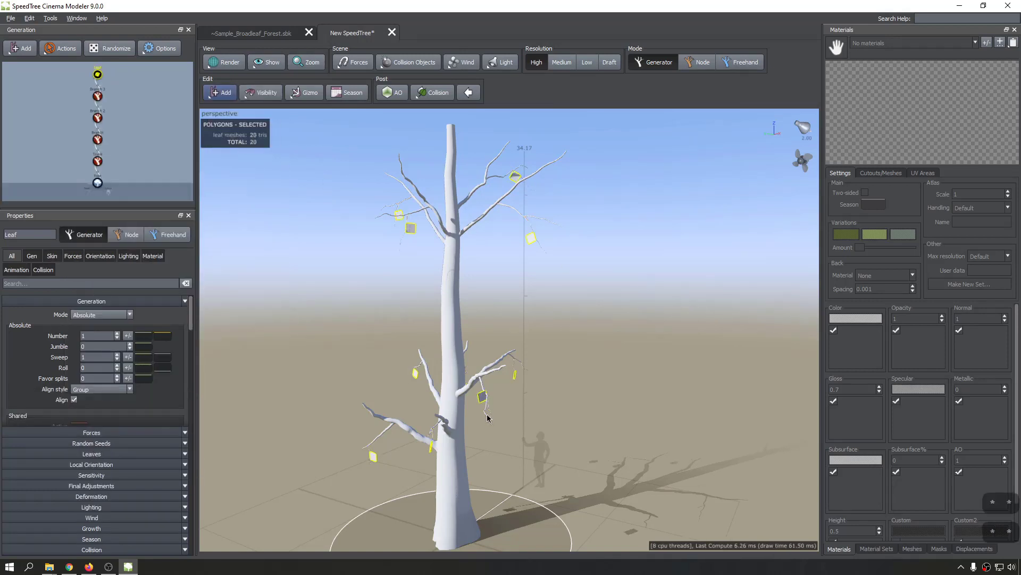
# Examine the placeholder leaf meshes up close and how they attach to the Branch 3 twigs.
pyautogui.scroll(-2, 349, 449)
pyautogui.scroll(5, 415, 429)
pyautogui.moveTo(556, 353); pyautogui.dragTo(592, 299)
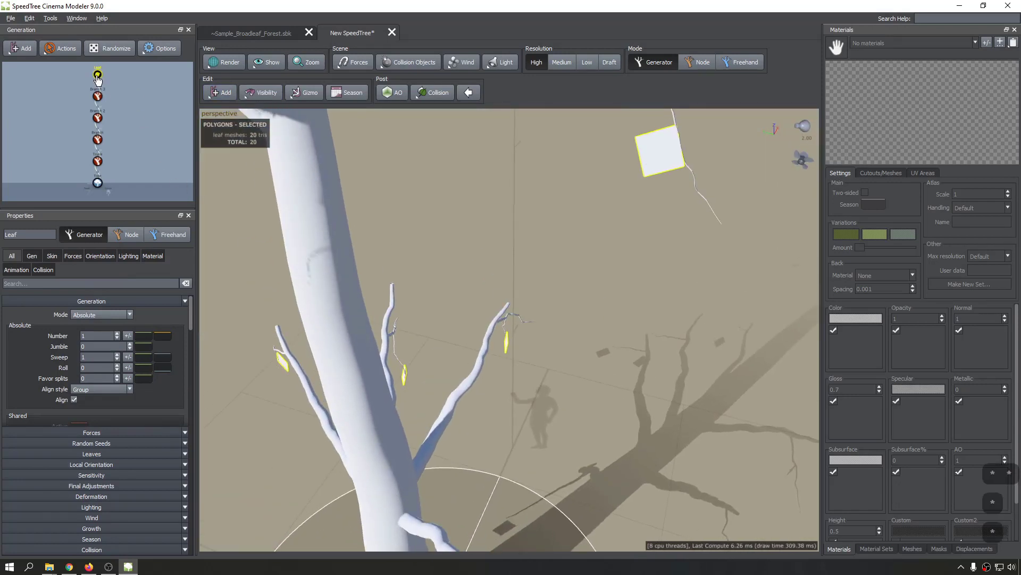
pyautogui.click(97, 96)
pyautogui.scroll(3, 405, 231)
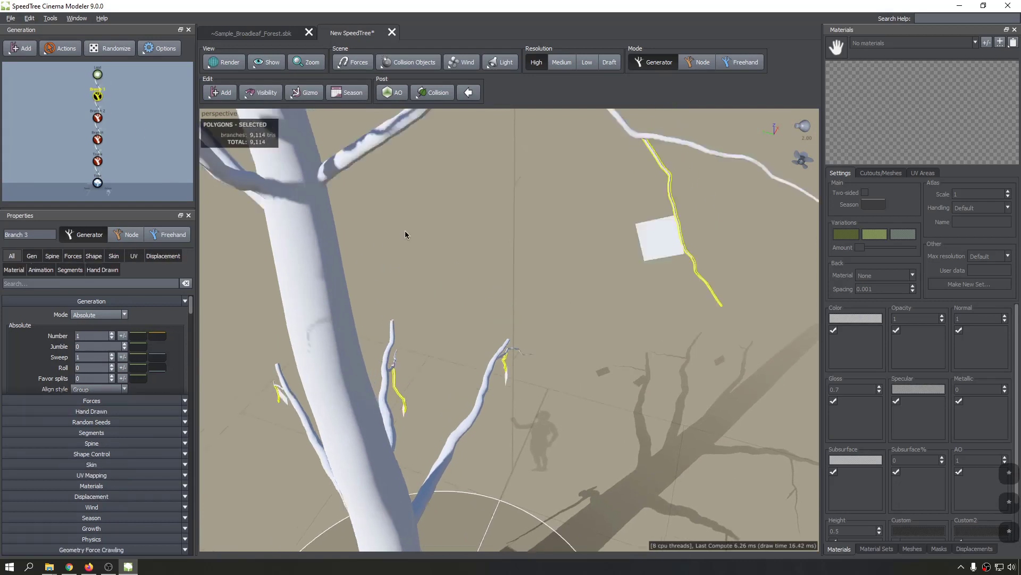
pyautogui.moveTo(625, 368); pyautogui.dragTo(595, 330, button='middle')
pyautogui.scroll(-1, 511, 270)
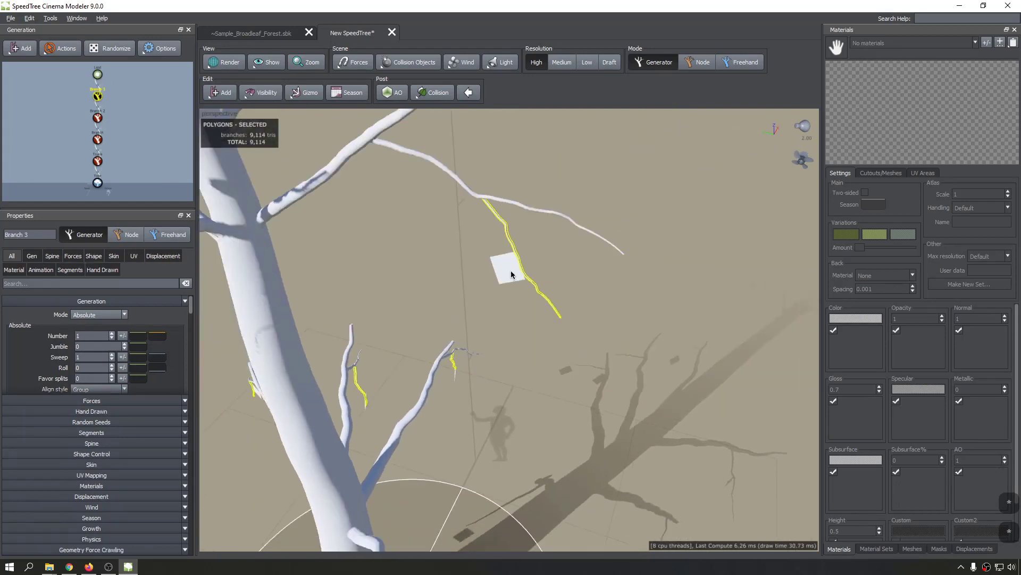
pyautogui.scroll(4, 511, 270)
pyautogui.moveTo(510, 254); pyautogui.dragTo(512, 274, button='middle')
pyautogui.scroll(2, 513, 277)
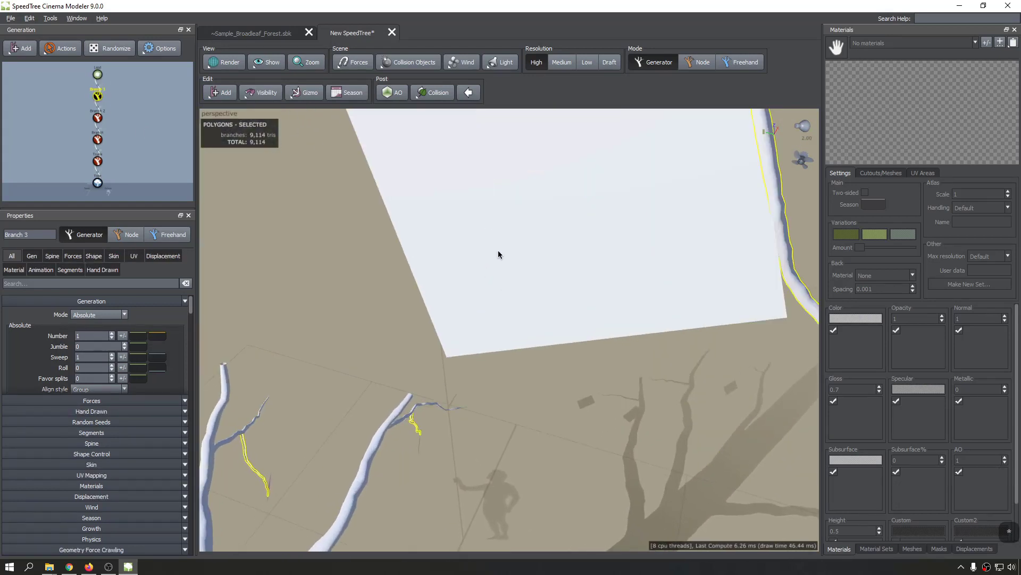
pyautogui.scroll(2, 499, 256)
pyautogui.scroll(-5, 387, 331)
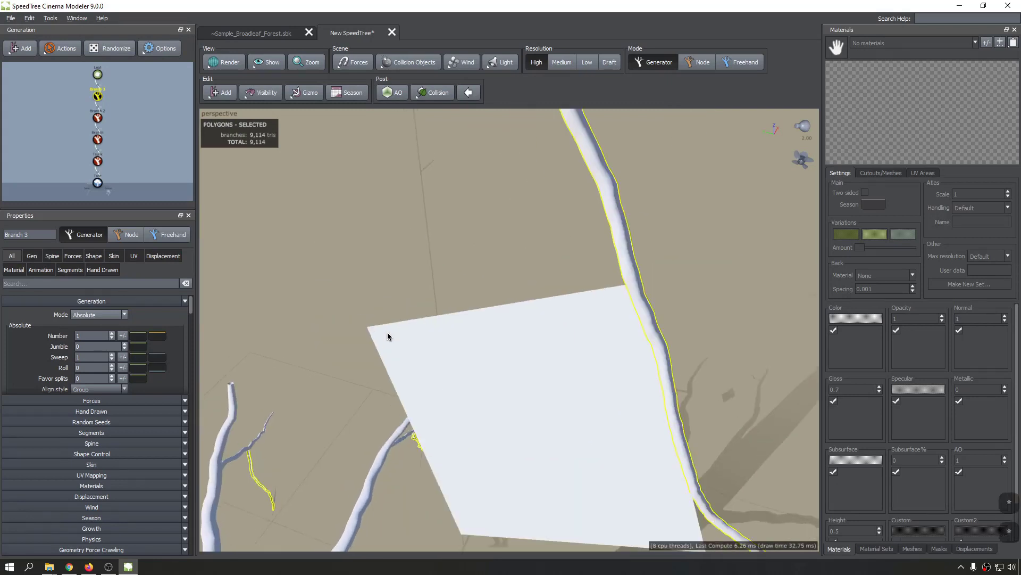
pyautogui.scroll(-2, 420, 308)
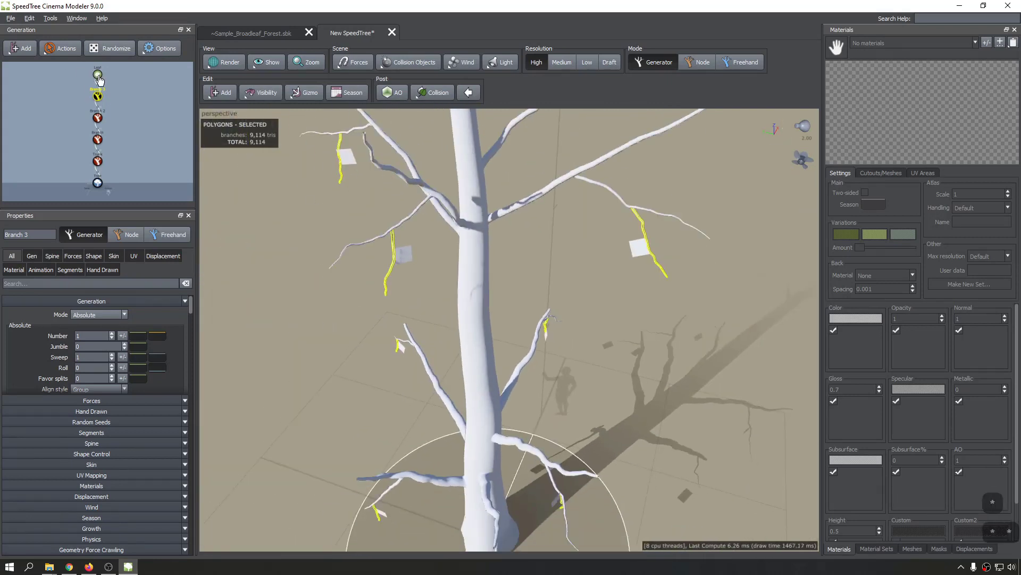
# Reconnect the Leaf generator as a child of Branch 2 instead of Branch 3.
pyautogui.moveTo(98, 76); pyautogui.dragTo(93, 114)
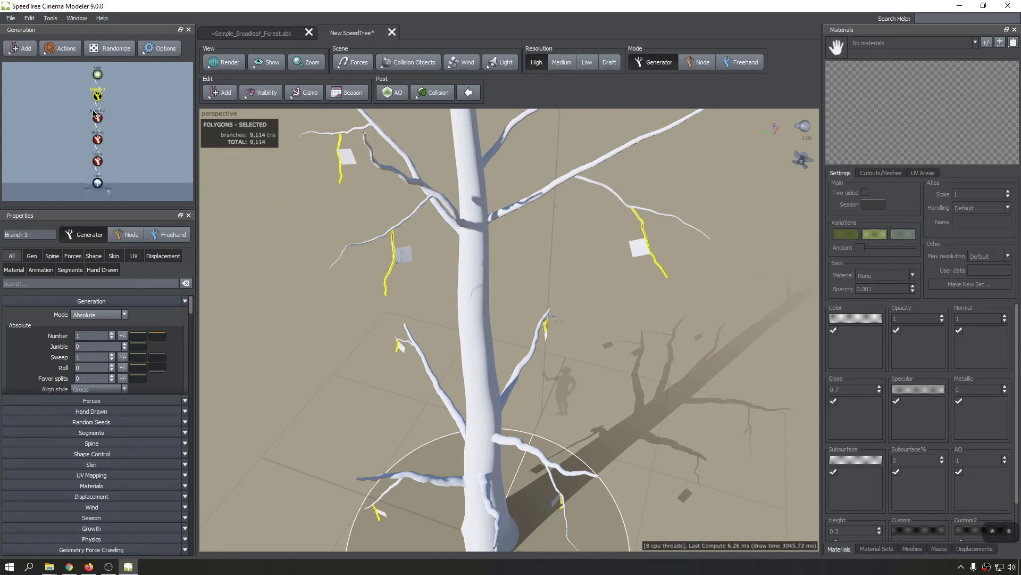
pyautogui.click(98, 75)
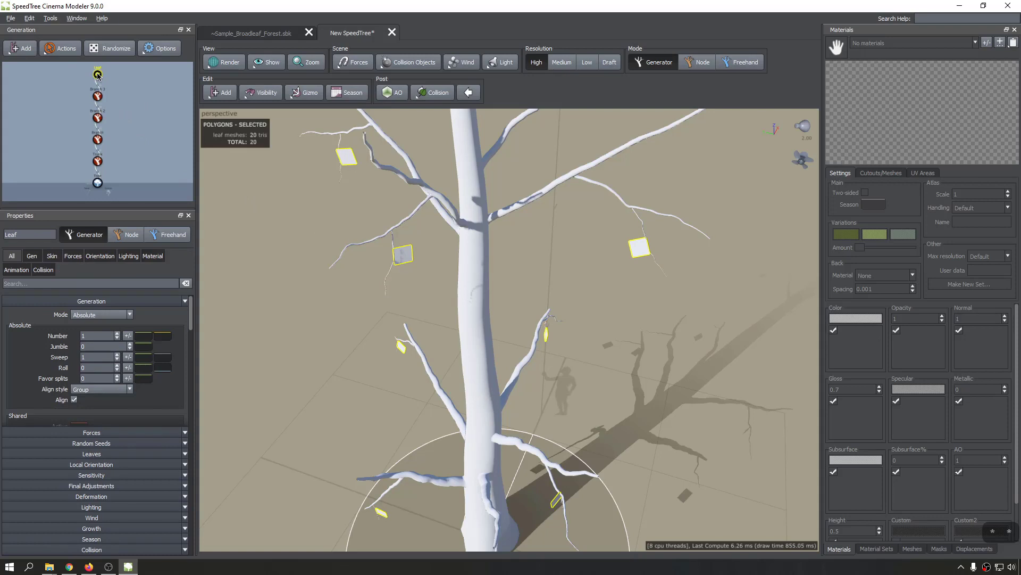
pyautogui.click(98, 75)
pyautogui.moveTo(98, 76); pyautogui.dragTo(98, 119)
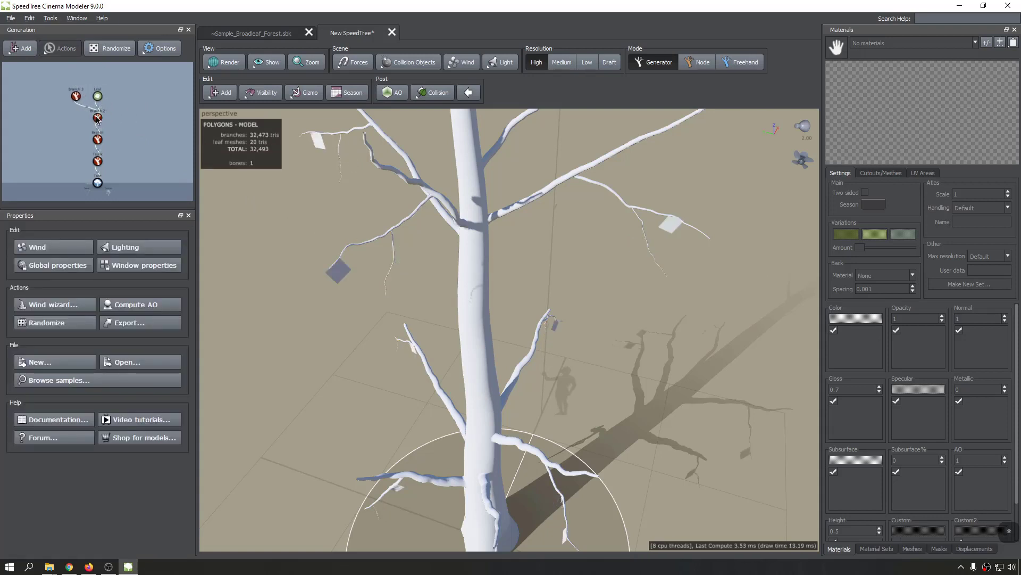
pyautogui.moveTo(624, 282); pyautogui.dragTo(364, 225)
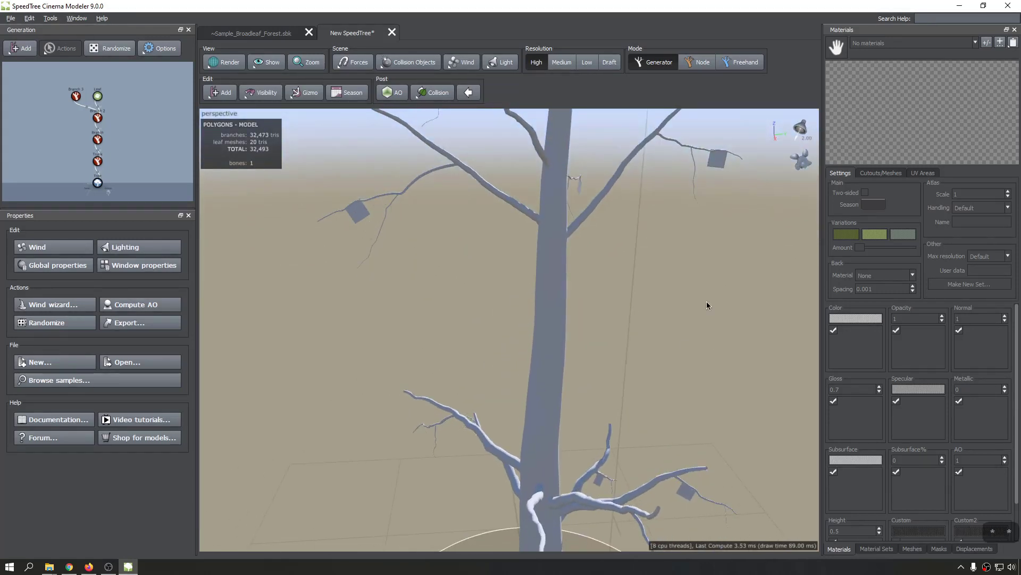
pyautogui.moveTo(707, 302); pyautogui.dragTo(704, 306, button='middle')
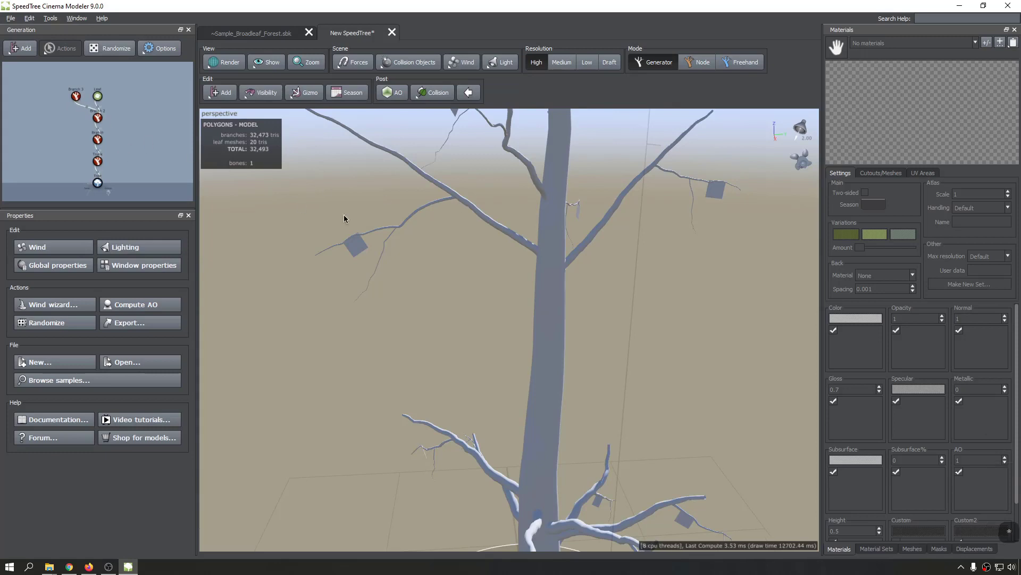
pyautogui.scroll(-5, 397, 318)
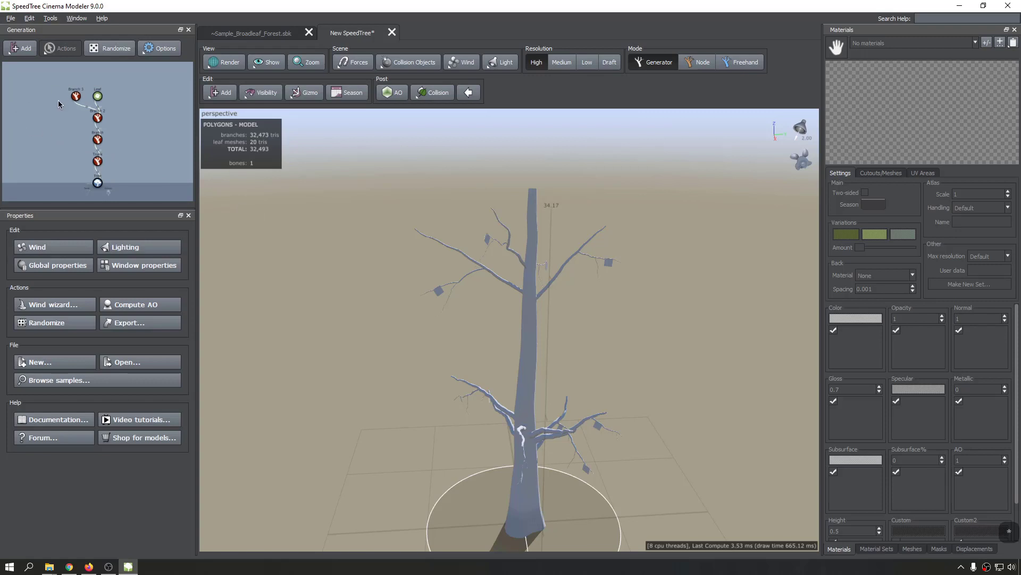
# Look through the list of generator types that can be added to the tree.
pyautogui.click(219, 93)
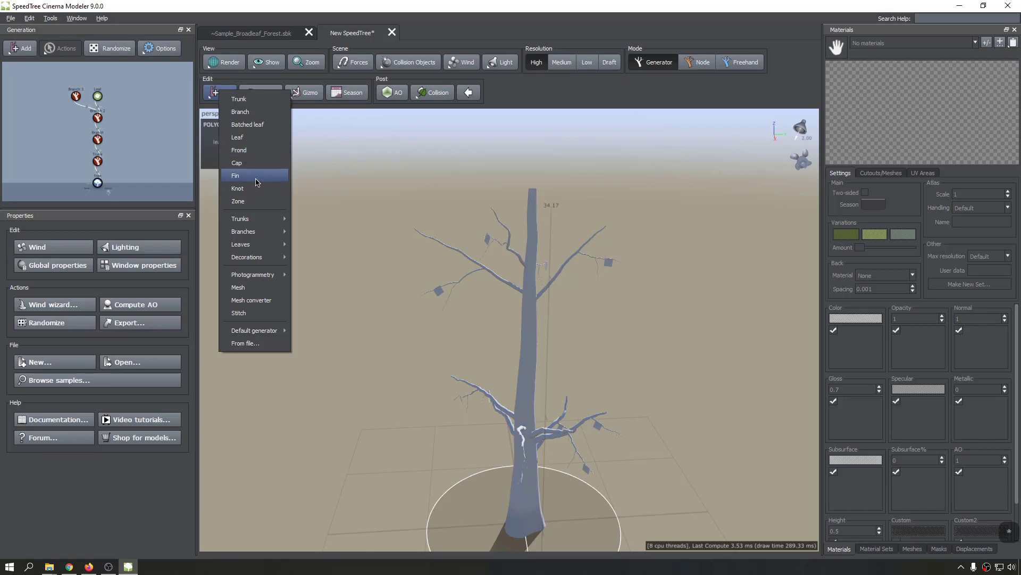
pyautogui.click(423, 190)
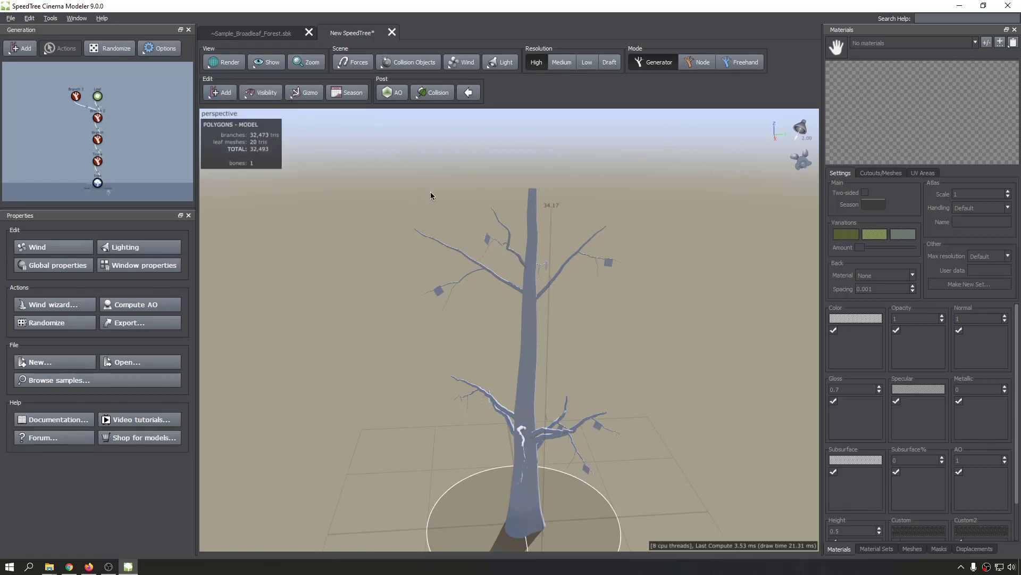
pyautogui.click(218, 95)
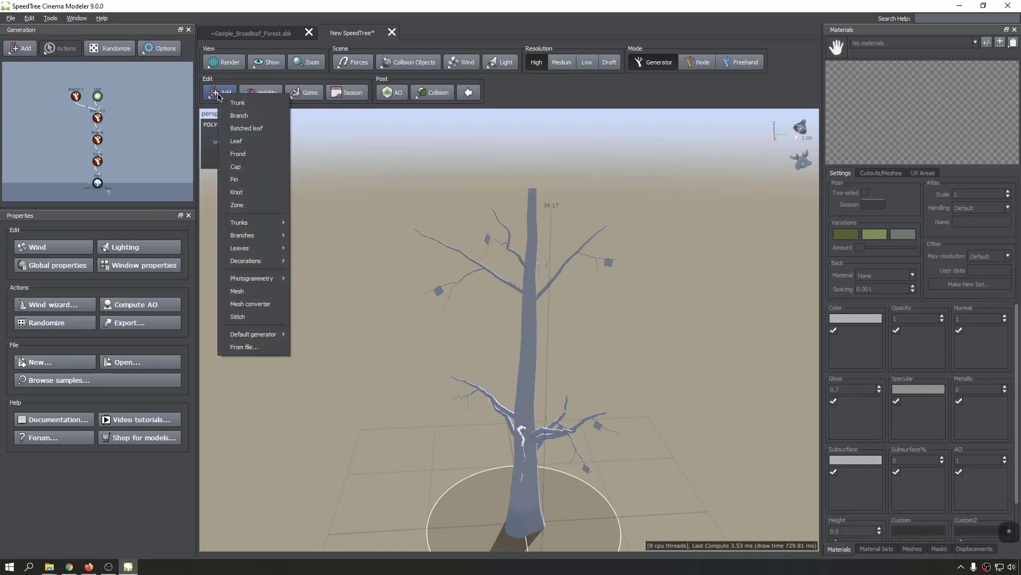